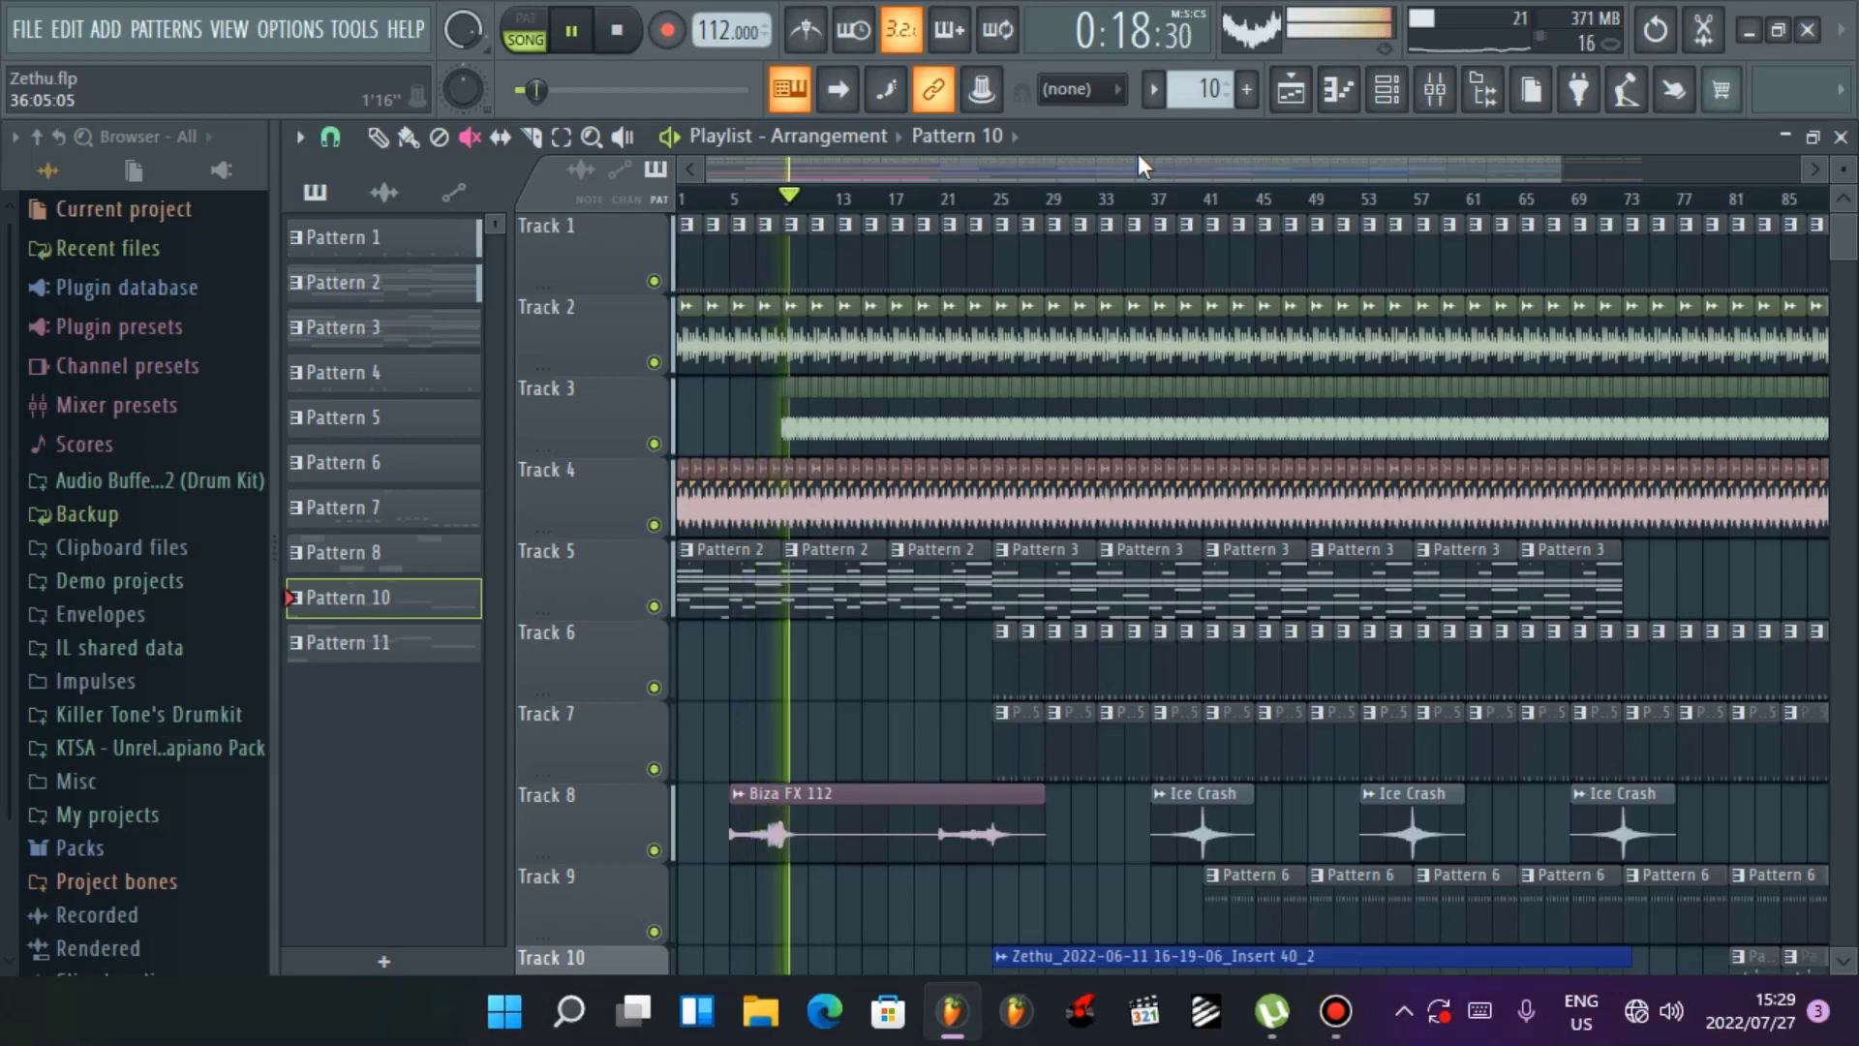
Stop the song playback and look through the arrangement's tracks from Track 1 down to Track 16
key(space)
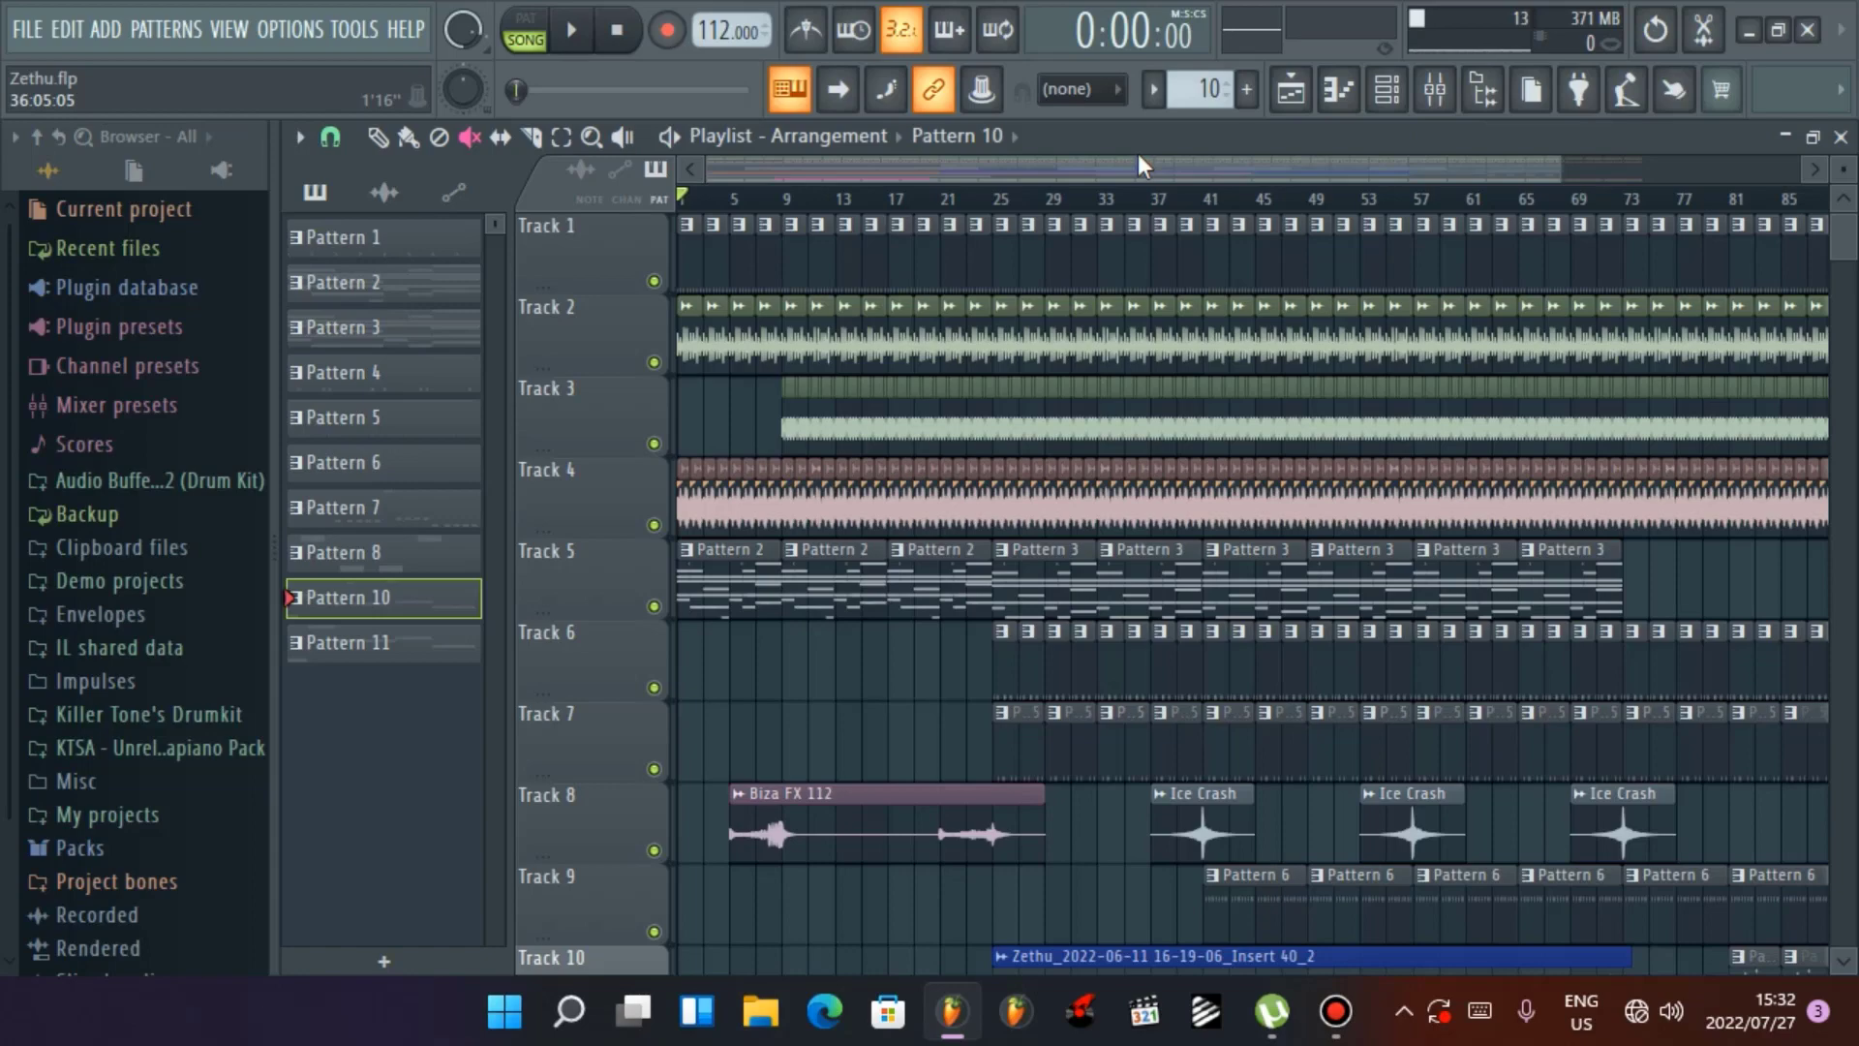
scroll(1189, 176, down, 1)
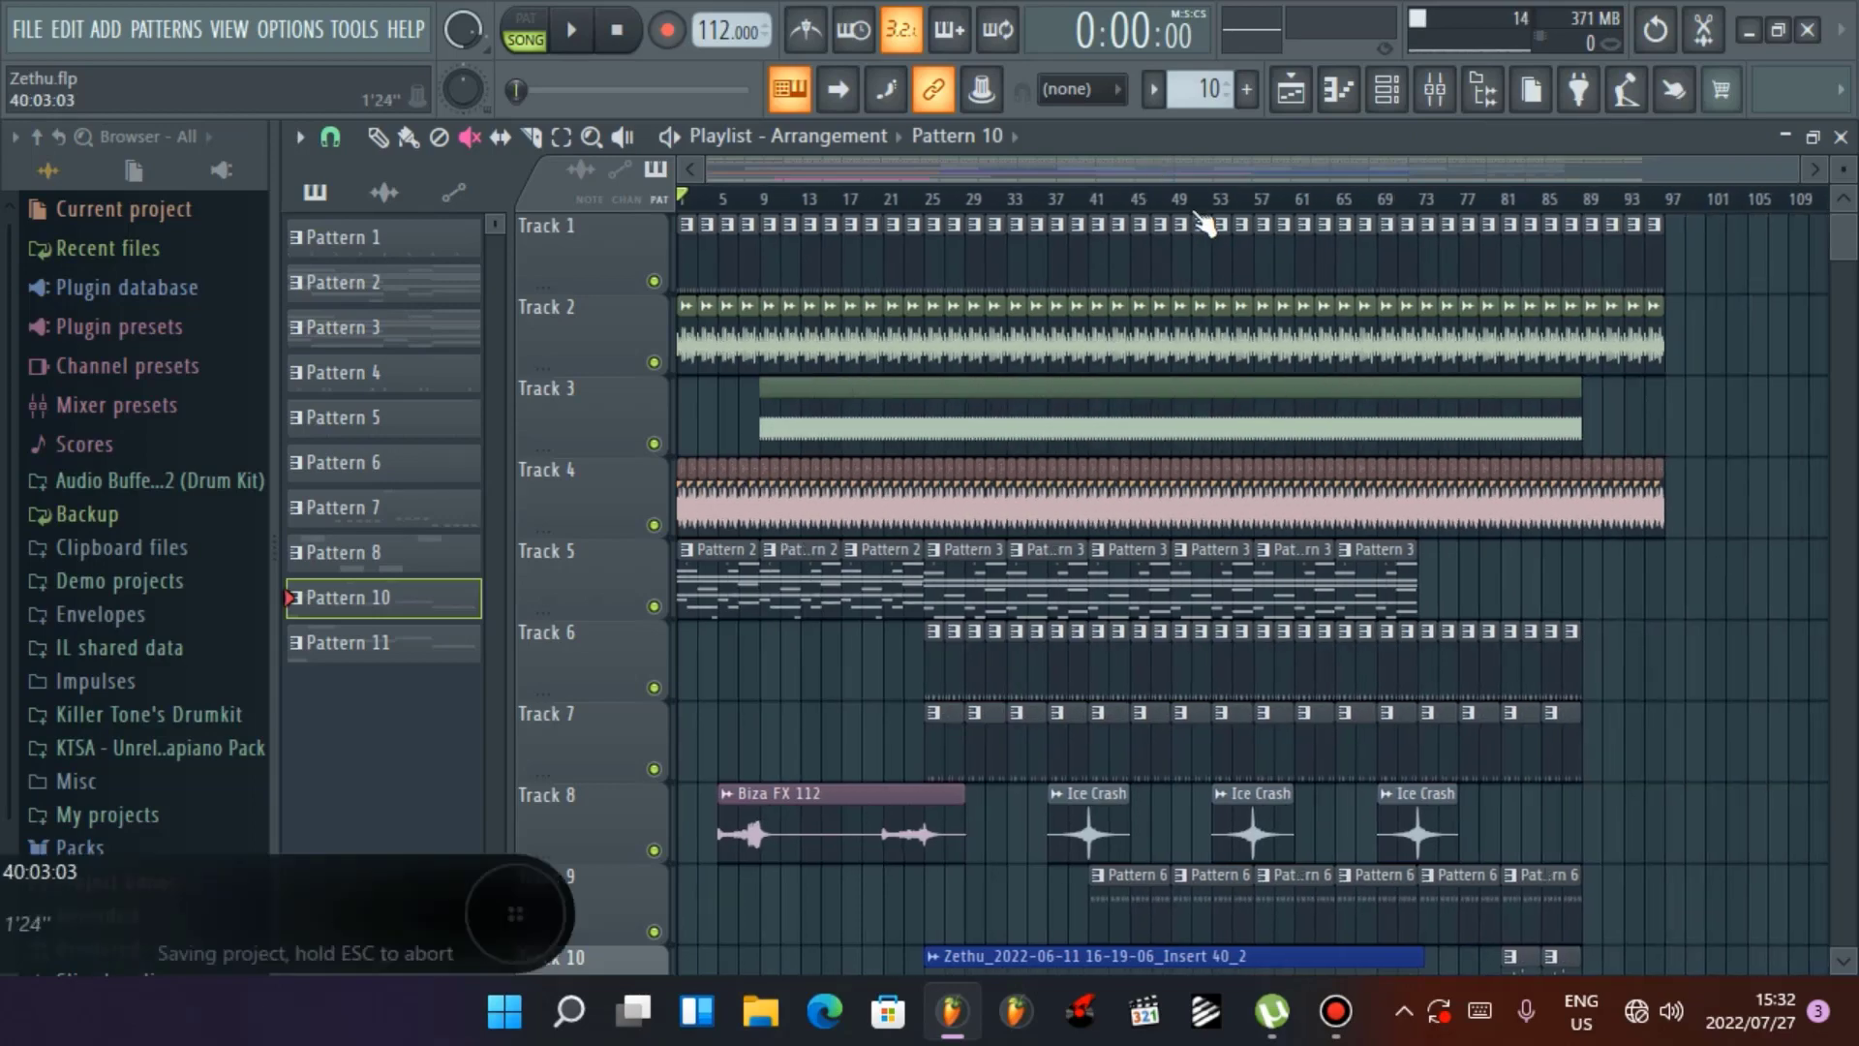
scroll(1021, 509, down, 4)
scroll(1019, 507, up, 3)
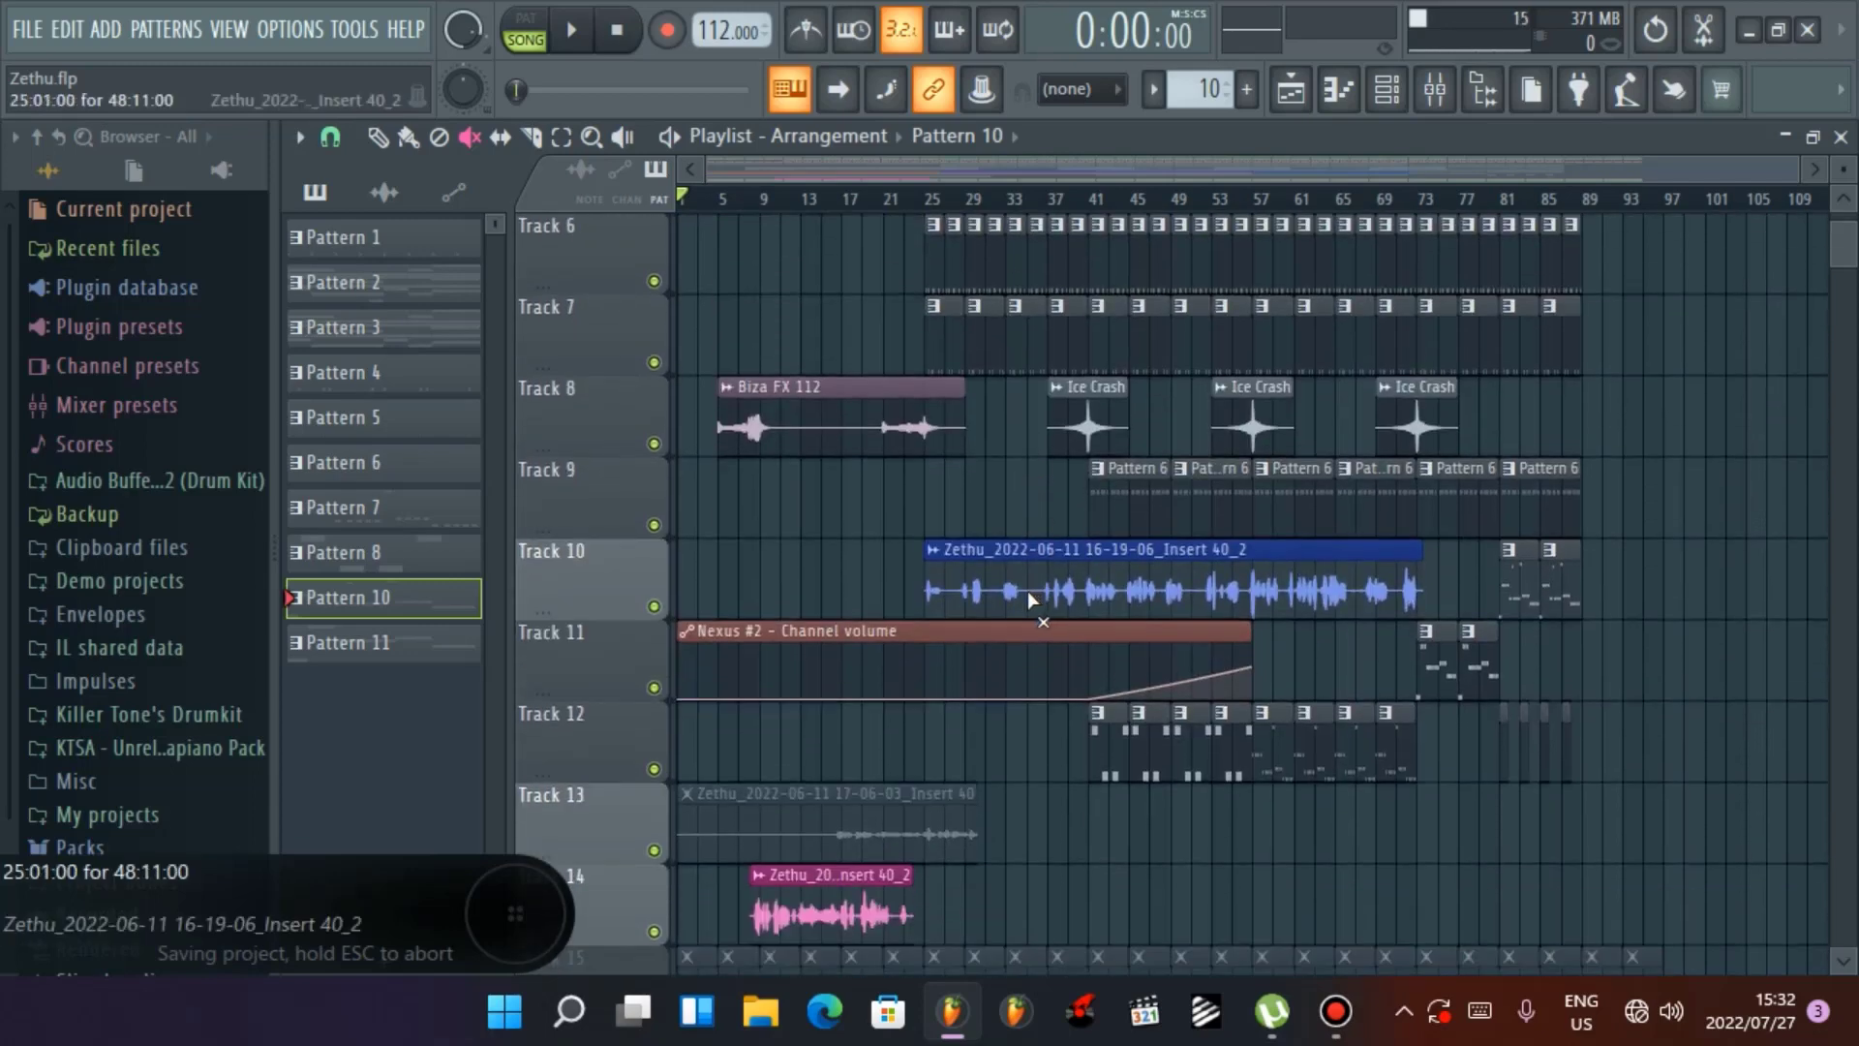
scroll(1069, 654, up, 5)
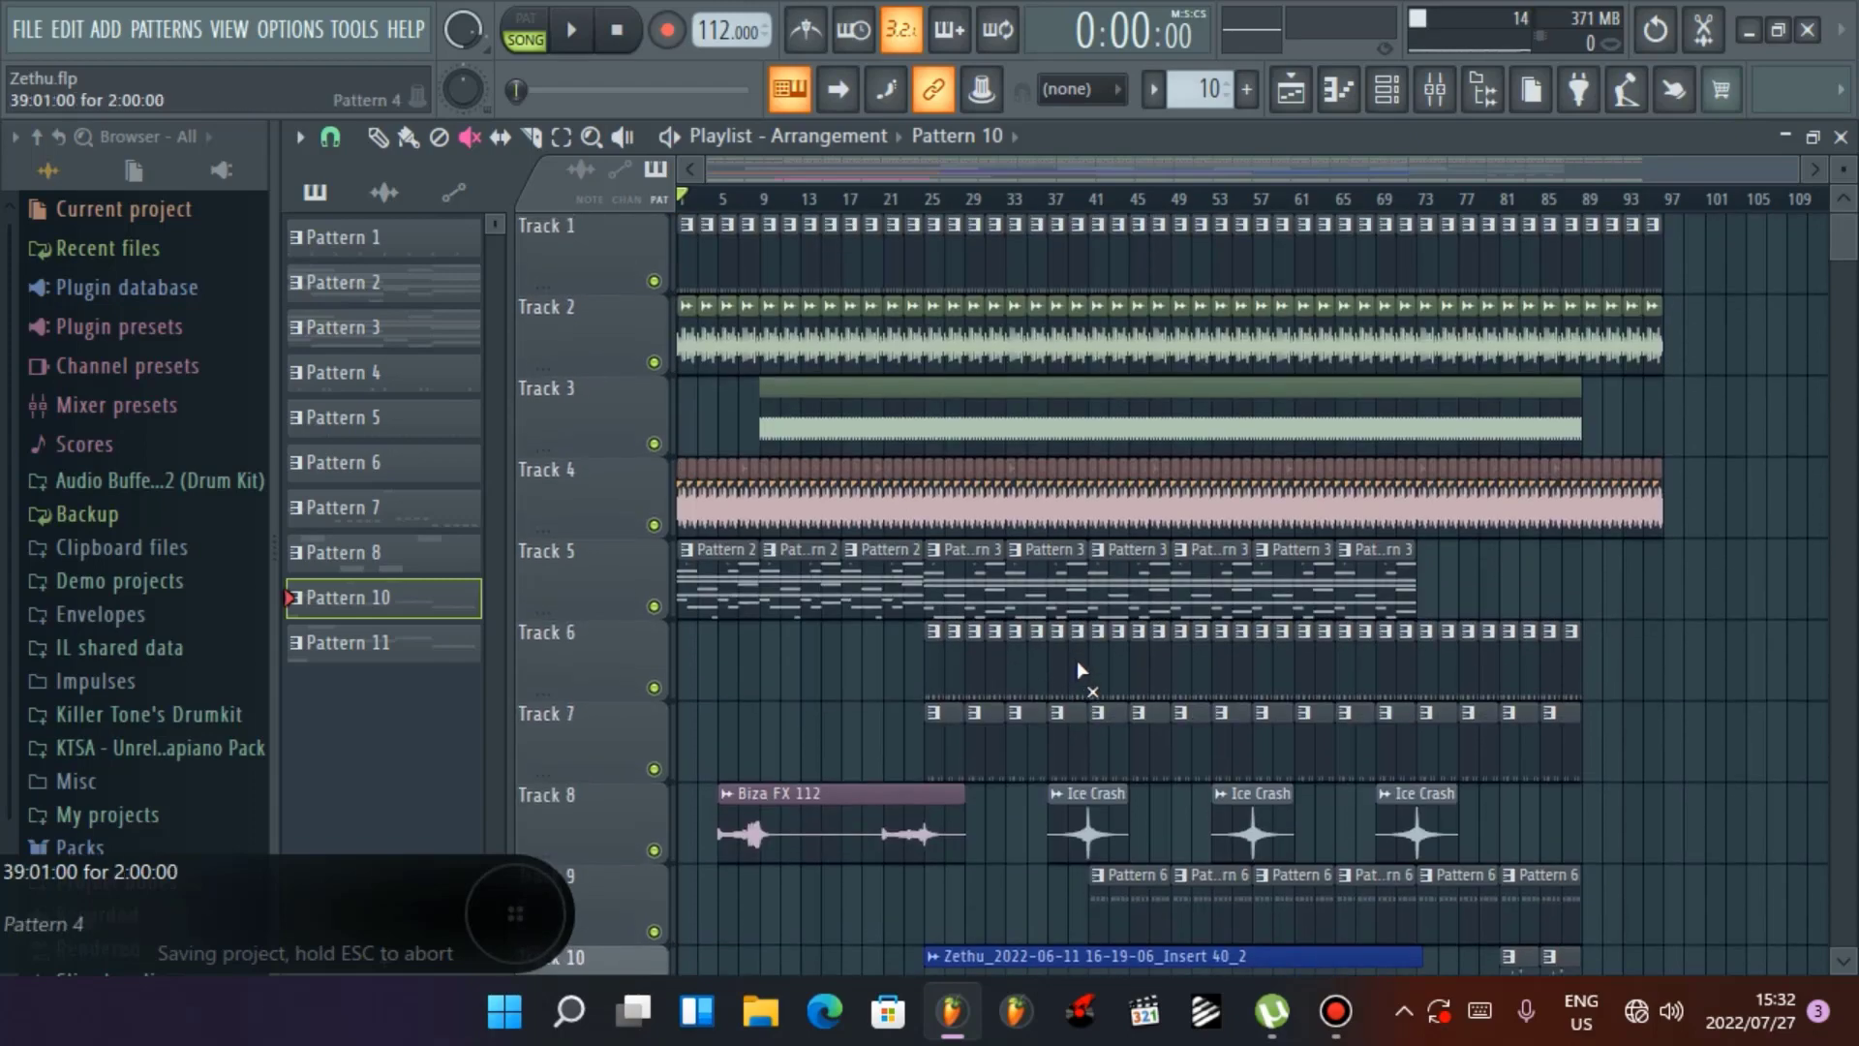
scroll(1075, 668, down, 3)
scroll(1073, 688, down, 2)
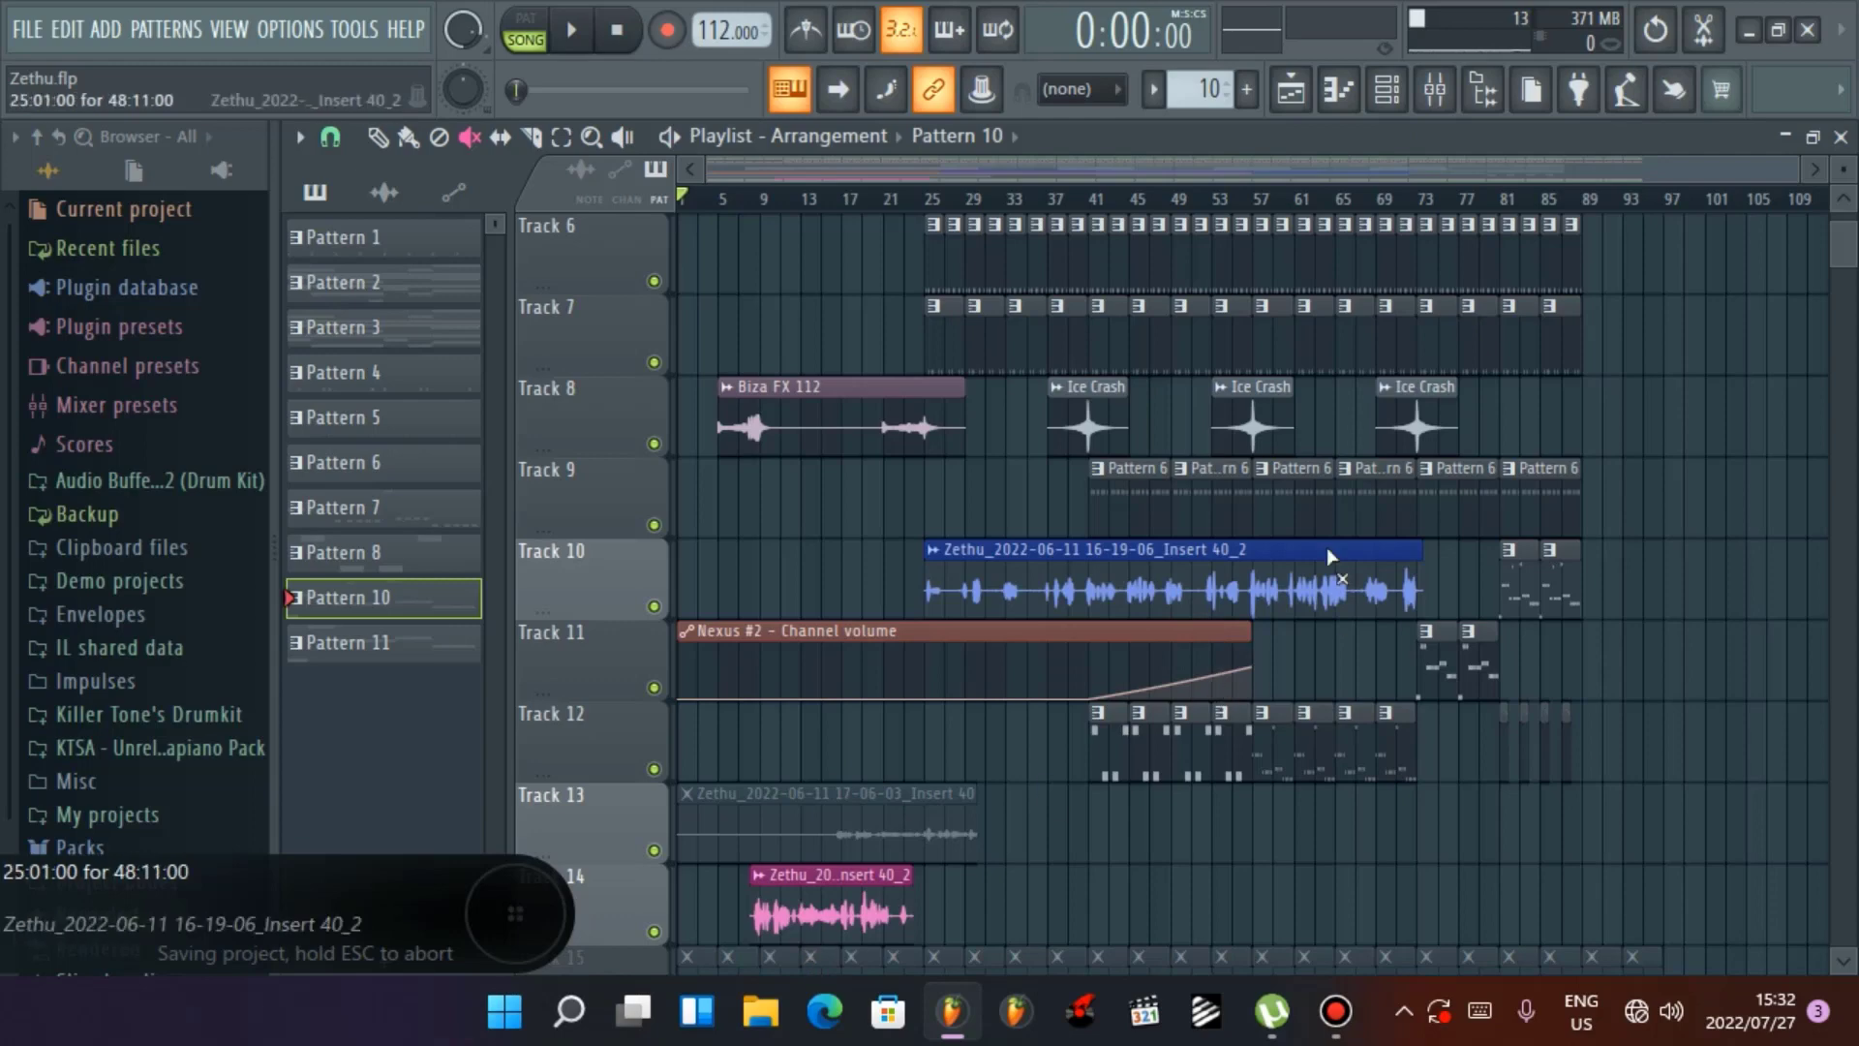
scroll(1244, 685, down, 3)
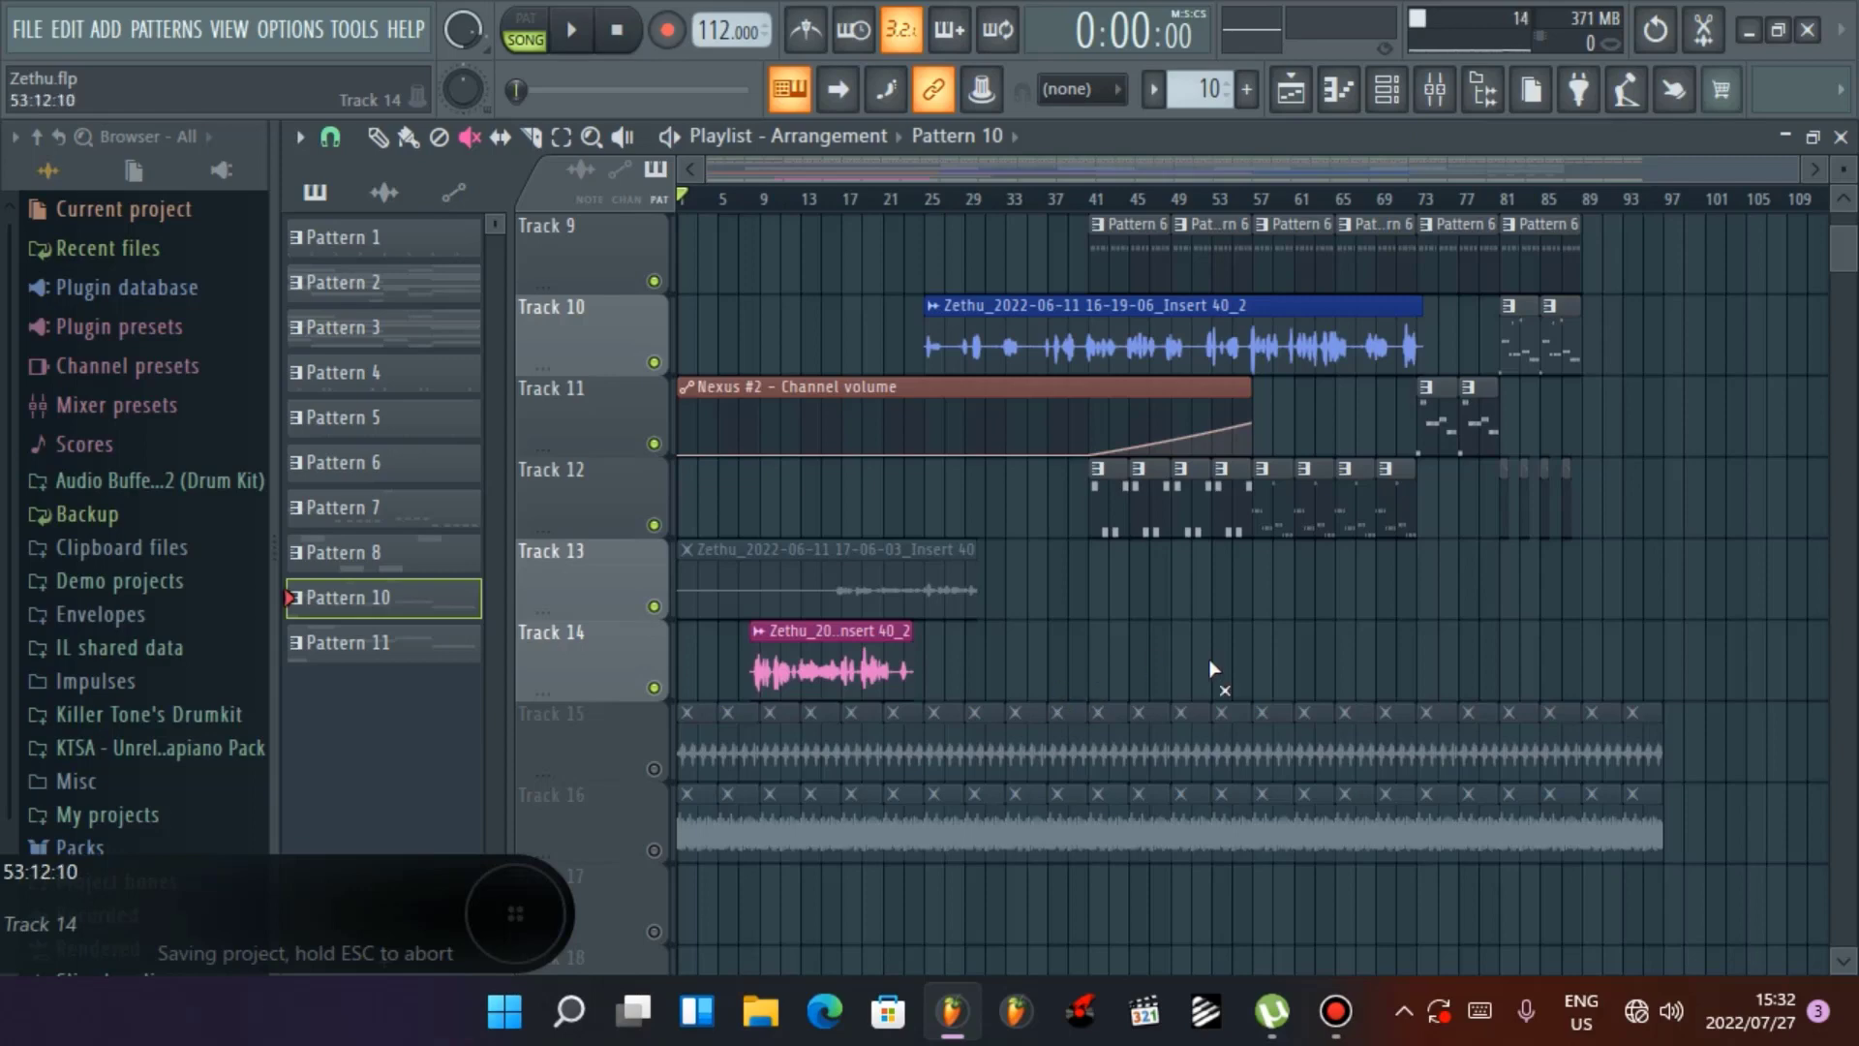
scroll(1111, 652, up, 1)
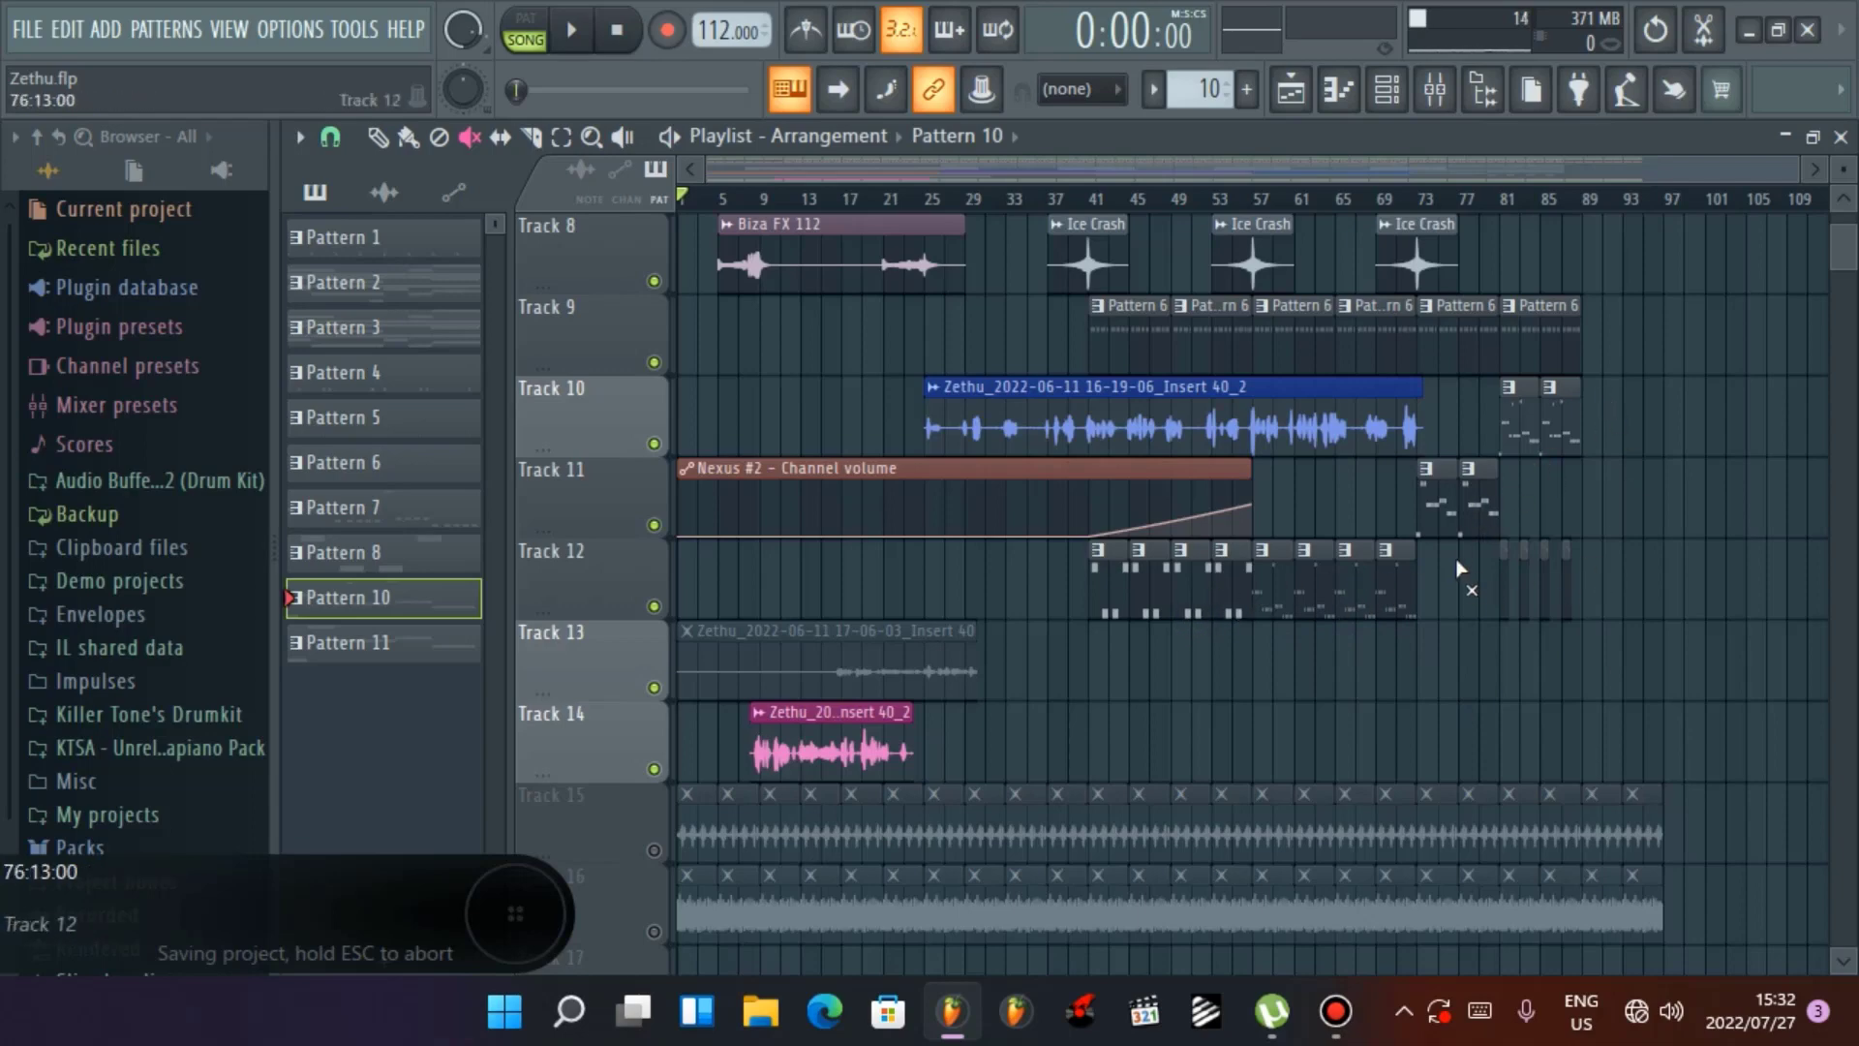
Switch the playlist to the Draw tool and review the arrangement's tracks again
click(375, 138)
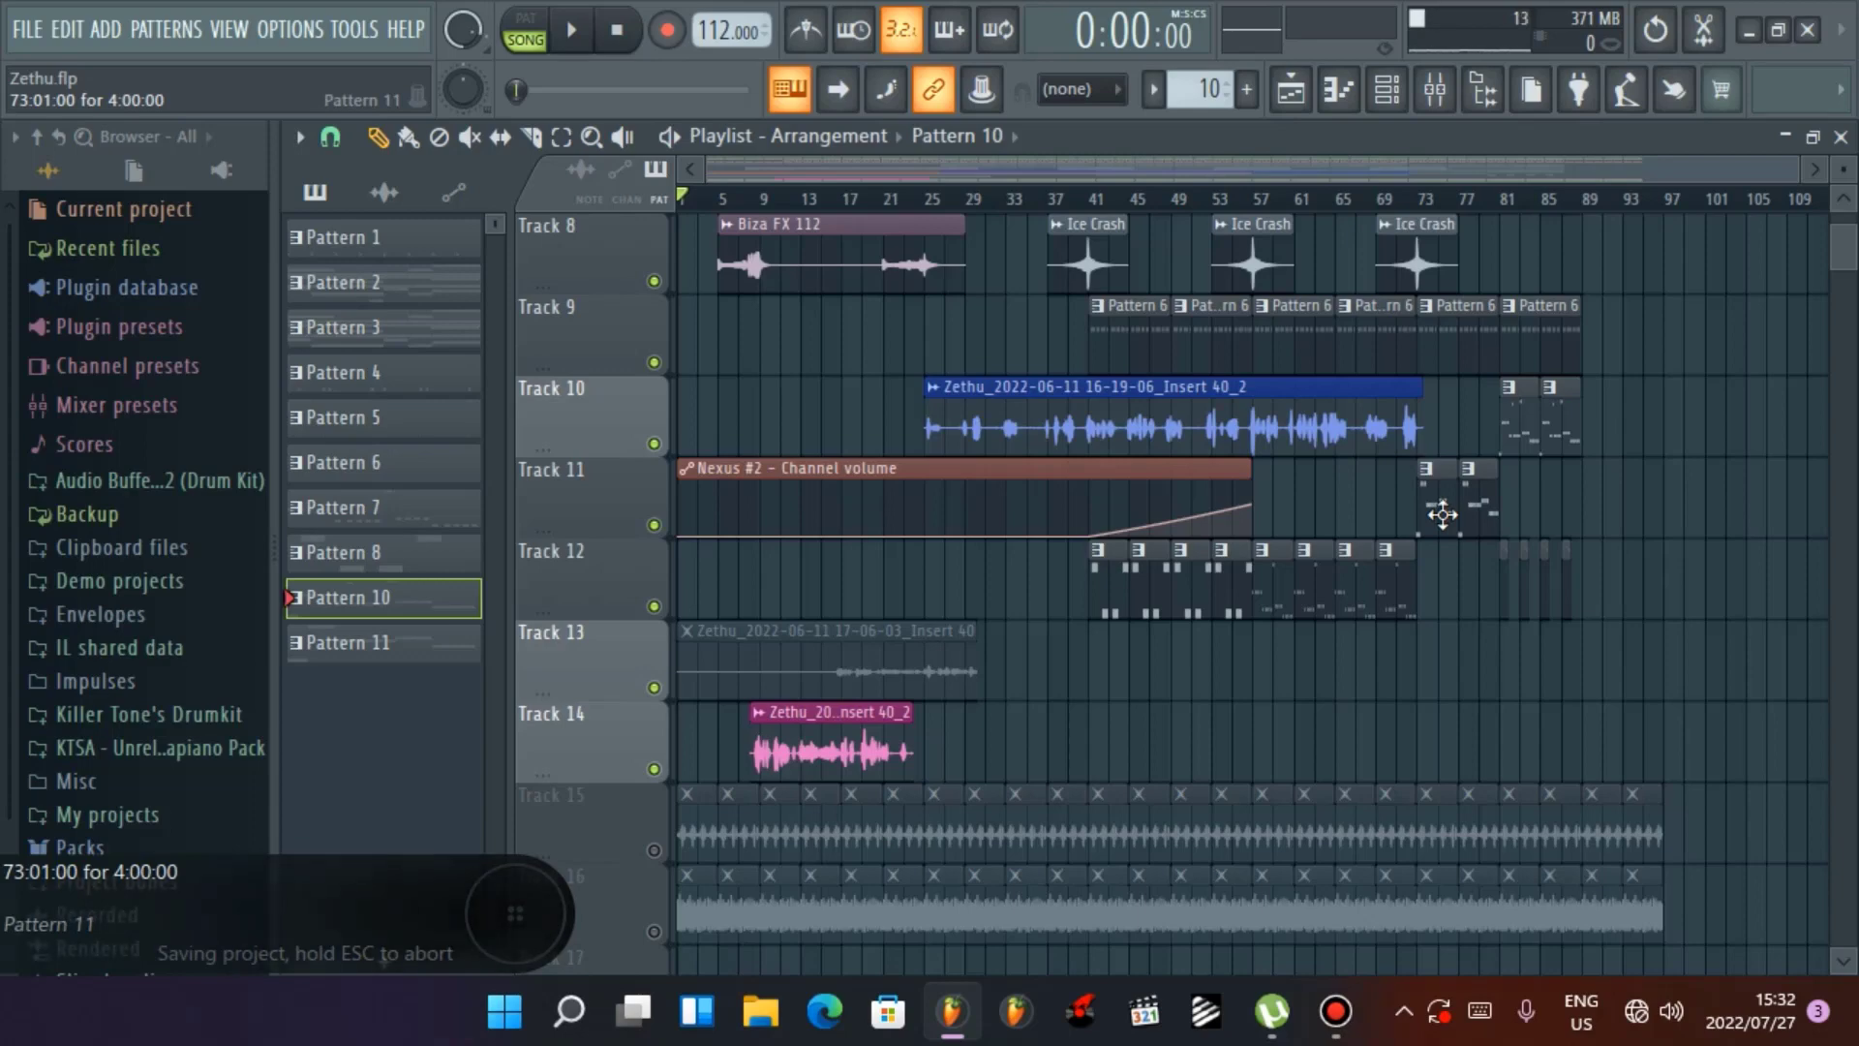
scroll(1336, 594, up, 5)
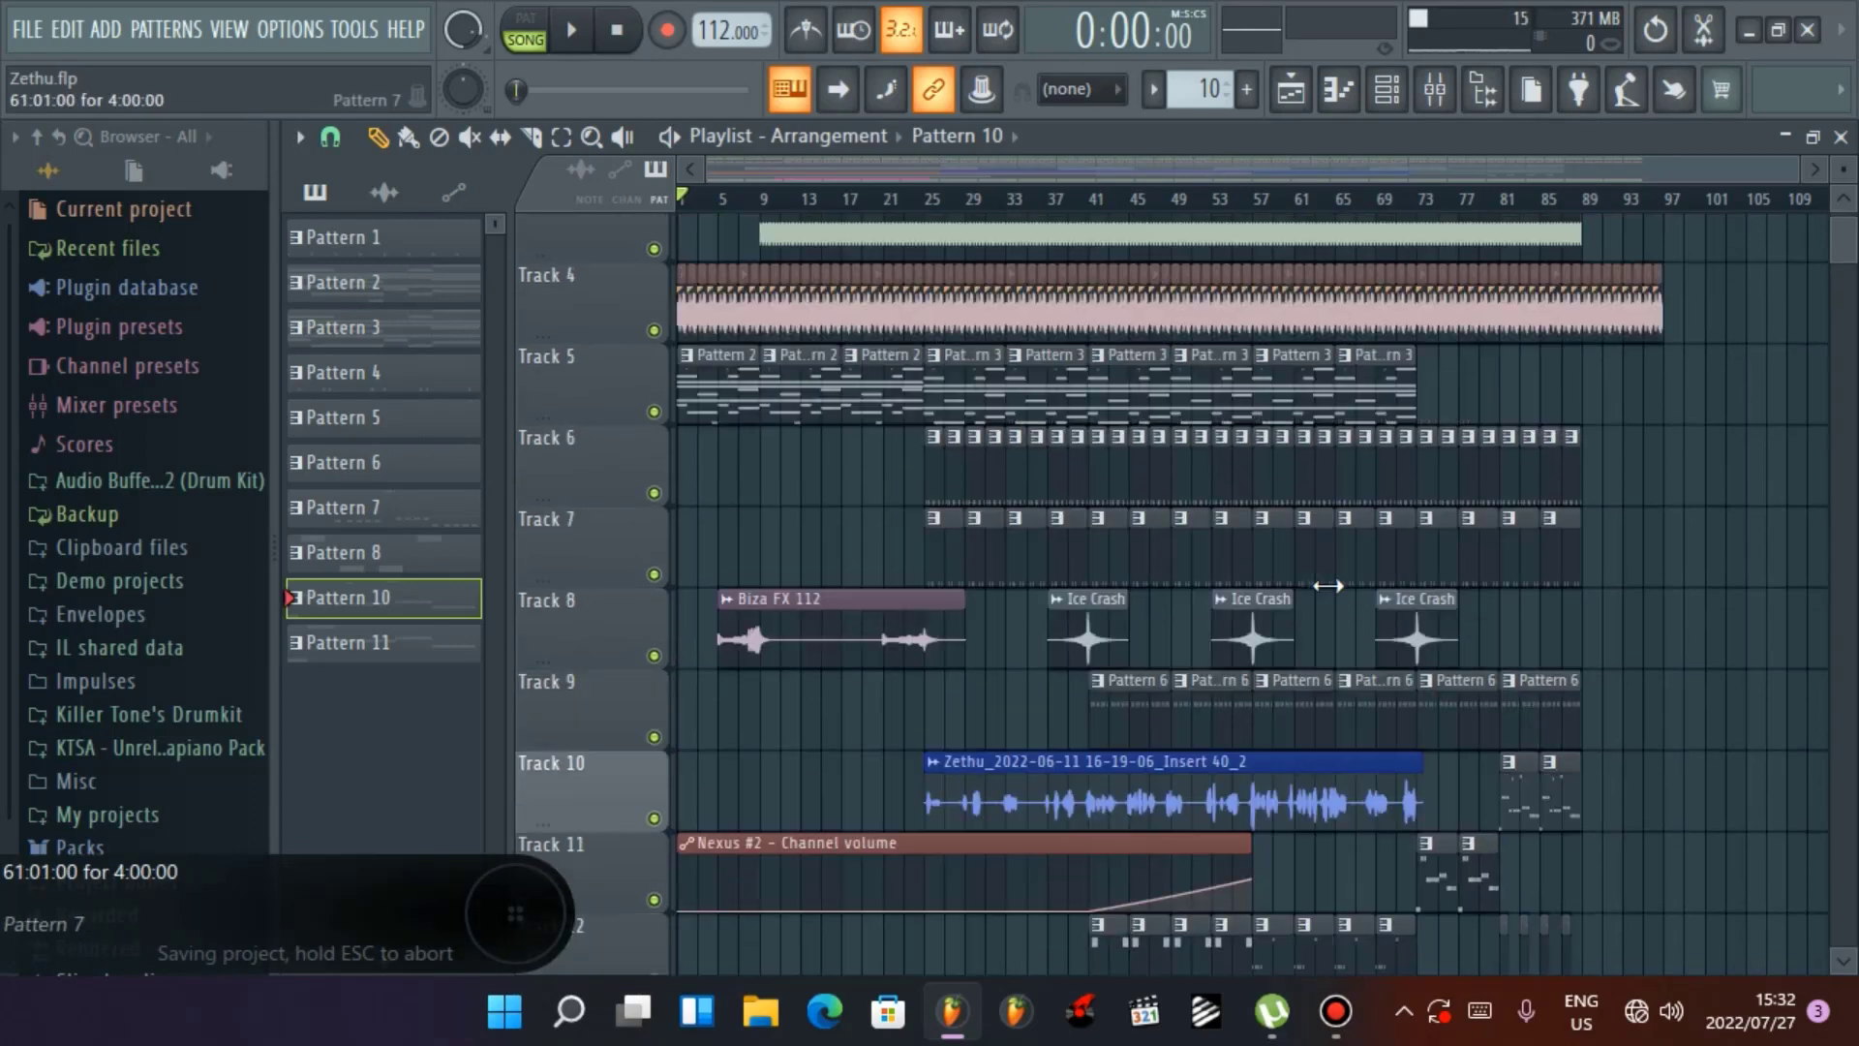
scroll(1336, 595, up, 2)
scroll(1346, 599, down, 6)
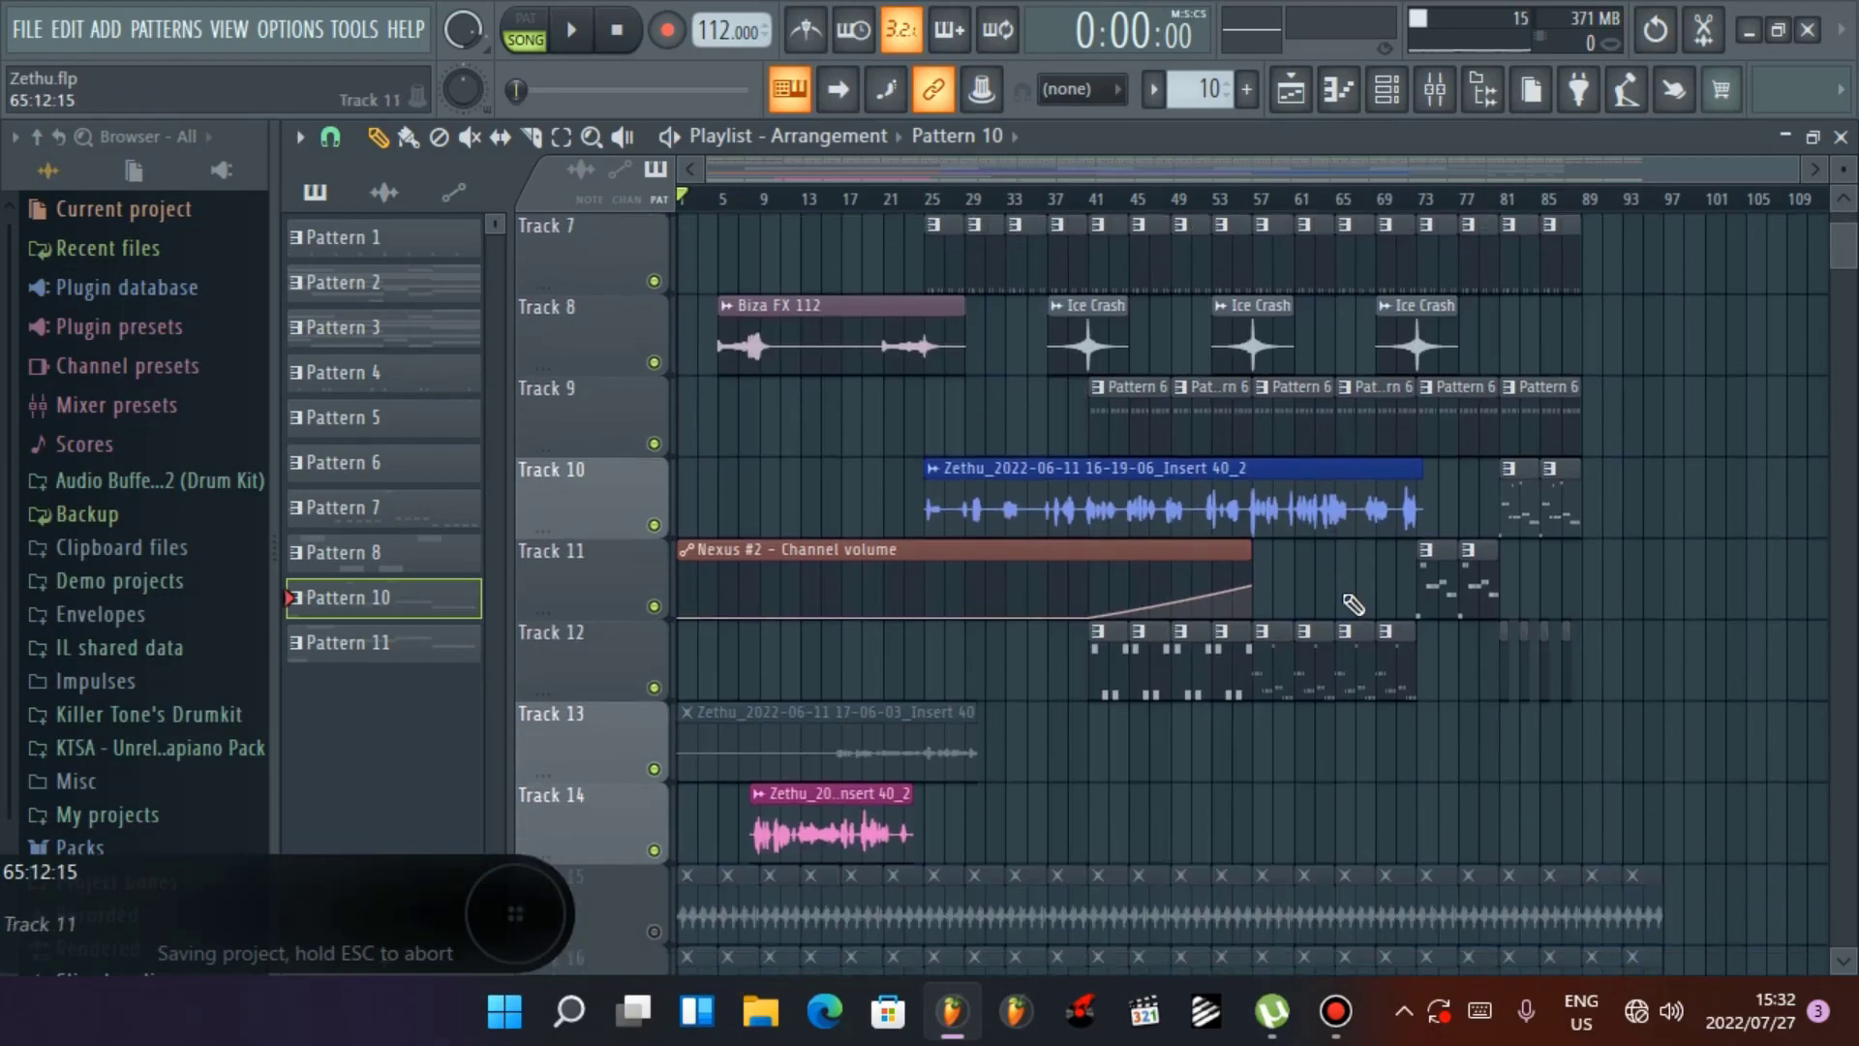
scroll(1354, 604, up, 3)
scroll(1353, 605, up, 3)
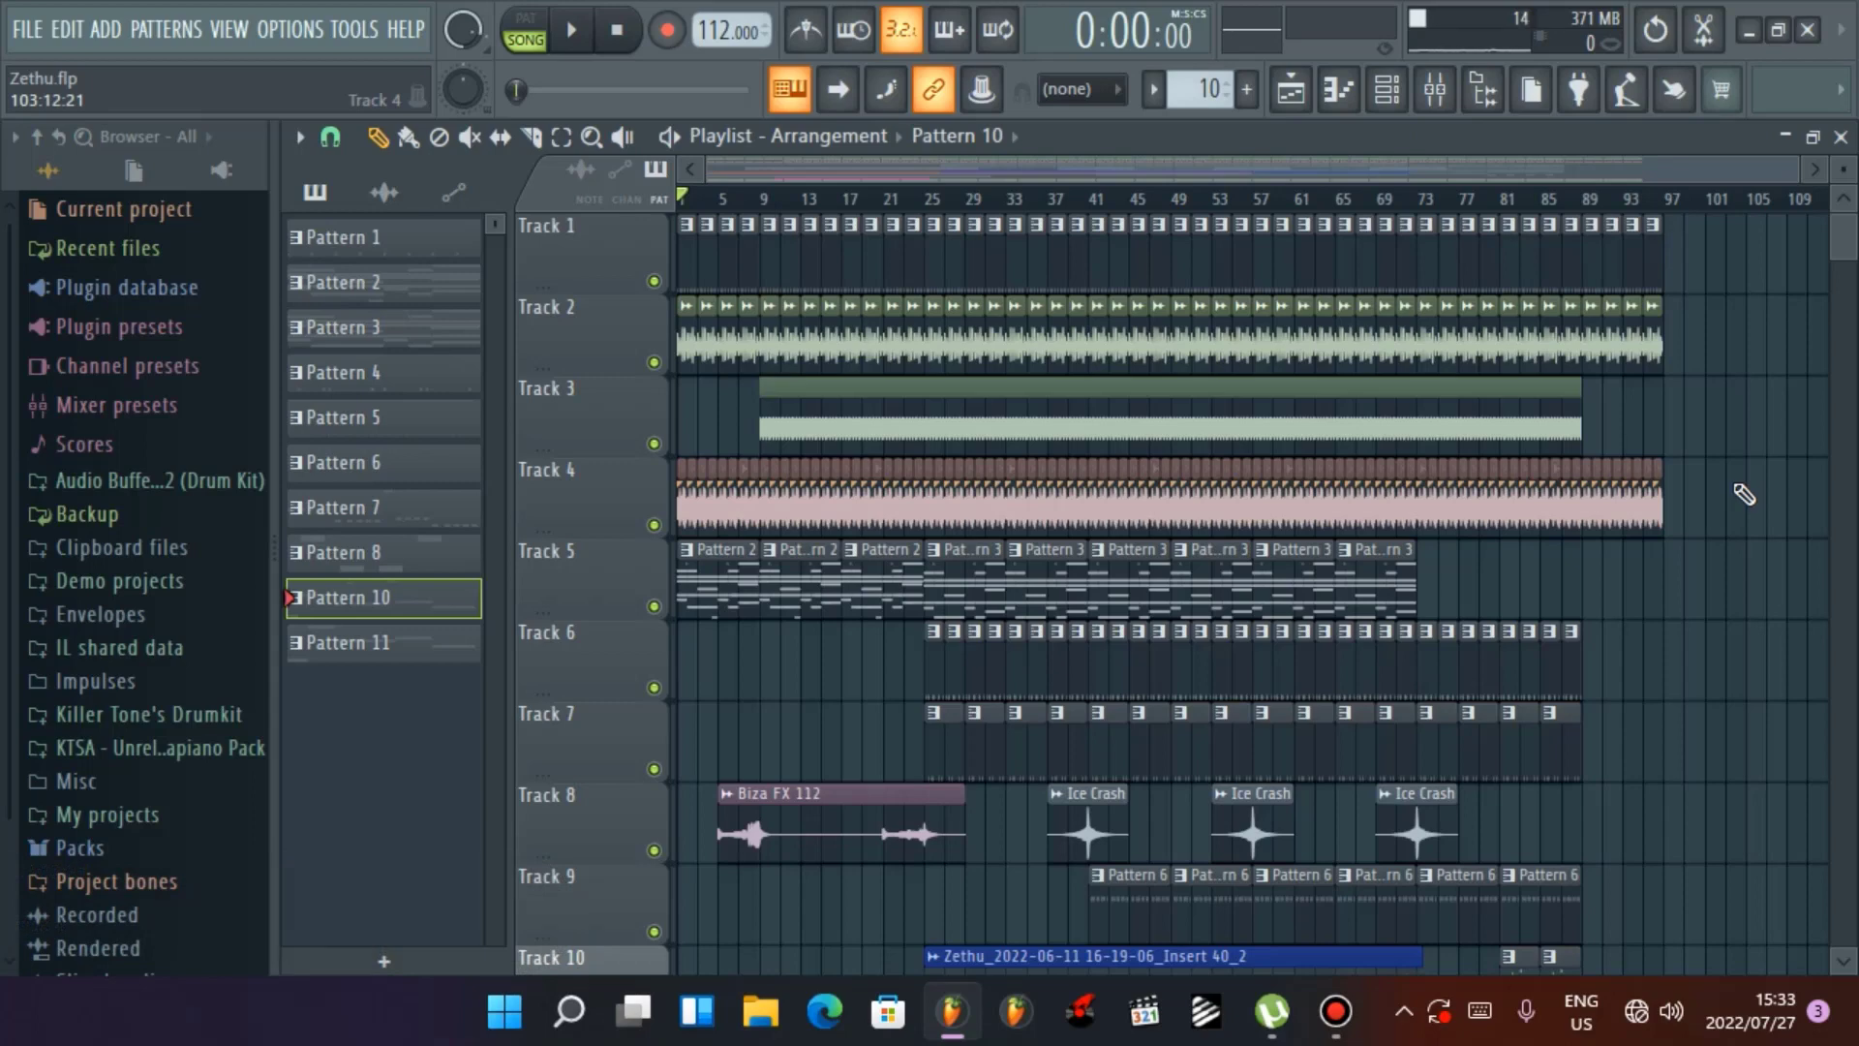
key(ctrl+s)
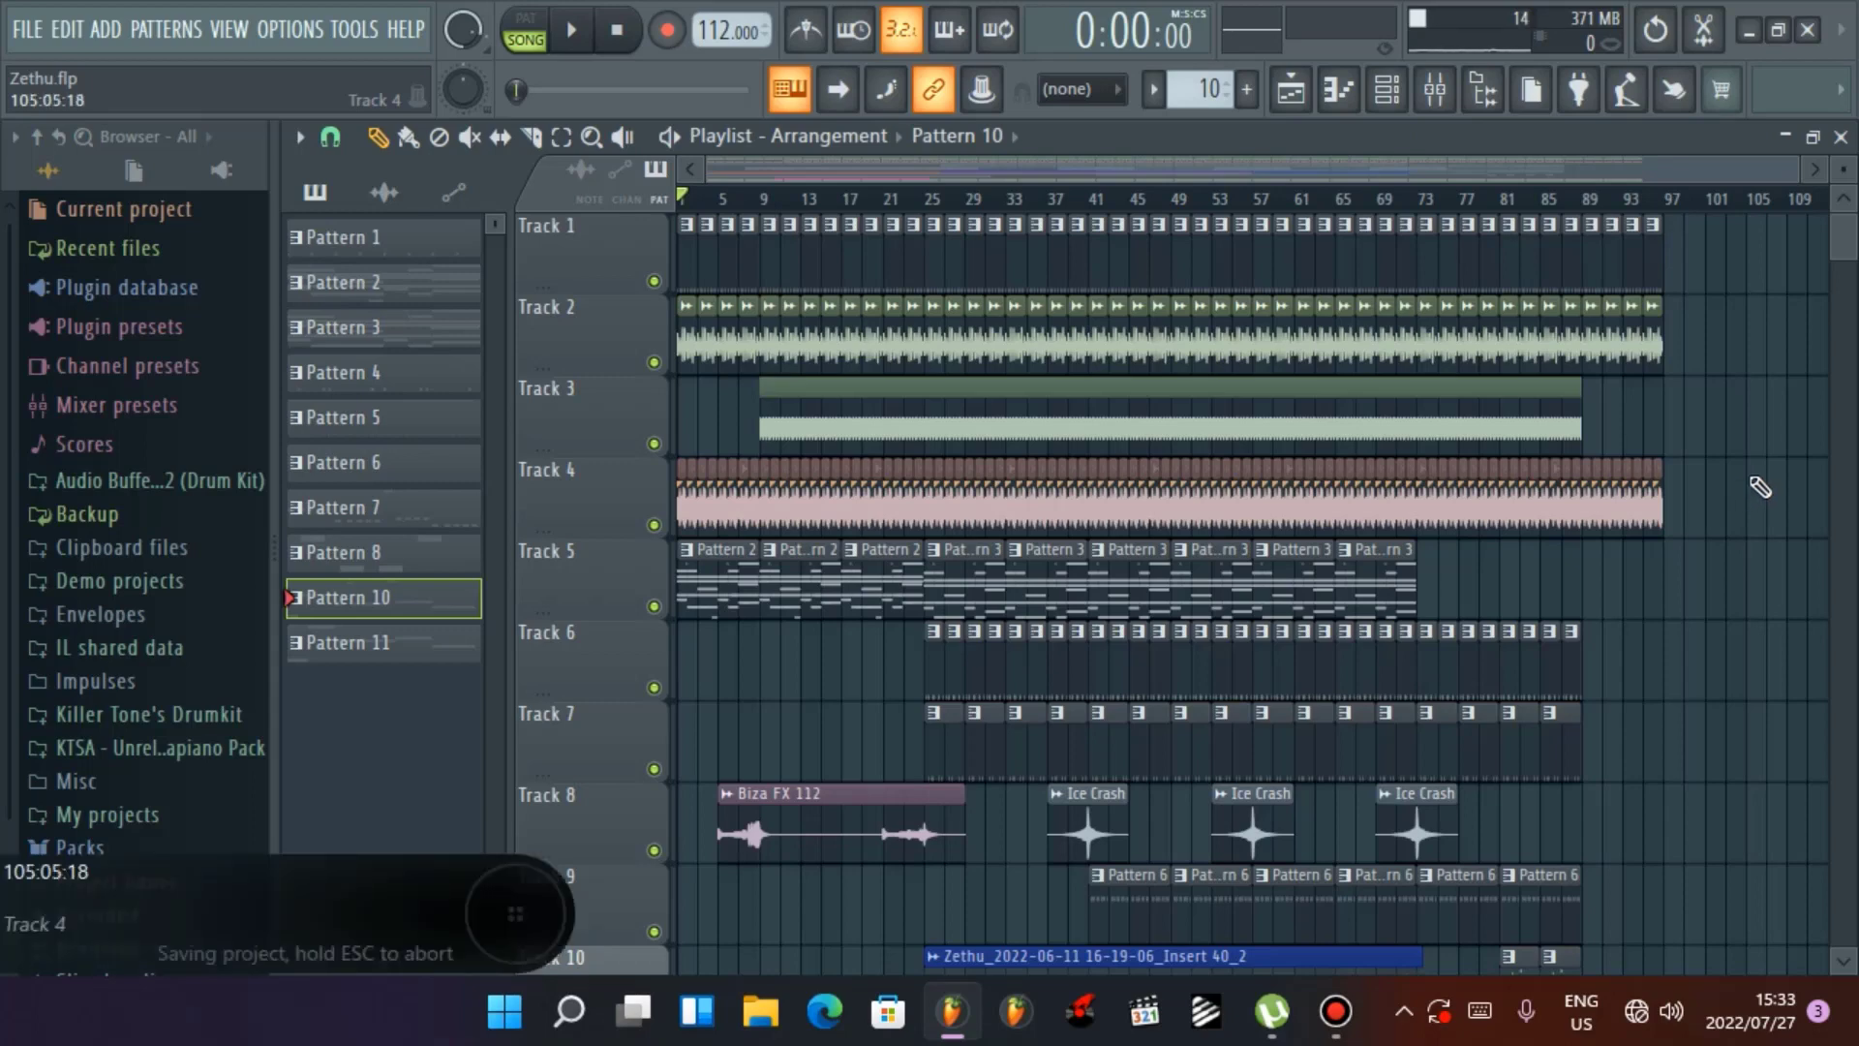
Play the song from the beginning and look over the upper and lower tracks of the arrangement while it runs
click(583, 19)
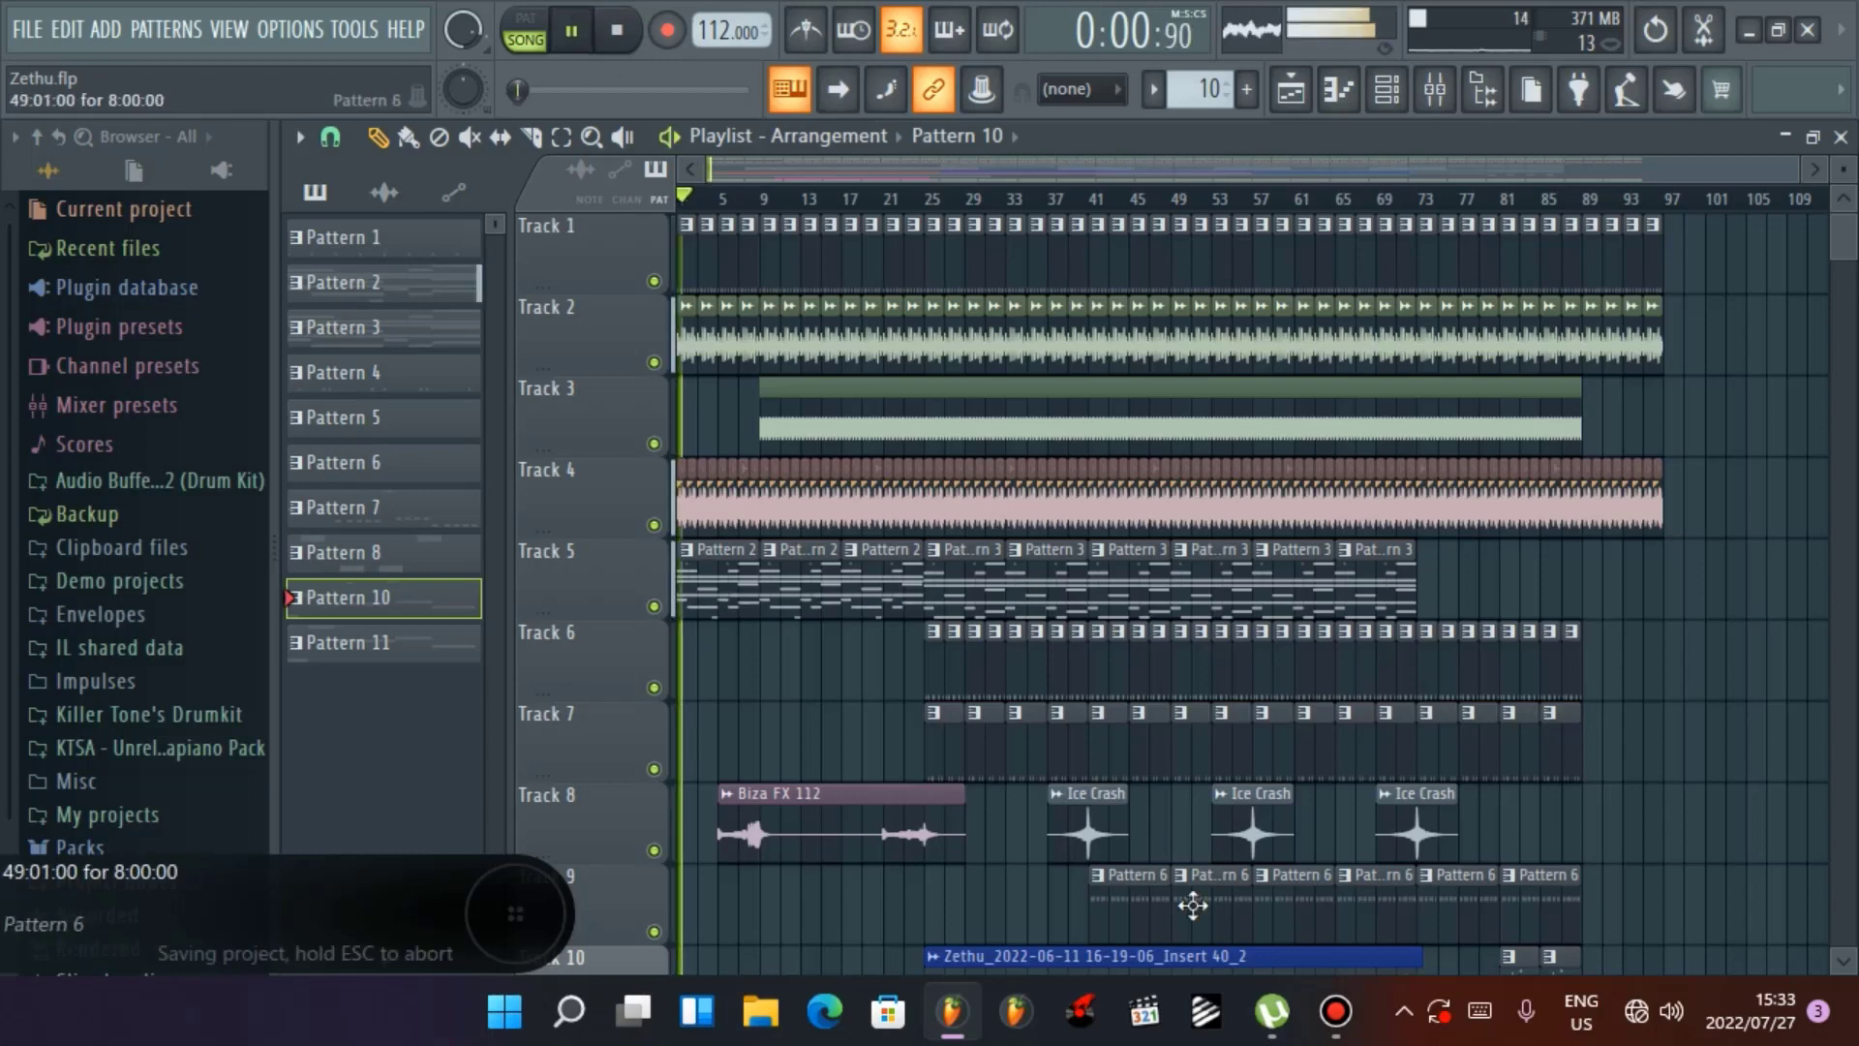
click(1337, 1028)
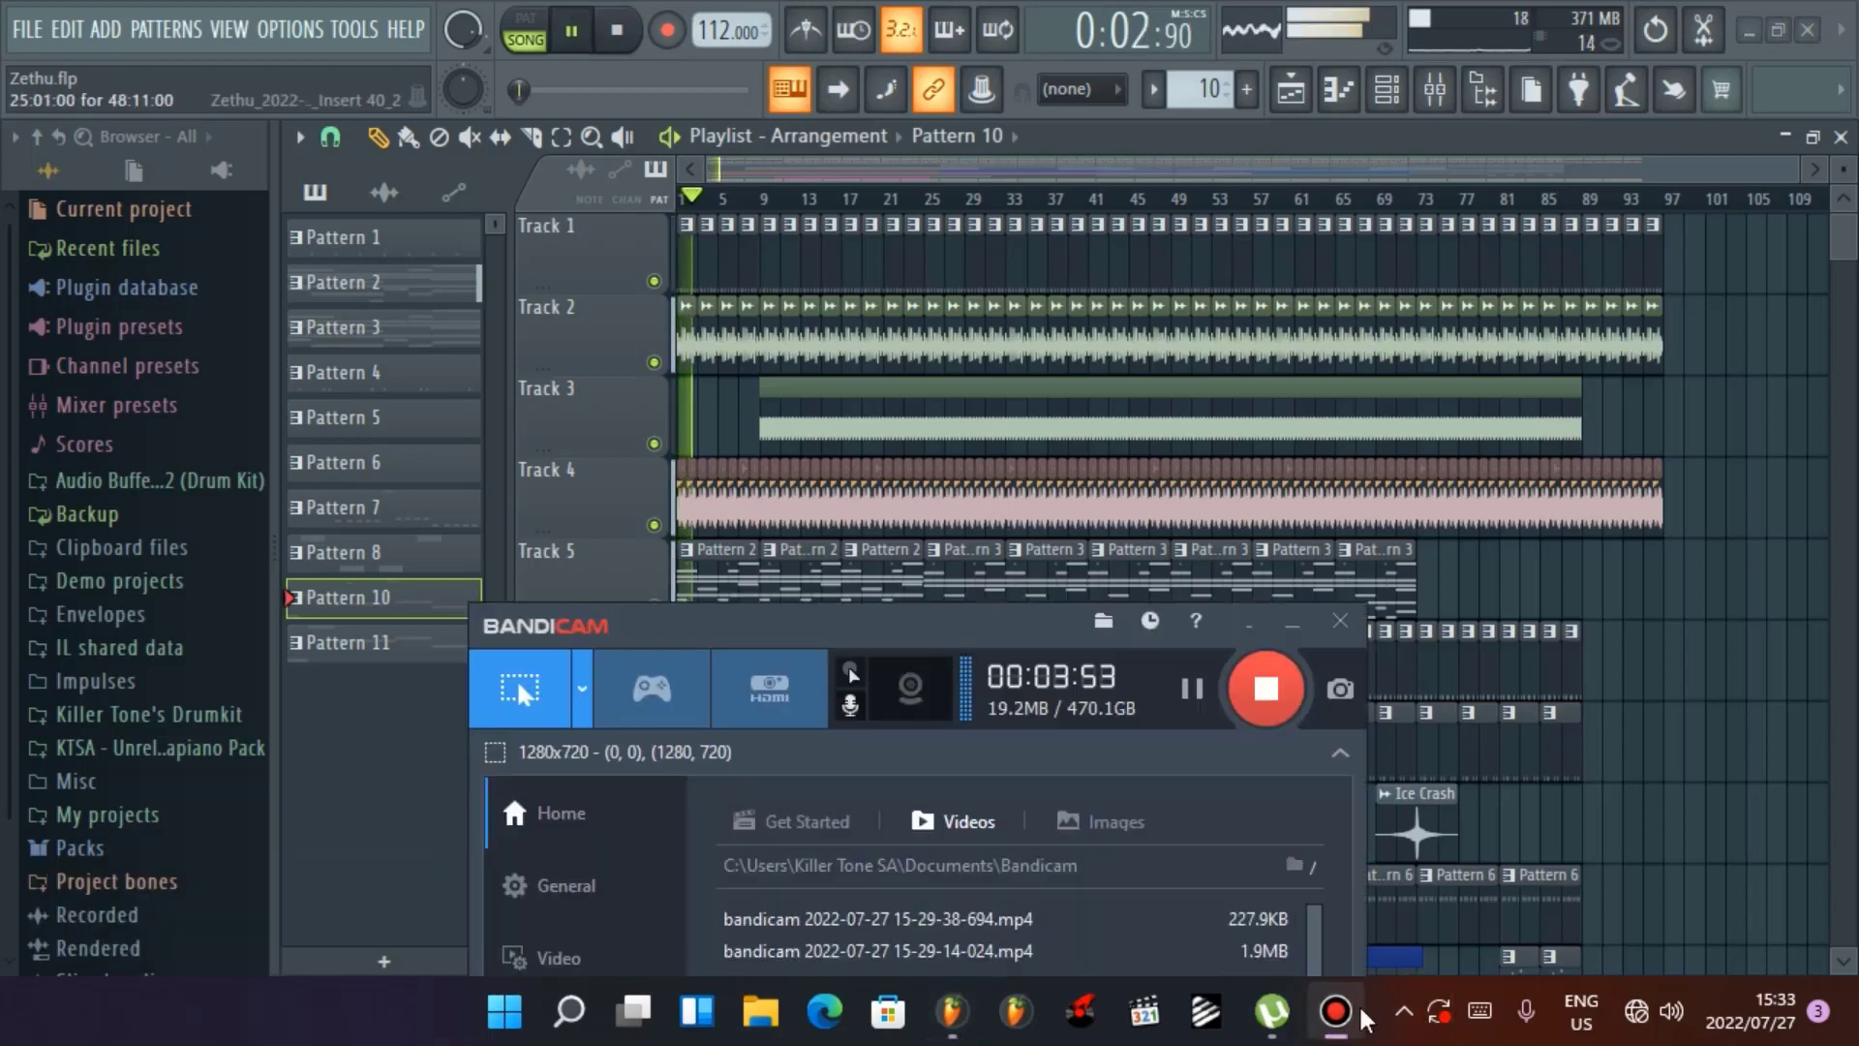
click(1300, 155)
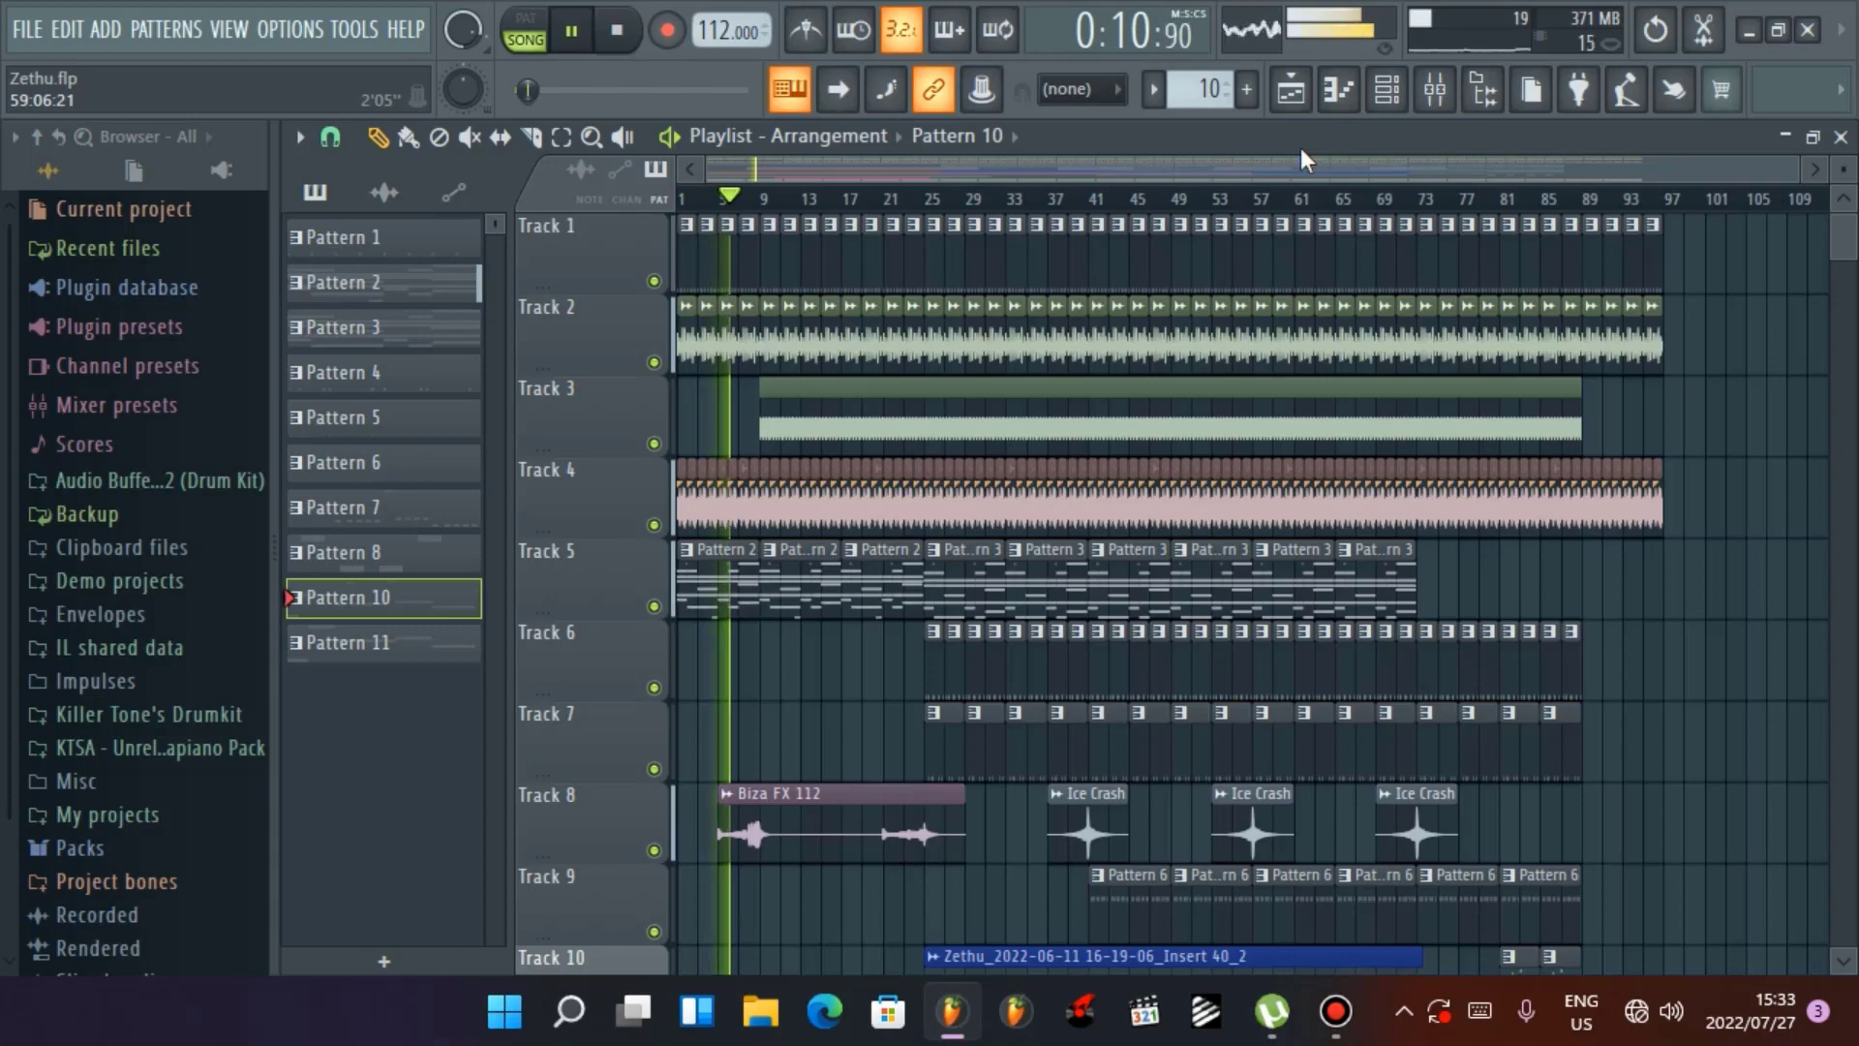
key(ctrl+s)
scroll(1191, 429, down, 5)
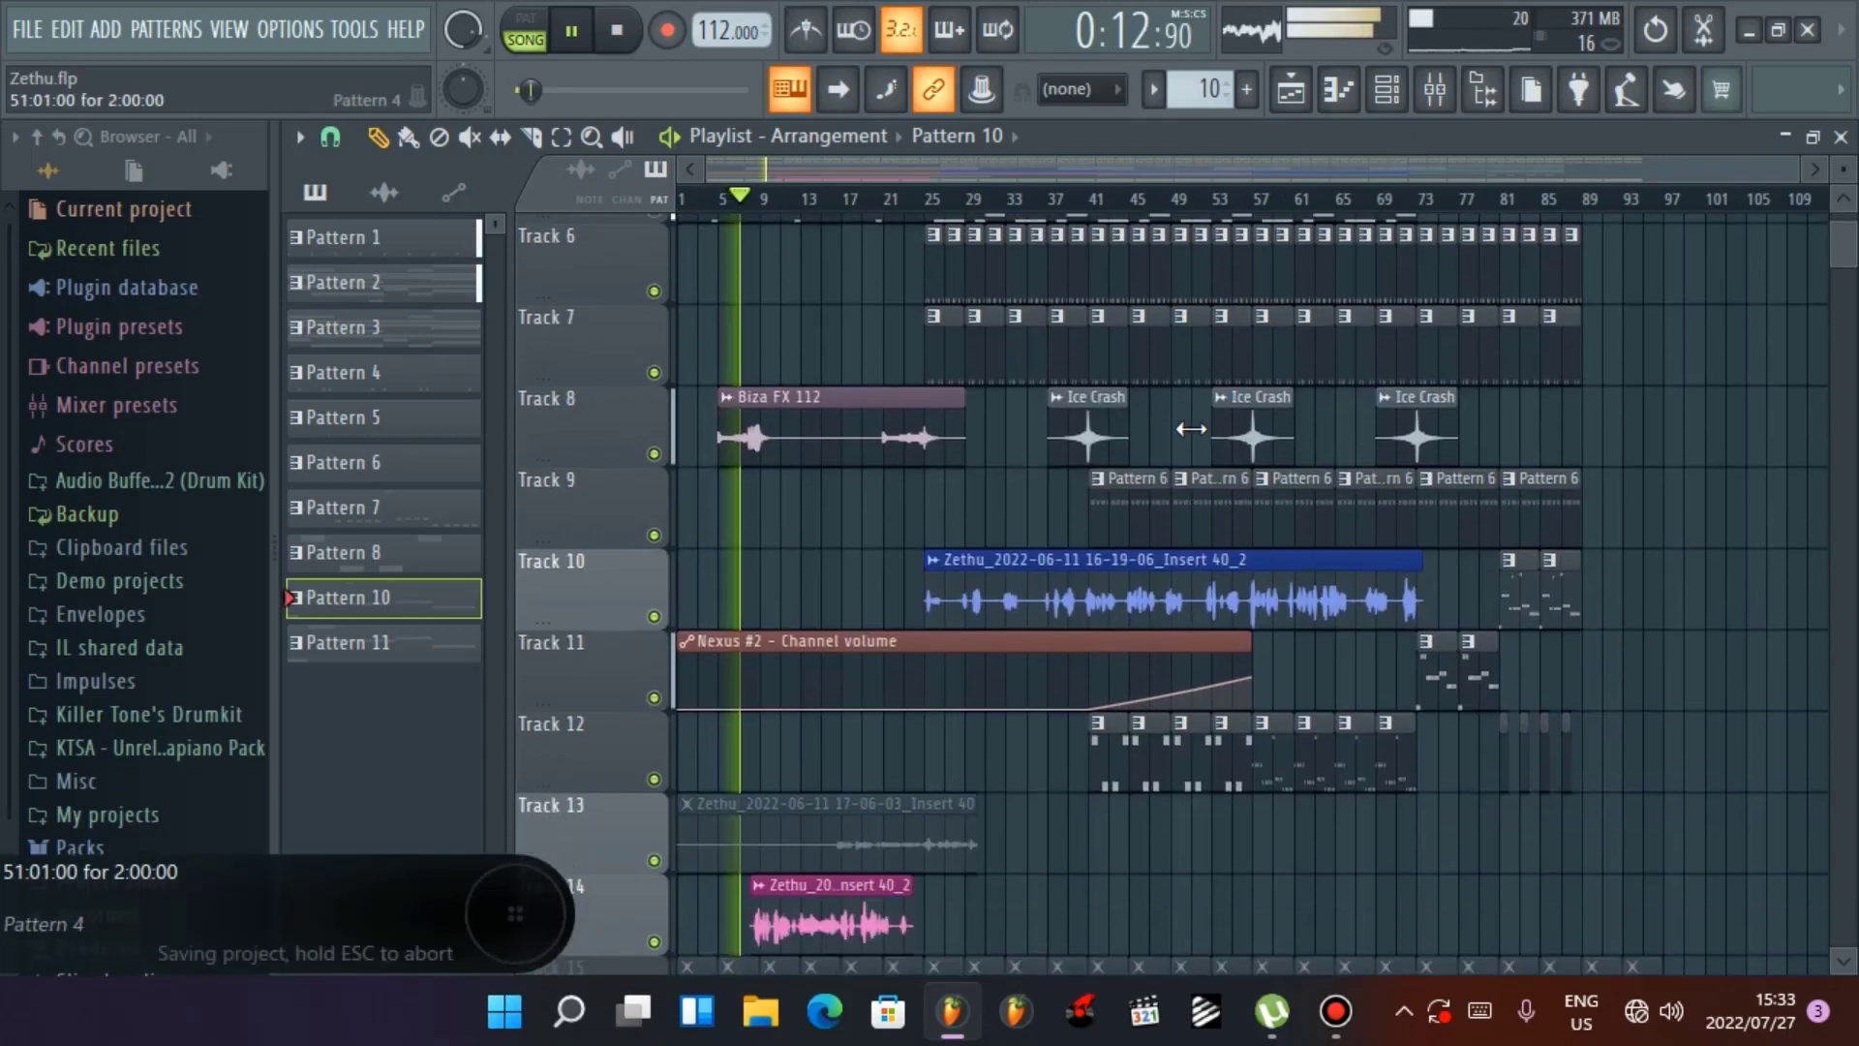
scroll(1191, 429, down, 5)
scroll(1215, 432, up, 5)
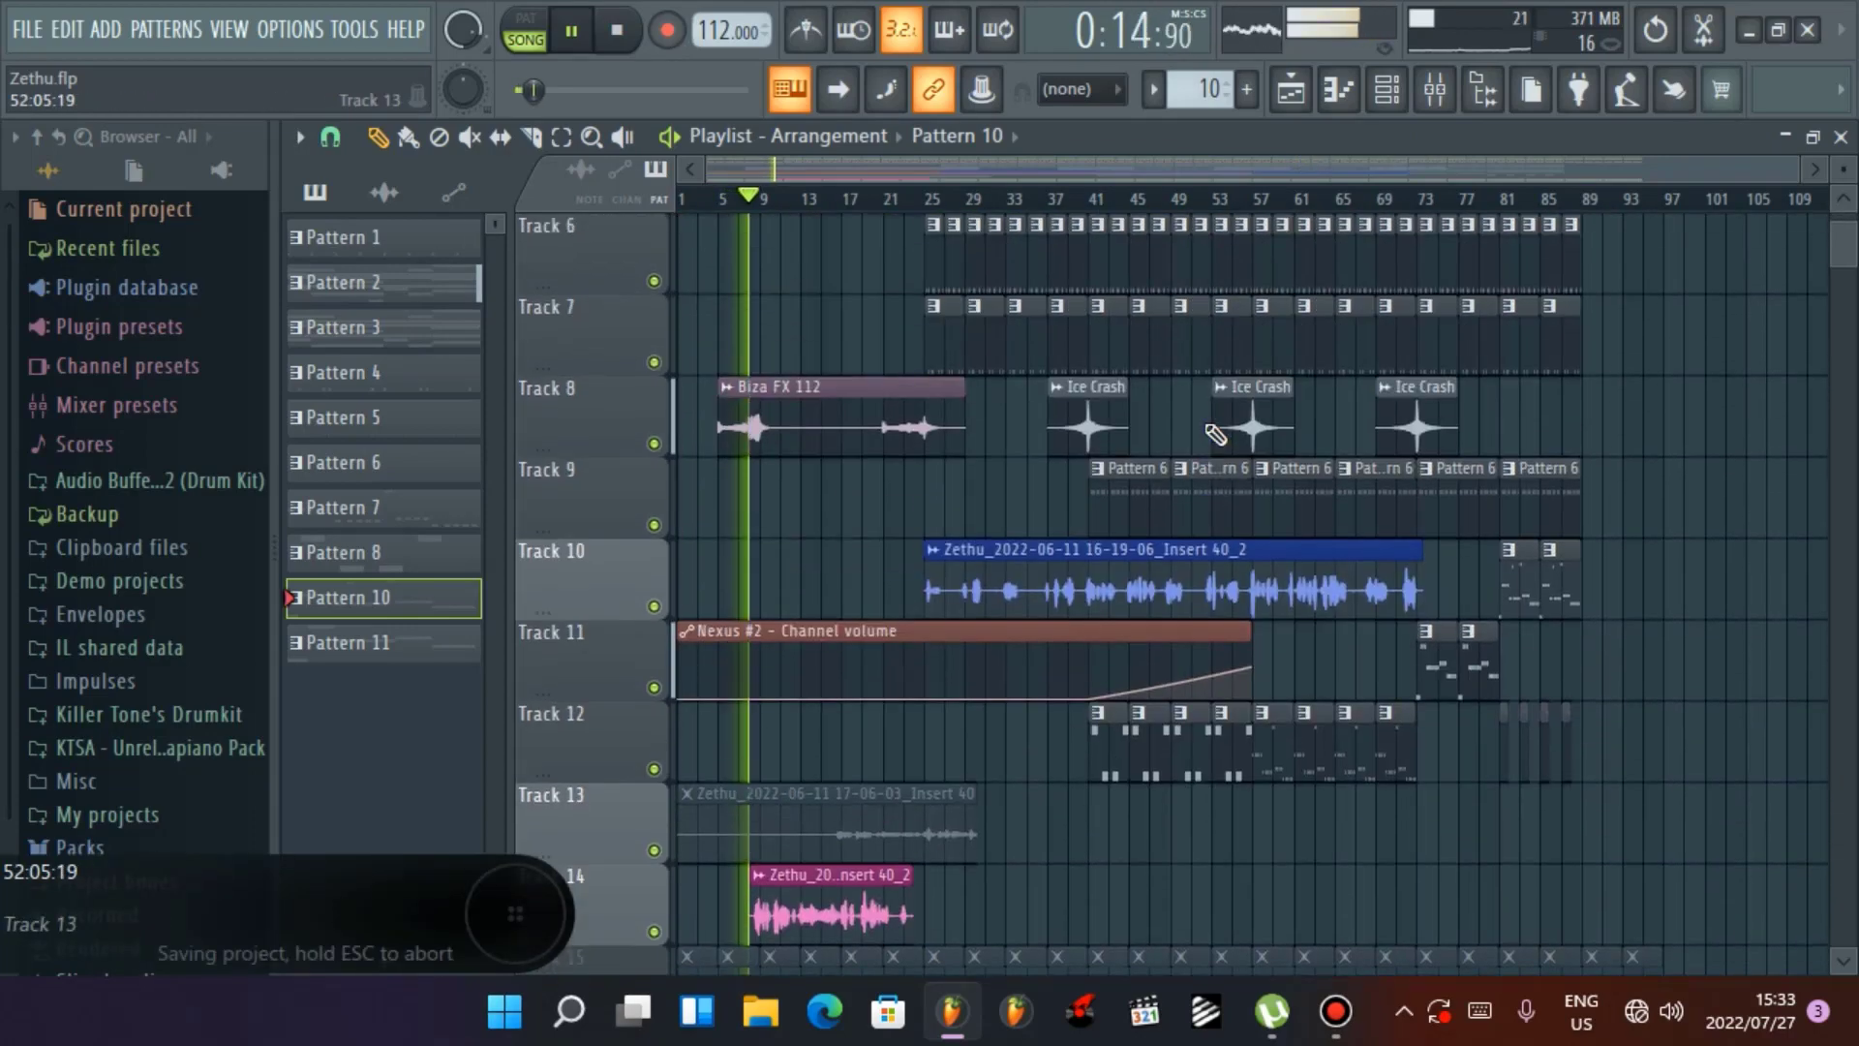
scroll(1215, 432, up, 5)
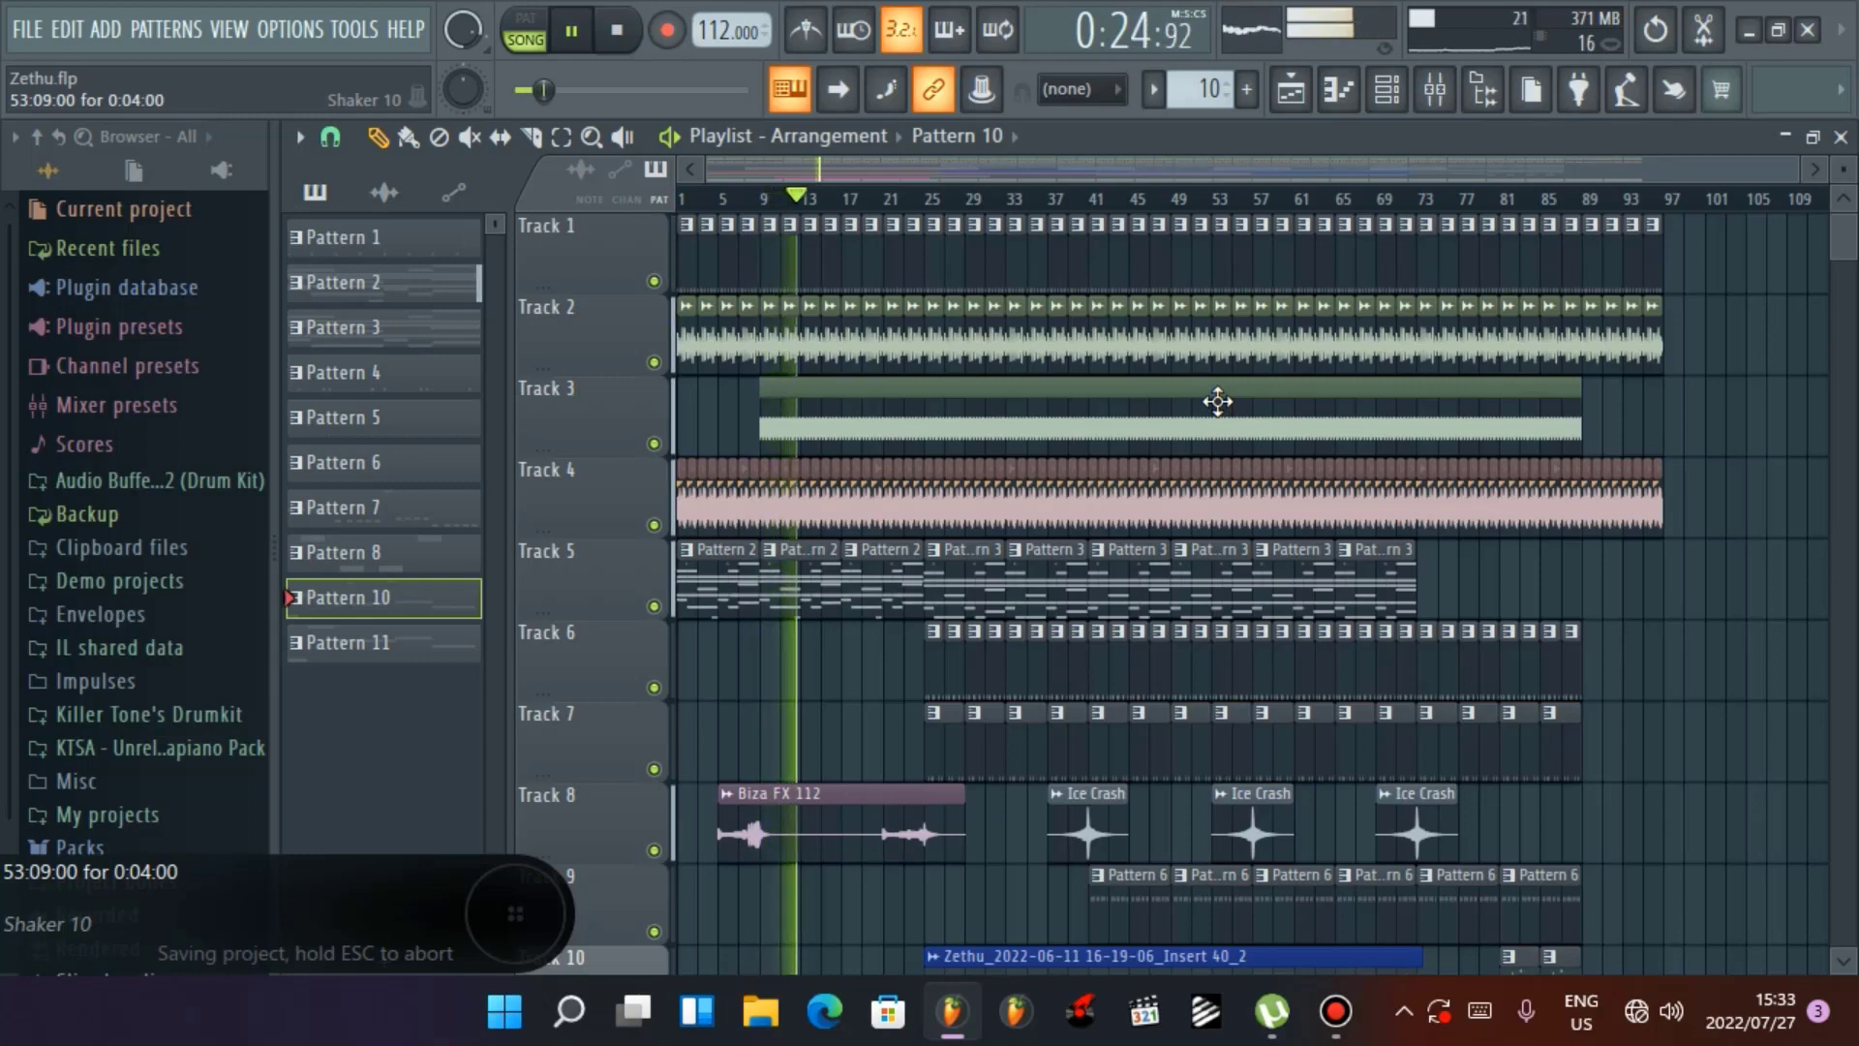
scroll(1140, 671, down, 5)
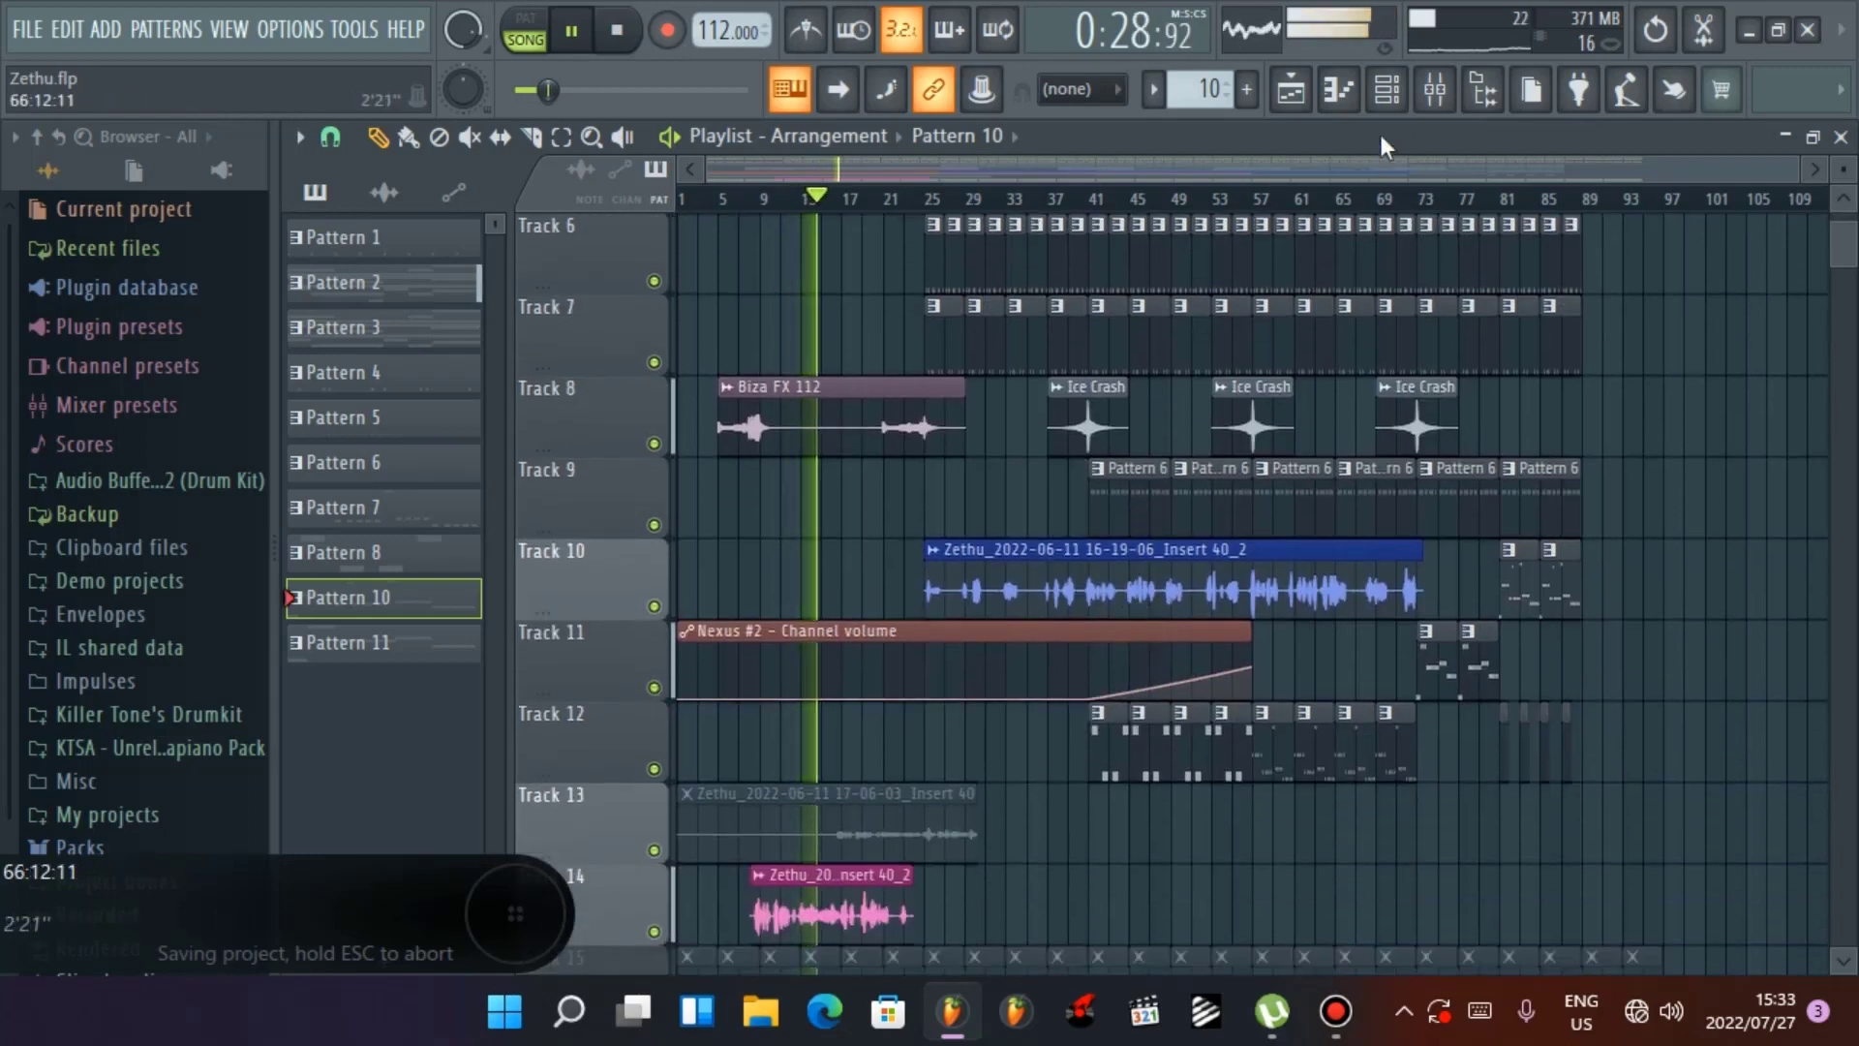
Open the mixer and inspect the effect chains of insert 2 and the VCF Oscillation insert
click(1435, 91)
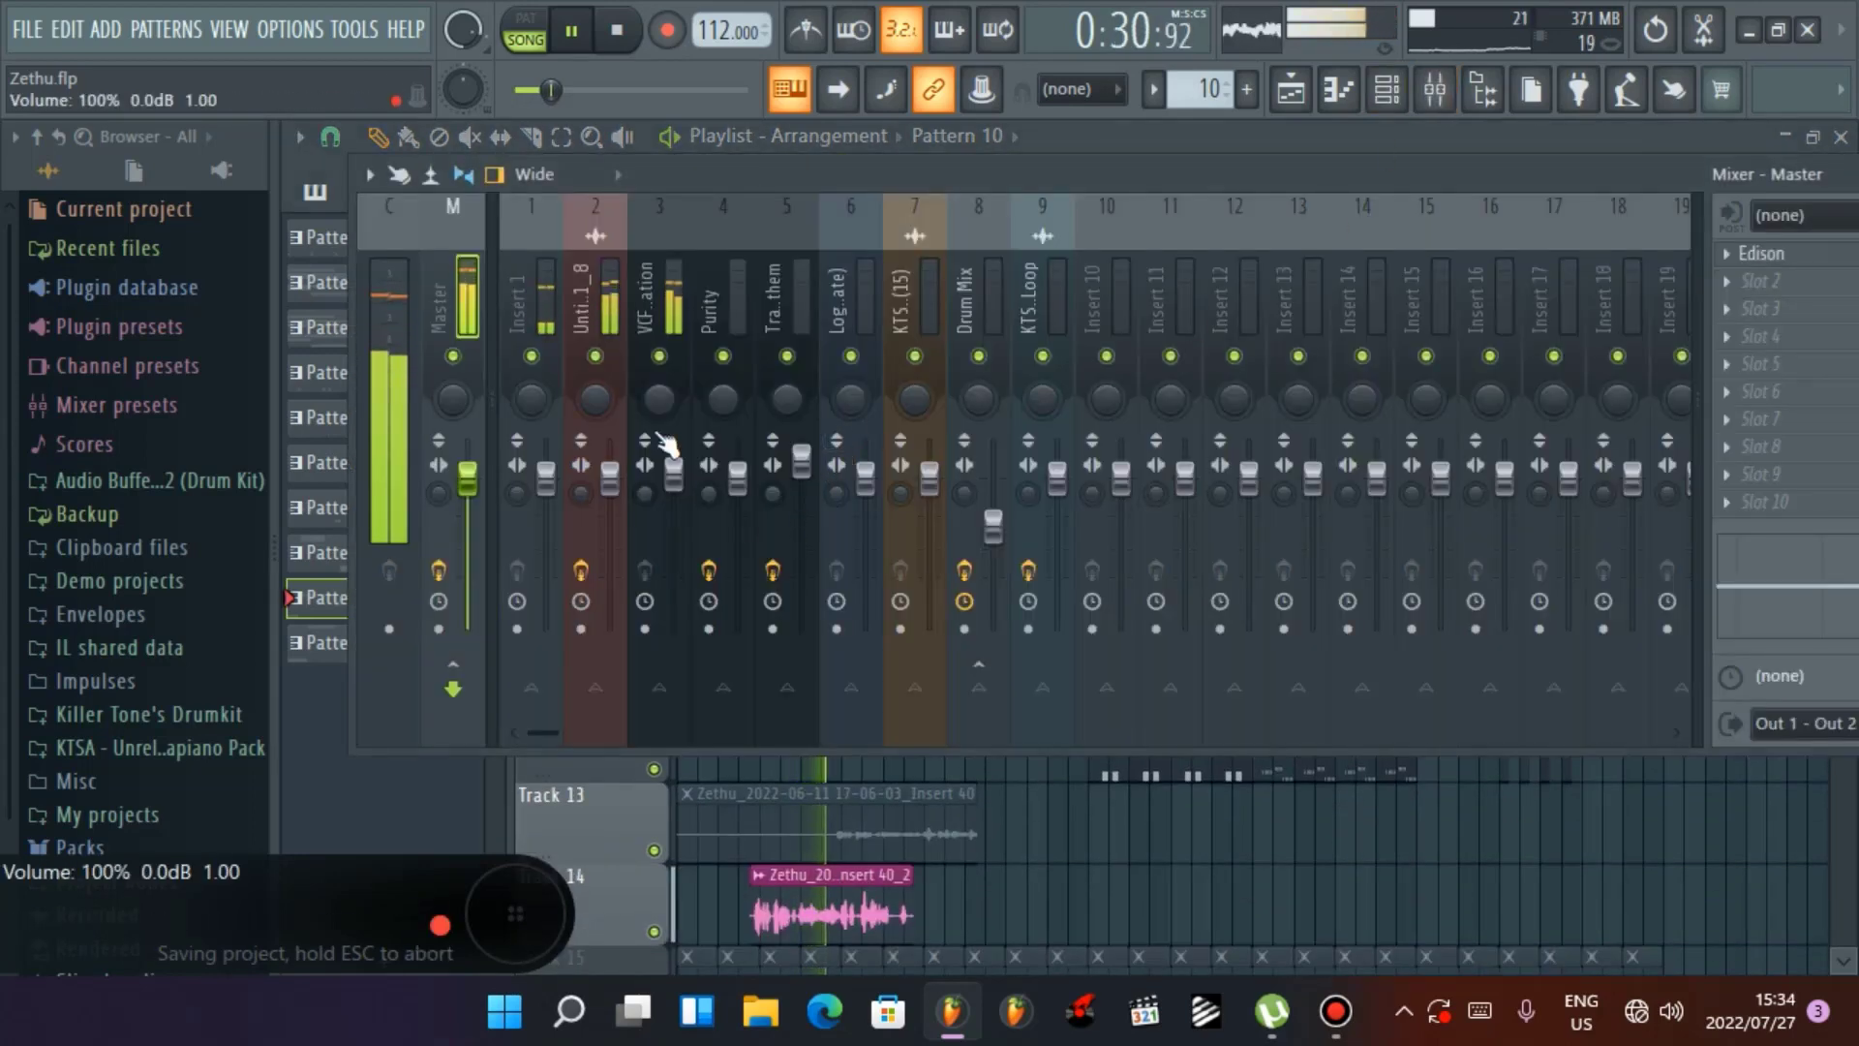
click(592, 319)
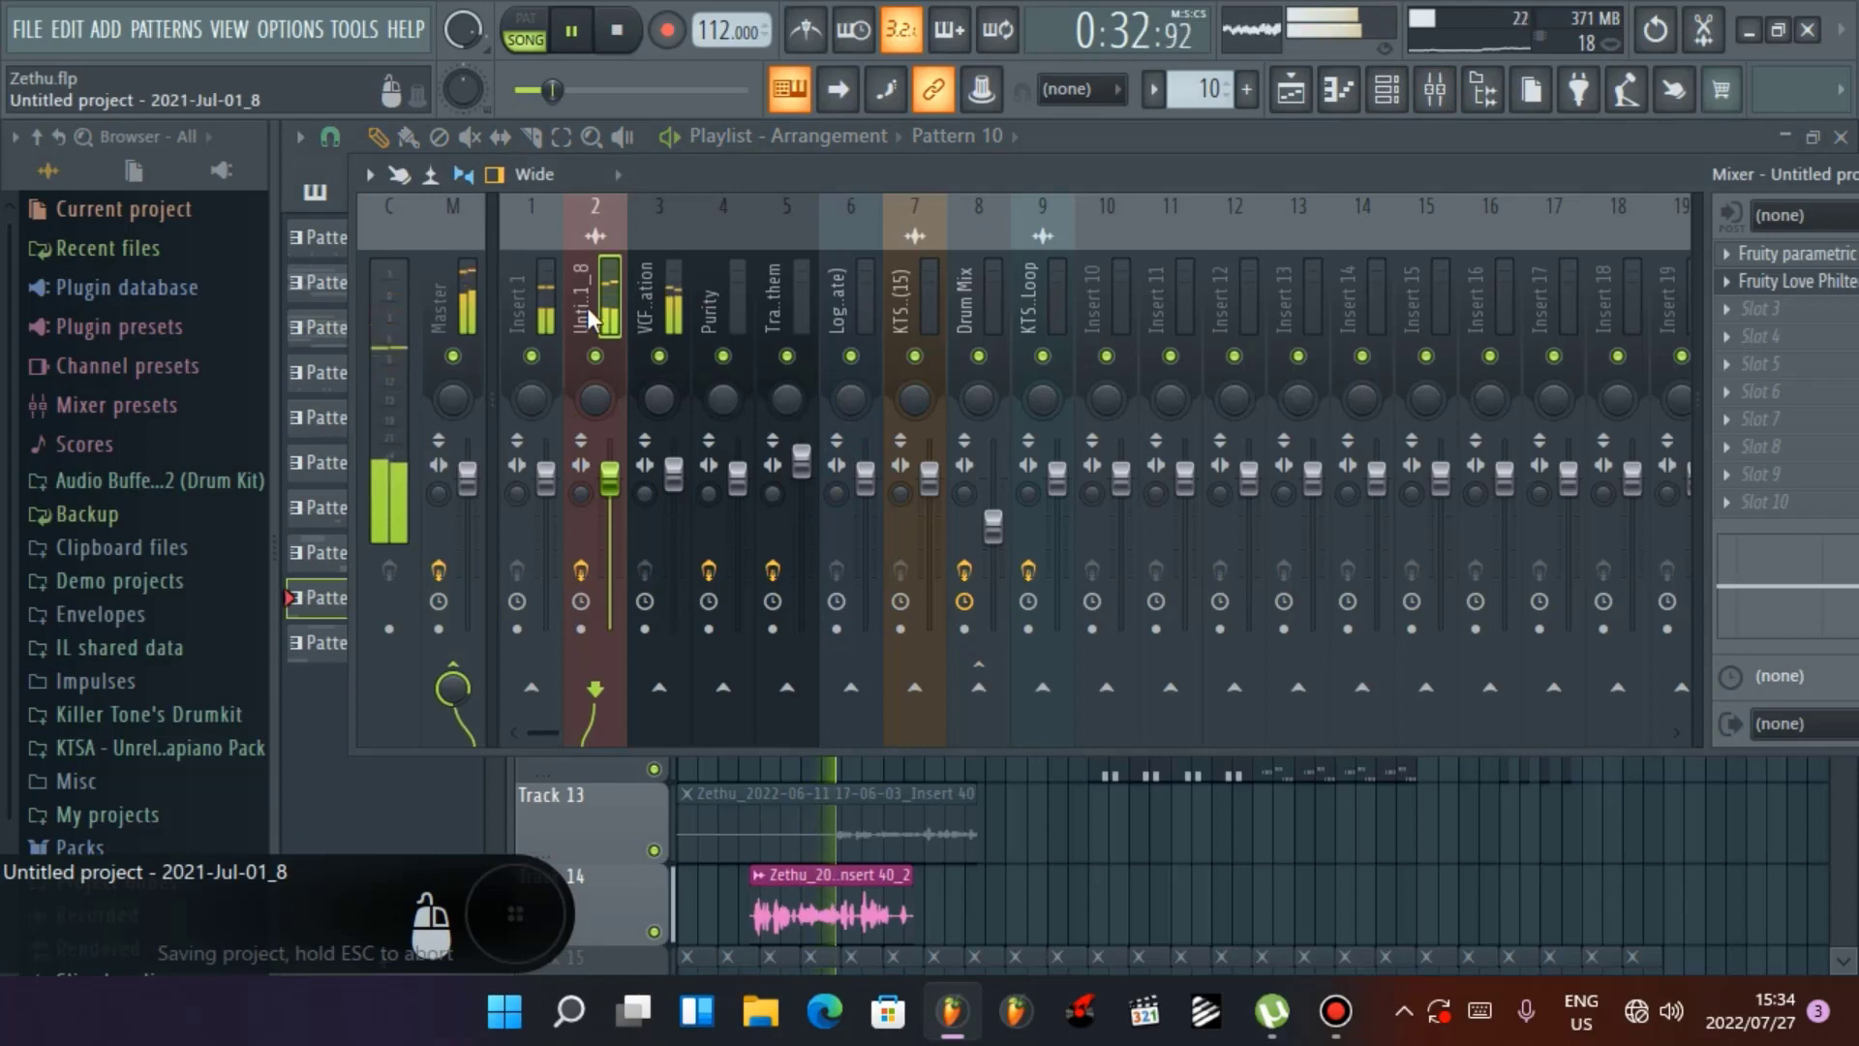
drag(908, 178, 848, 143)
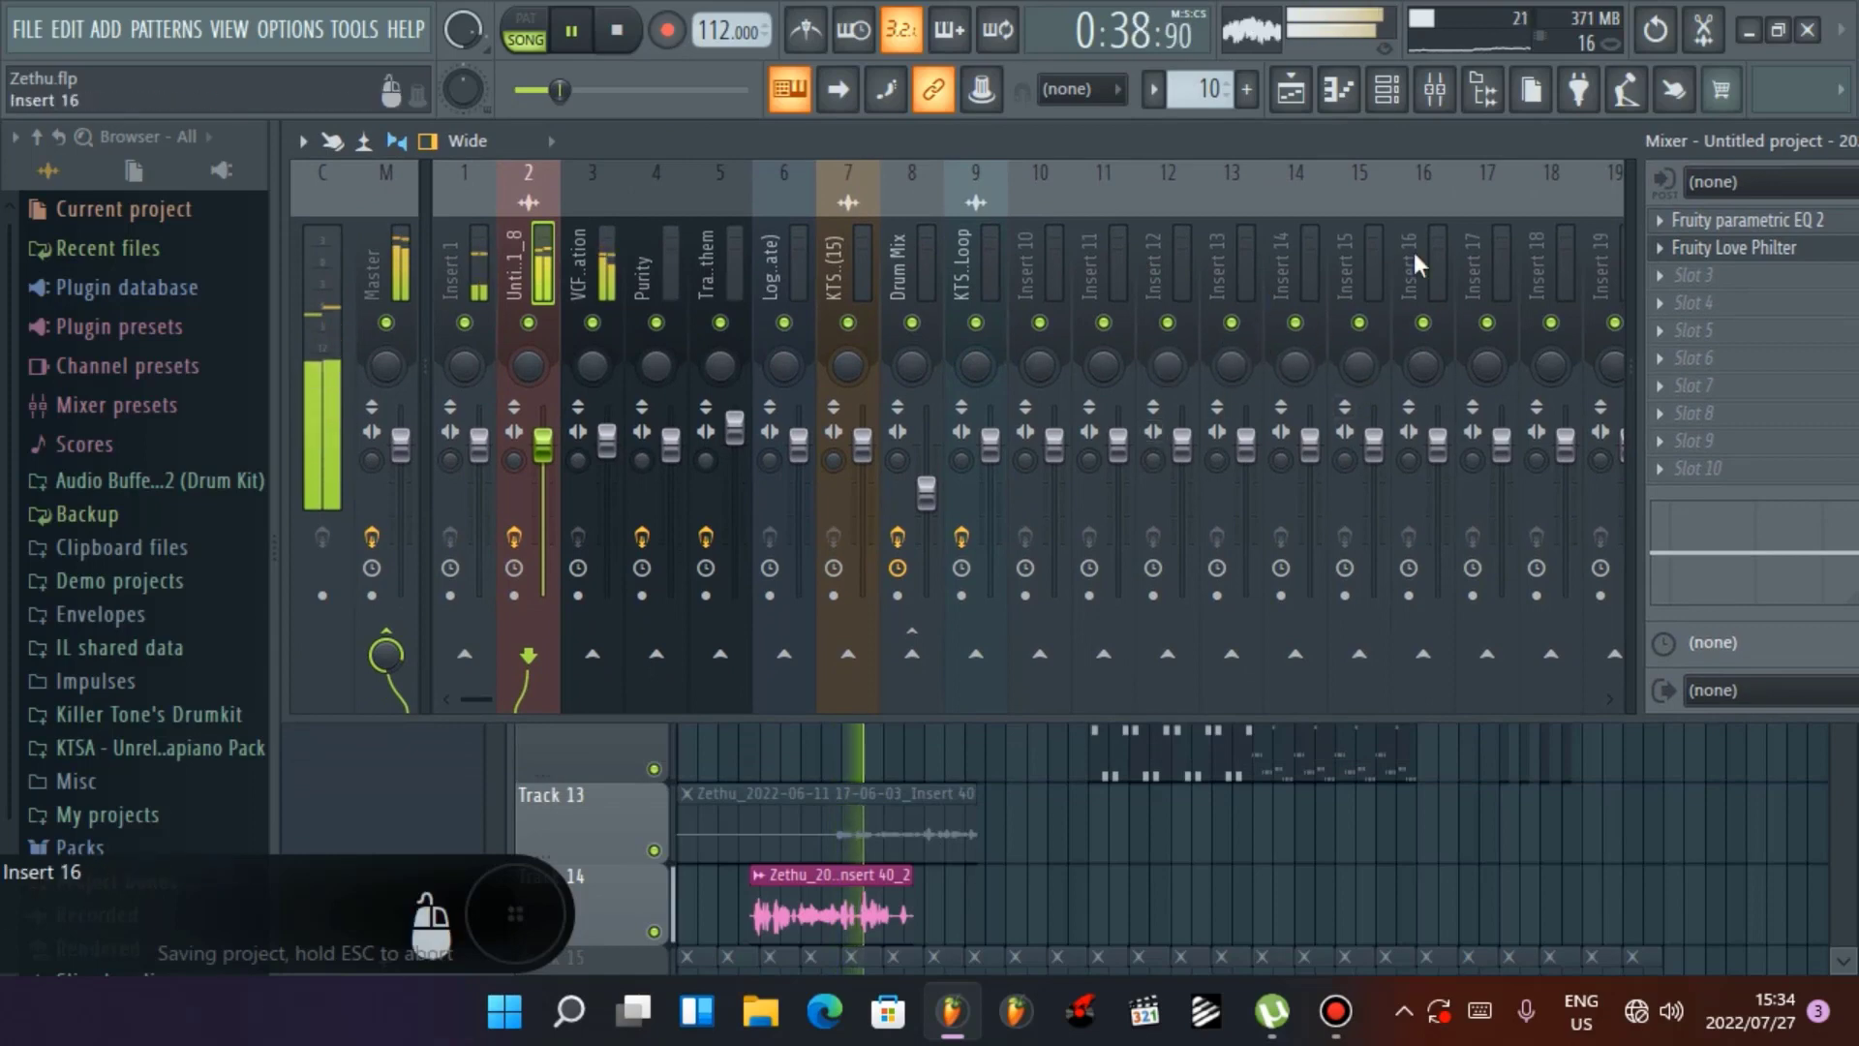
double_click(1375, 129)
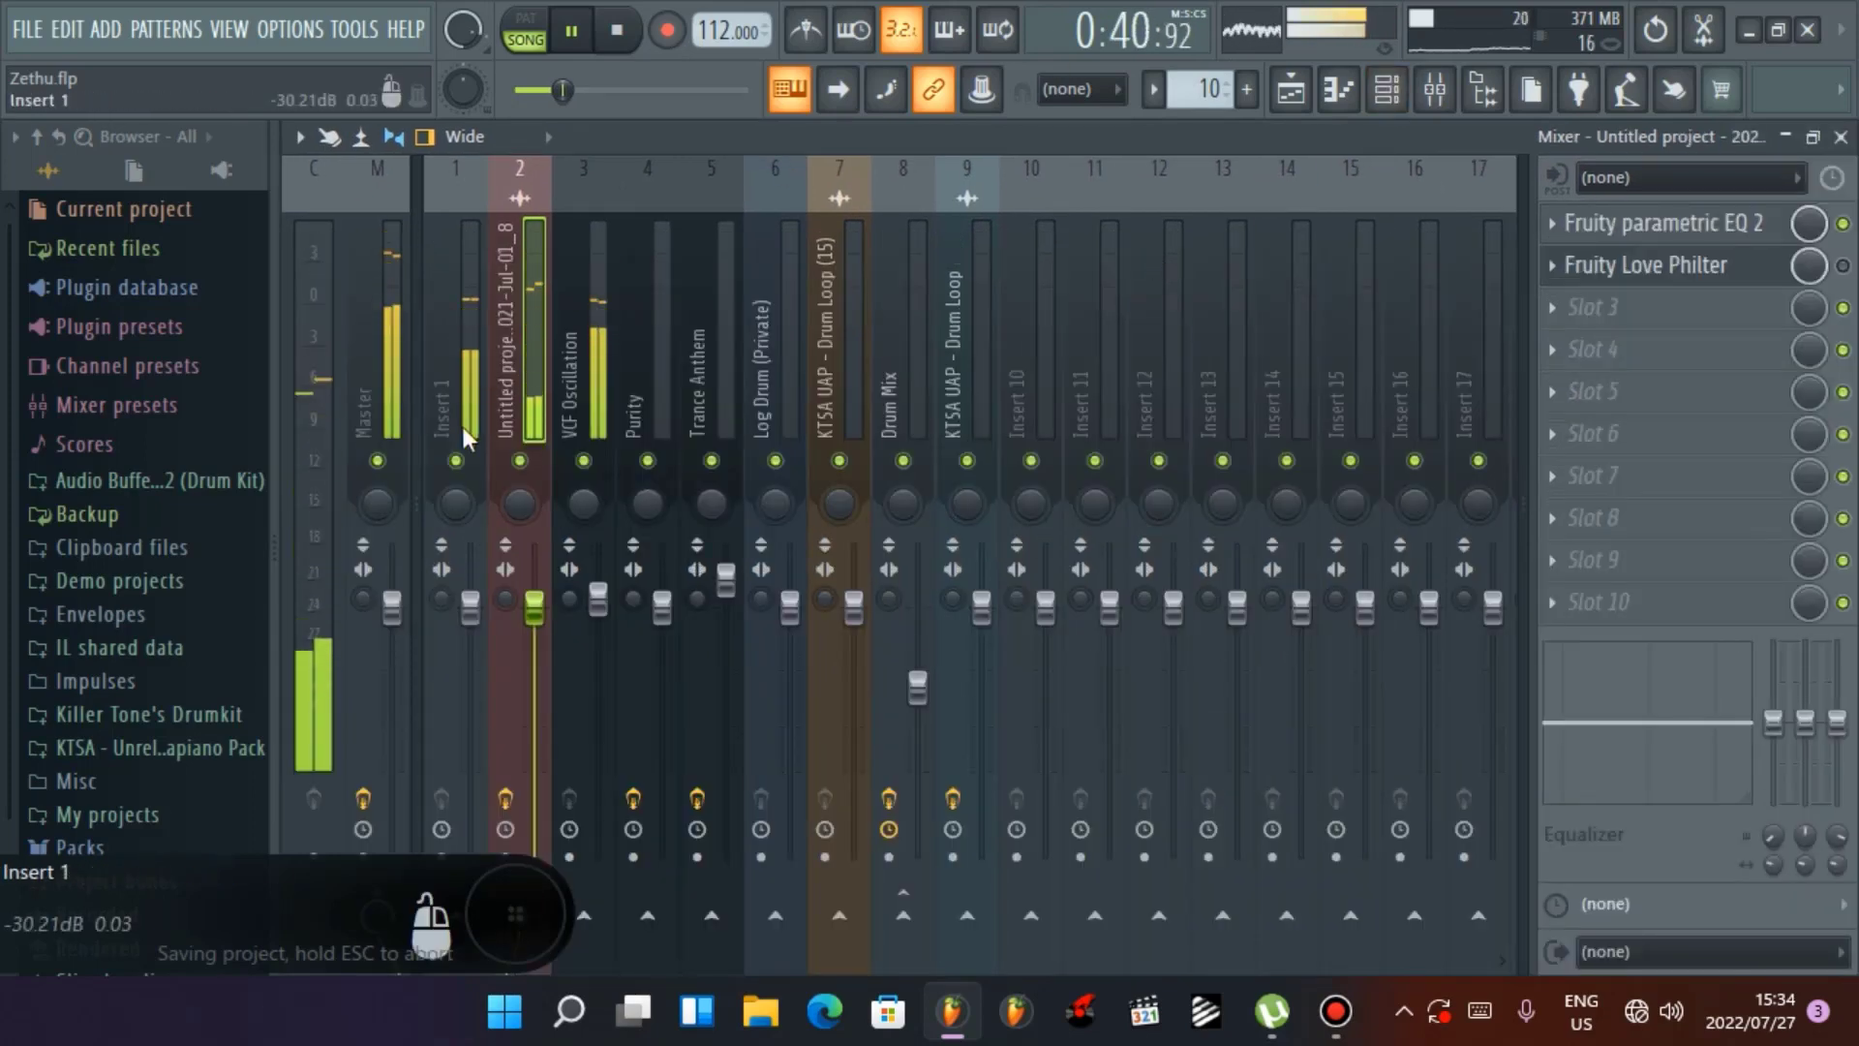
click(585, 420)
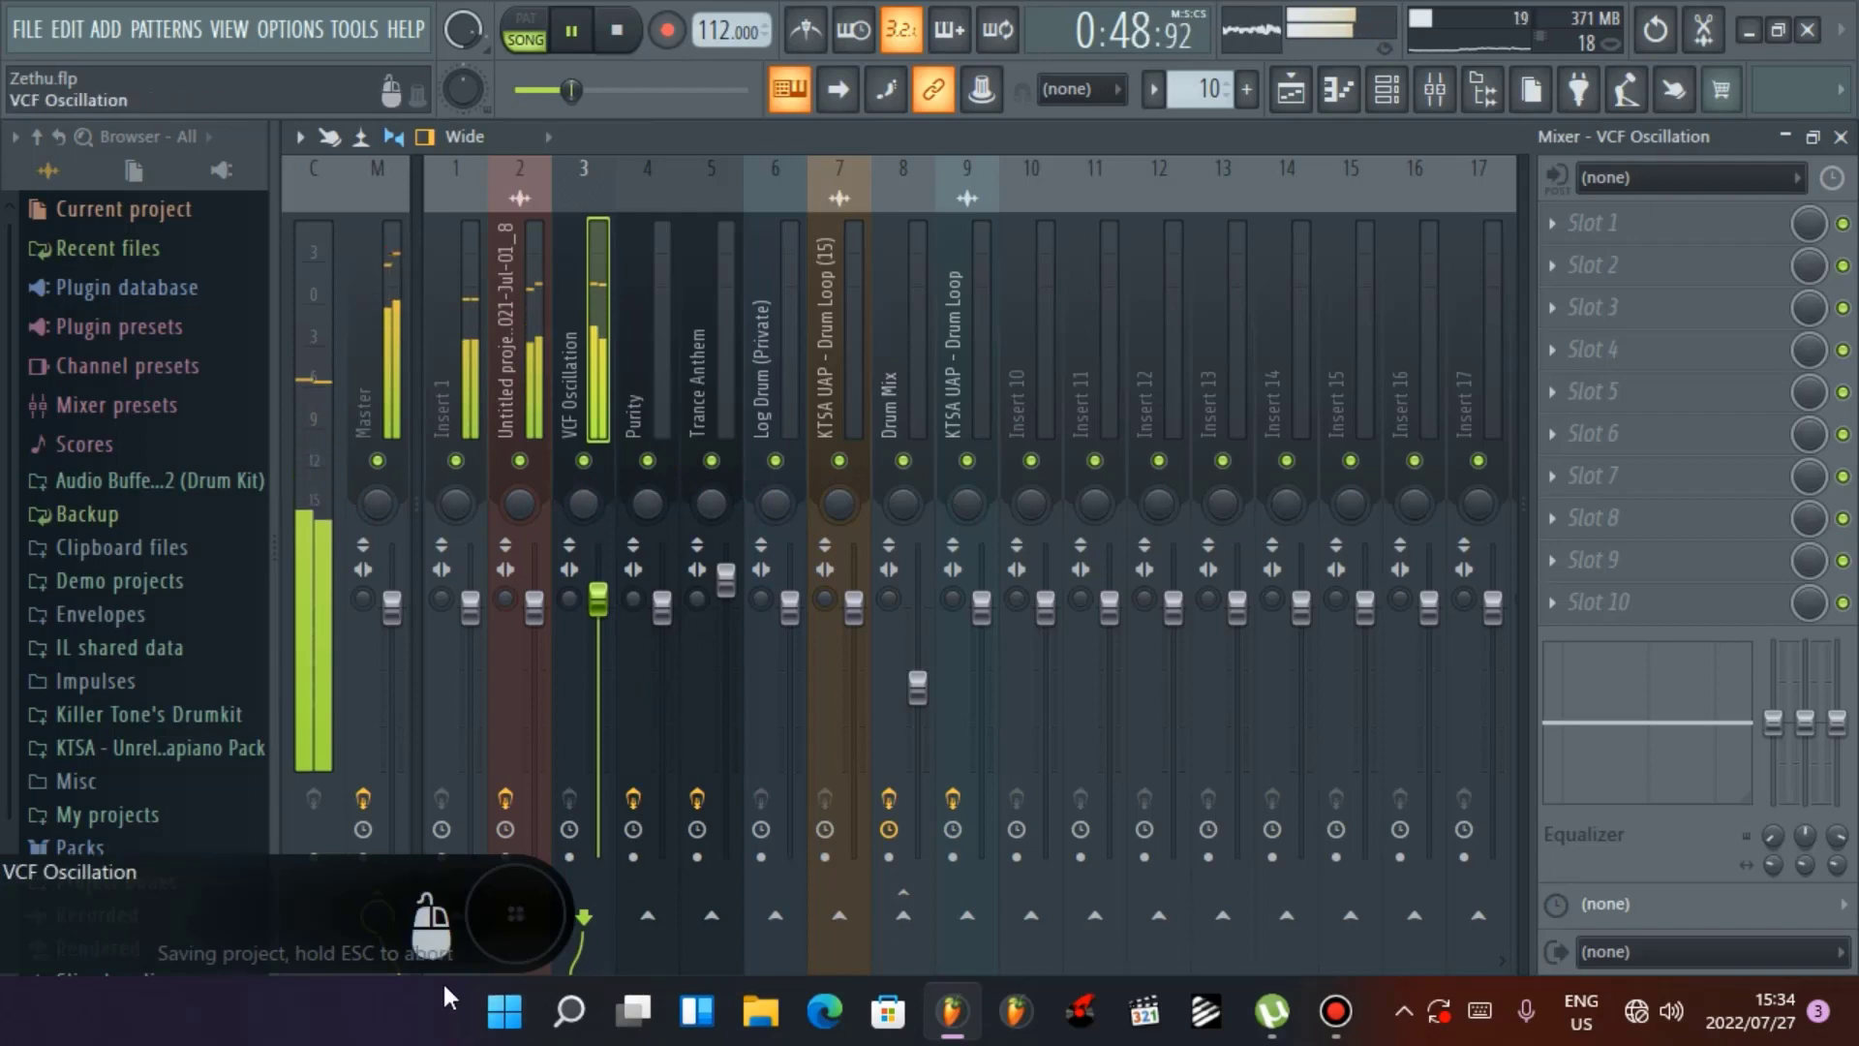
double_click(988, 136)
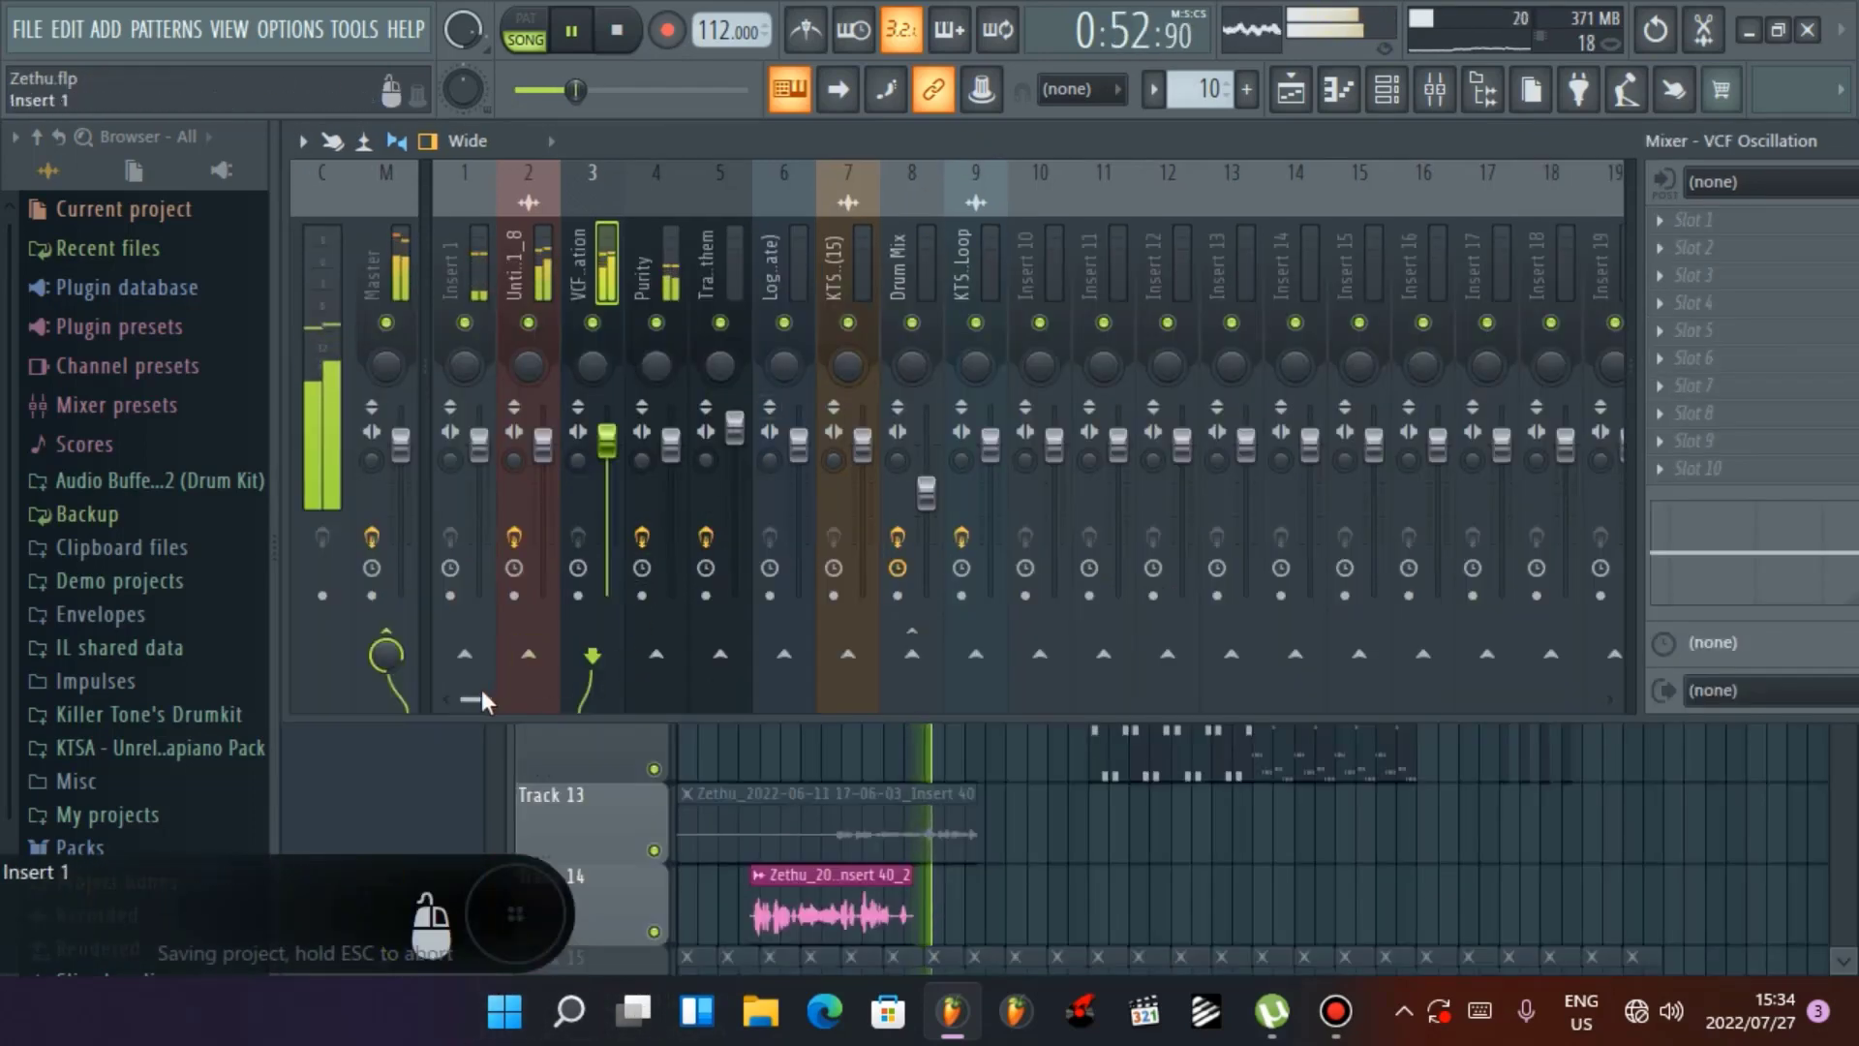
Select the SxM Vocal Mixing 13 channel on mixer insert 41 and open its Fruity Delay 3 effect
drag(480, 693, 854, 746)
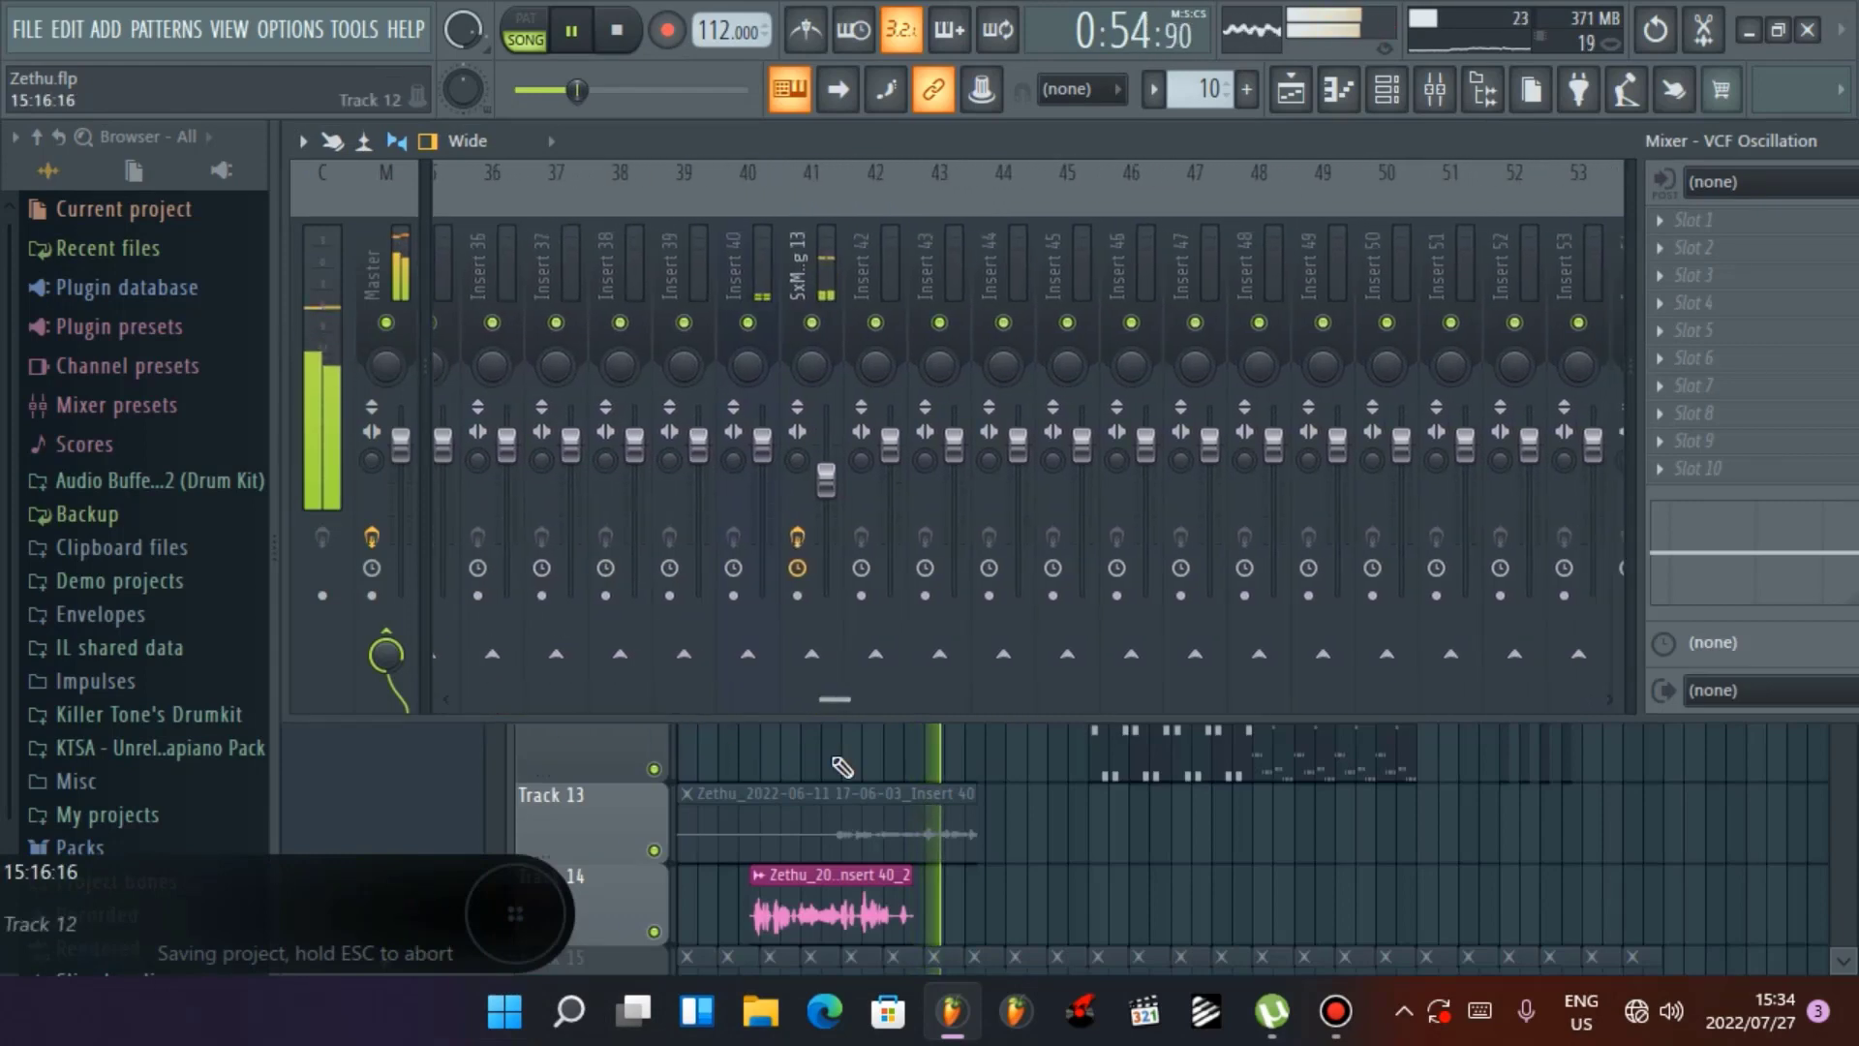
click(799, 278)
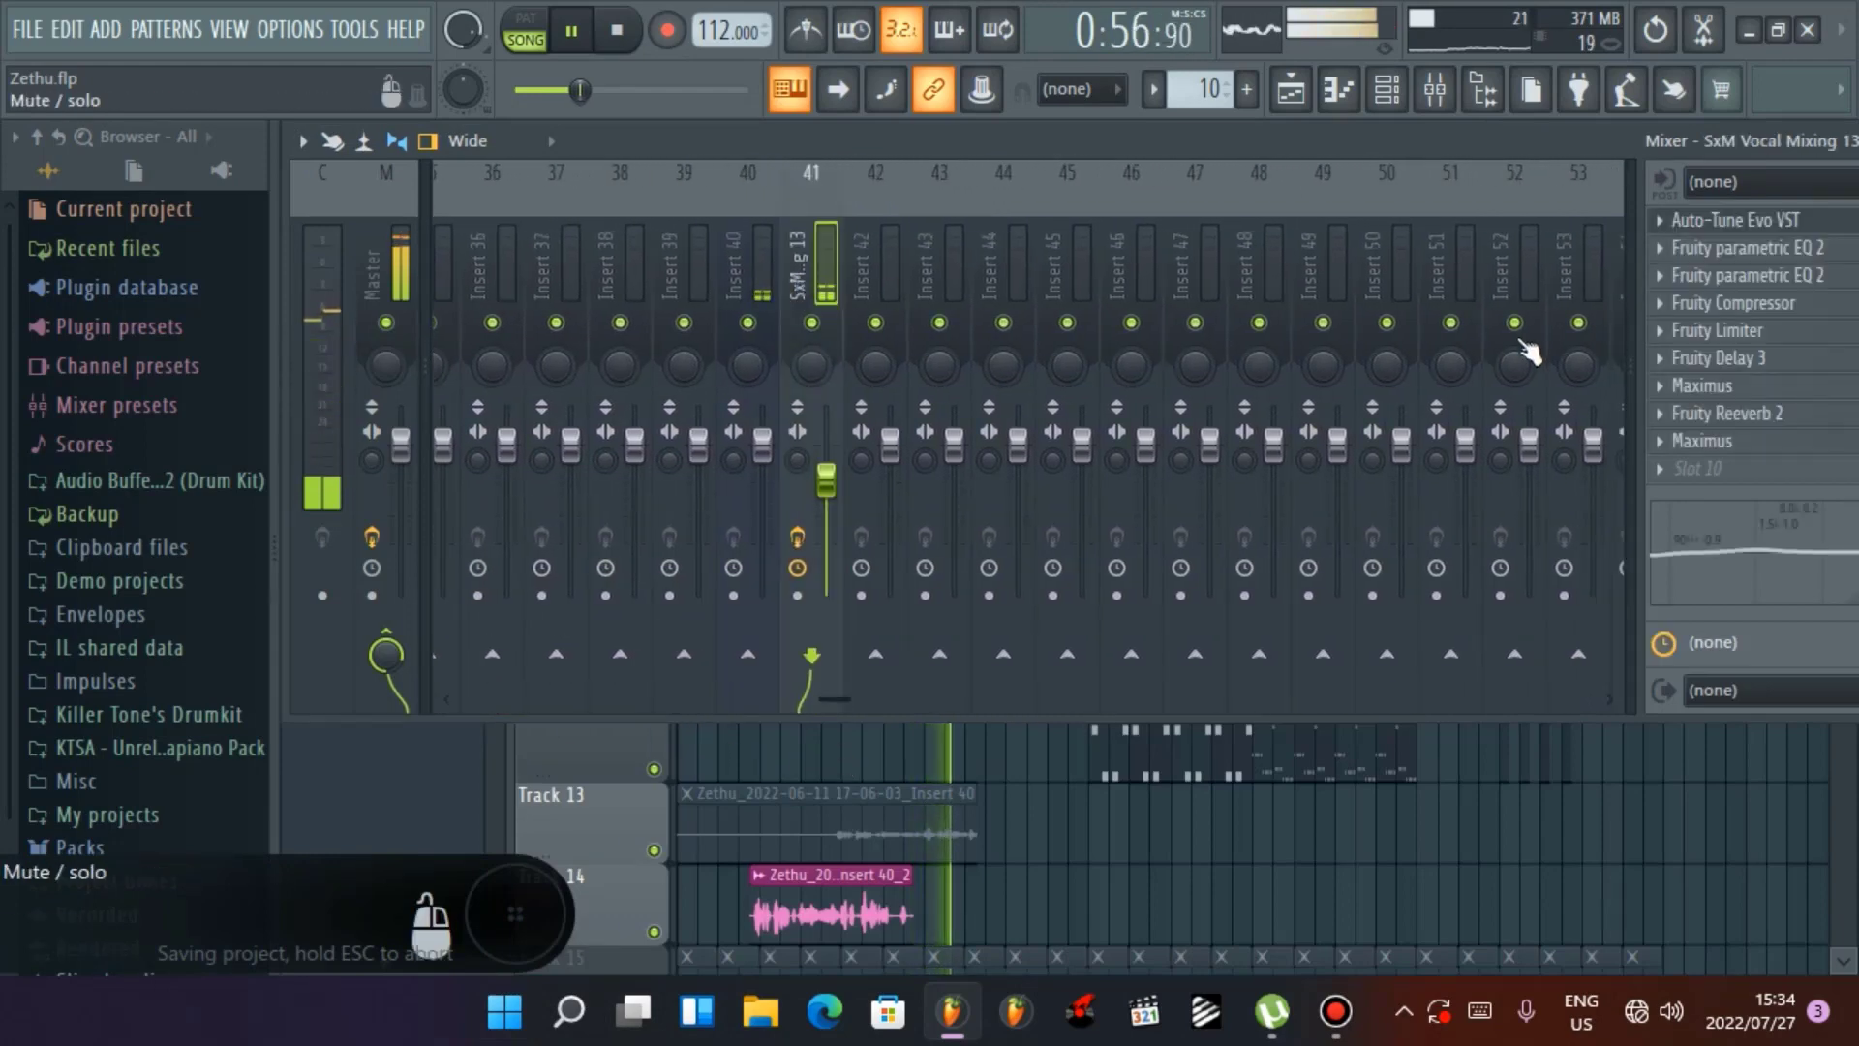
click(1774, 362)
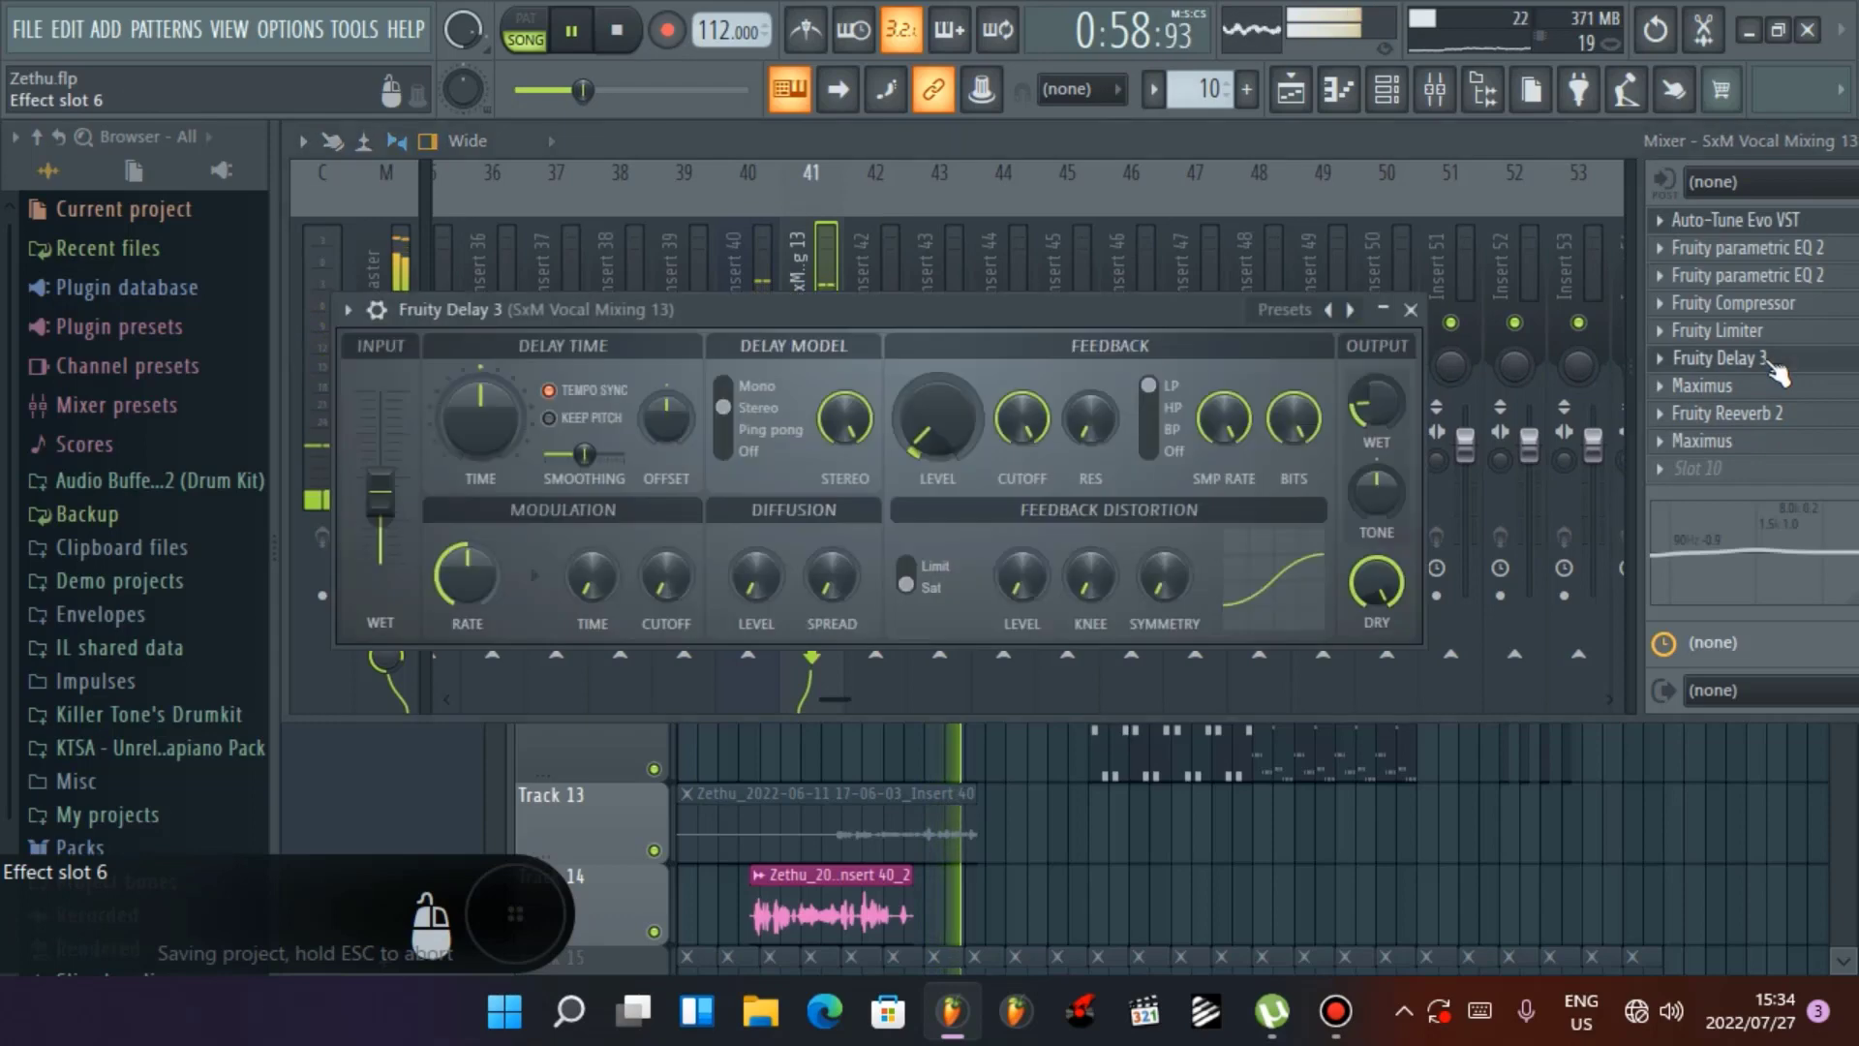
click(1775, 364)
click(1770, 362)
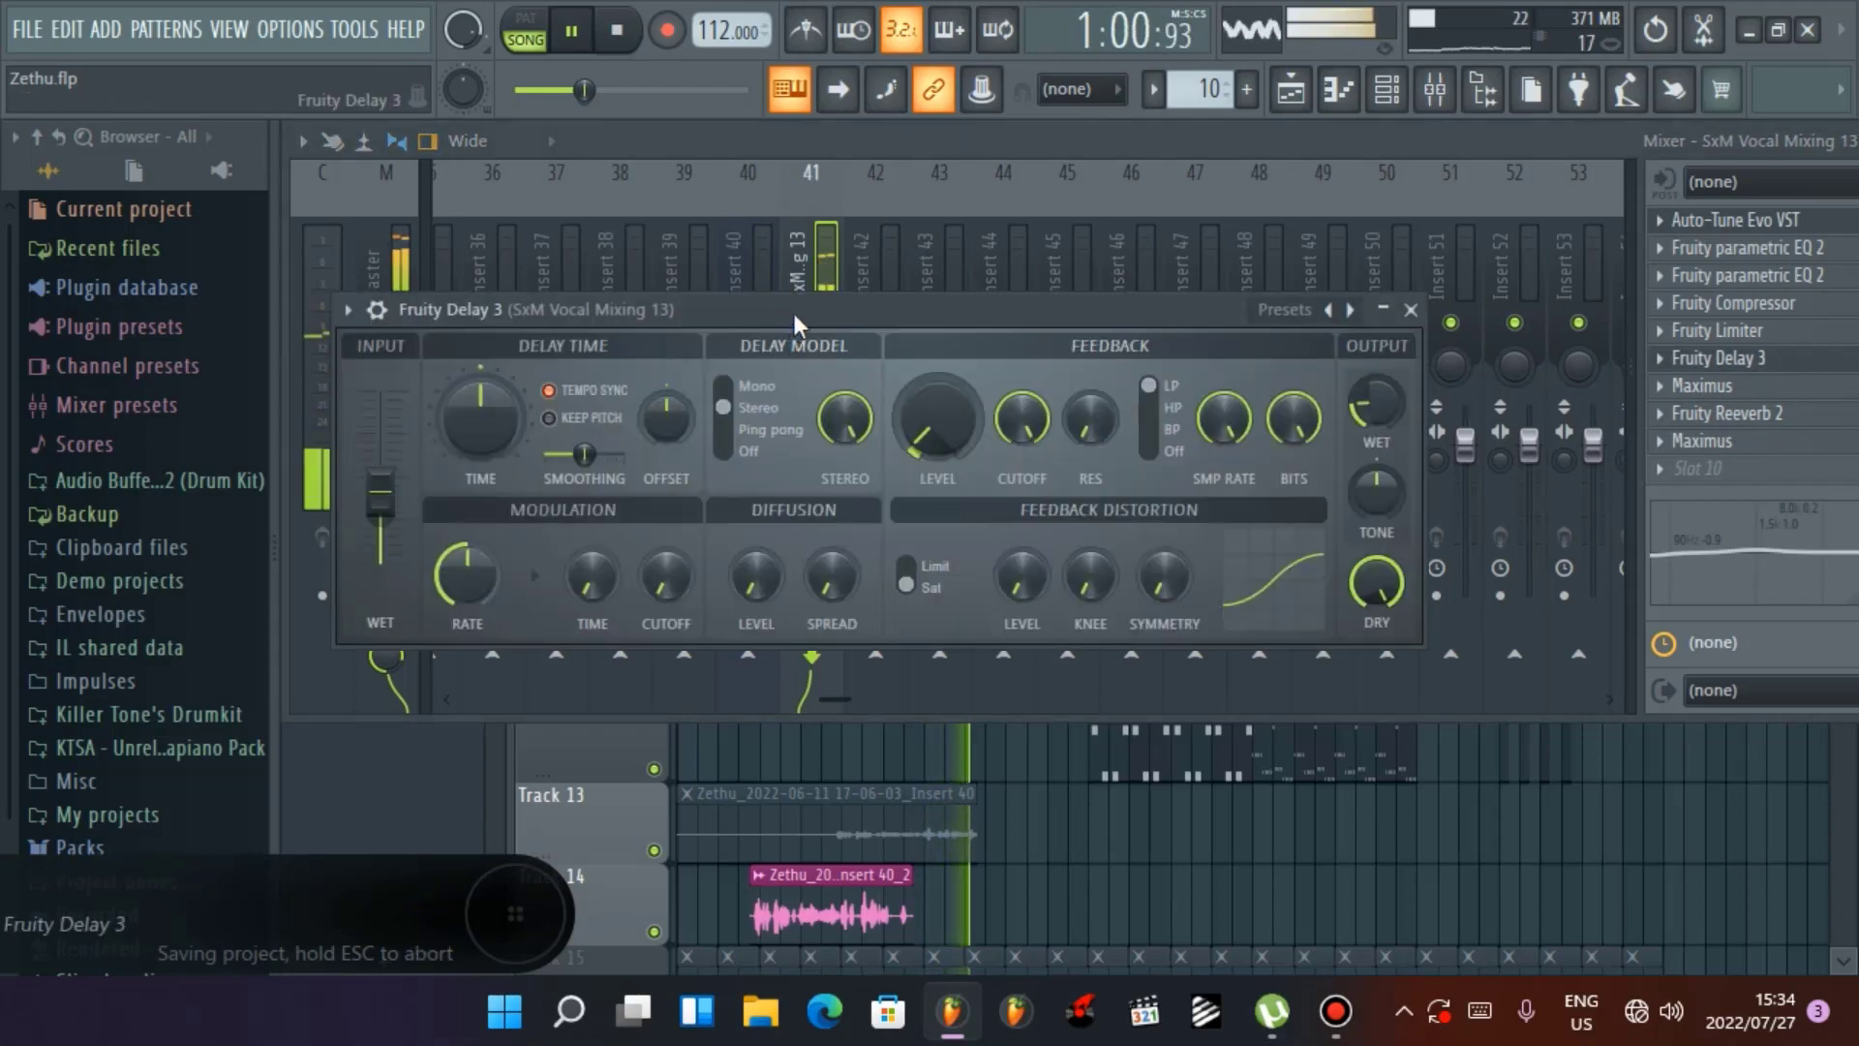
Set Fruity Delay 3's input wet to 50% and feedback level to 19.1%, and raise its output wet level
drag(794, 312, 929, 346)
drag(520, 527, 520, 509)
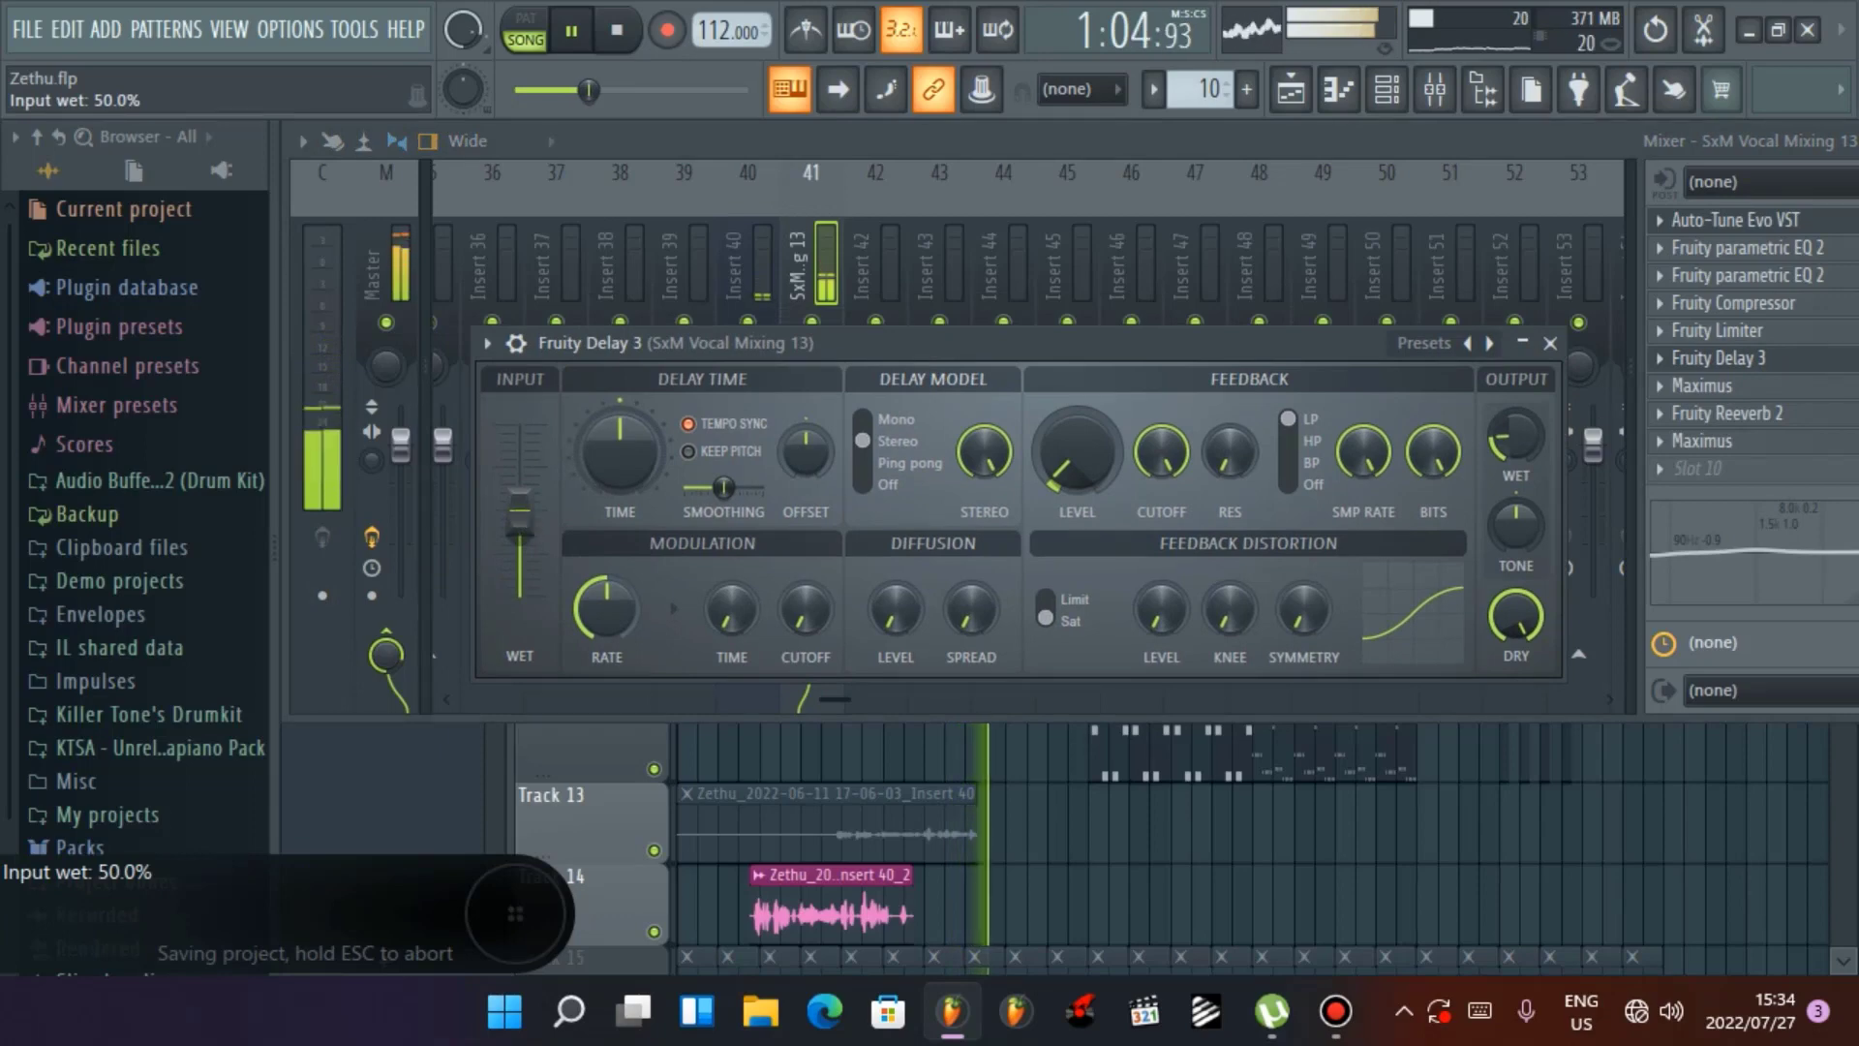
drag(1053, 485, 1056, 481)
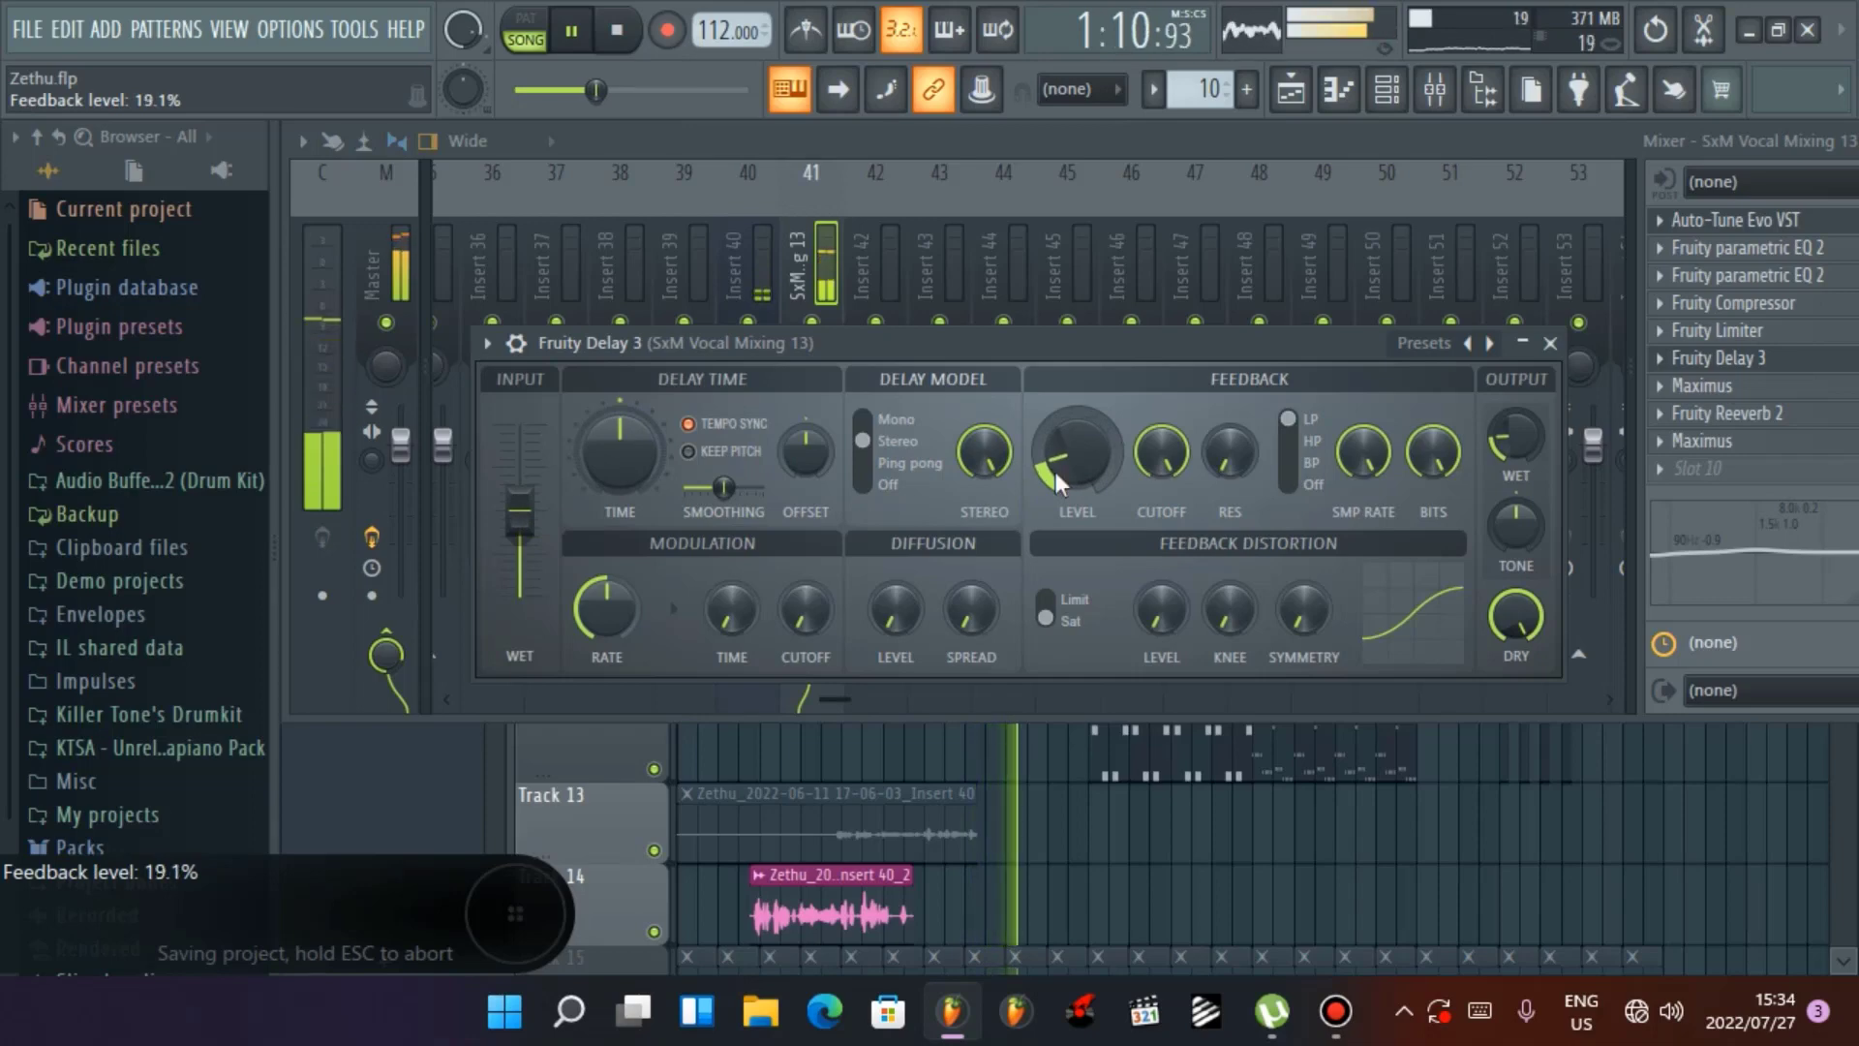
drag(1515, 437, 1516, 407)
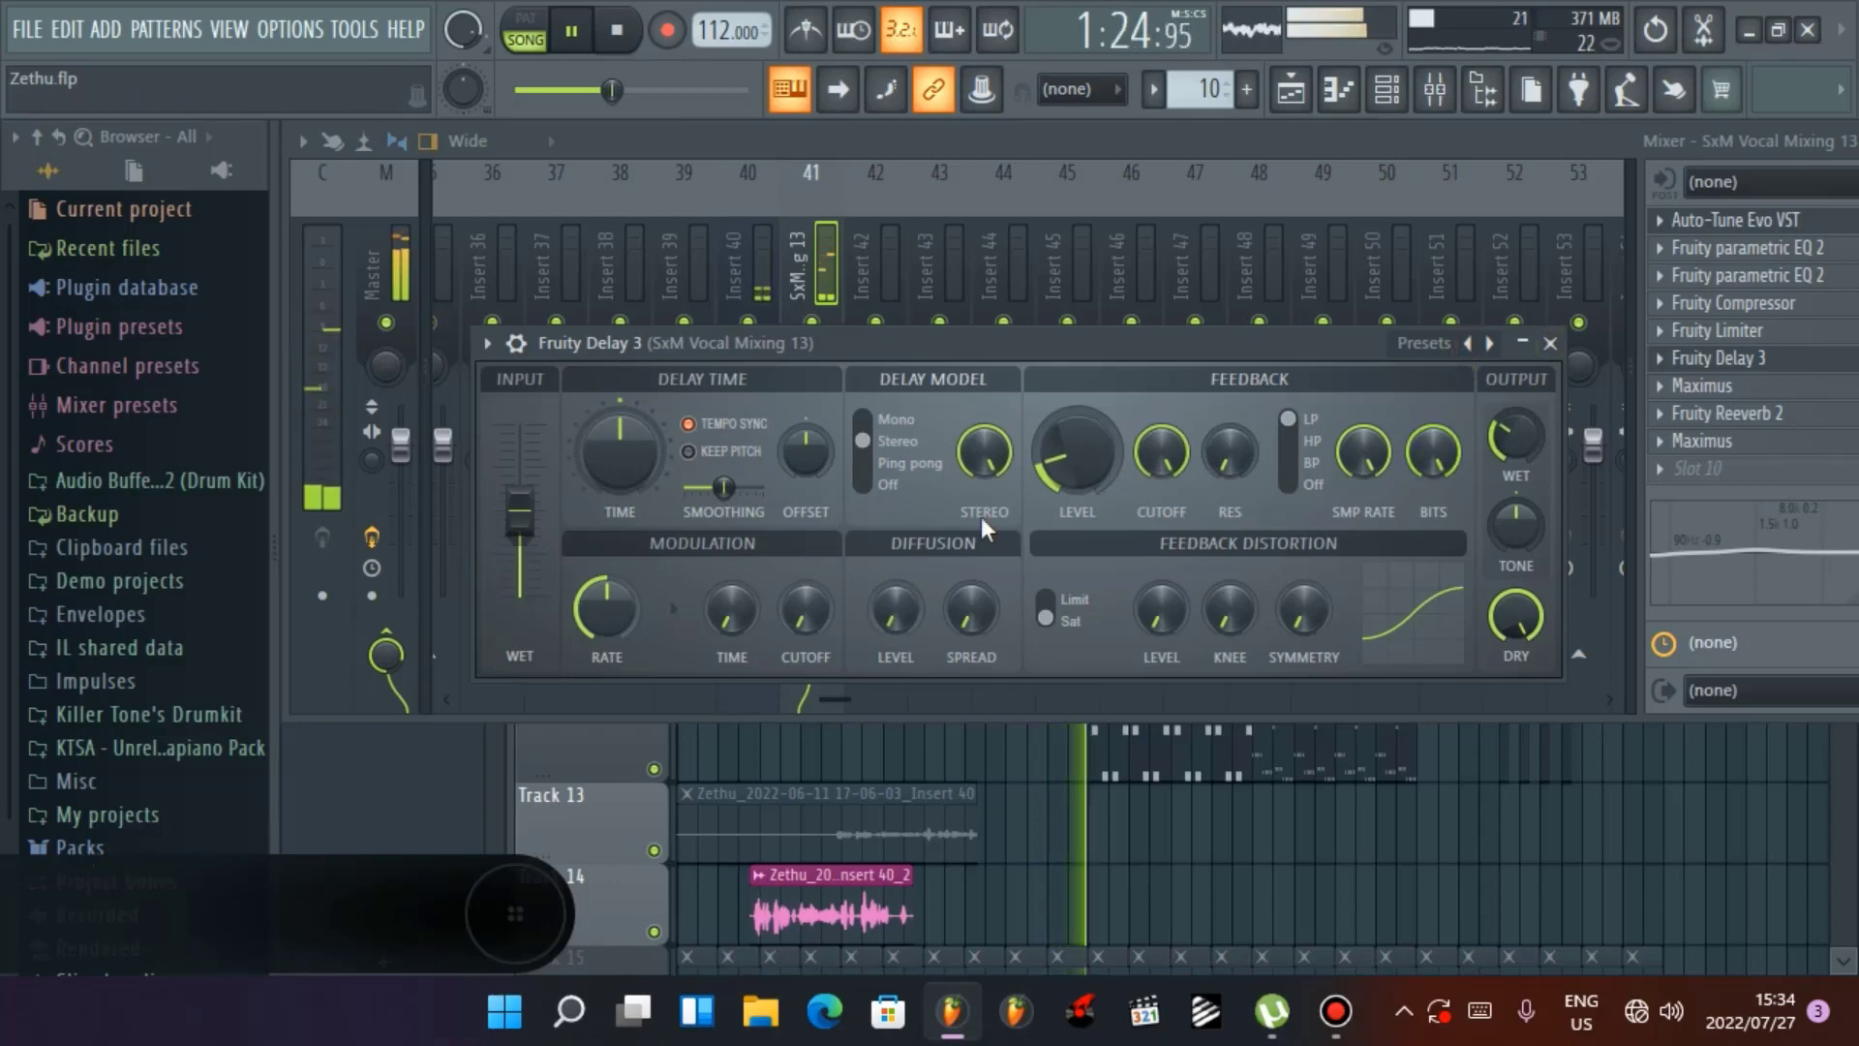
Reduce Fruity Delay 3's feedback level to 3.5%
drag(1075, 455, 1075, 465)
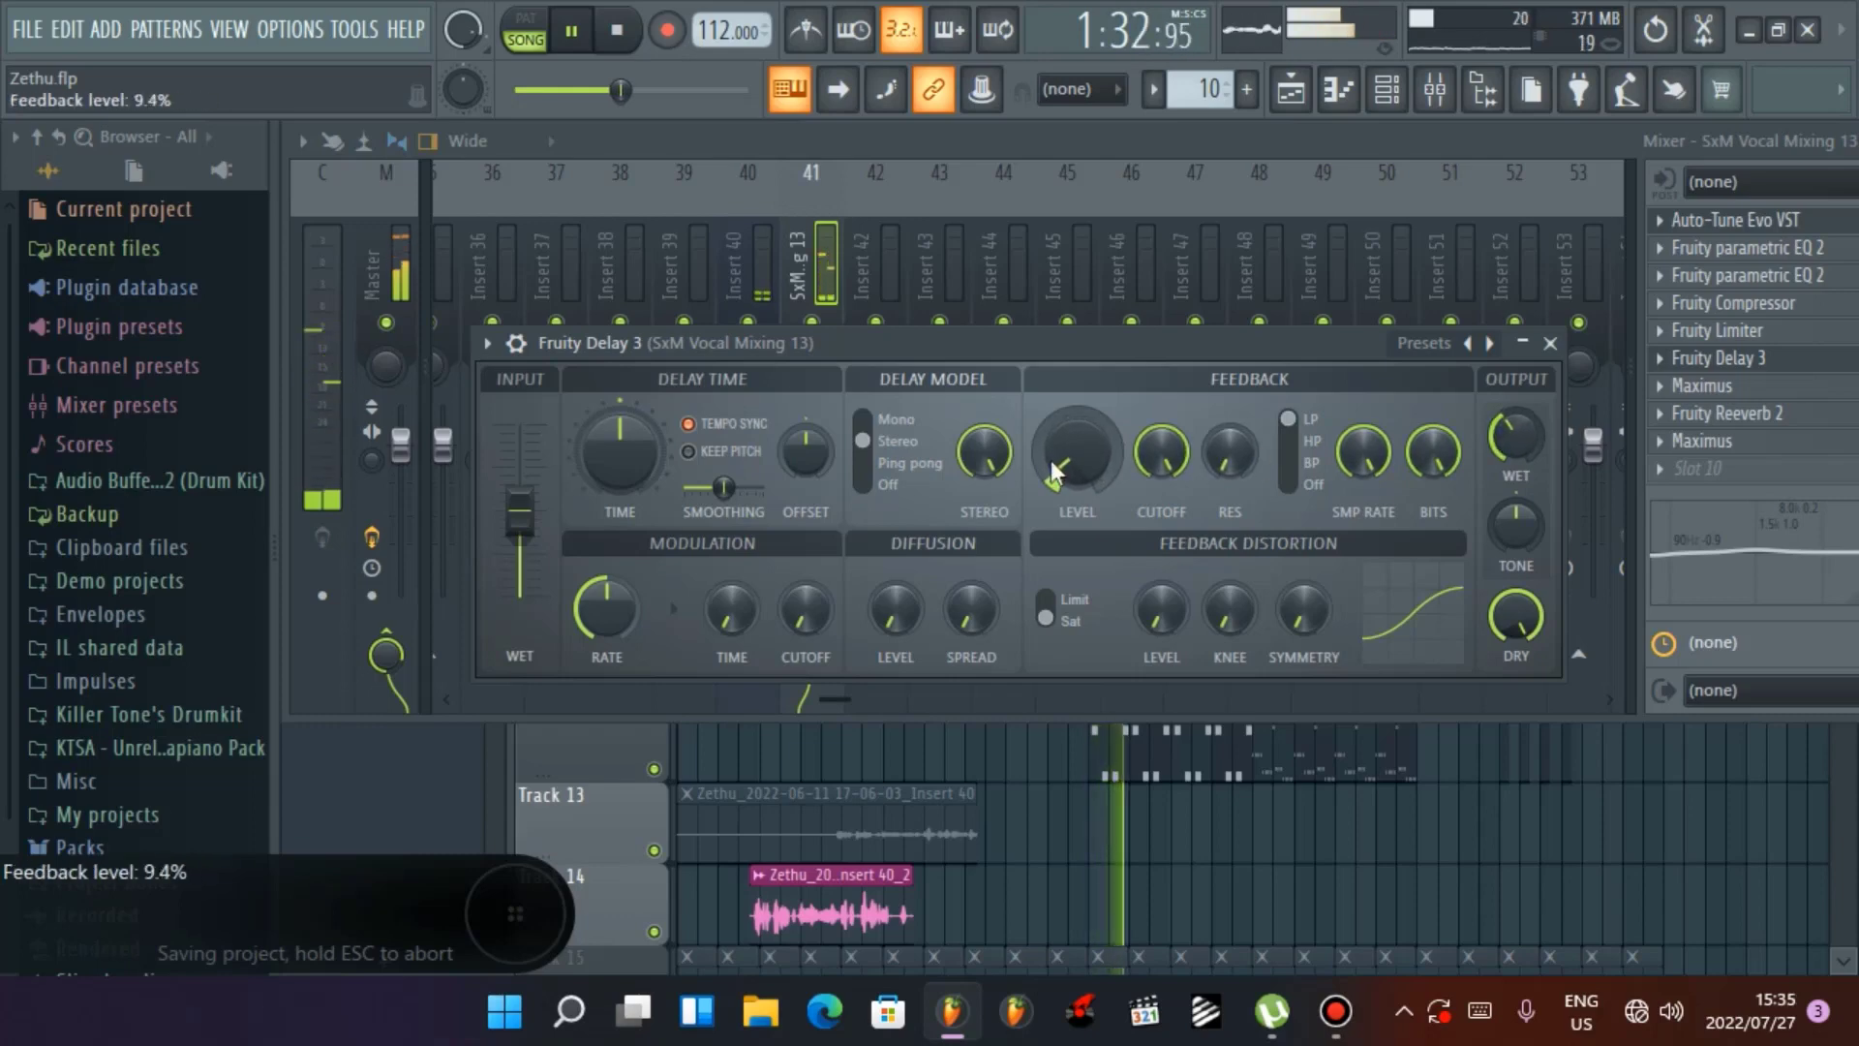
drag(1055, 472, 1056, 466)
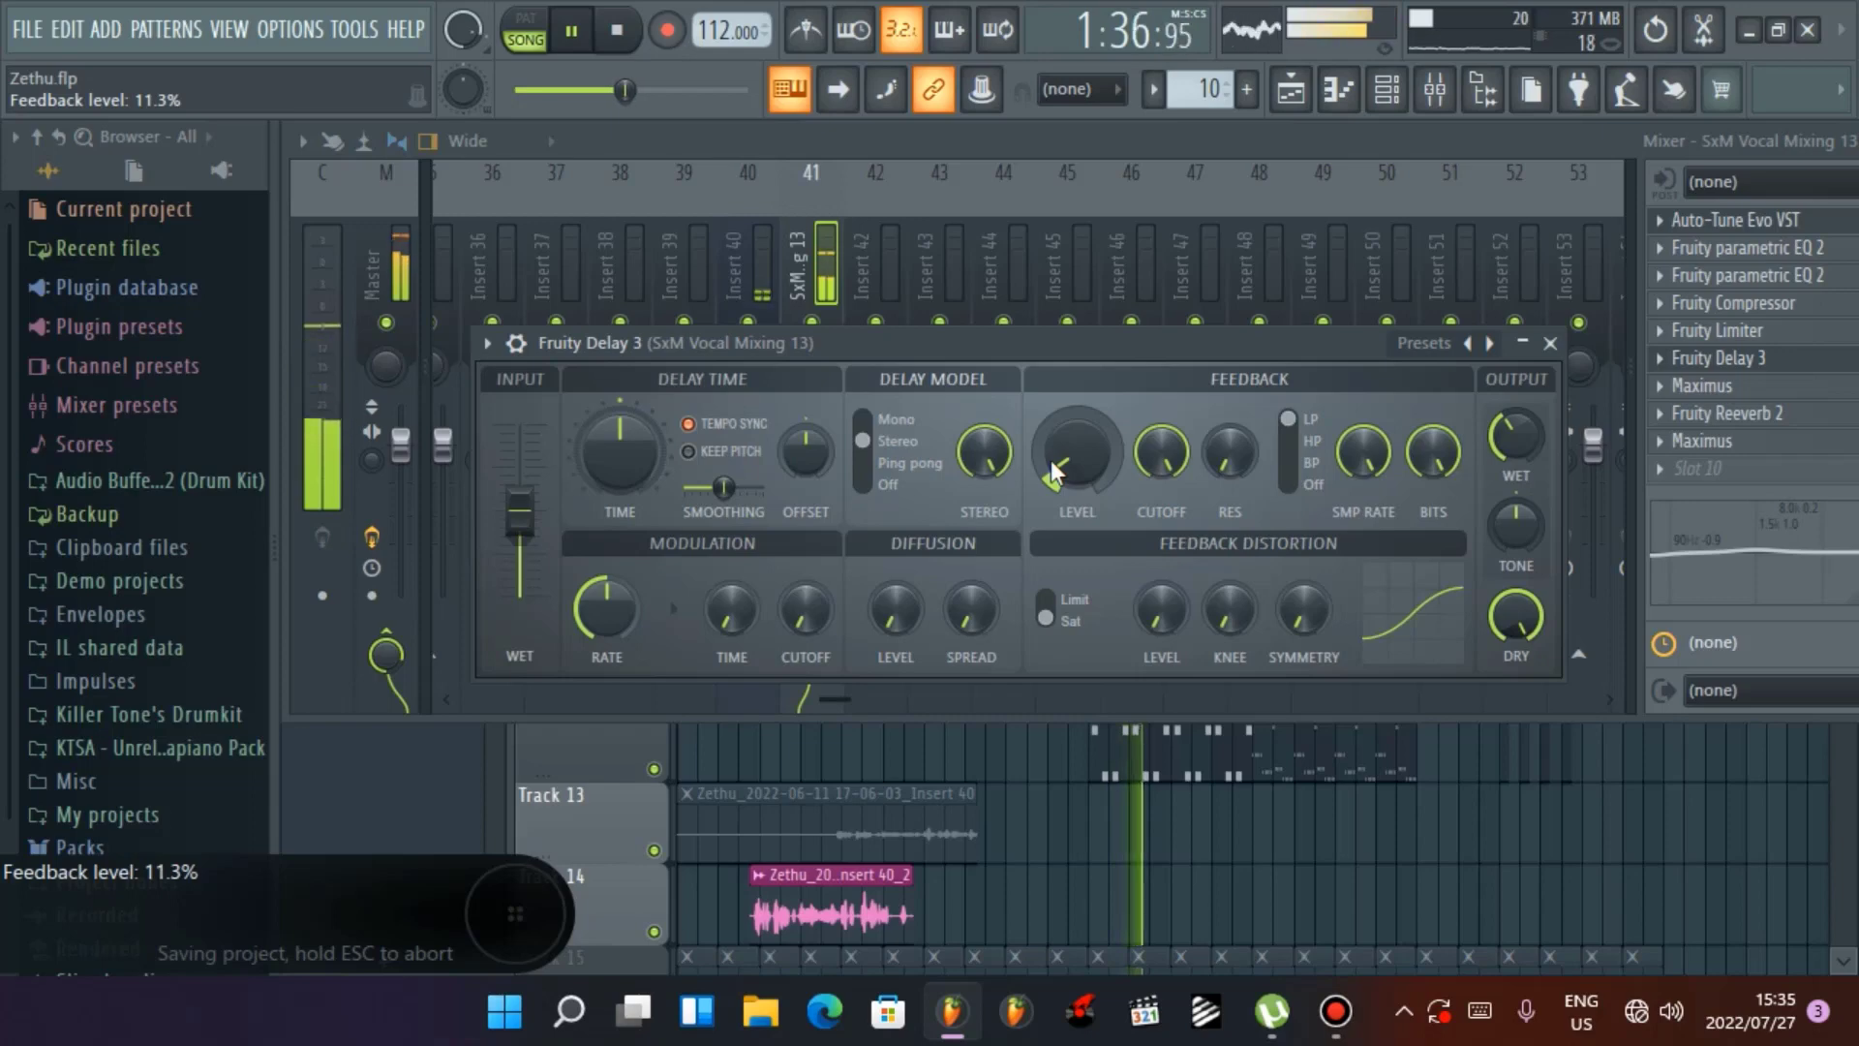
drag(1050, 461, 1050, 467)
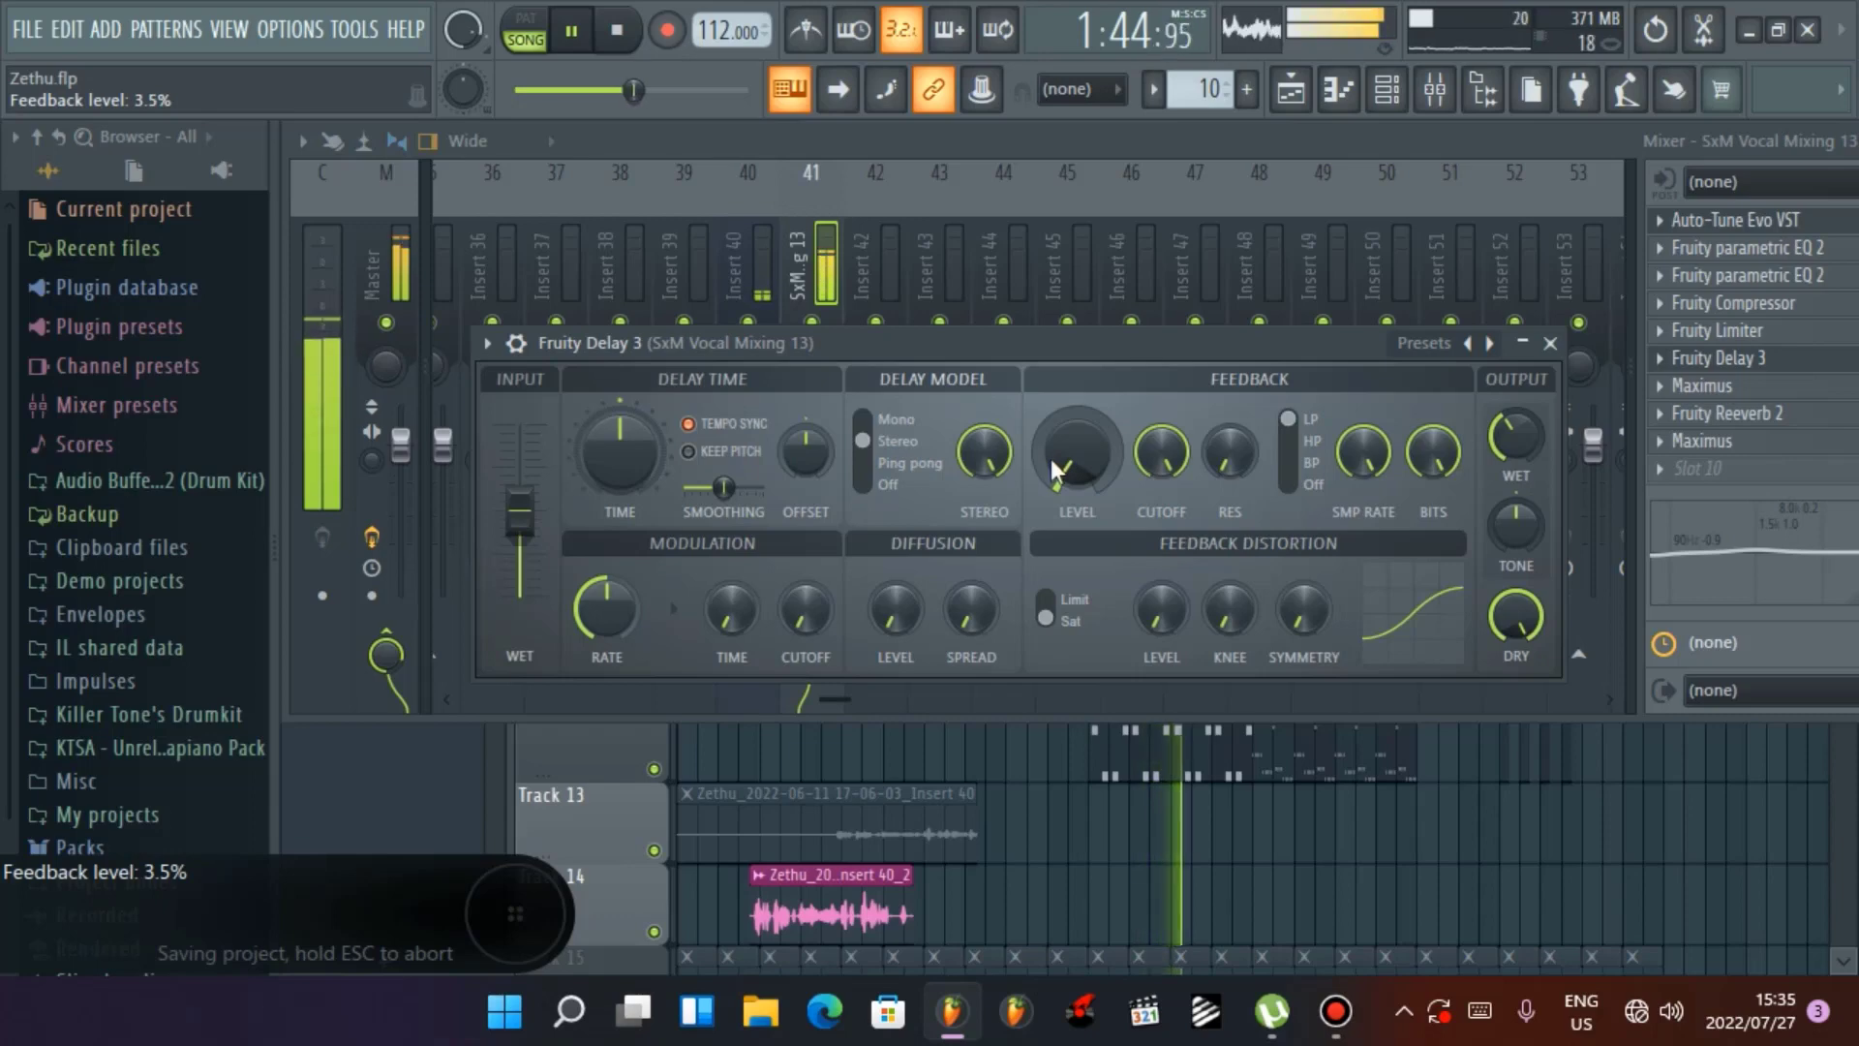
Lower Fruity Delay 3's output wet level to 29.0% and close the effect and the mixer
scroll(1516, 438, down, 10)
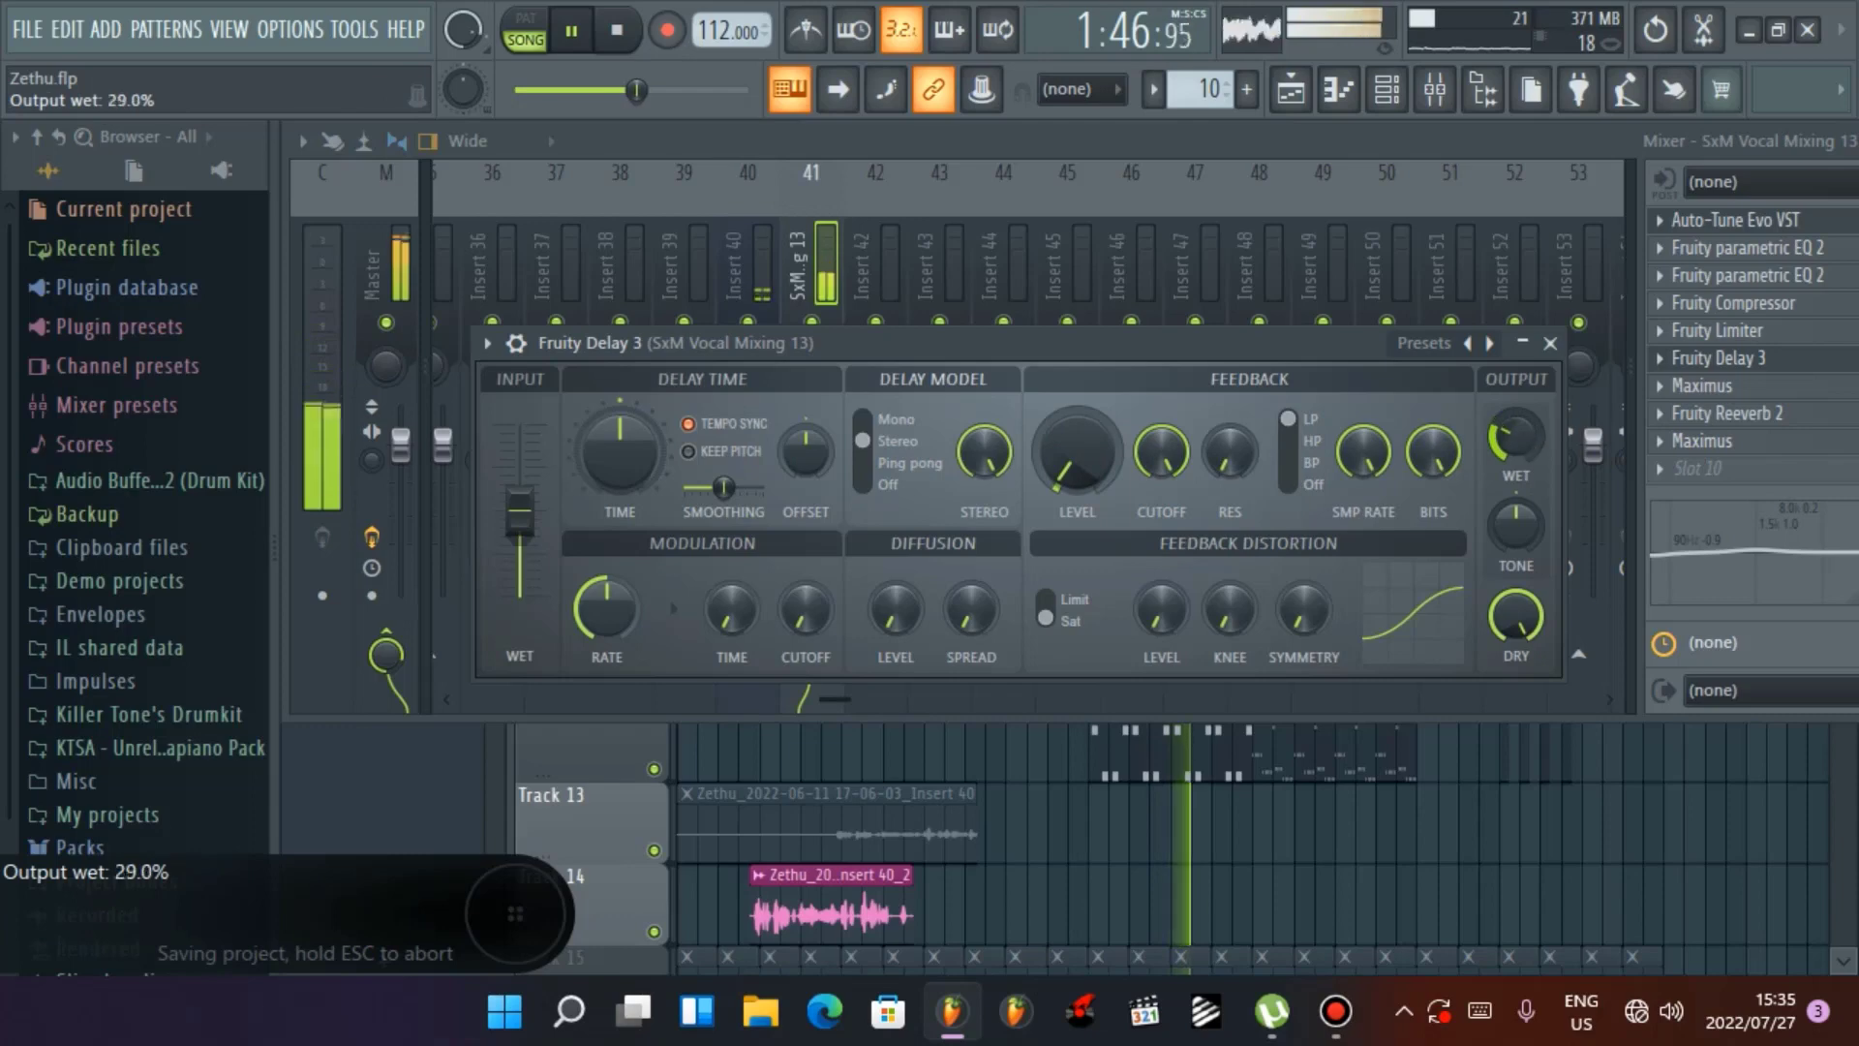
click(1549, 342)
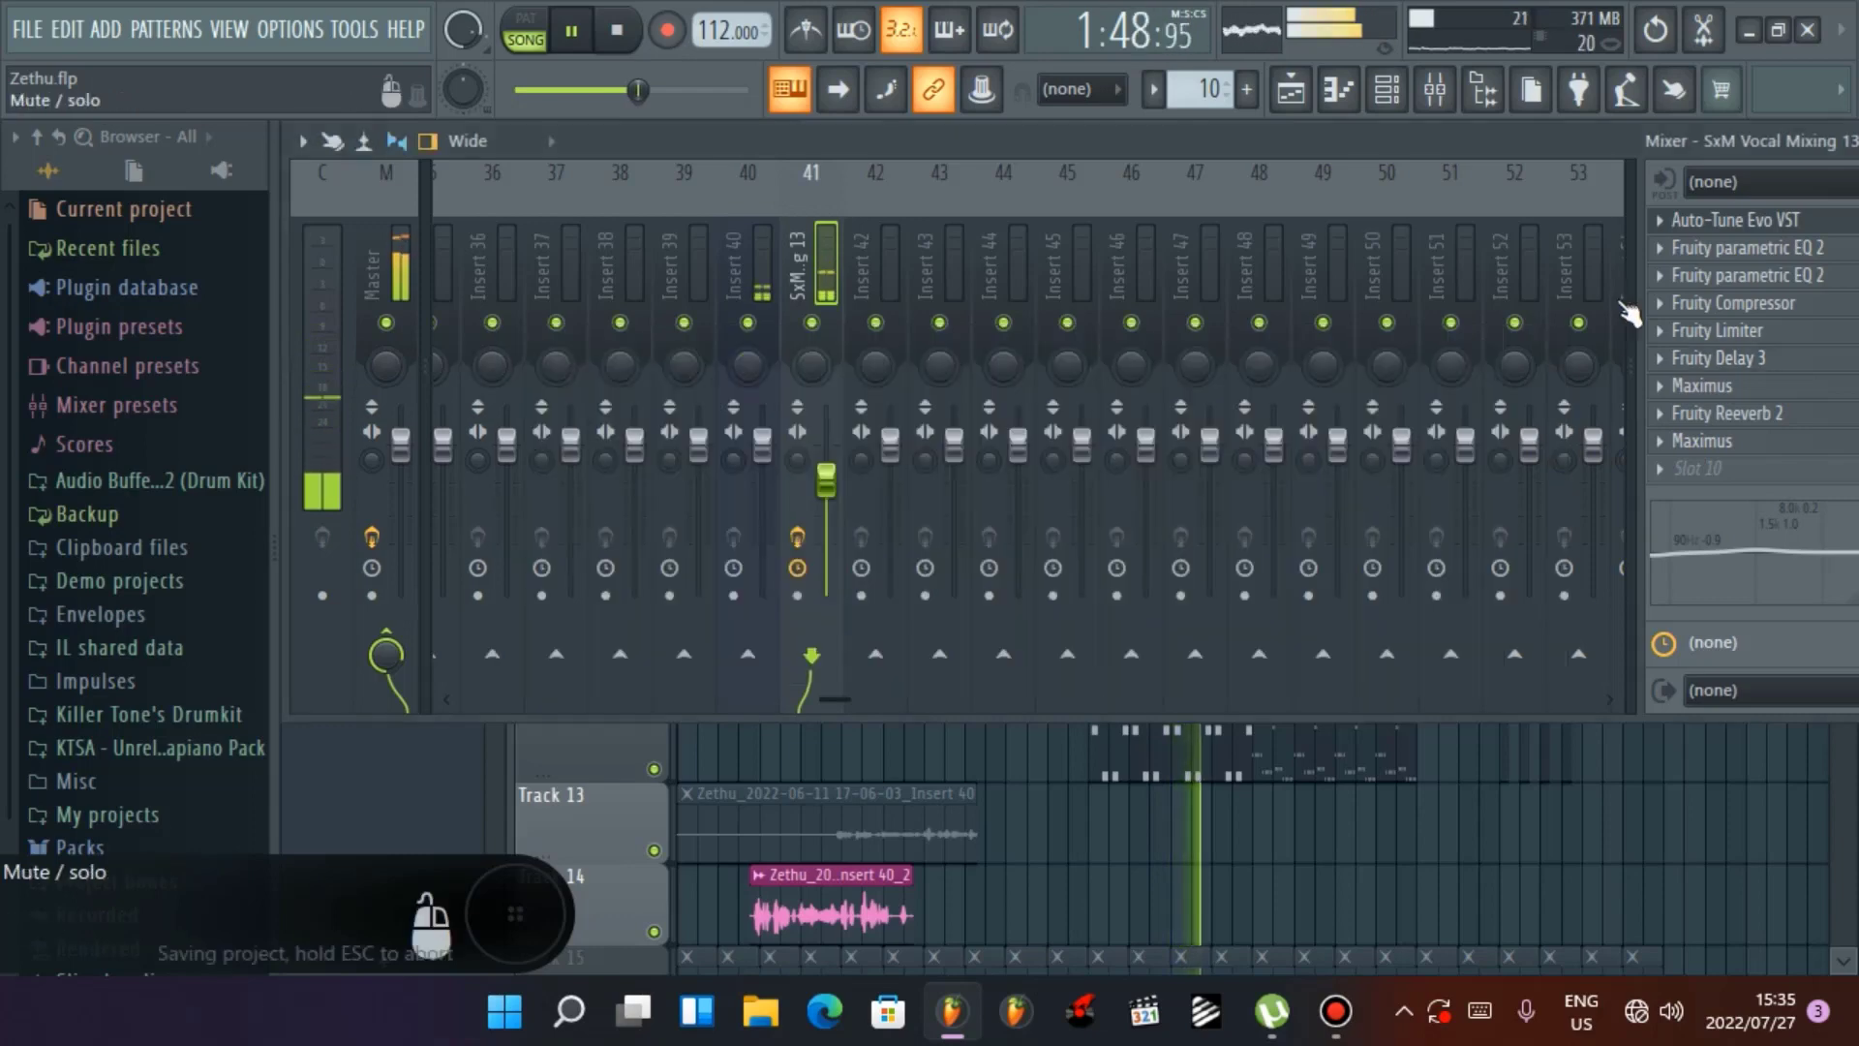
drag(1671, 144, 1537, 147)
click(1820, 140)
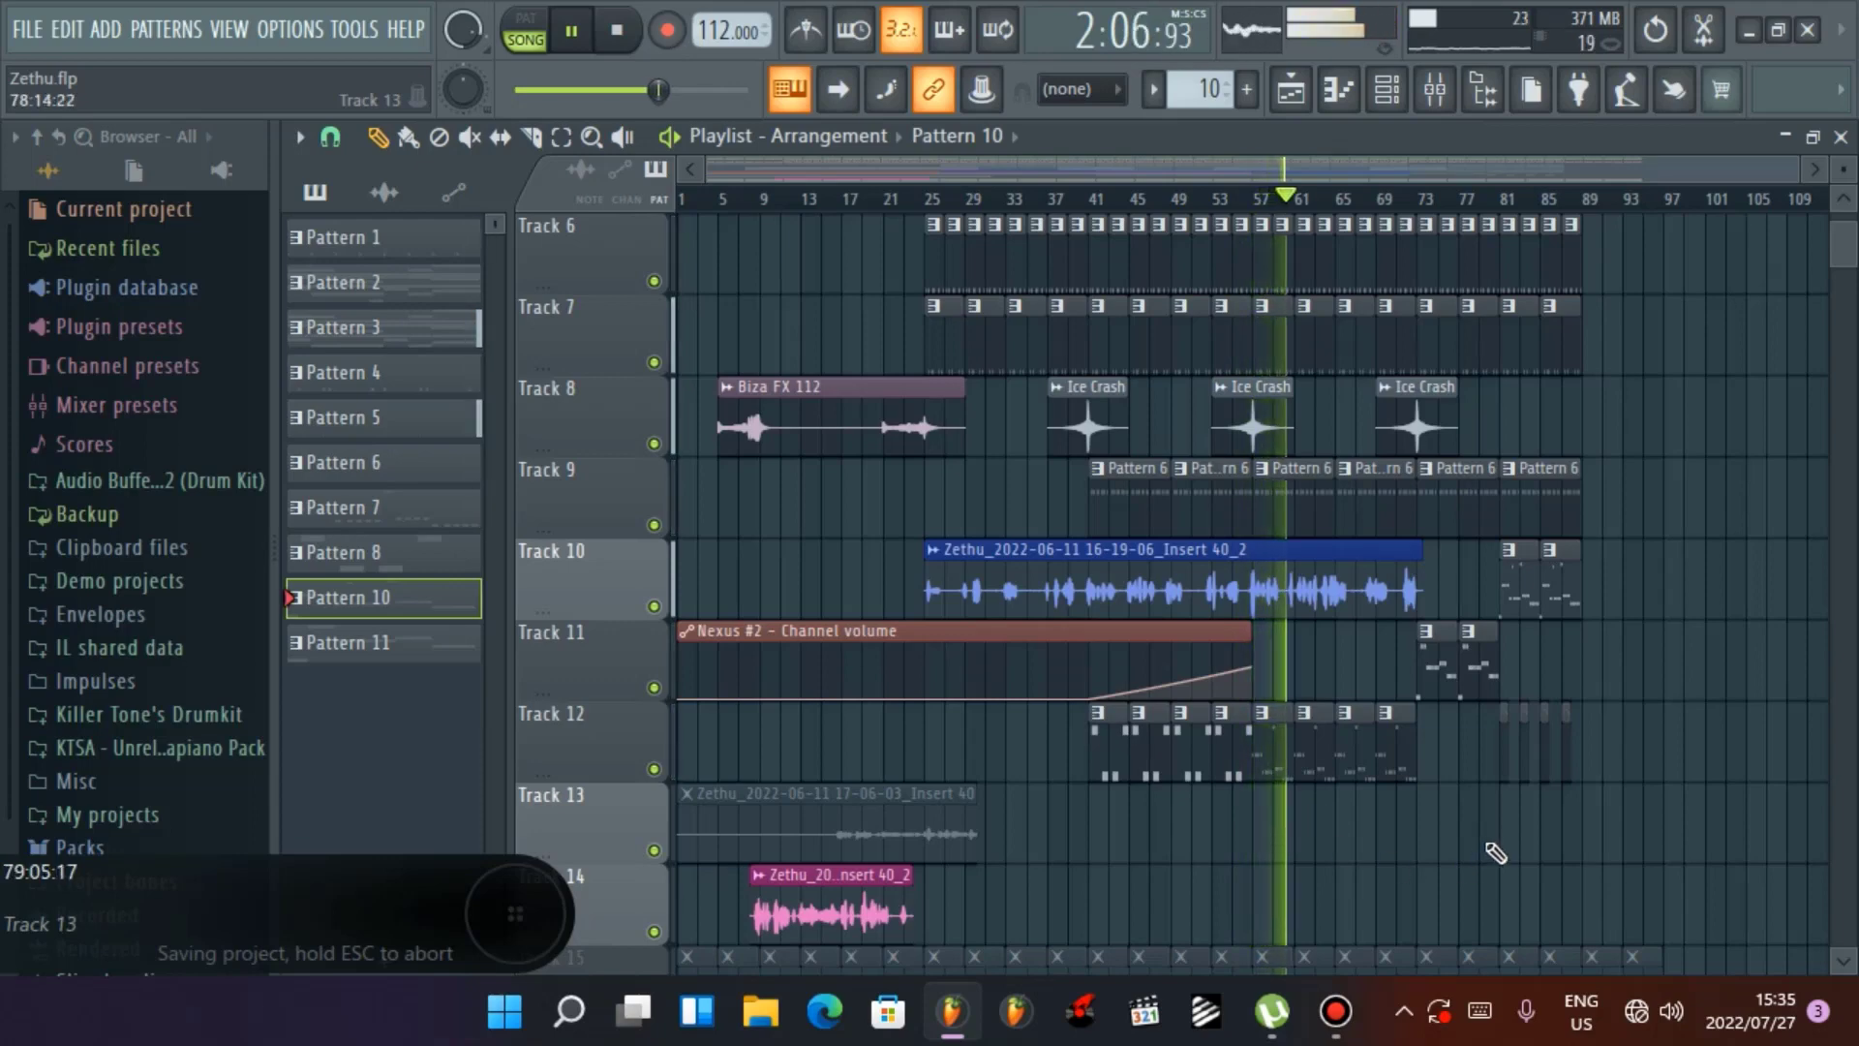
scroll(1324, 819, up, 5)
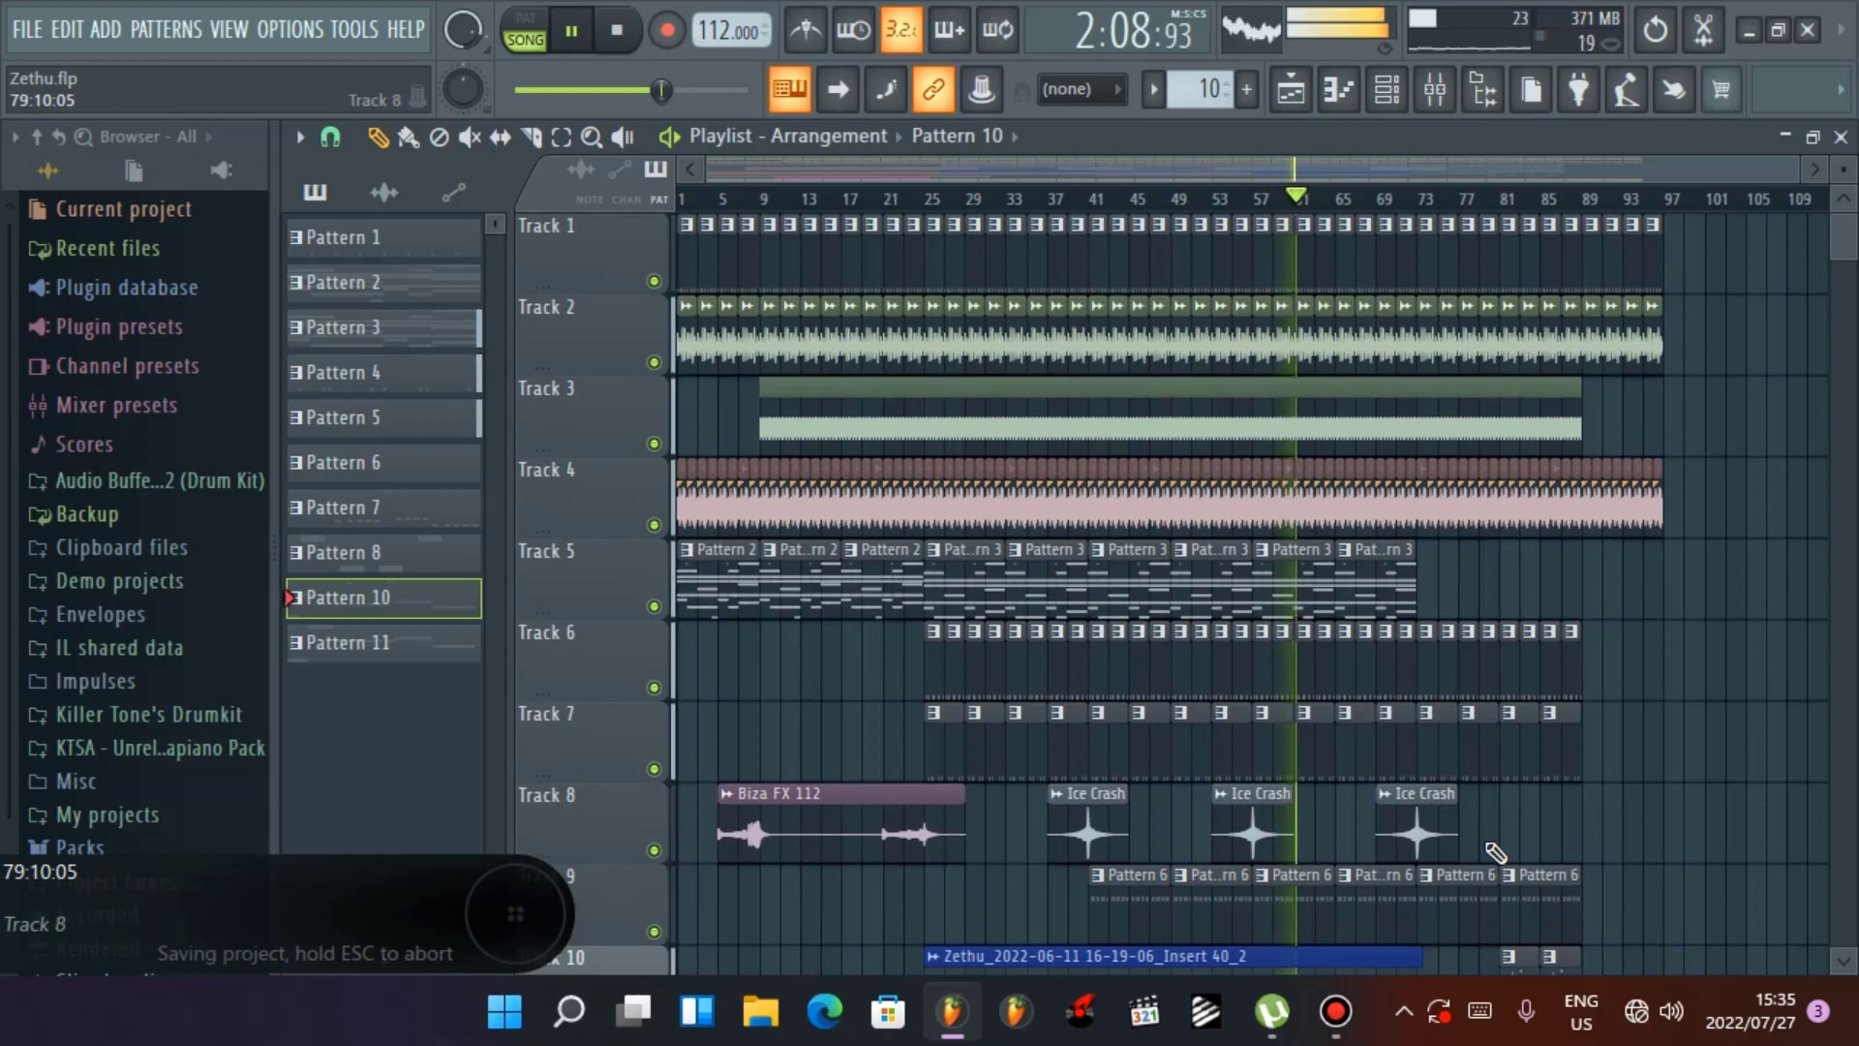
scroll(1496, 852, down, 5)
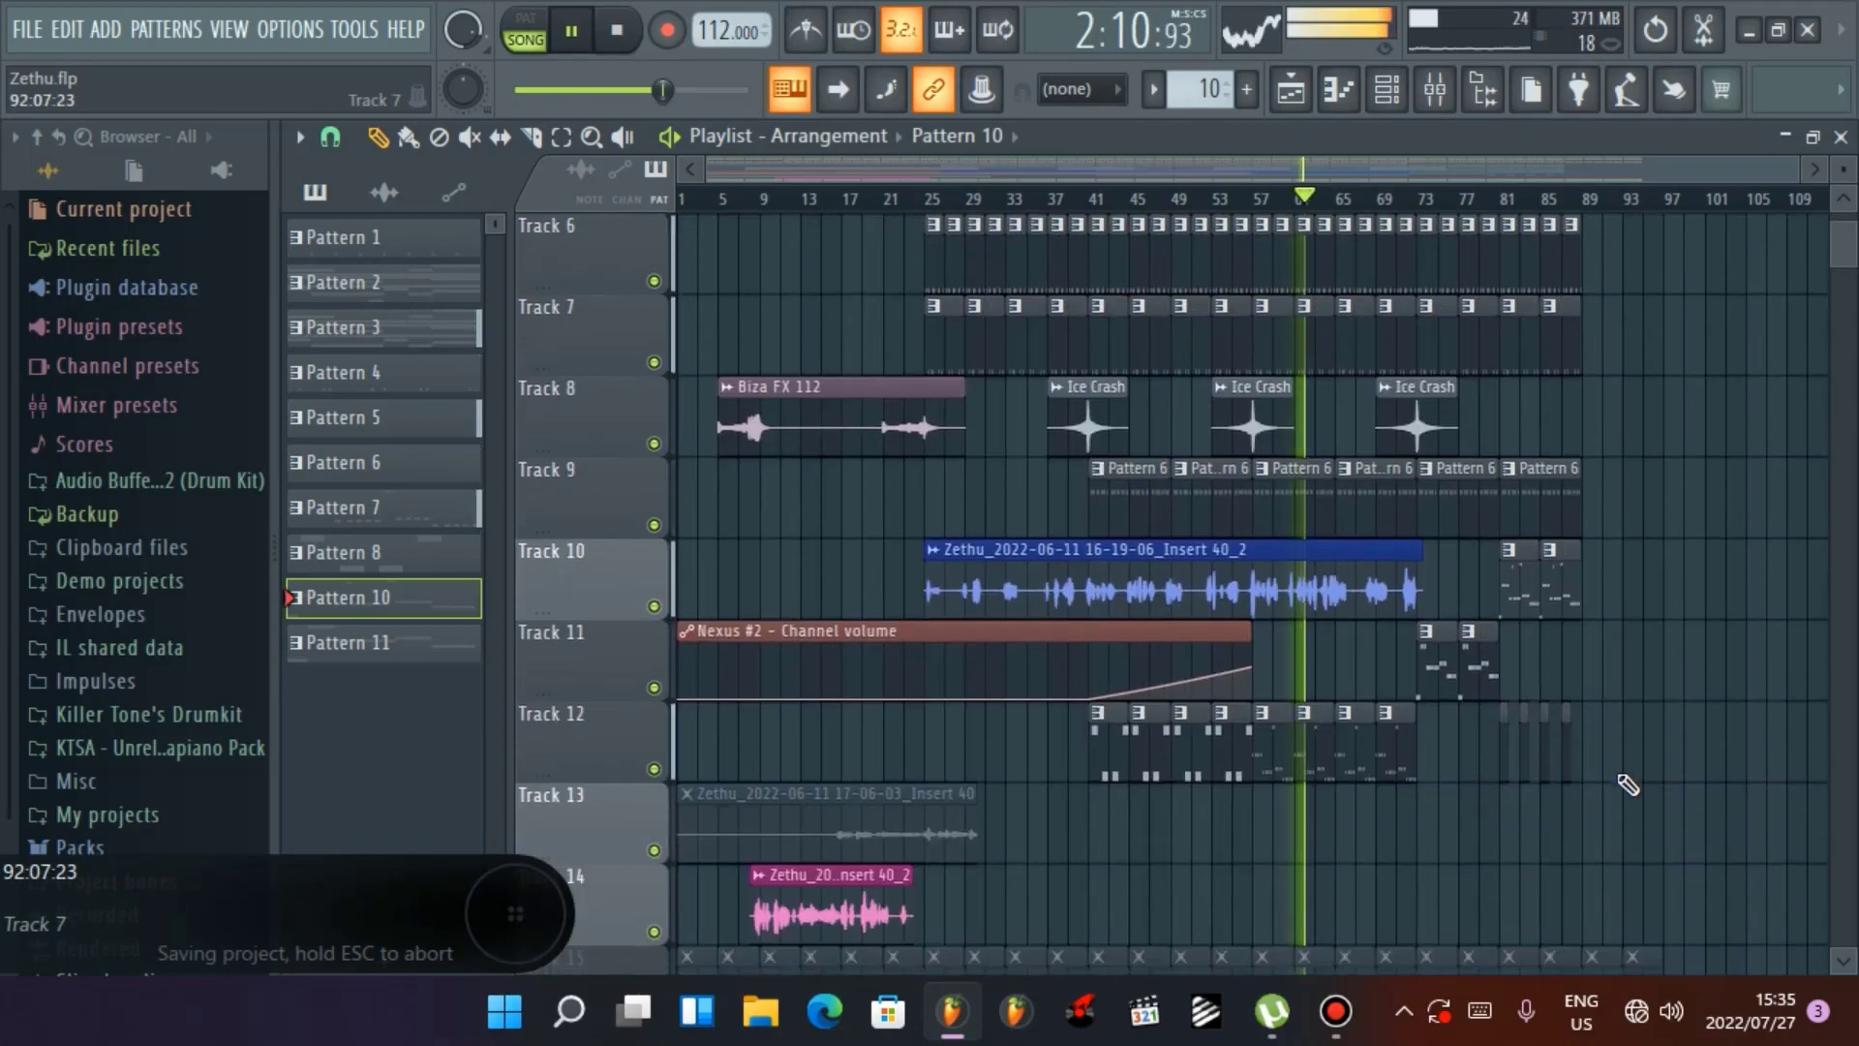
scroll(1626, 784, up, 3)
scroll(1627, 785, up, 2)
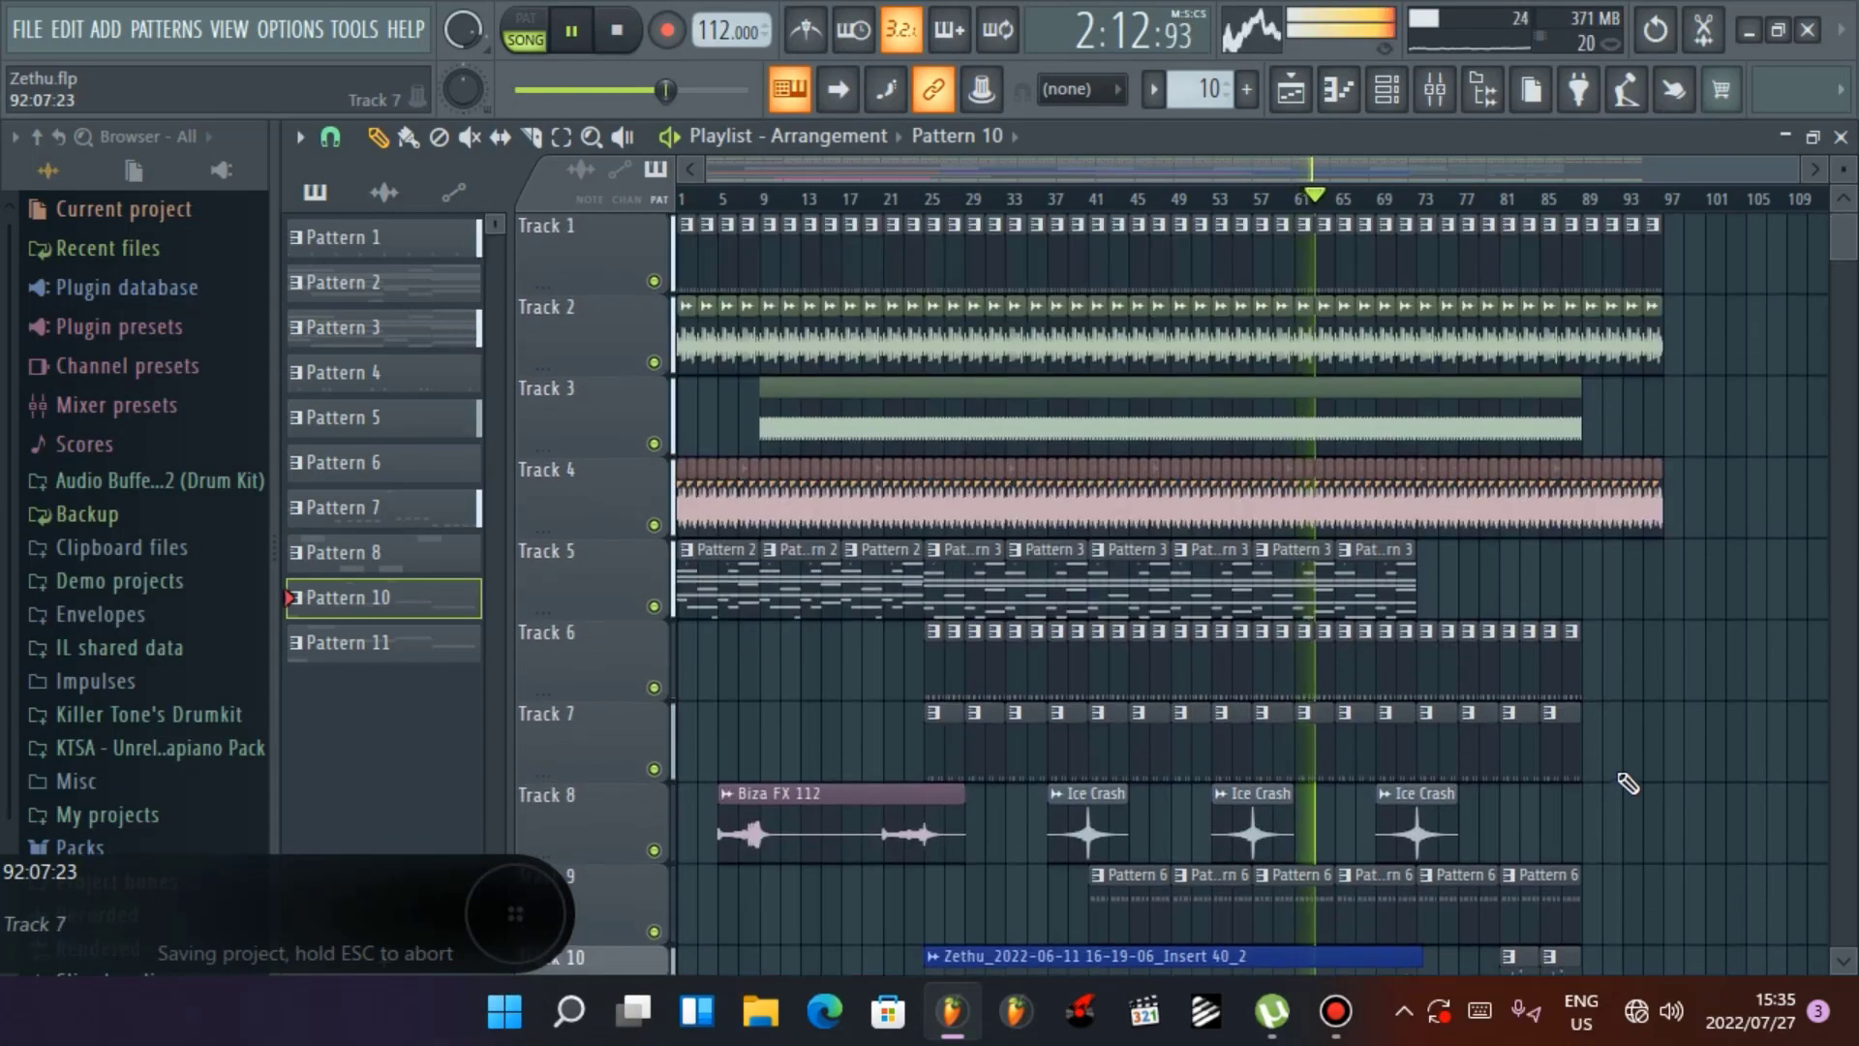
scroll(1627, 784, down, 3)
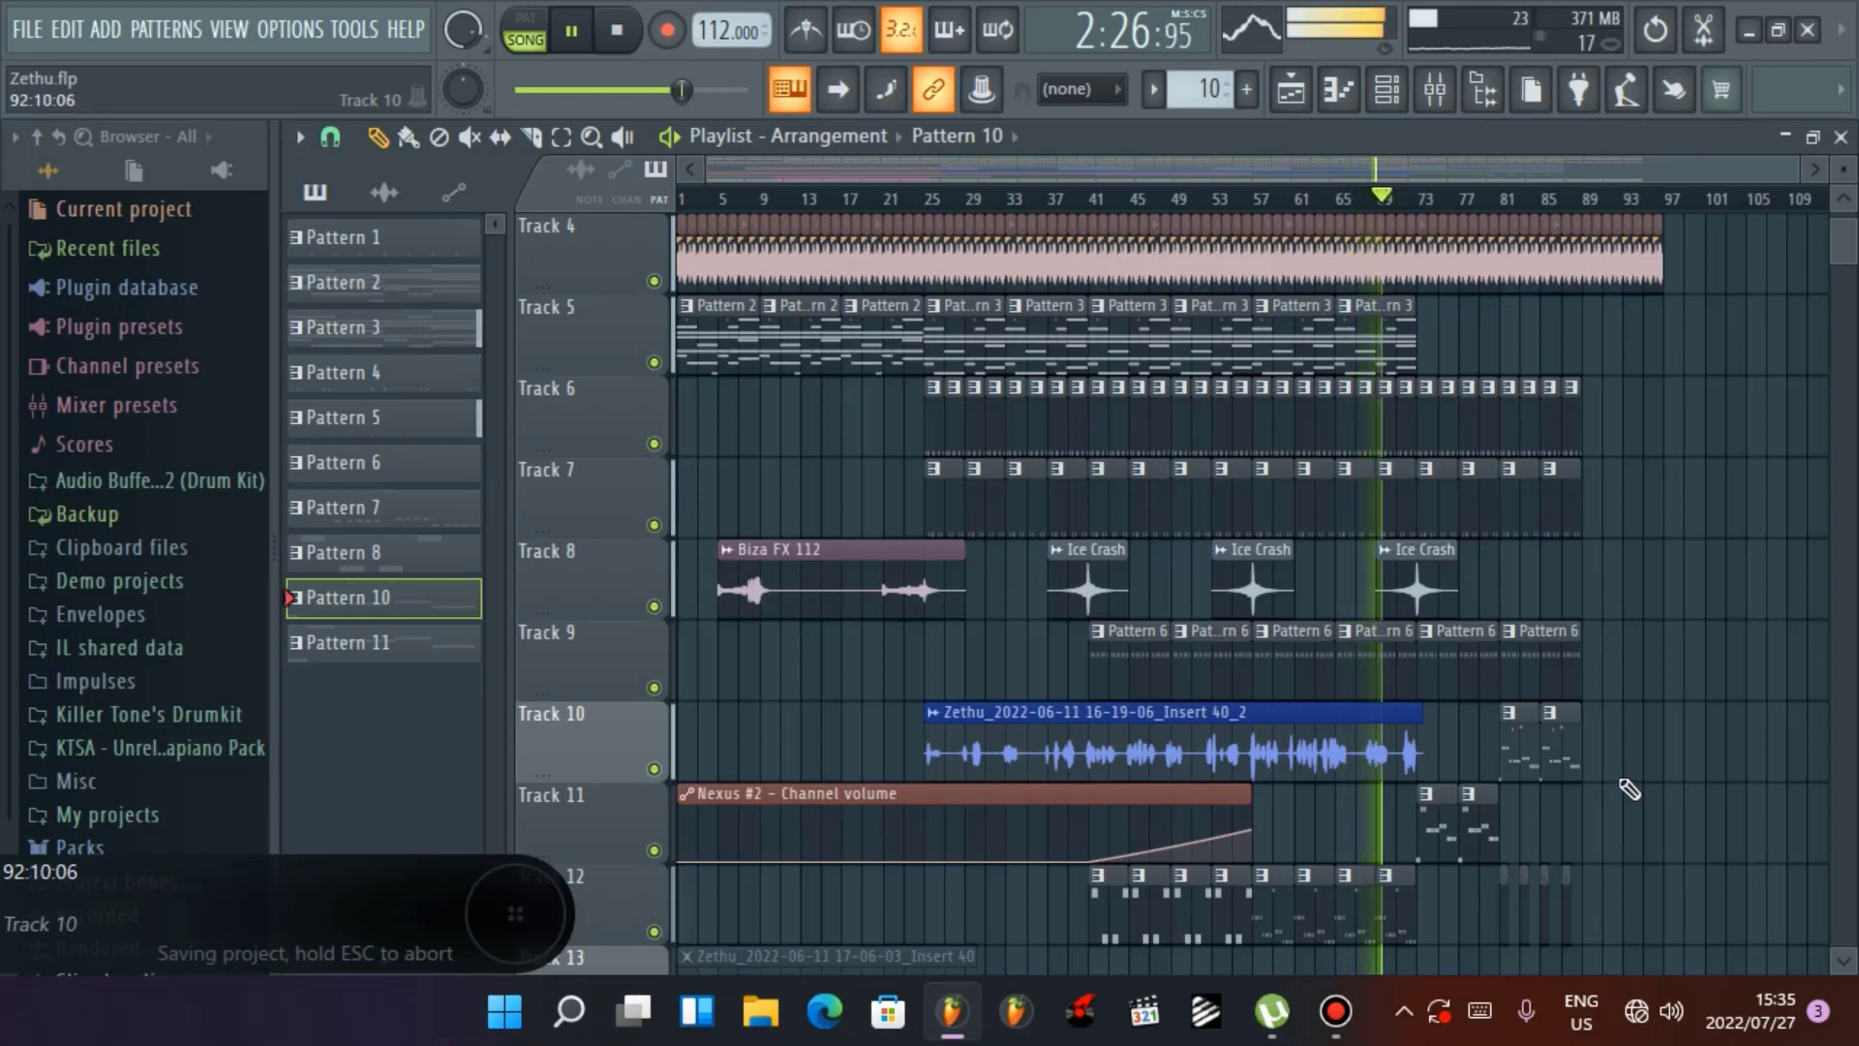
double_click(1365, 765)
right_click(1099, 842)
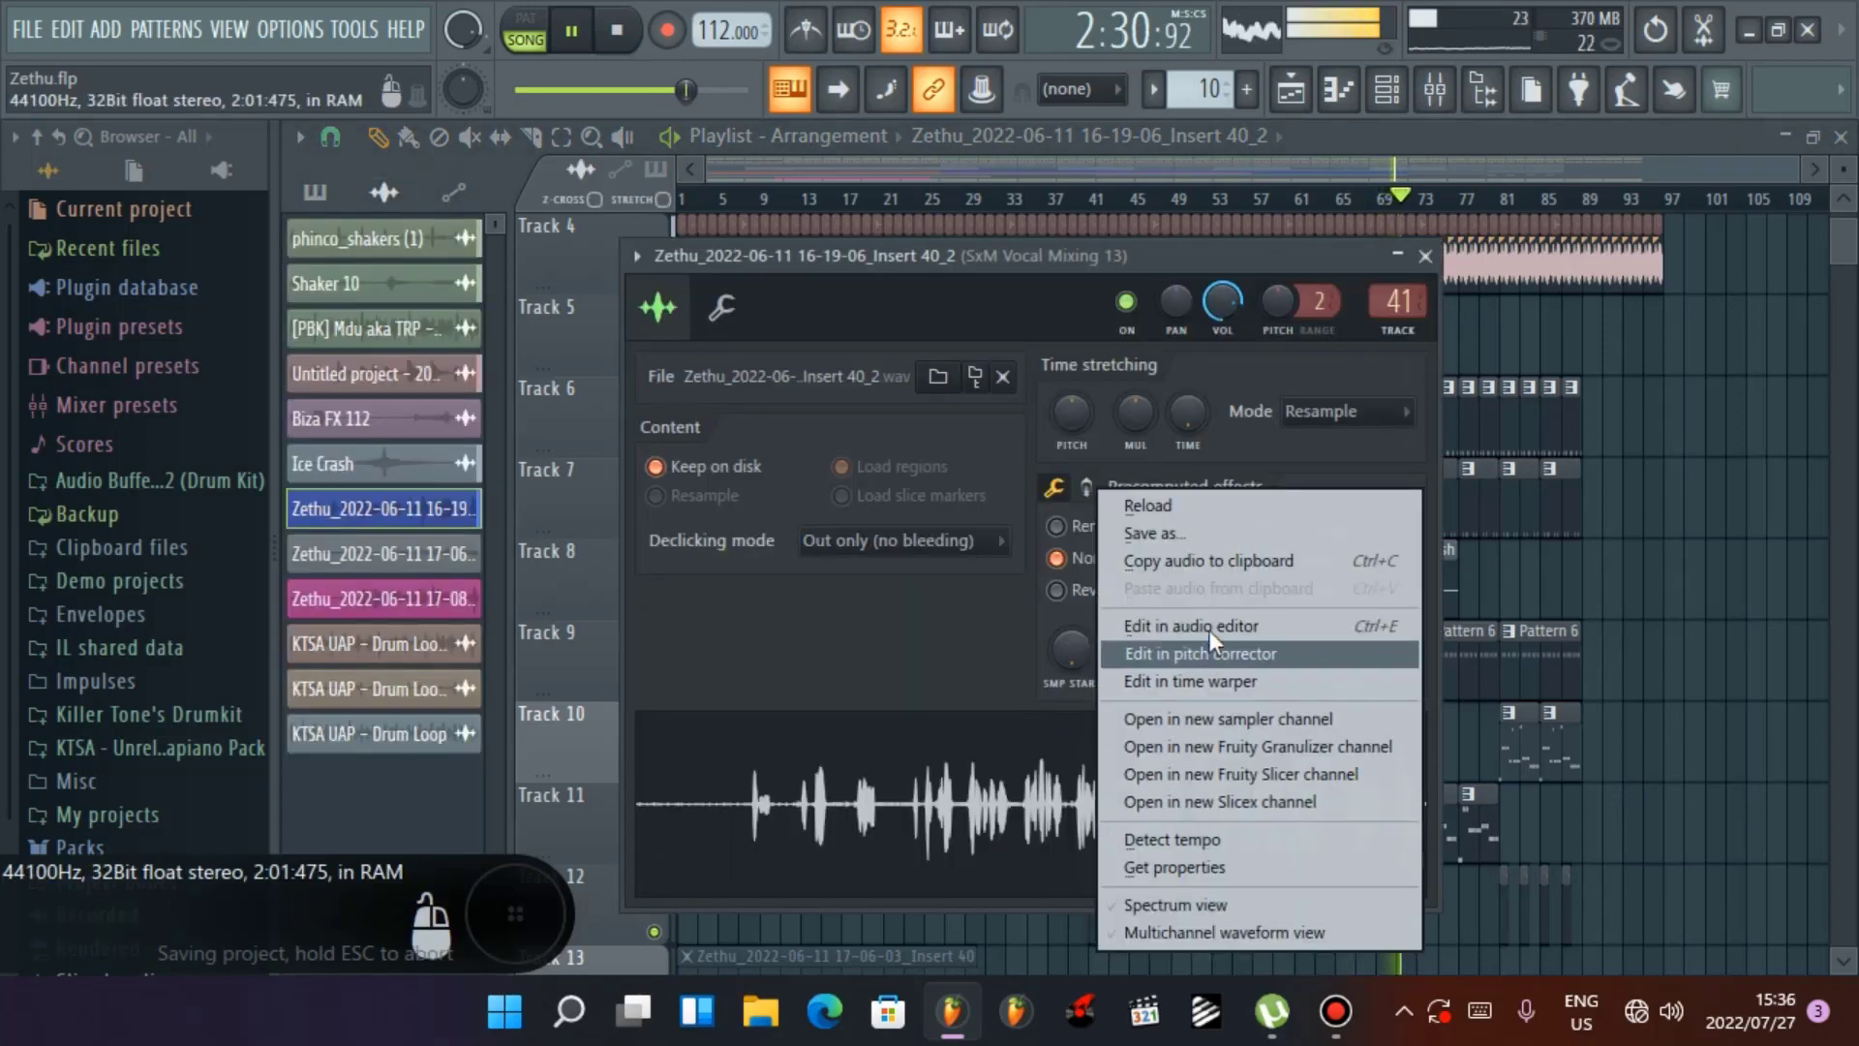
click(1143, 631)
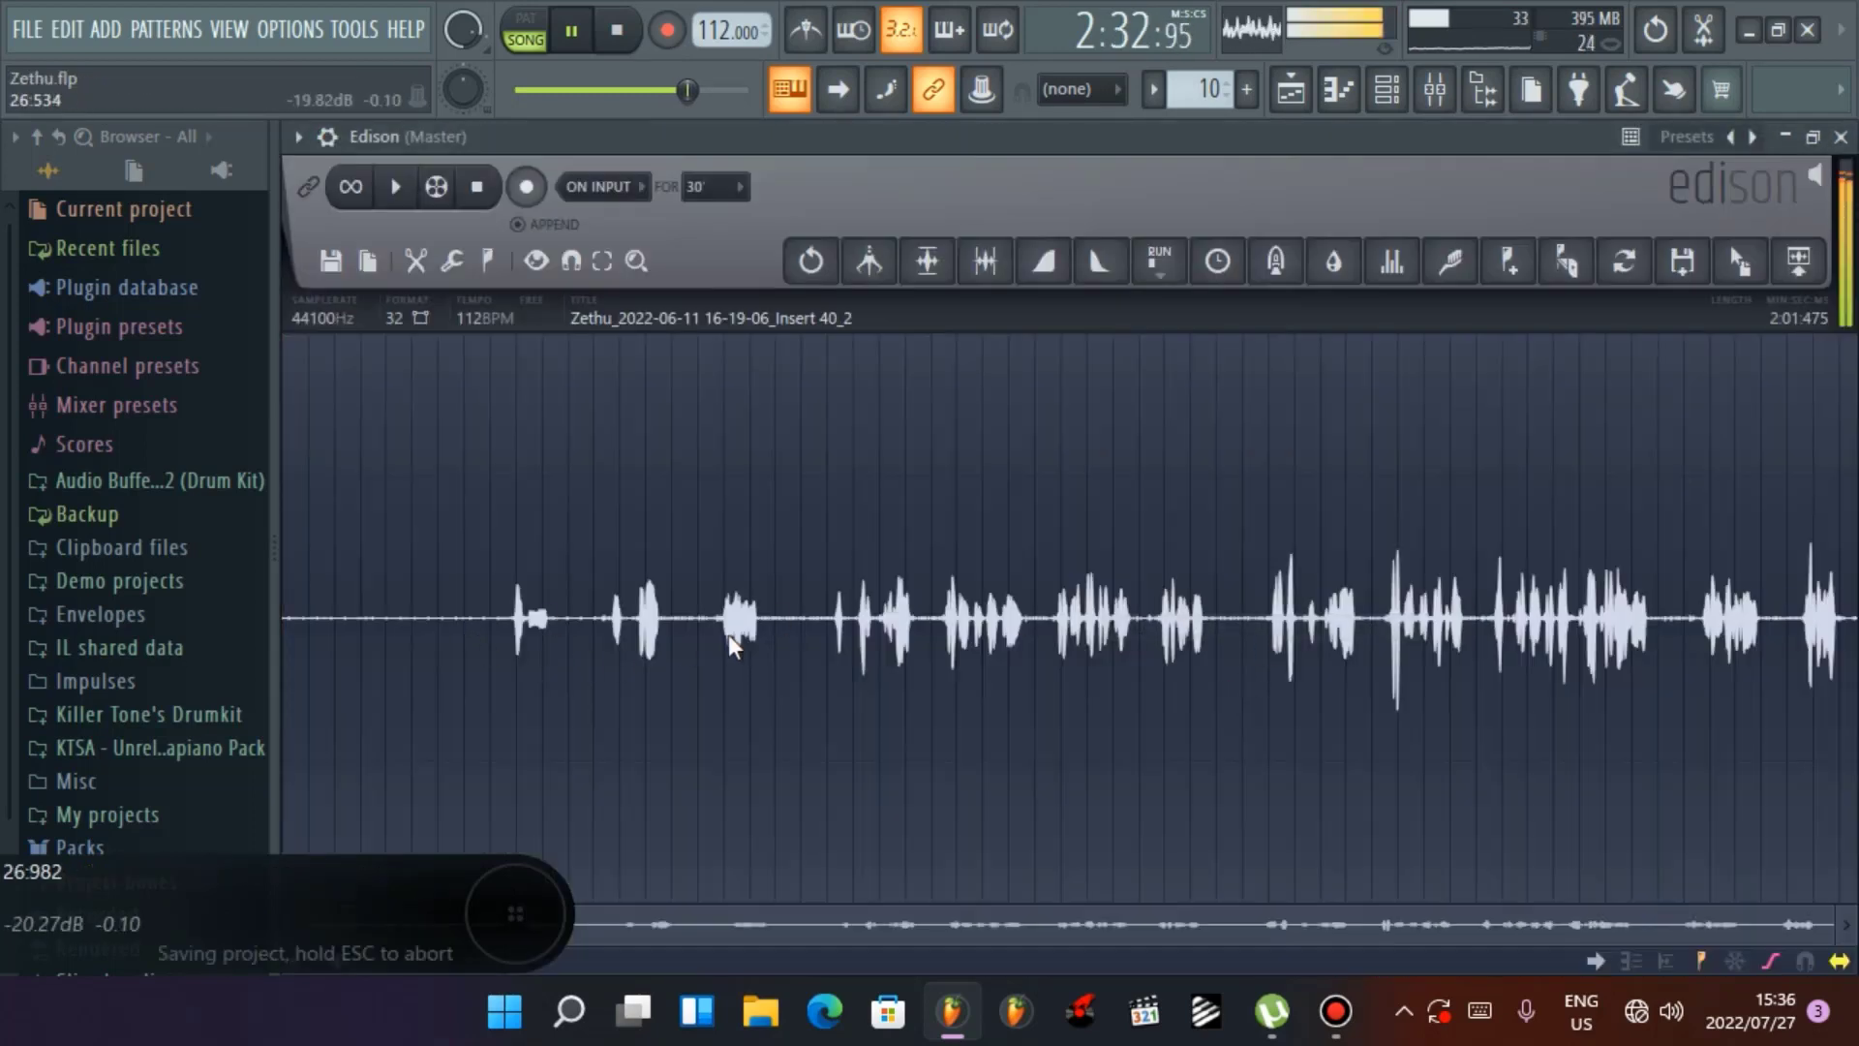
Select the quiet gap between vocal phrases from 57:981 to 58:858 and analyze it with the denoise tool
scroll(730, 631, up, 5)
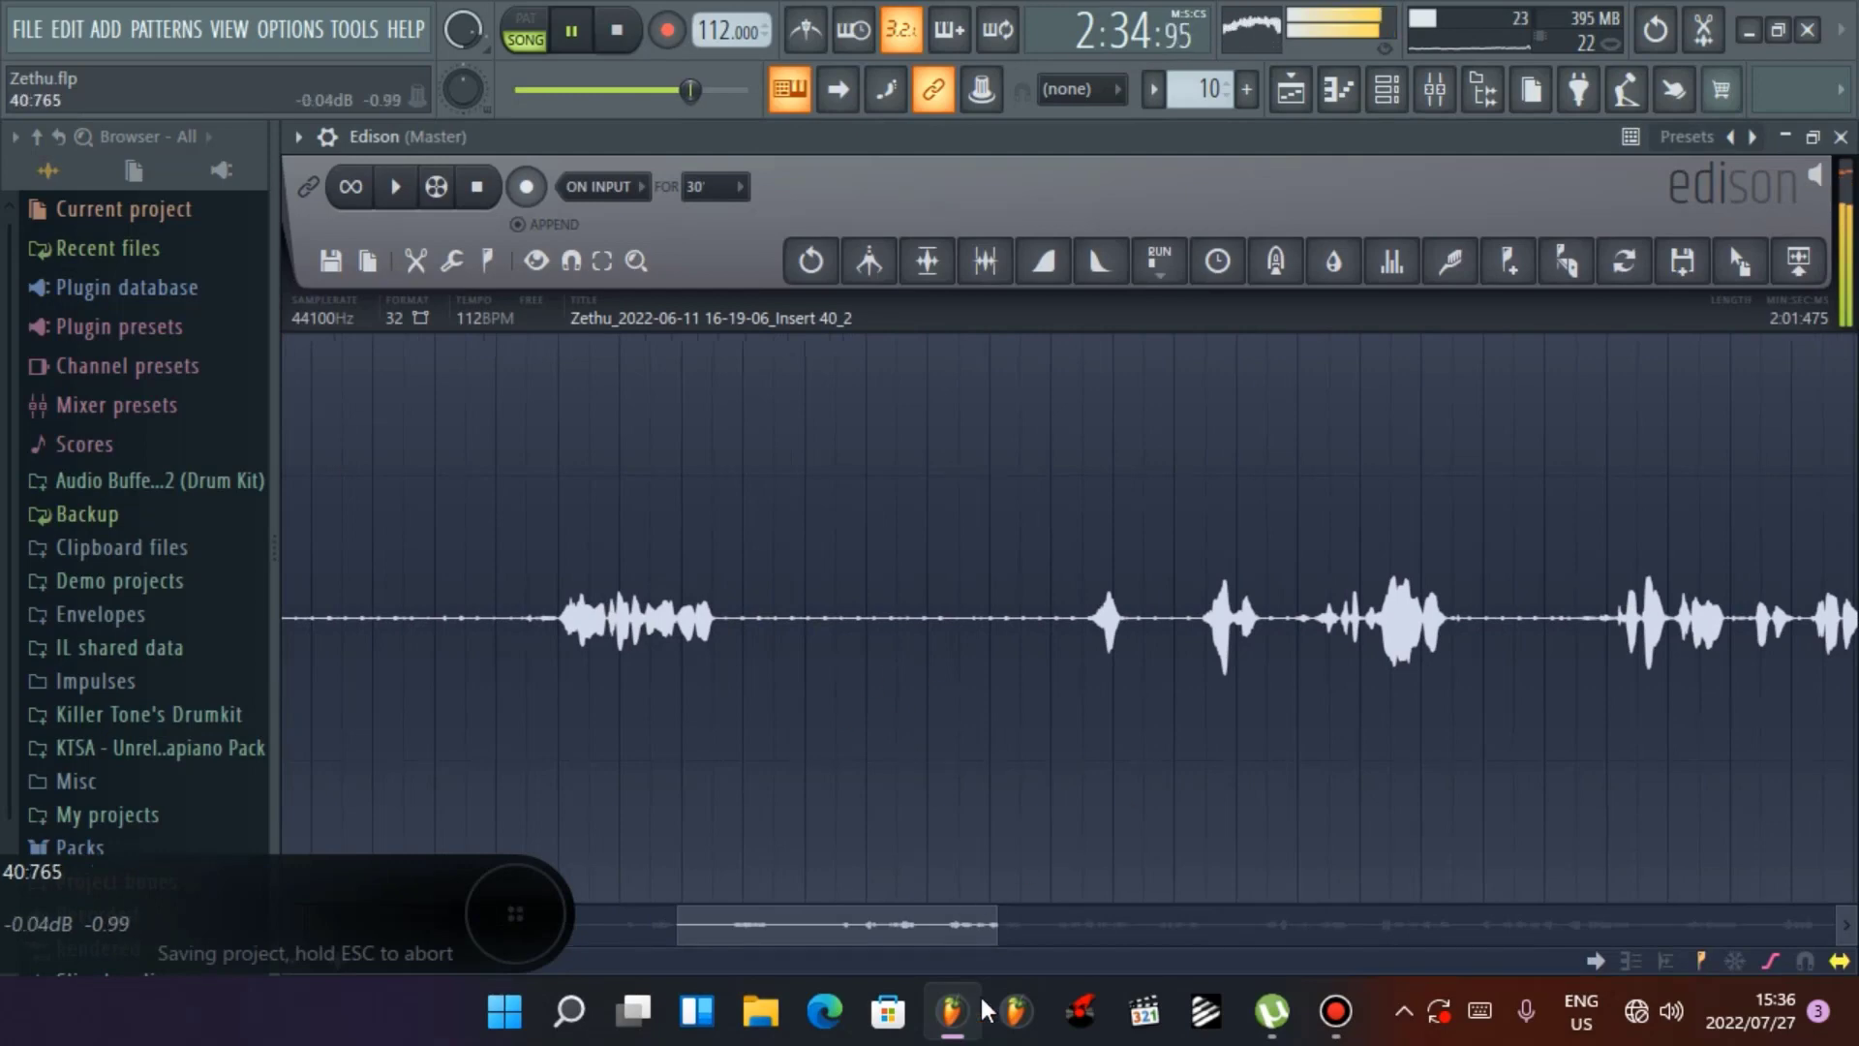
drag(998, 925, 1211, 884)
scroll(1407, 631, up, 3)
drag(1375, 624, 1433, 625)
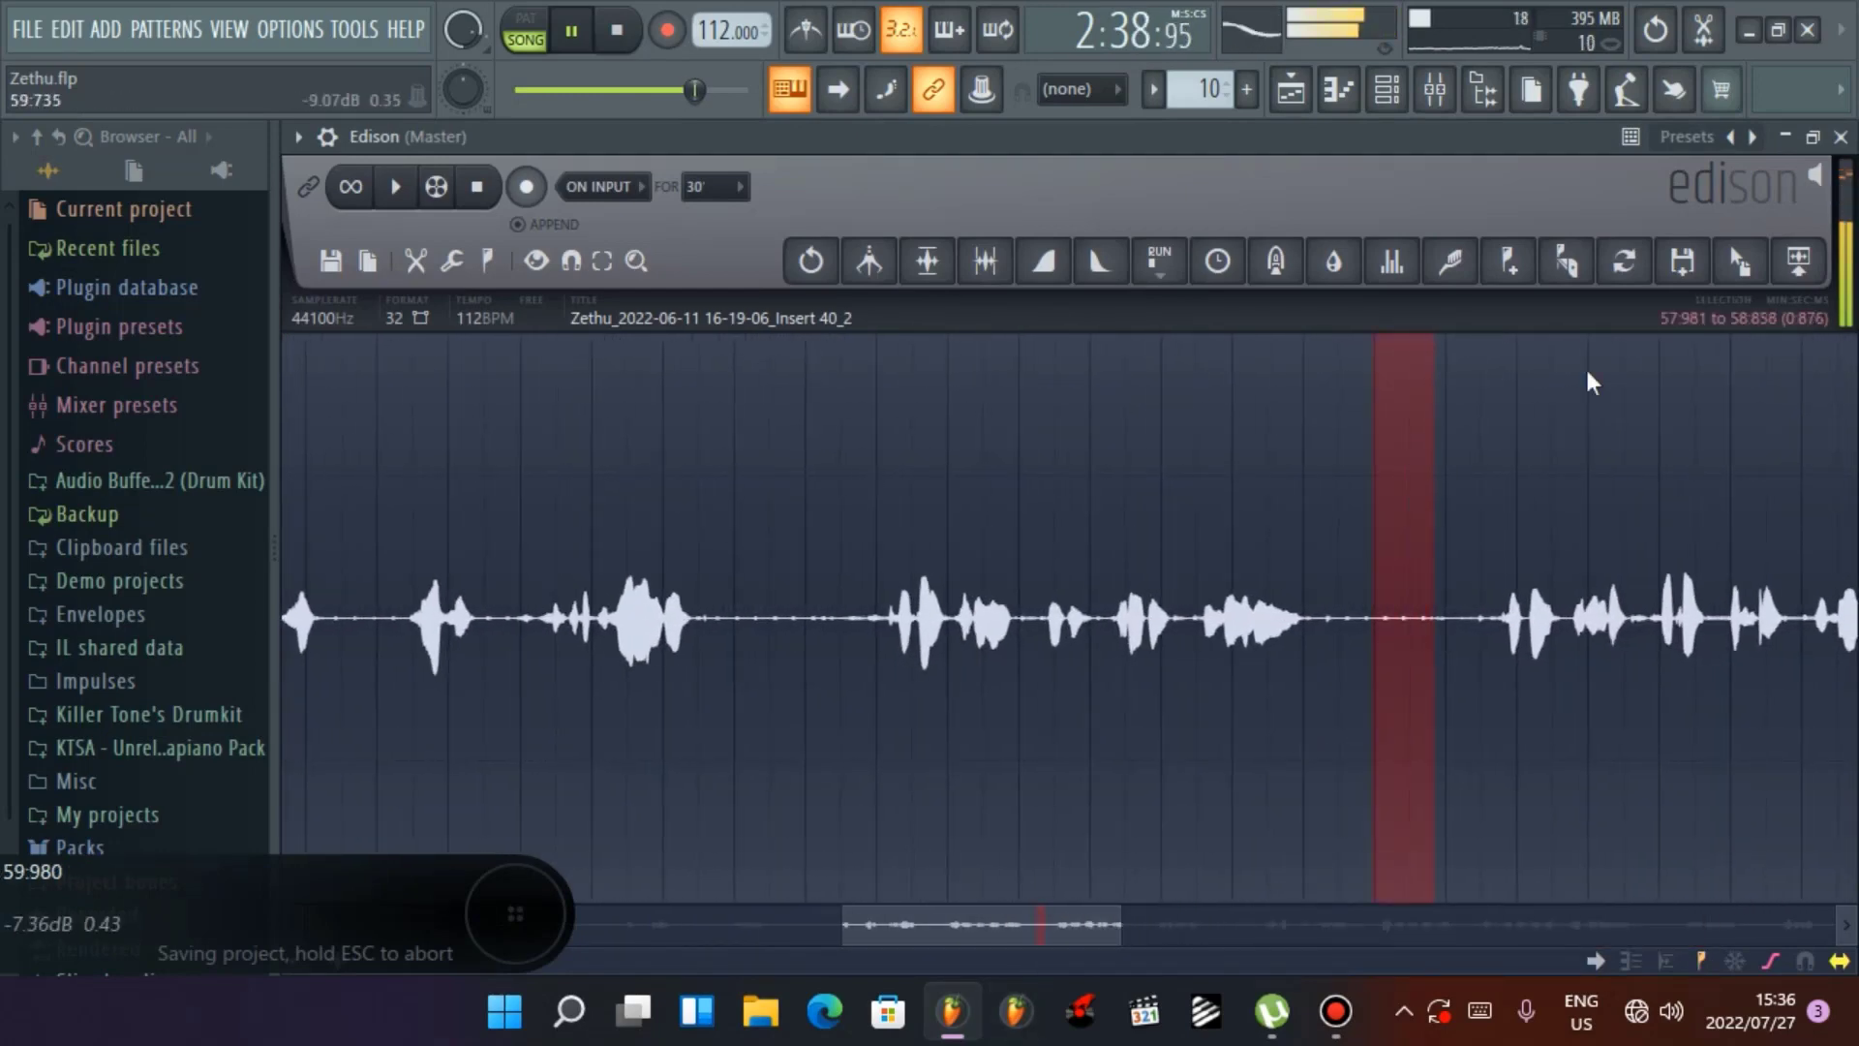
click(1450, 260)
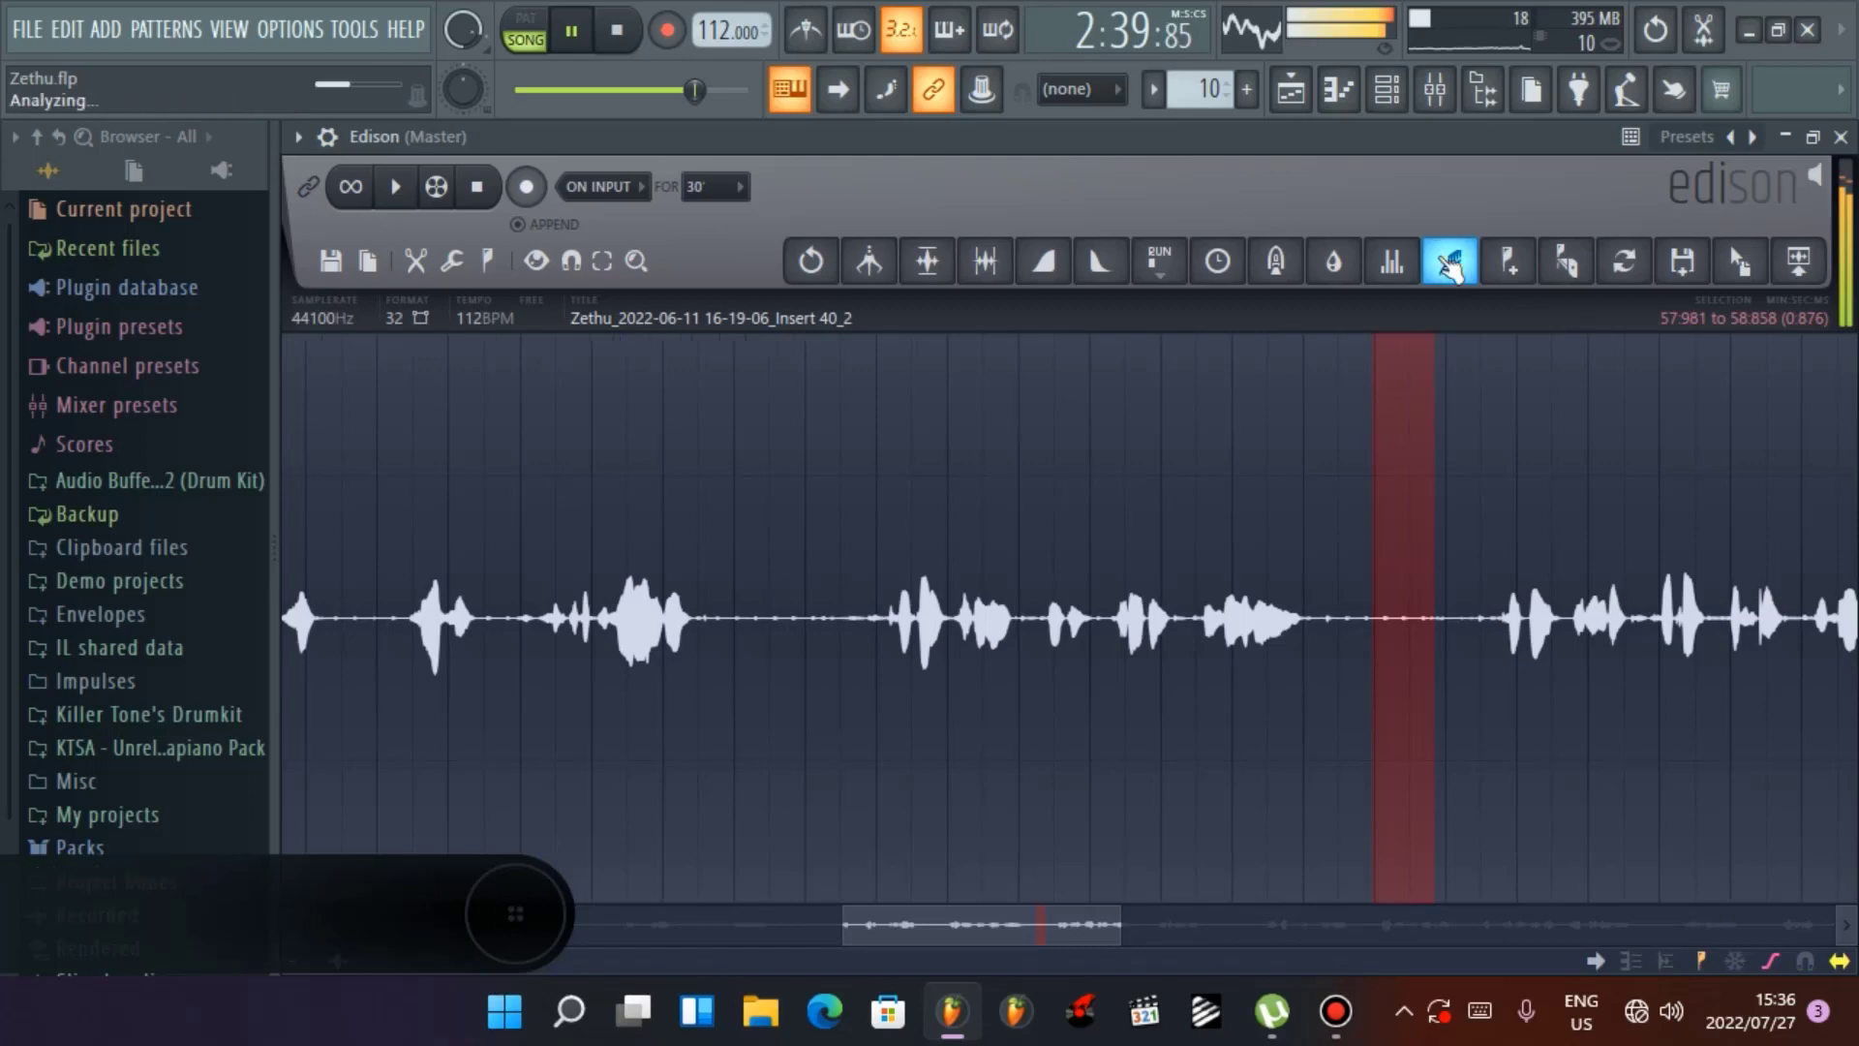
Extend the selection over the whole vocal recording, 0:000 to 2:01:475, and close Edison and the clip's settings
drag(1375, 755, 134, 832)
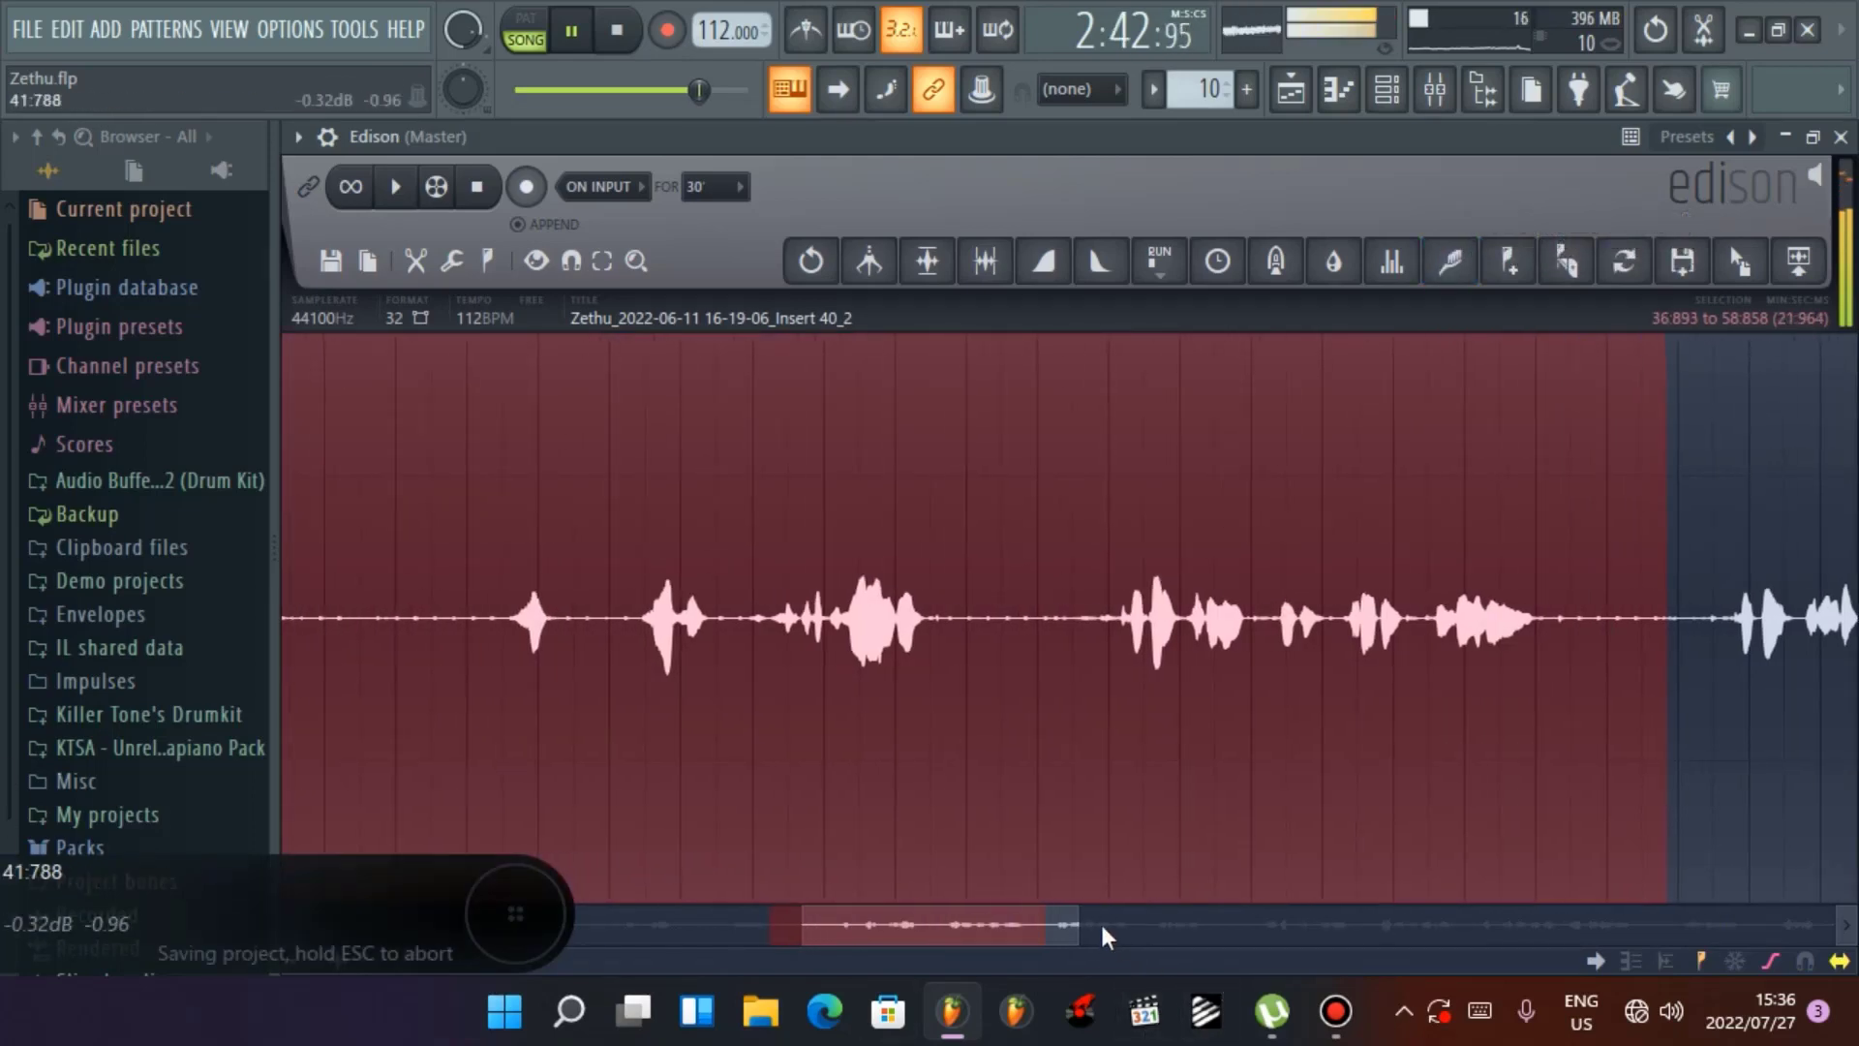
drag(1077, 923, 1834, 905)
drag(950, 932, 211, 913)
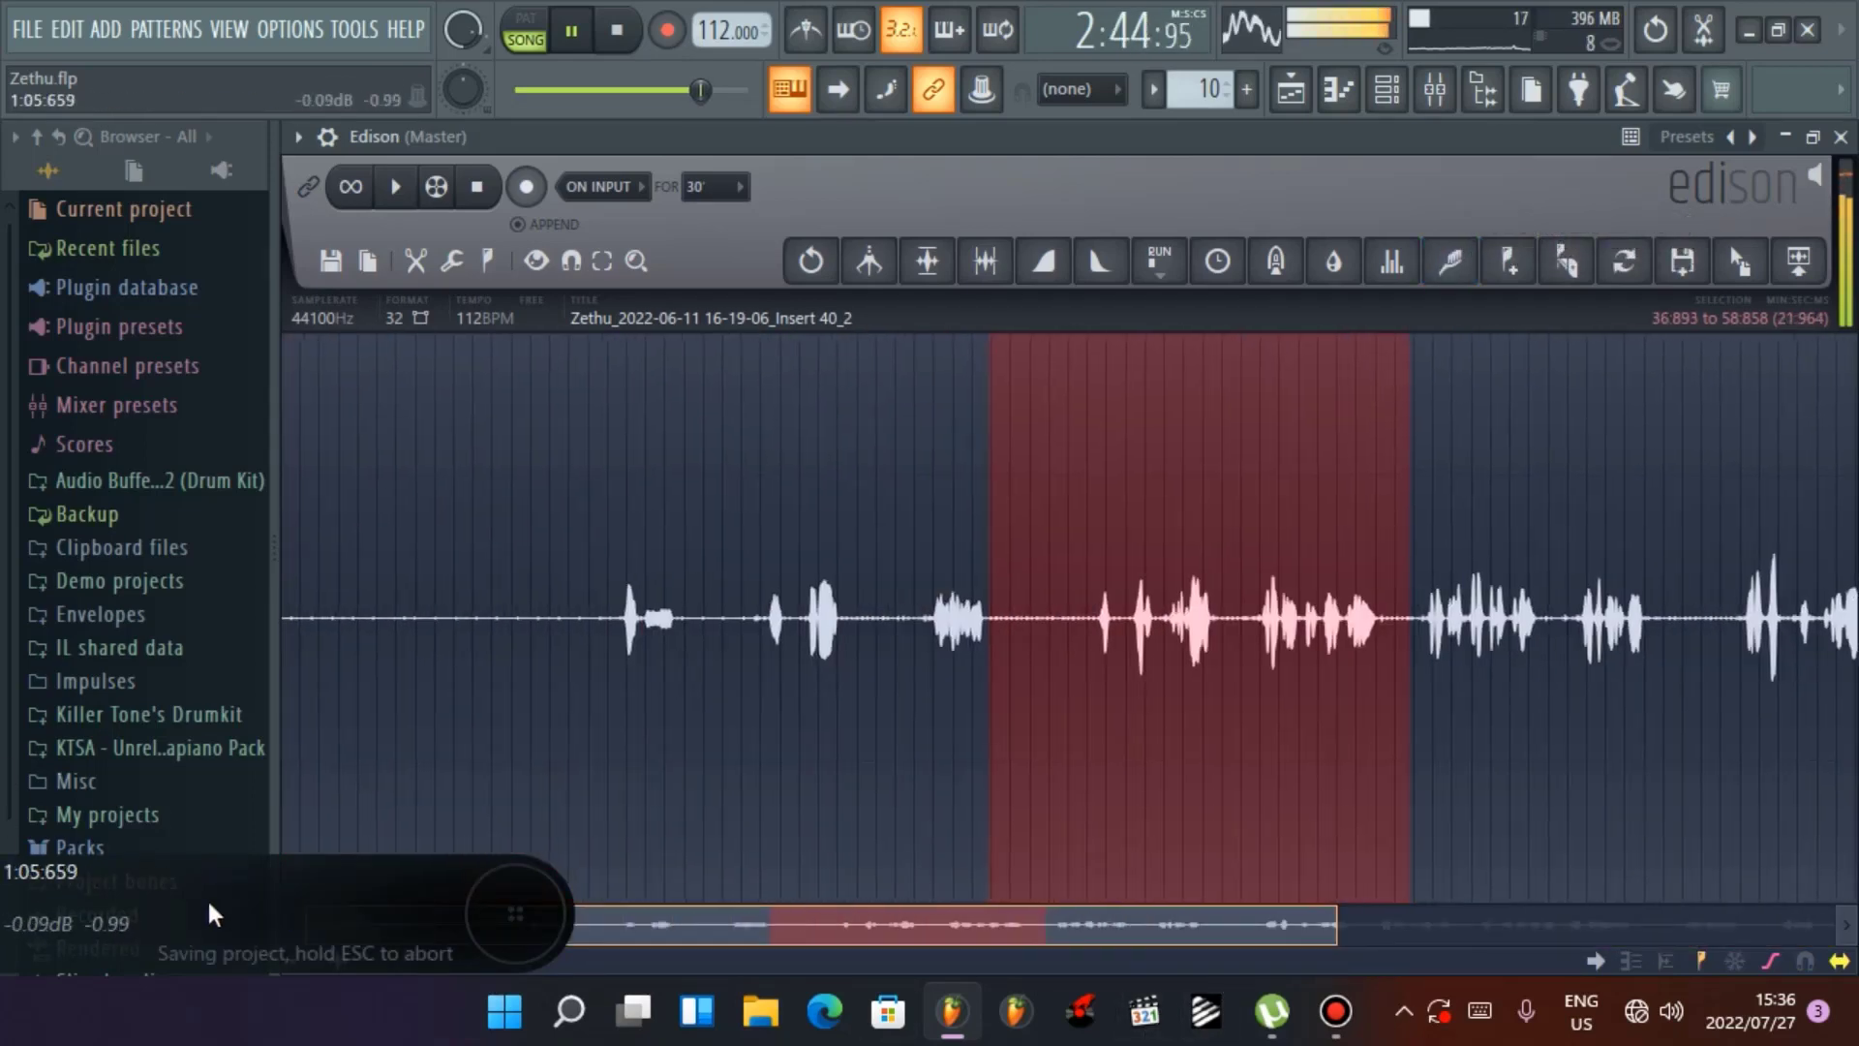
drag(989, 782, 4, 780)
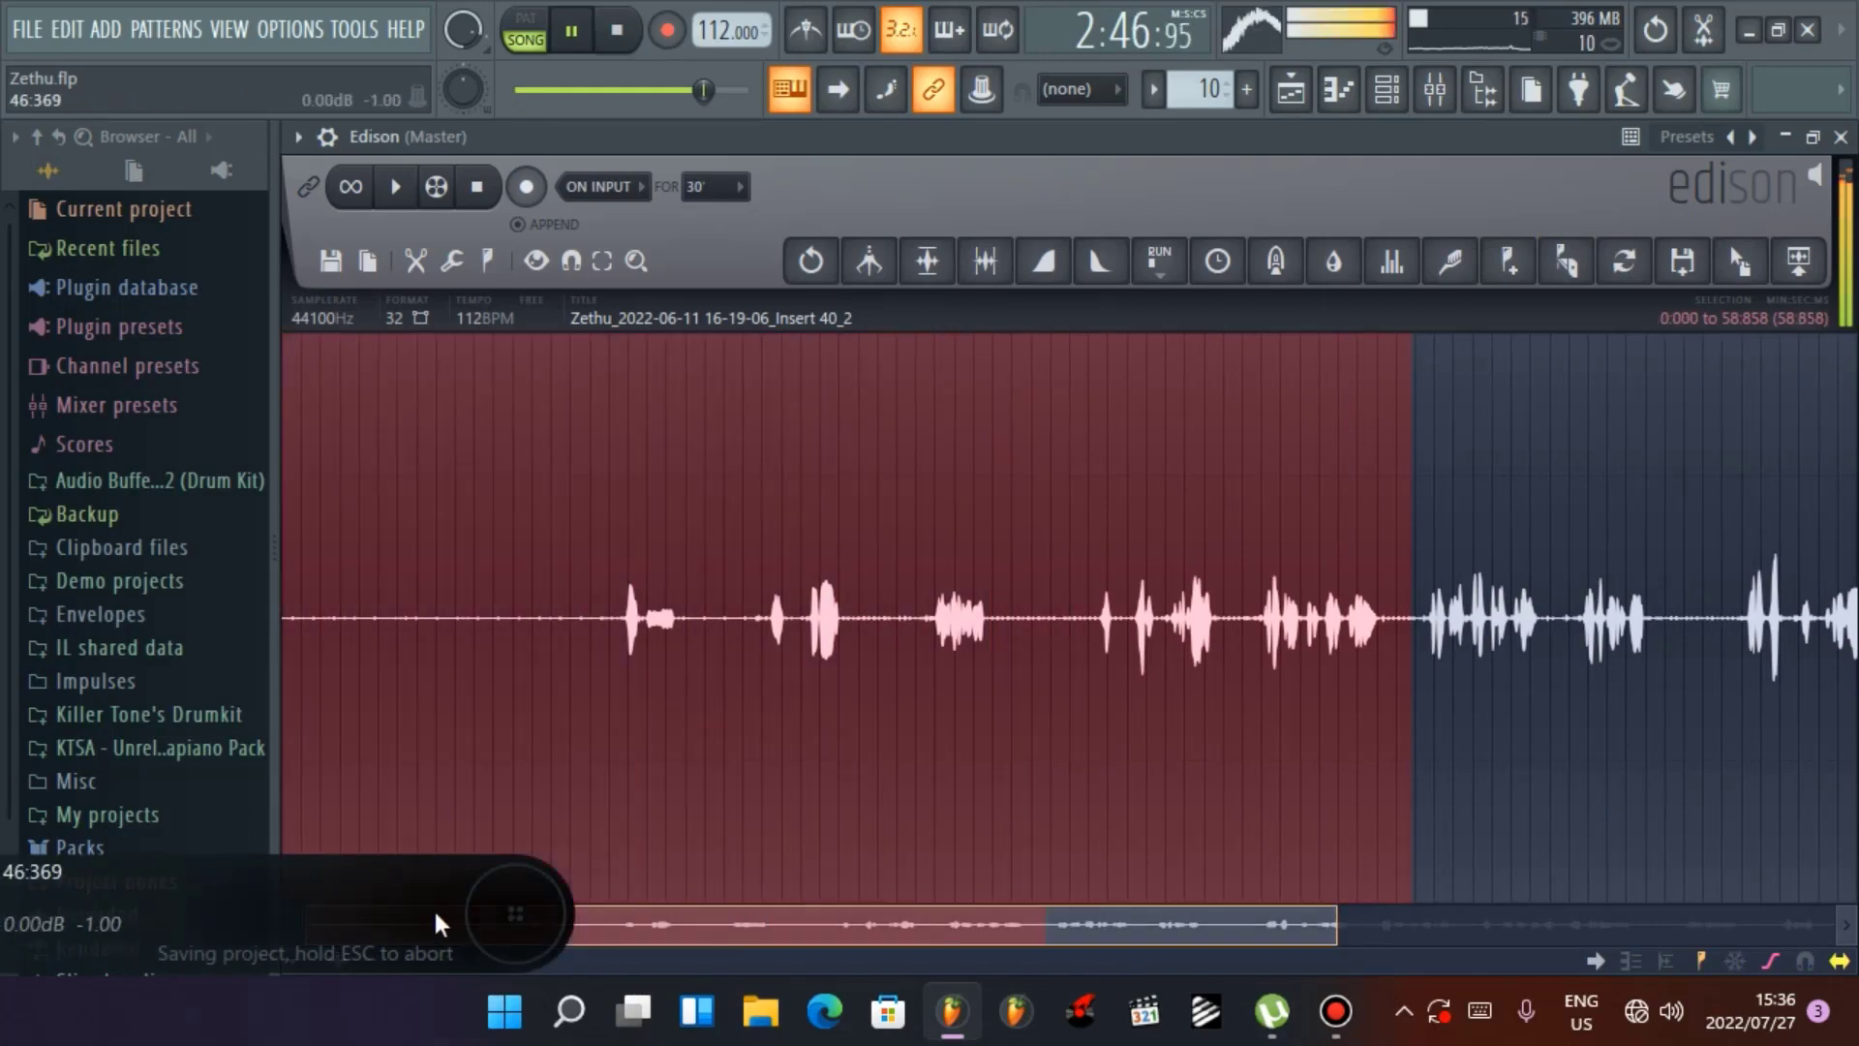
drag(1413, 718, 1856, 736)
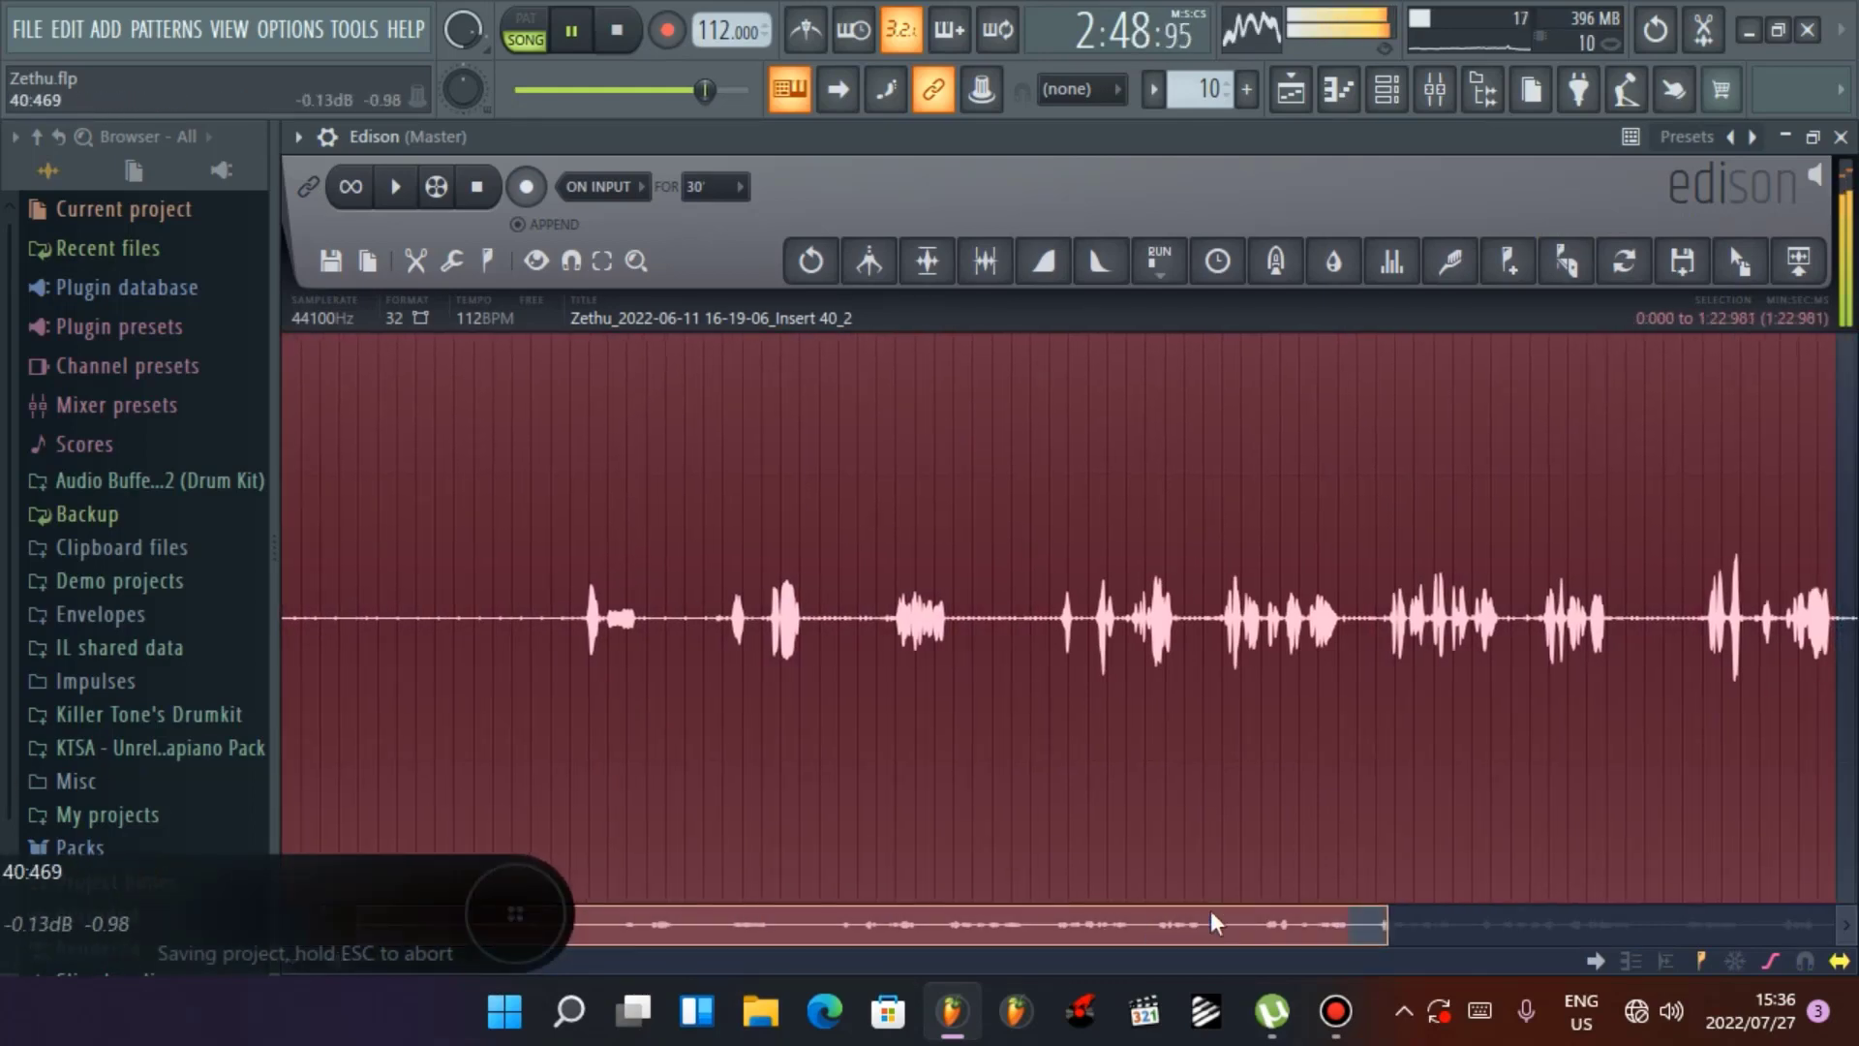
drag(1211, 917, 1373, 884)
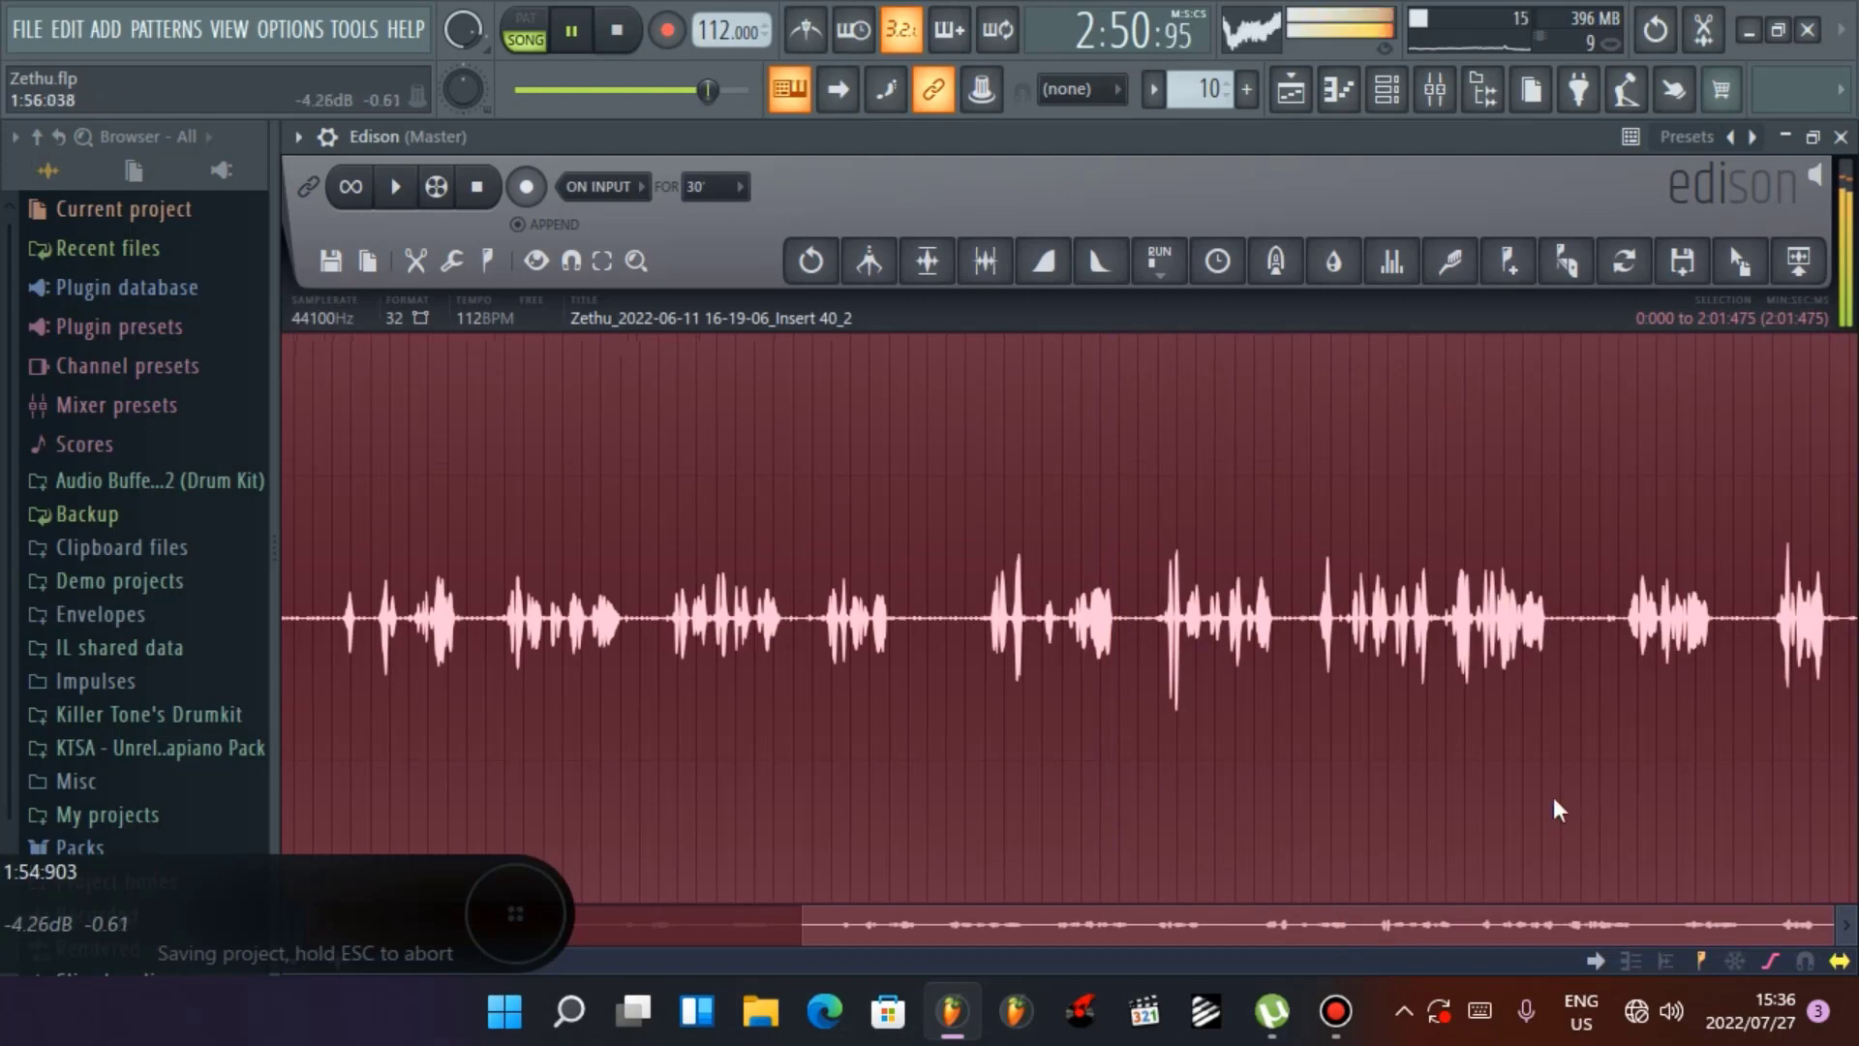
click(1842, 138)
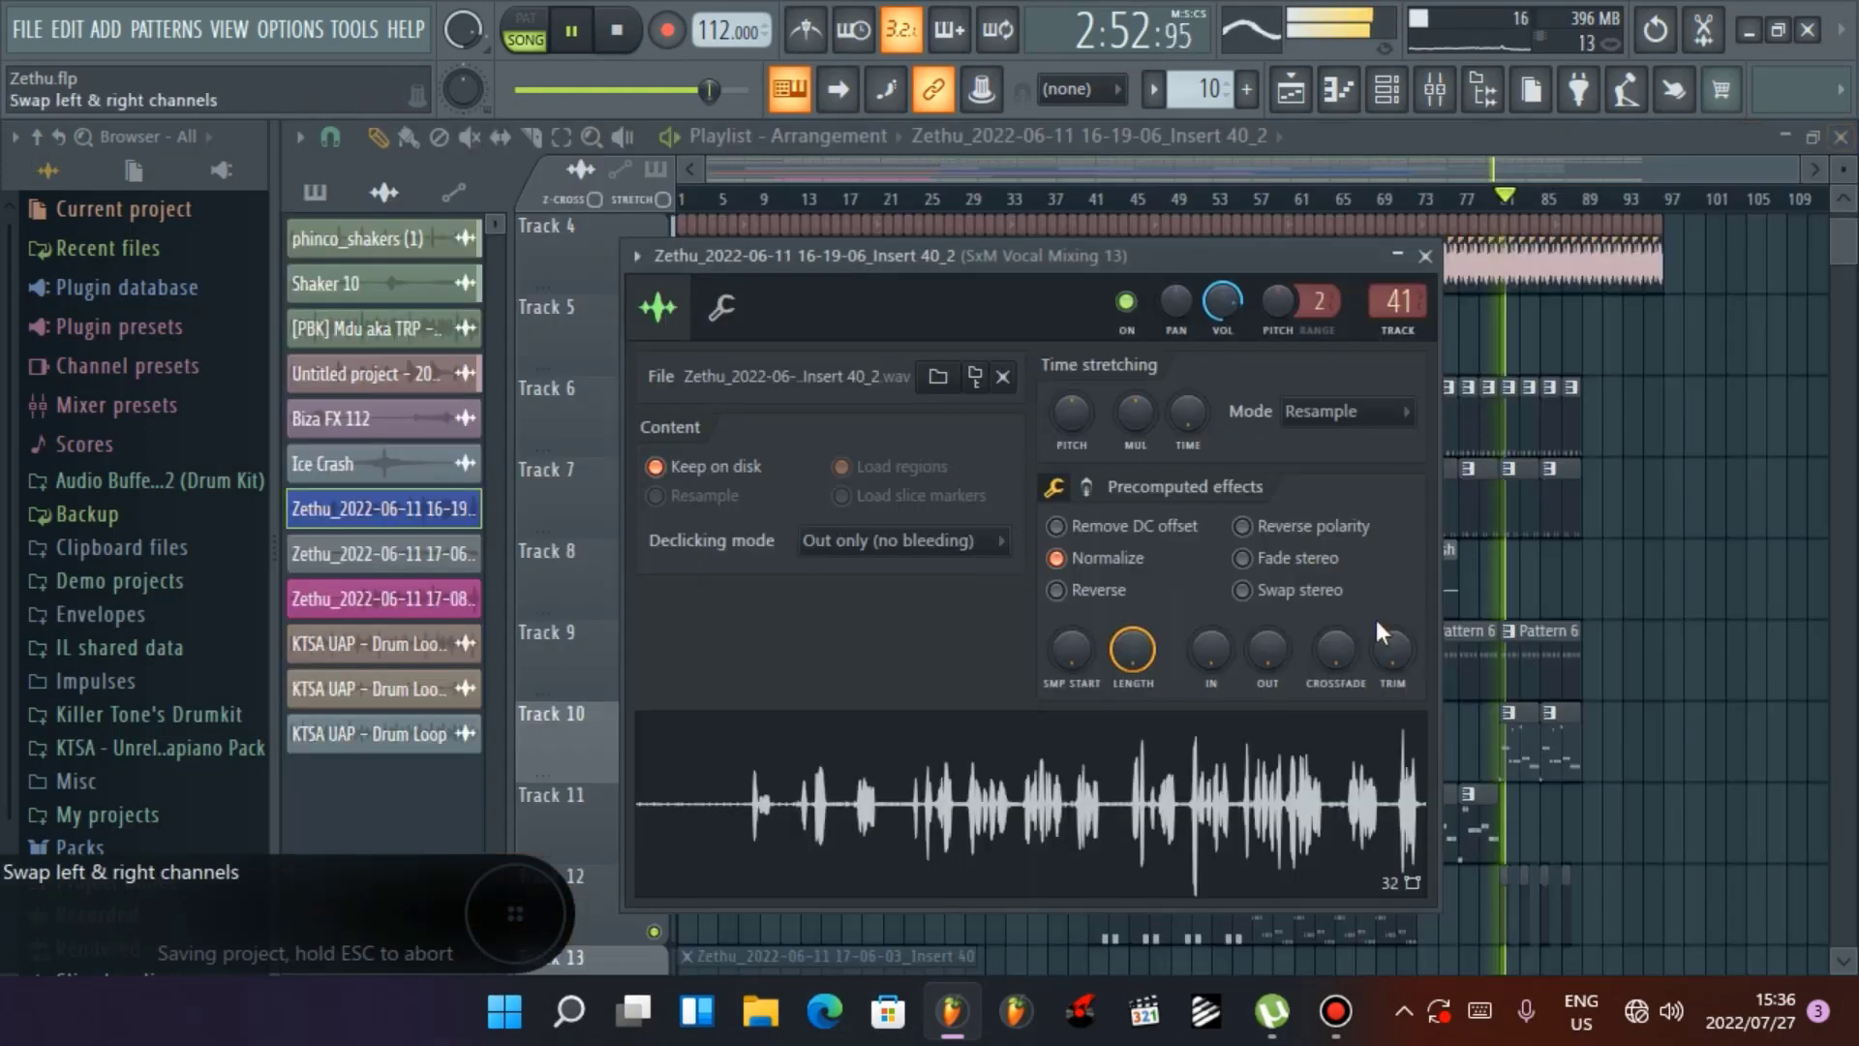
click(1533, 215)
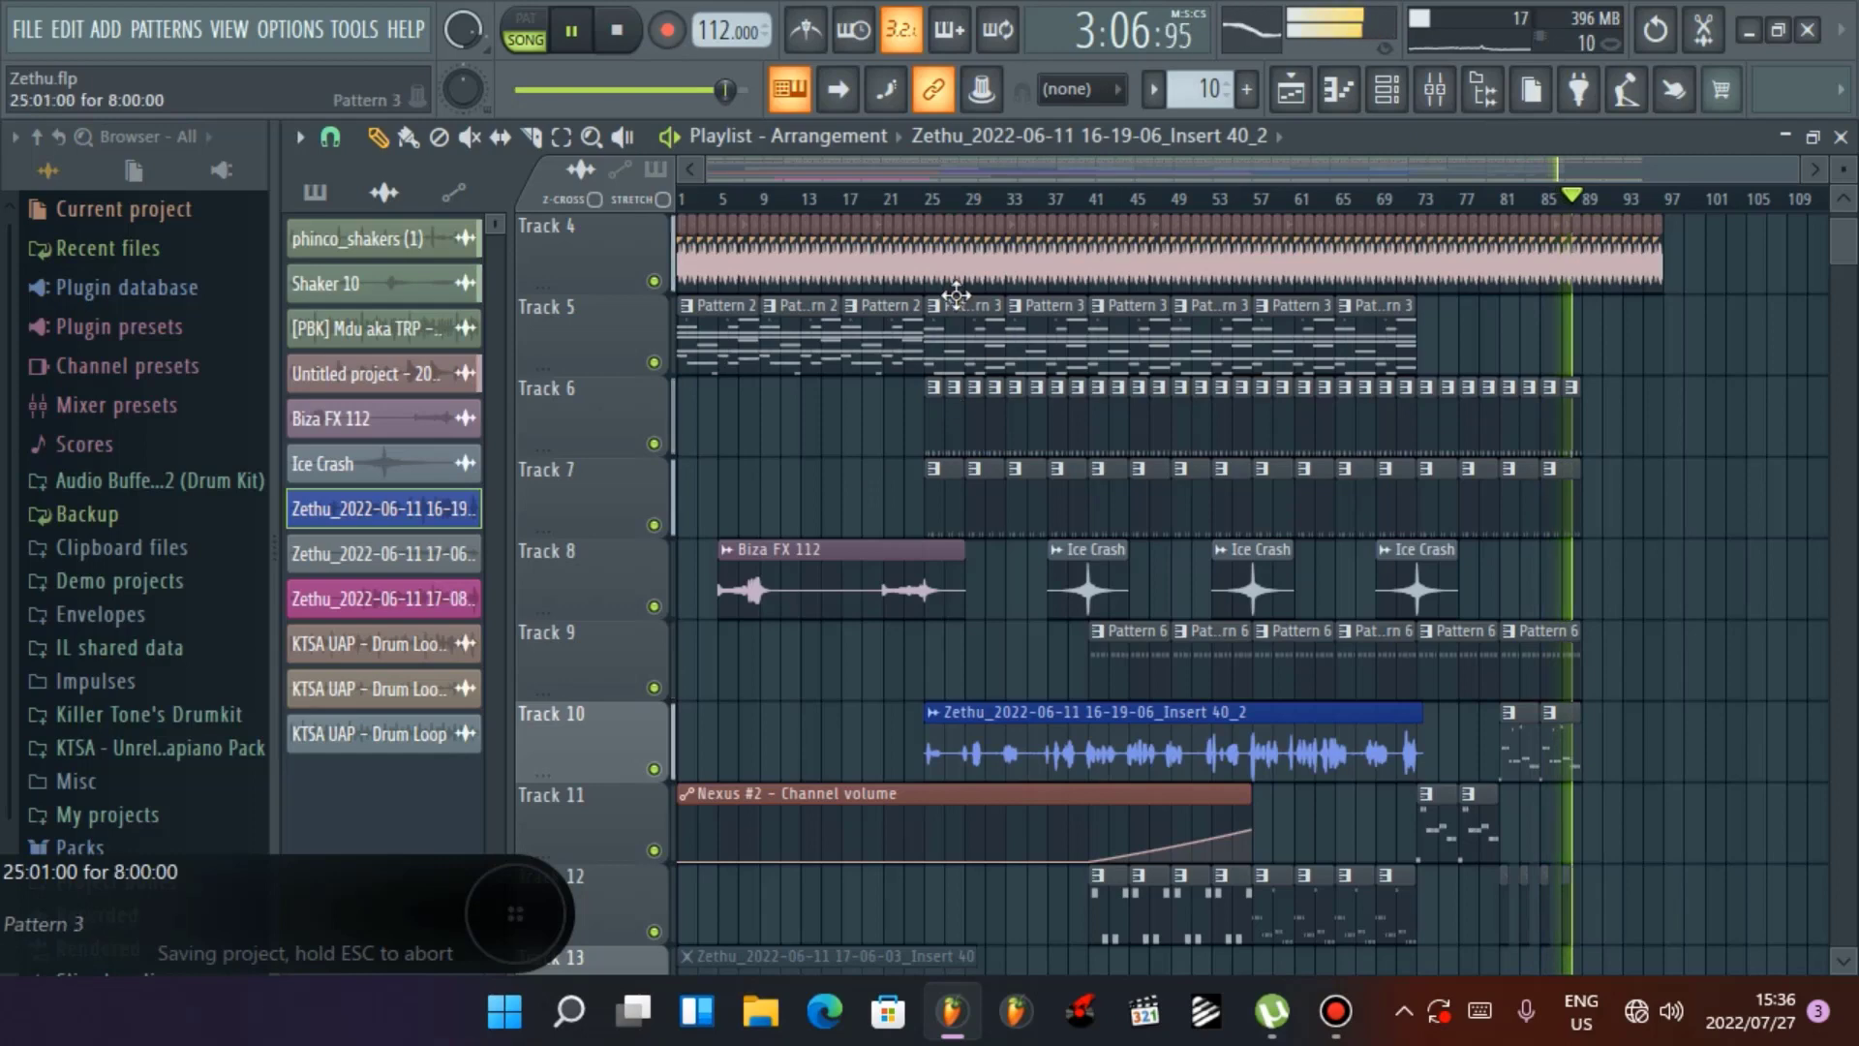
Stop the song playback and bring the playlist back into view
click(619, 39)
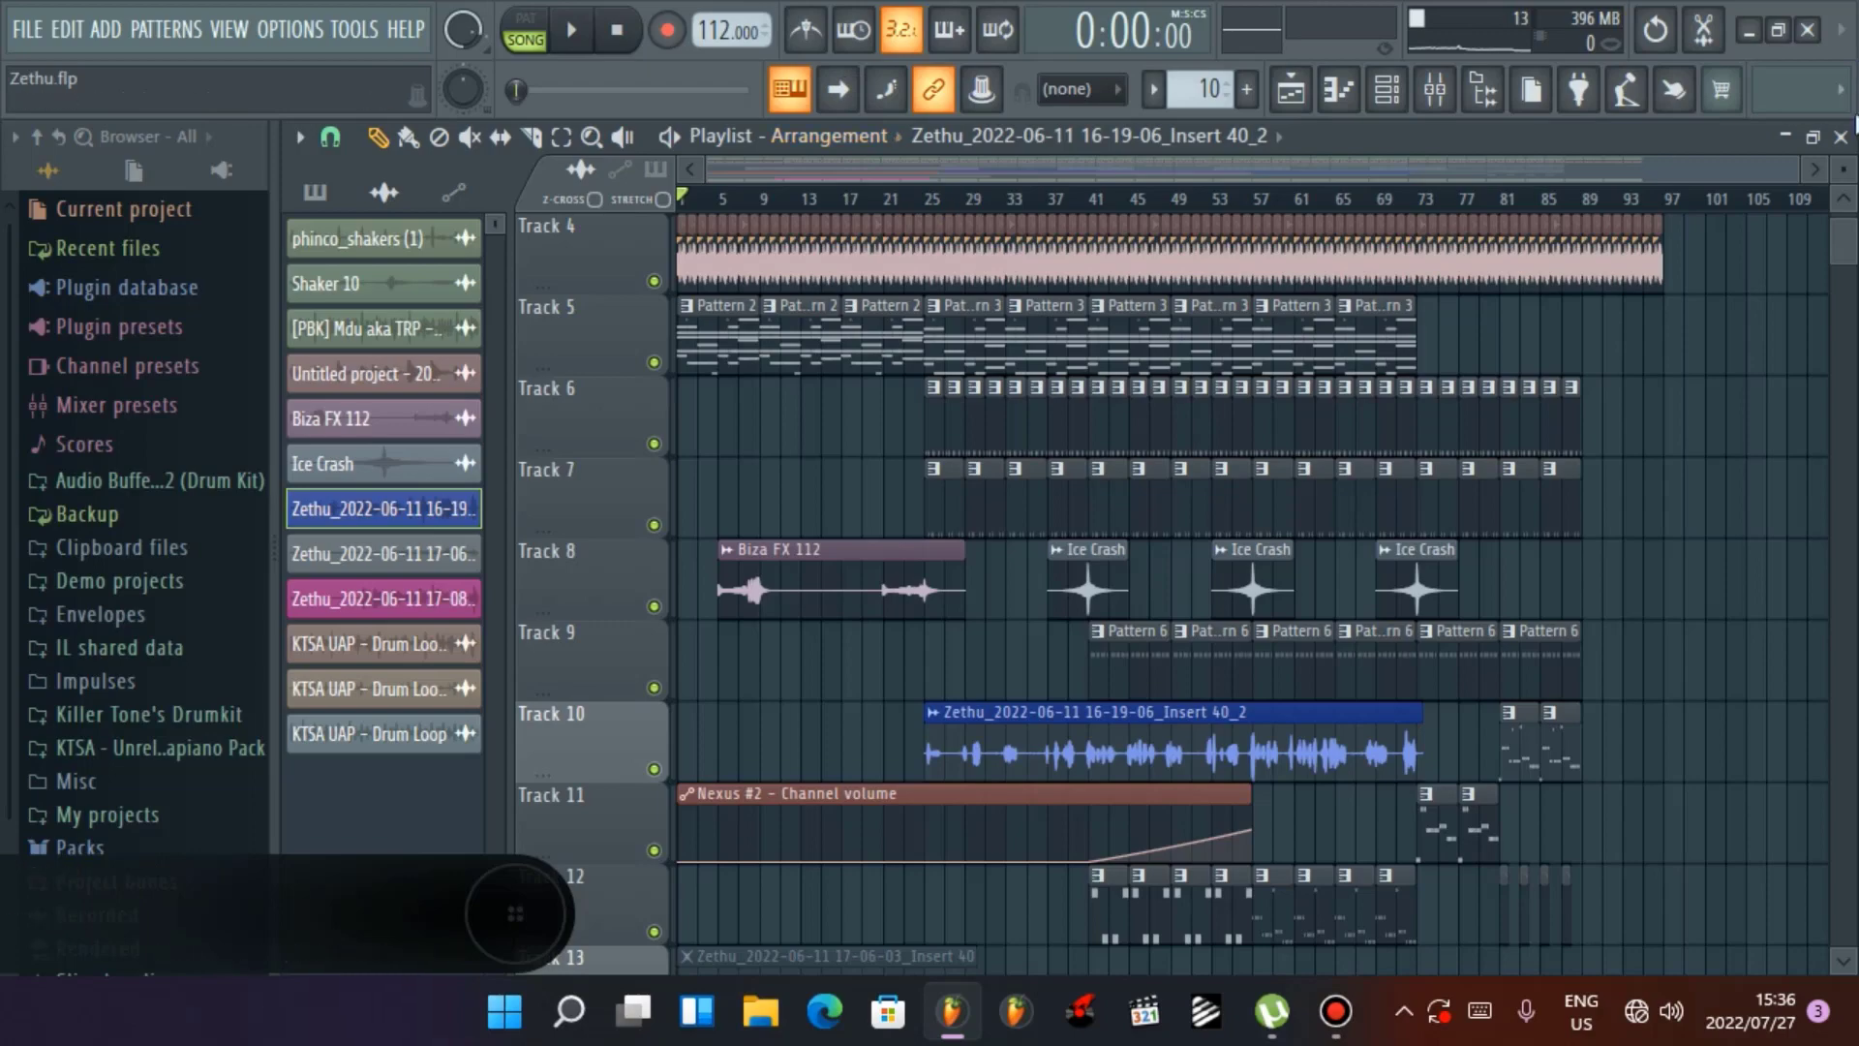
click(1840, 137)
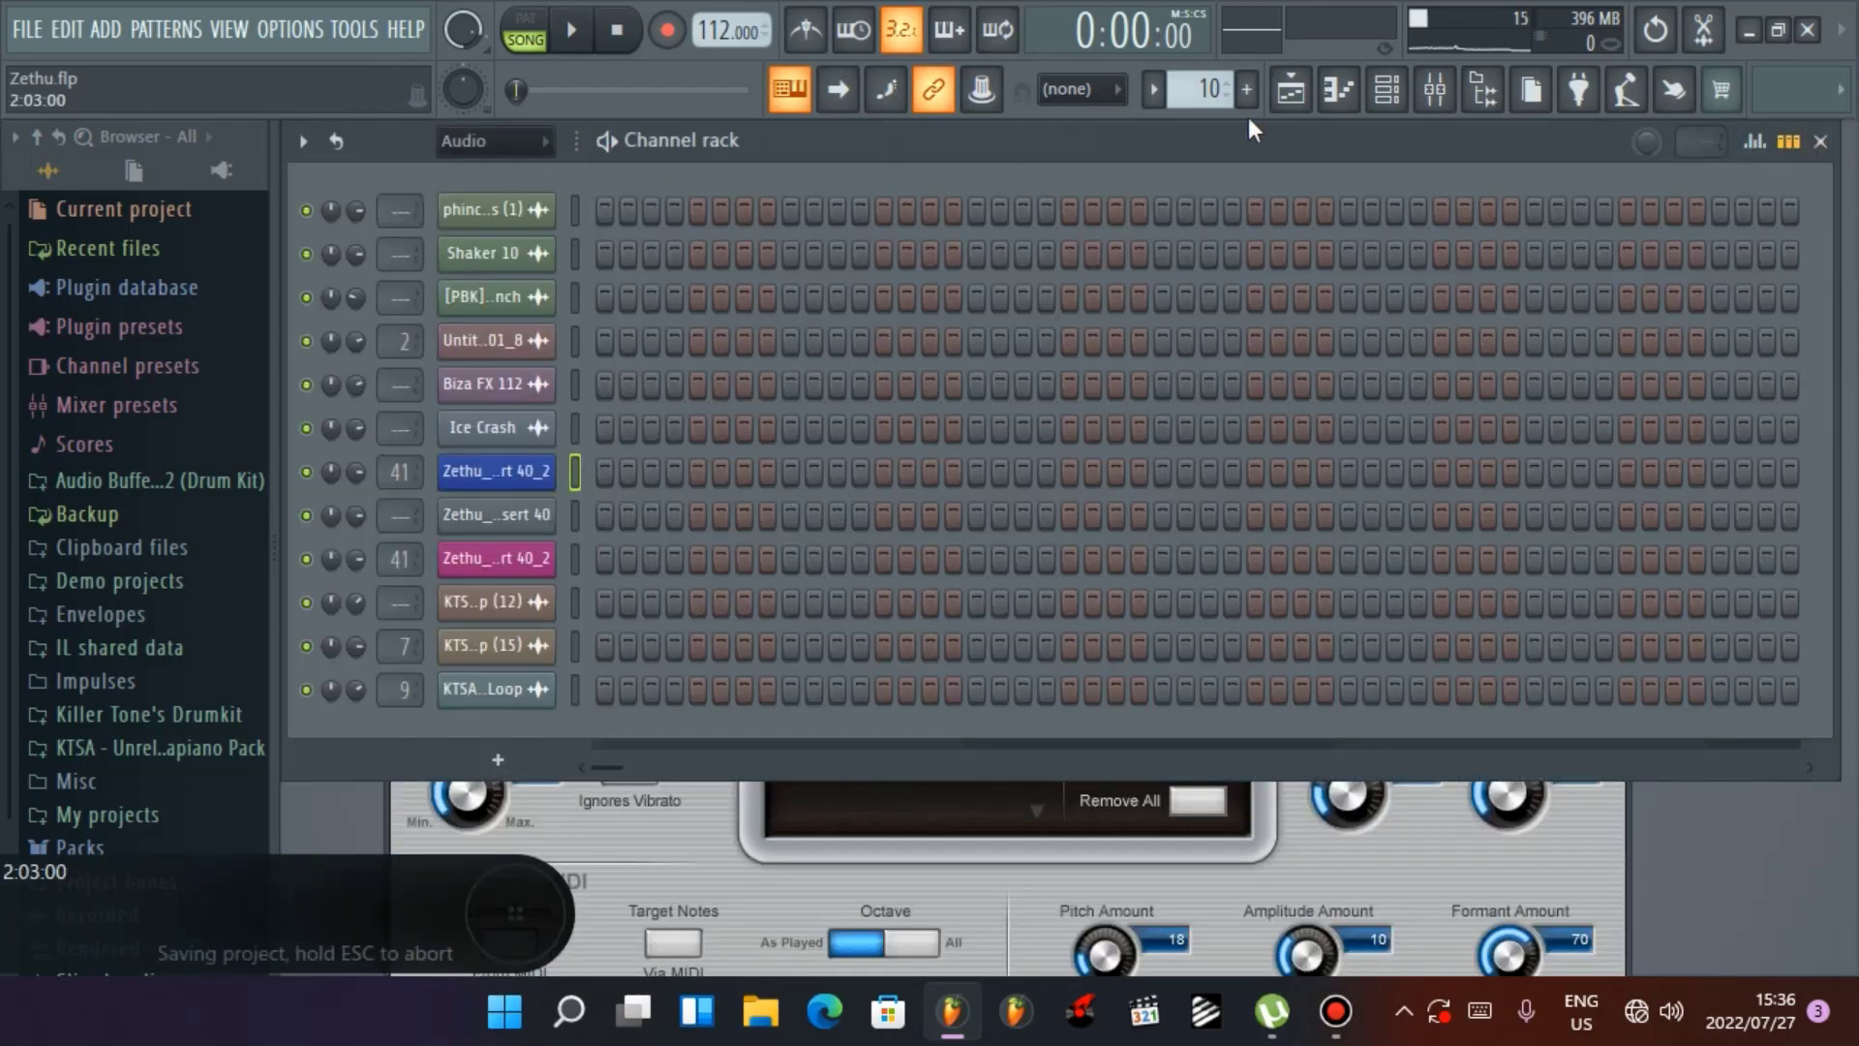
click(1296, 91)
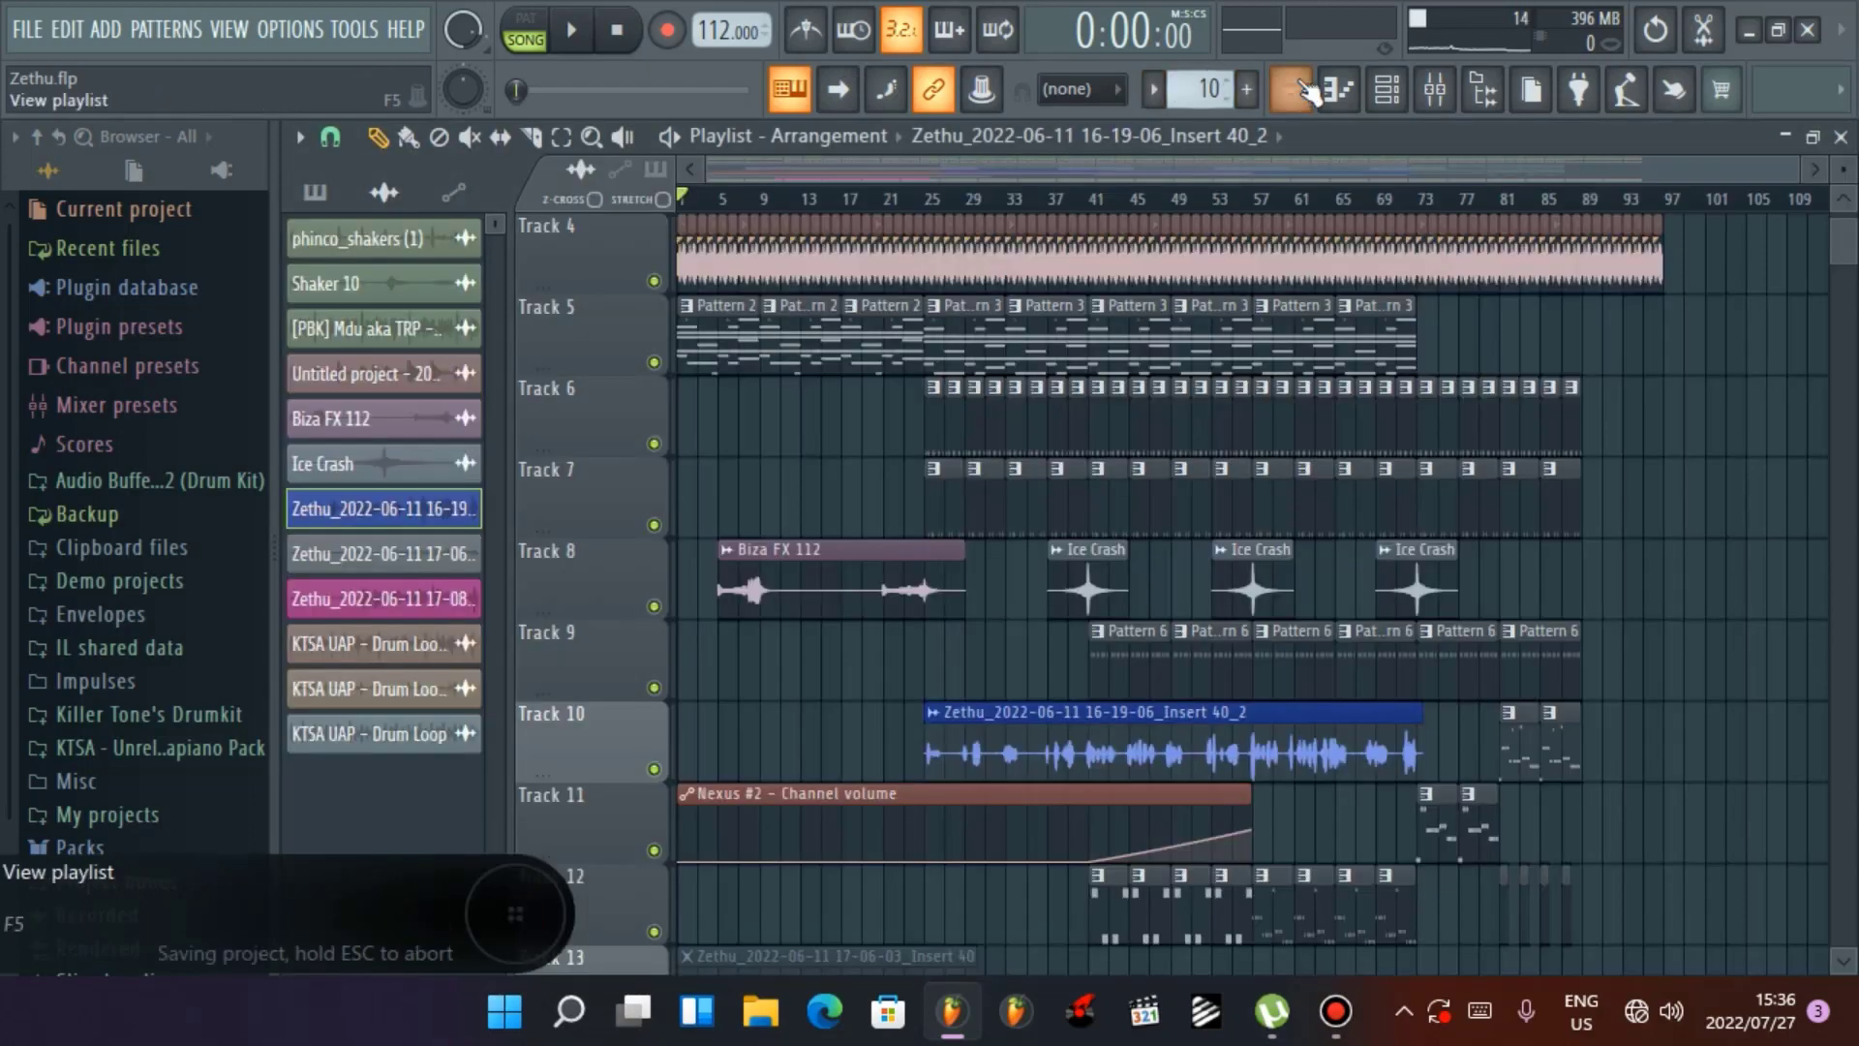
Unmute playlist tracks 15 and 16, which hold the KTSA UAP drum loops
scroll(894, 334, up, 3)
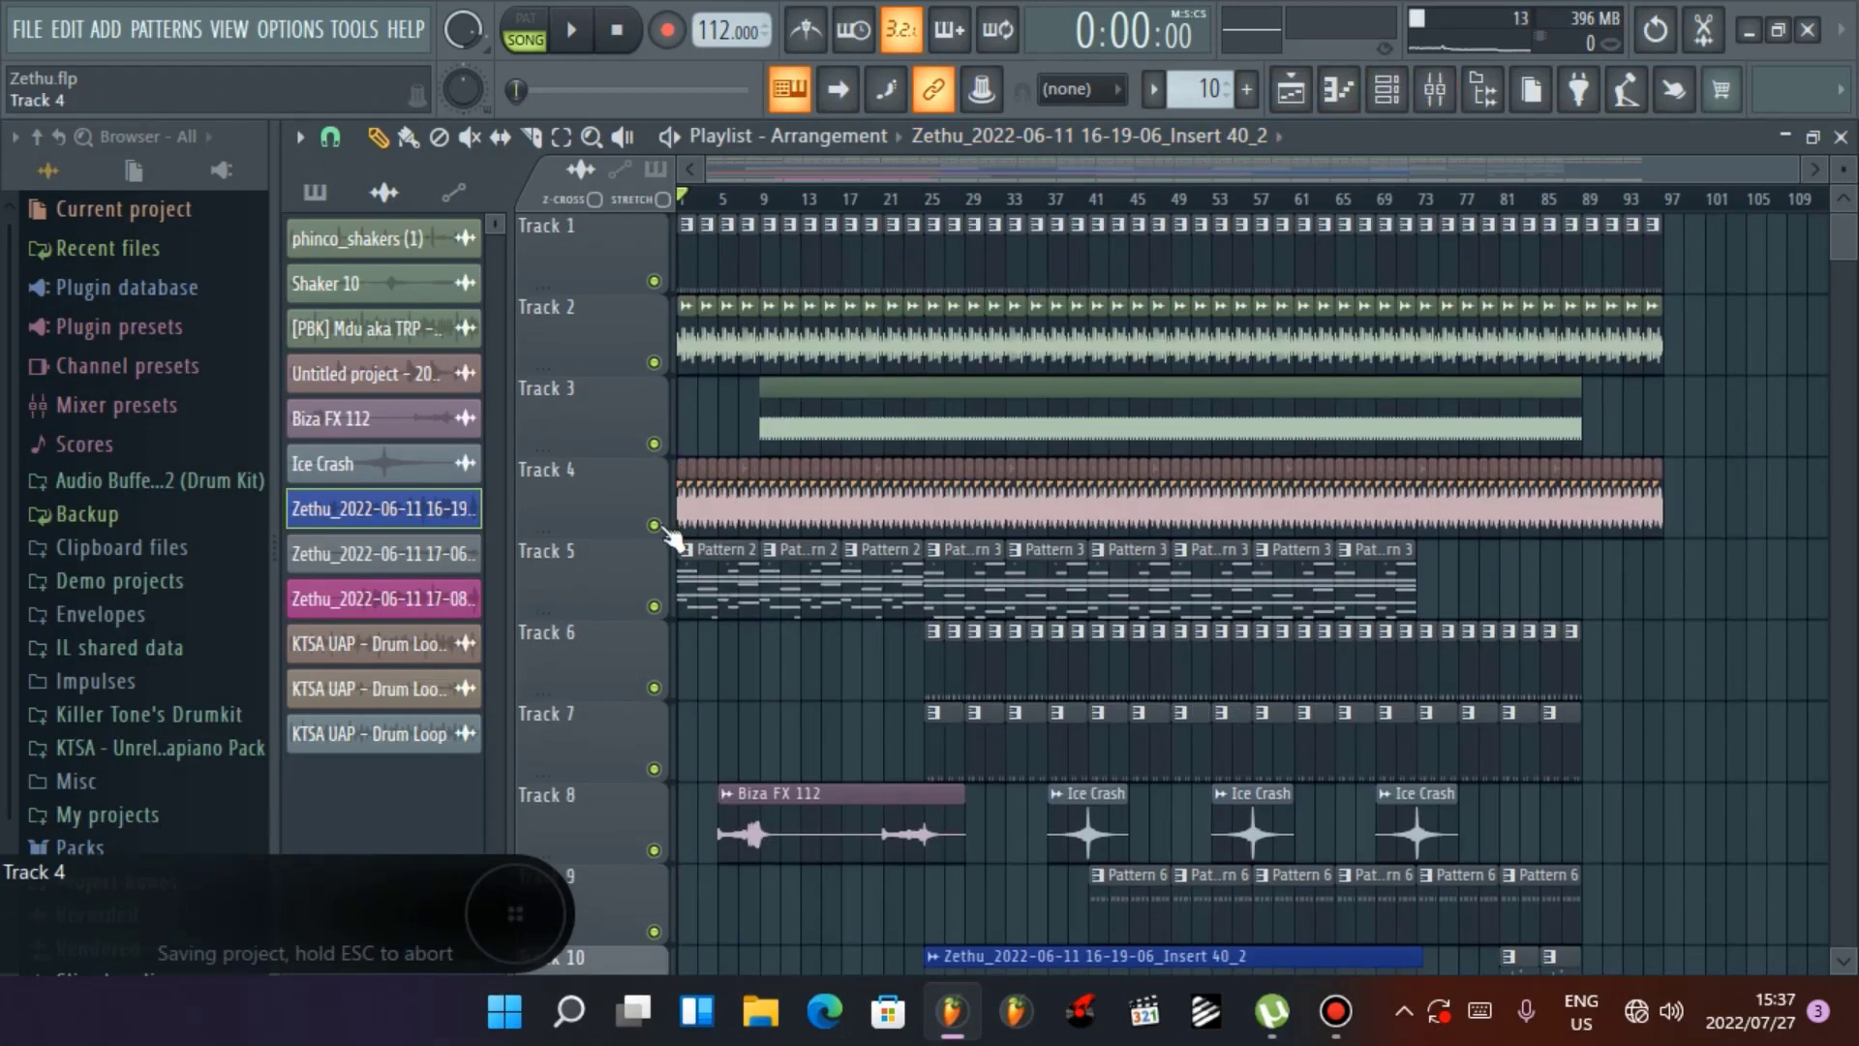
scroll(704, 667, down, 3)
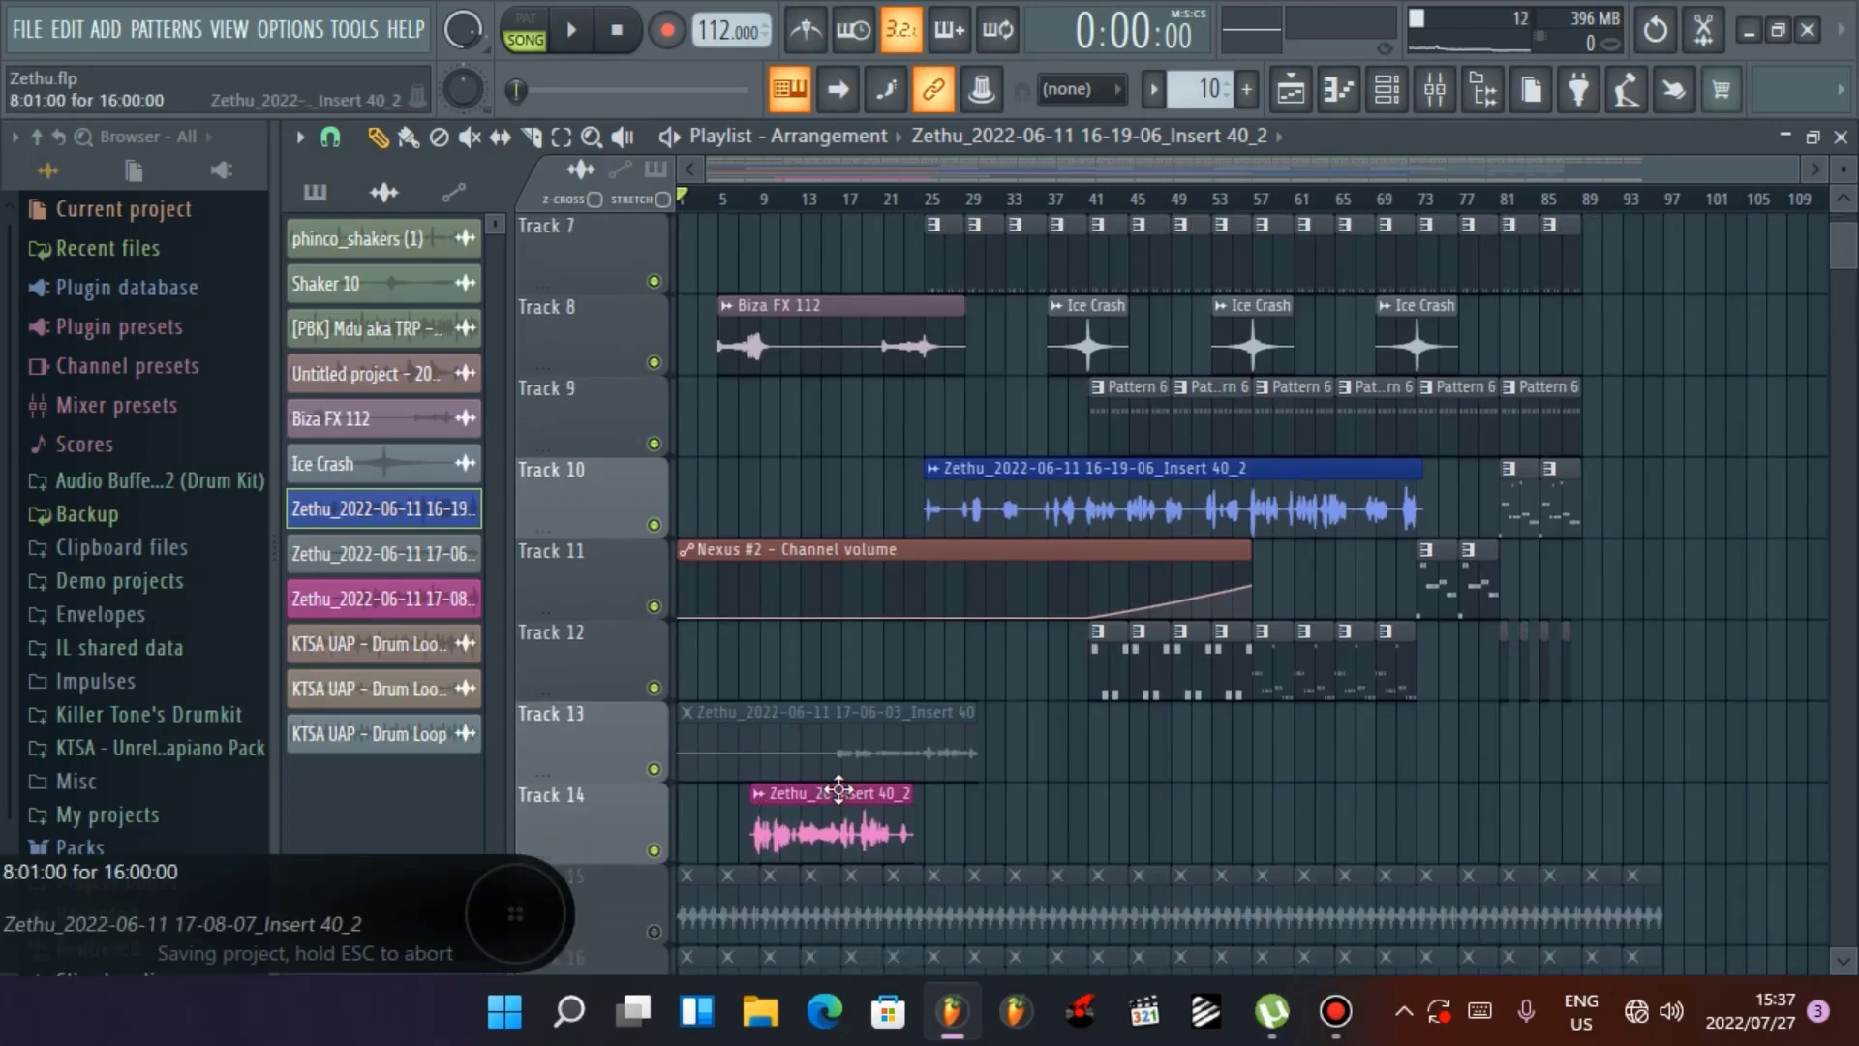
scroll(834, 784, down, 3)
scroll(838, 789, up, 1)
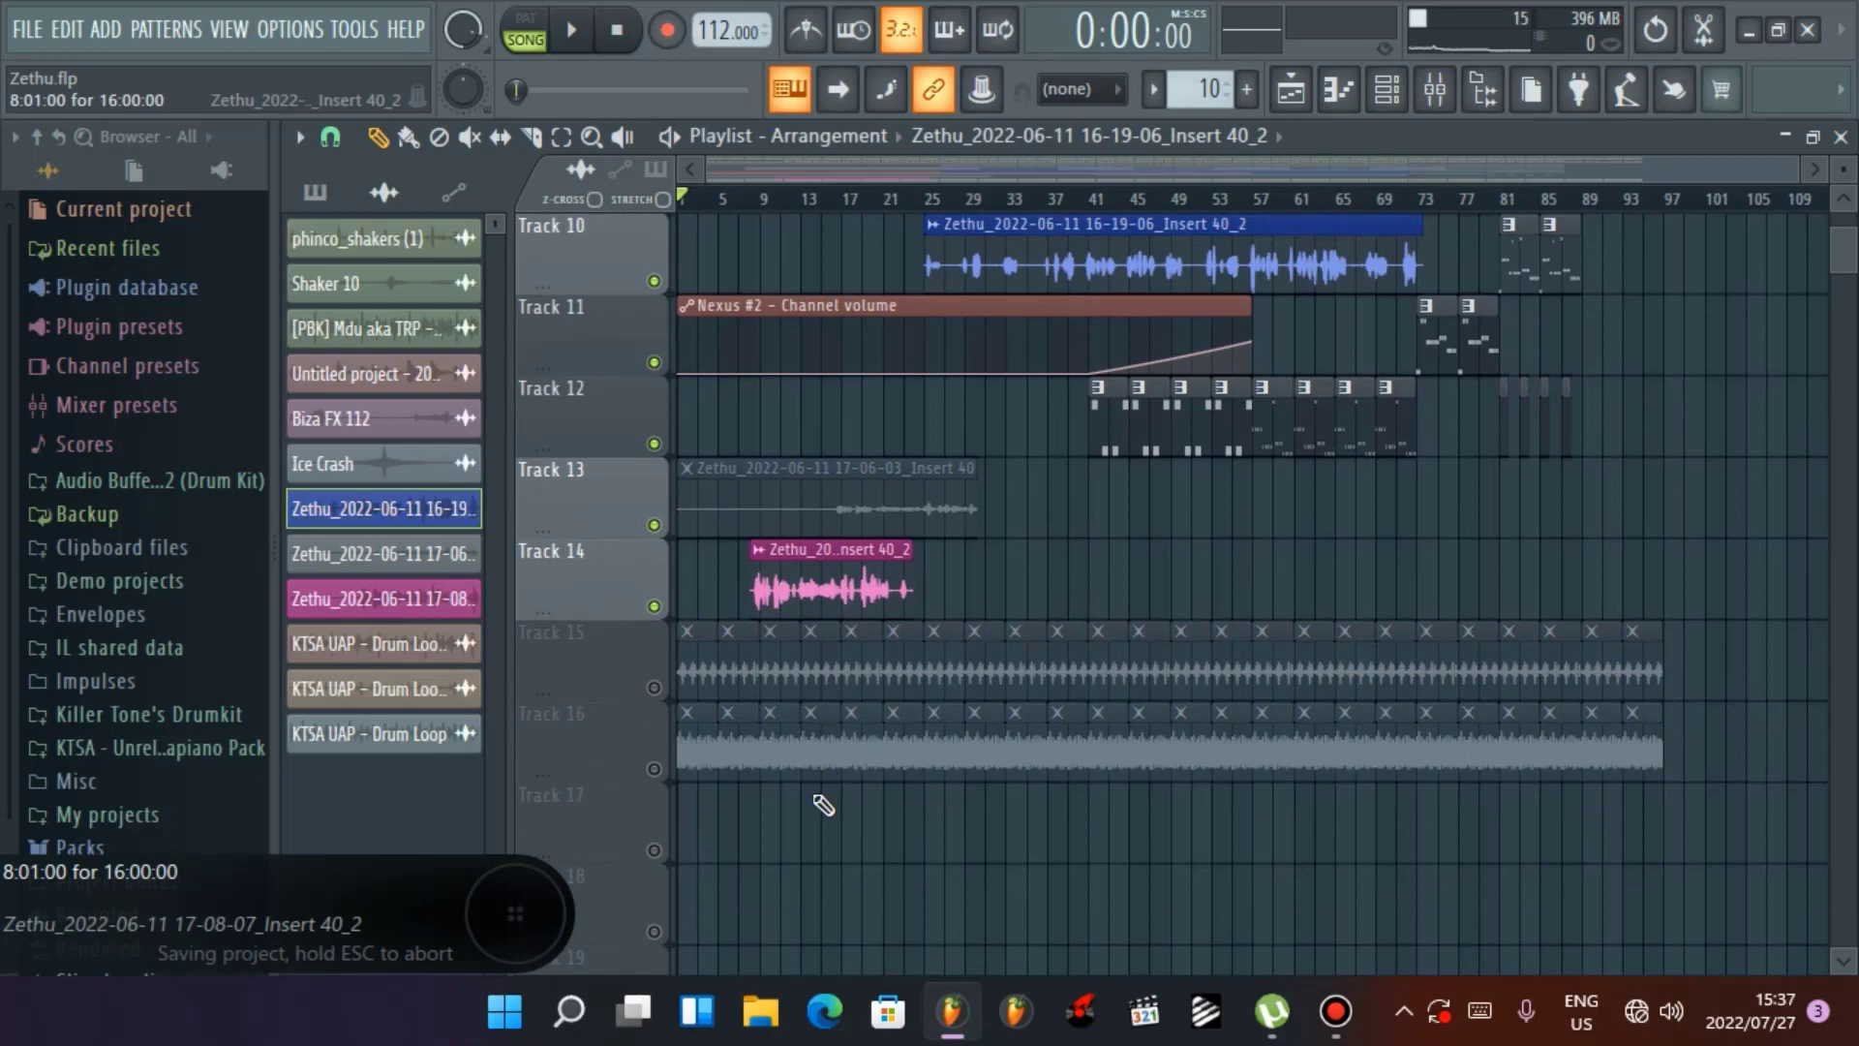
click(653, 687)
click(654, 769)
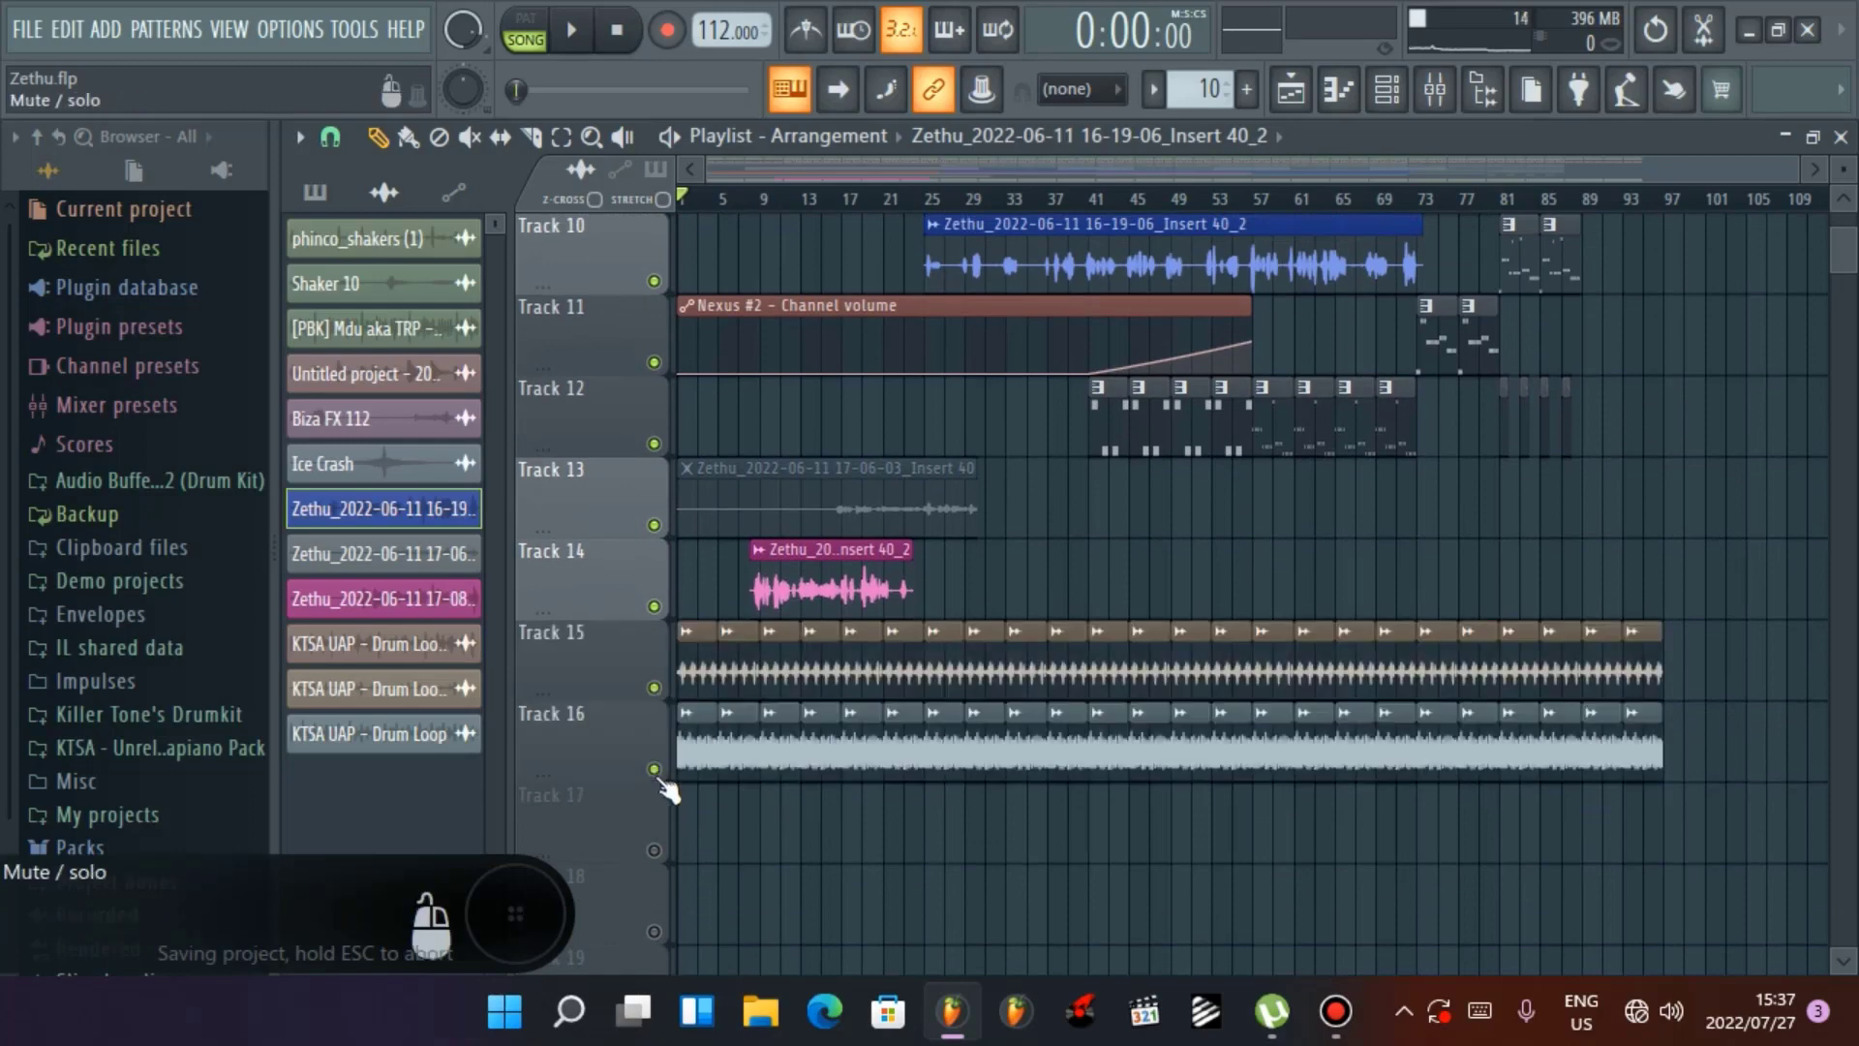
Mute every drum loop clip on tracks 15 and 16 with the Mute tool
click(470, 136)
drag(694, 675, 1842, 672)
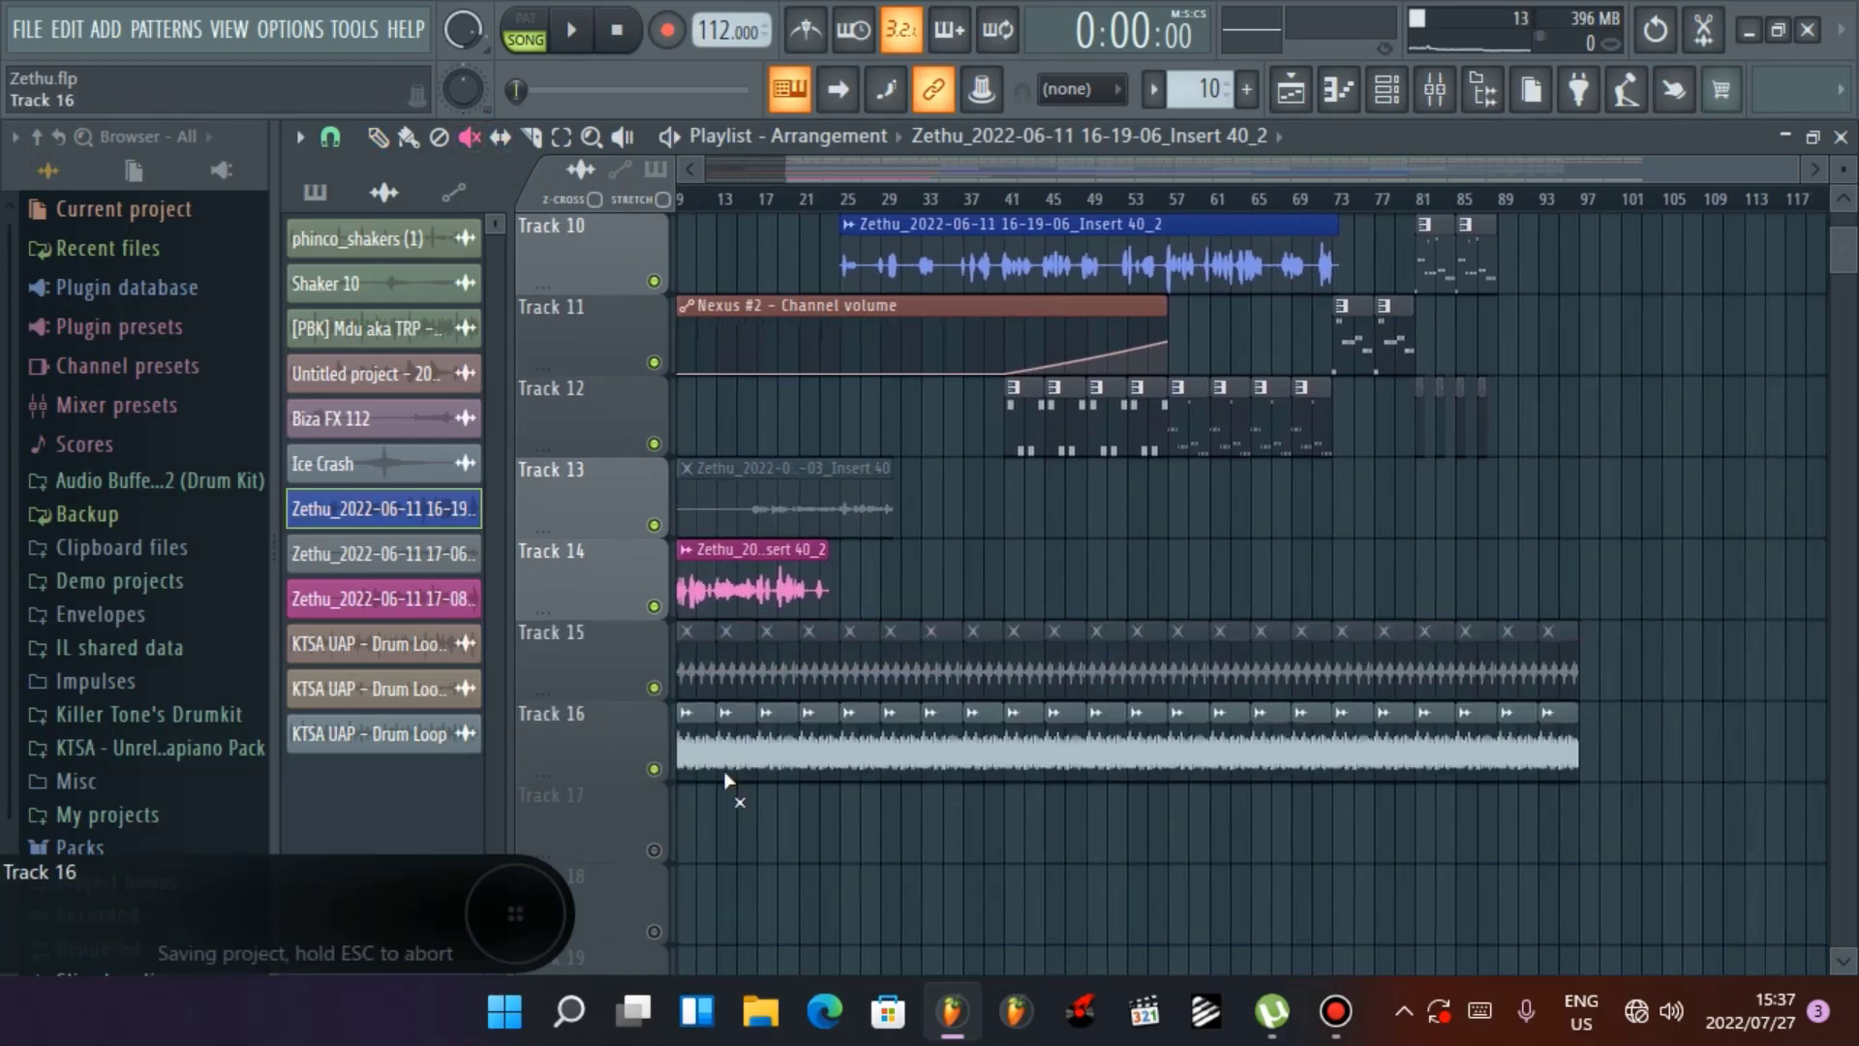
drag(1214, 176, 1128, 179)
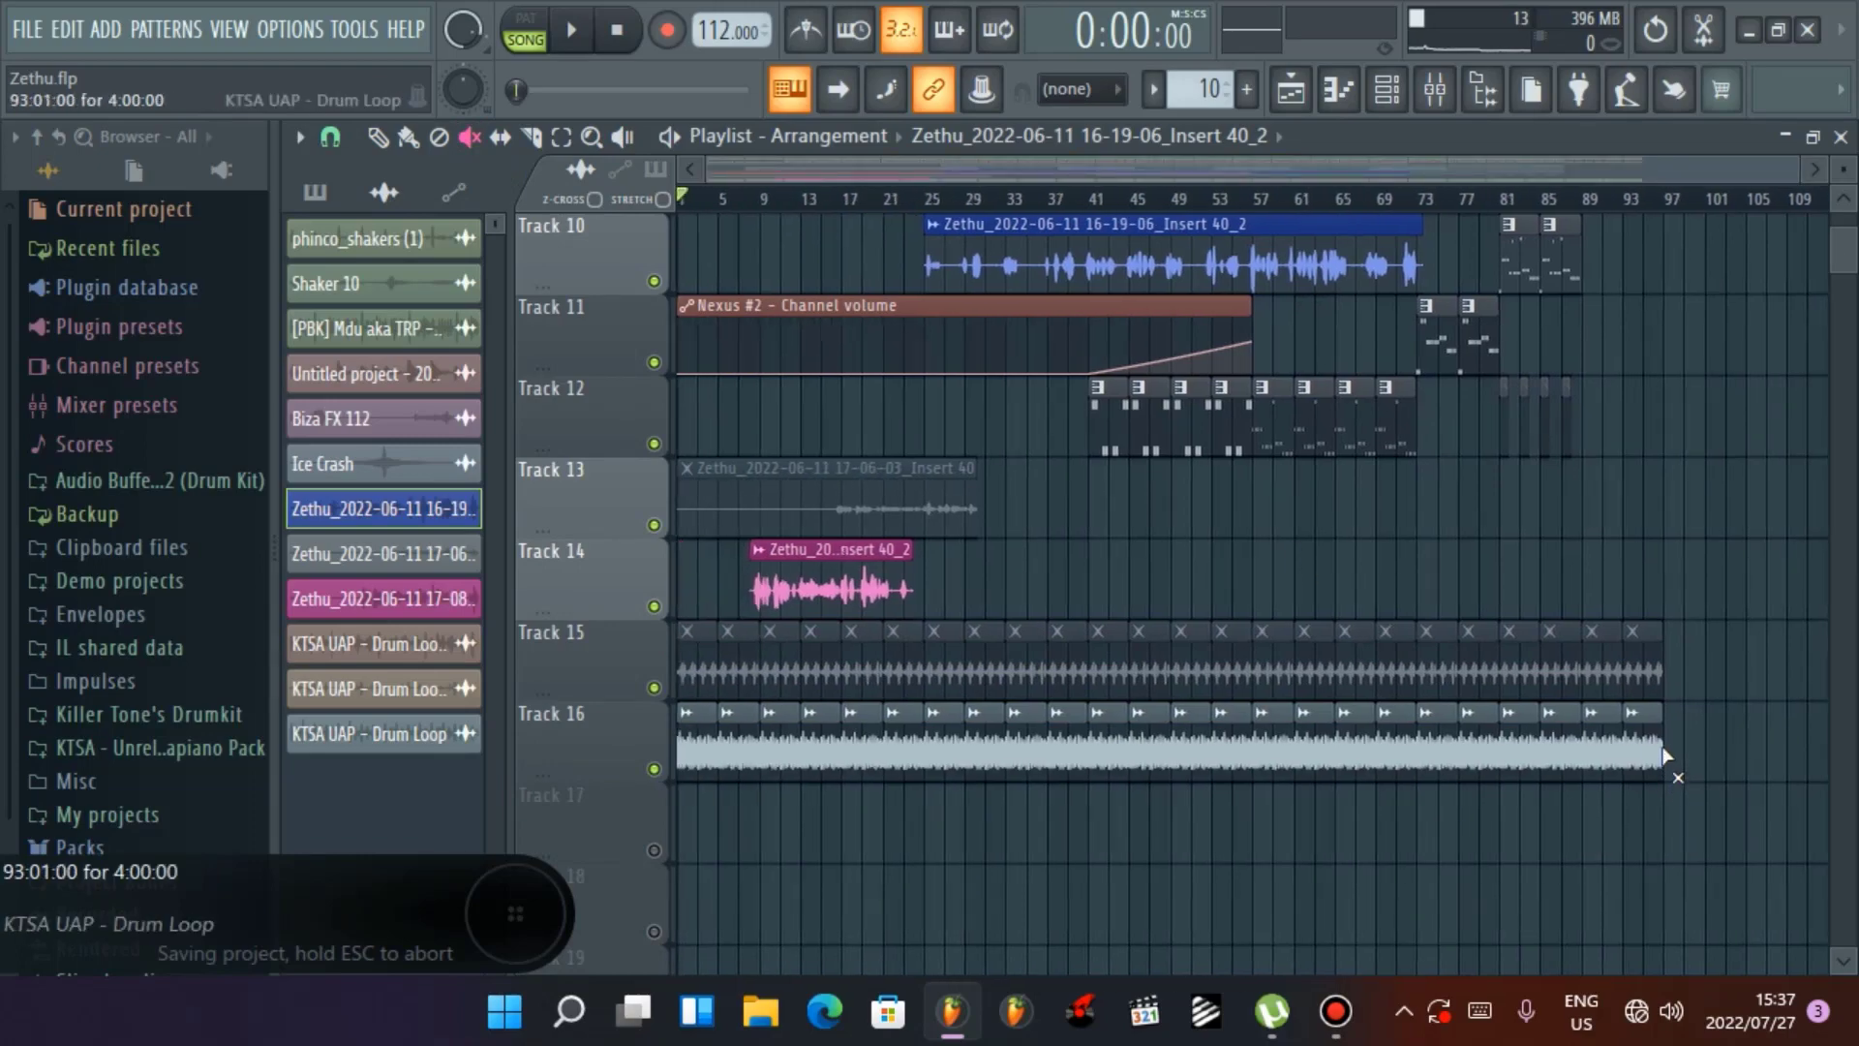
drag(1659, 745, 186, 774)
Look over the arrangement's tracks and save the project
scroll(567, 565, up, 4)
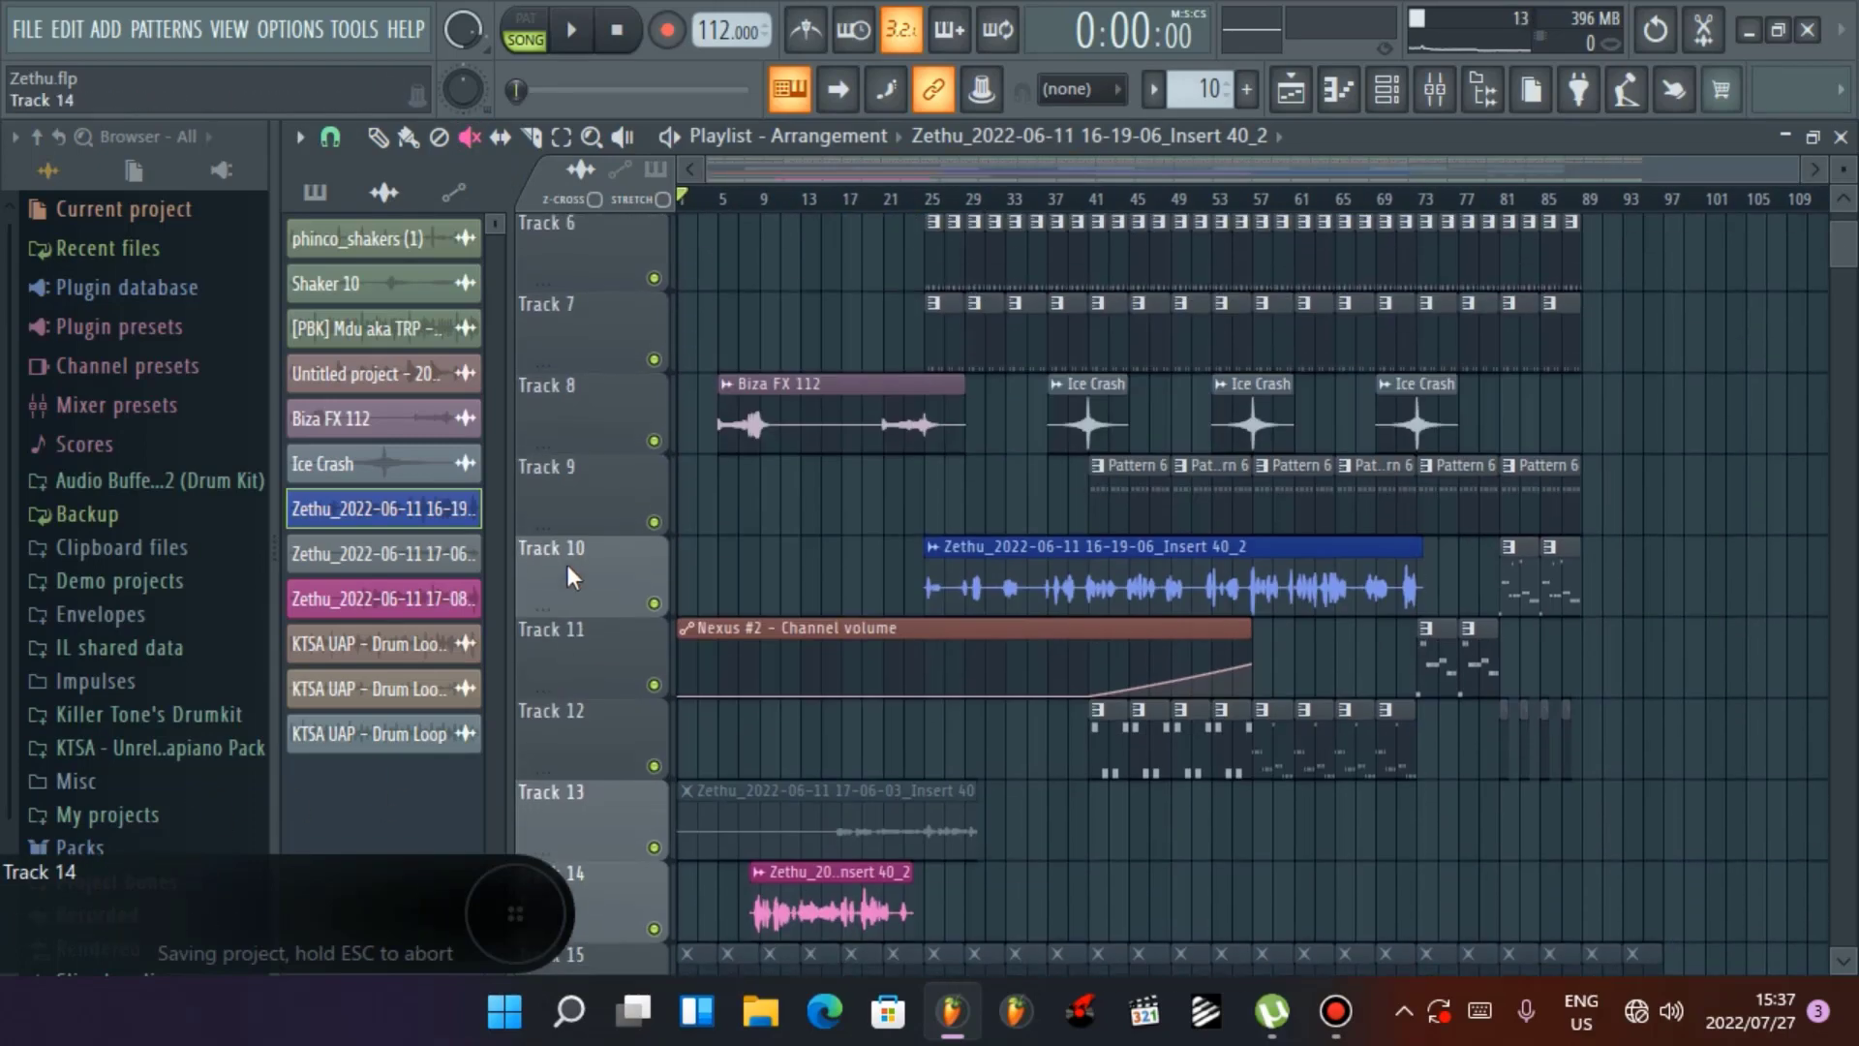
scroll(1051, 466, up, 5)
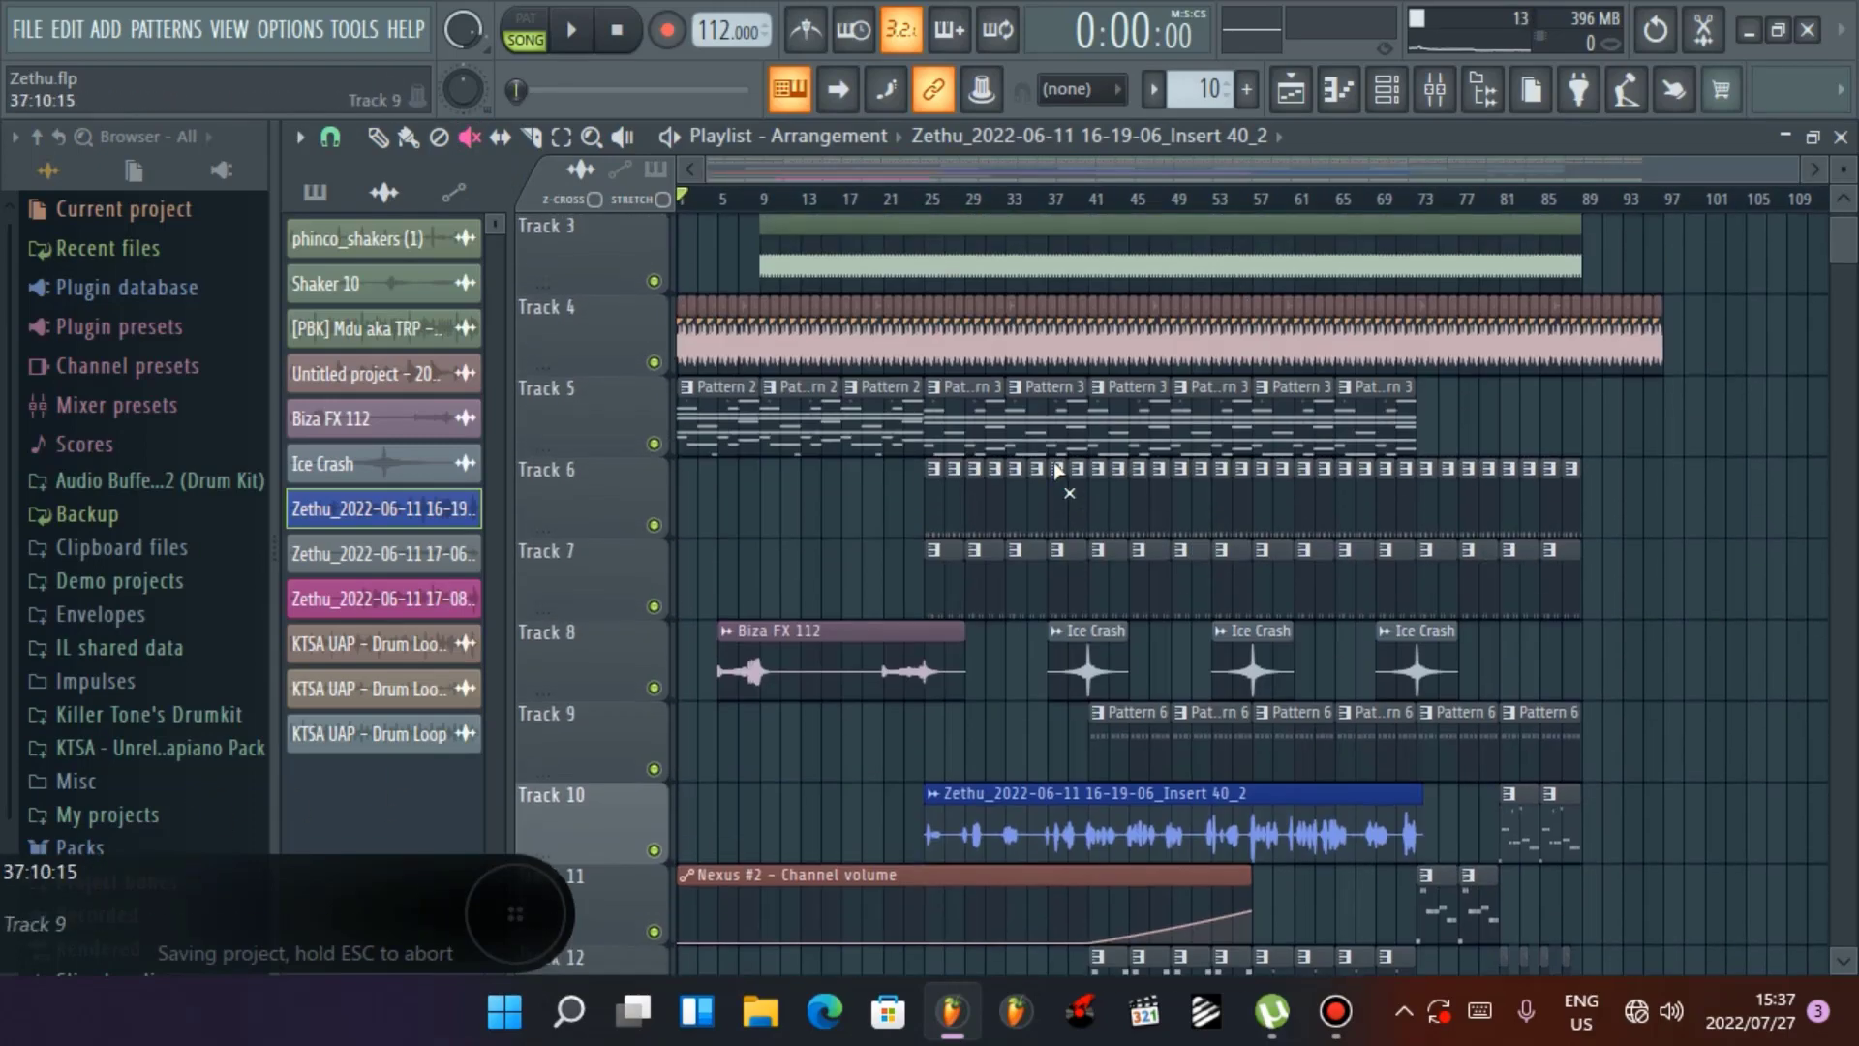
scroll(1055, 467, down, 8)
scroll(1048, 497, up, 7)
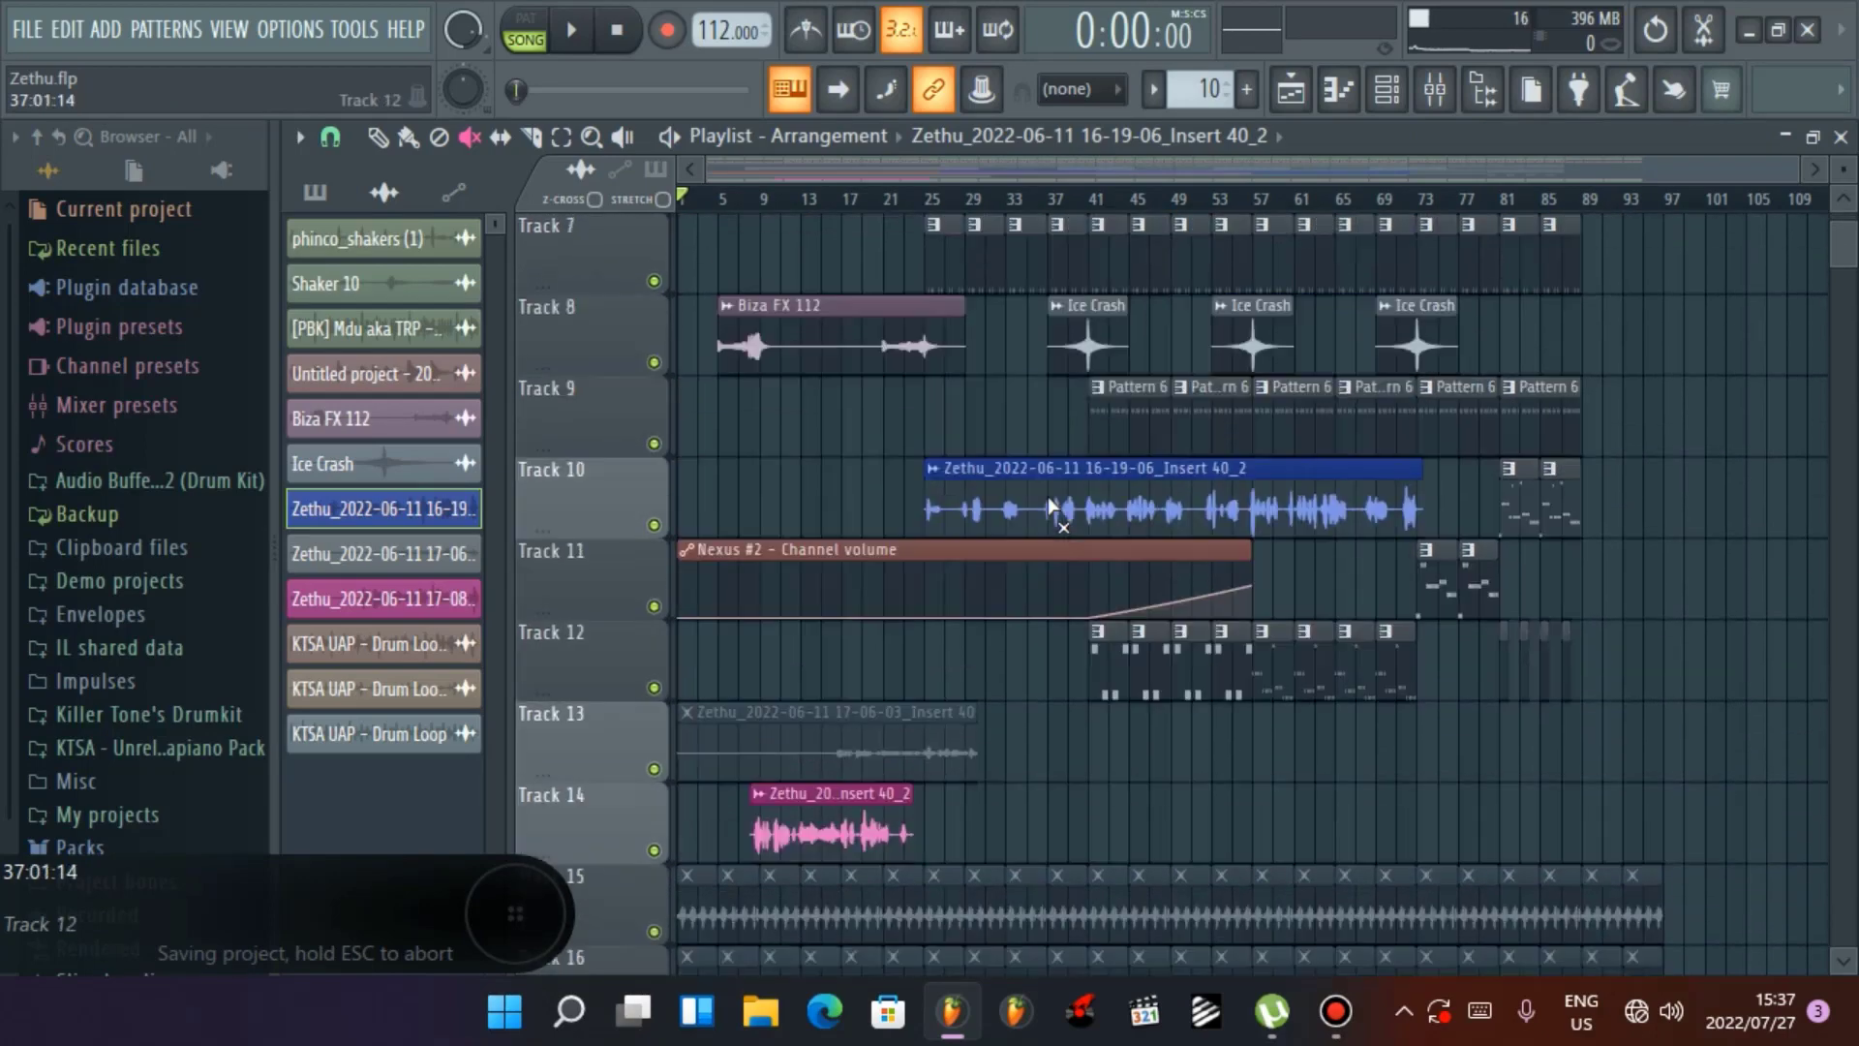
click(27, 29)
click(59, 160)
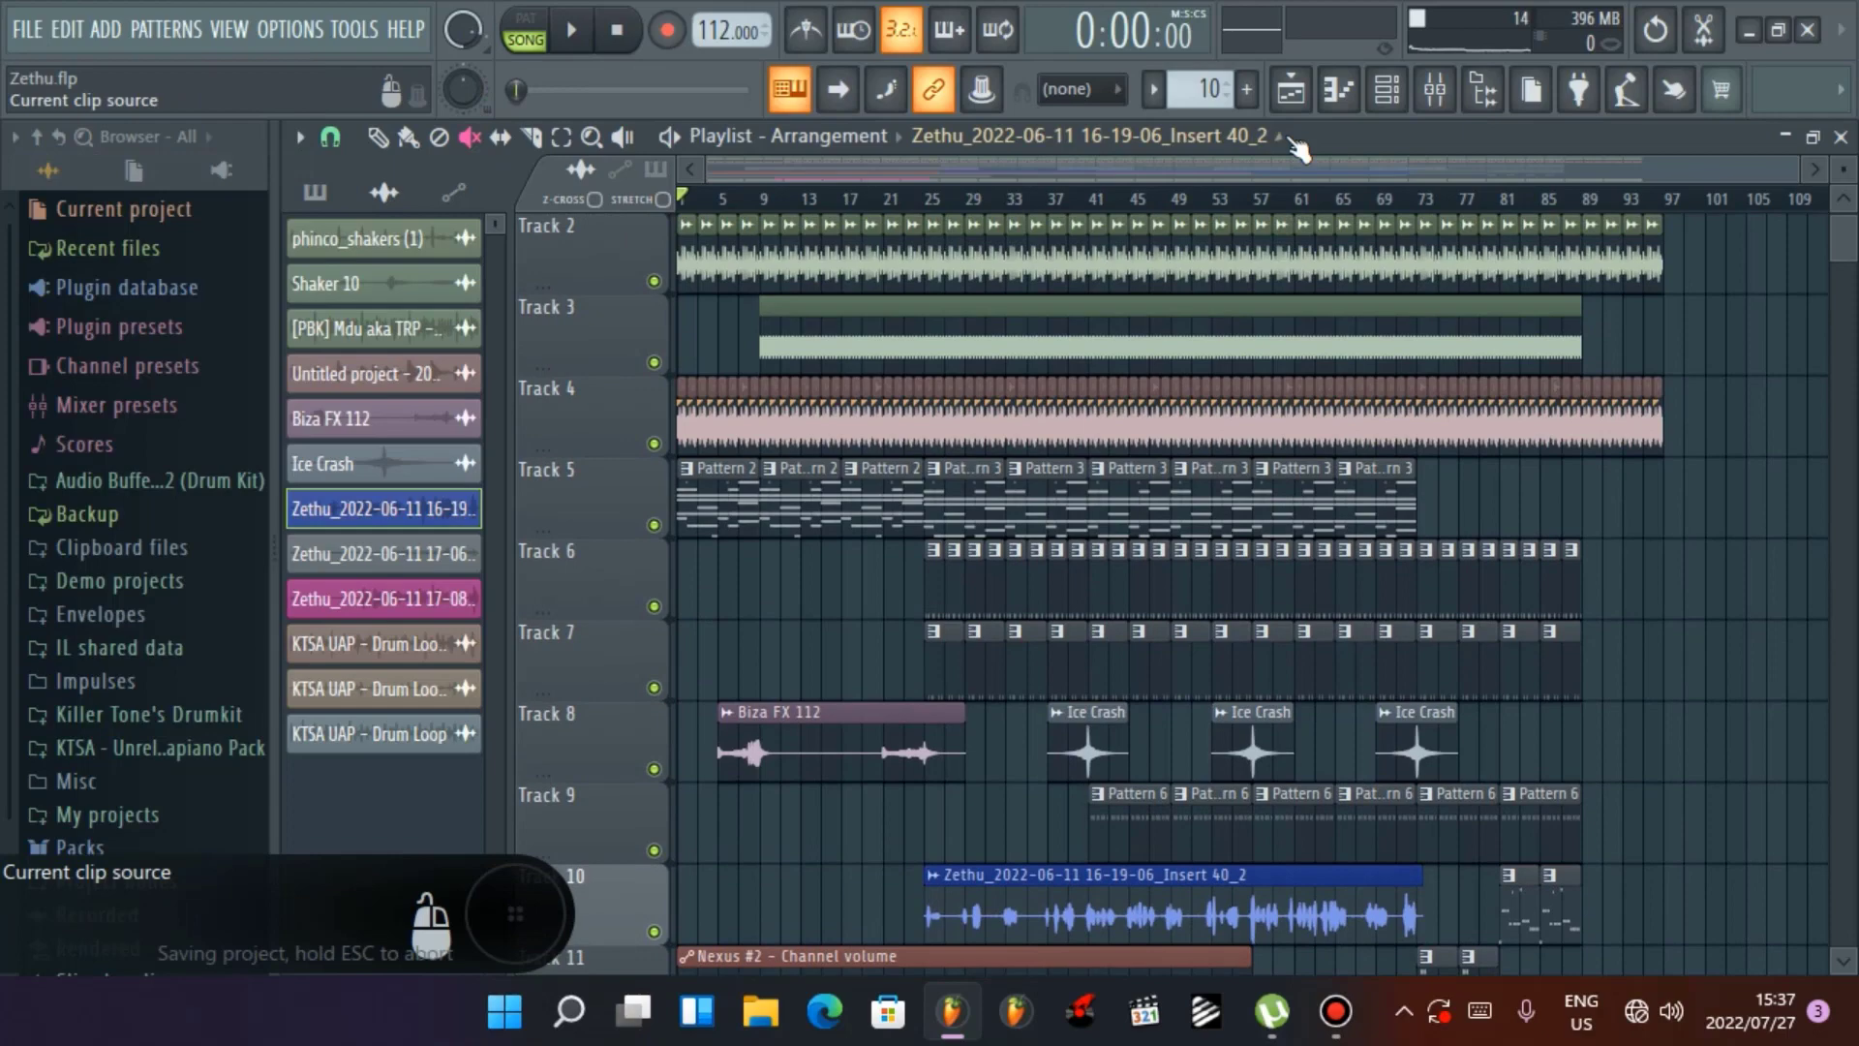
Select pattern 1, view its steps in the channel rack and return to the playlist
click(1400, 95)
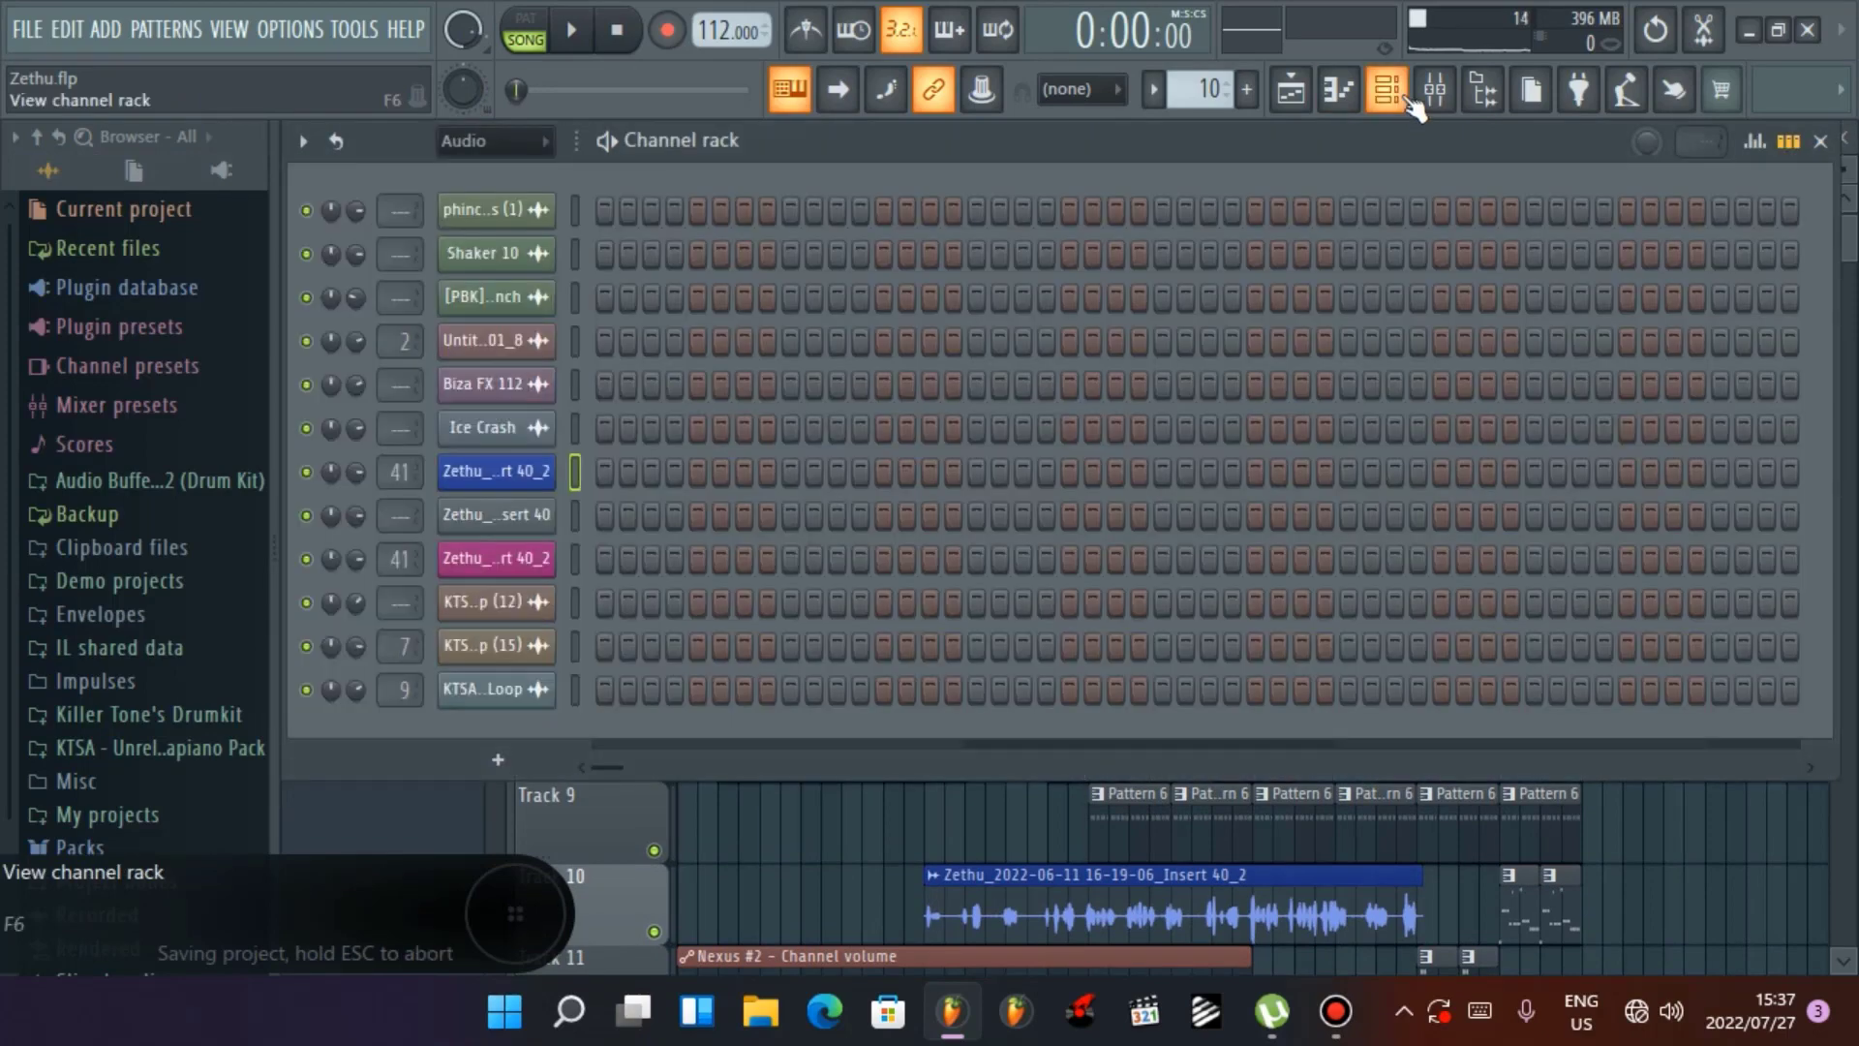
drag(1174, 93, 1175, 145)
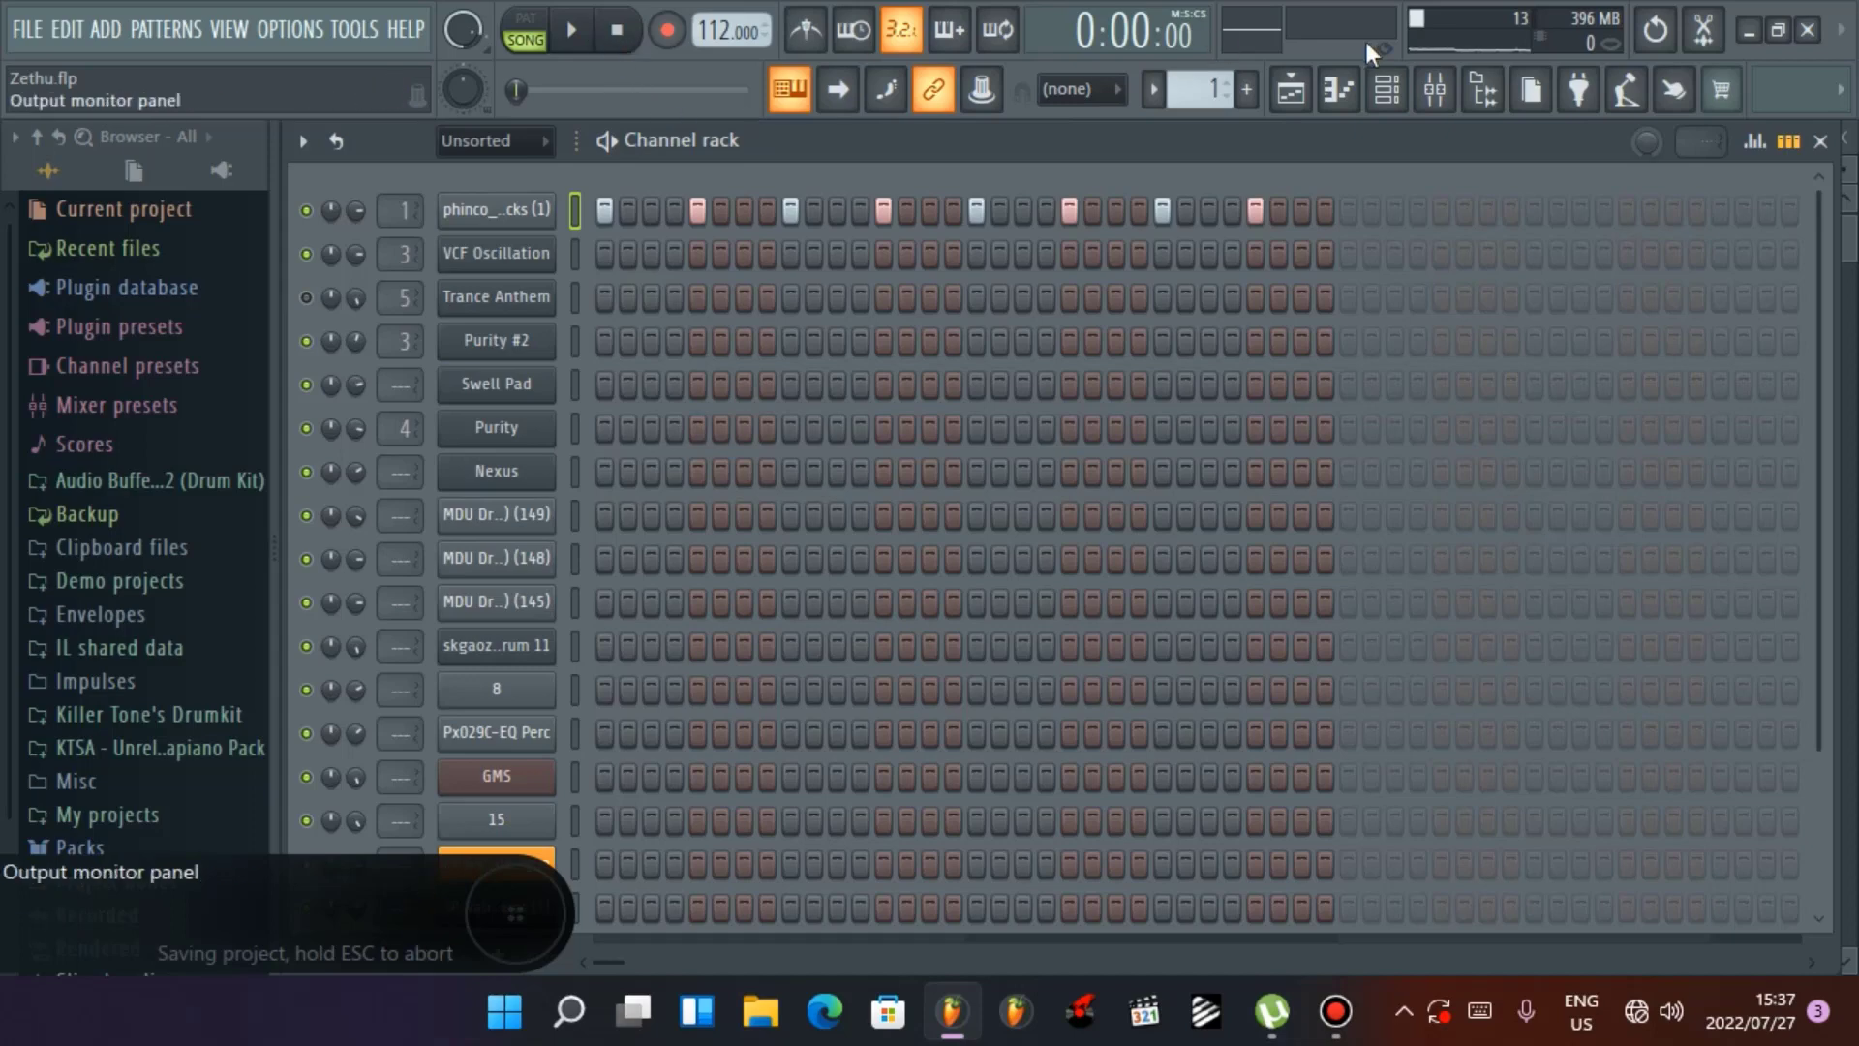
click(1290, 89)
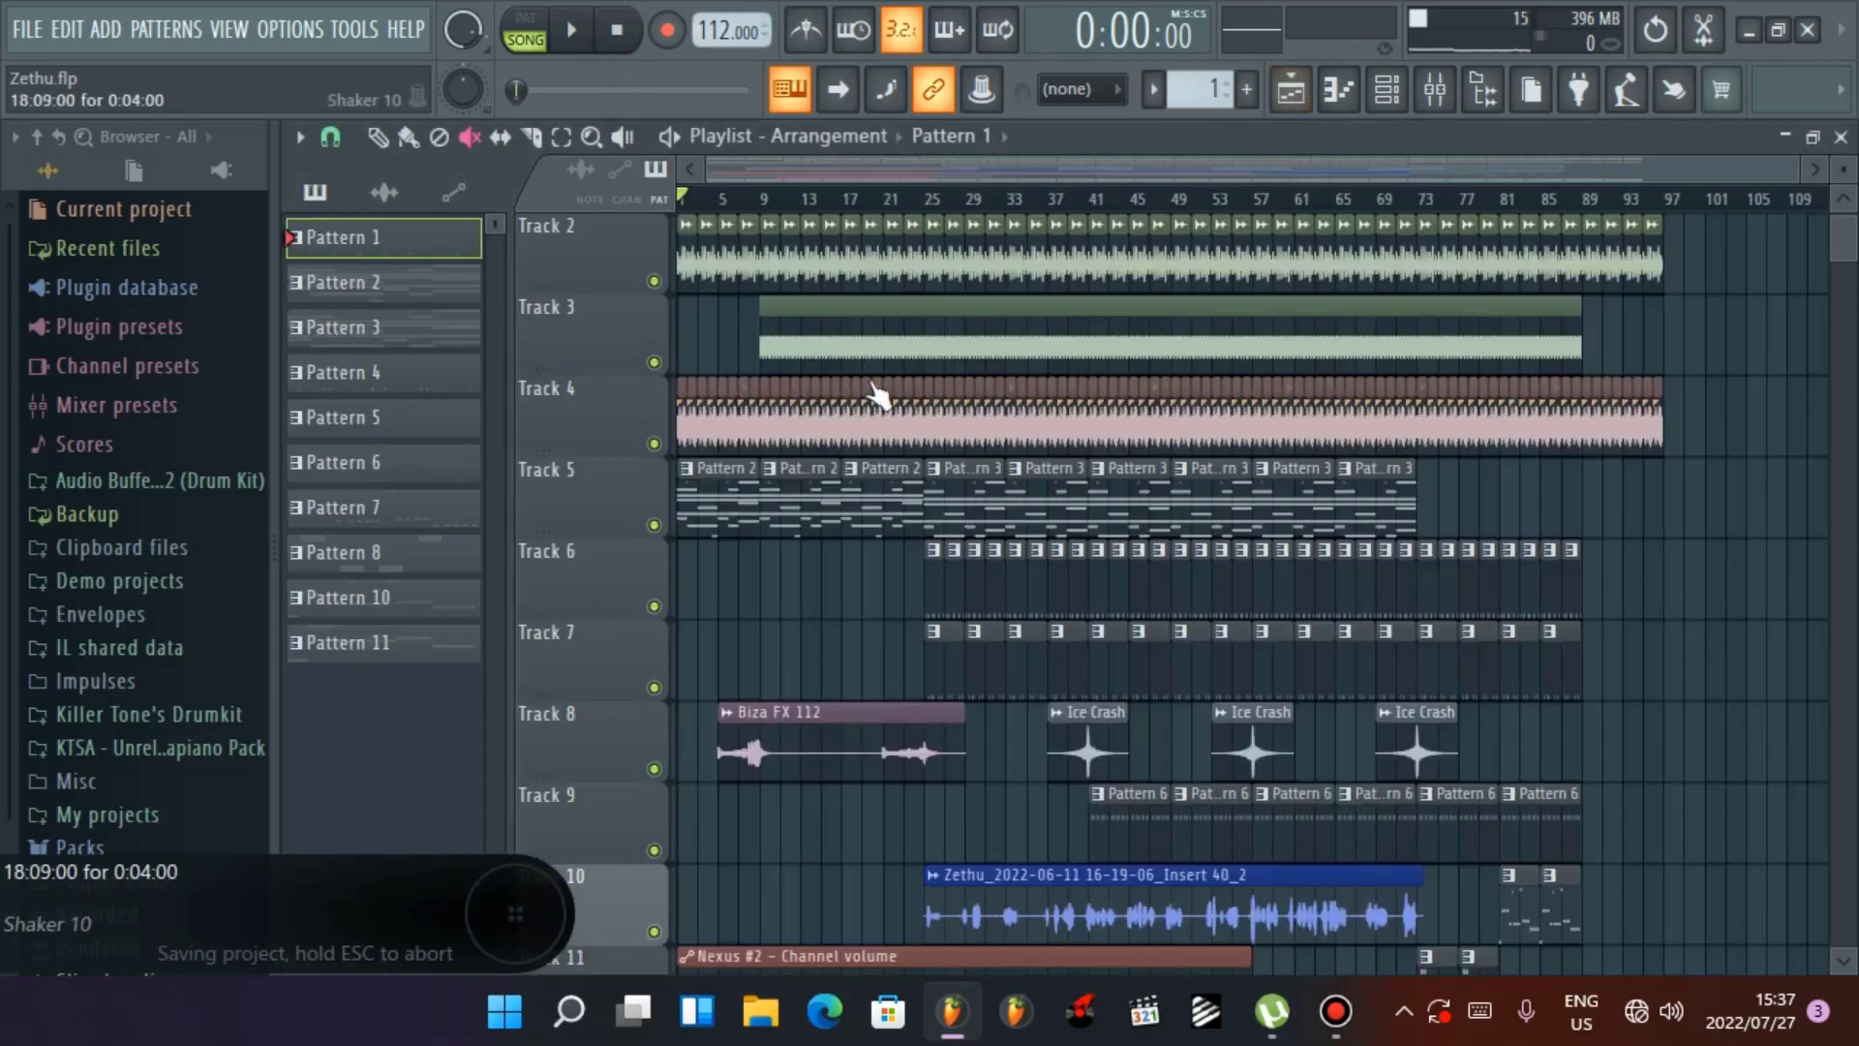
Solo playlist track 4, start playback, and set the audio input of mixer insert 40 to none
right_click(653, 443)
key(space)
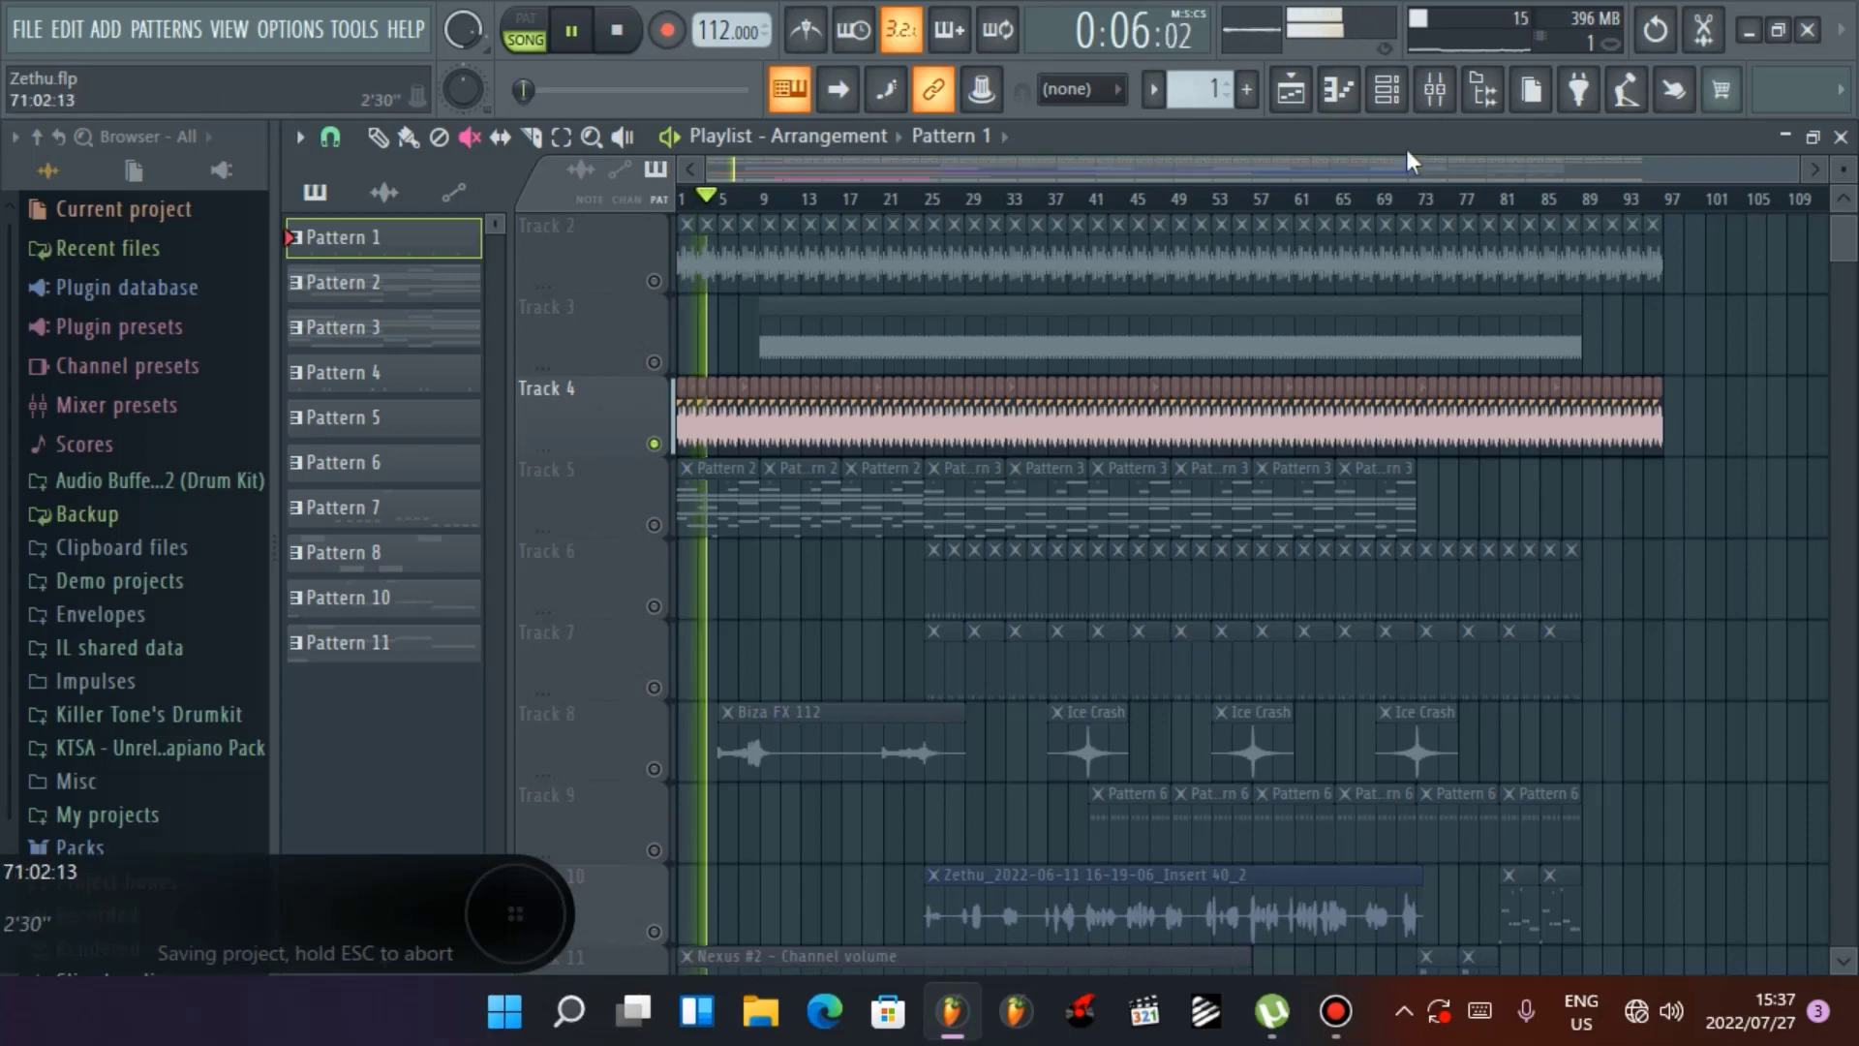
click(1435, 89)
click(634, 273)
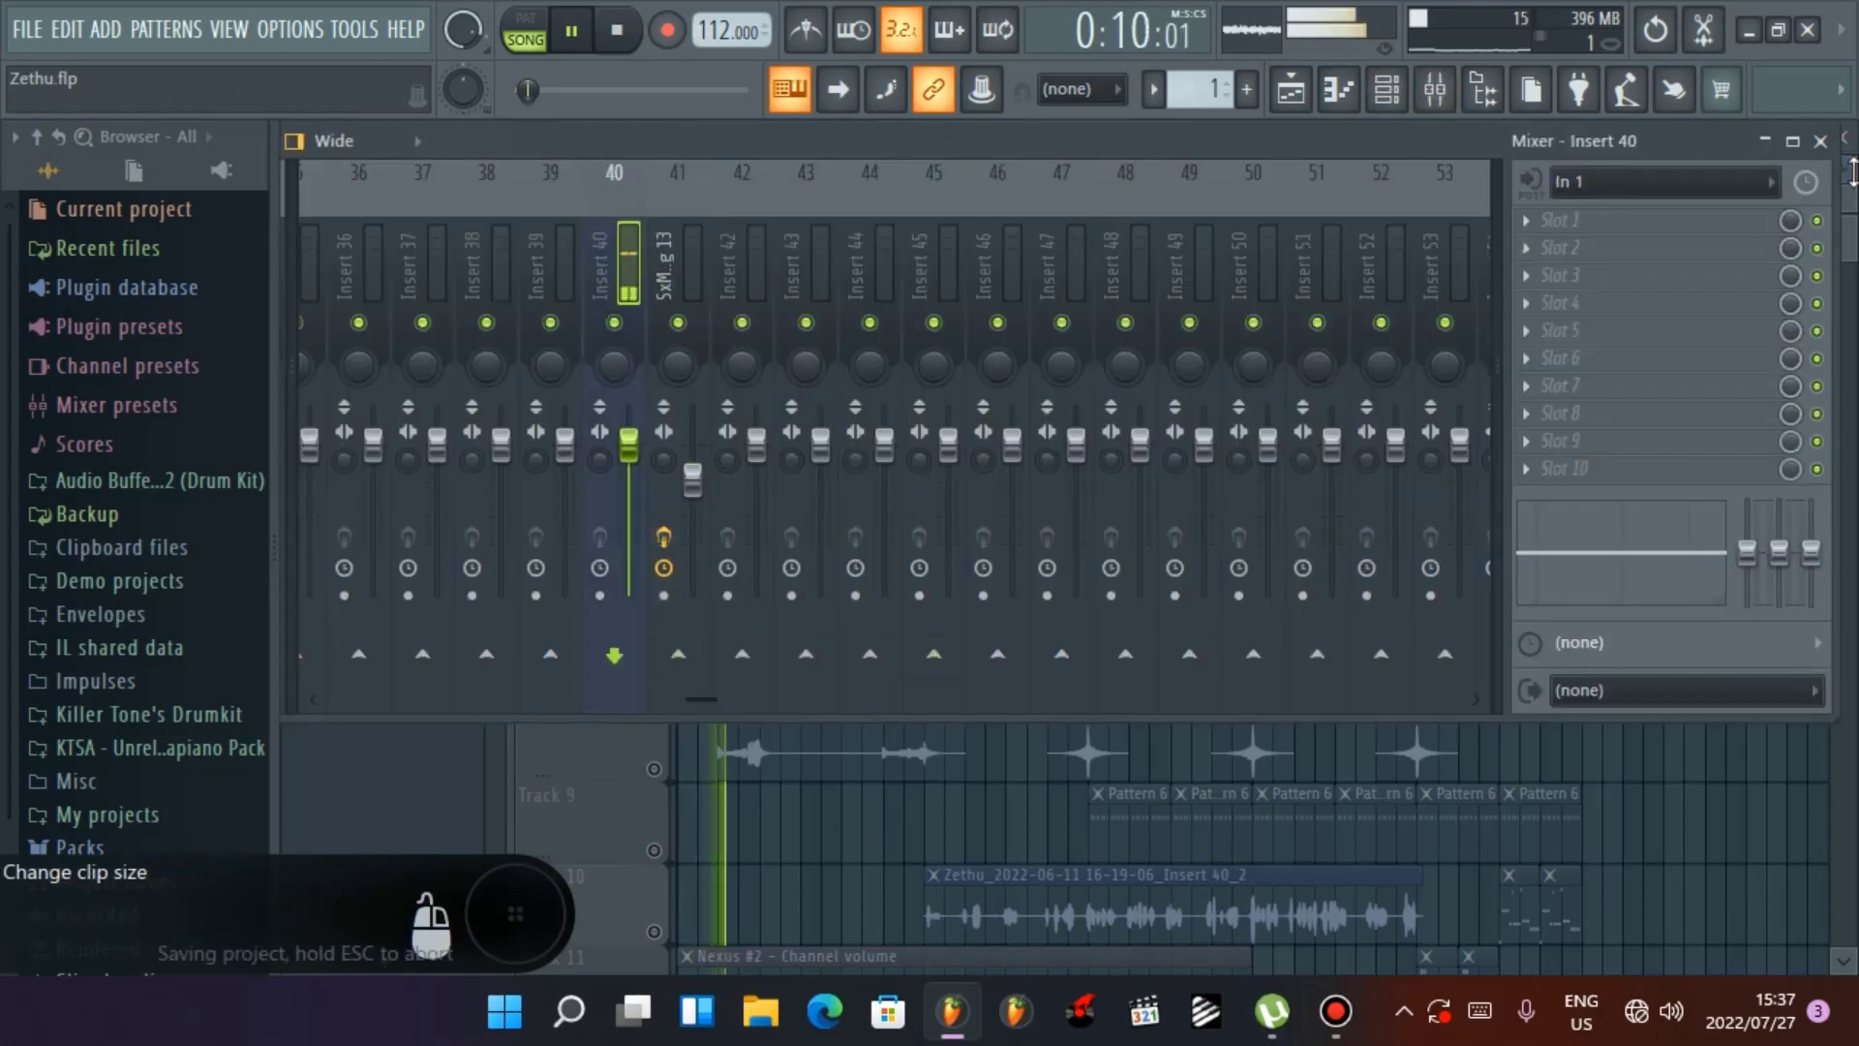
click(1681, 184)
click(1588, 352)
key(ctrl+s)
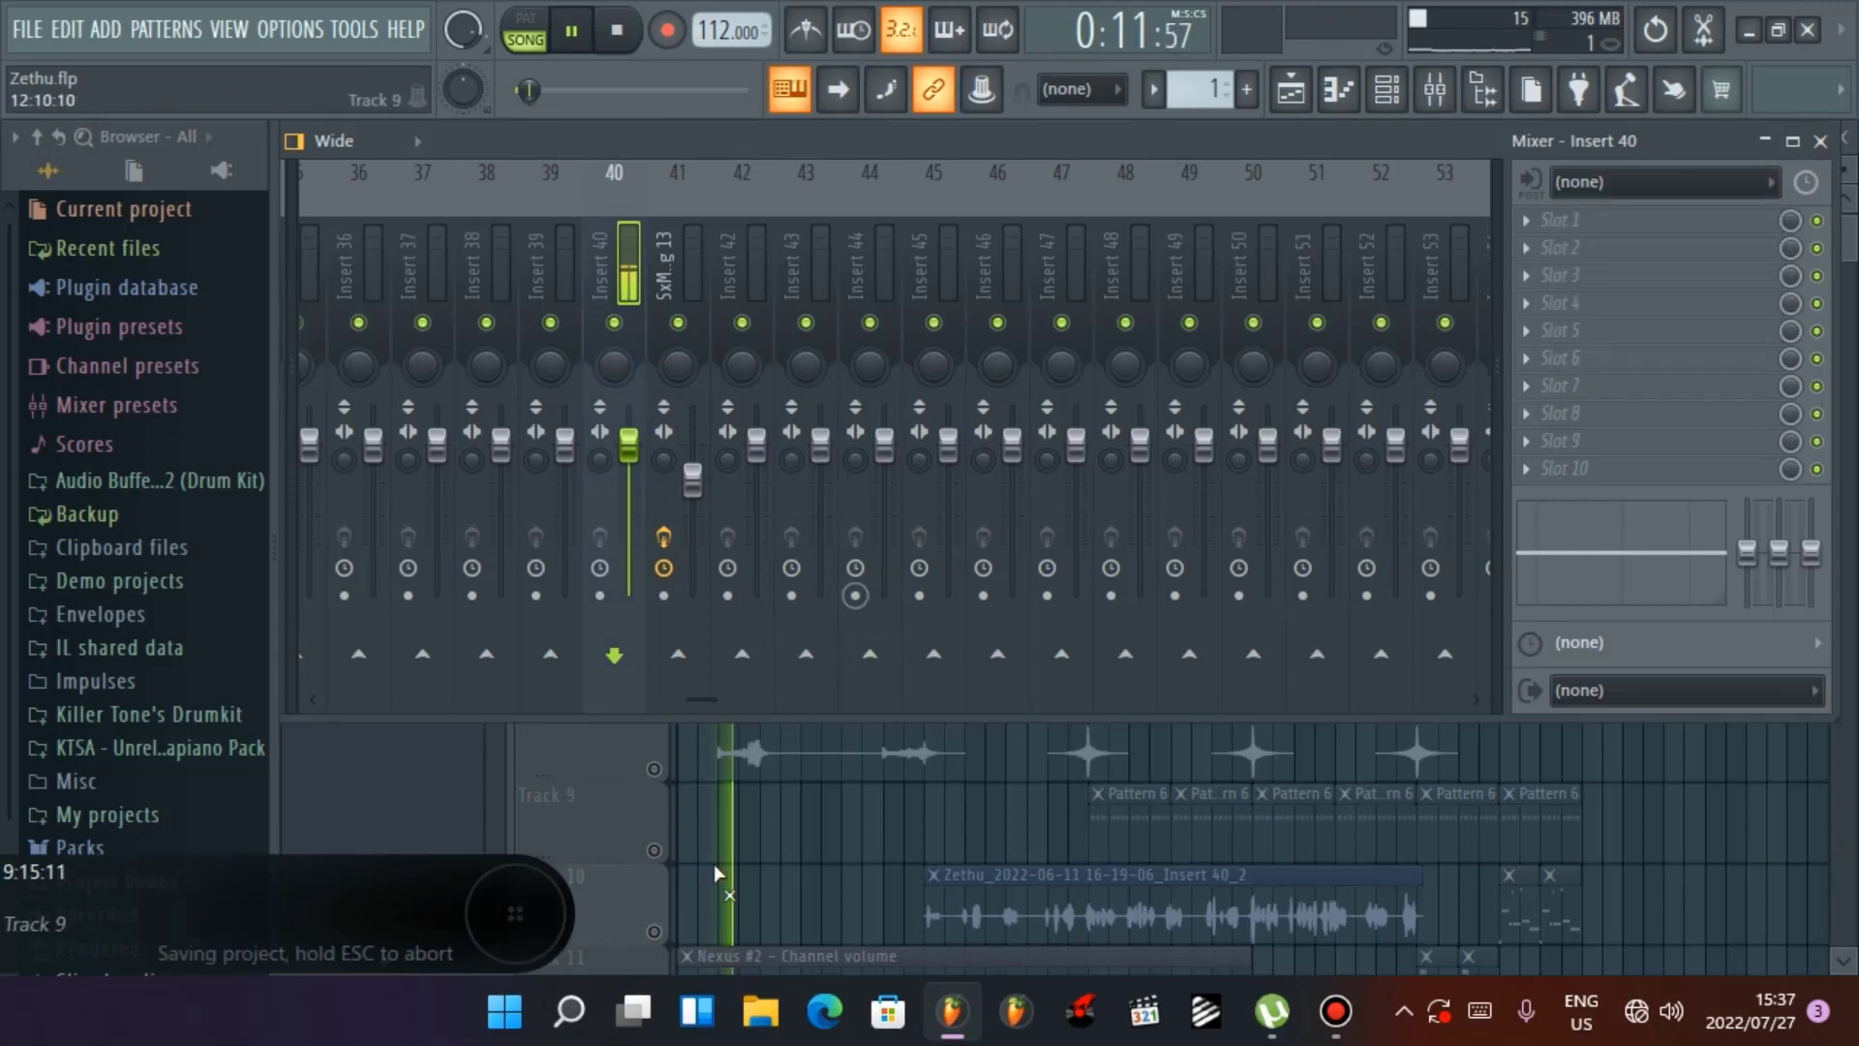
In Fruity Parametric EQ 2 on mixer insert 2, lower the band 1 high-pass cutoff to 110 Hz
drag(592, 698, 280, 707)
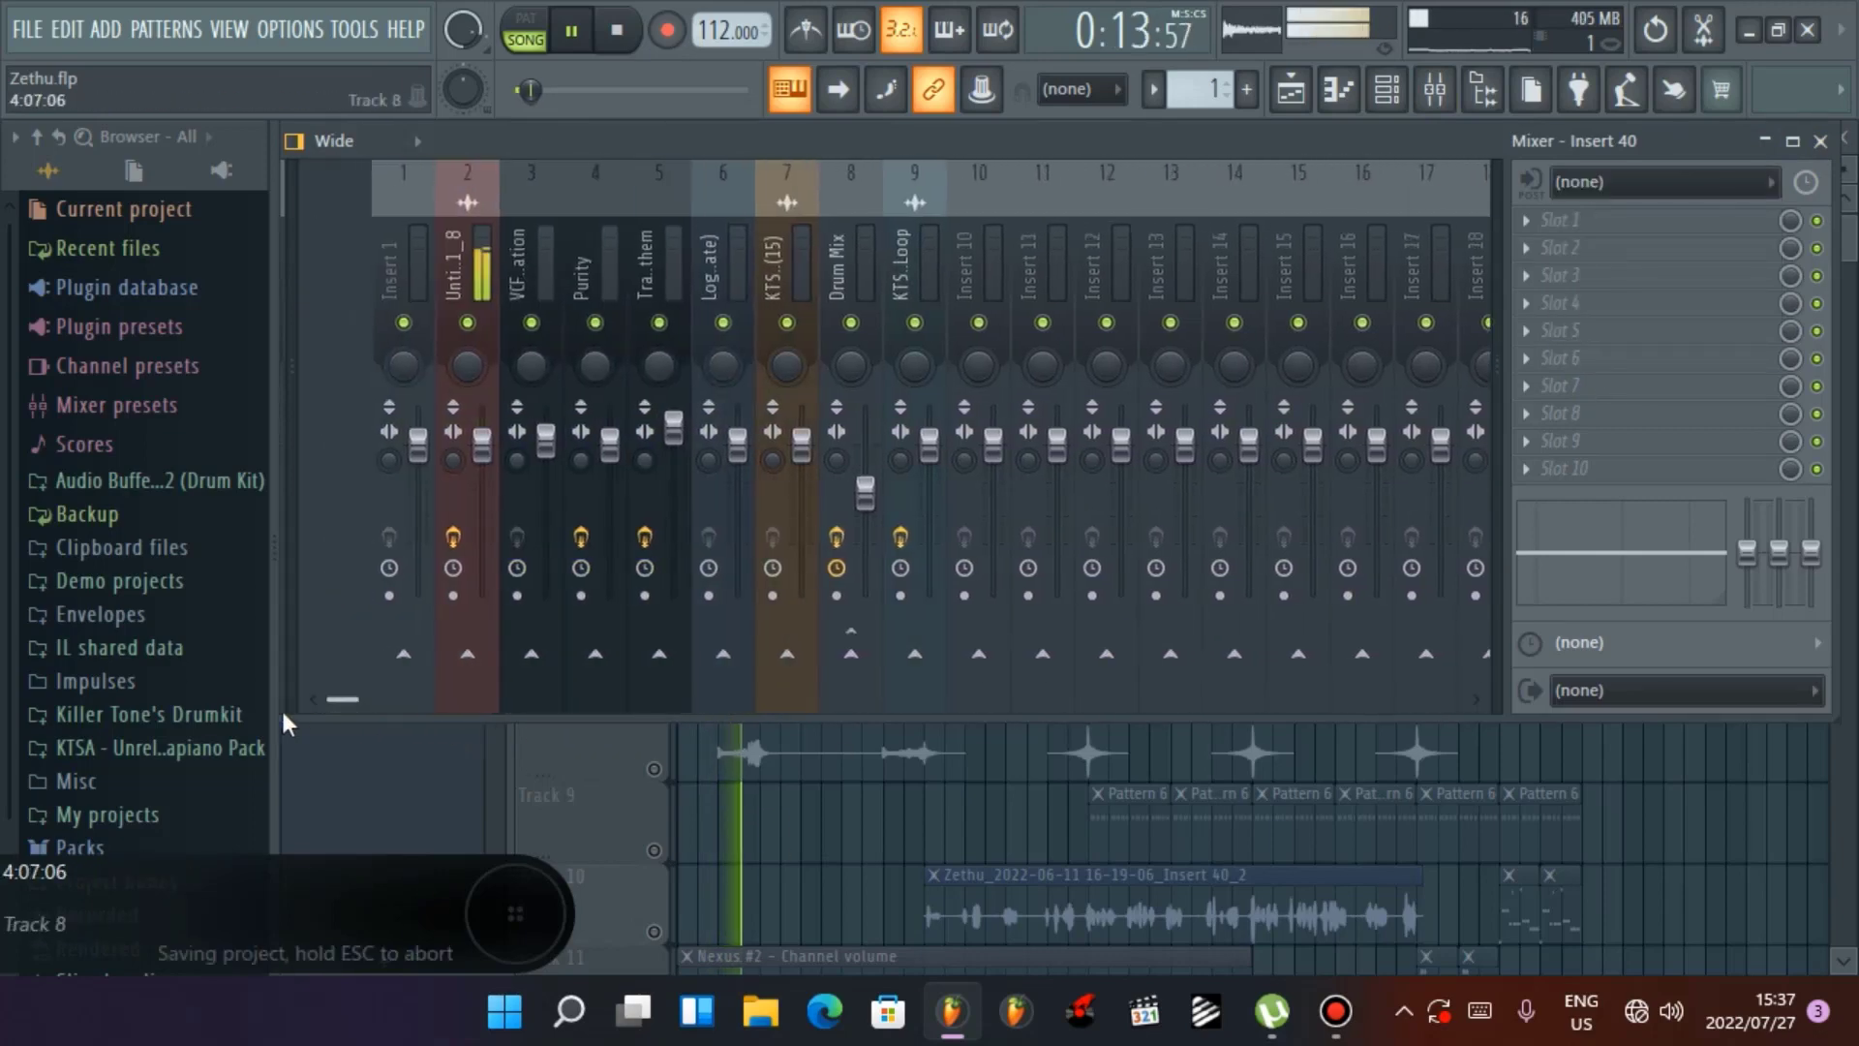
click(435, 276)
click(395, 271)
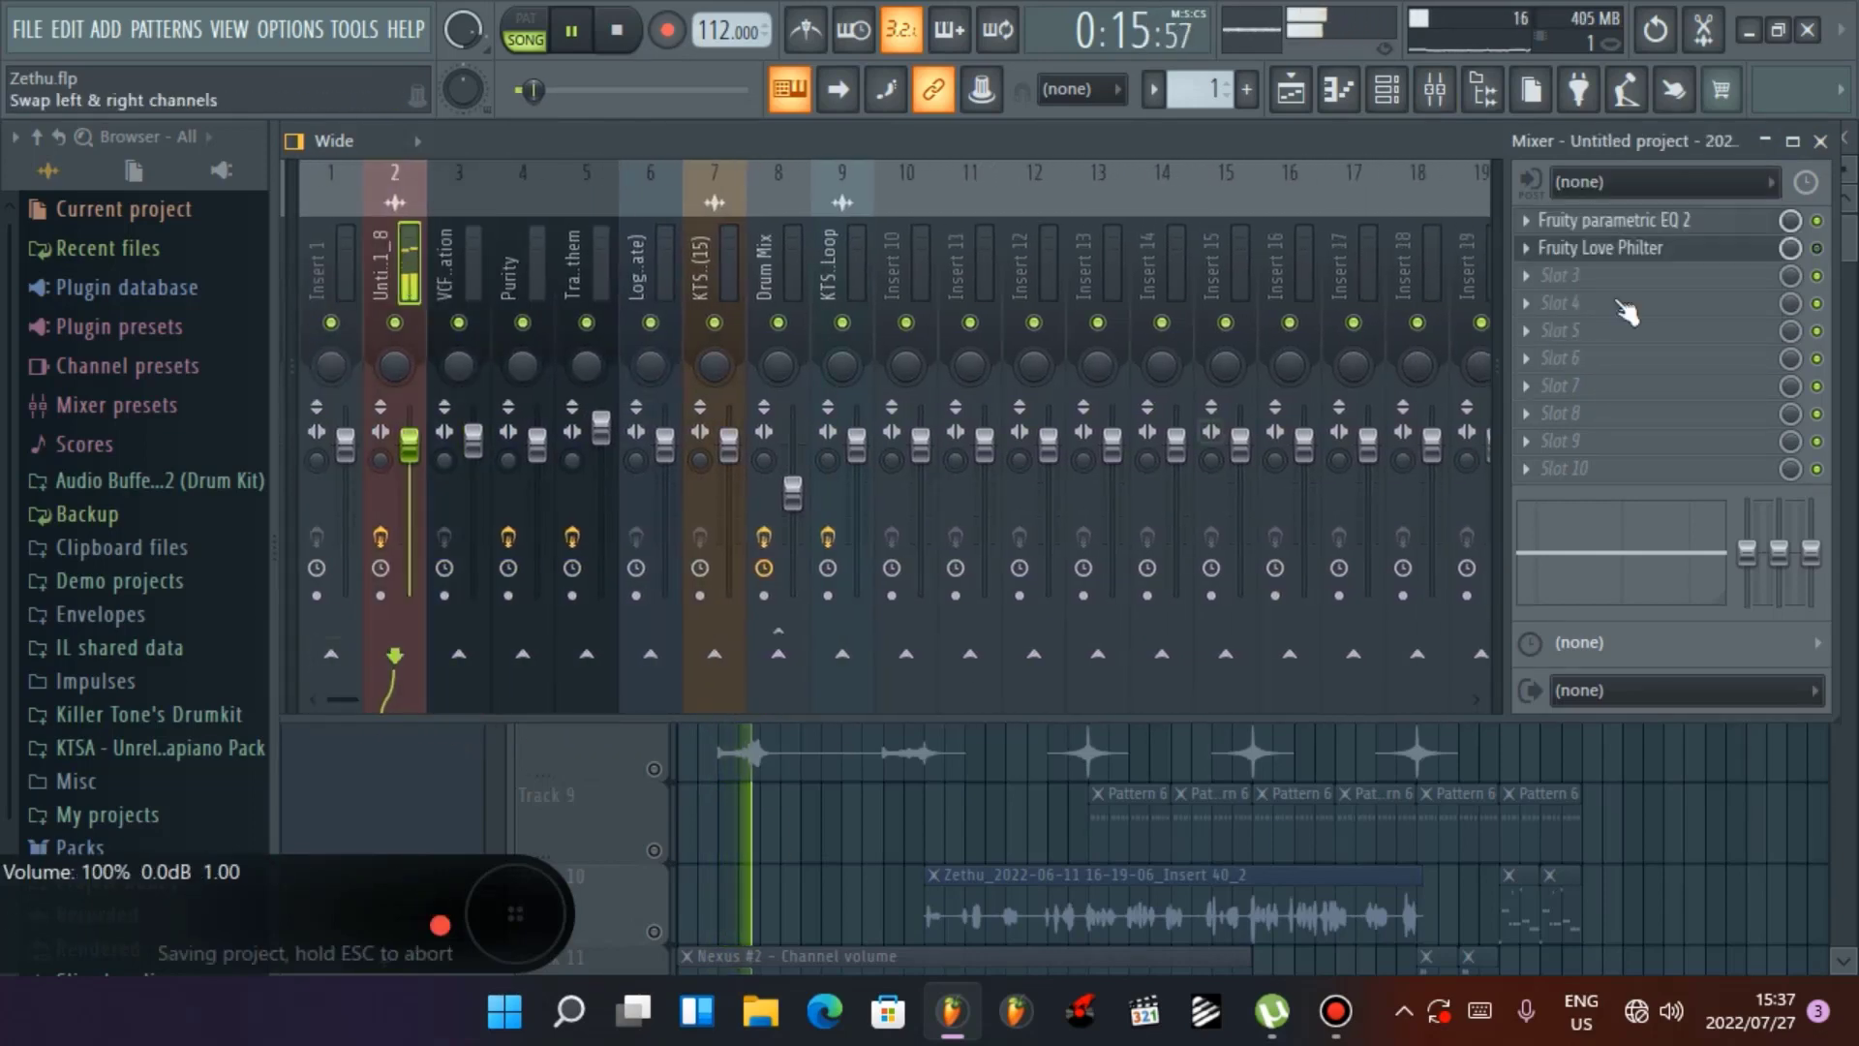
click(1690, 224)
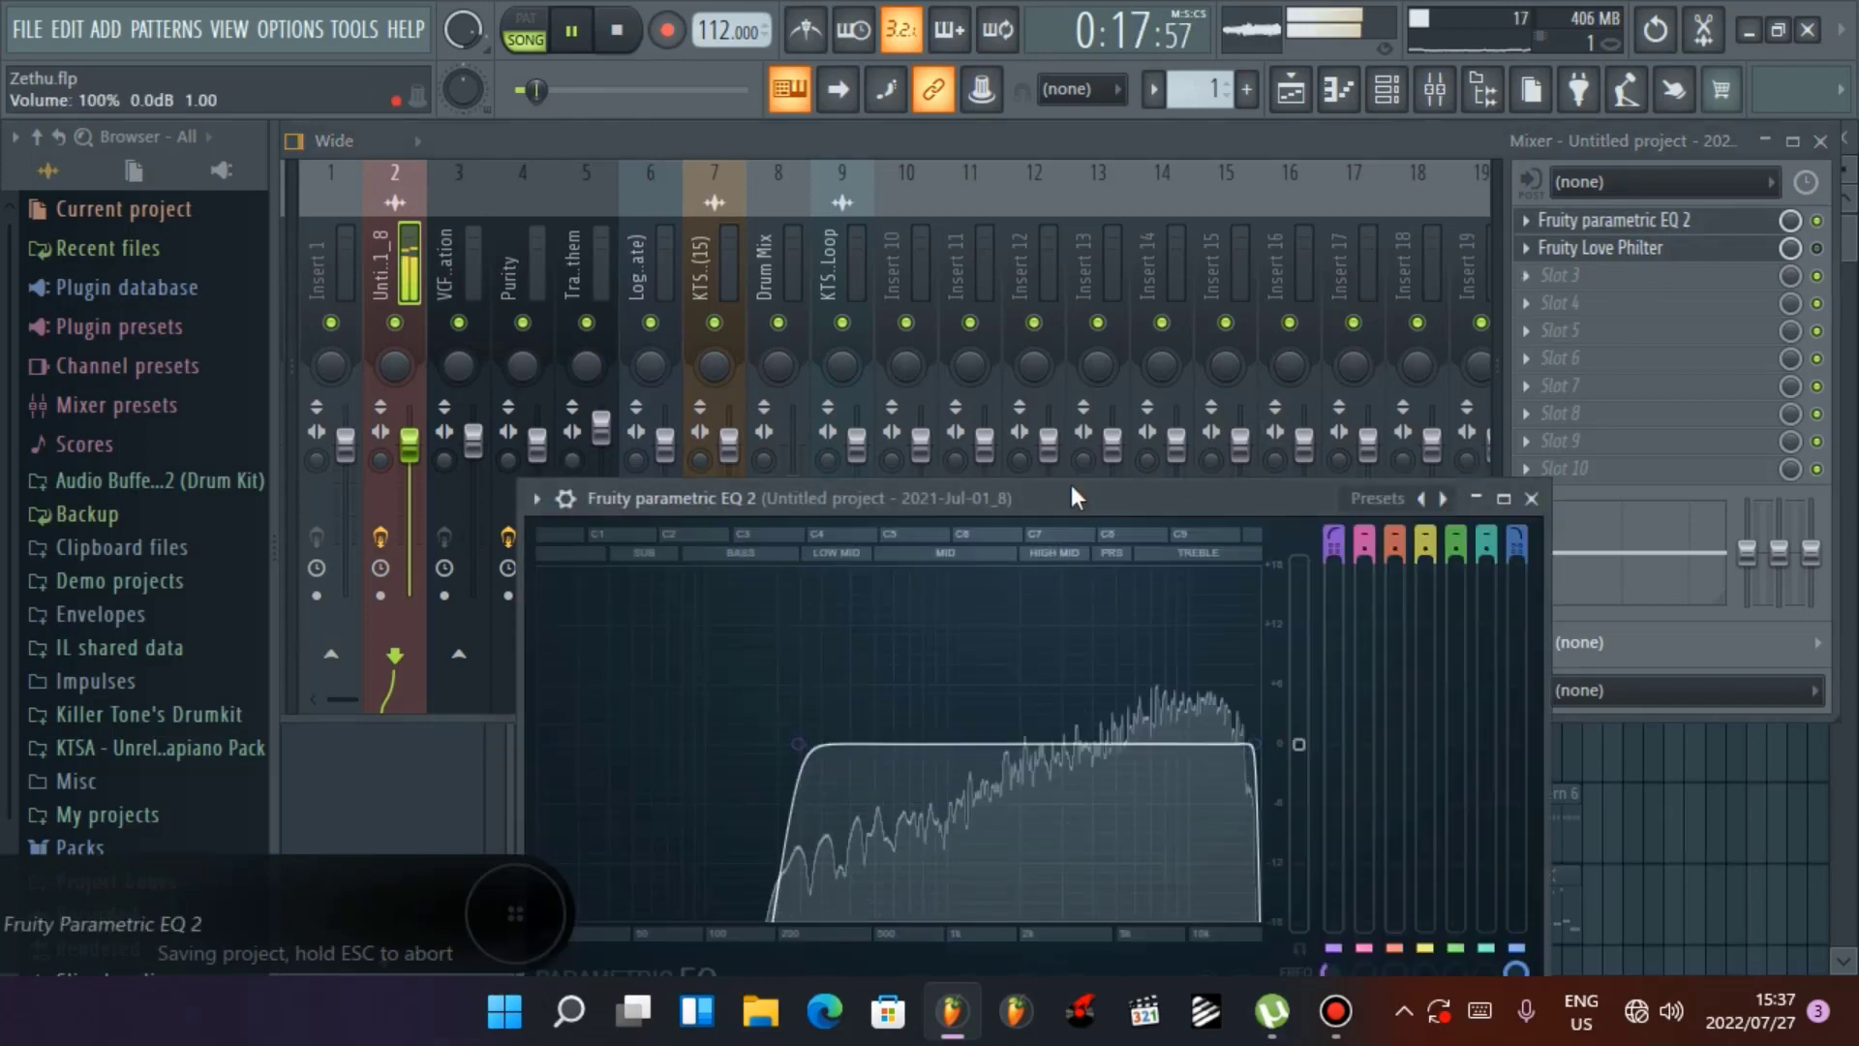
drag(1129, 469, 1101, 233)
drag(852, 472, 769, 471)
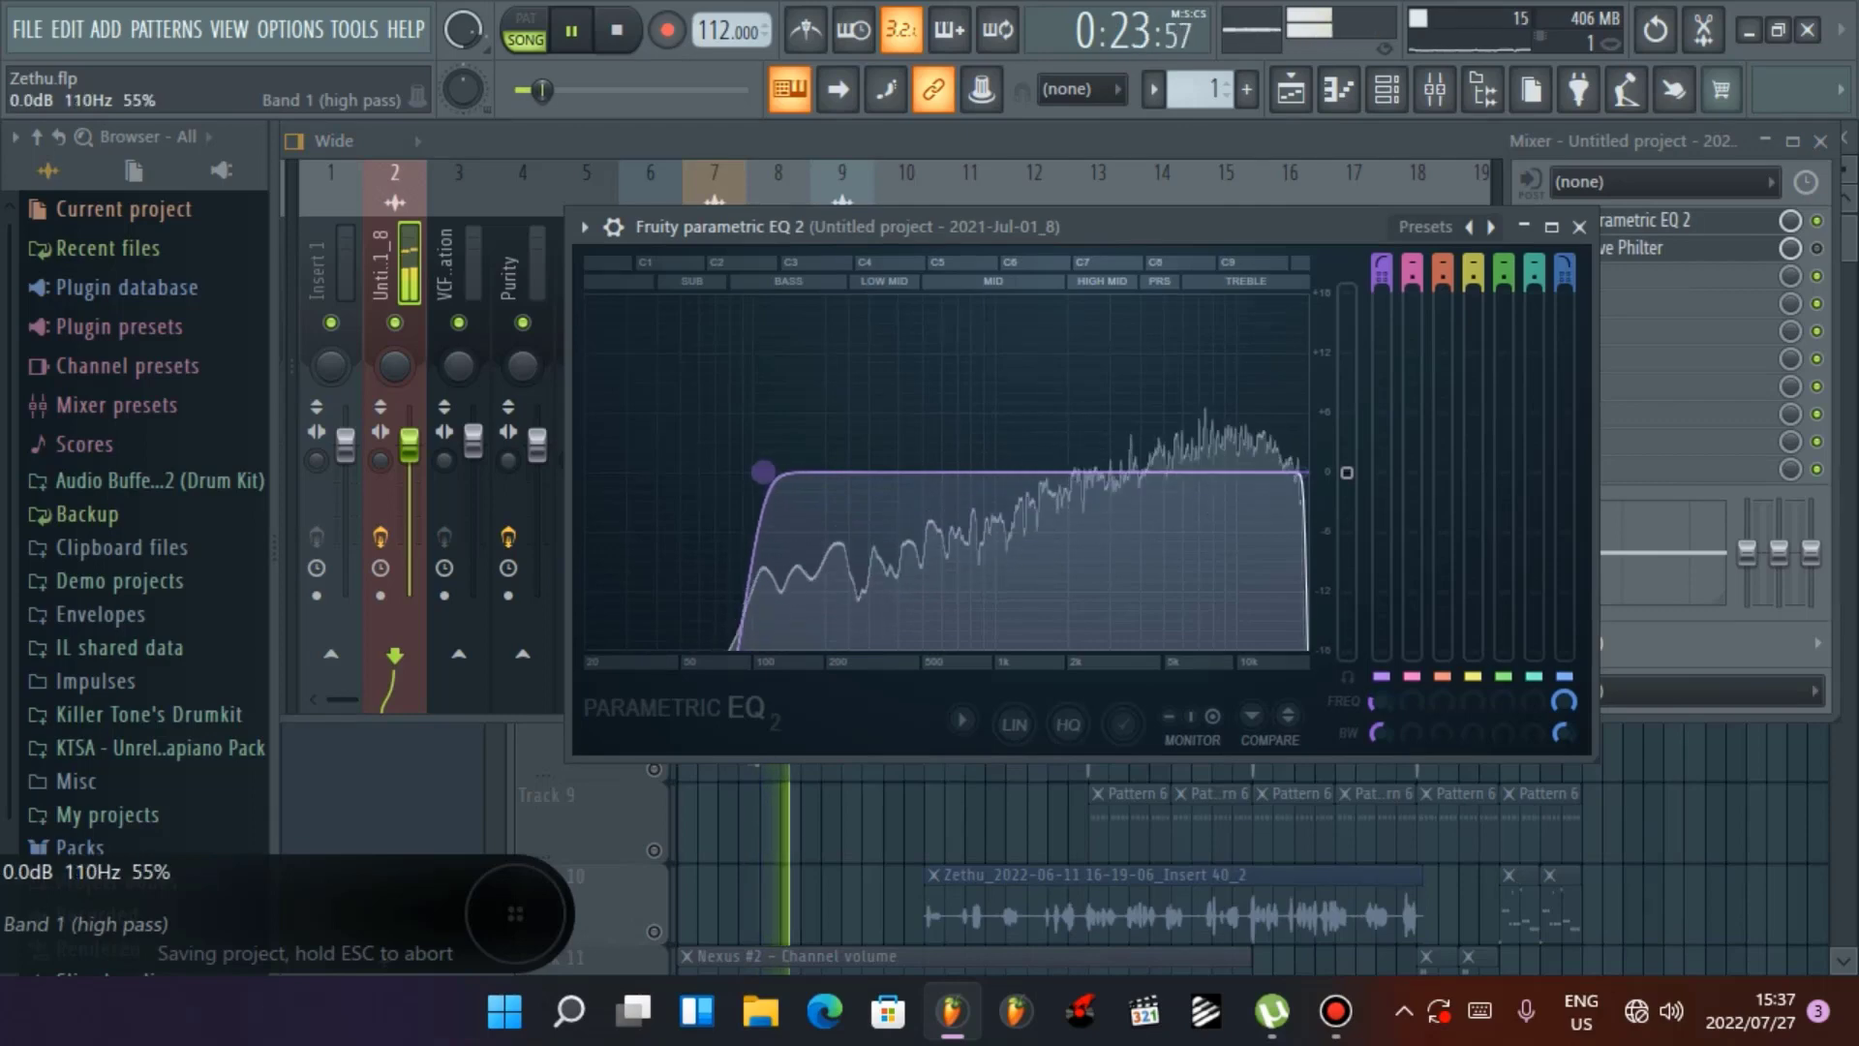
Compare insert 2 with its Parametric EQ 2 bypassed and active, and return to the stopped playlist
click(1579, 229)
click(1636, 221)
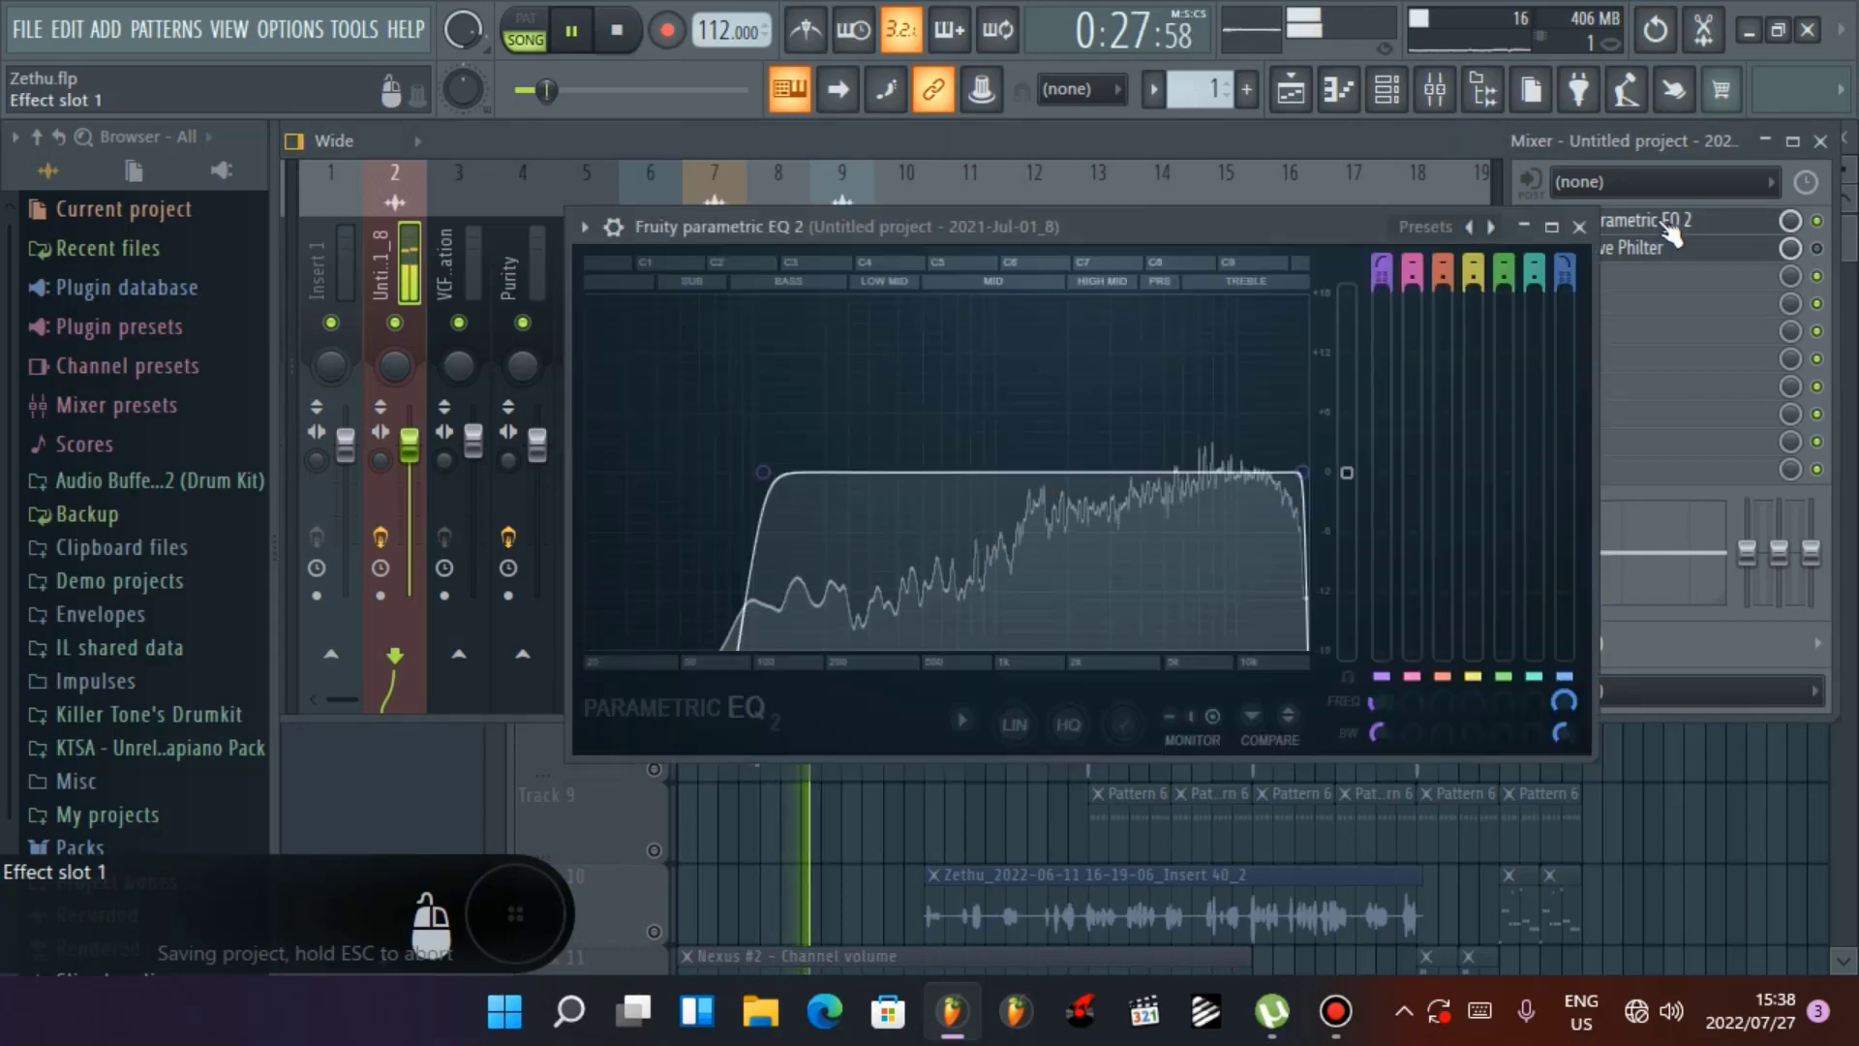
click(1579, 227)
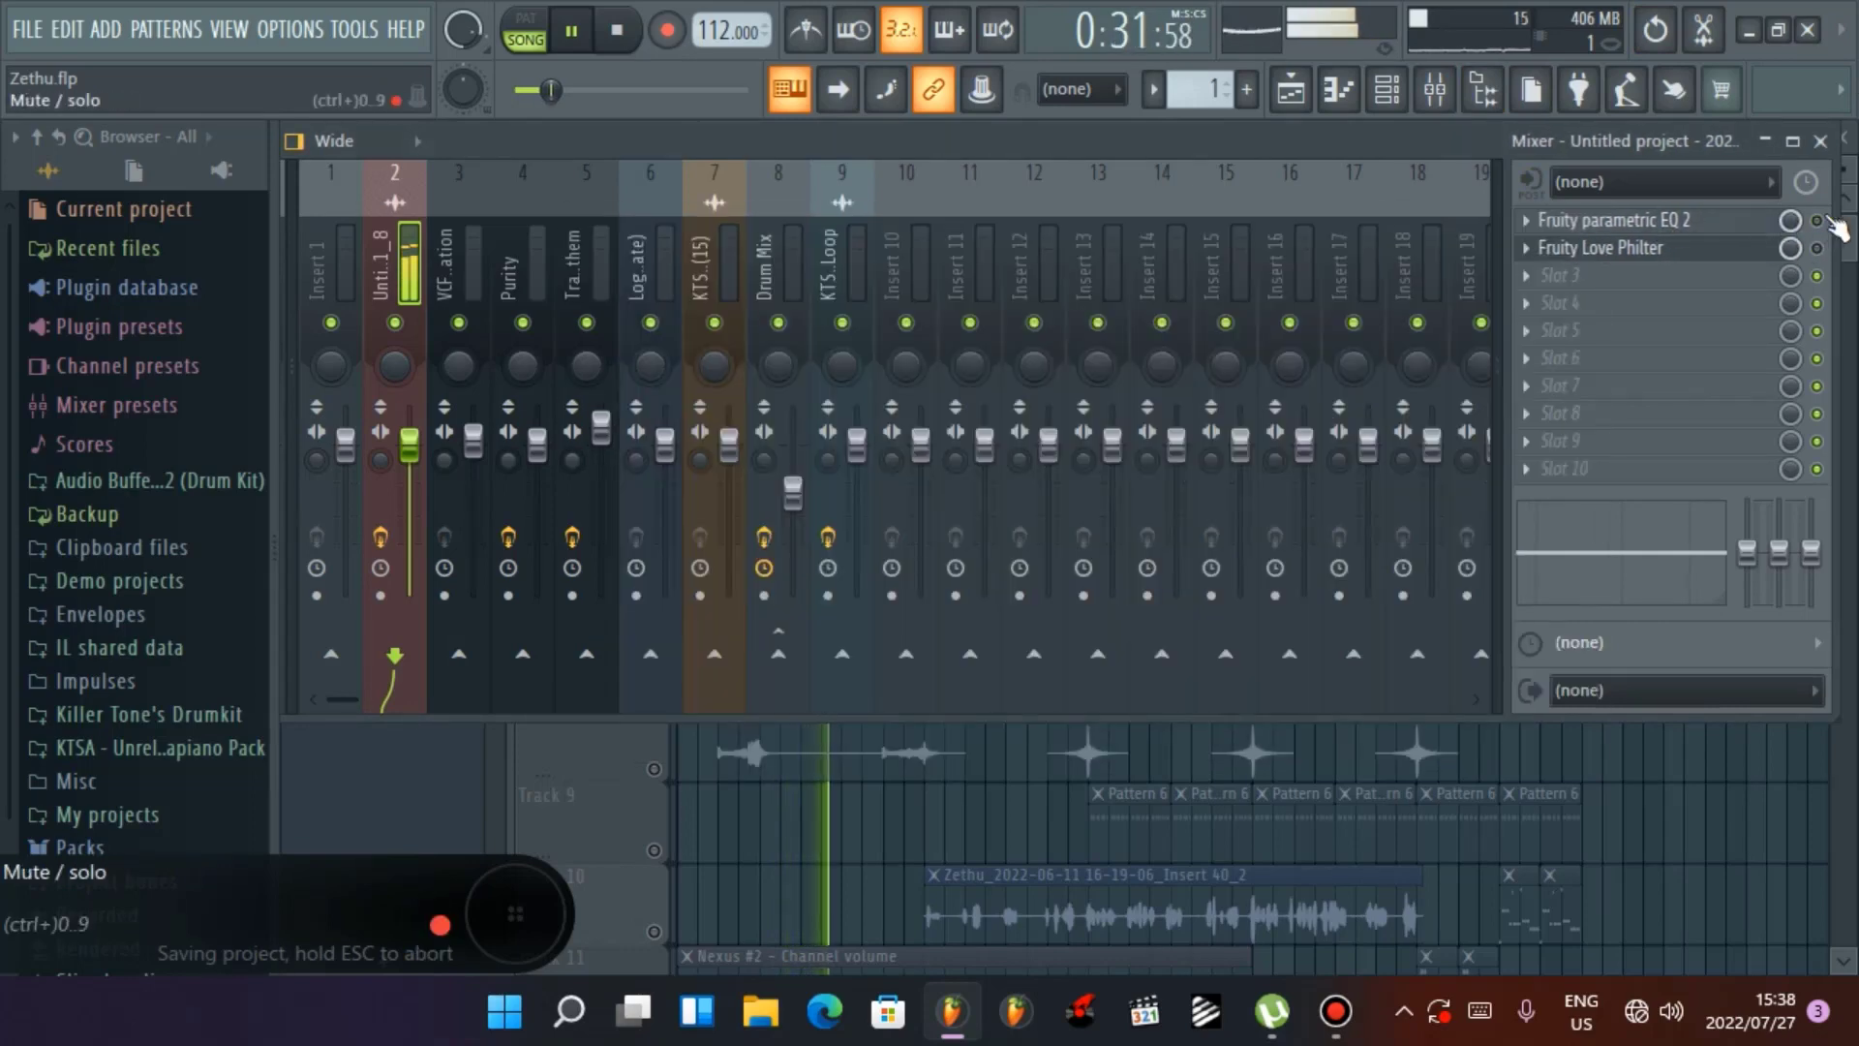
click(1658, 222)
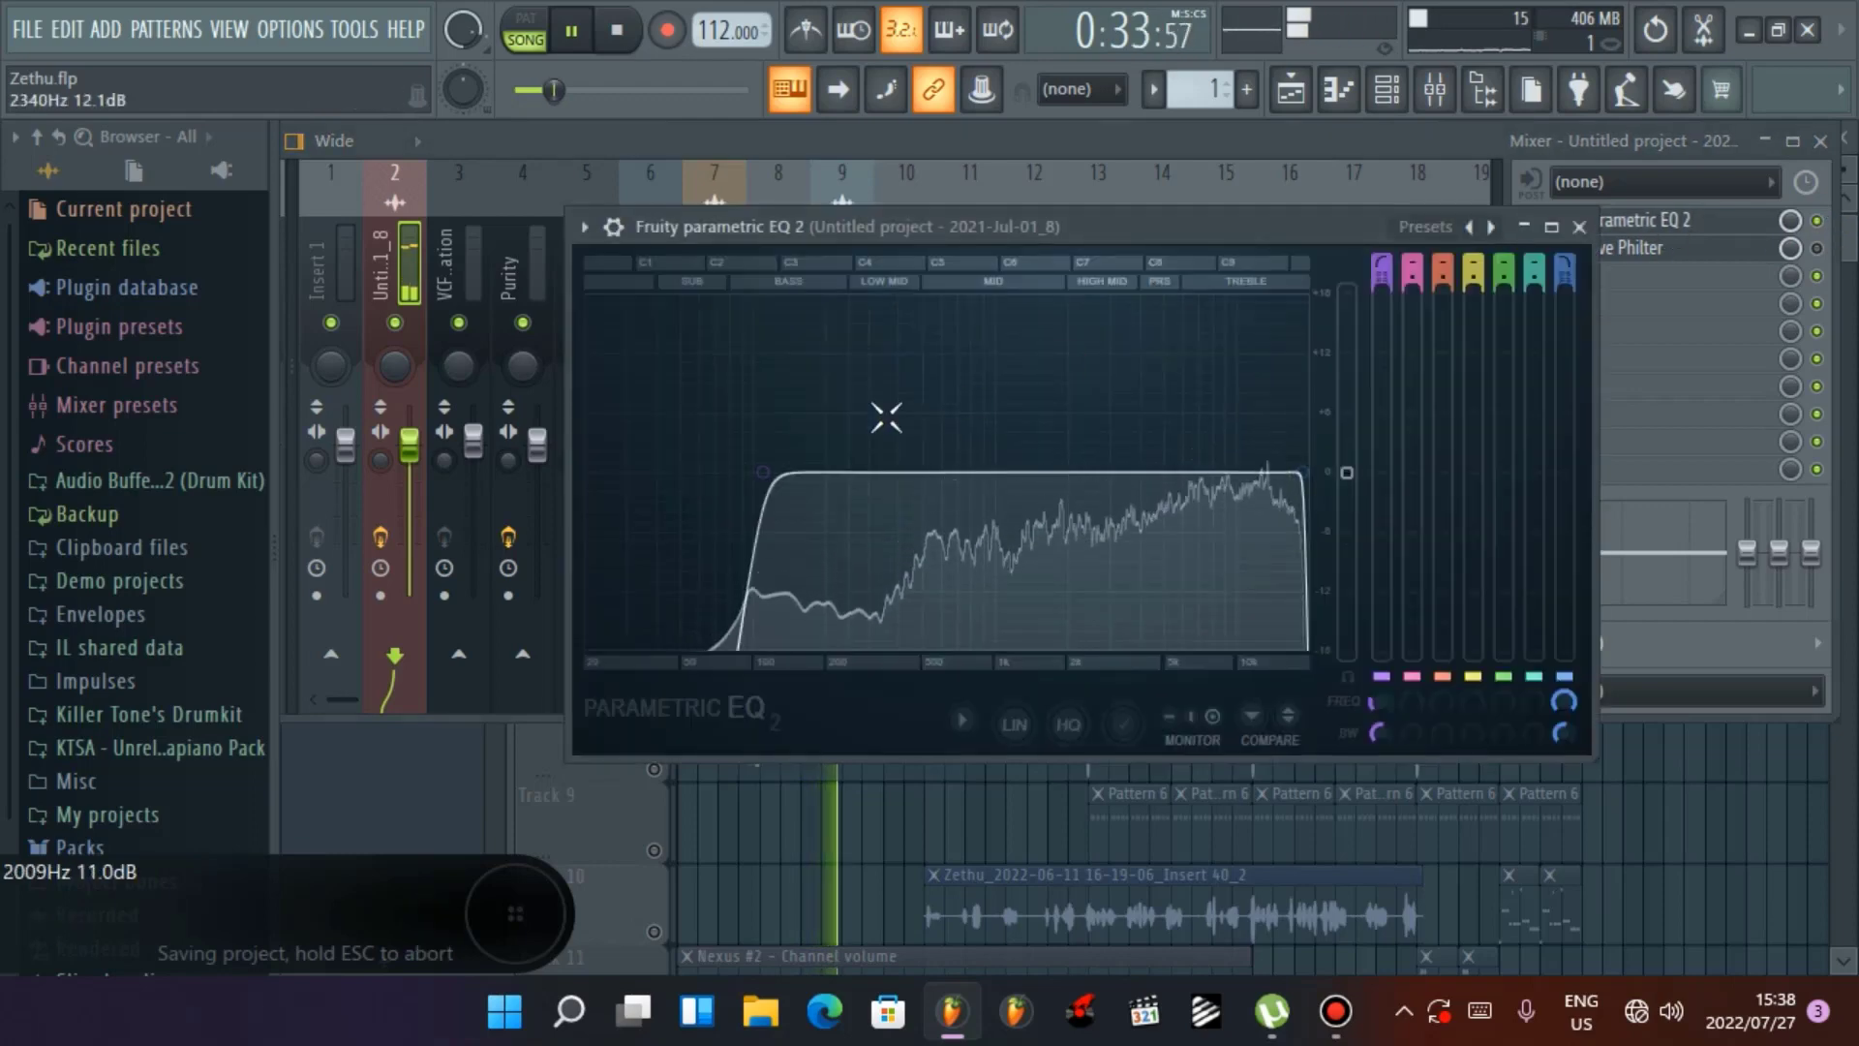
click(1579, 227)
click(1820, 140)
key(space)
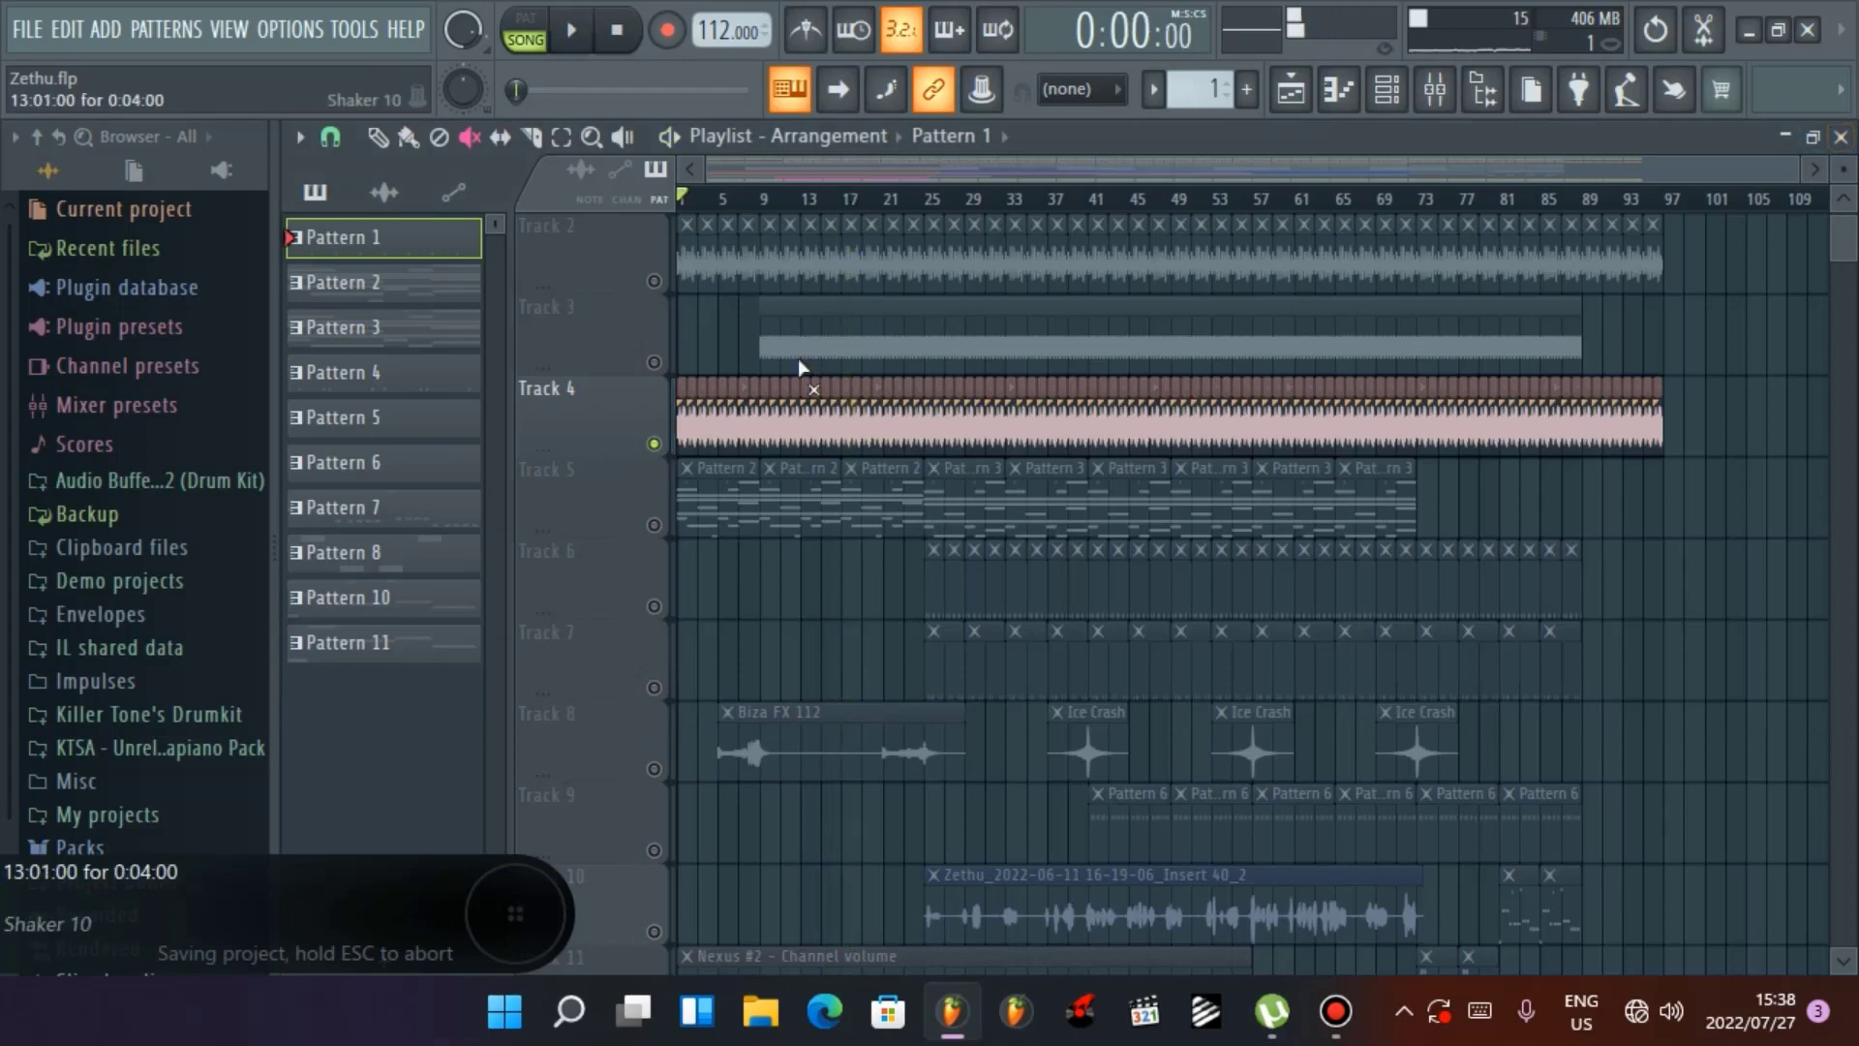
Unmute playlist track 2 and play it together with track 4 from the start
click(654, 281)
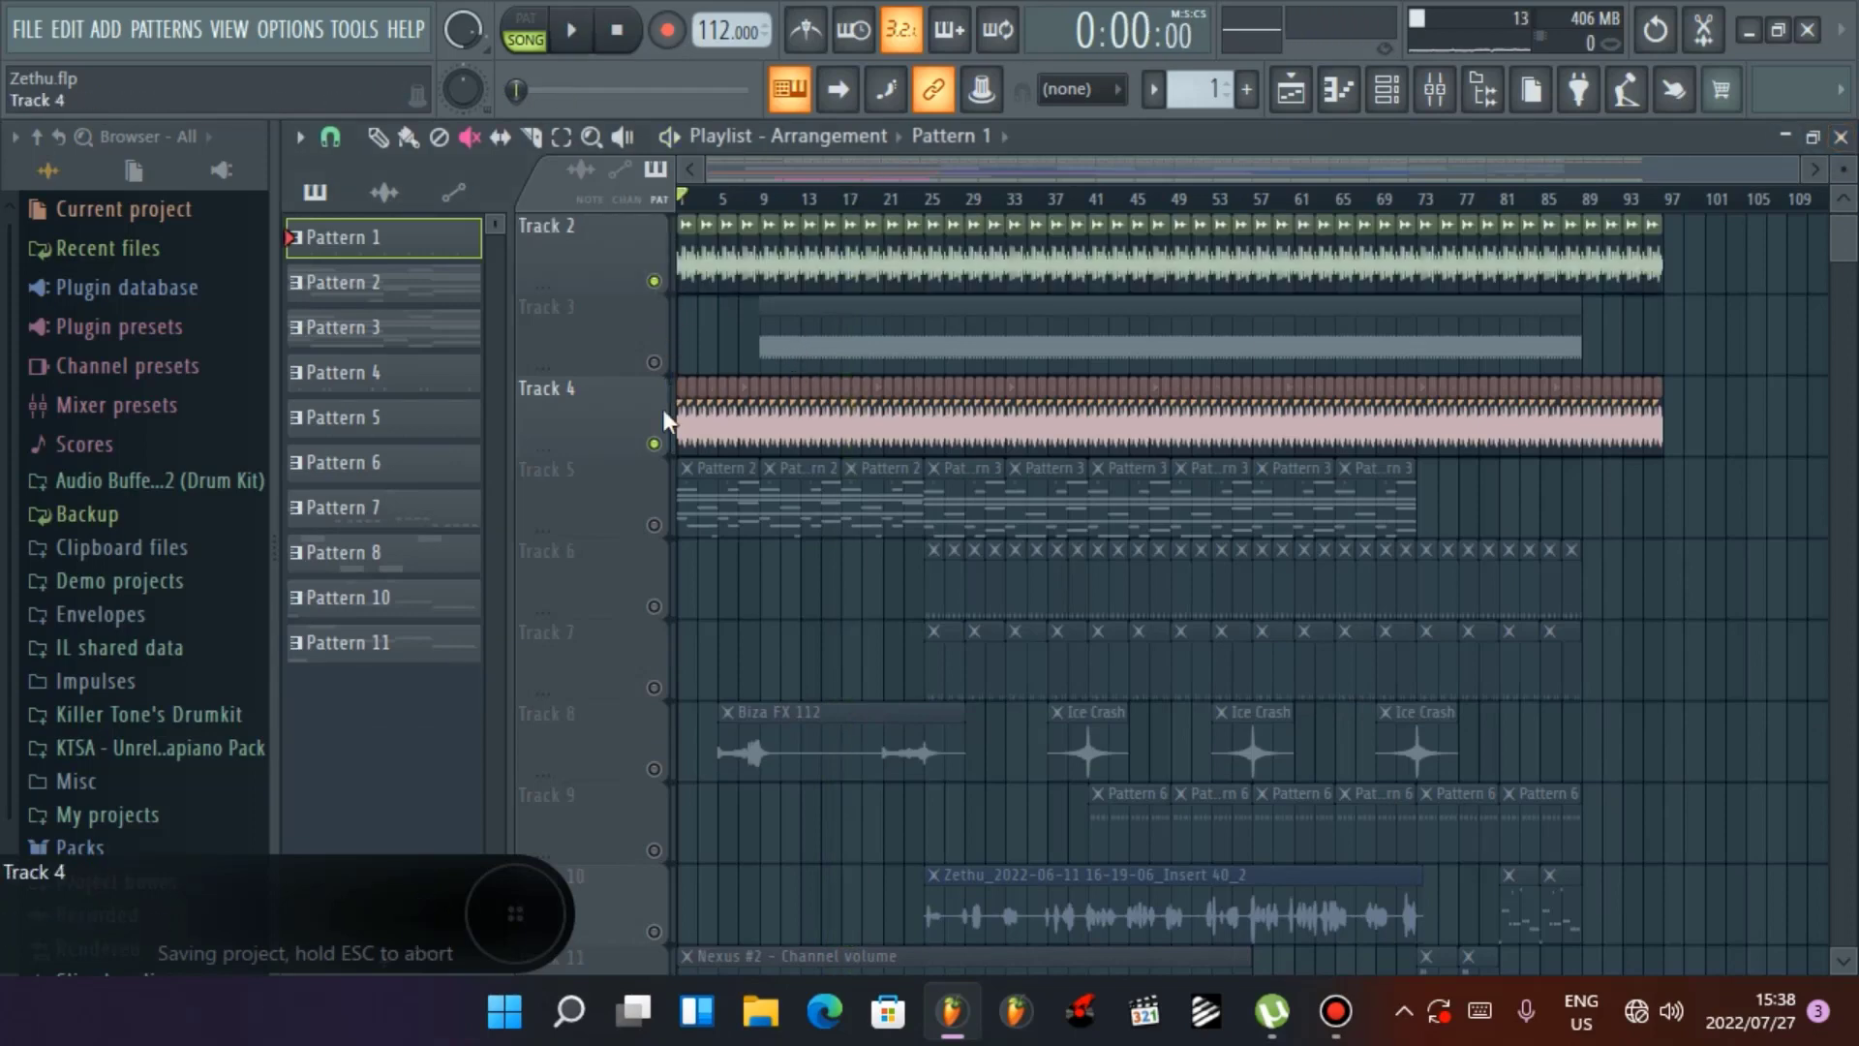
scroll(662, 410, up, 1)
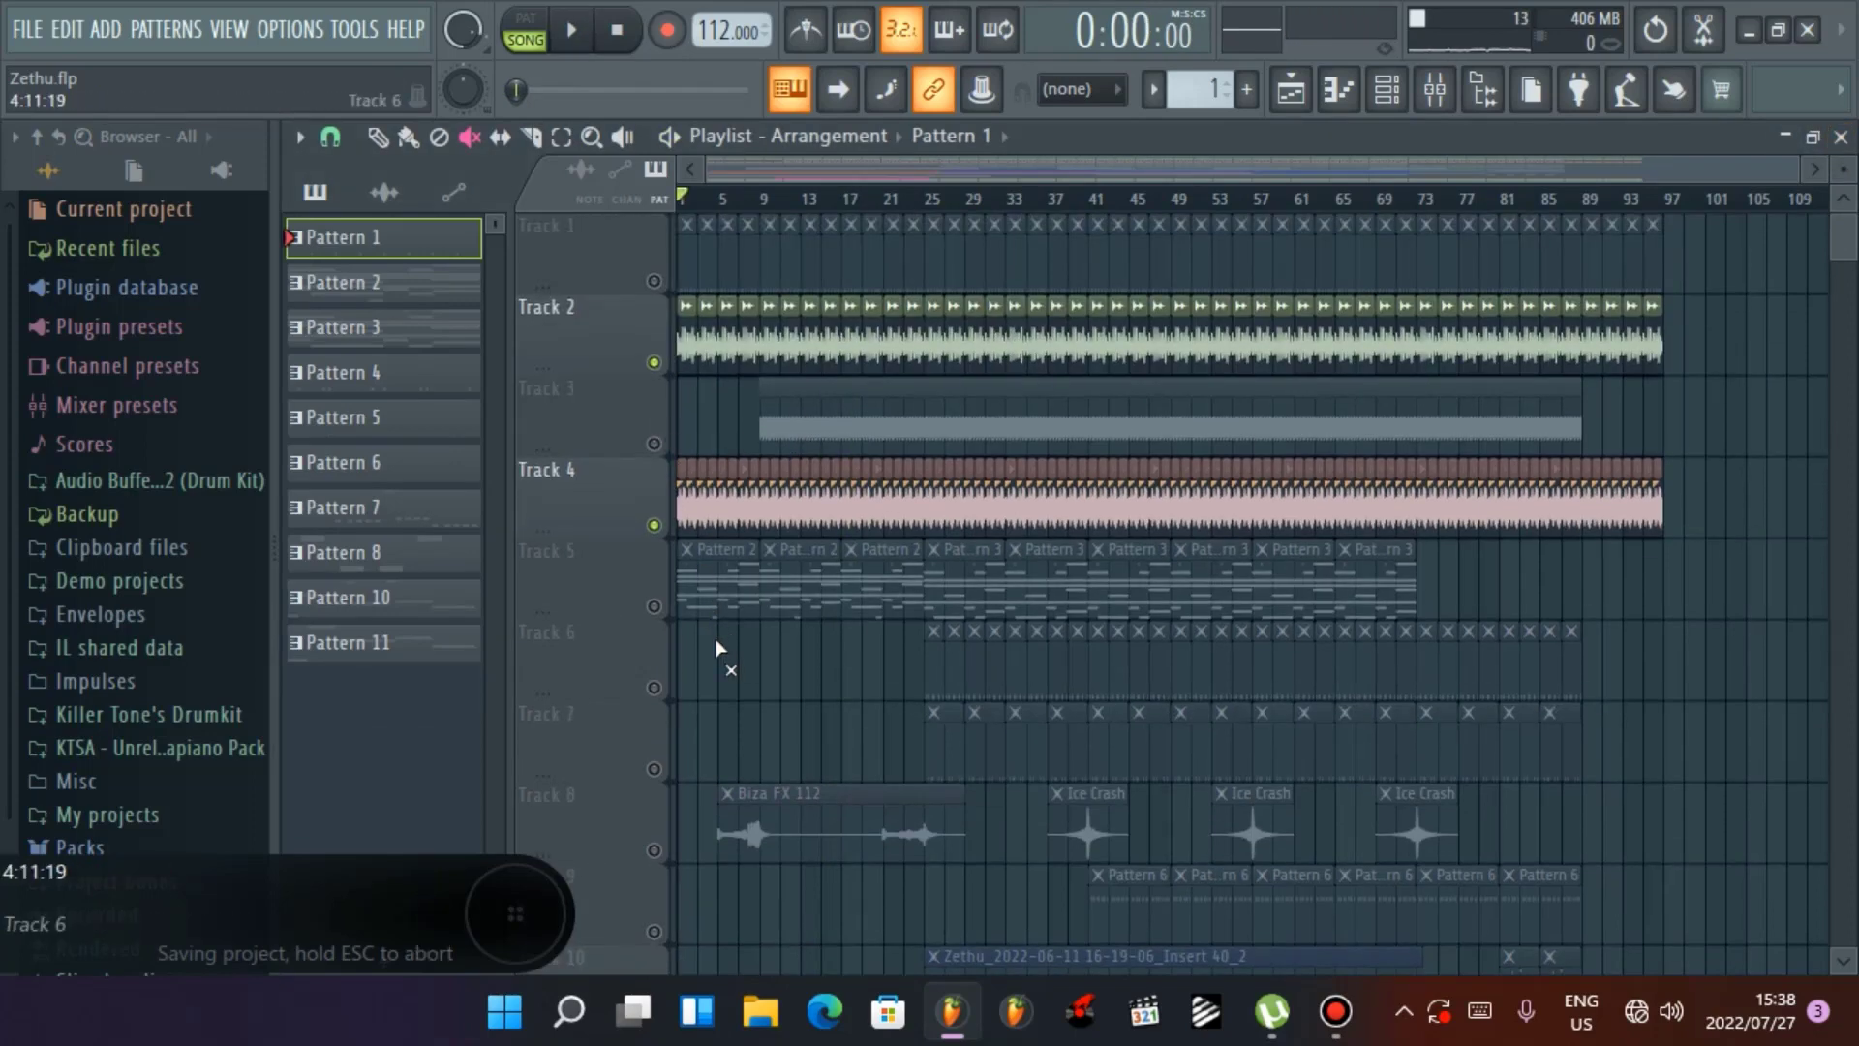
key(space)
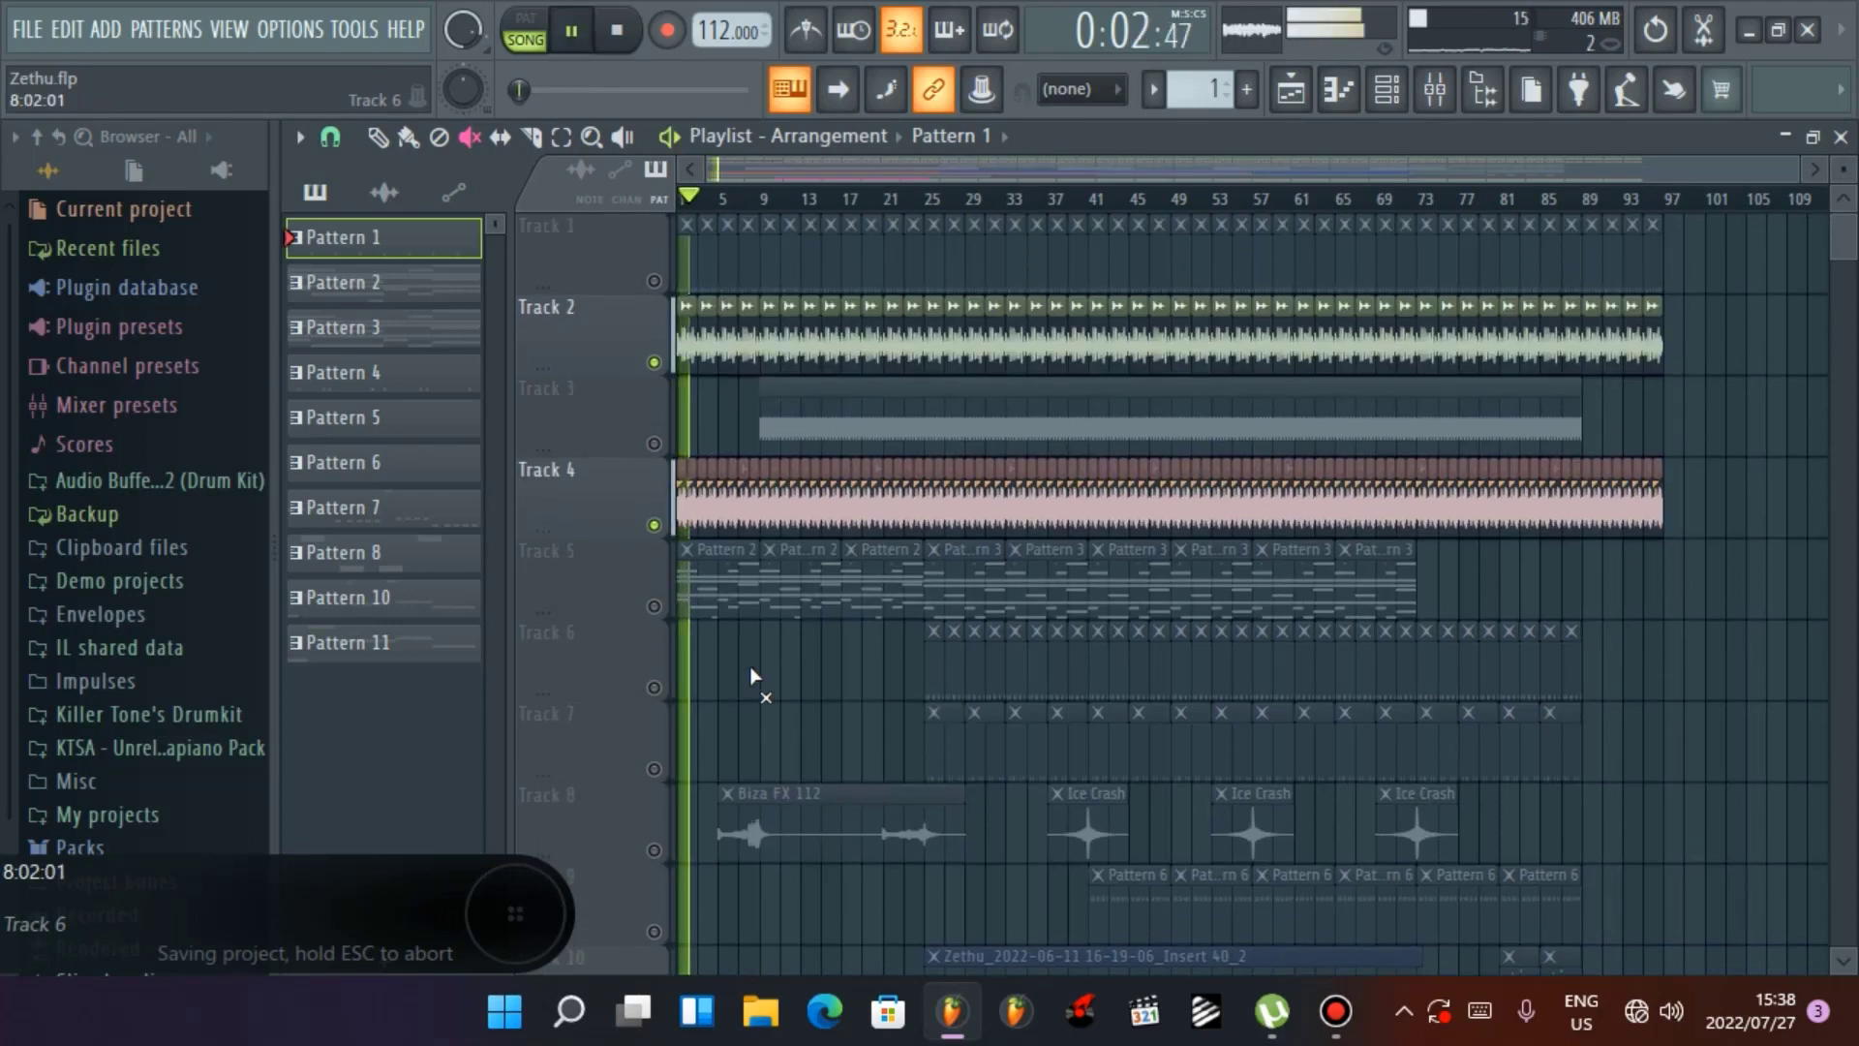
key(space)
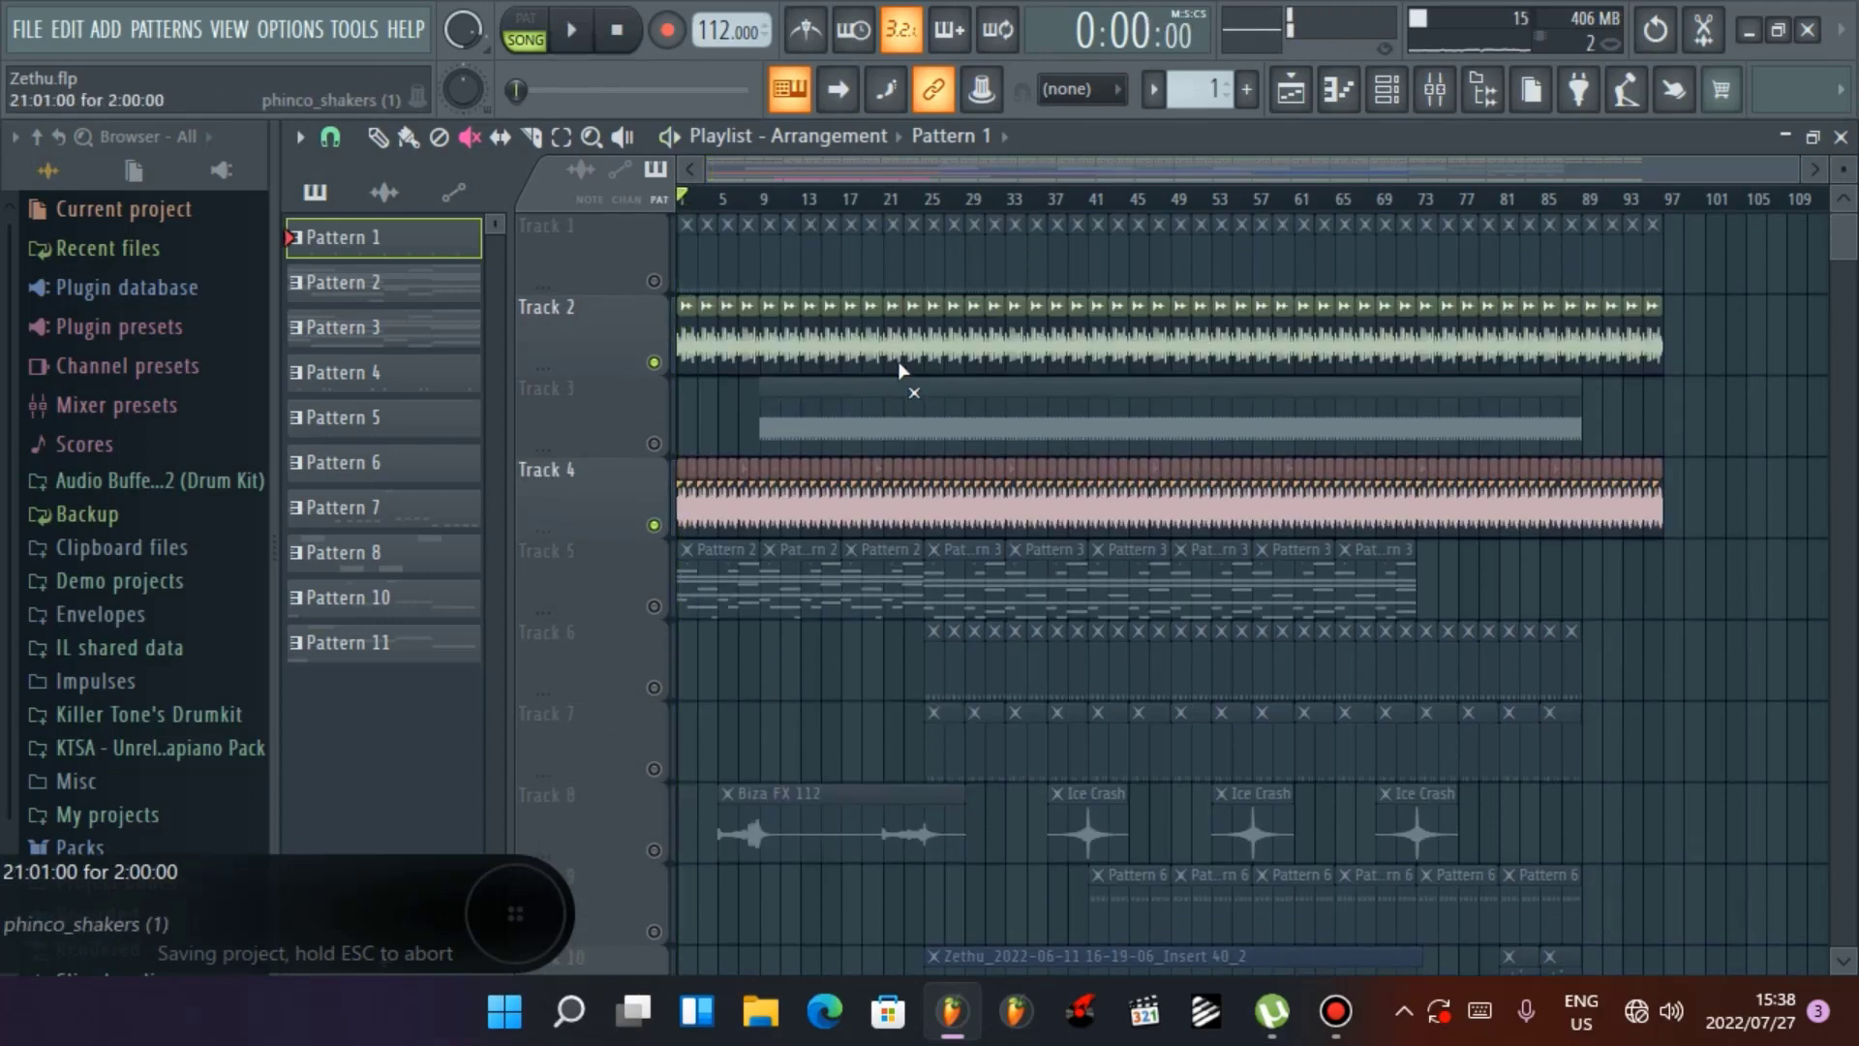
Check the channel volume in the phinco_shakers (1) clip's settings and listen to the track
click(392, 137)
double_click(883, 339)
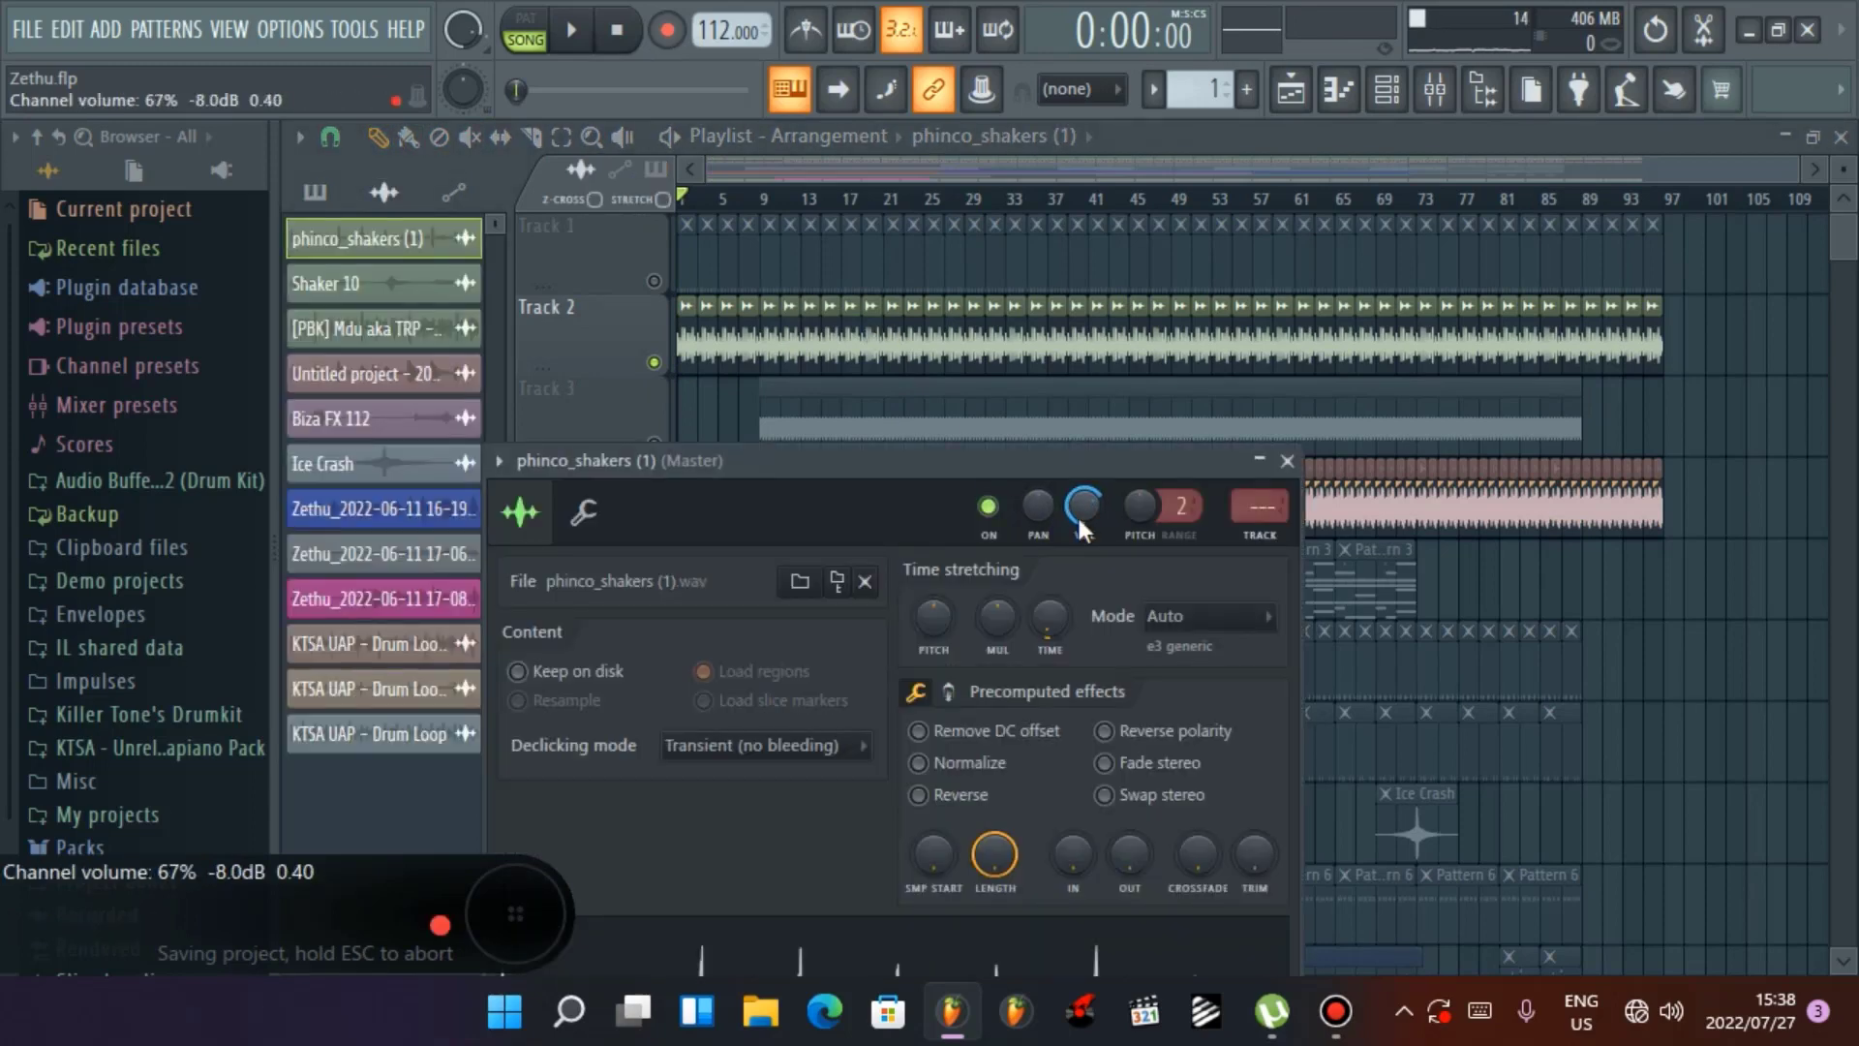
key(space)
click(1287, 460)
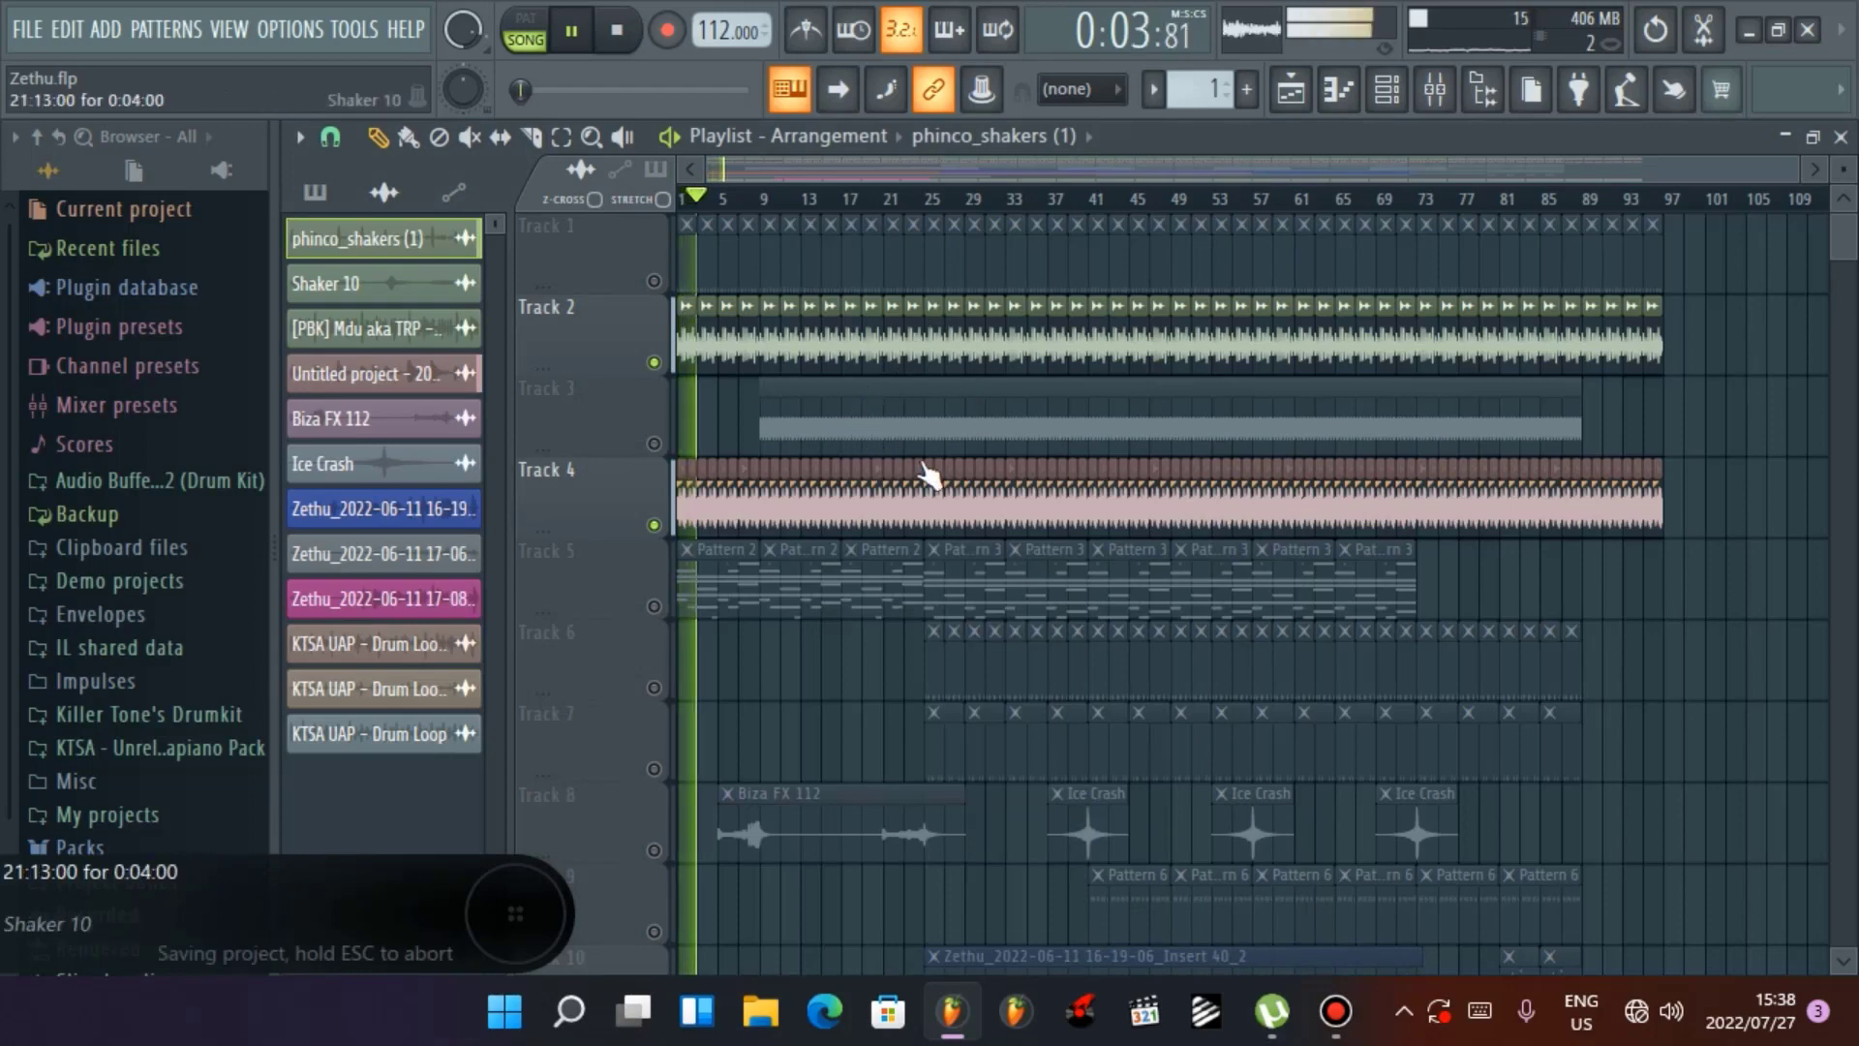
key(space)
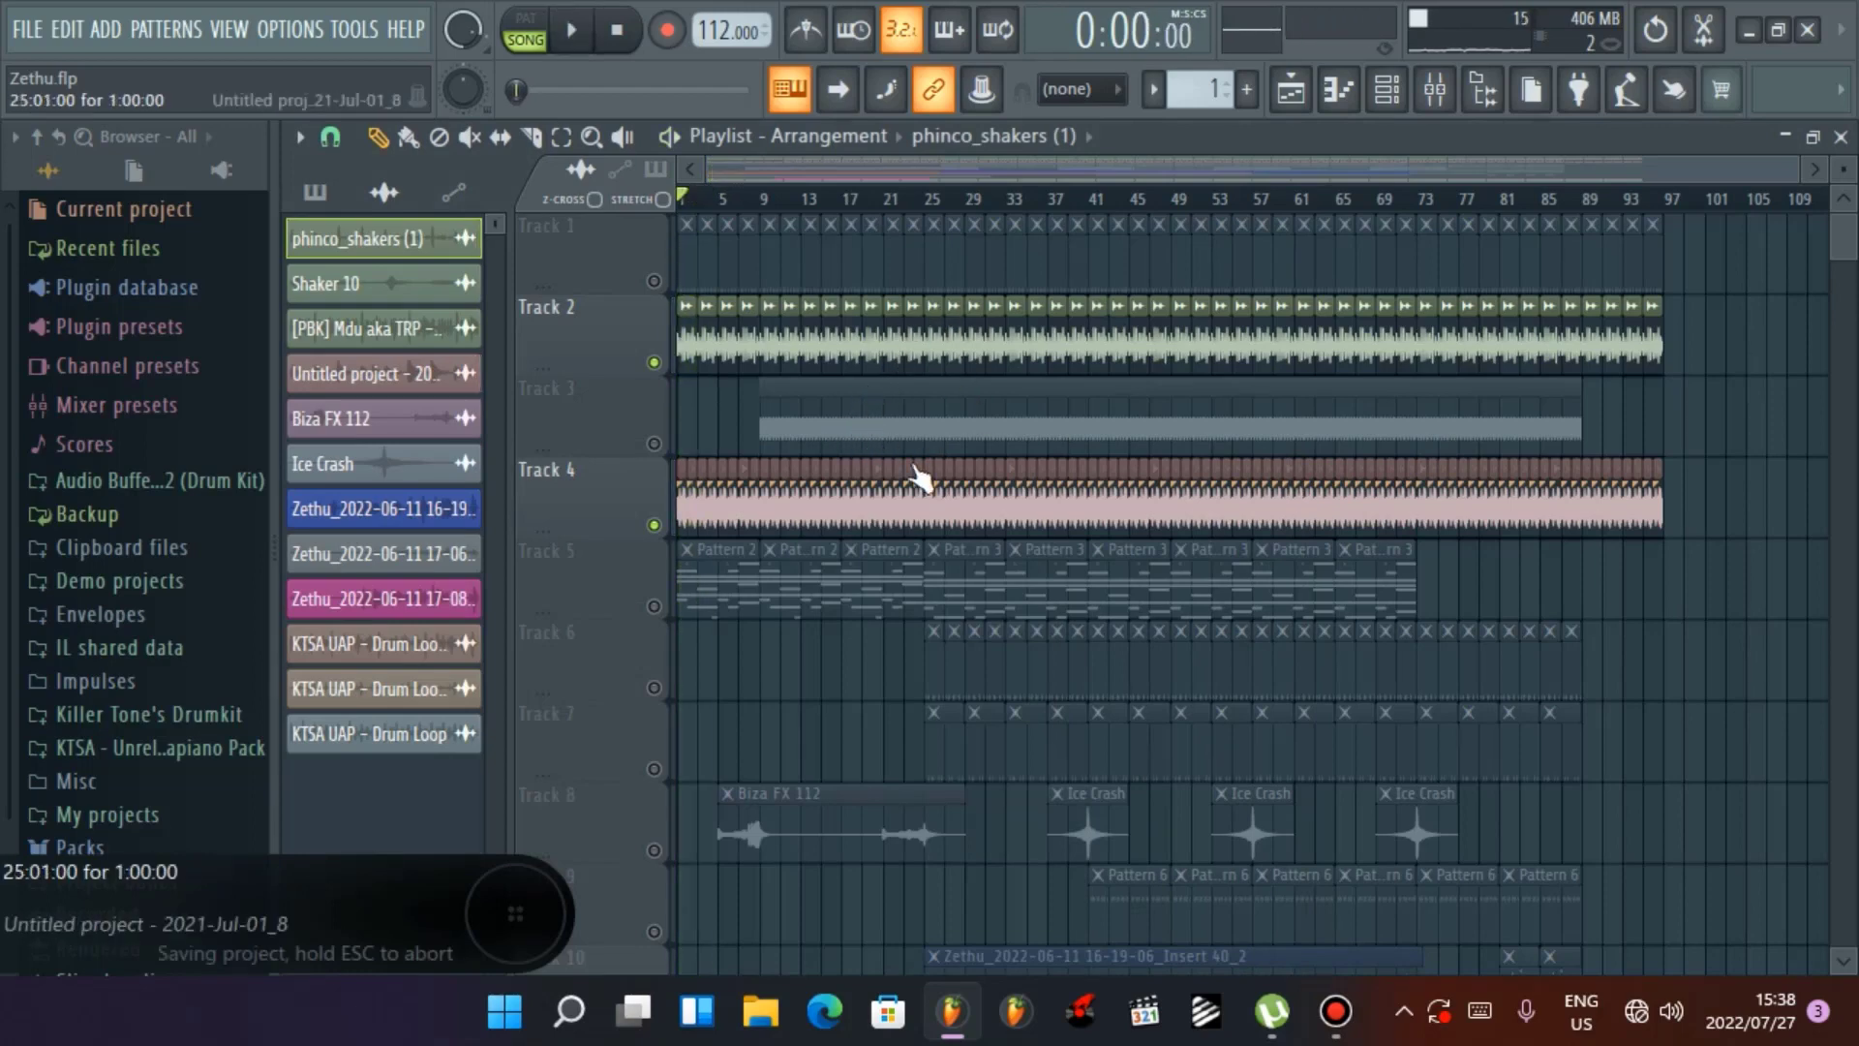
Unmute playlist track 3 and play its entry at bar 9 together with tracks 2 and 4
click(654, 444)
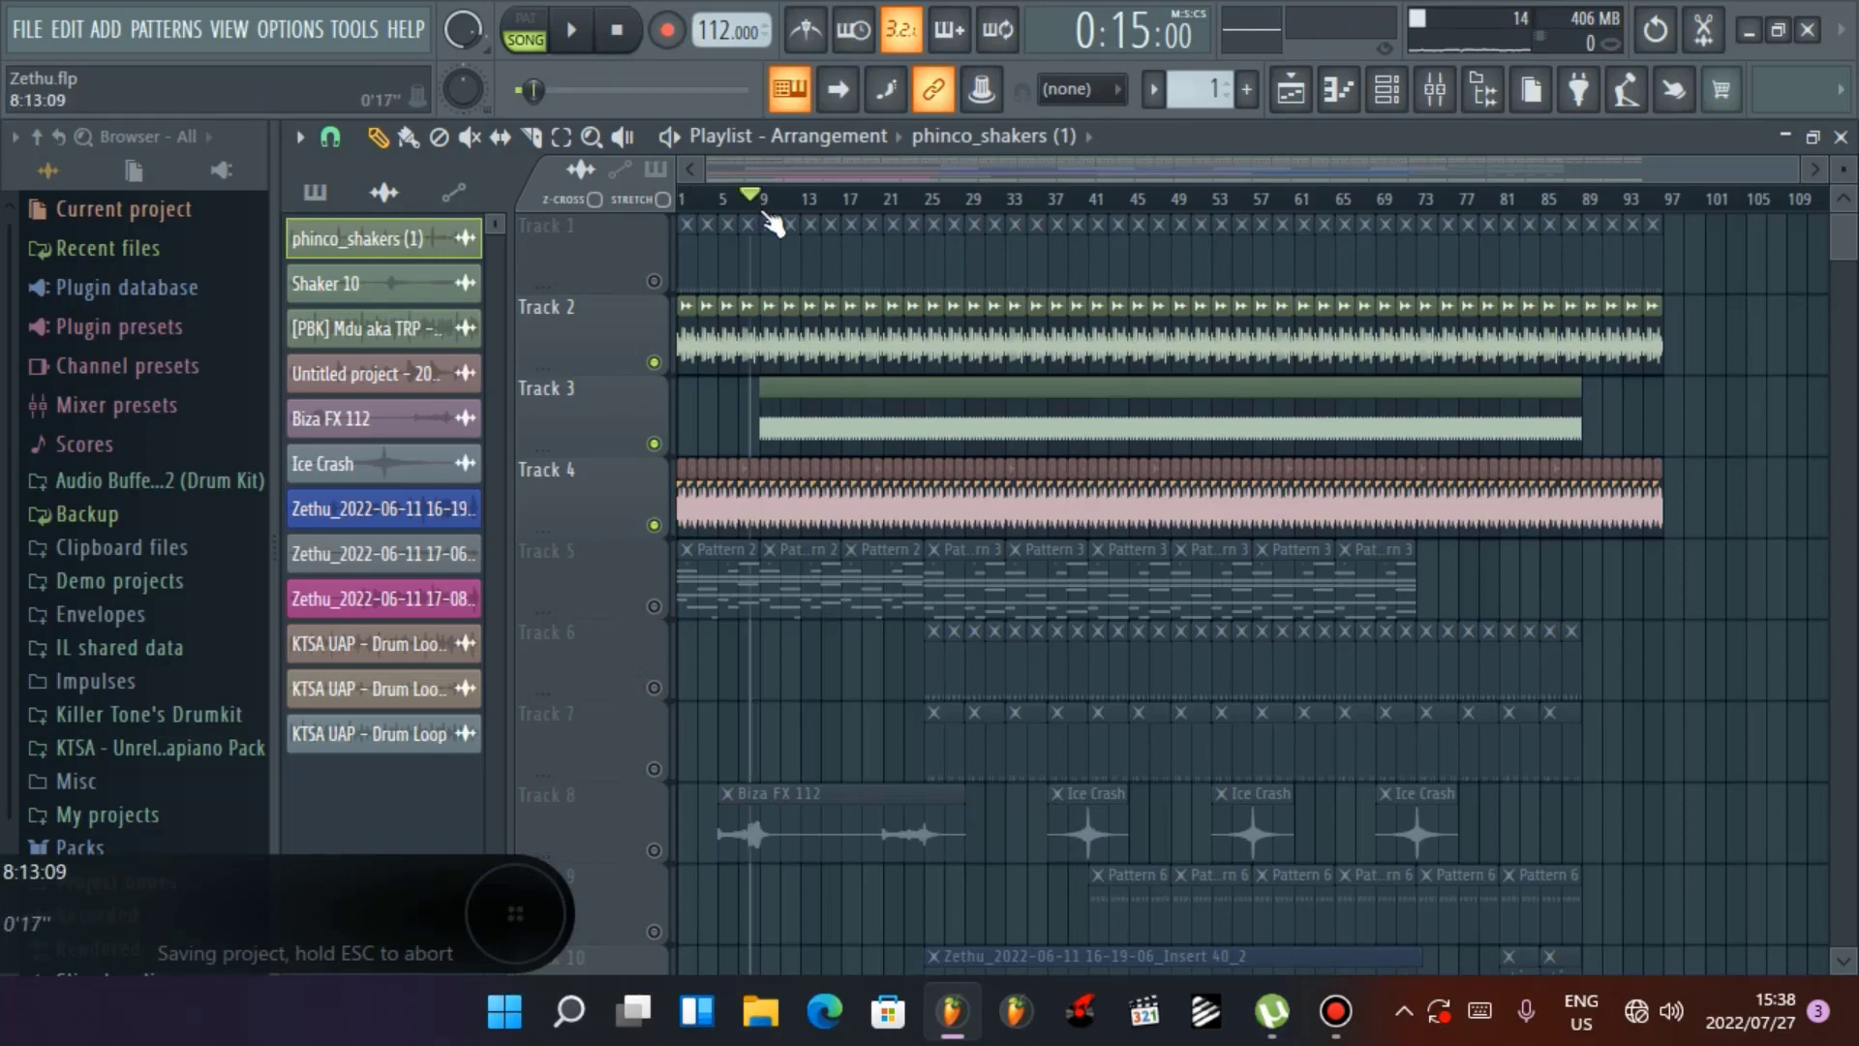
key(space)
drag(1798, 171, 910, 186)
key(ctrl+s)
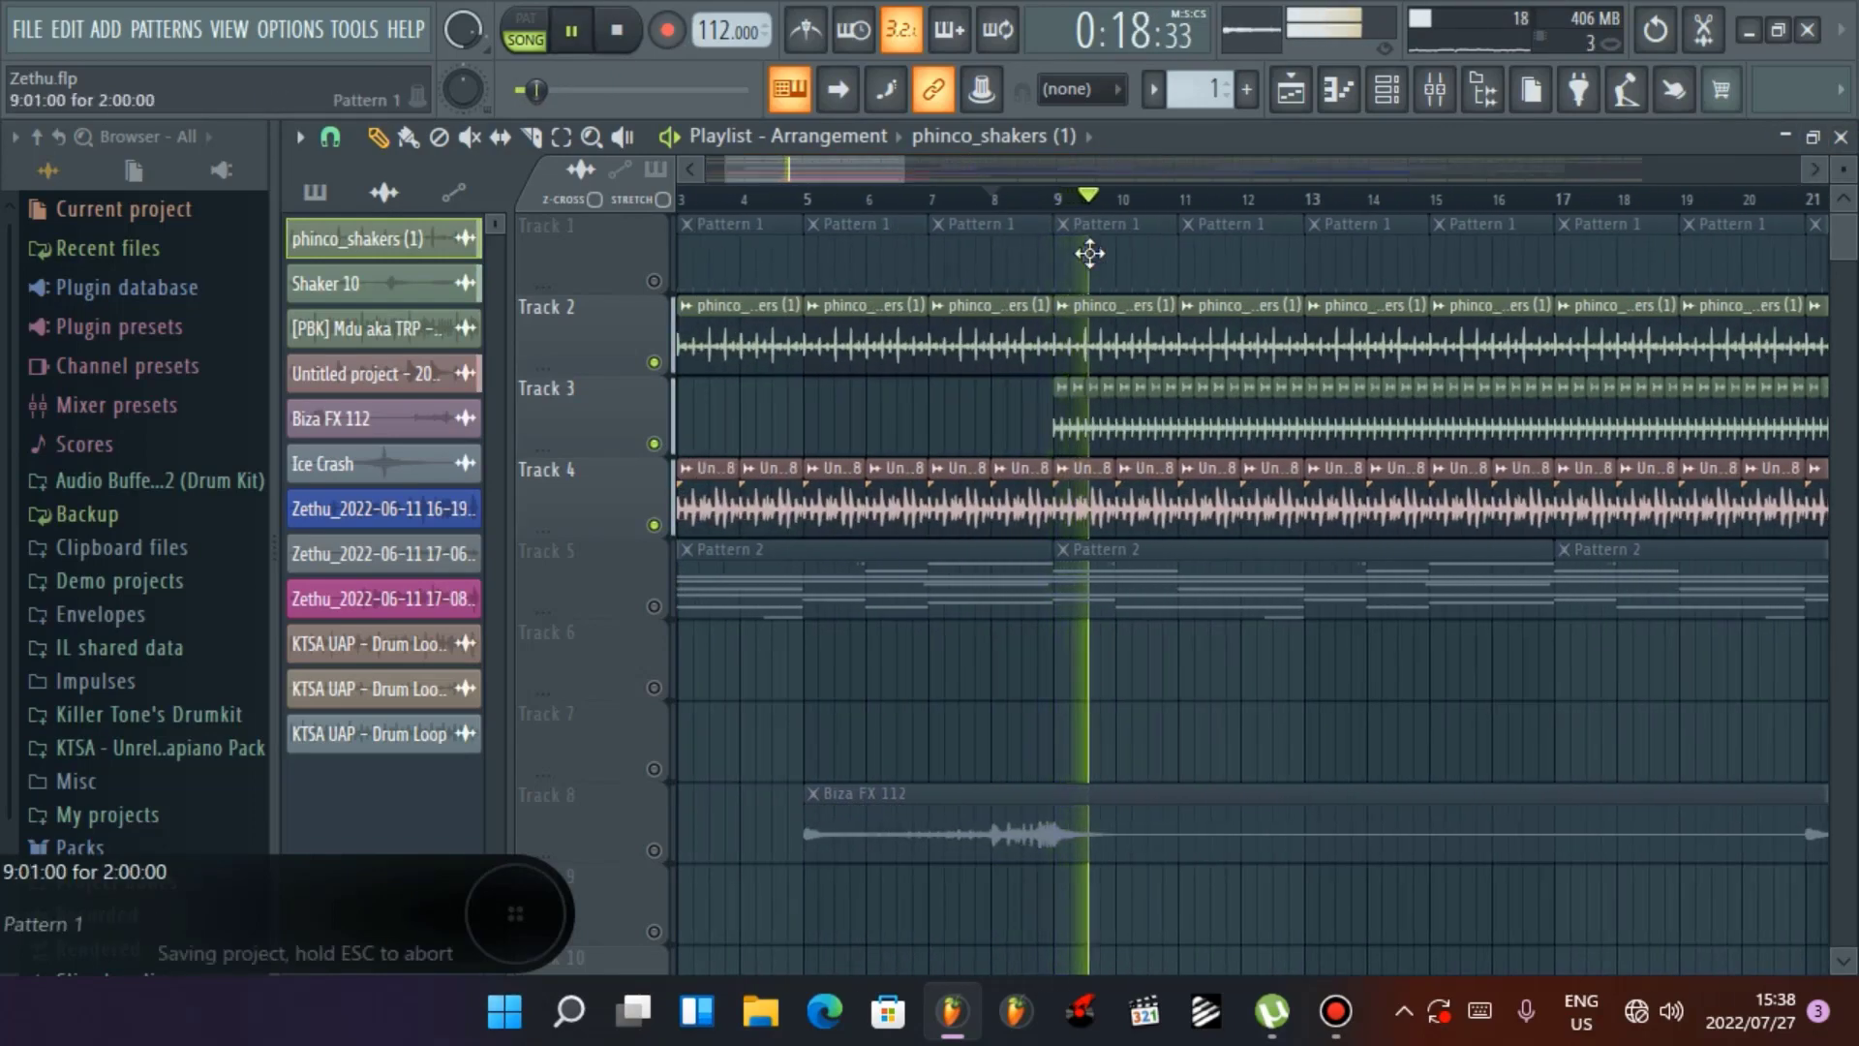
key(space)
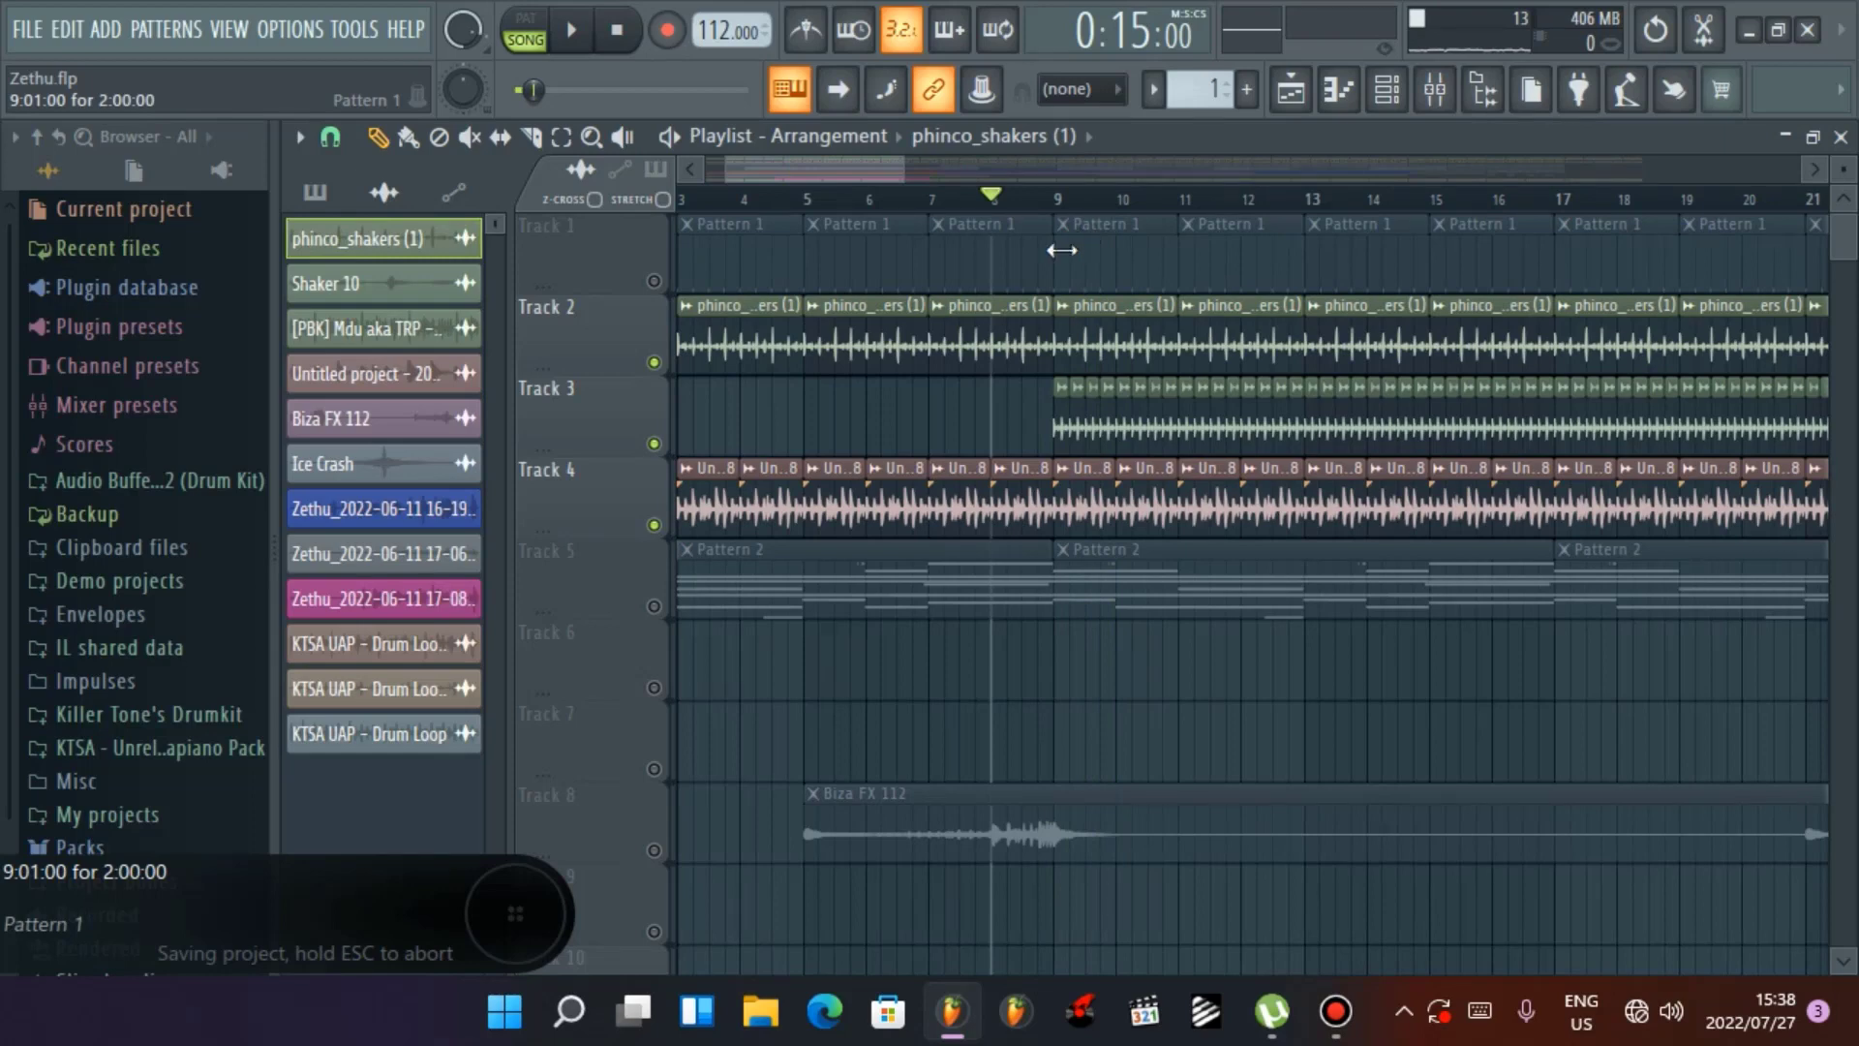
Replay tracks 2 to 4 from just before bar 7 to hear the Shaker 10 clips come in
click(914, 198)
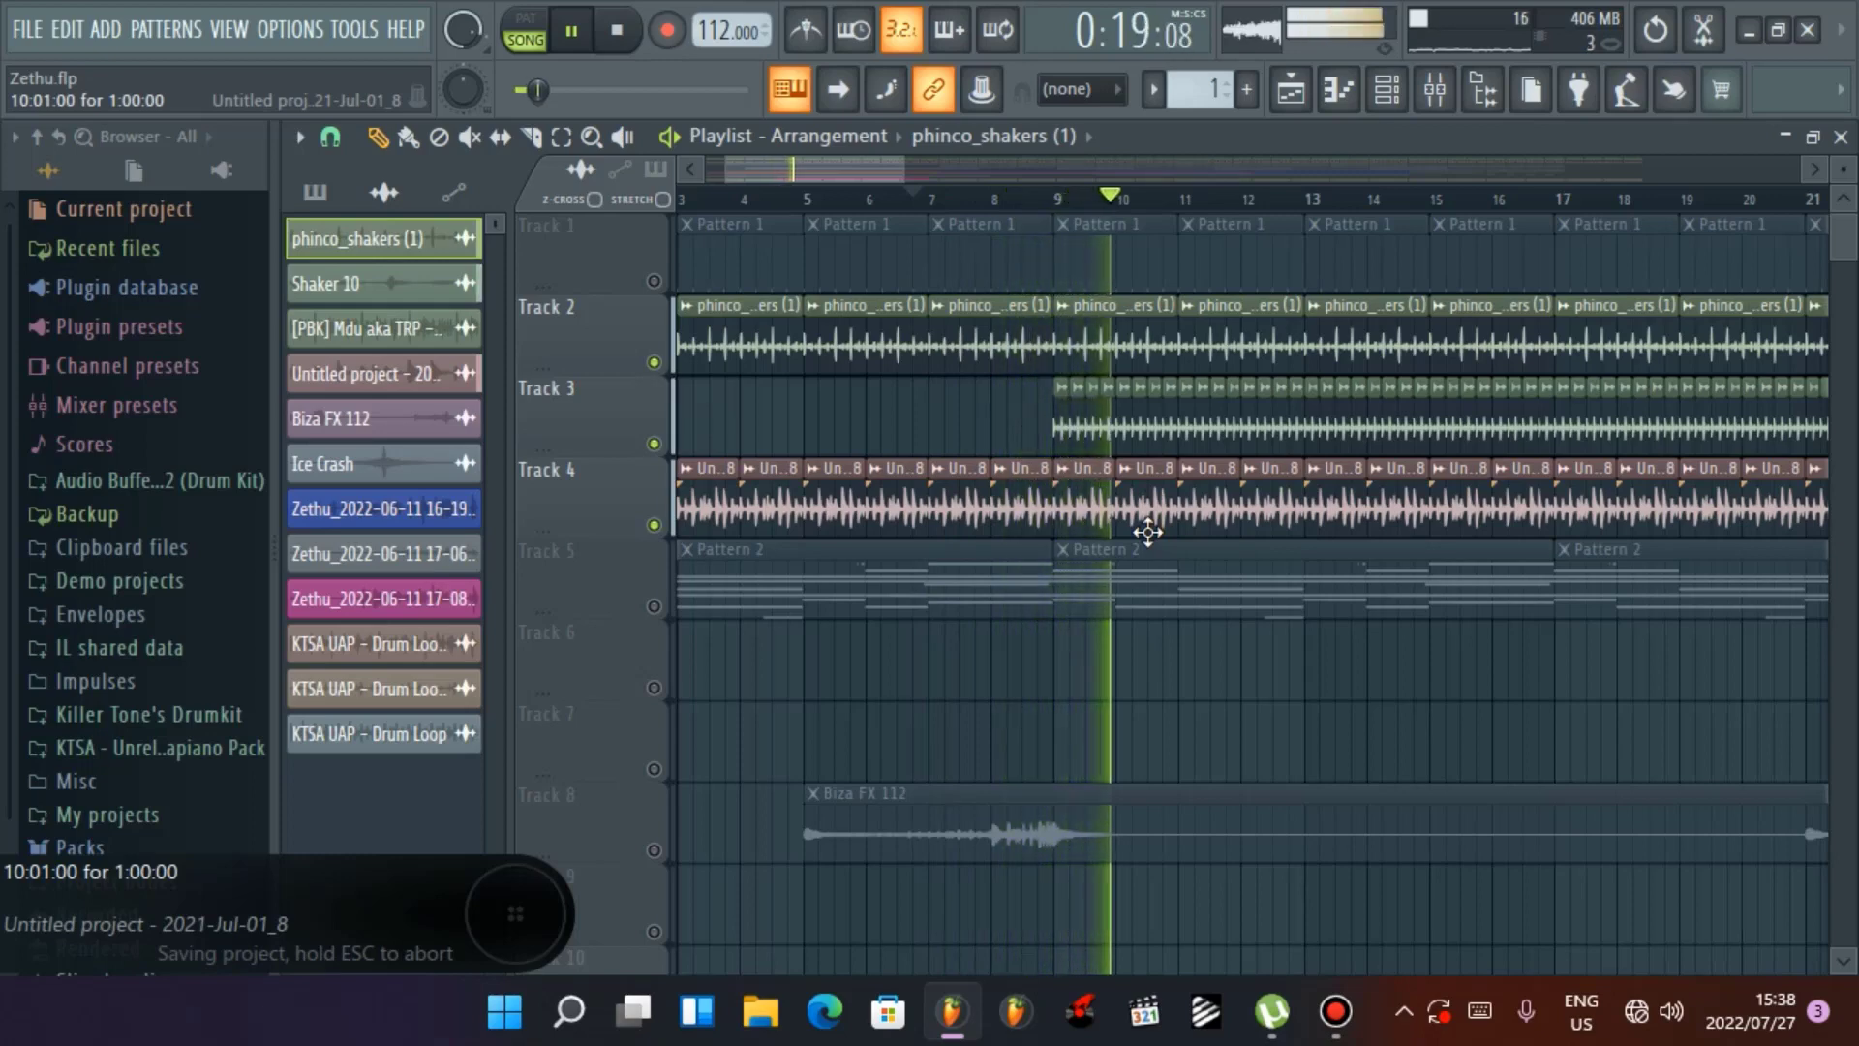
key(space)
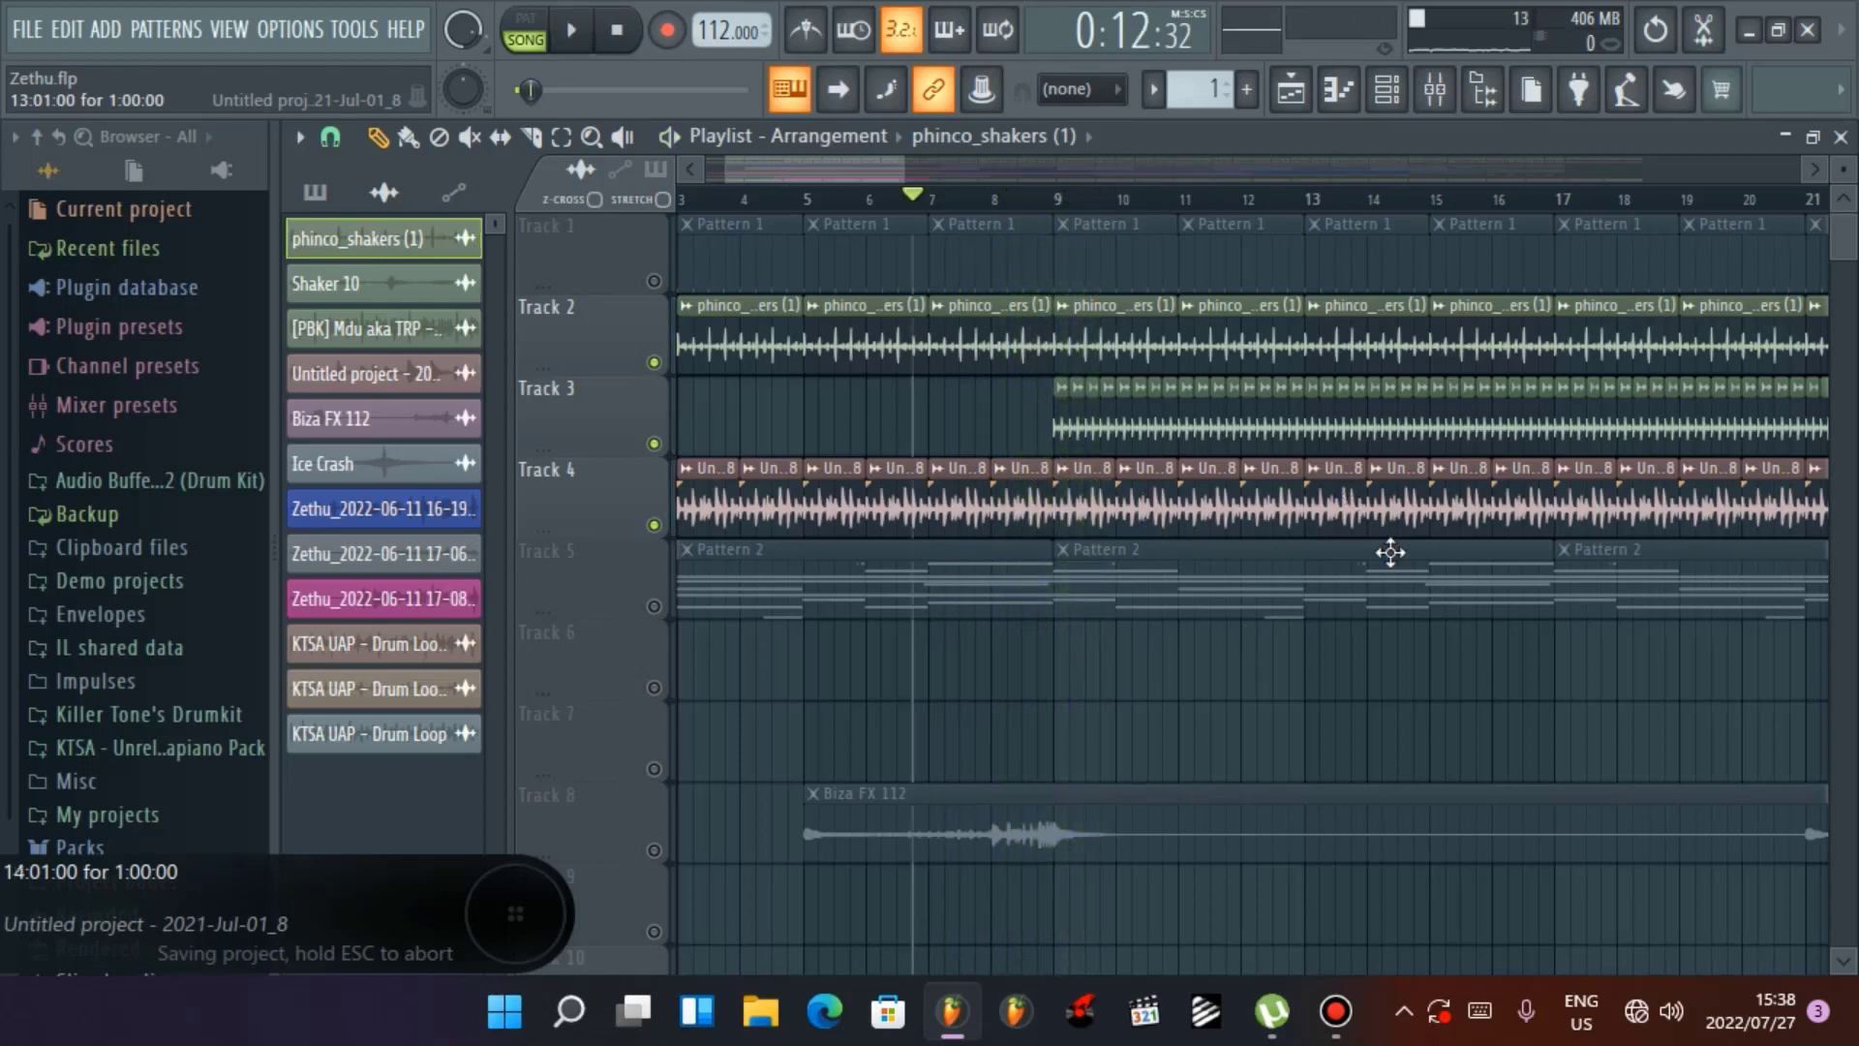
drag(890, 182, 1251, 180)
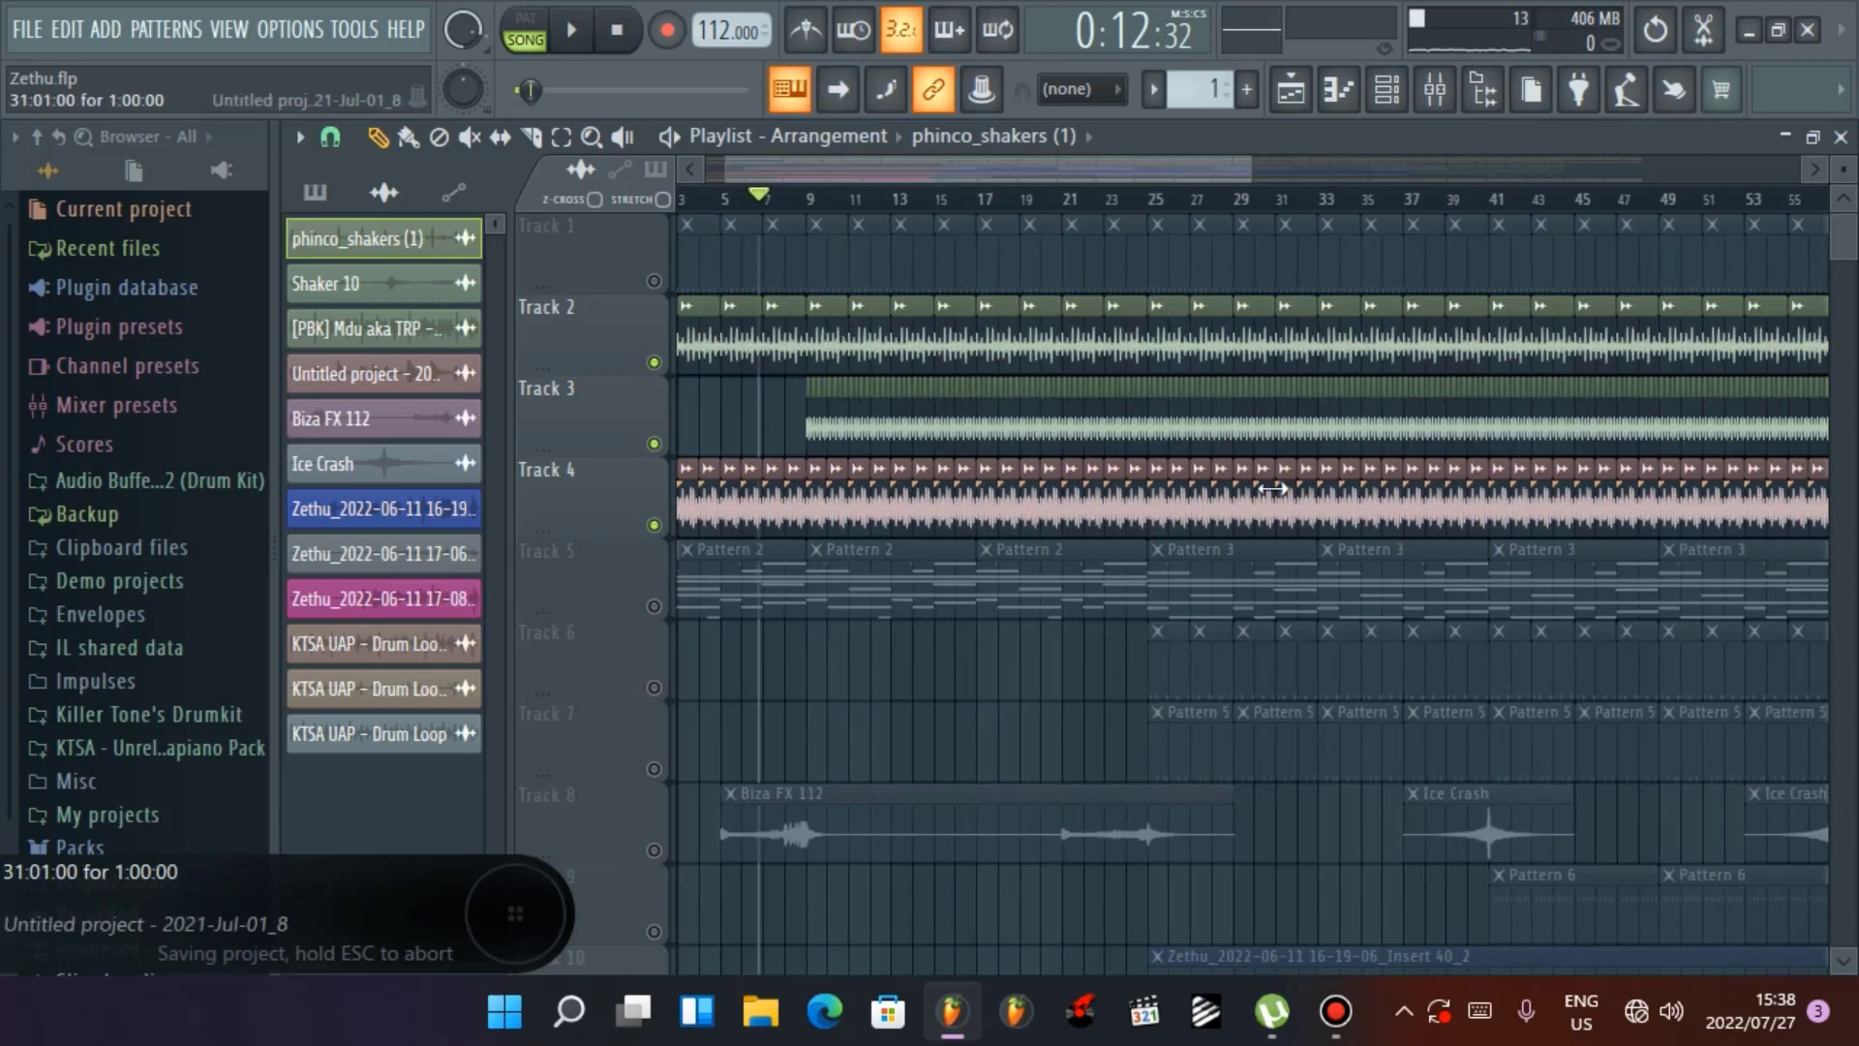
key(space)
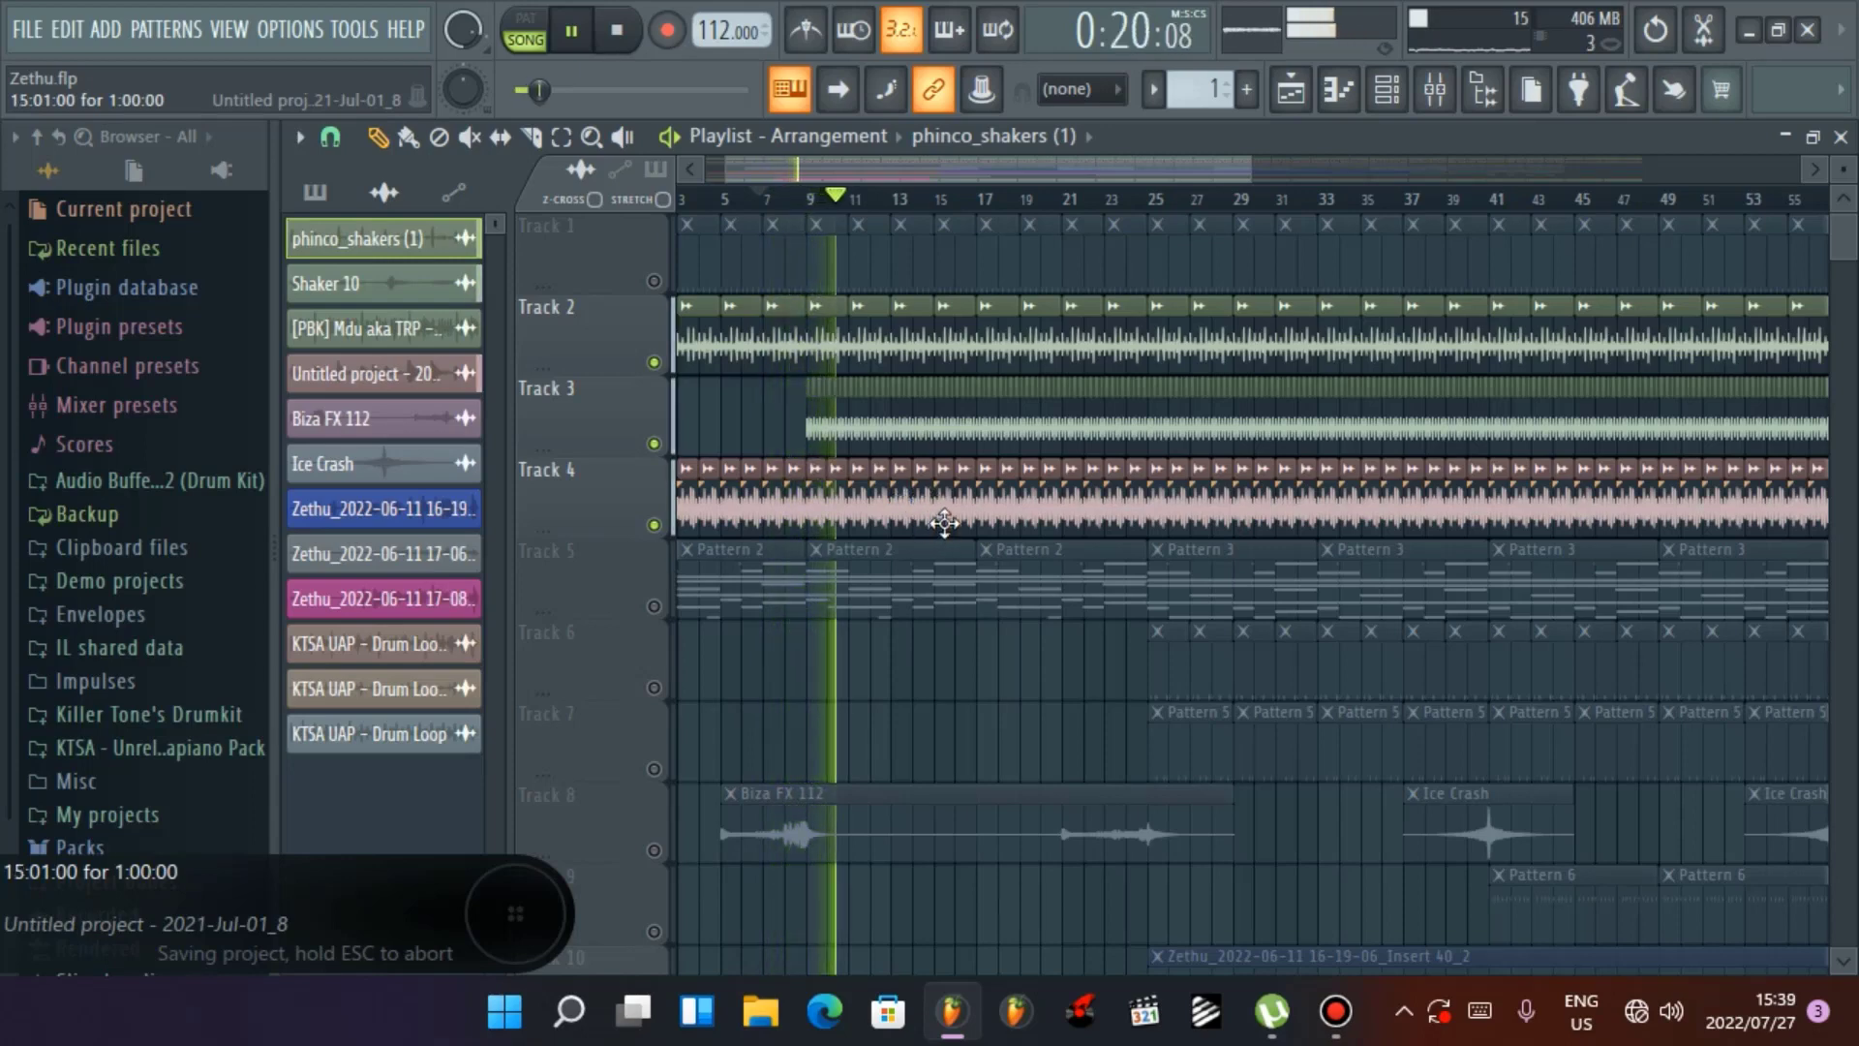
Open the track 6 pattern at bar 25 in the channel rack and play it in pattern mode
drag(1011, 179, 1105, 197)
key(space)
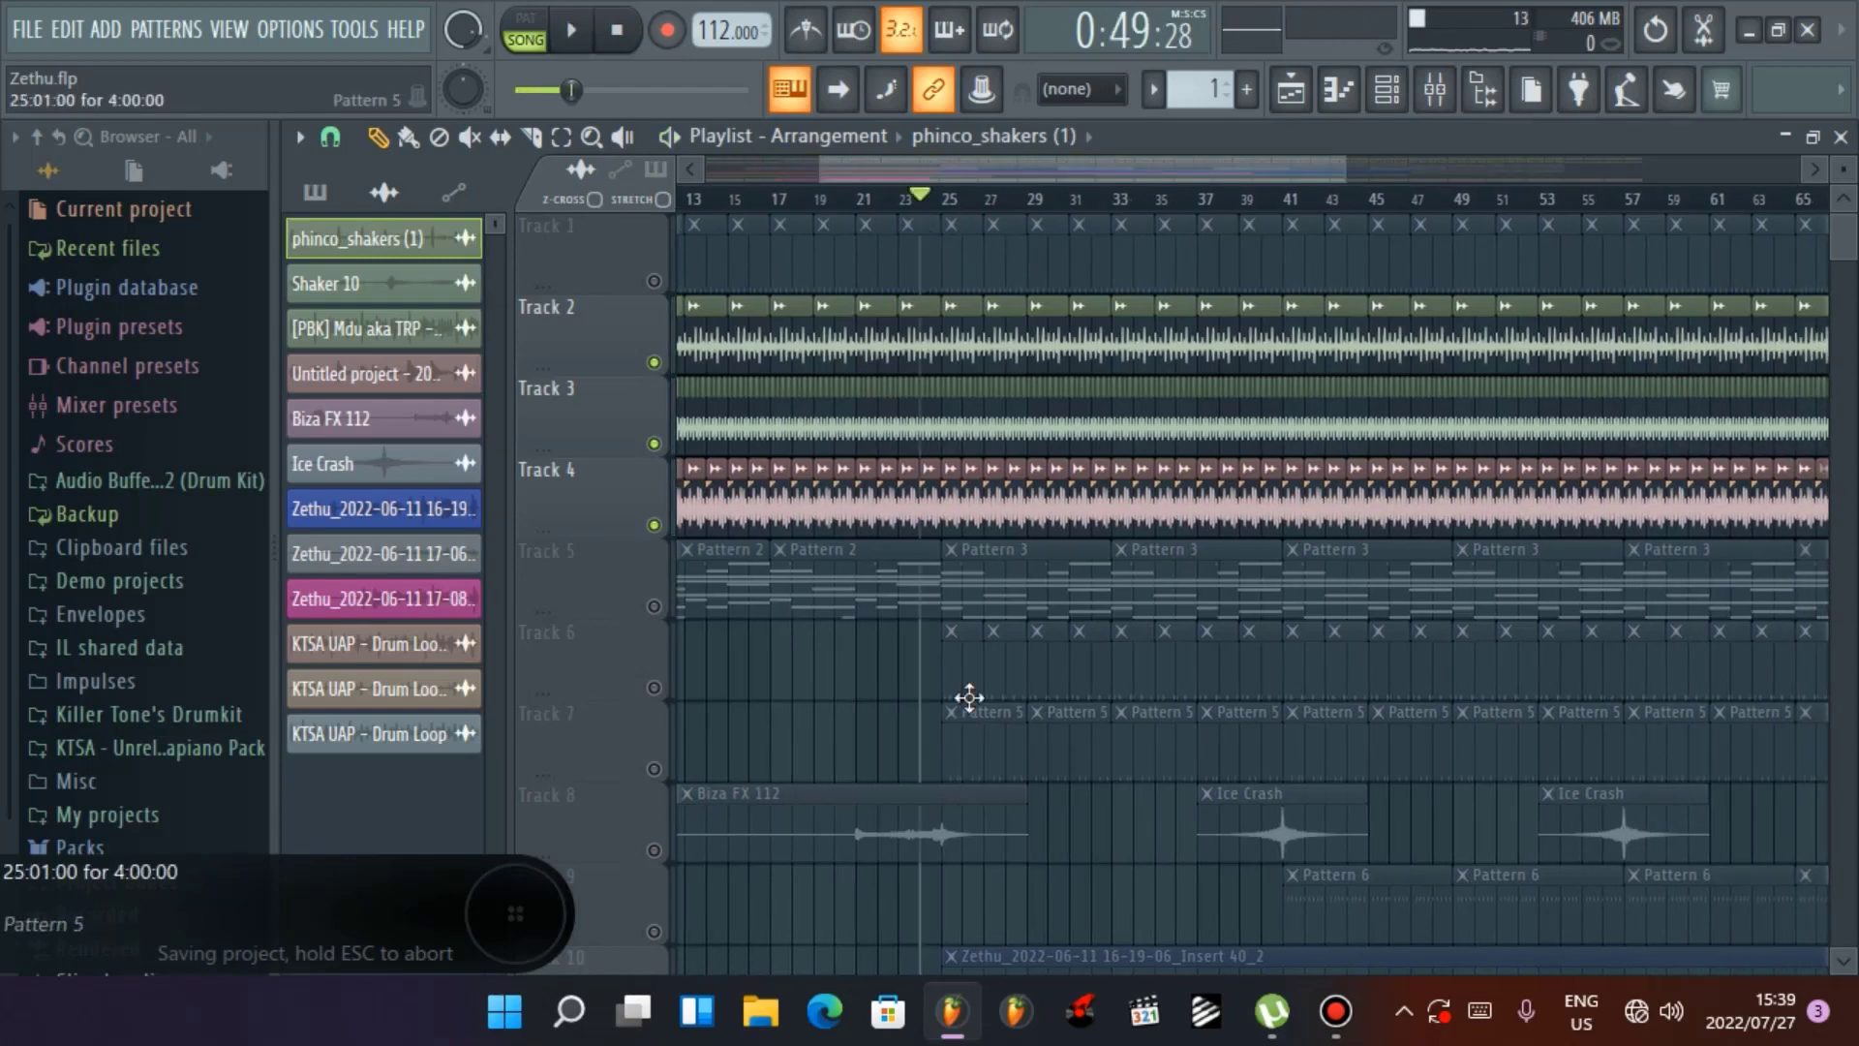
double_click(972, 668)
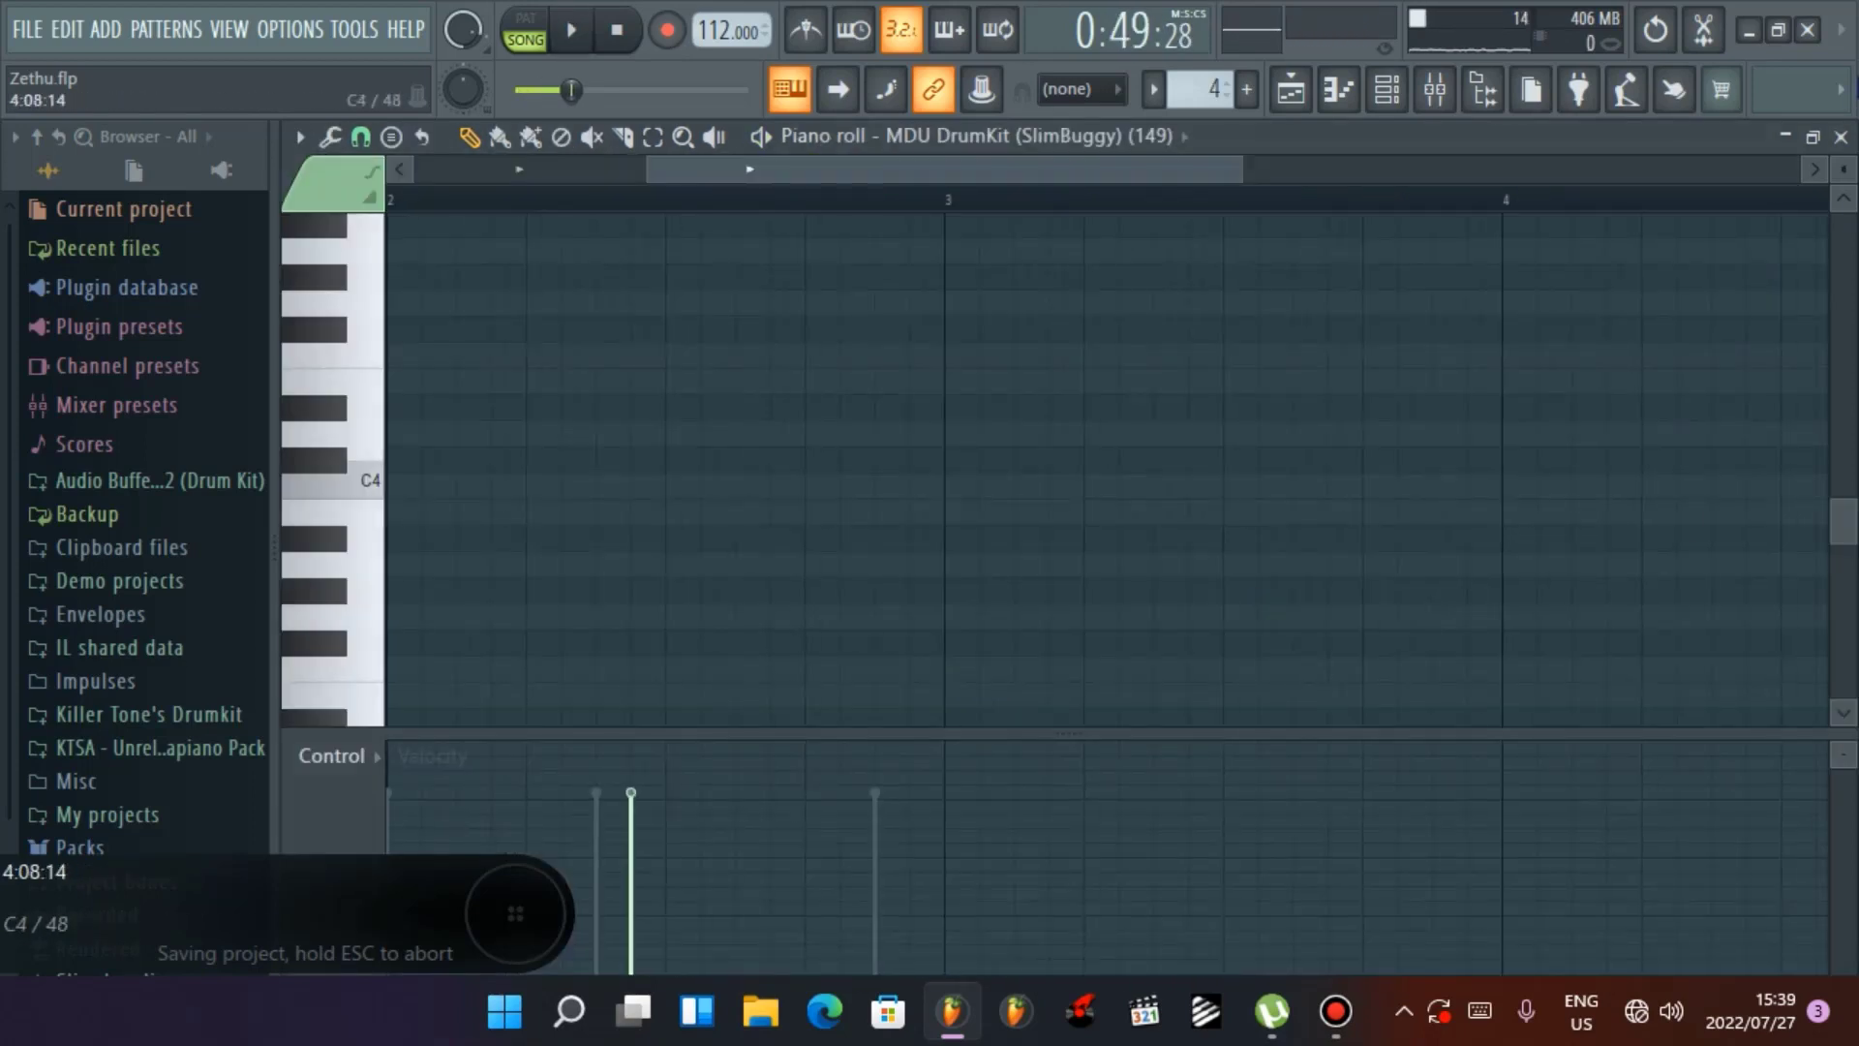
click(1841, 136)
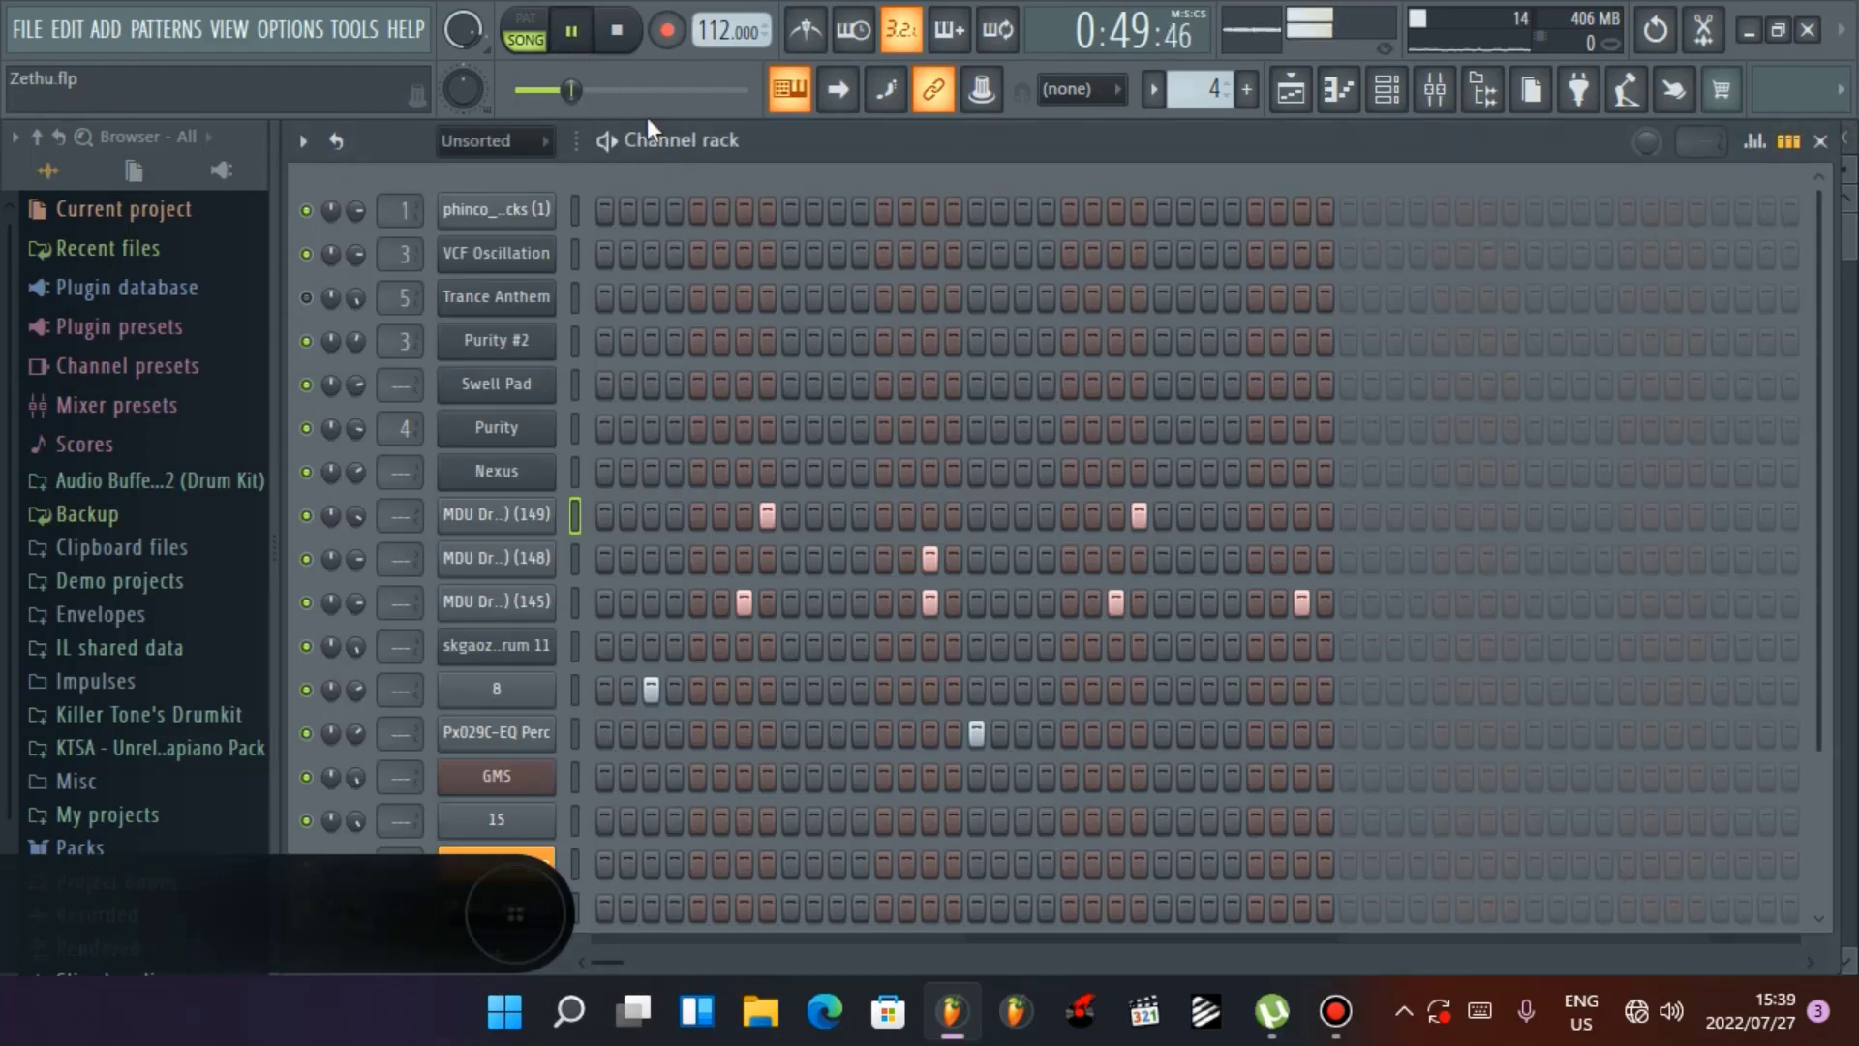
click(525, 29)
key(space)
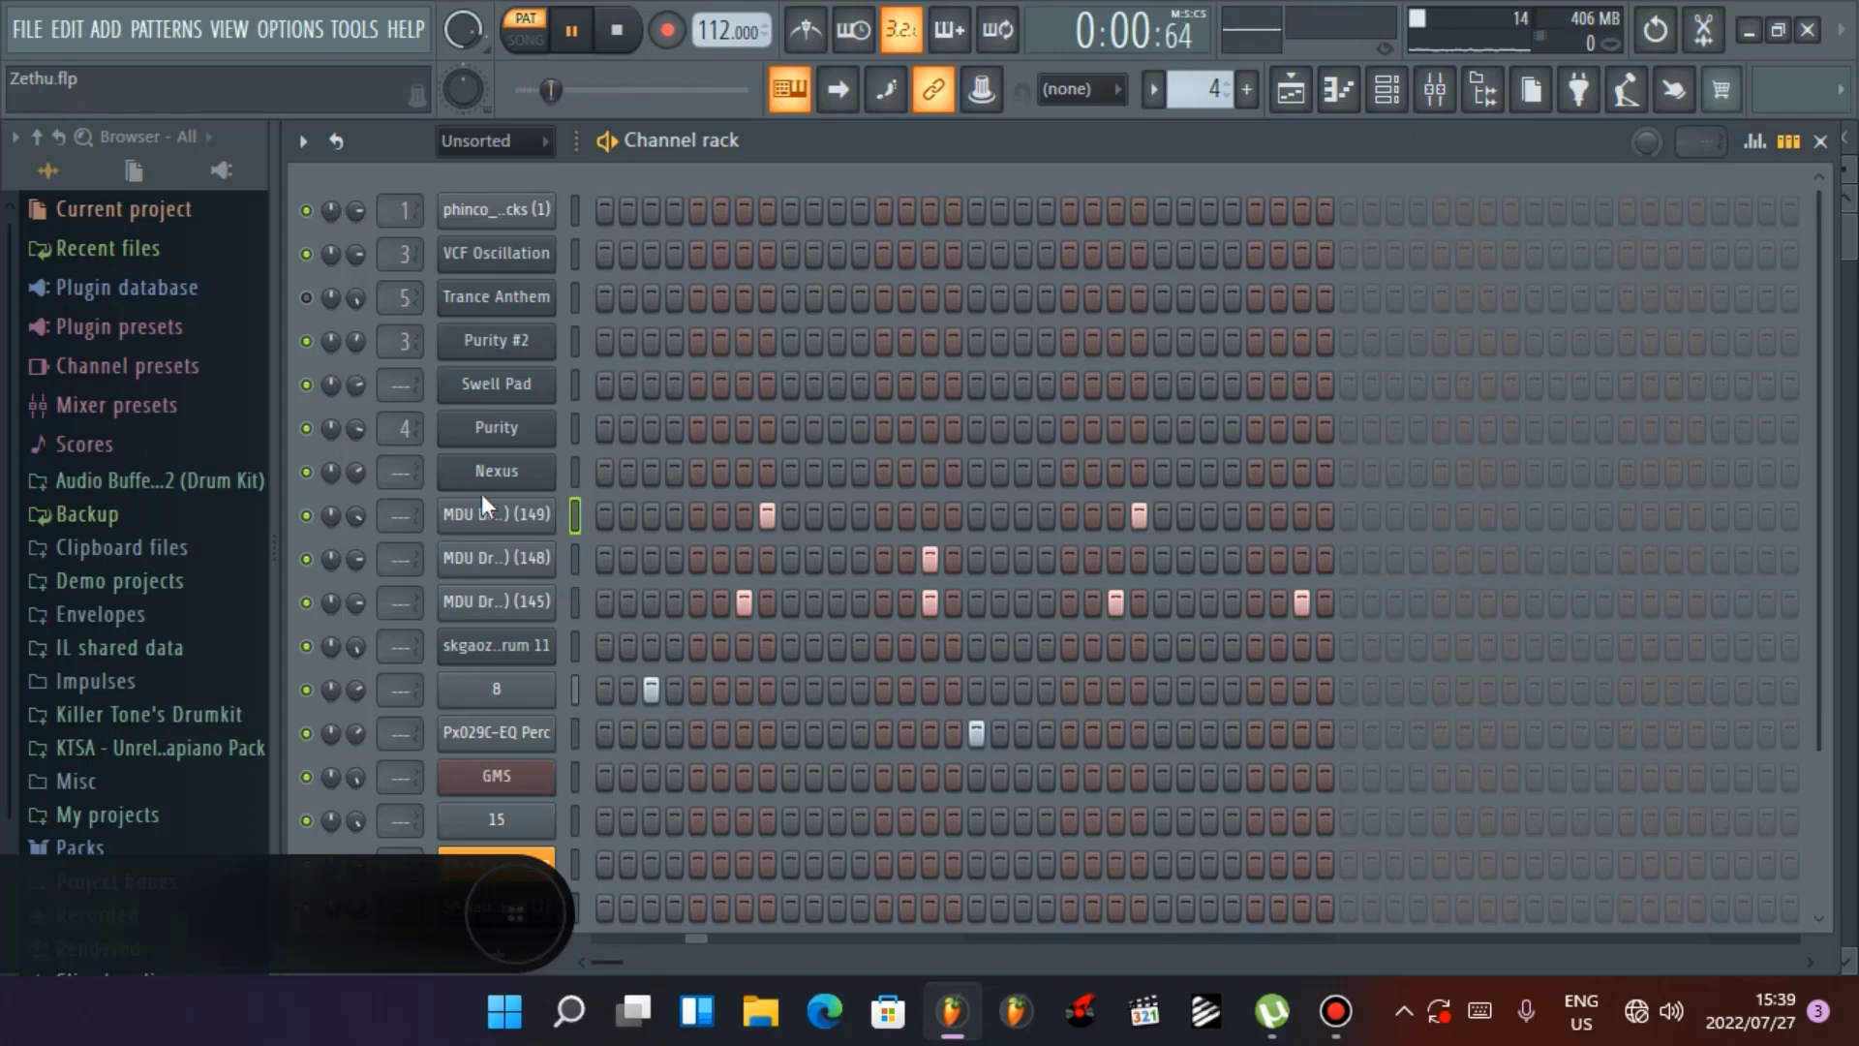
Stop the pattern and preview the MDU DrumKit (SlimBuggy) samples 149, 148 and 145 in their channel settings
click(492, 526)
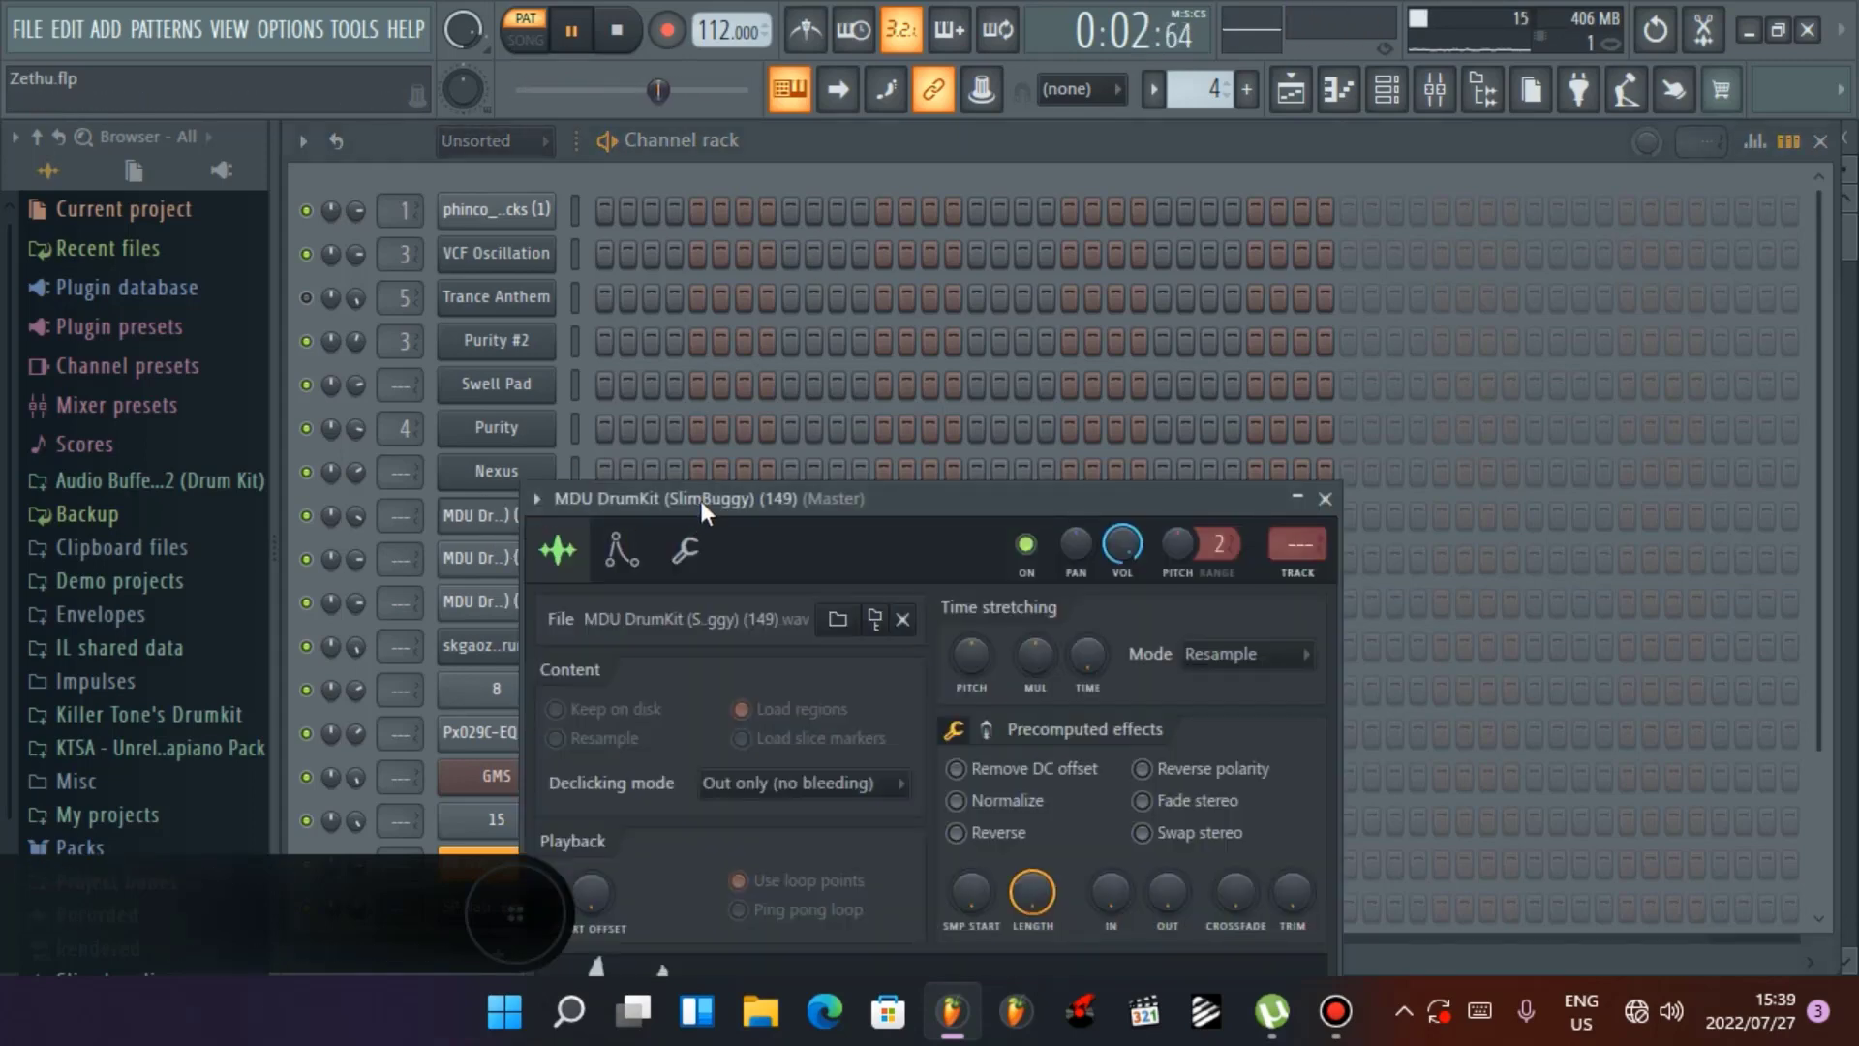
drag(701, 501, 1127, 253)
click(617, 30)
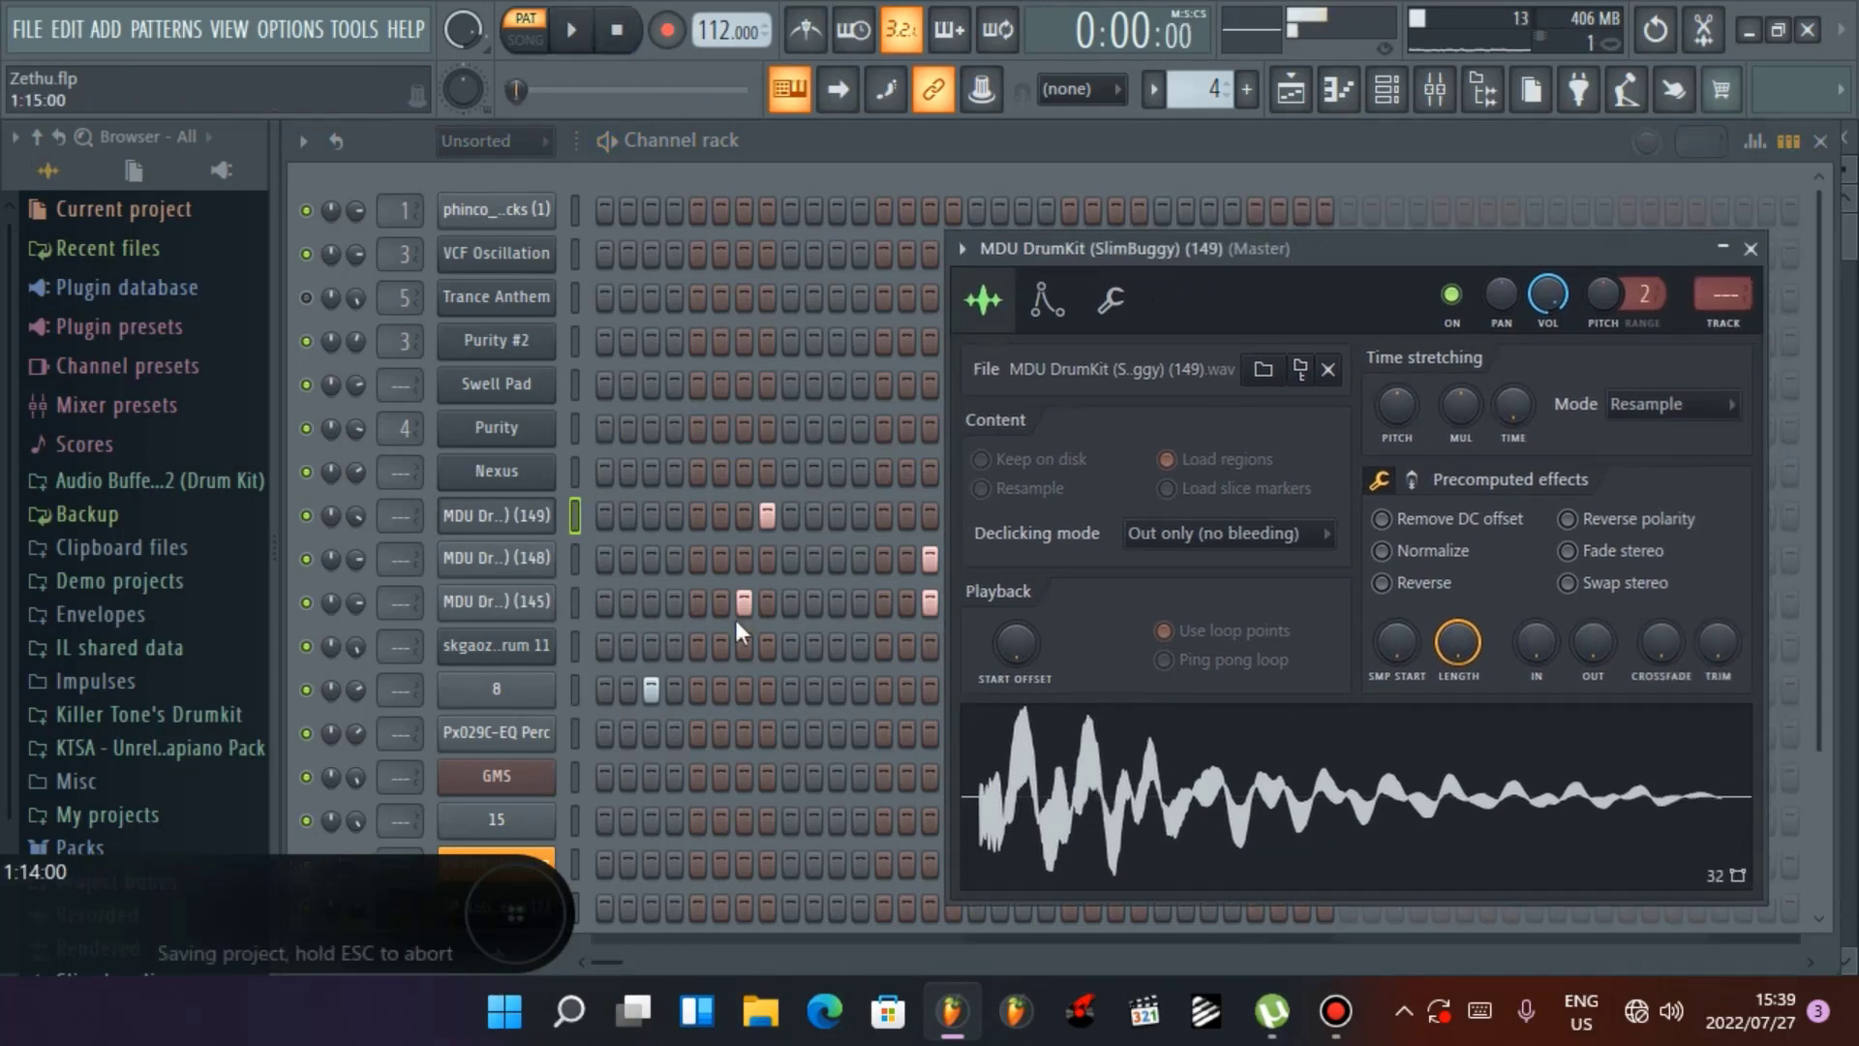
click(497, 559)
drag(1015, 542, 1402, 220)
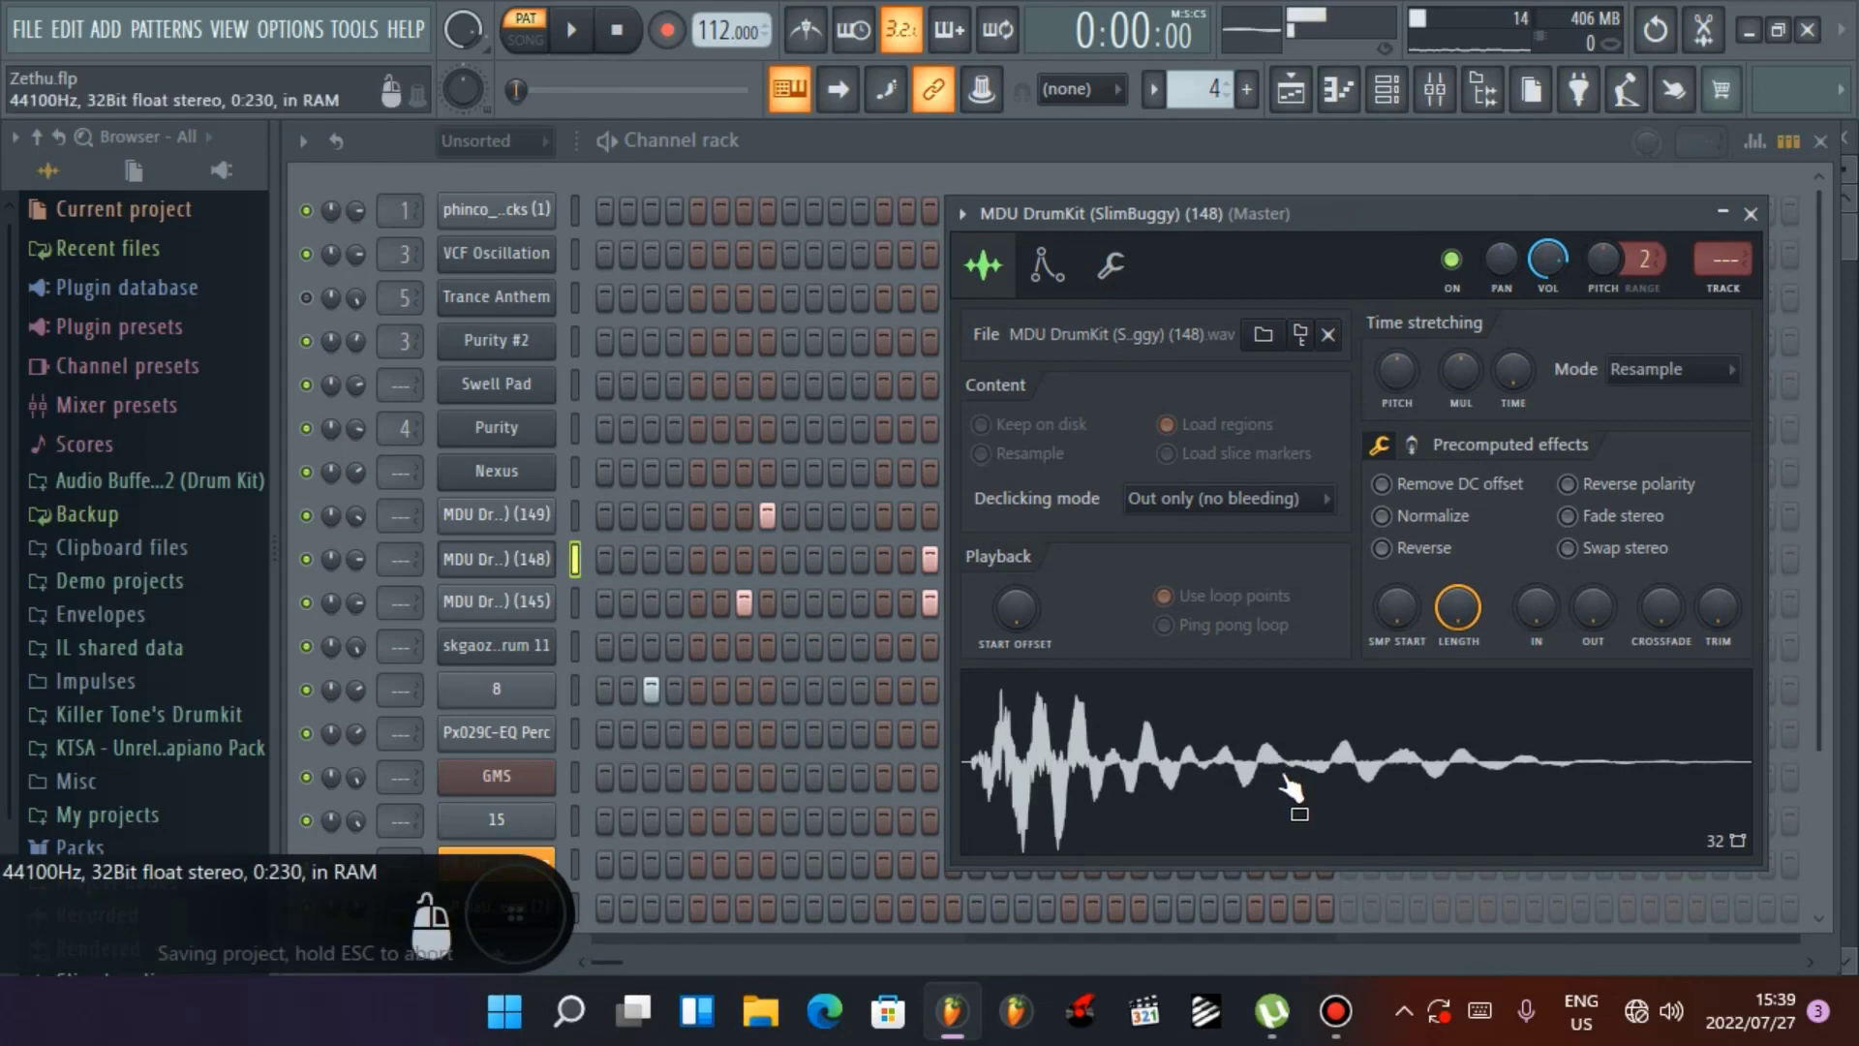
click(497, 601)
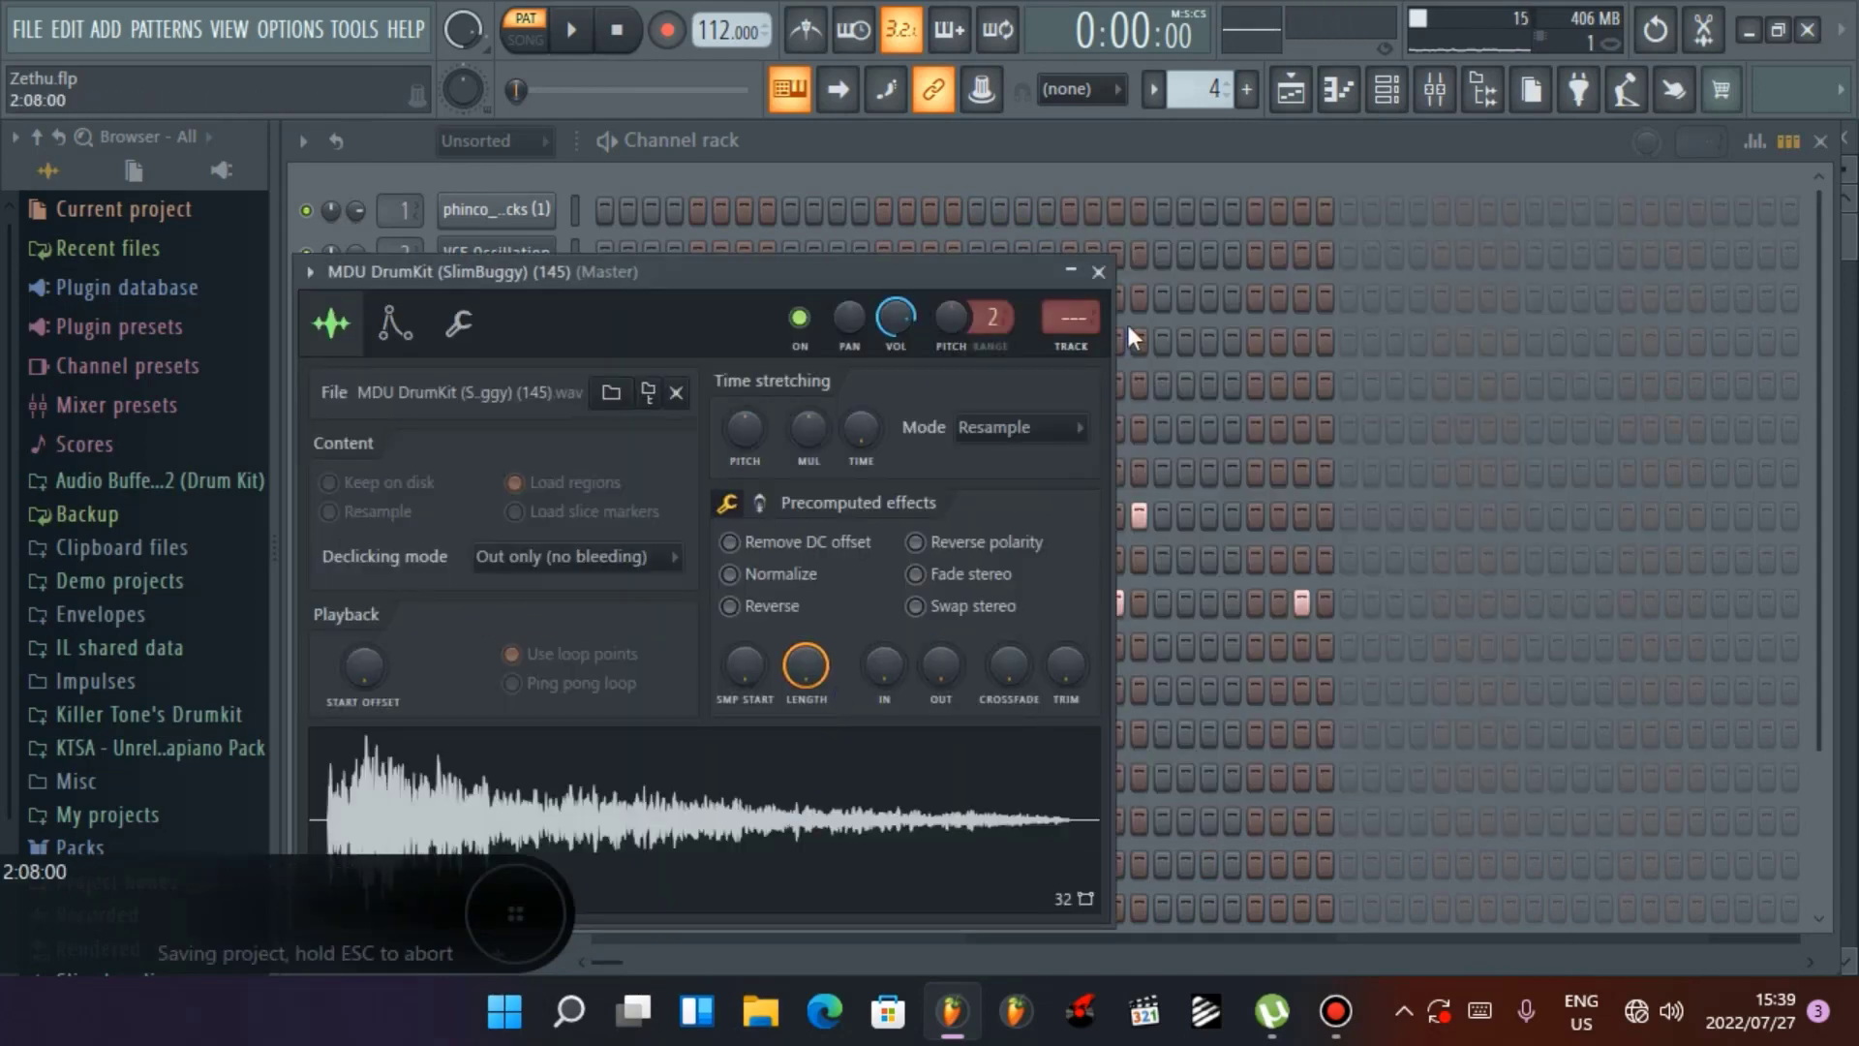
click(1099, 273)
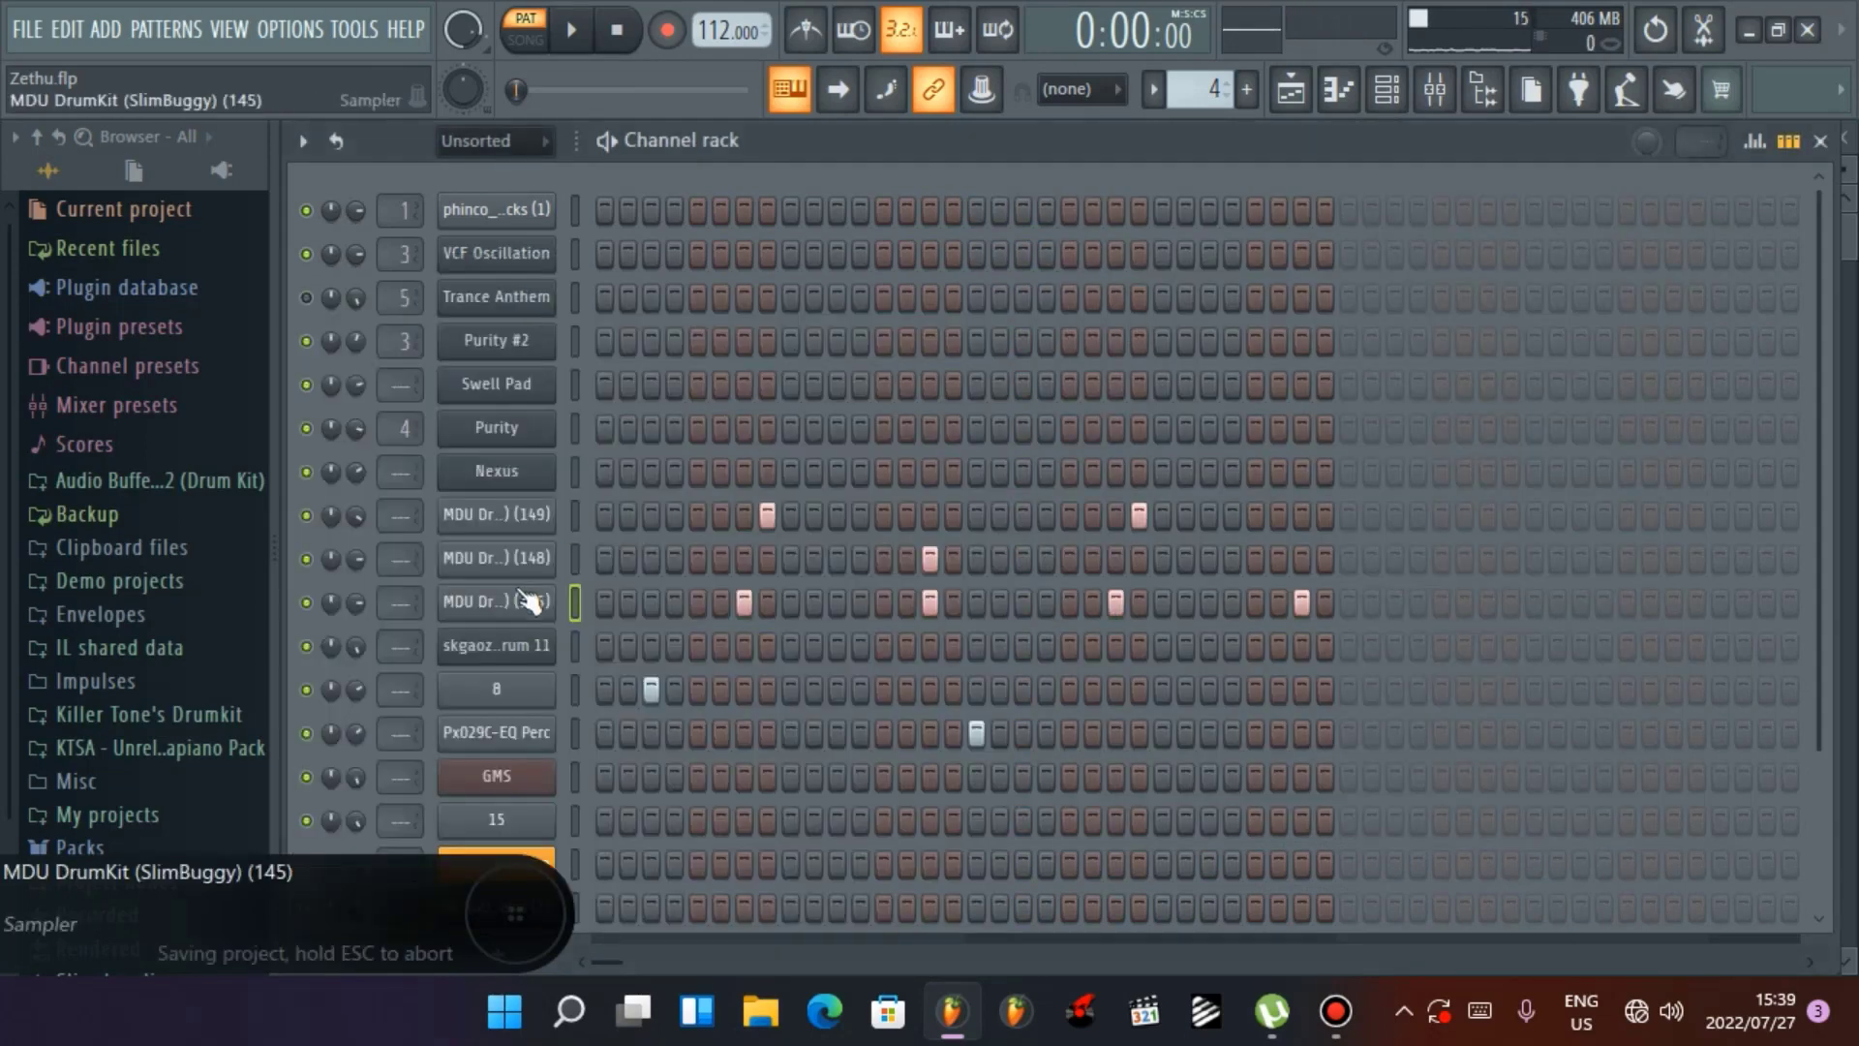
Preview the samples of channels 8 and Px029C-EQ Perc in their channel settings
click(502, 707)
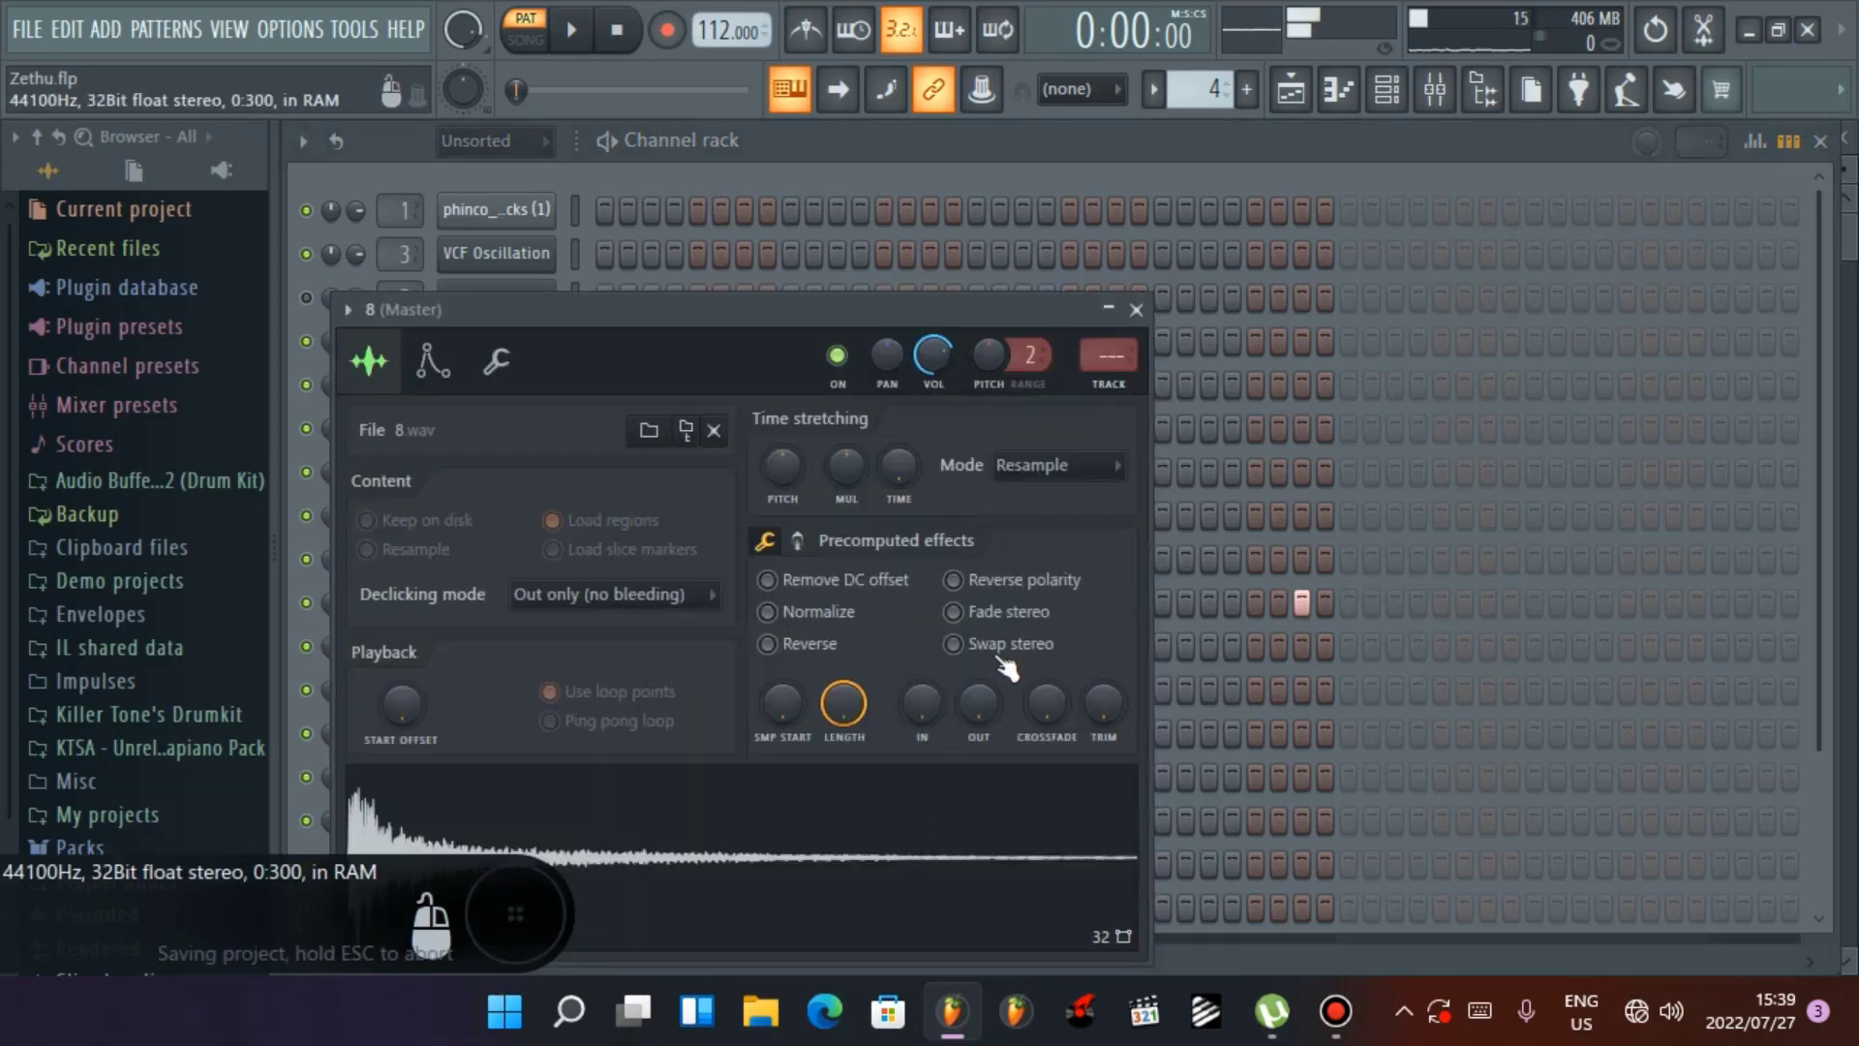
click(1136, 310)
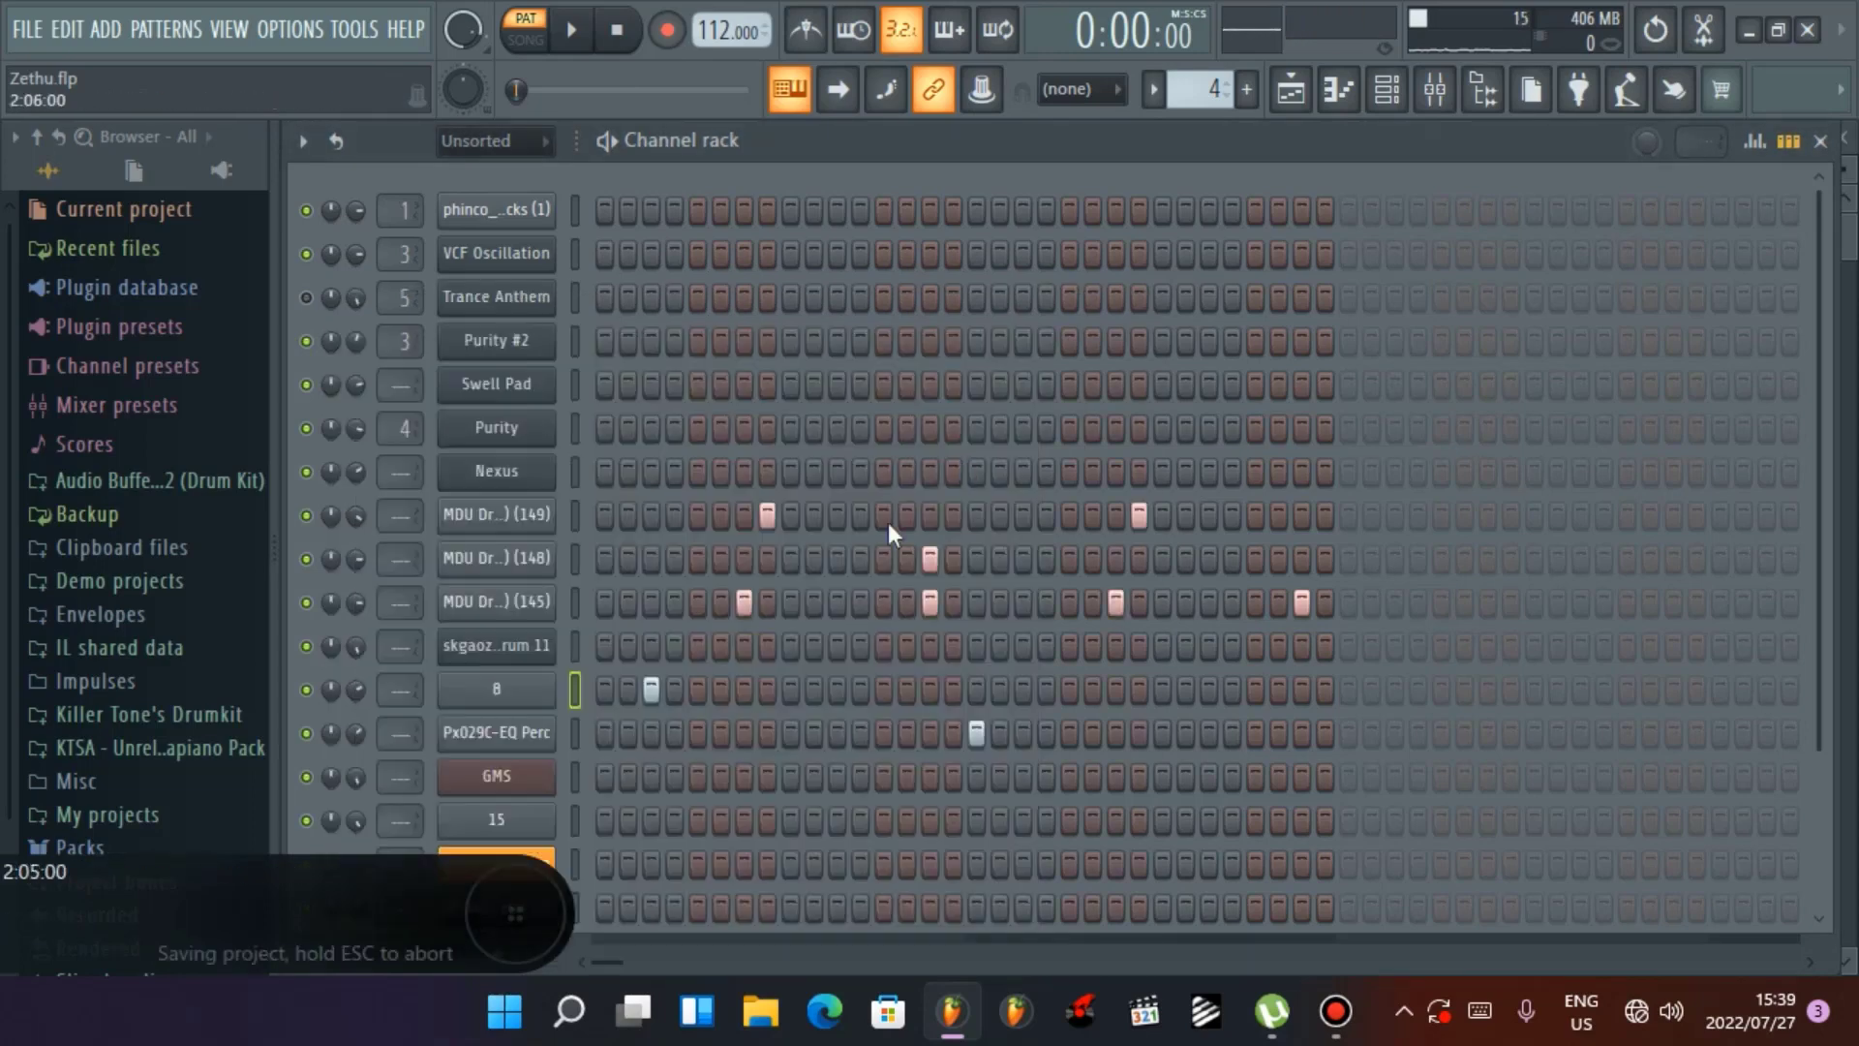
click(537, 734)
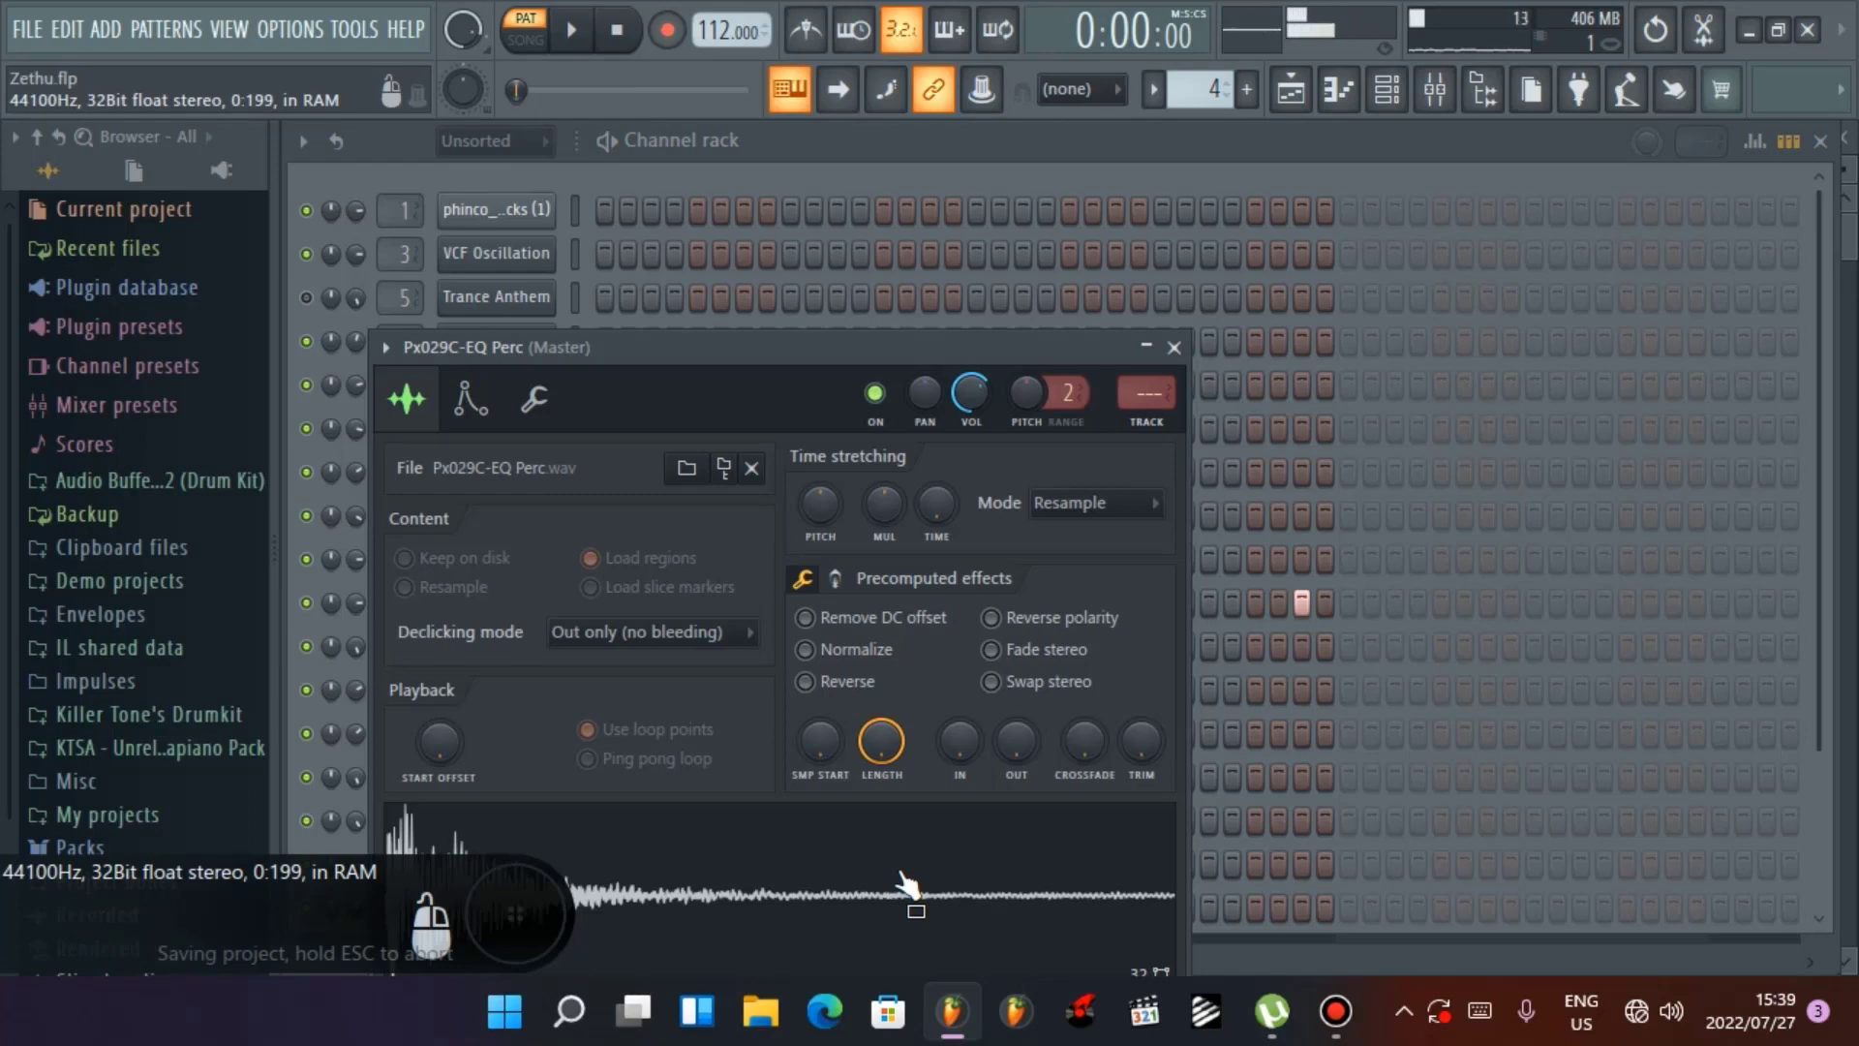
click(1174, 348)
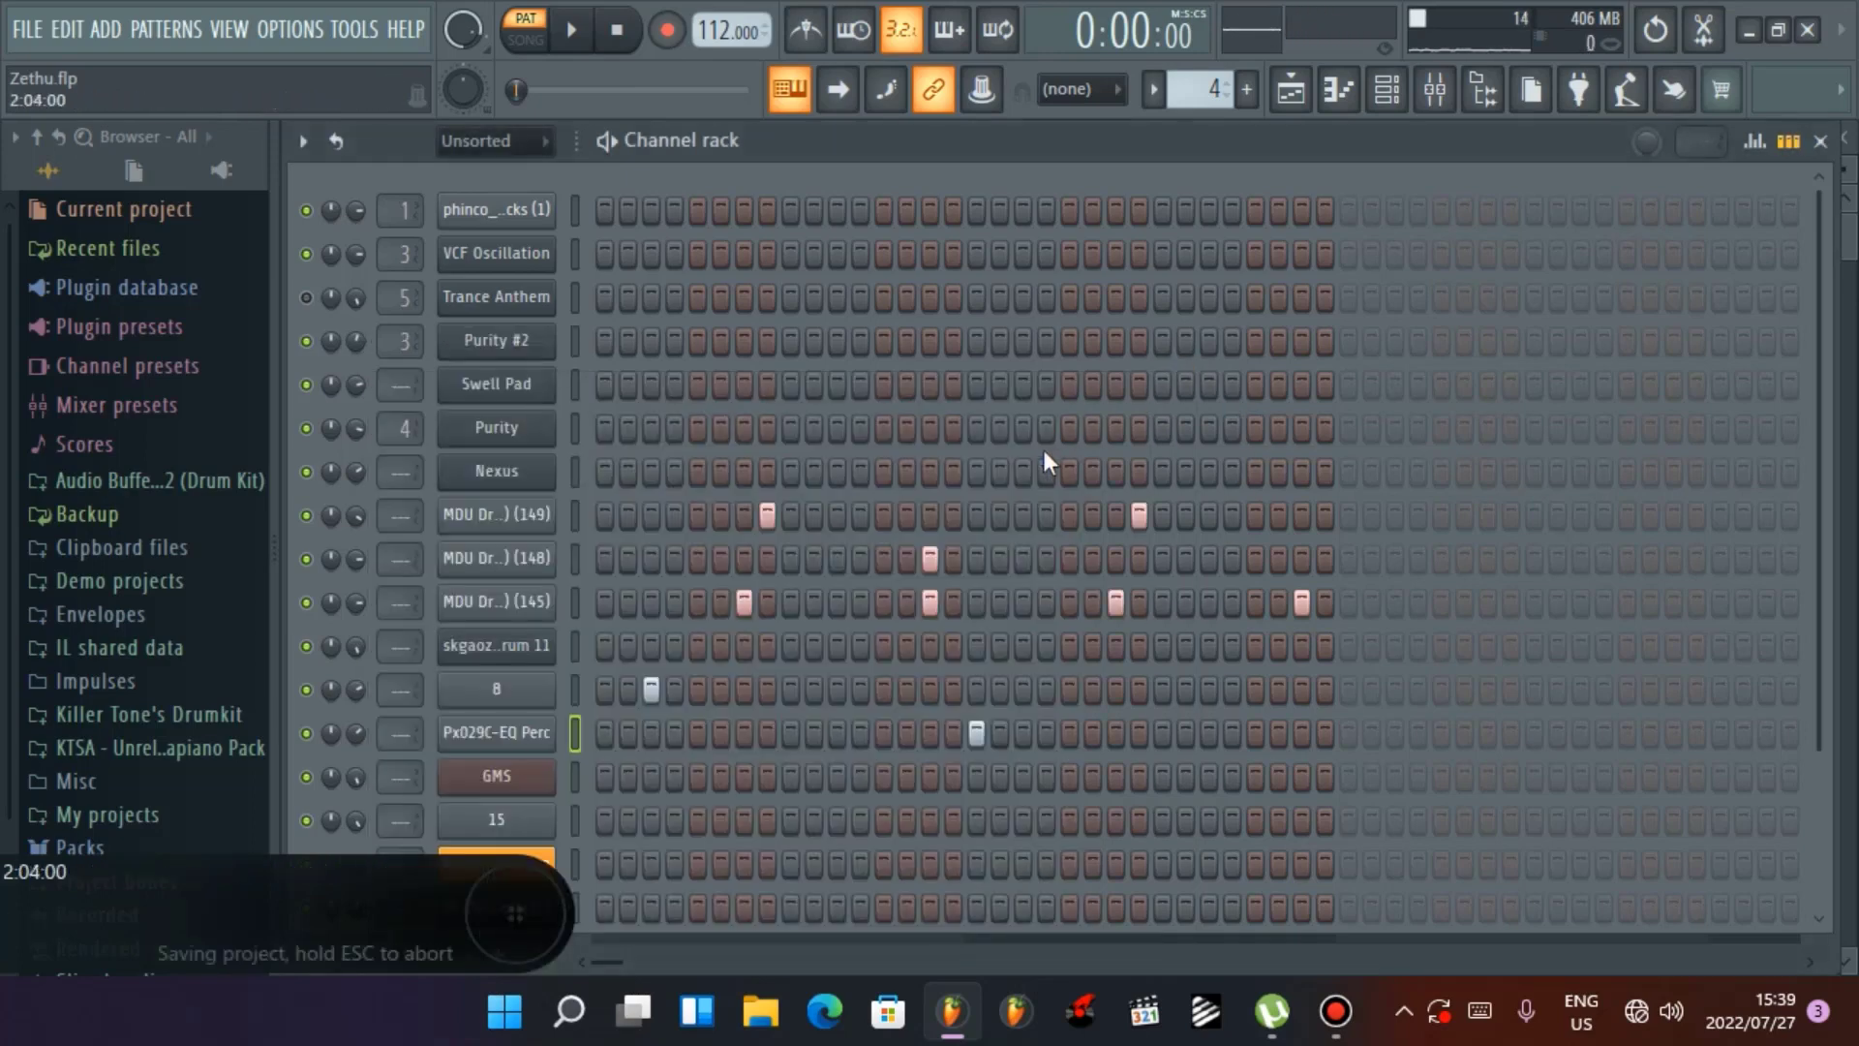
Unmute playlist track 6 and play the song from bar 24 together with tracks 2 to 4
click(1315, 89)
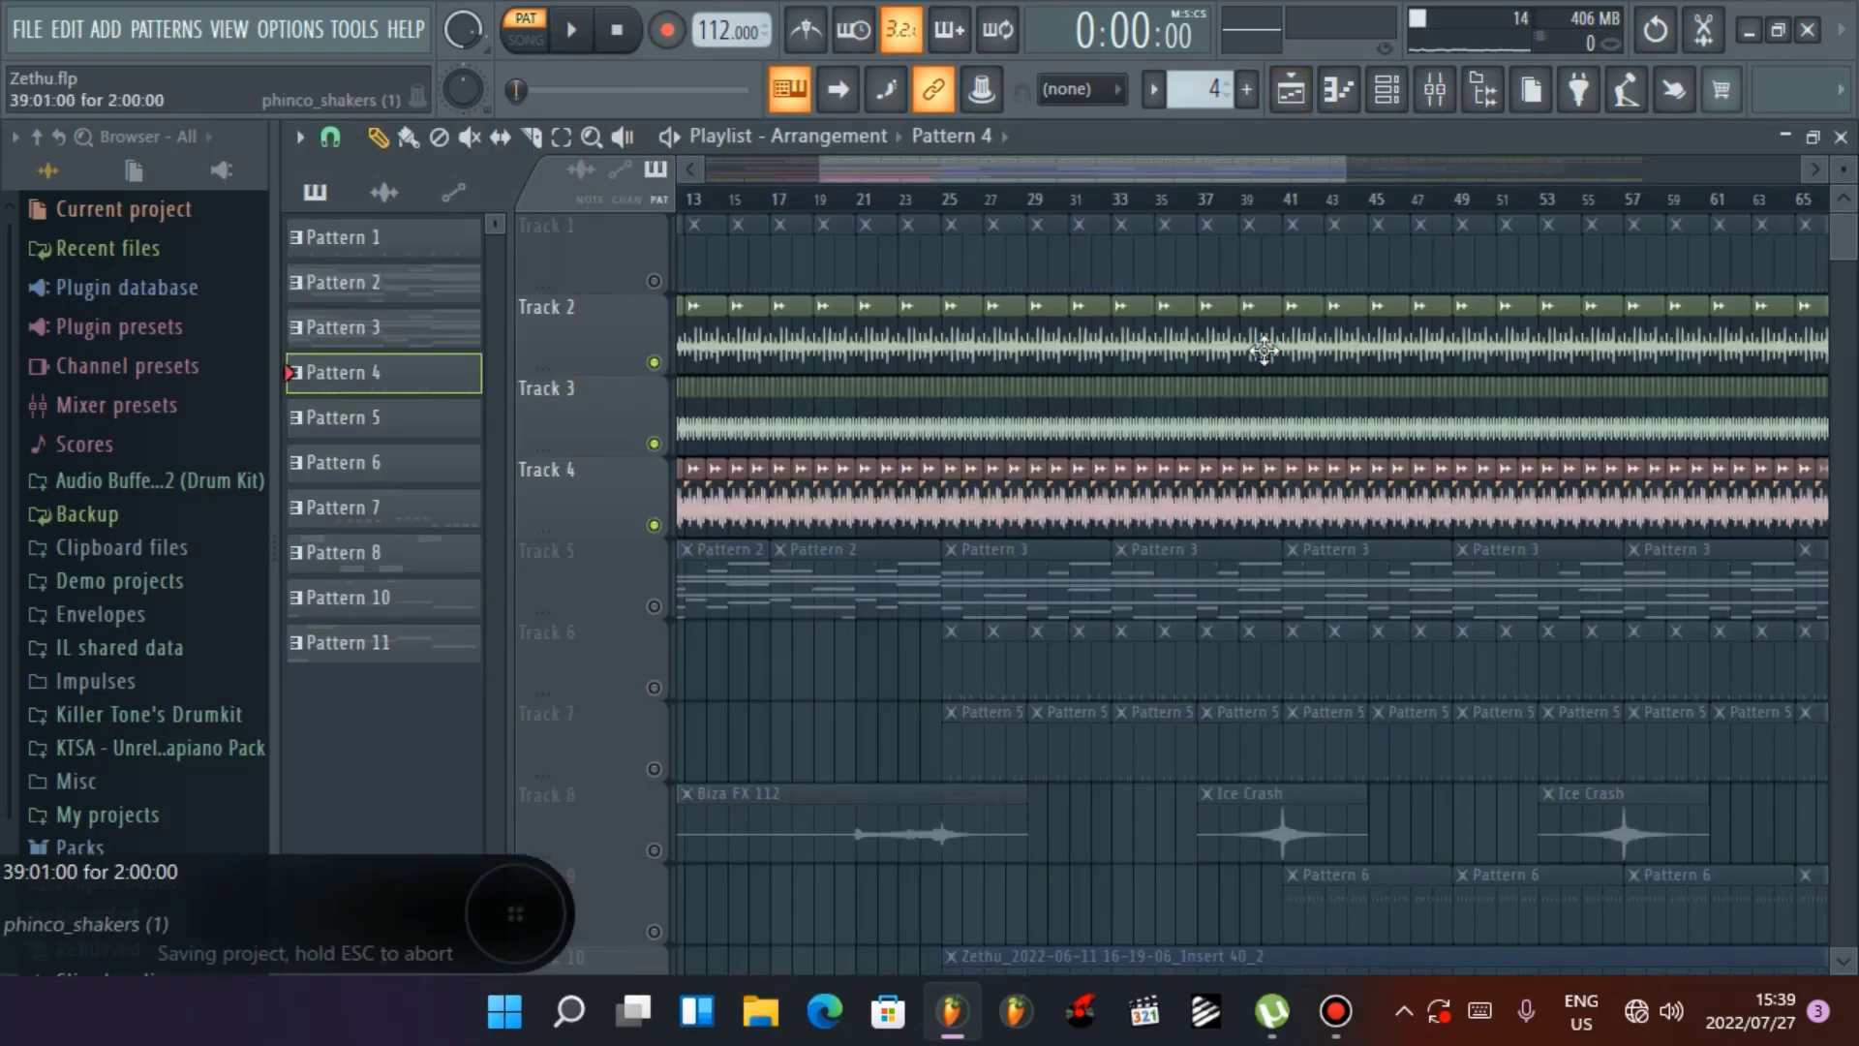
click(656, 688)
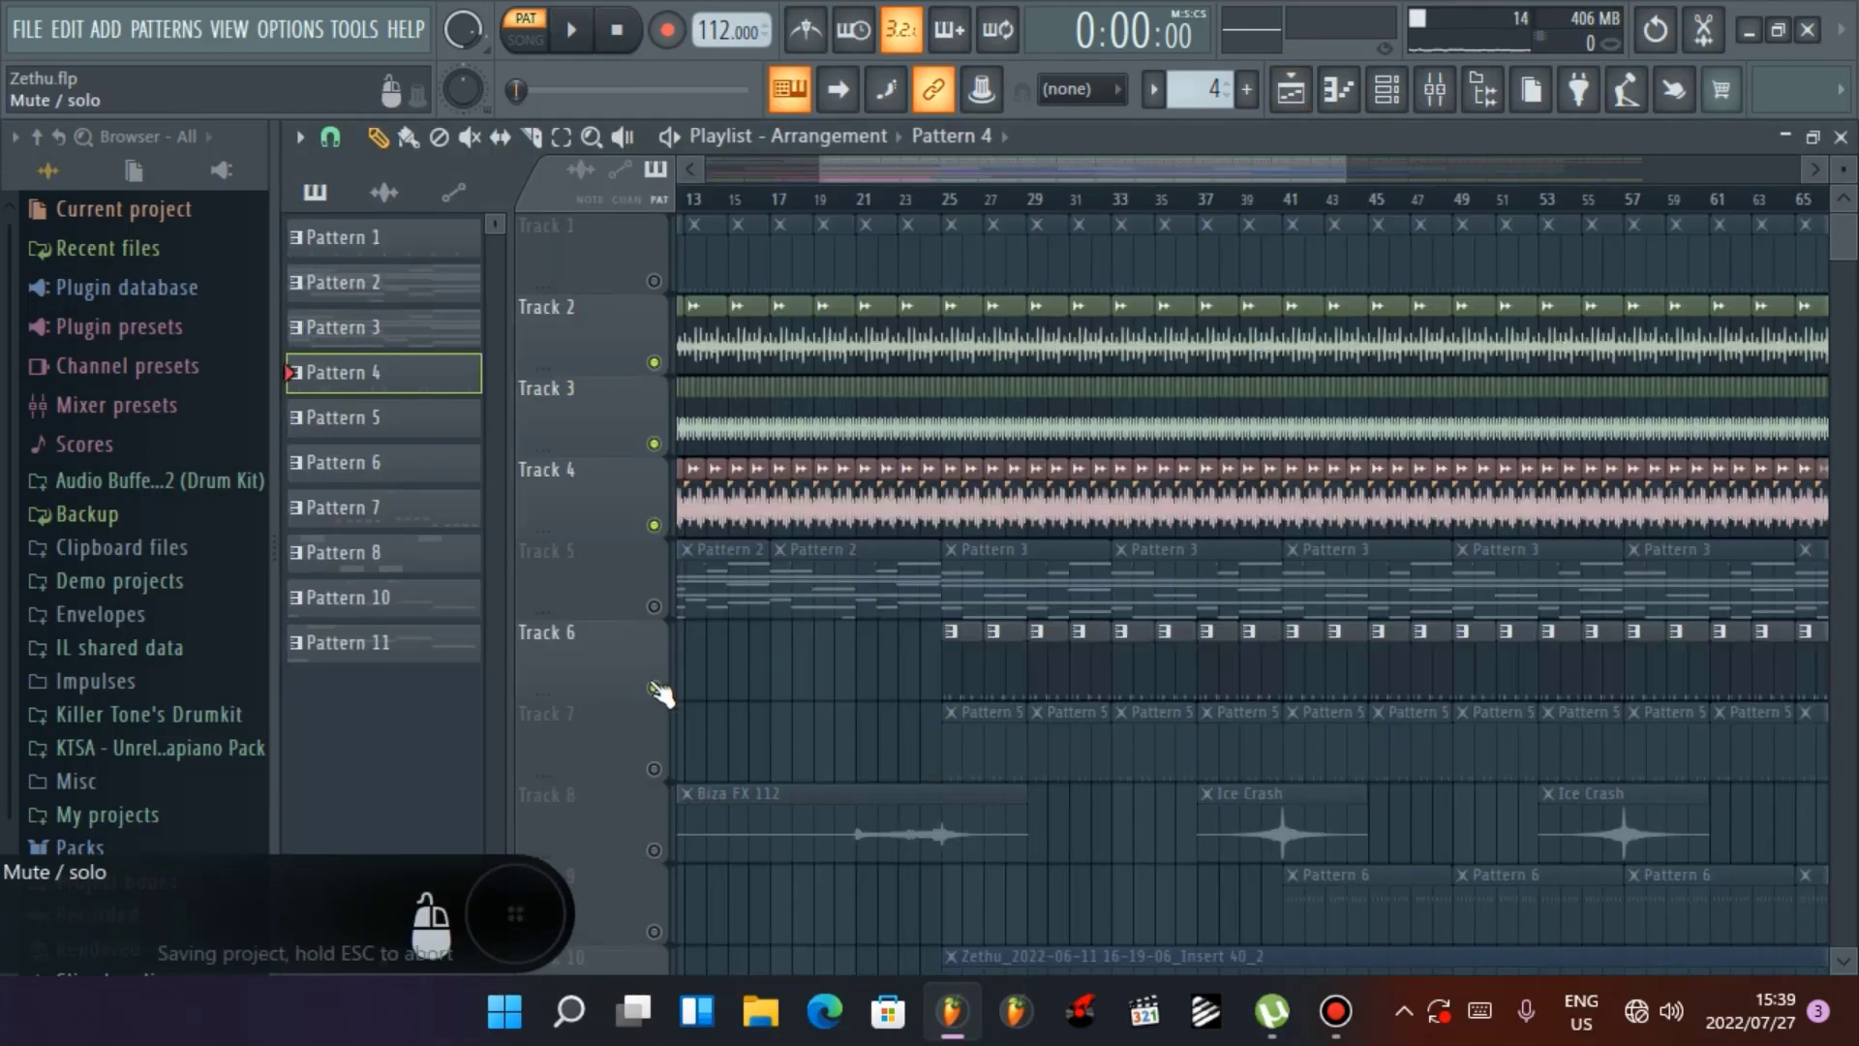
click(939, 205)
key(space)
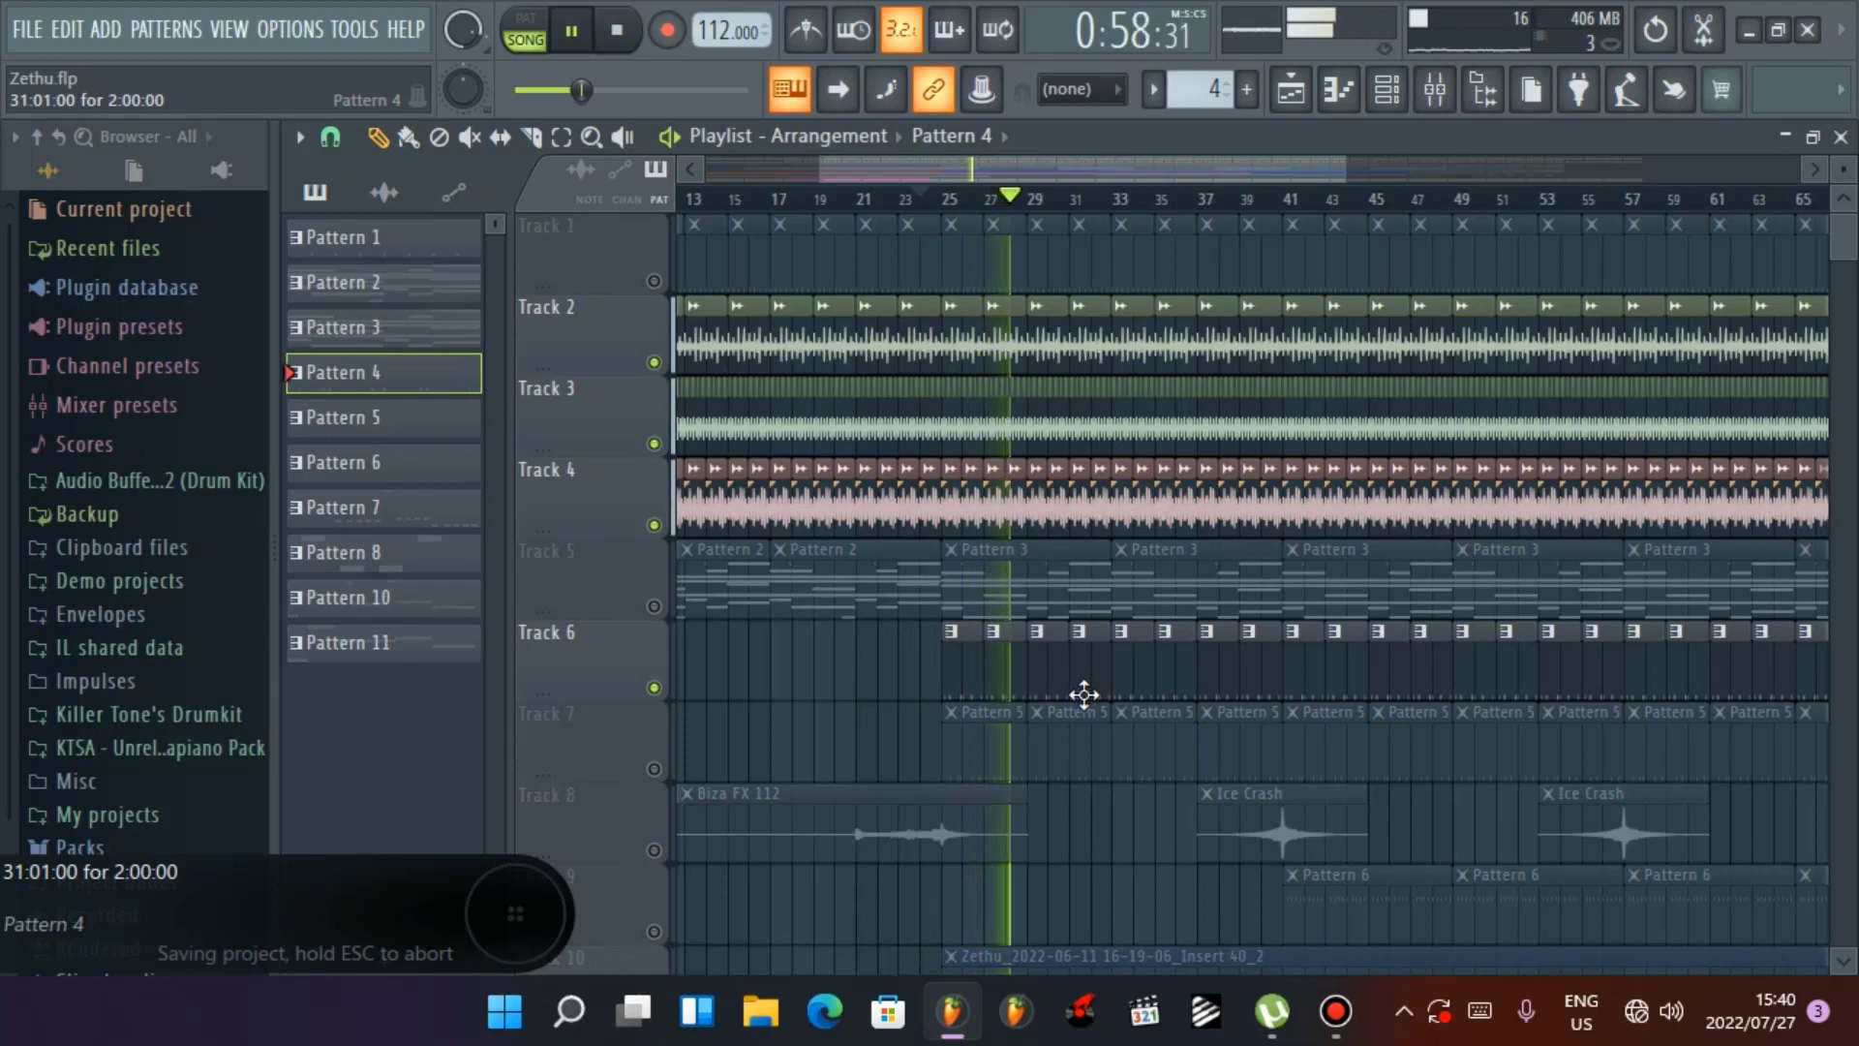
key(space)
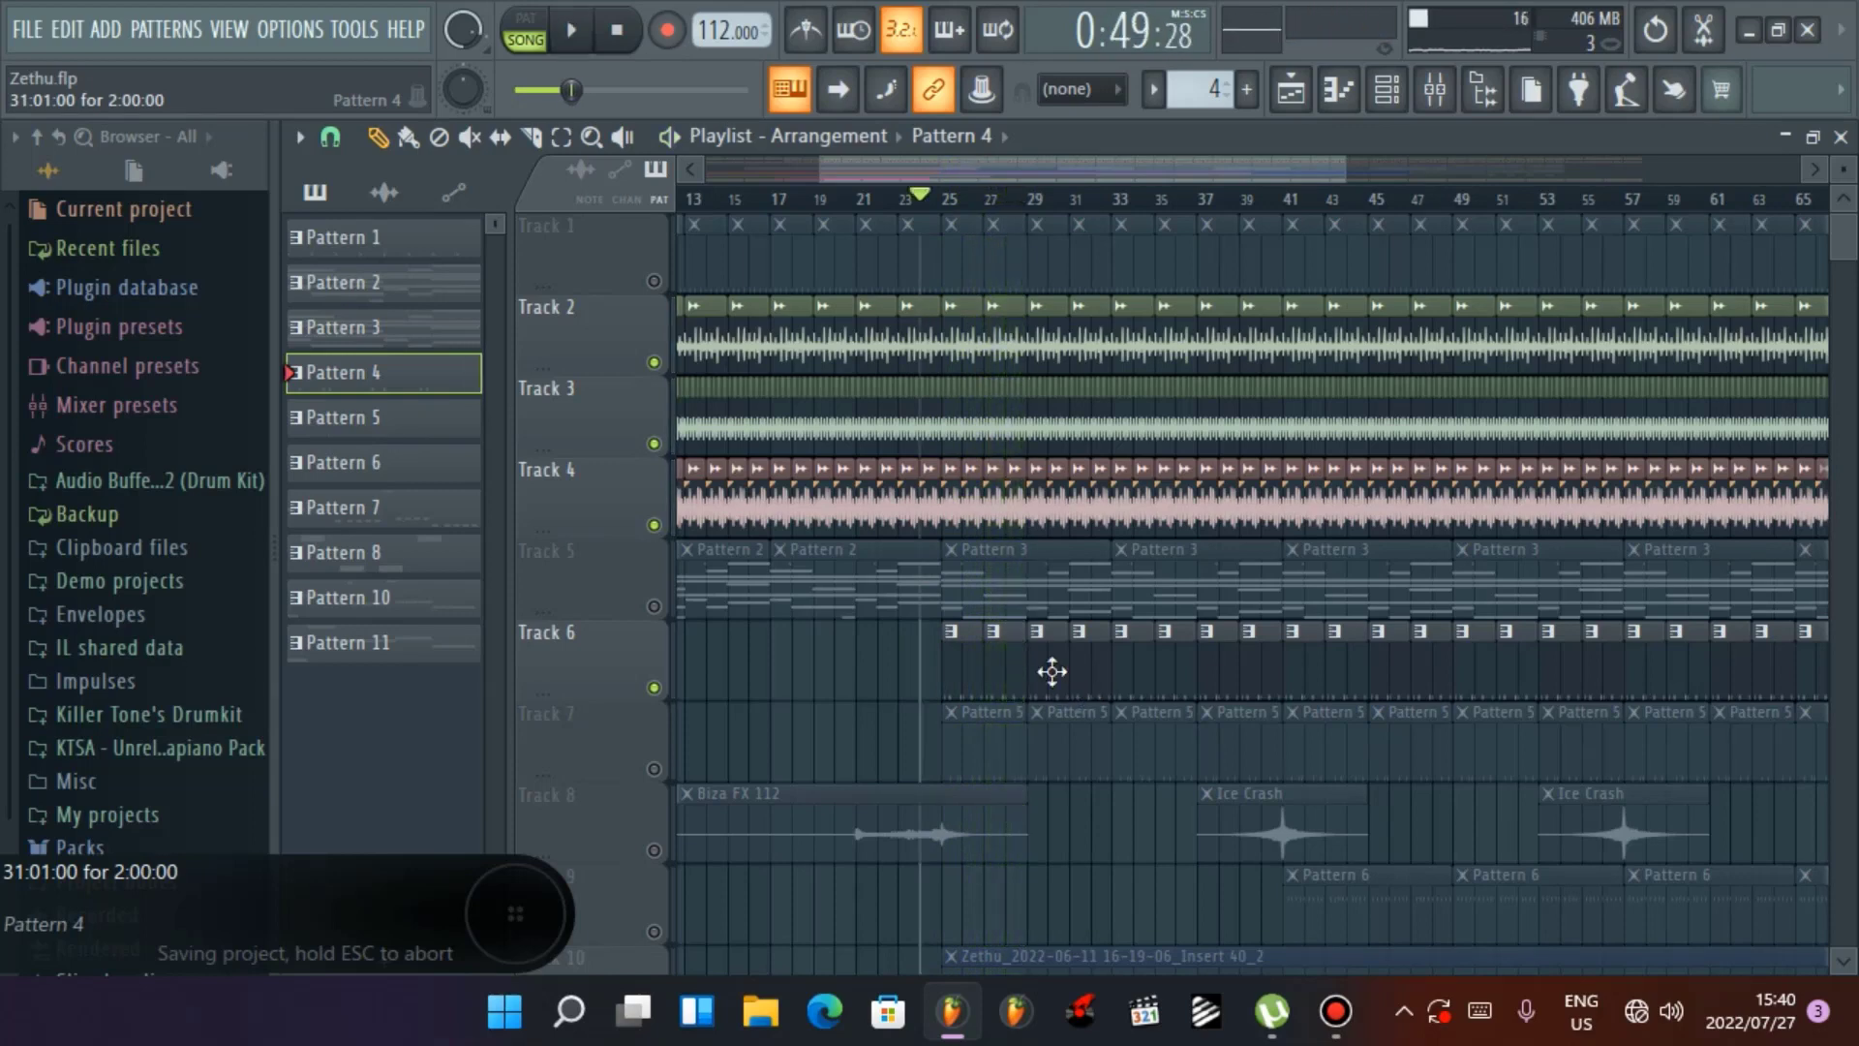
Open the track 6 Pattern 4 in the channel rack, play it in pattern mode and return to the playlist
double_click(981, 665)
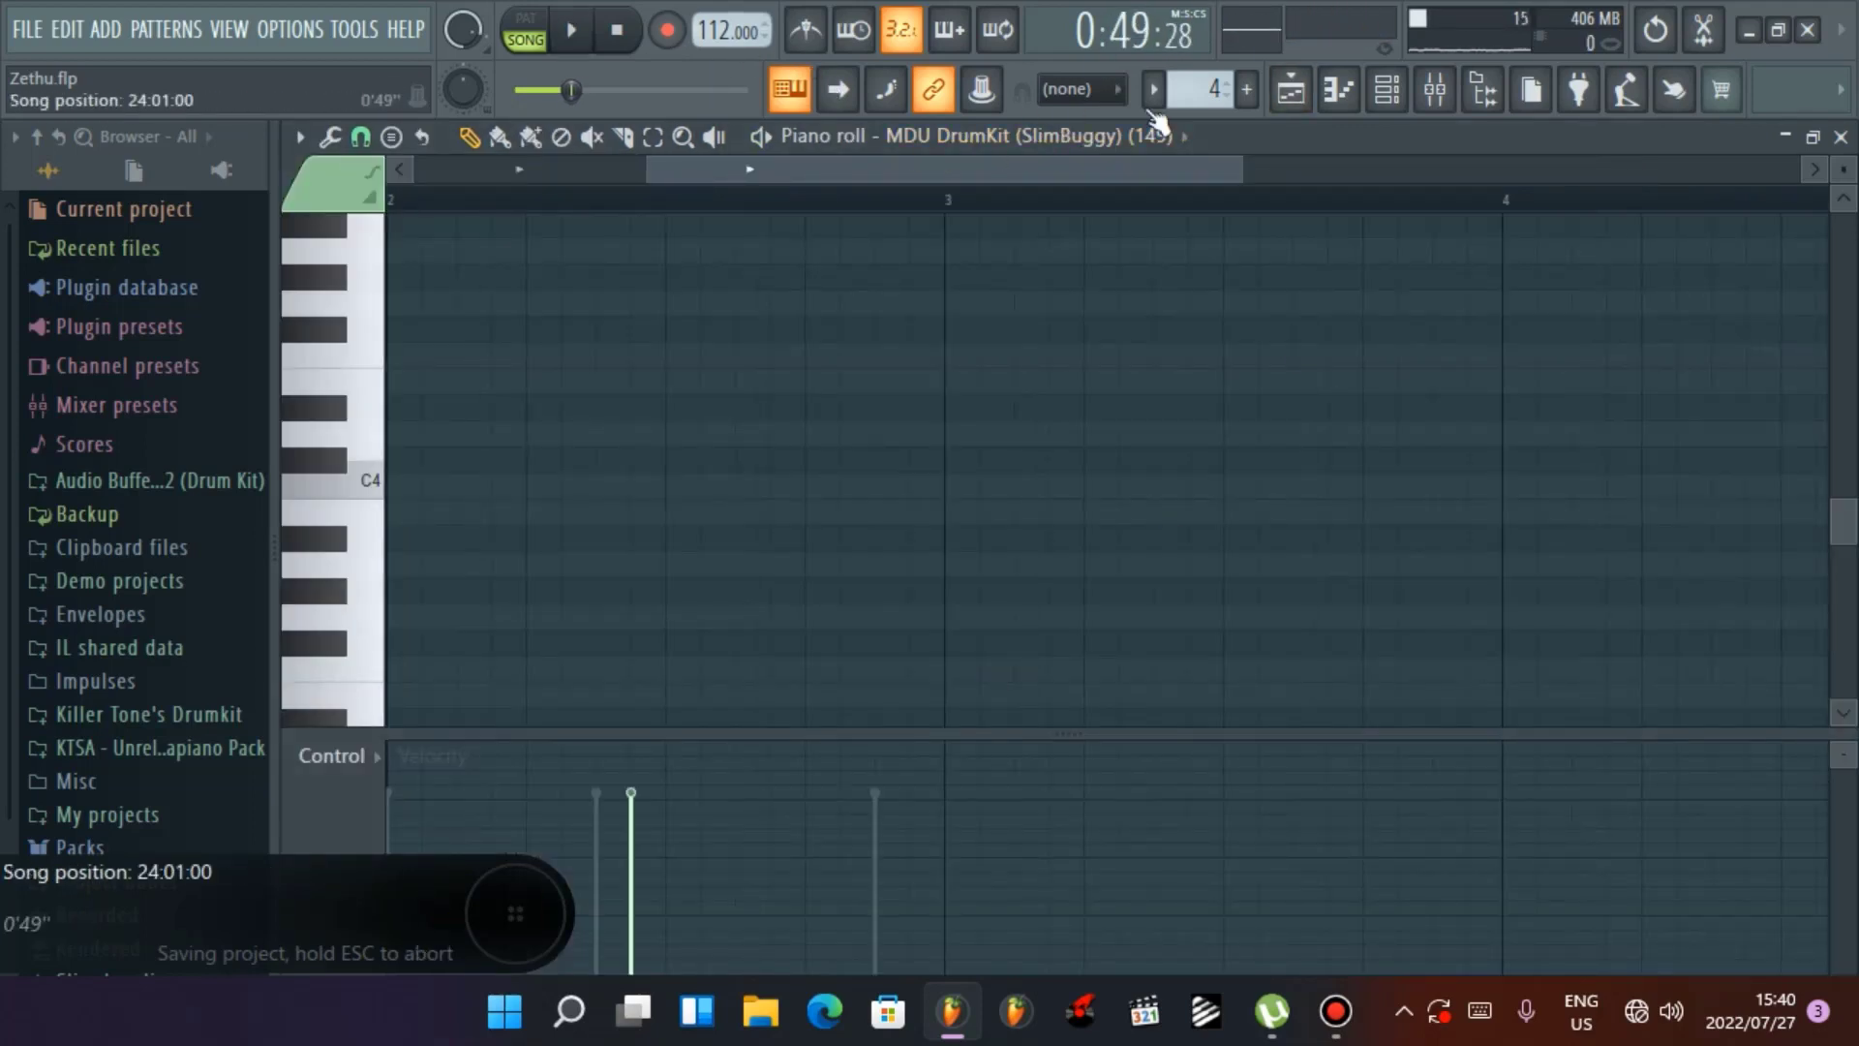
click(1290, 92)
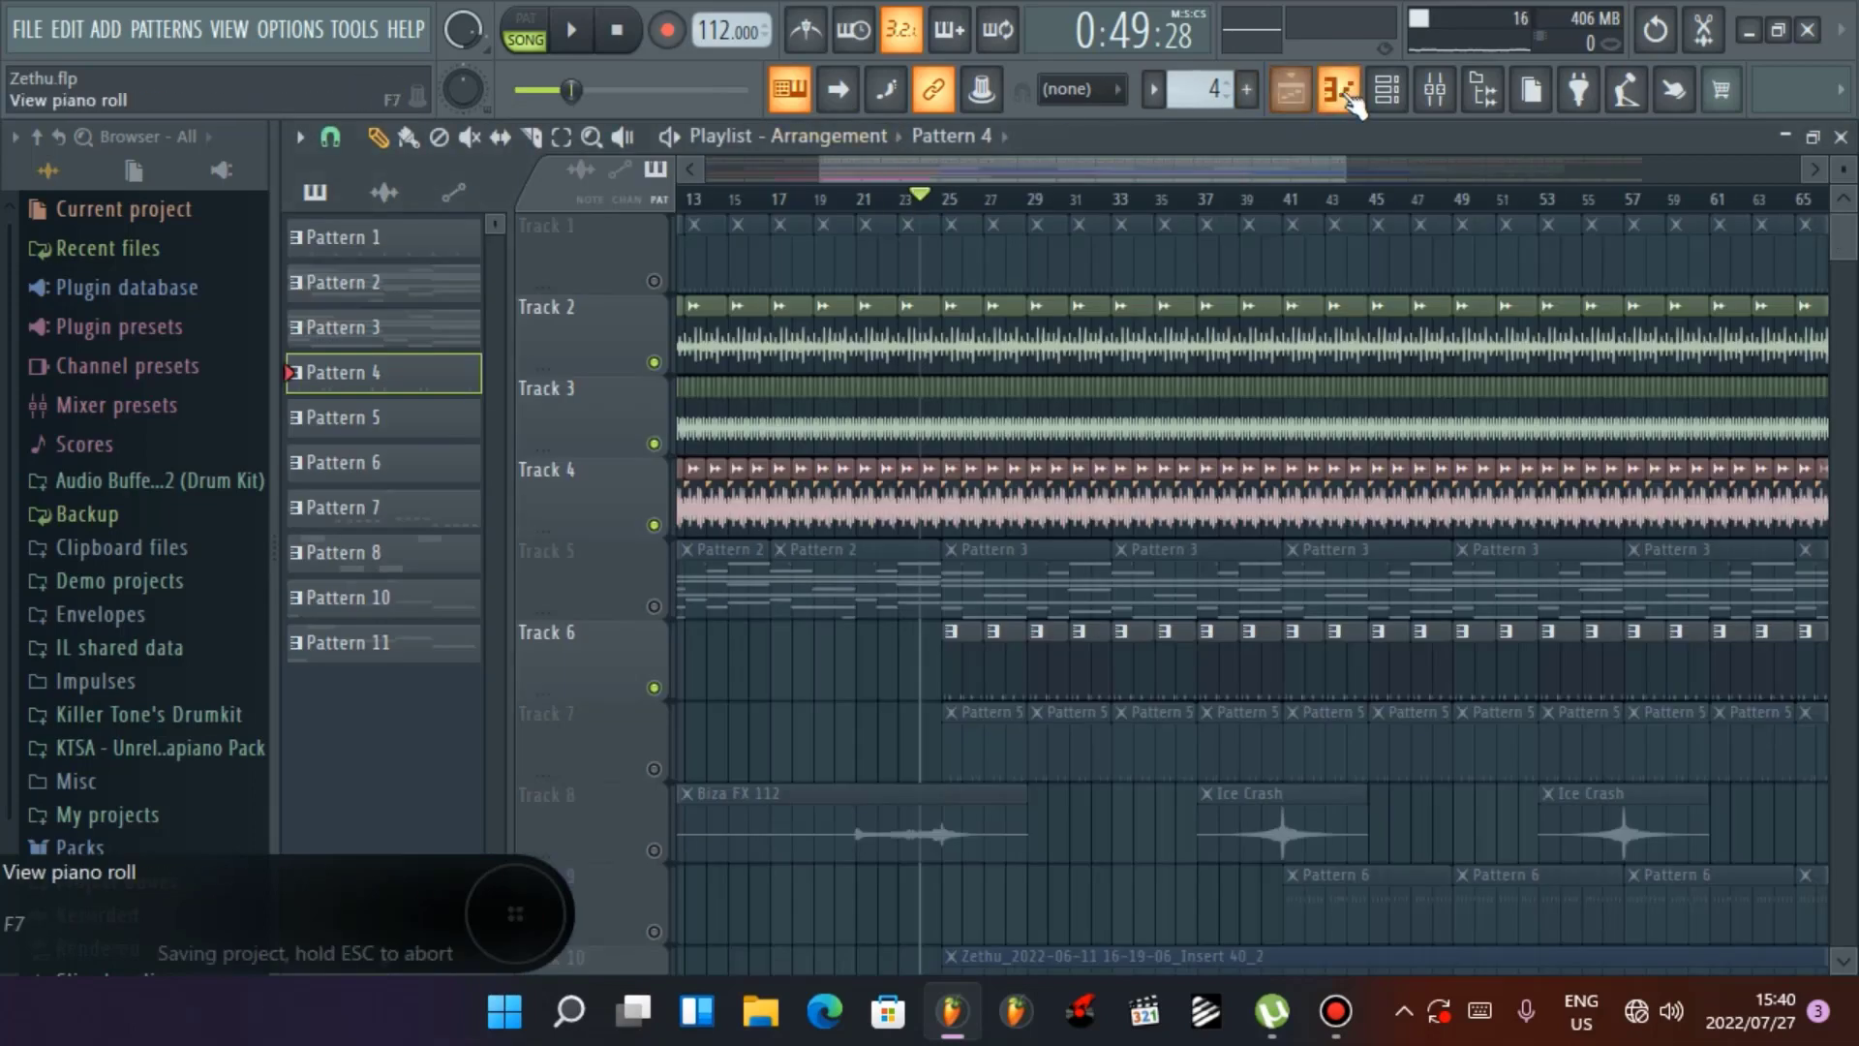
click(1388, 93)
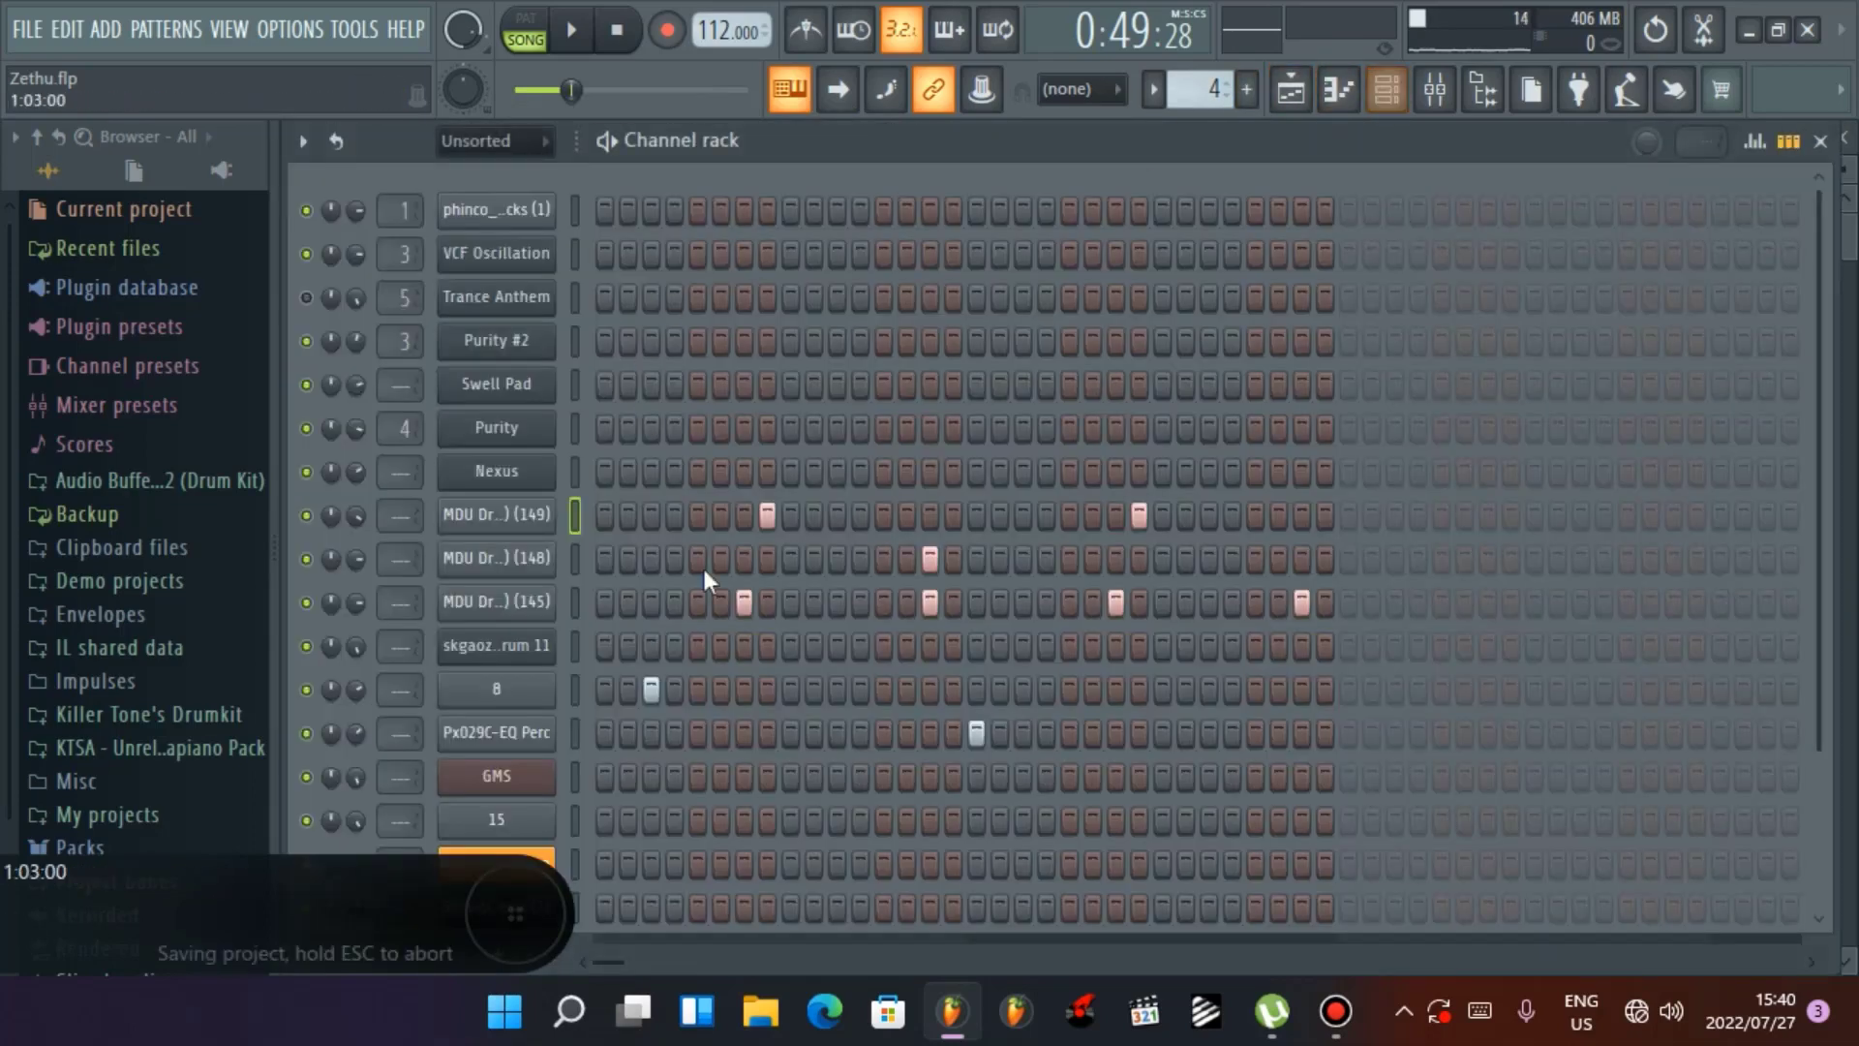
click(540, 39)
key(space)
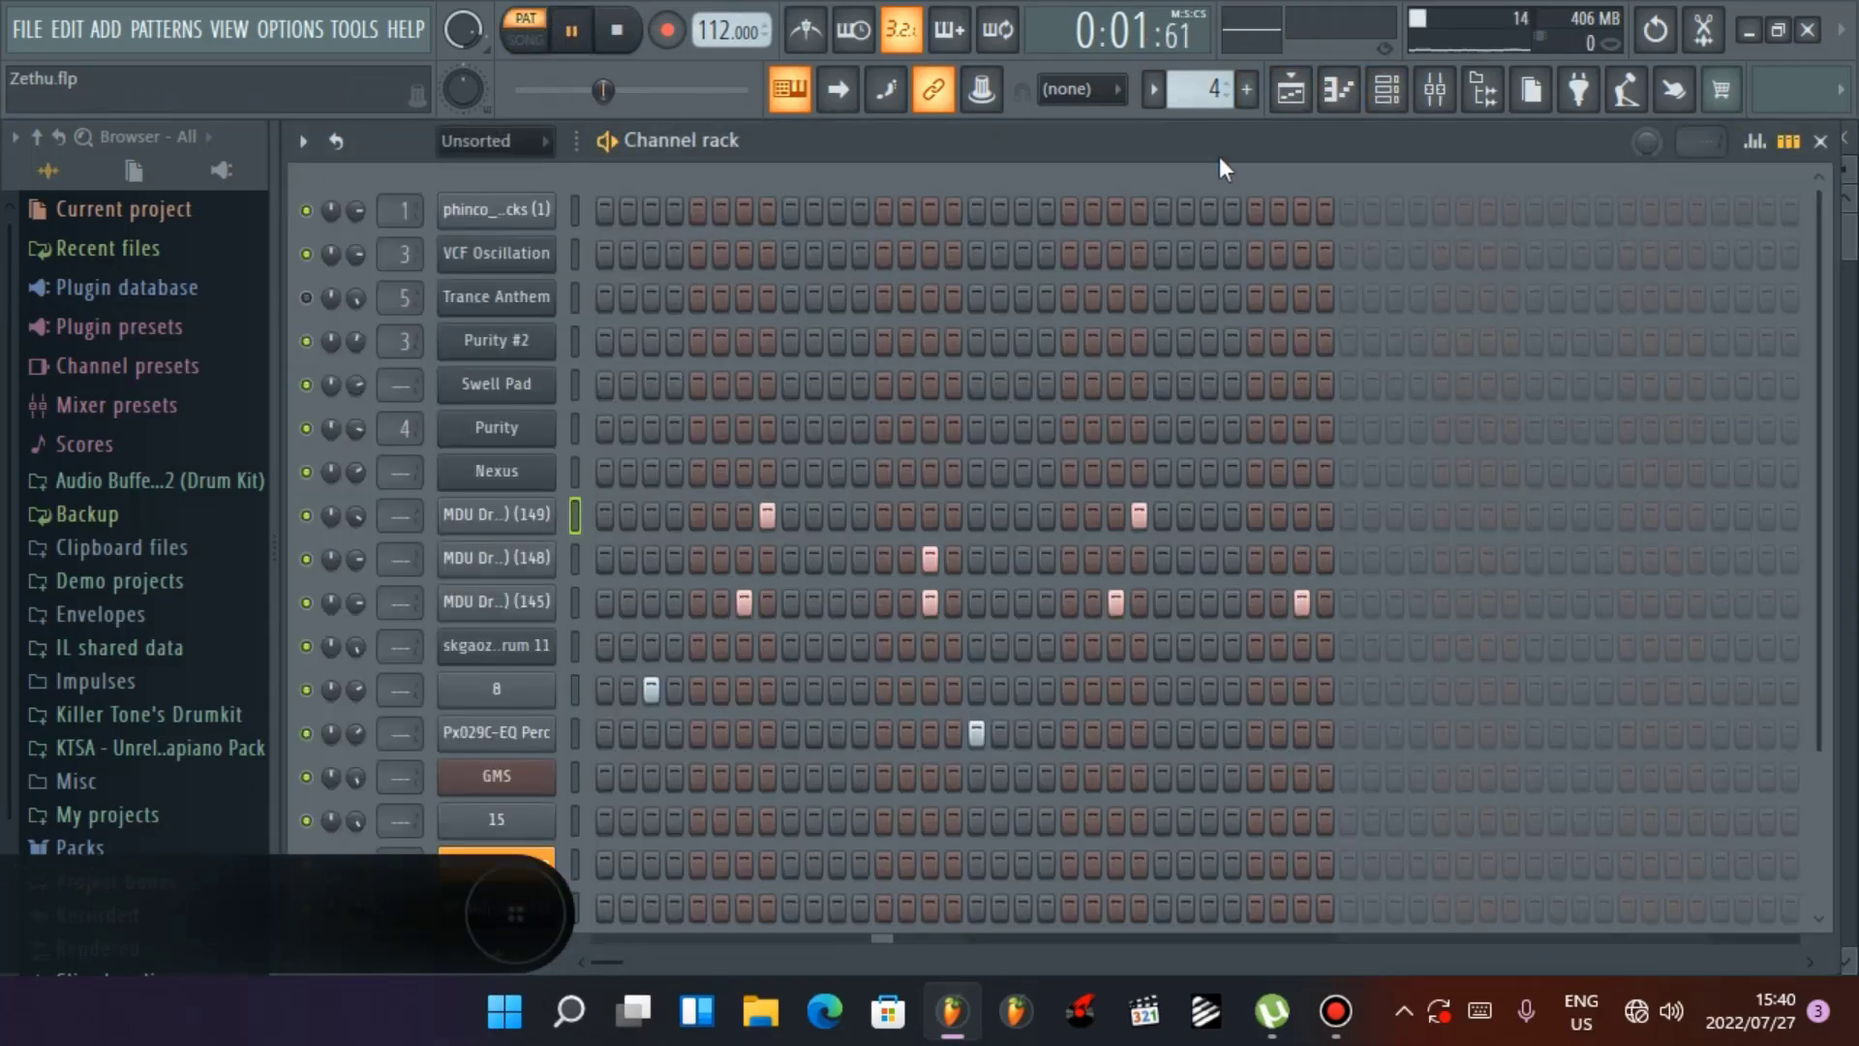
click(1311, 99)
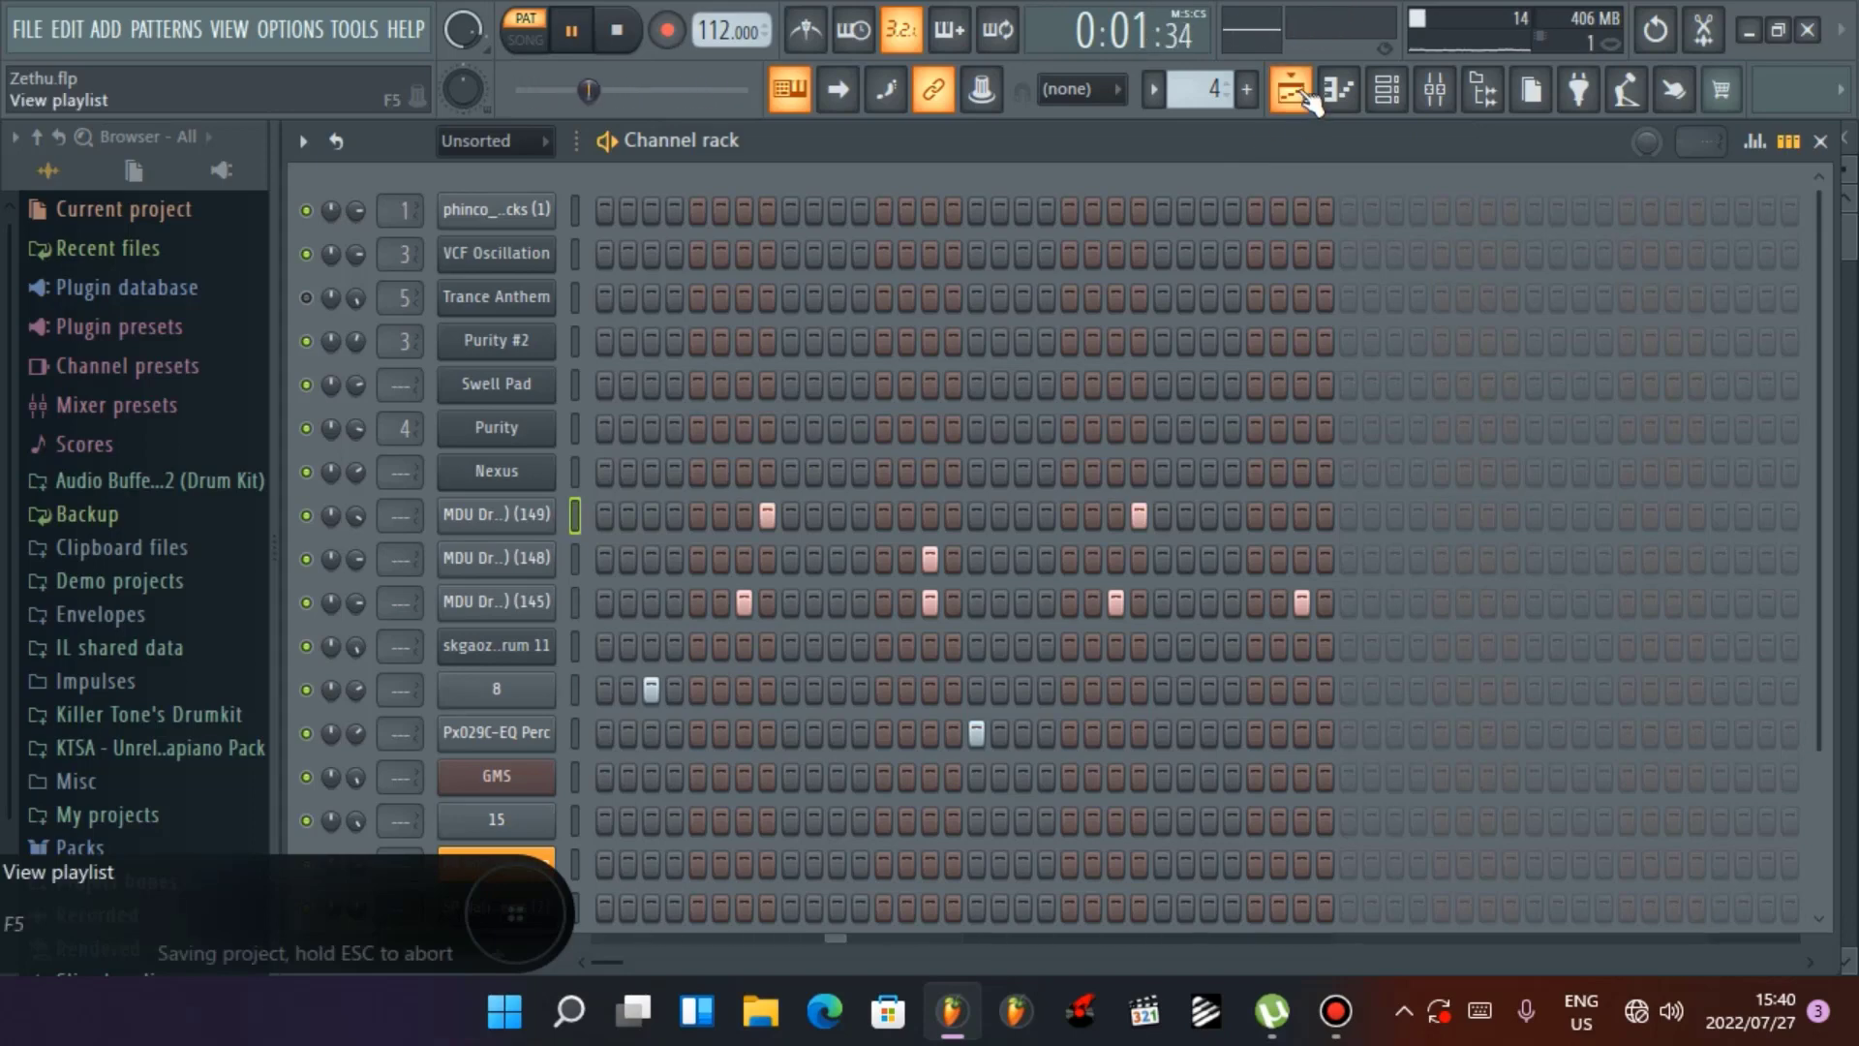
click(1311, 100)
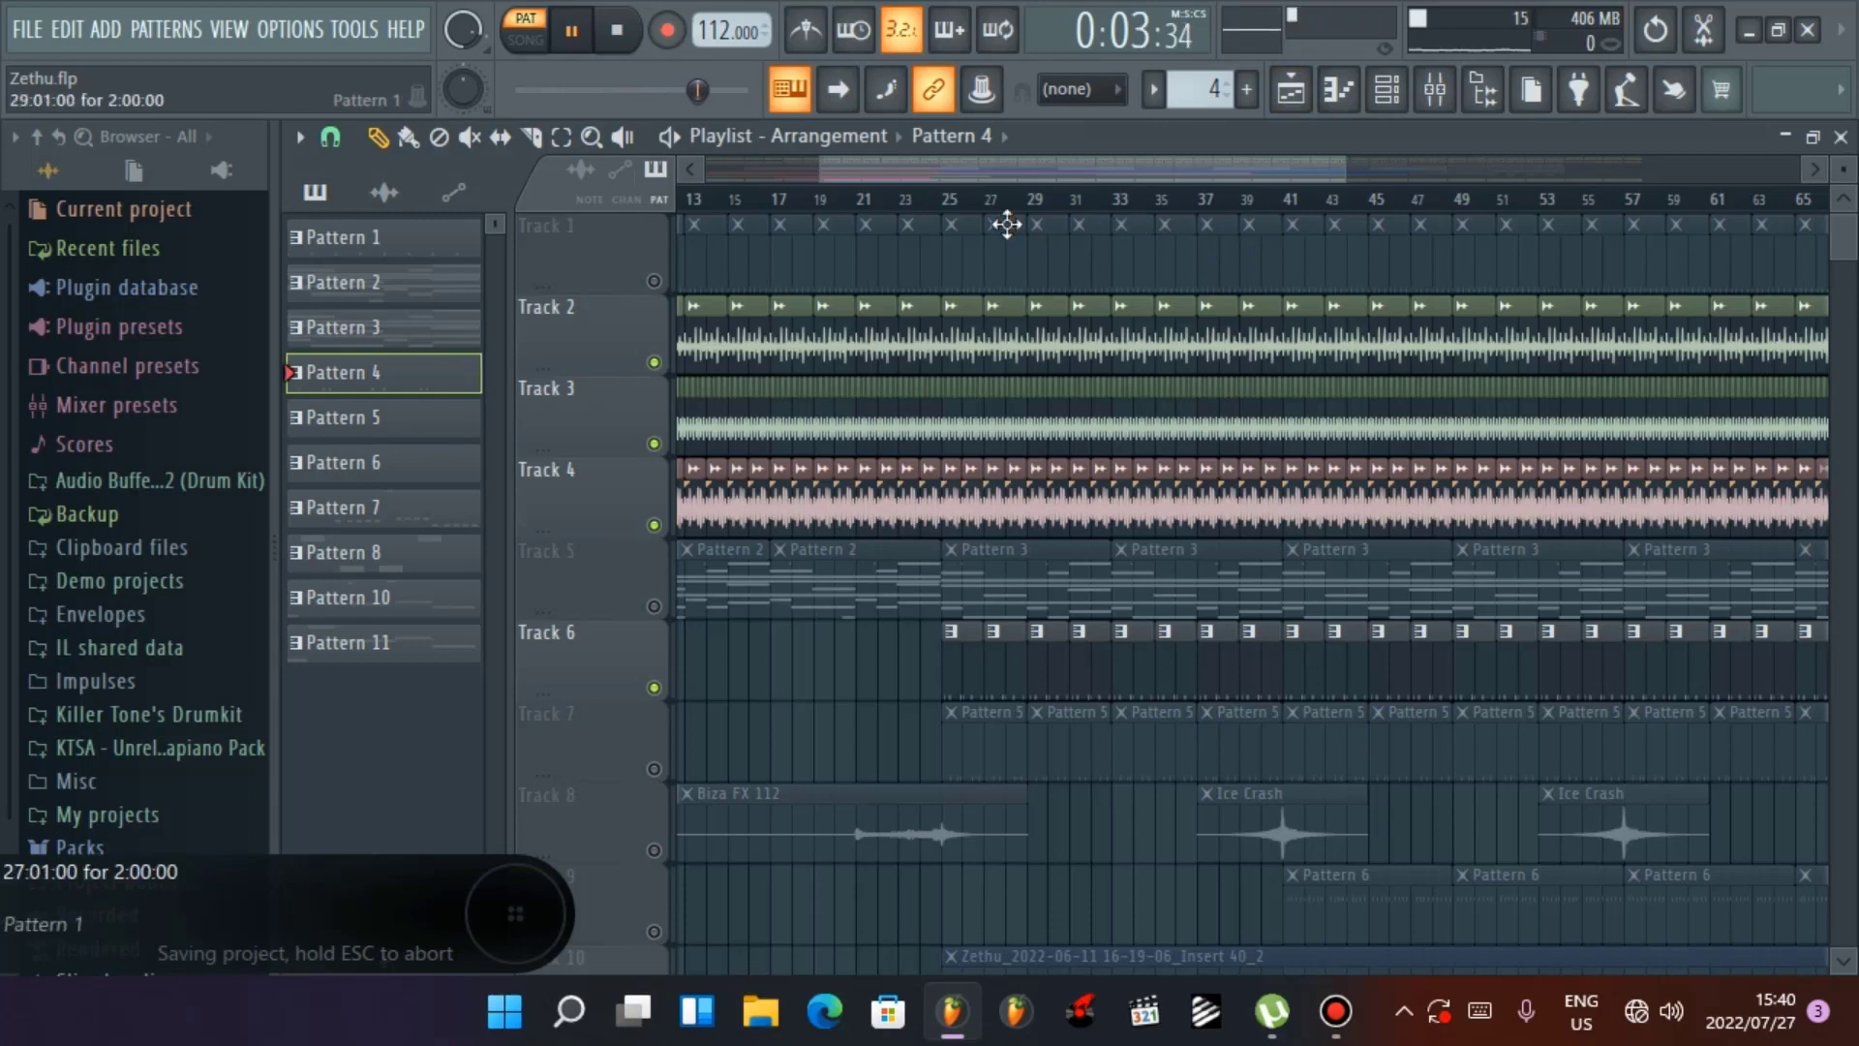
key(space)
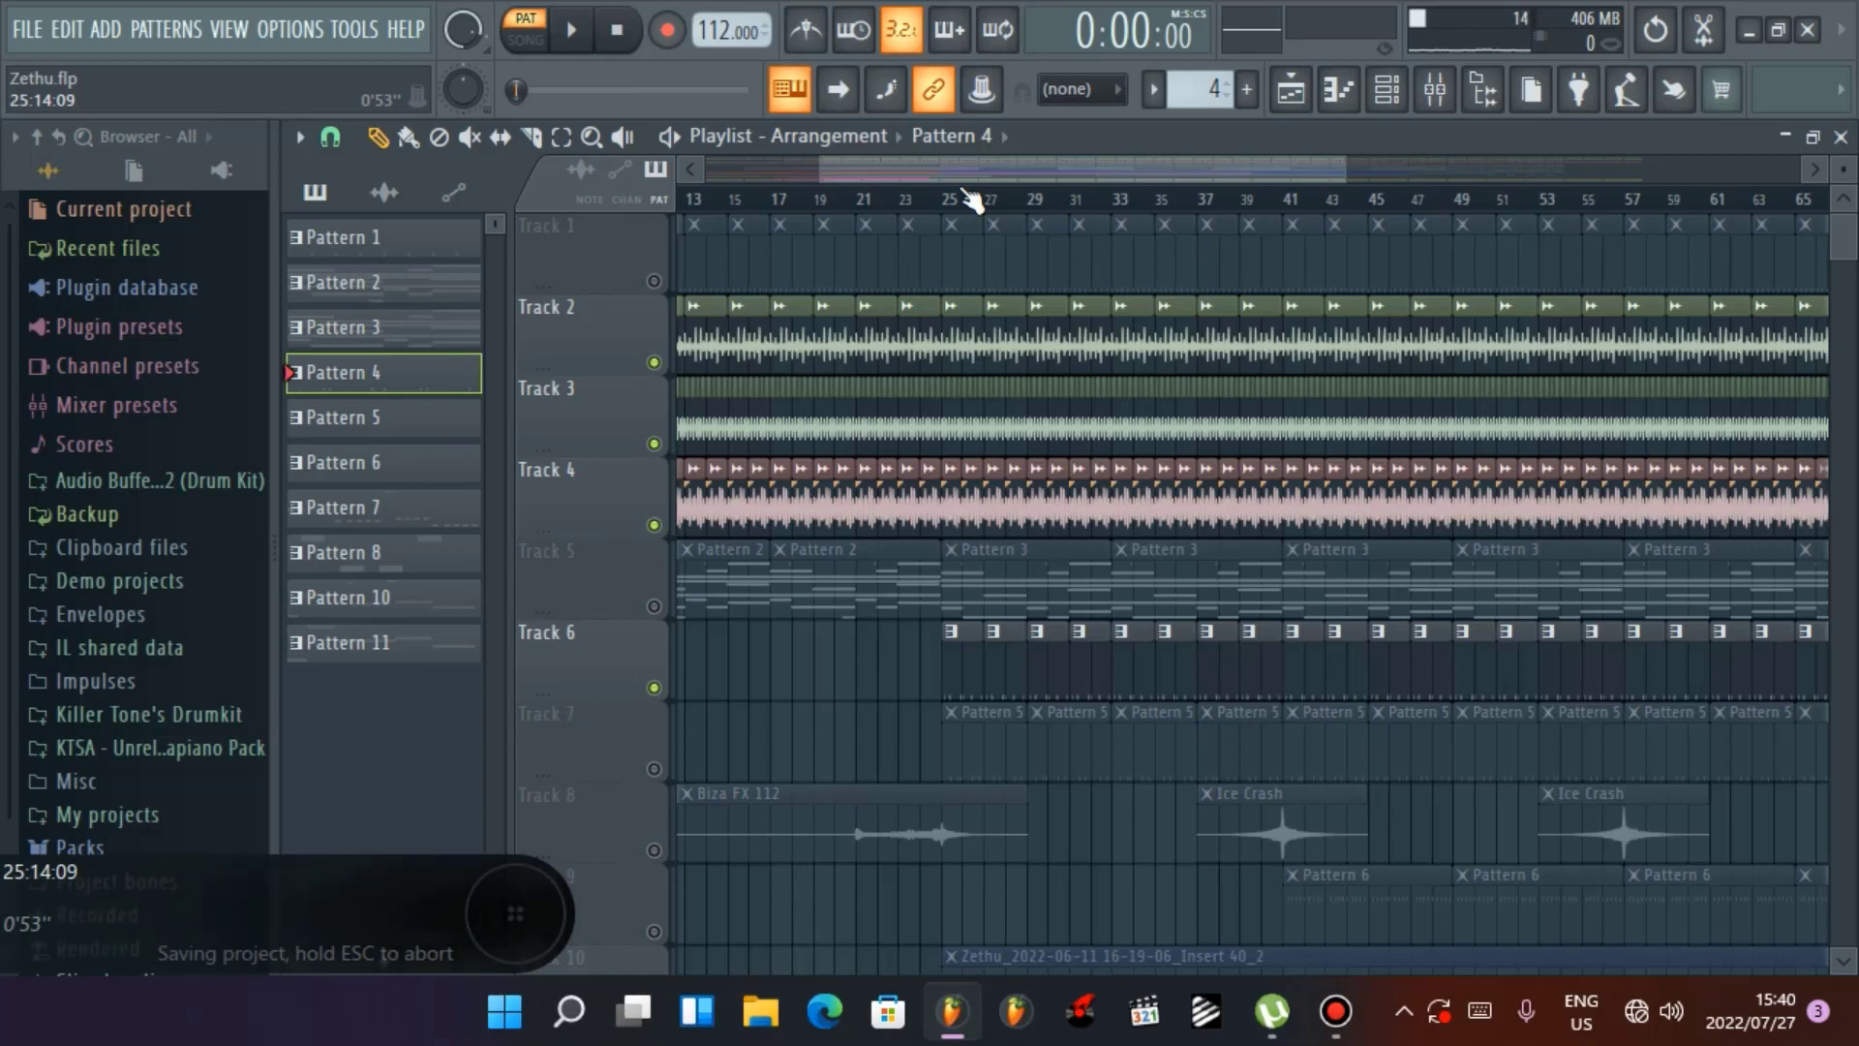
Mute and unmute track 6 and replay the song from bar 24 to hear the percussion come in
click(654, 687)
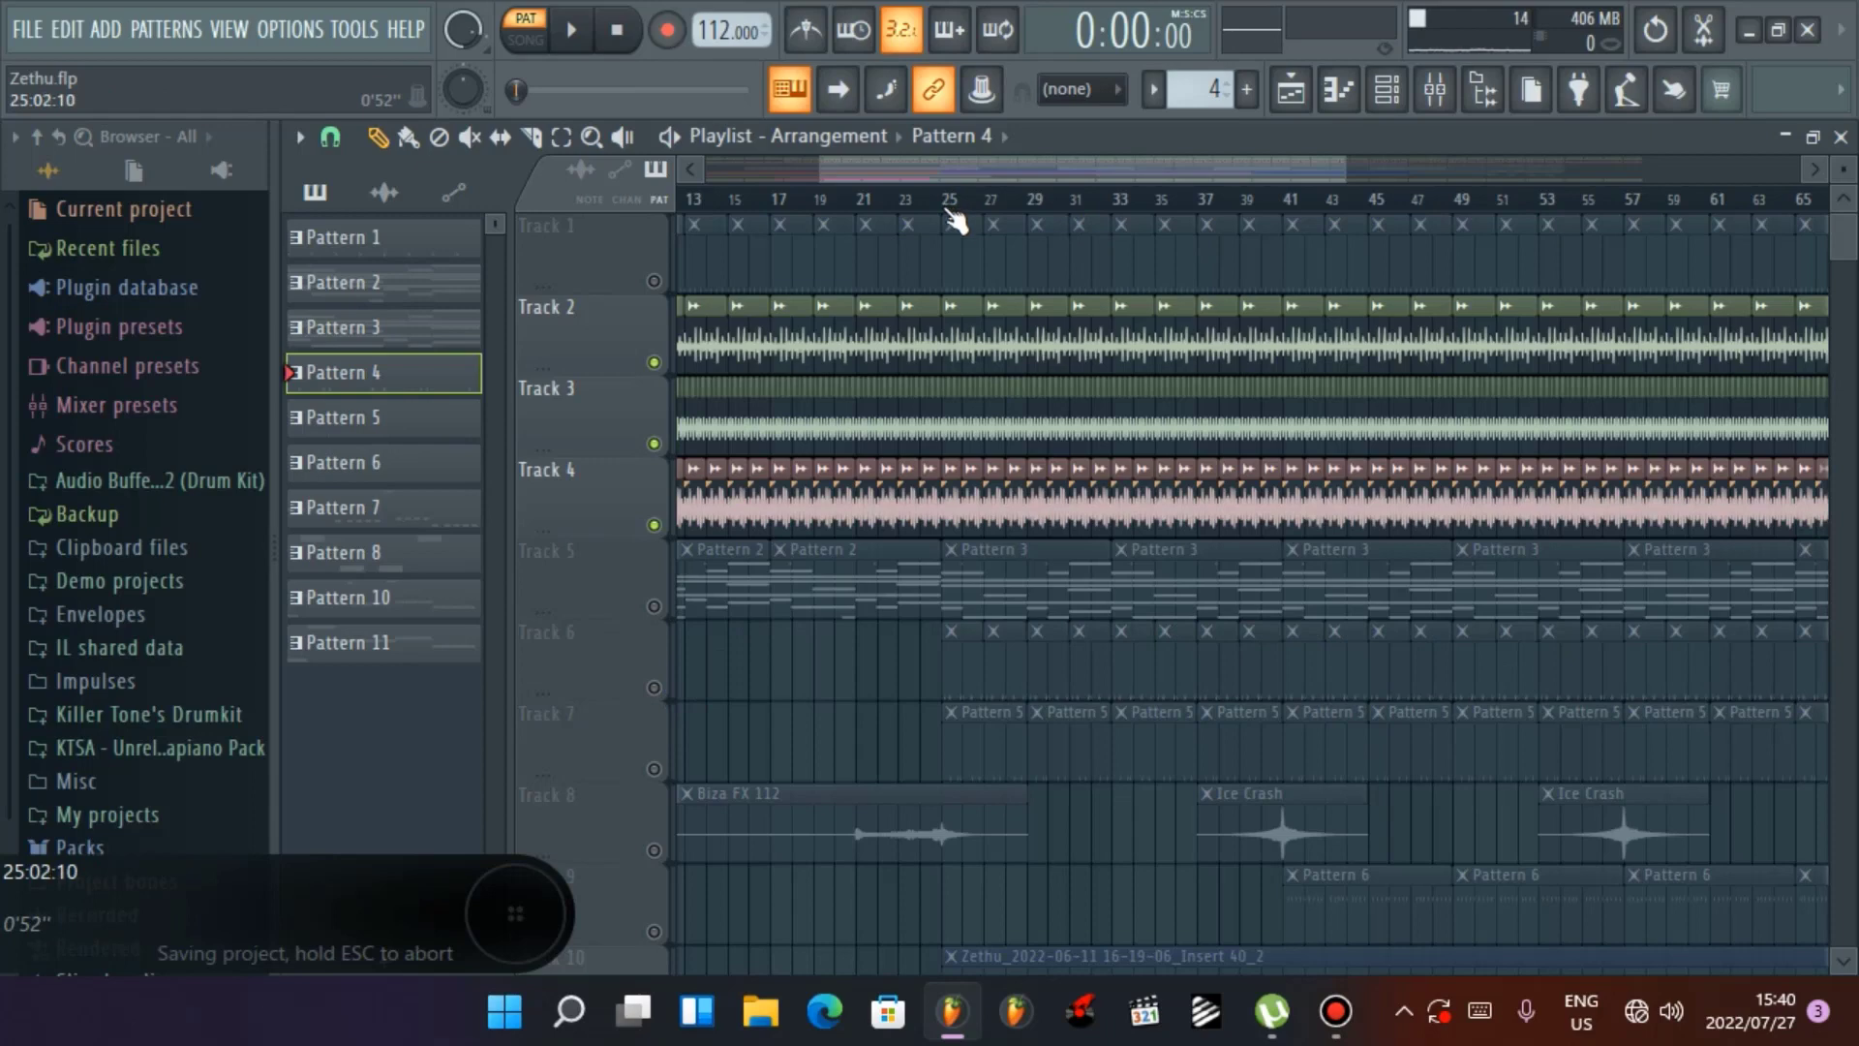
click(655, 686)
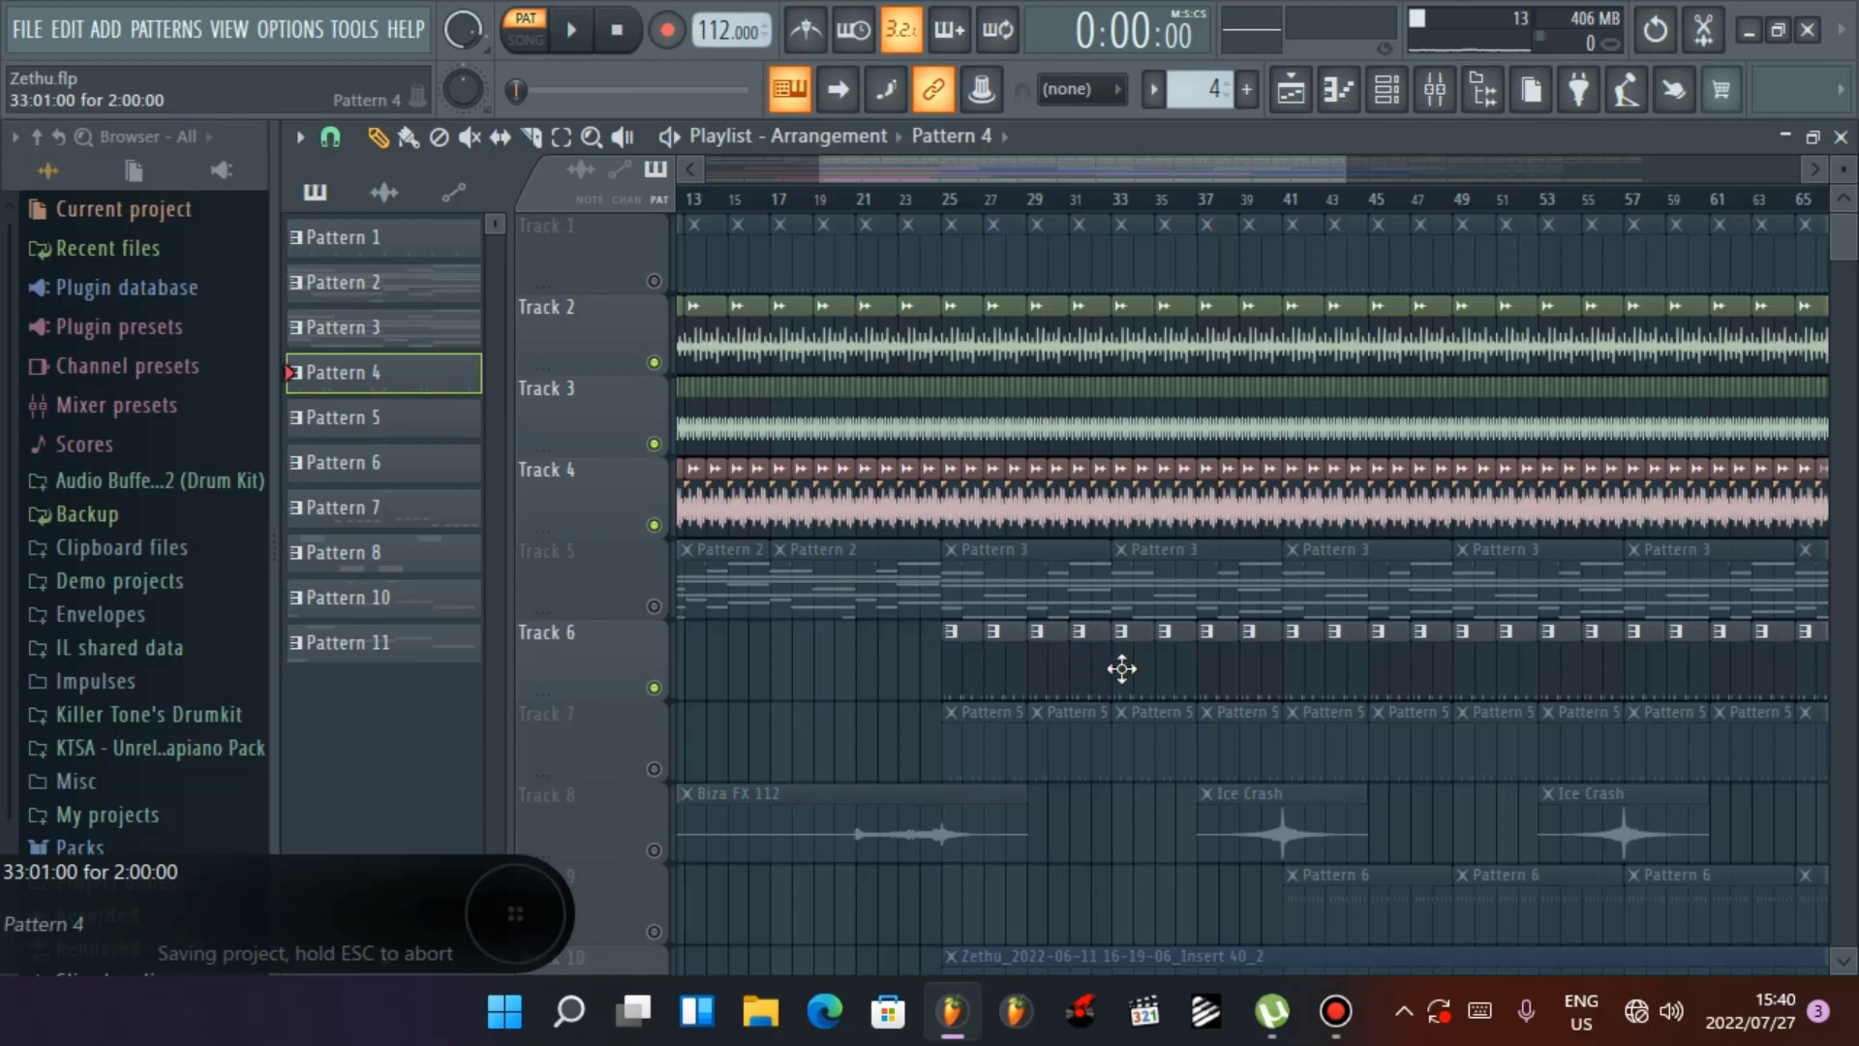
click(951, 203)
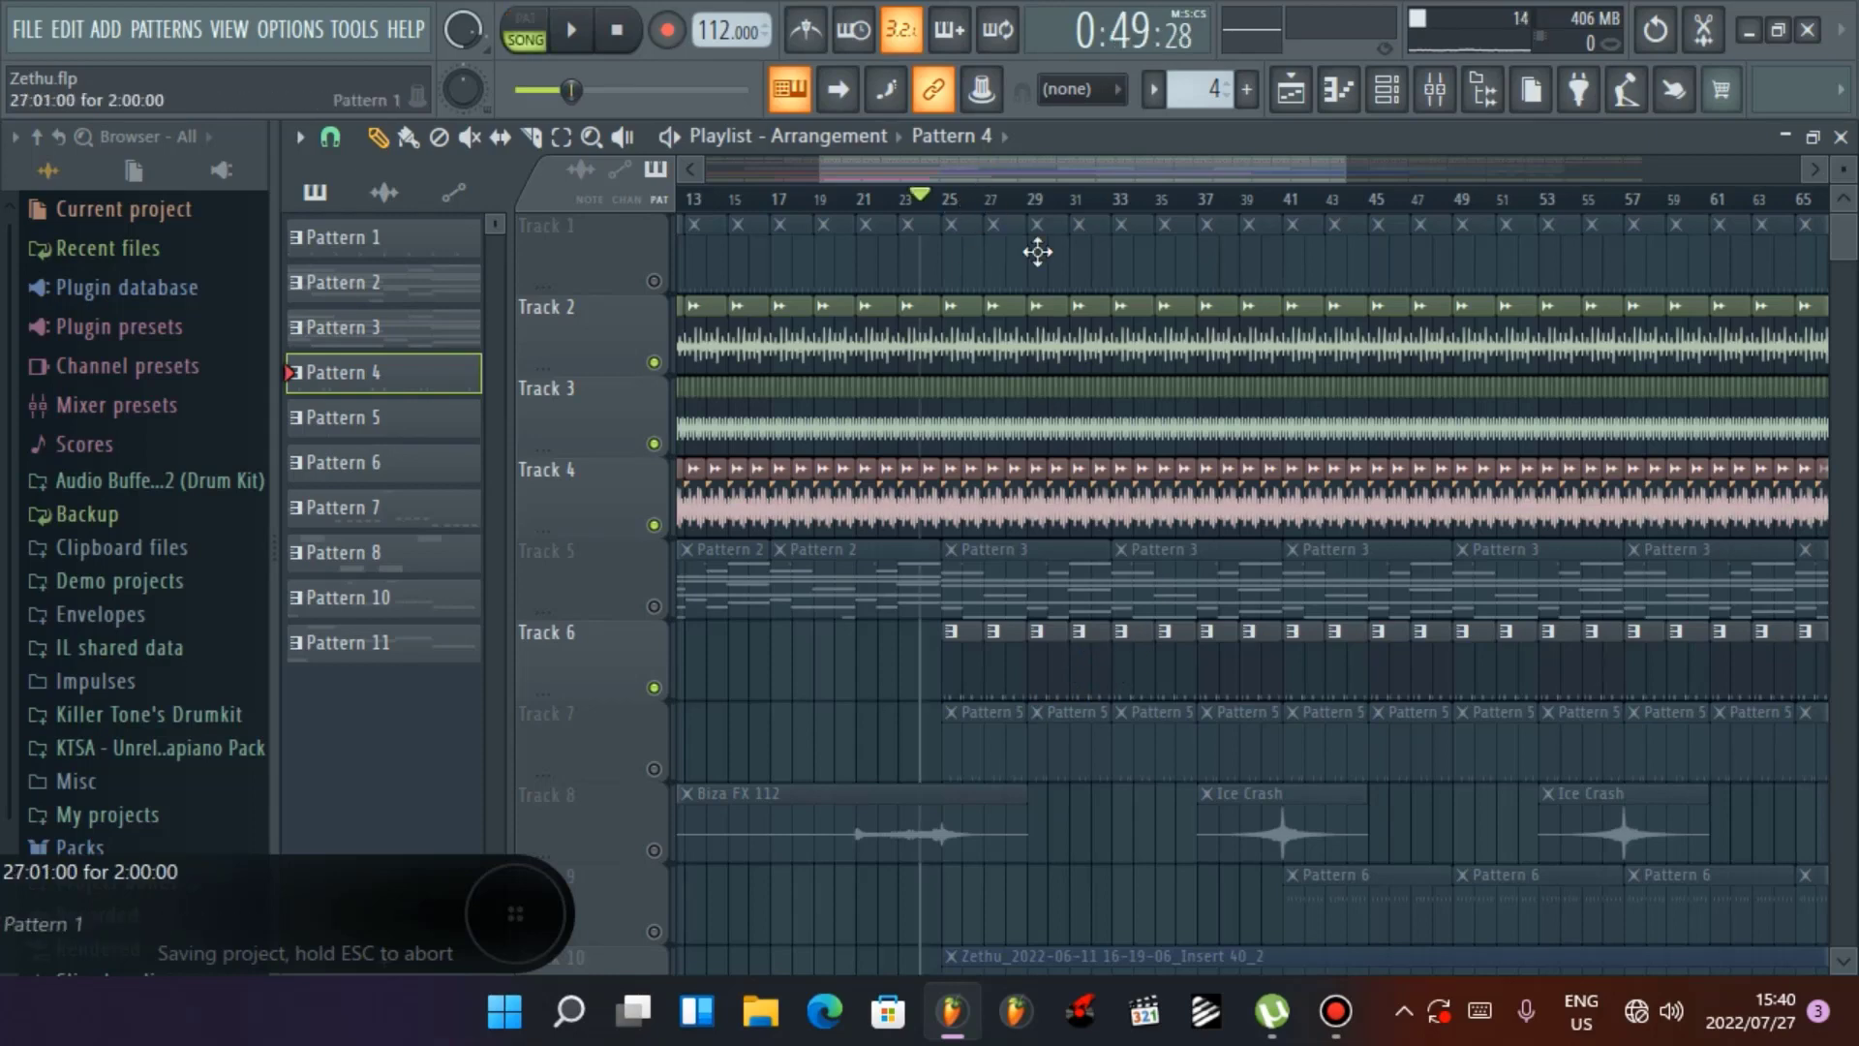
key(space)
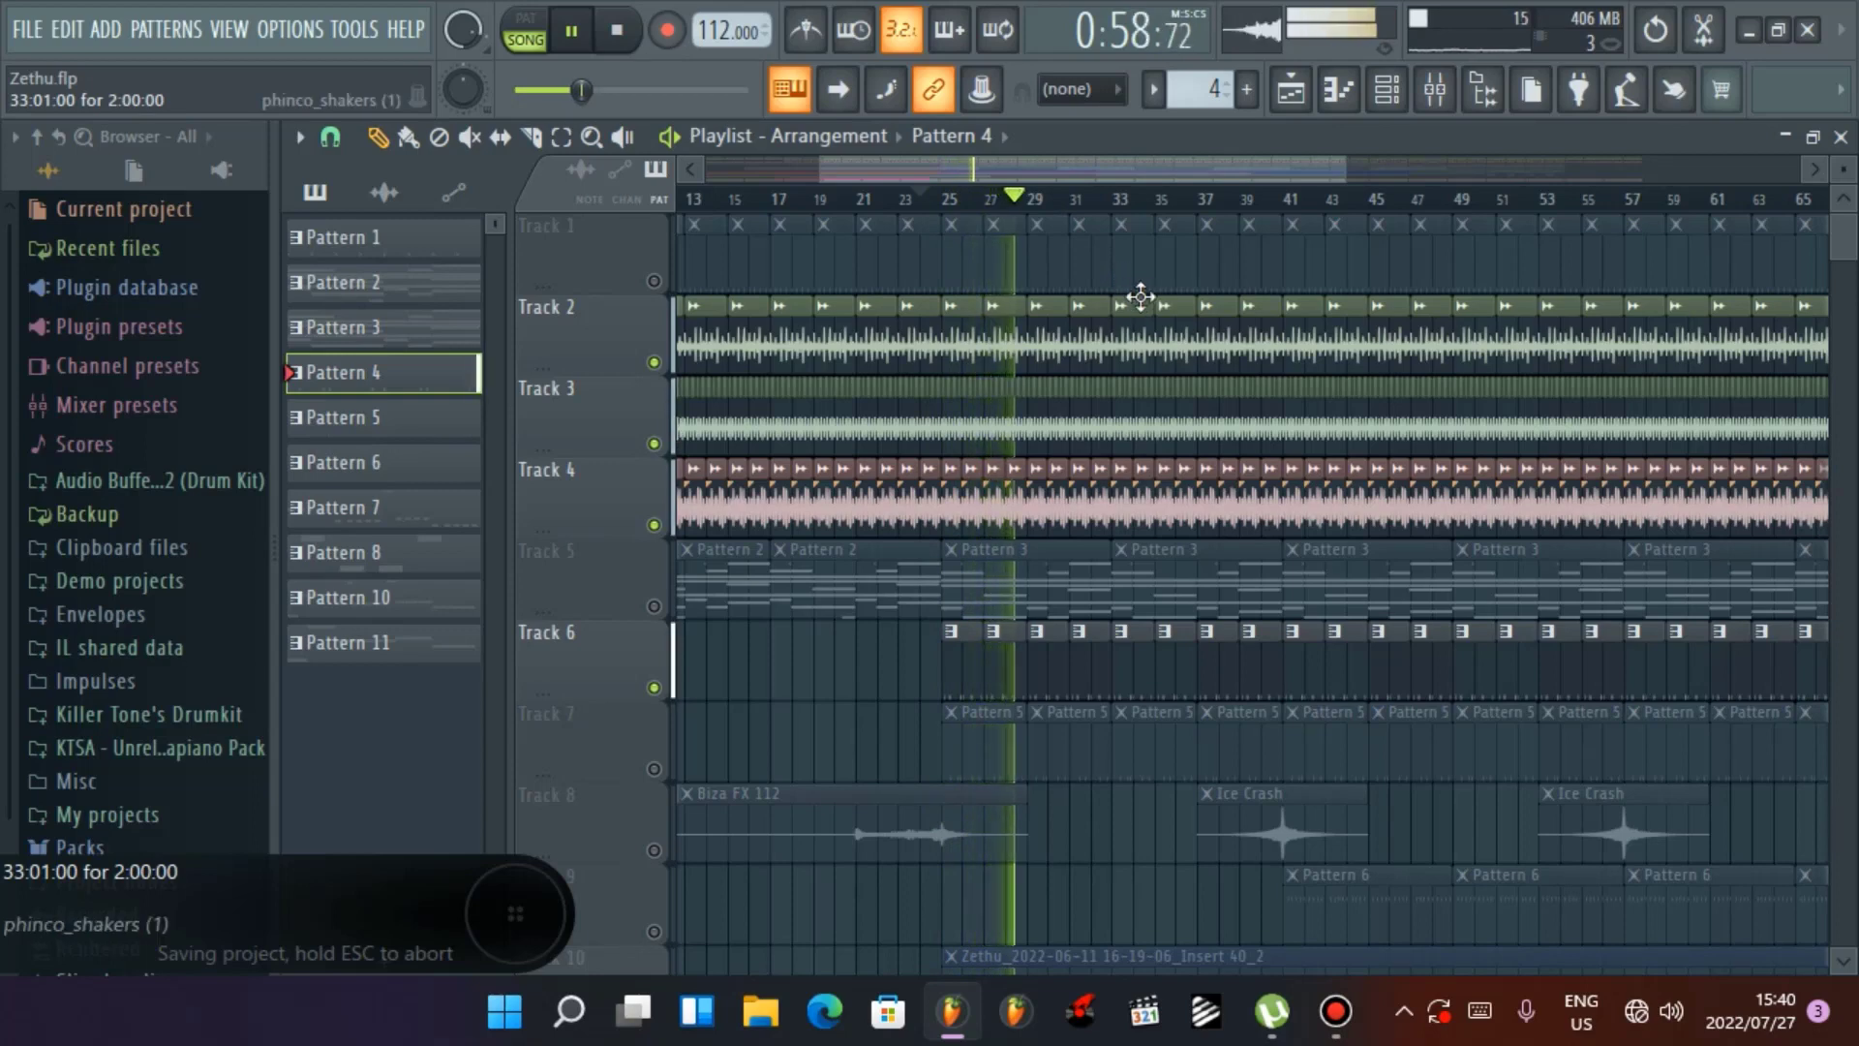
key(space)
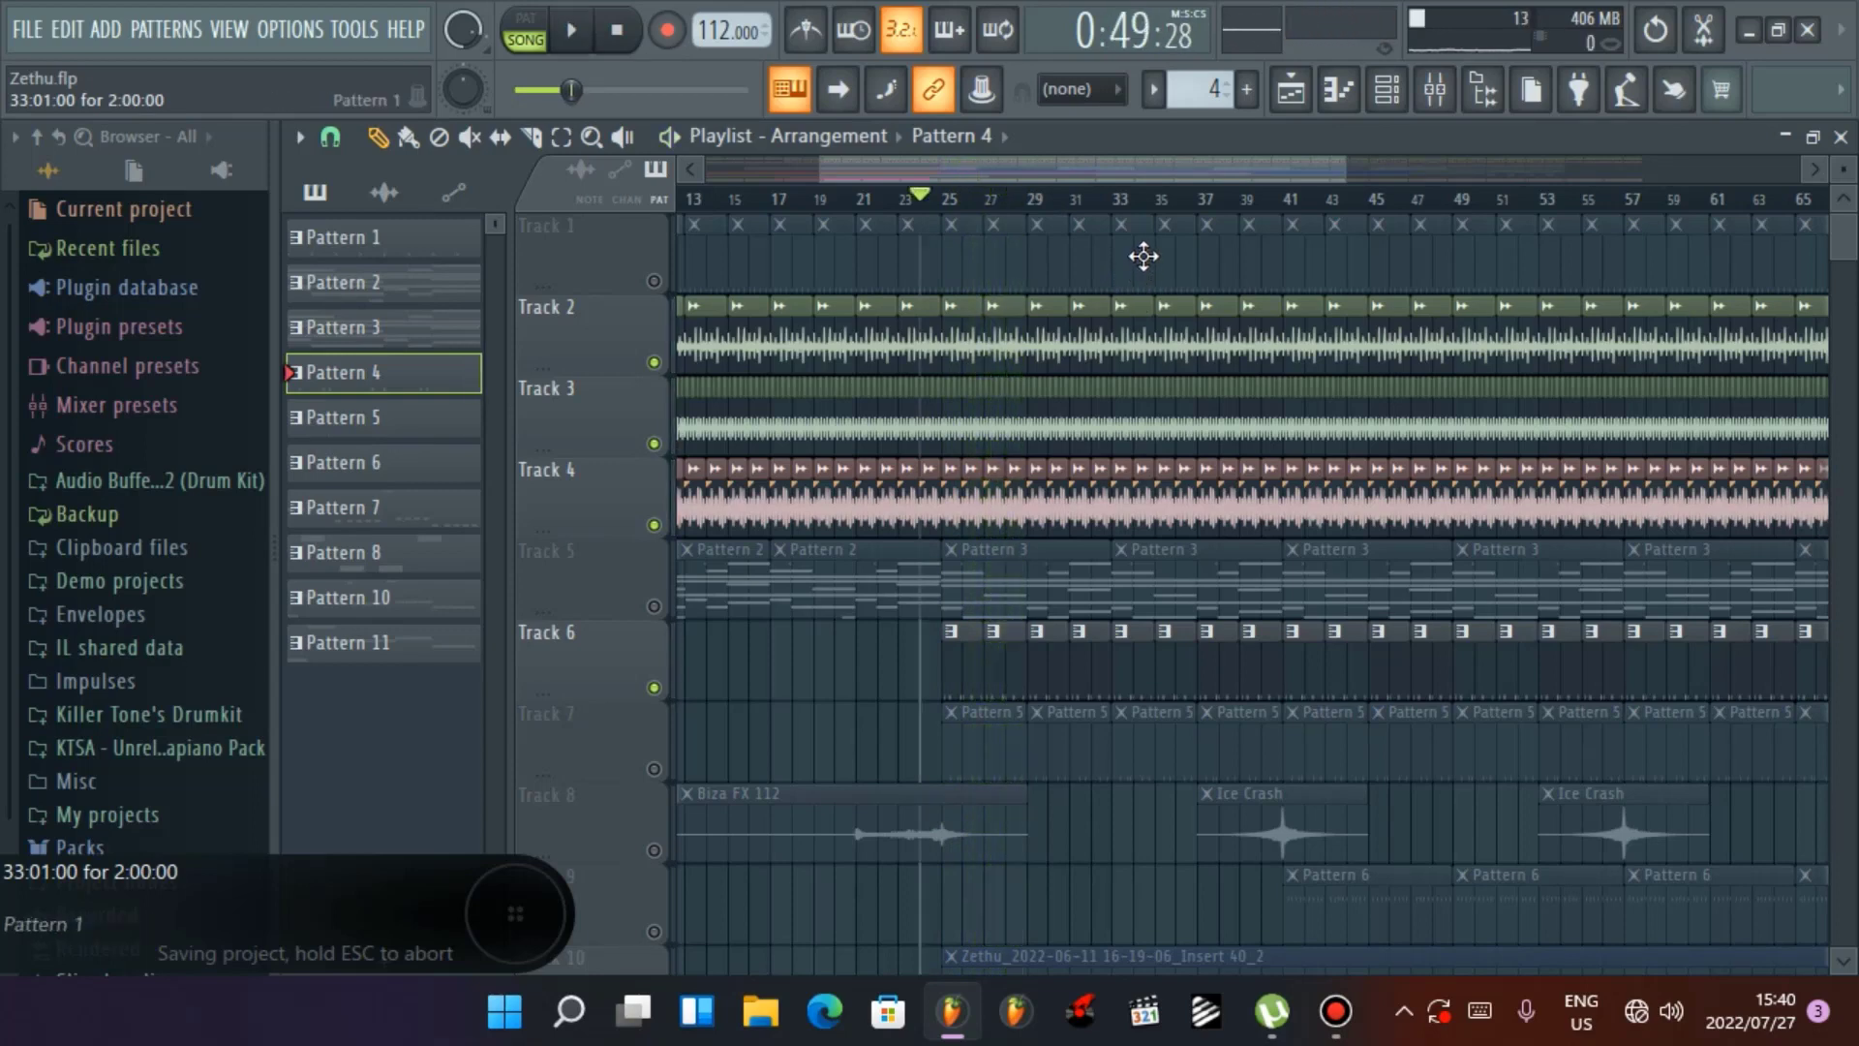
Open the track 7 Pattern 5 in the channel rack, play it in pattern mode and return to the playlist
double_click(1004, 726)
click(1840, 138)
scroll(978, 515, down, 3)
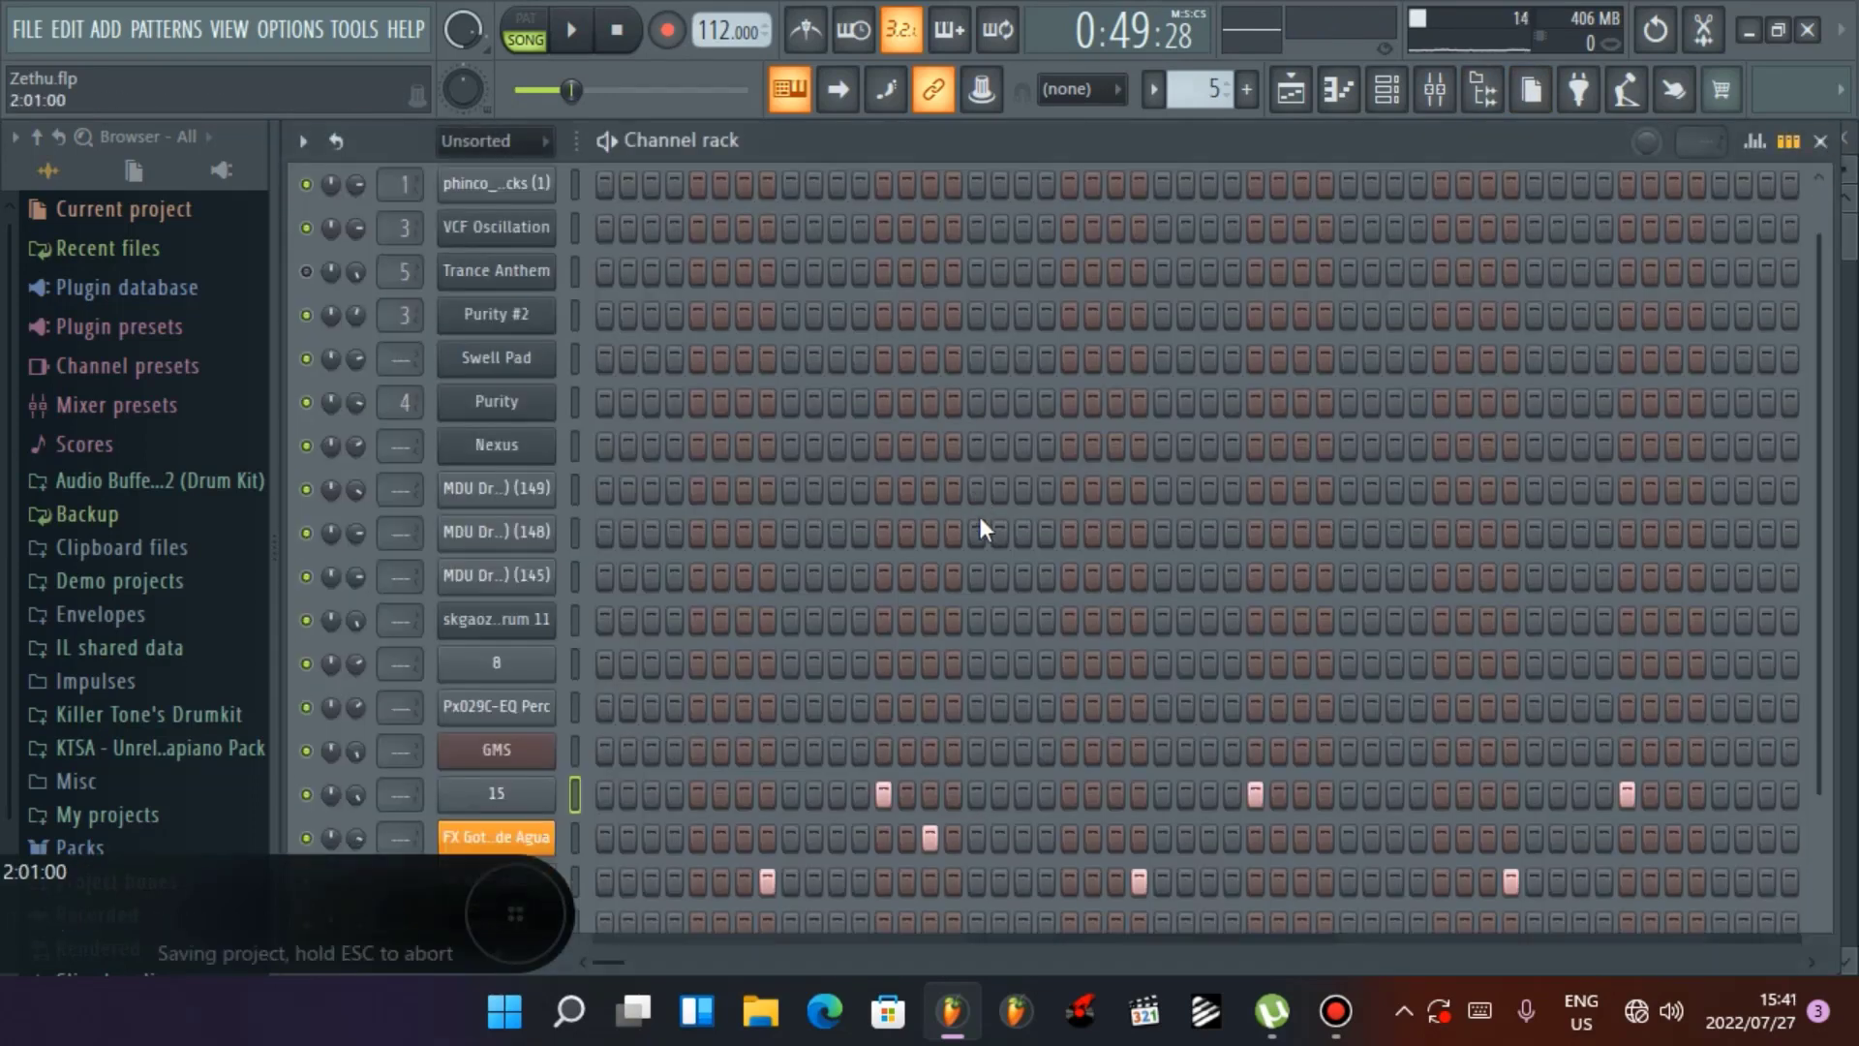
click(524, 30)
key(space)
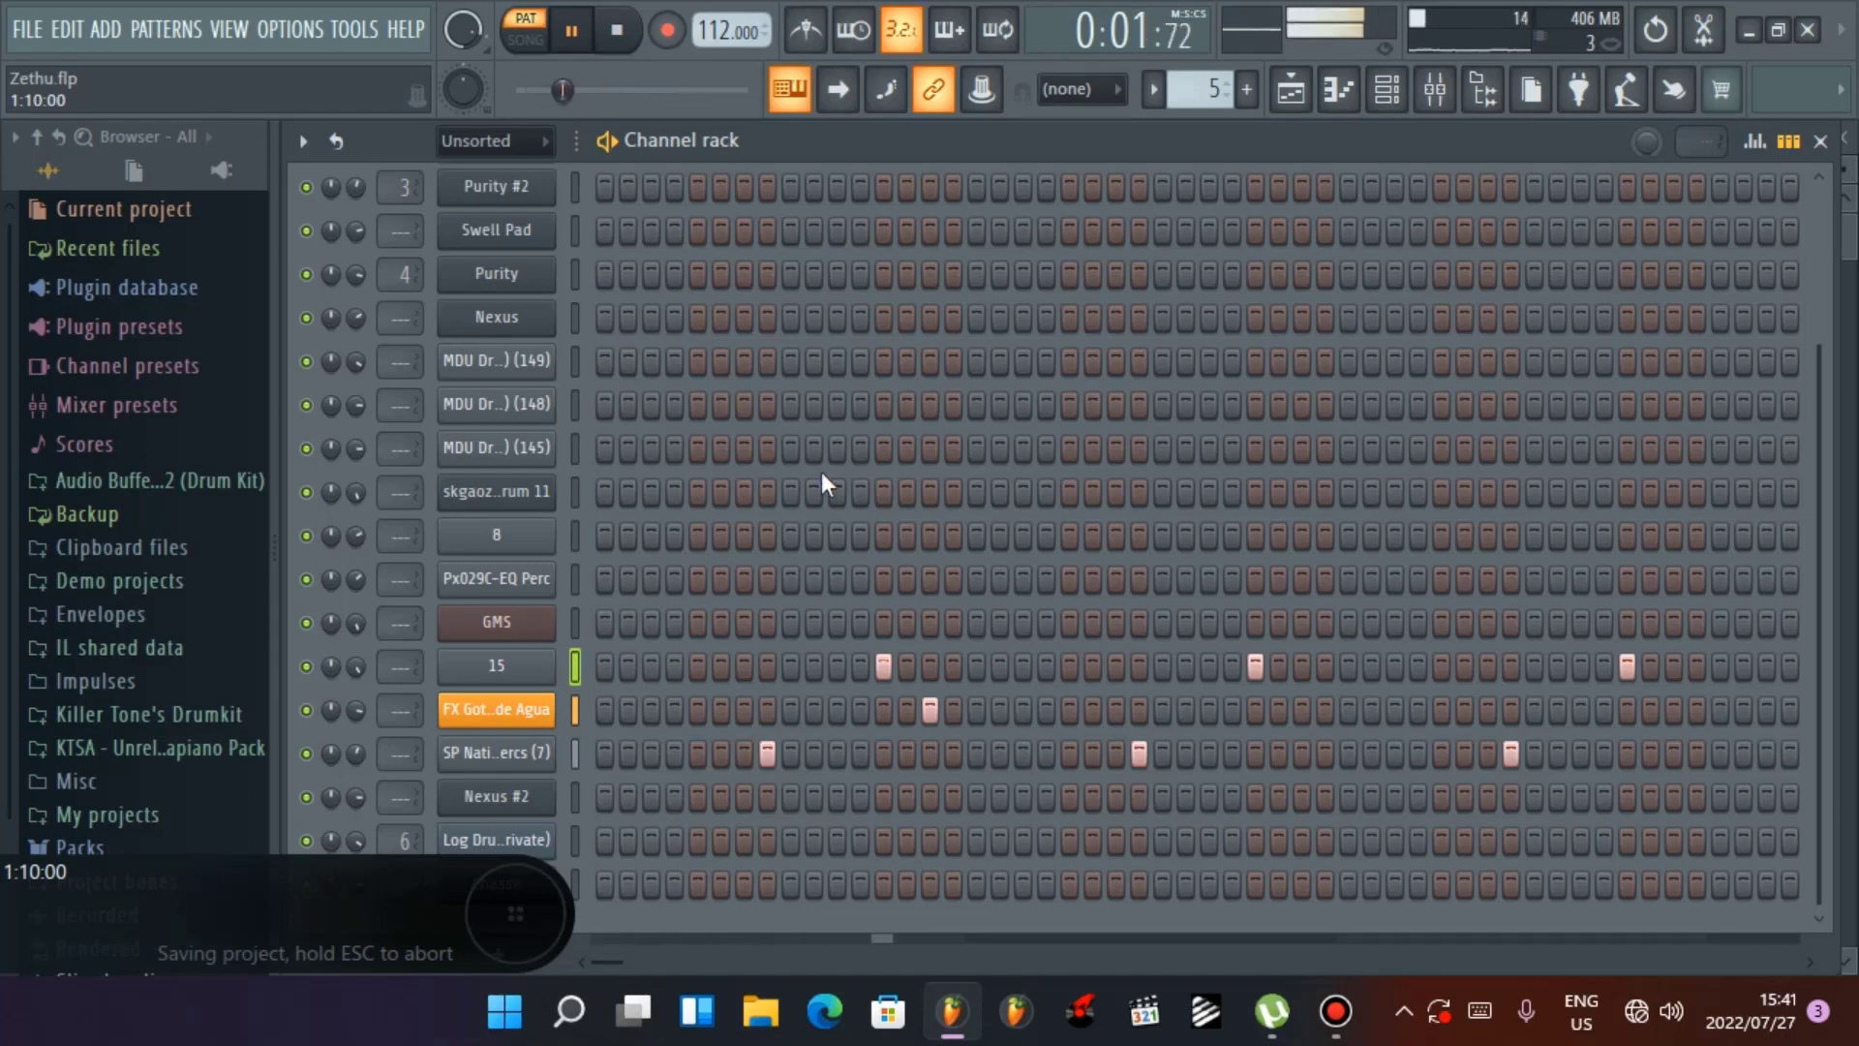
click(1291, 89)
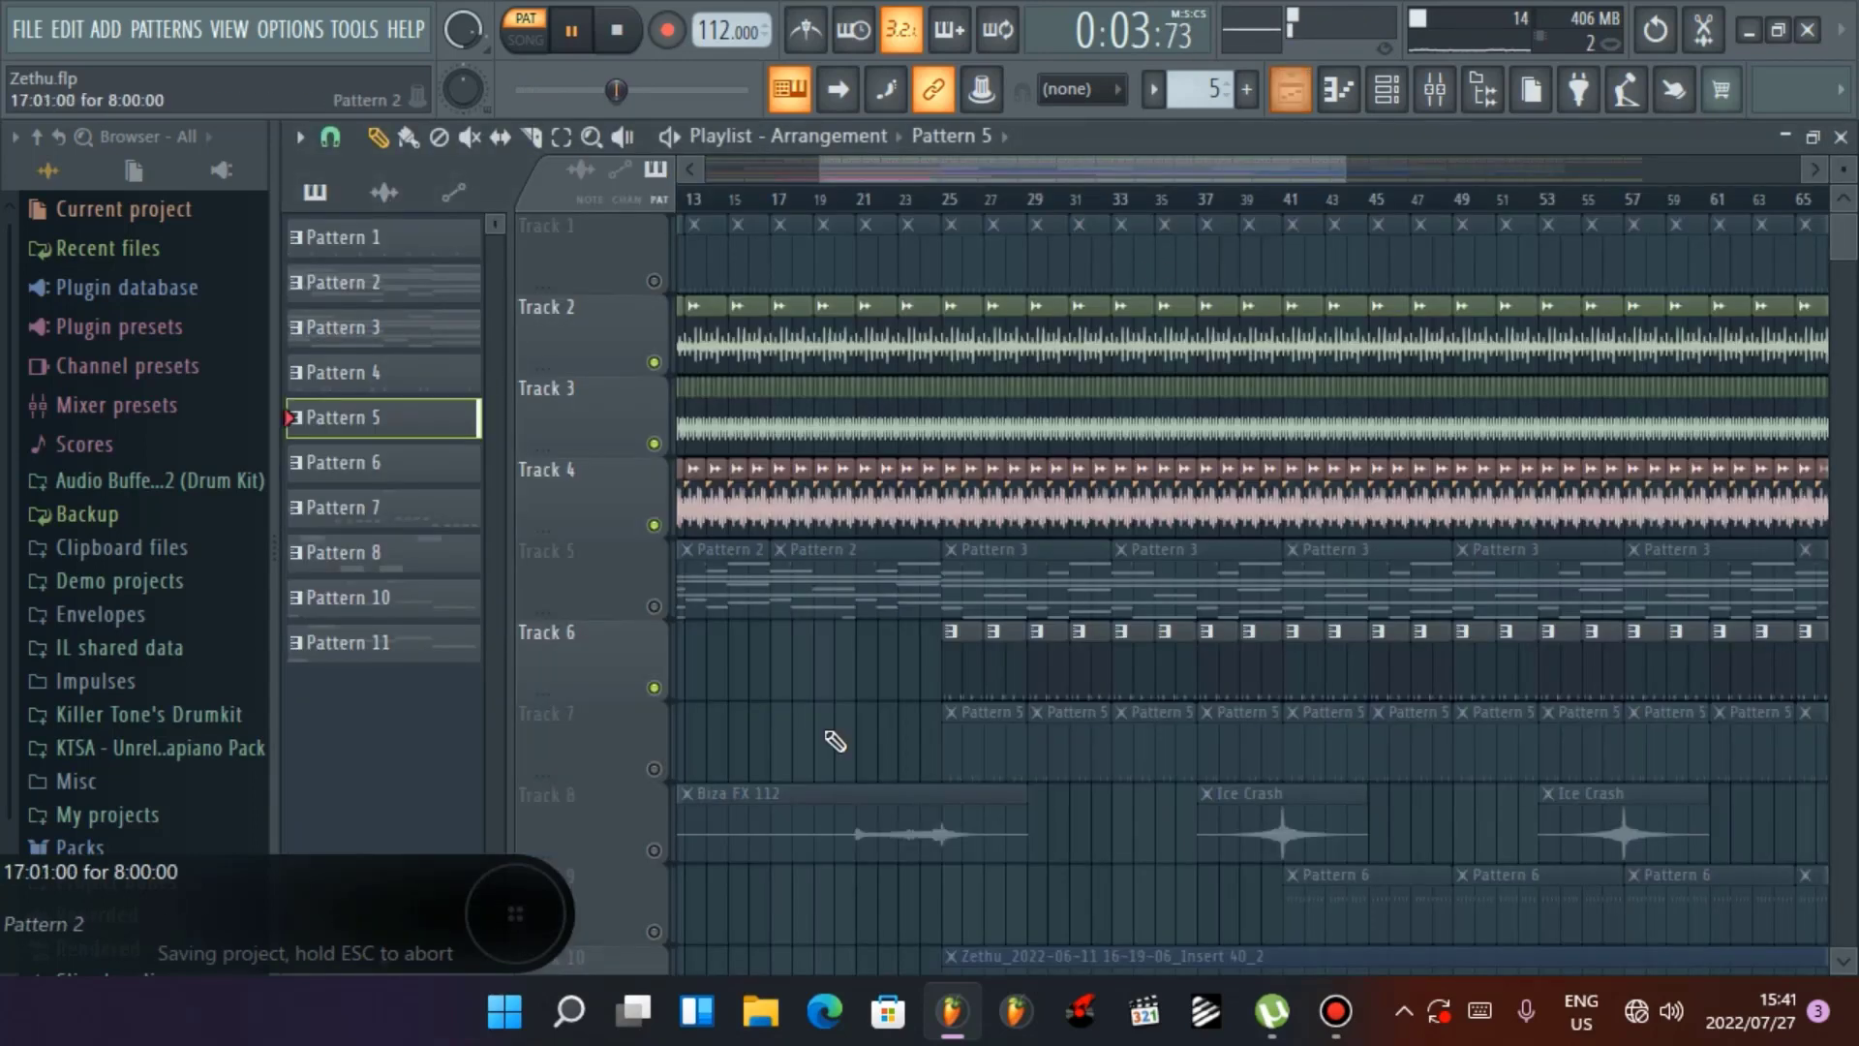
key(space)
Unmute playlist track 7 and play the song from bar 24 together with tracks 2, 3, 4 and 6
click(654, 769)
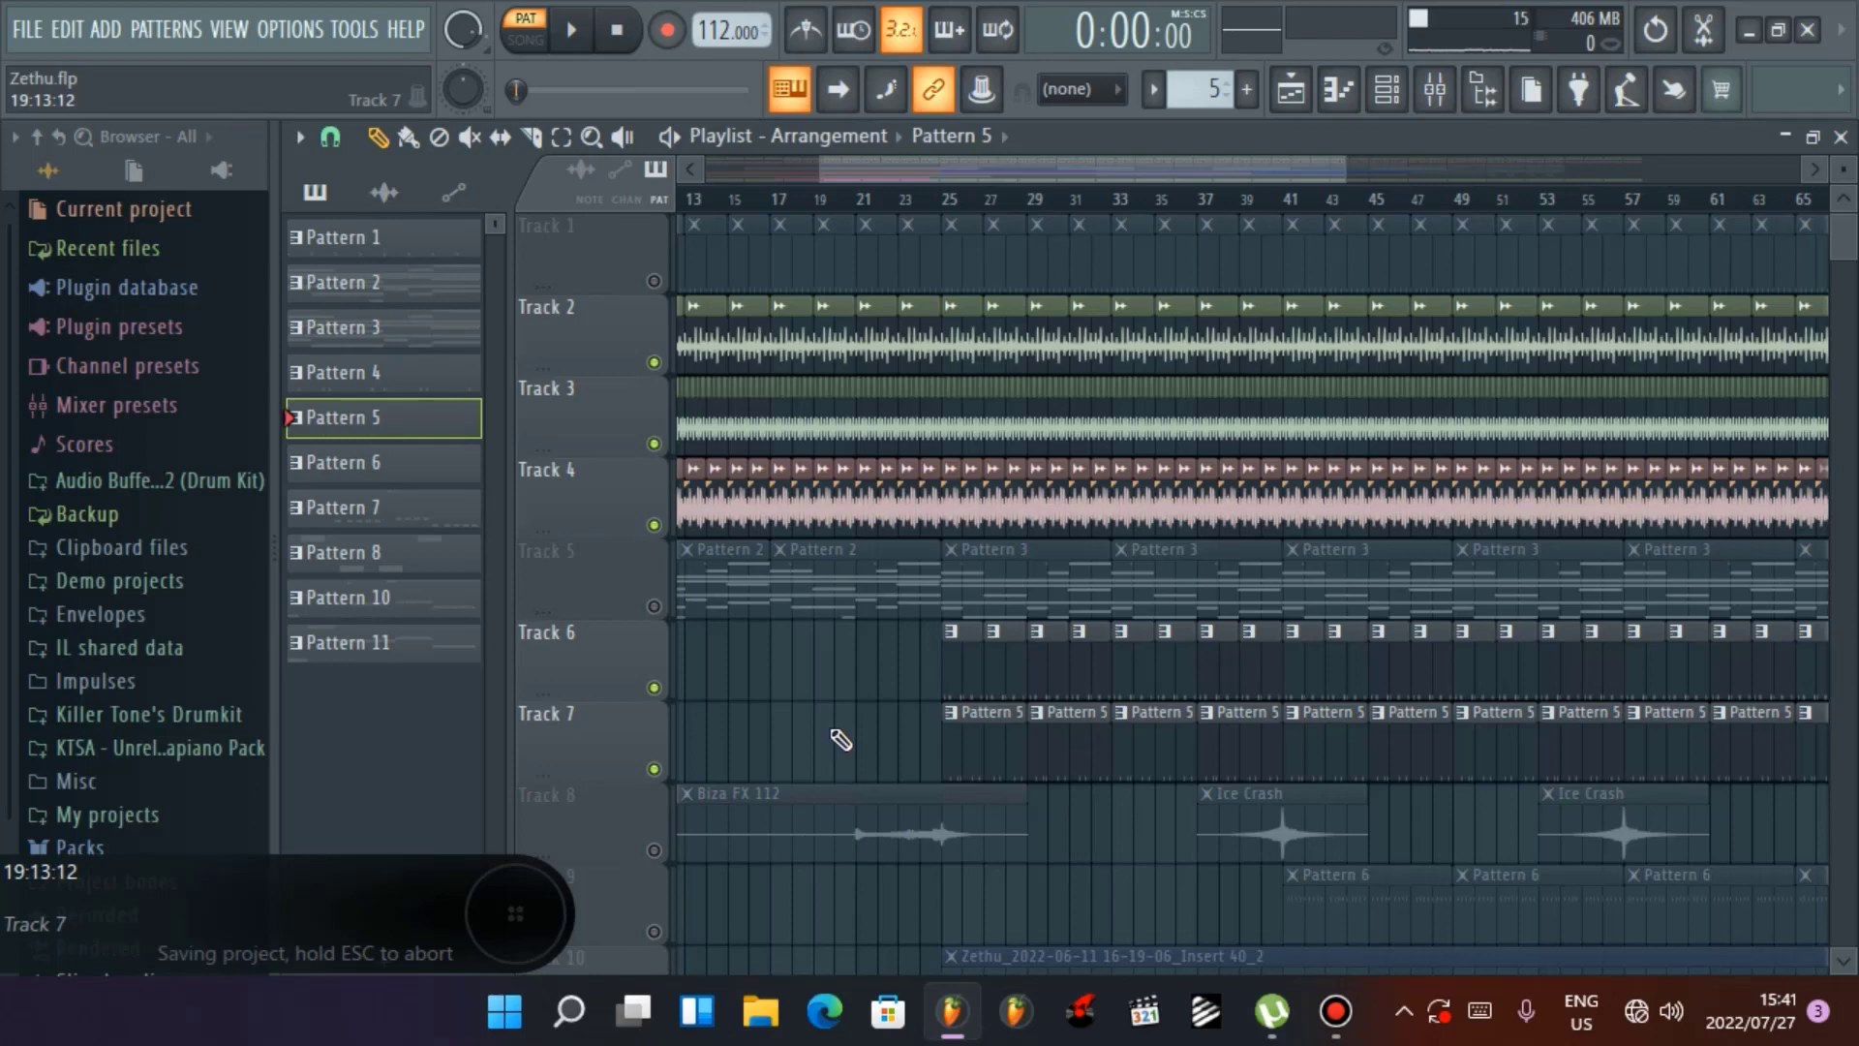
click(946, 204)
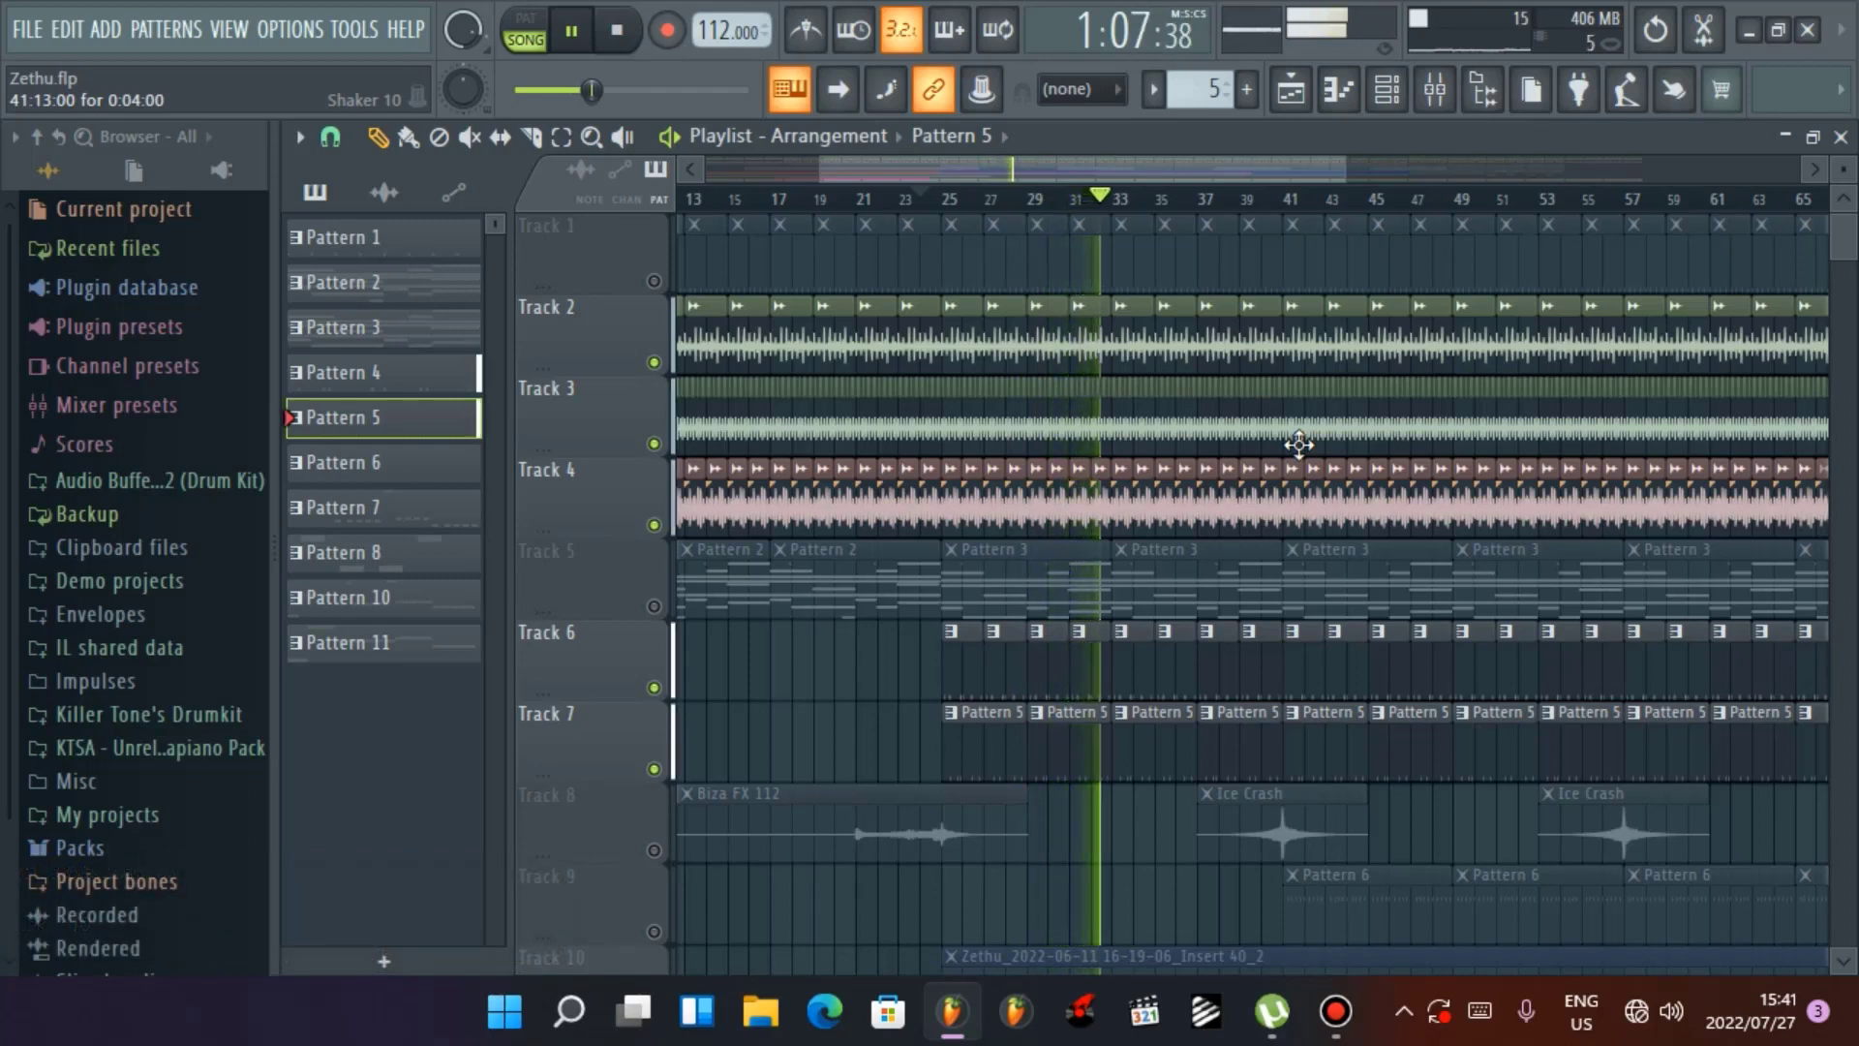
key(ctrl+s)
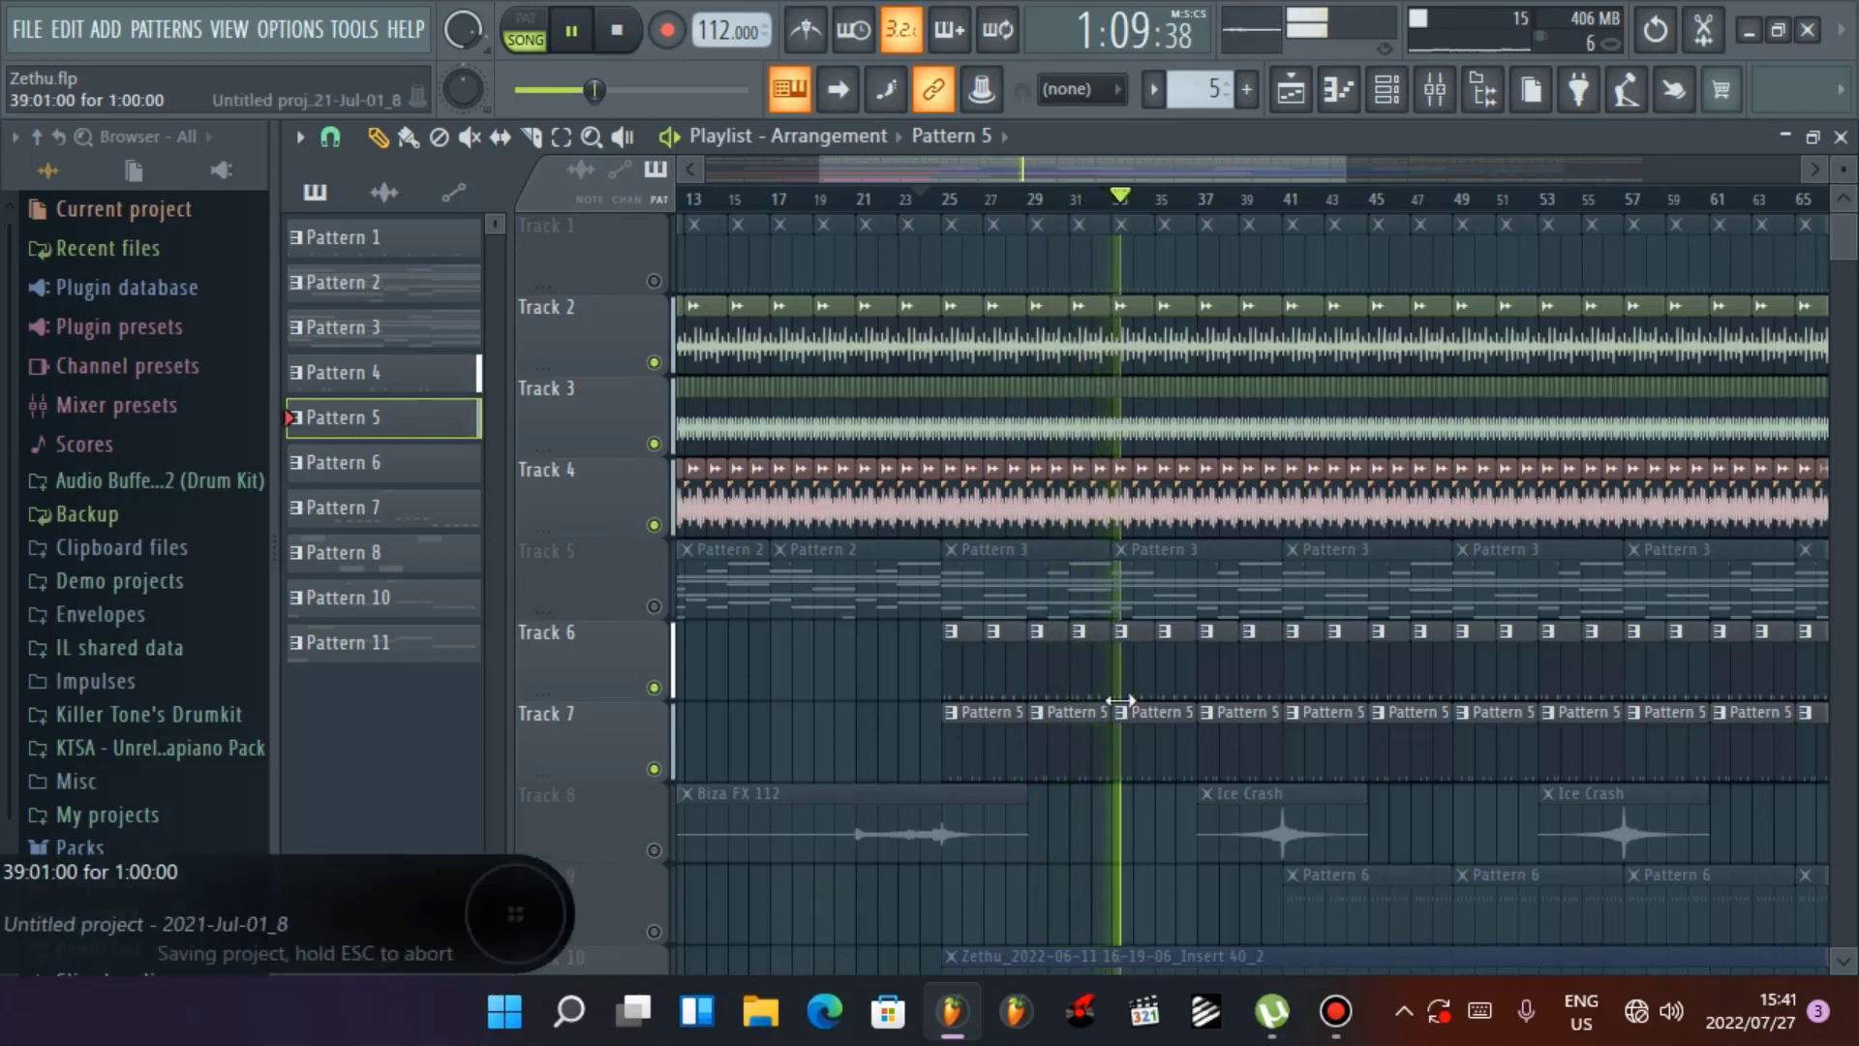
key(space)
Unmute playlist track 15 with the KTSA UAP - Drum Loop (15) clips
scroll(1169, 825, down, 5)
scroll(1168, 825, down, 6)
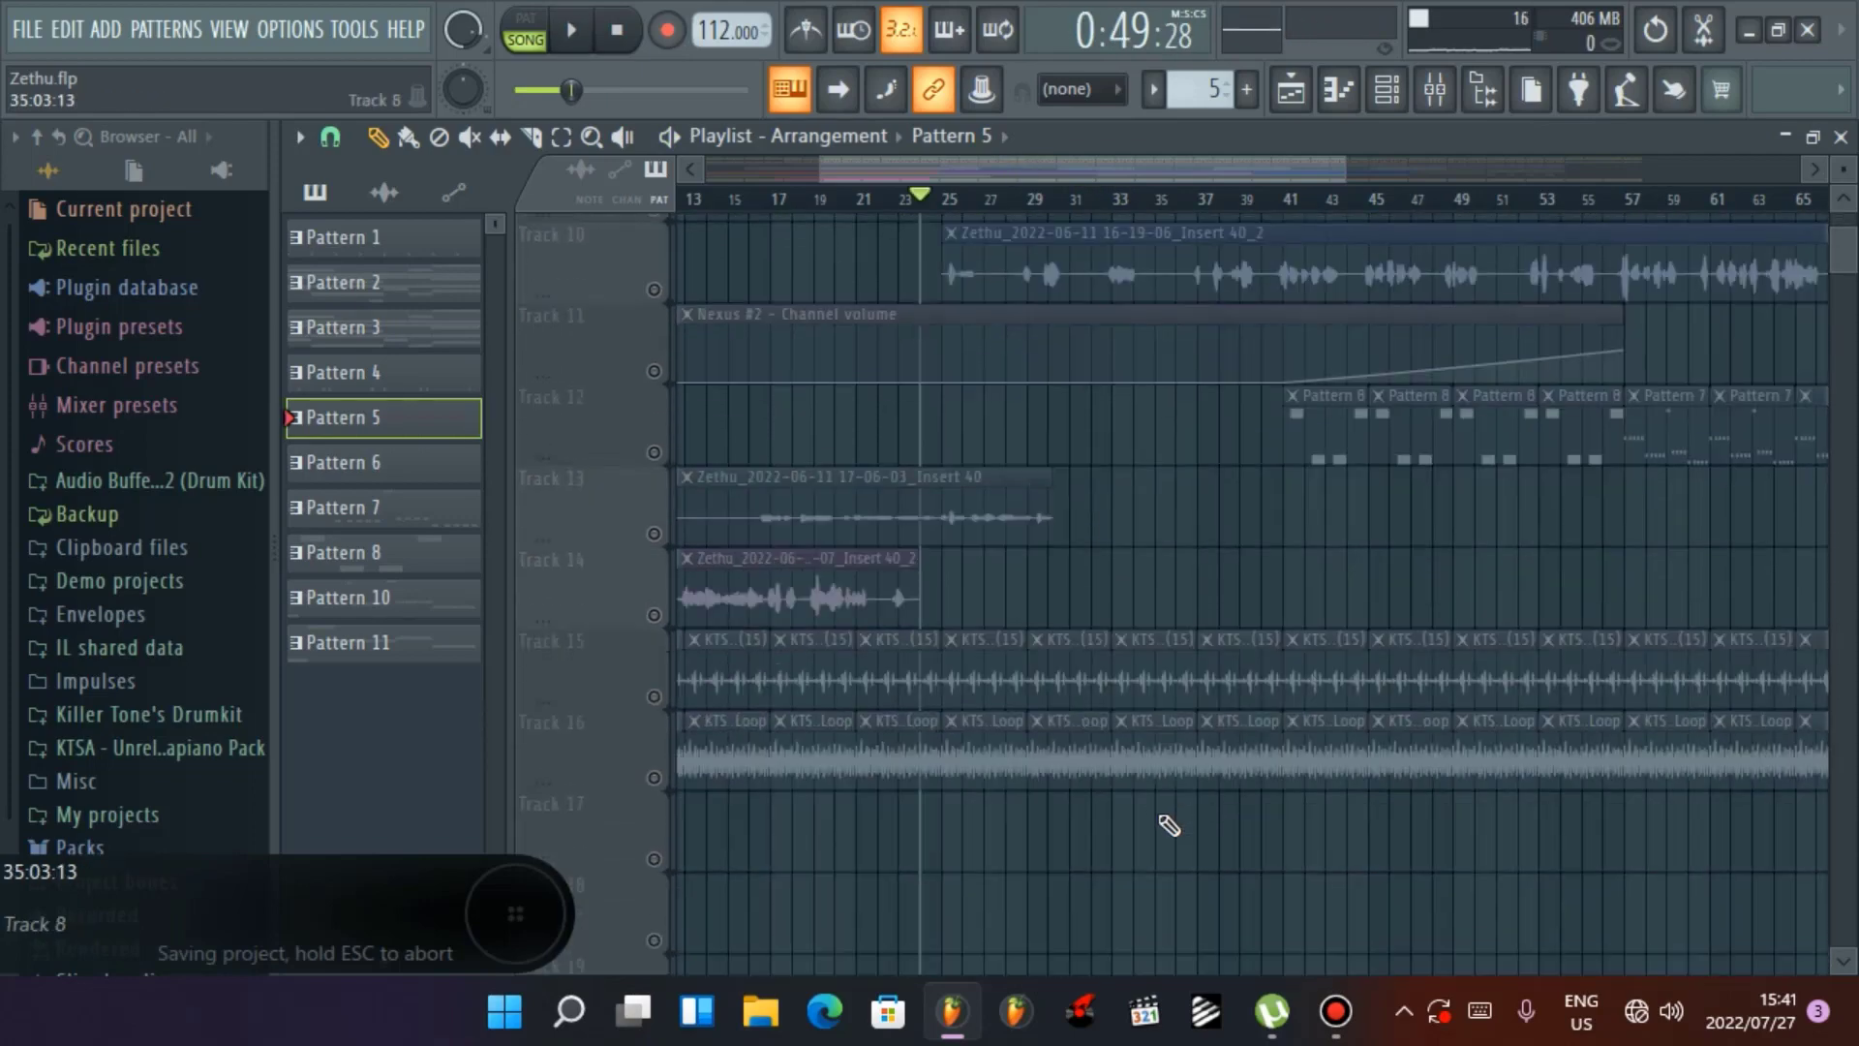
scroll(1169, 825, up, 7)
scroll(1169, 825, up, 2)
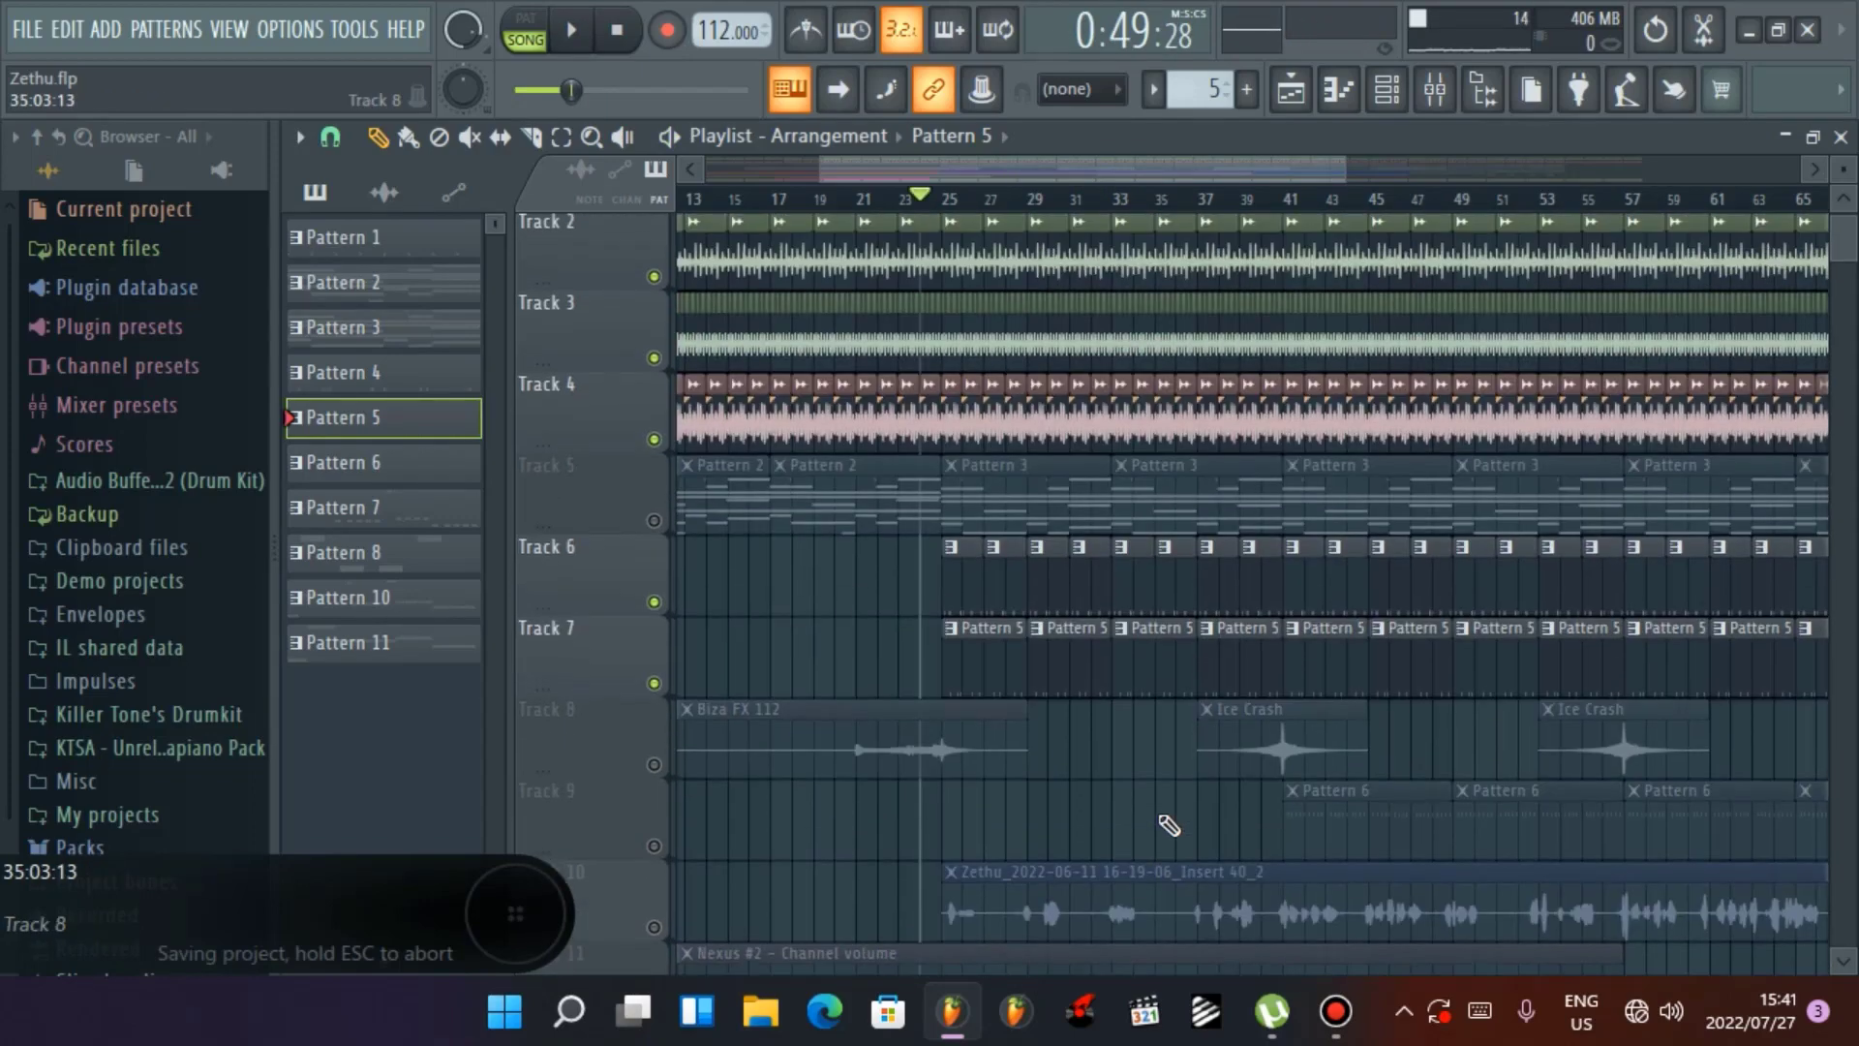
scroll(1169, 825, down, 8)
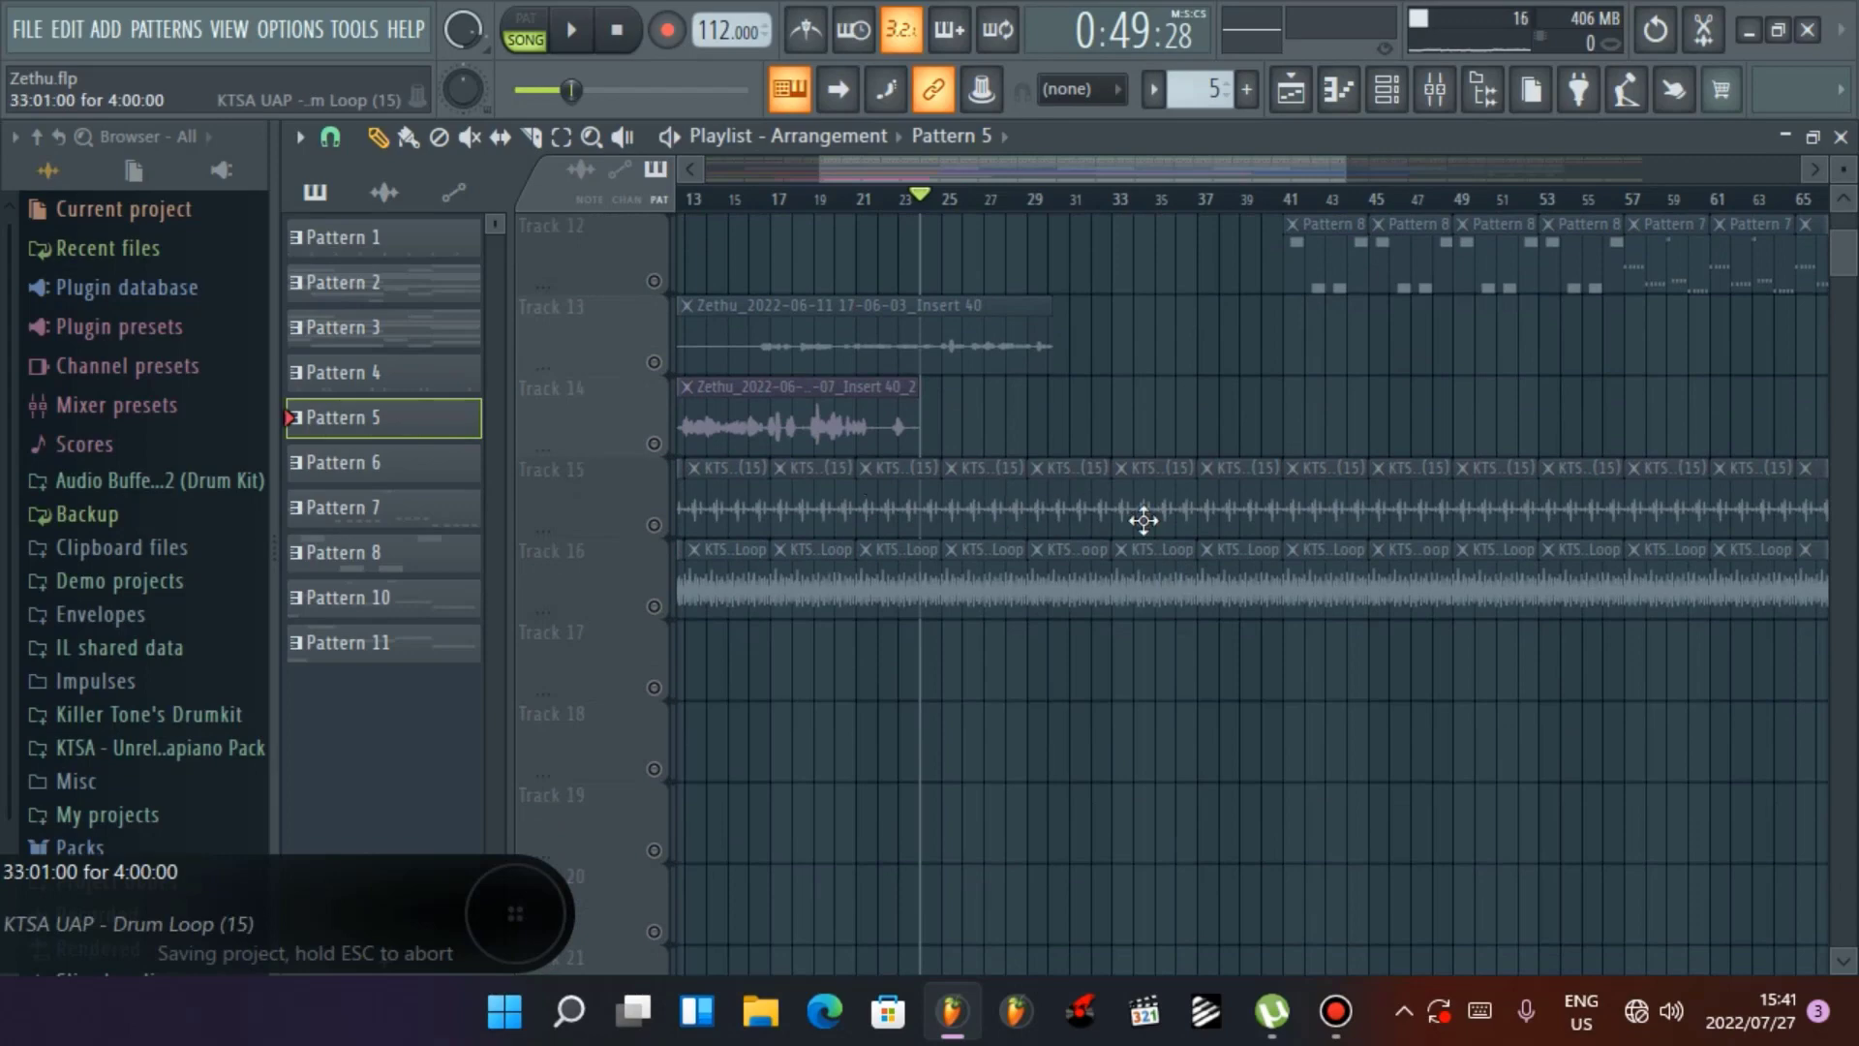
click(654, 525)
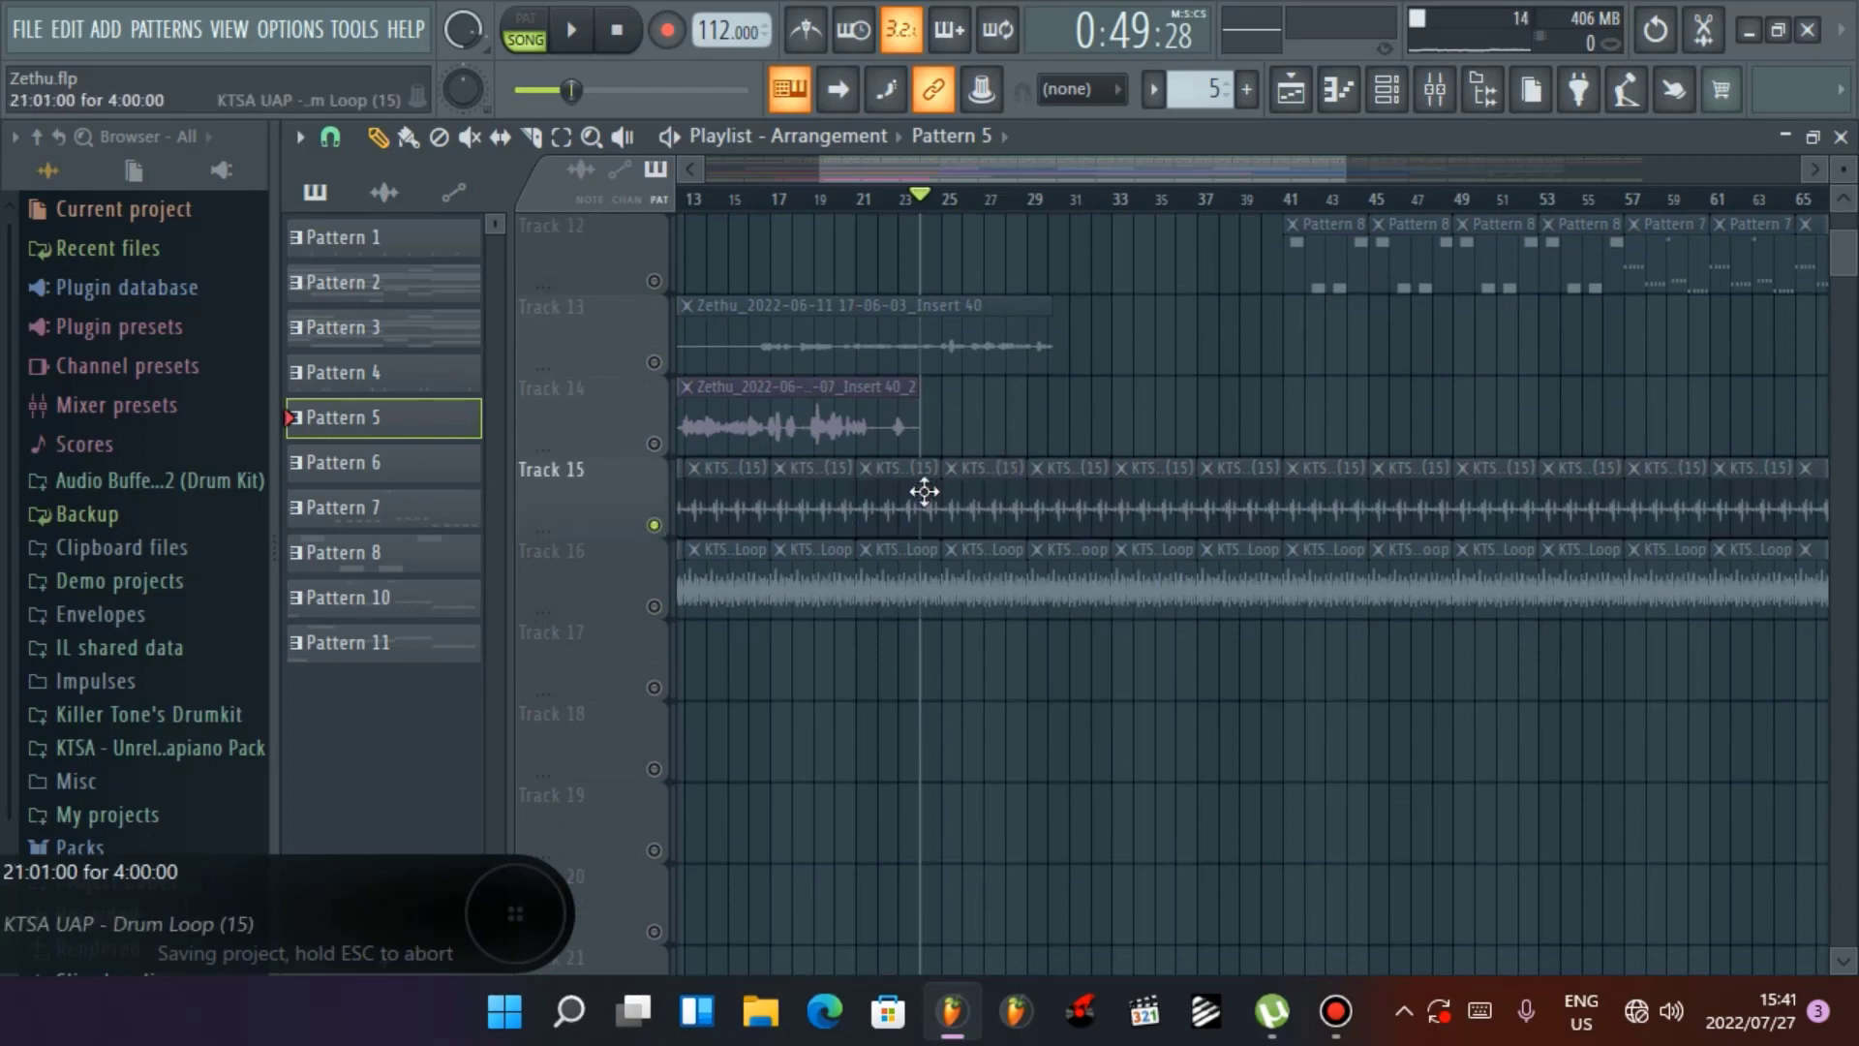
Unmute the three KTSA UAP - Drum Loop (15) clips from bar 25 to bar 37 on track 15 and play the song
click(469, 136)
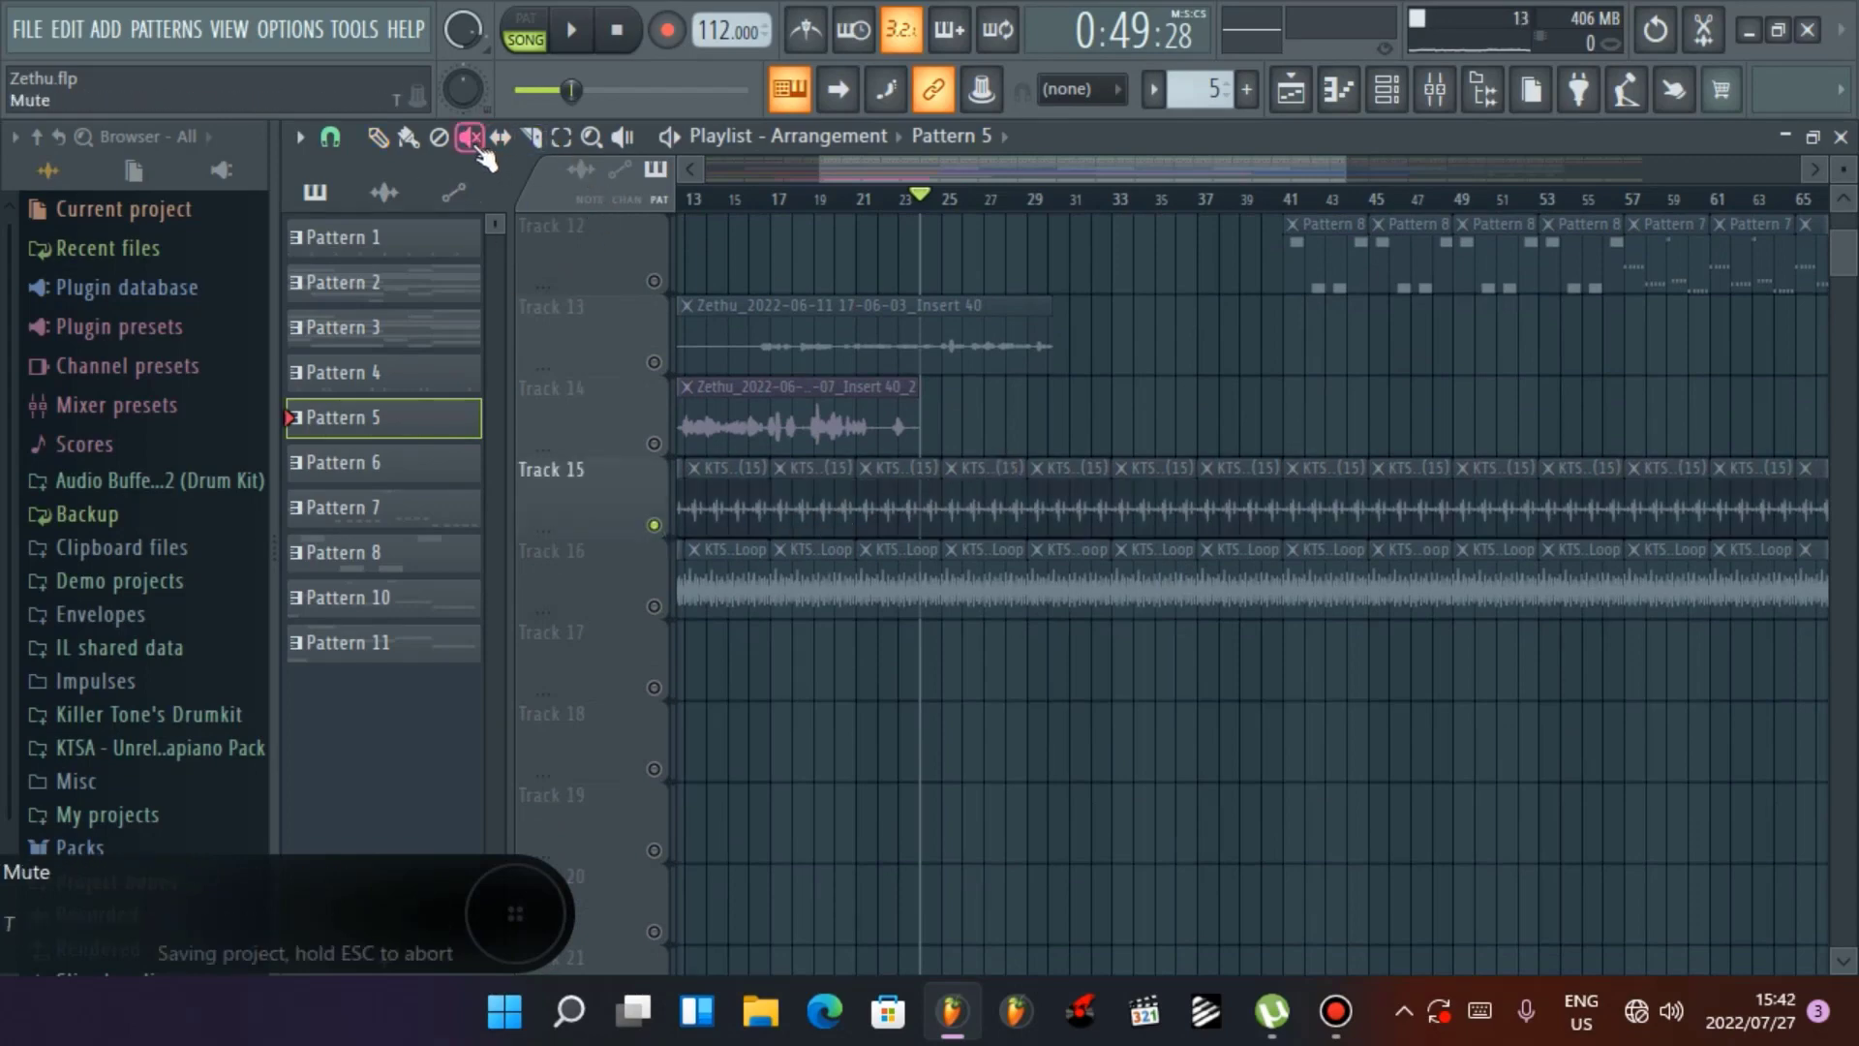
scroll(797, 524, up, 4)
scroll(794, 520, up, 5)
scroll(810, 544, down, 6)
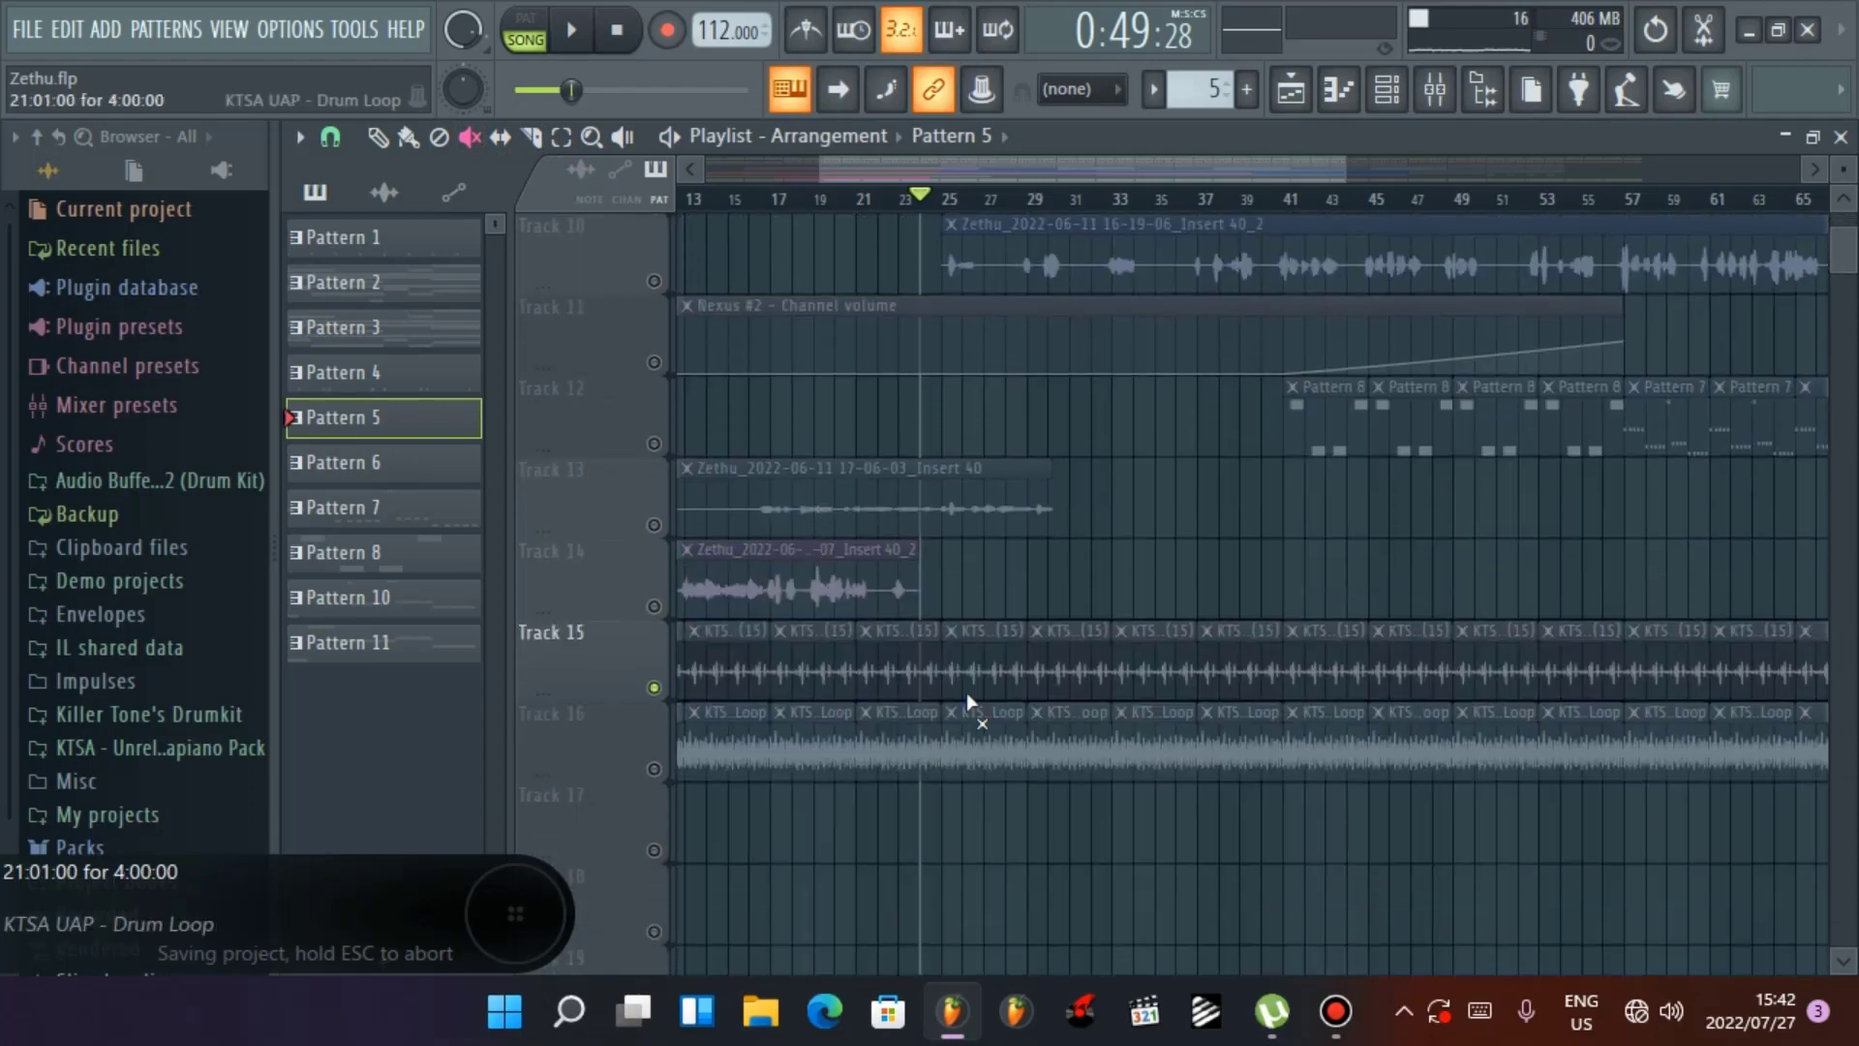
drag(1010, 671, 1155, 670)
key(space)
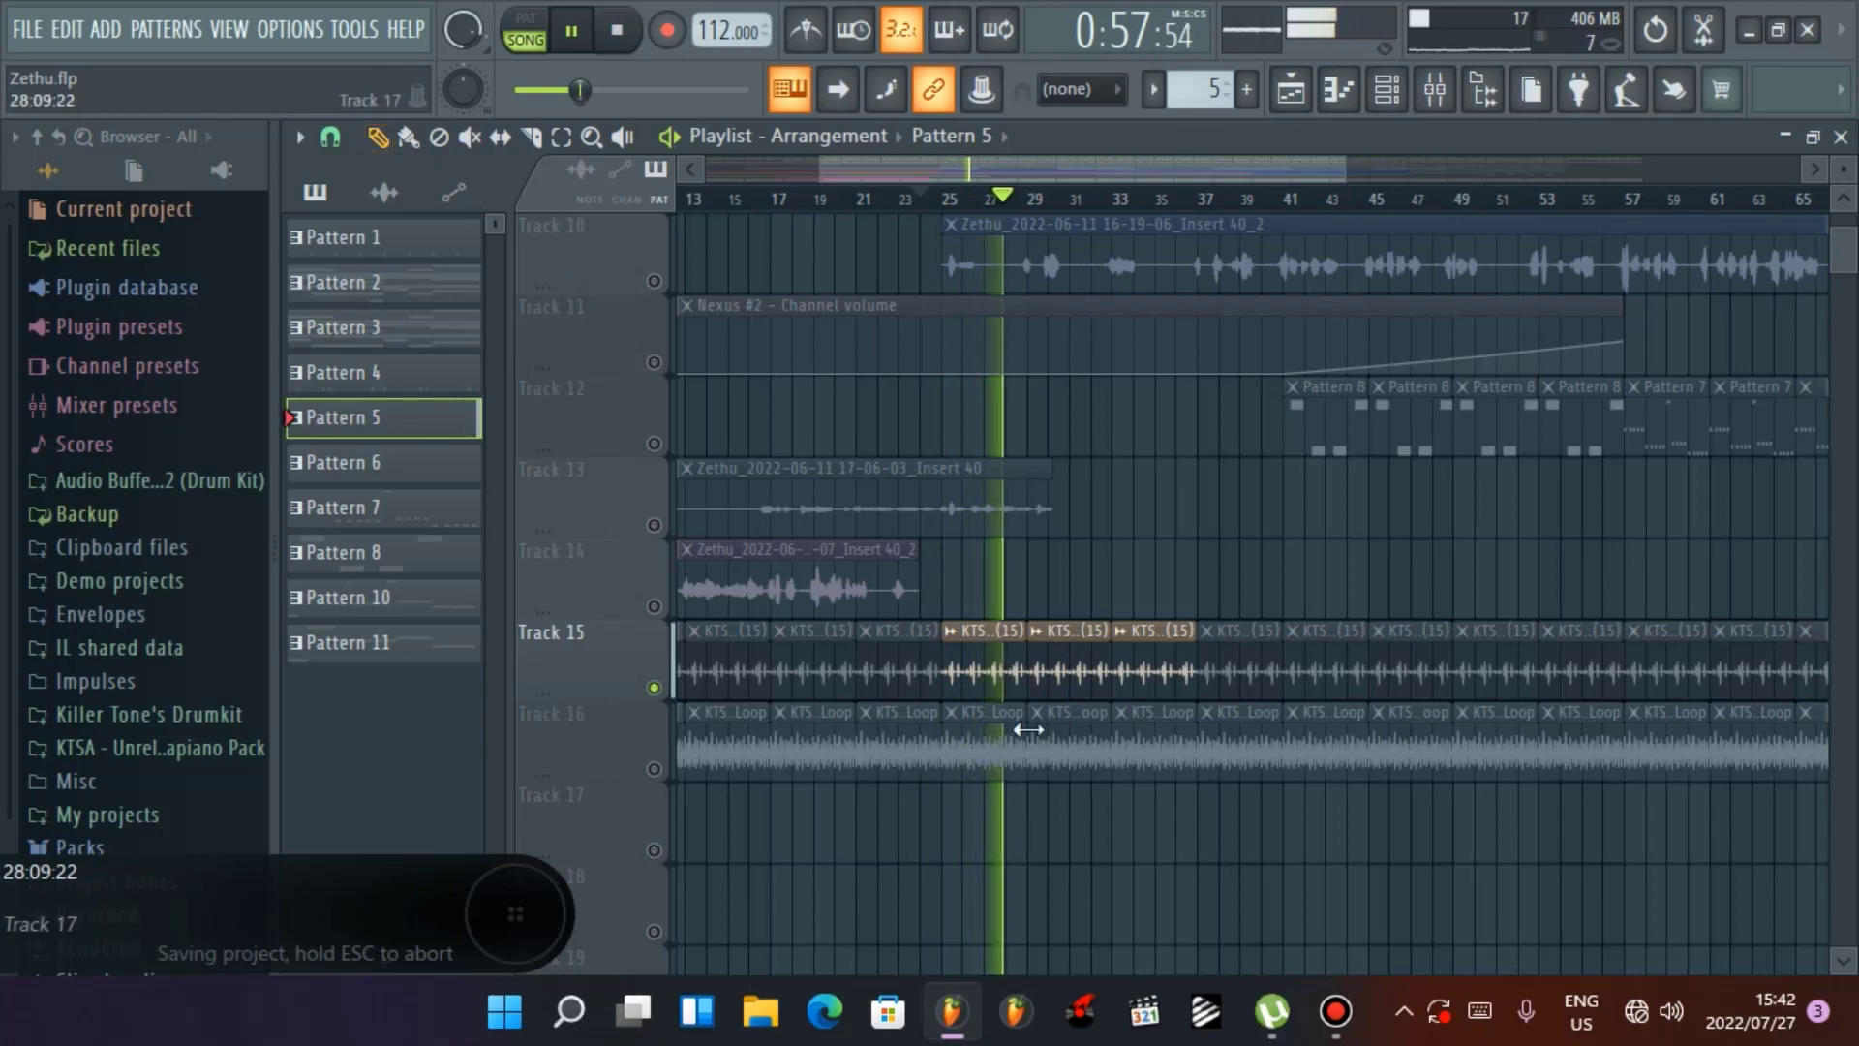
Open the Drum Loop (15) channel settings, try its volume at 100% during playback and reset it to the default
double_click(1015, 671)
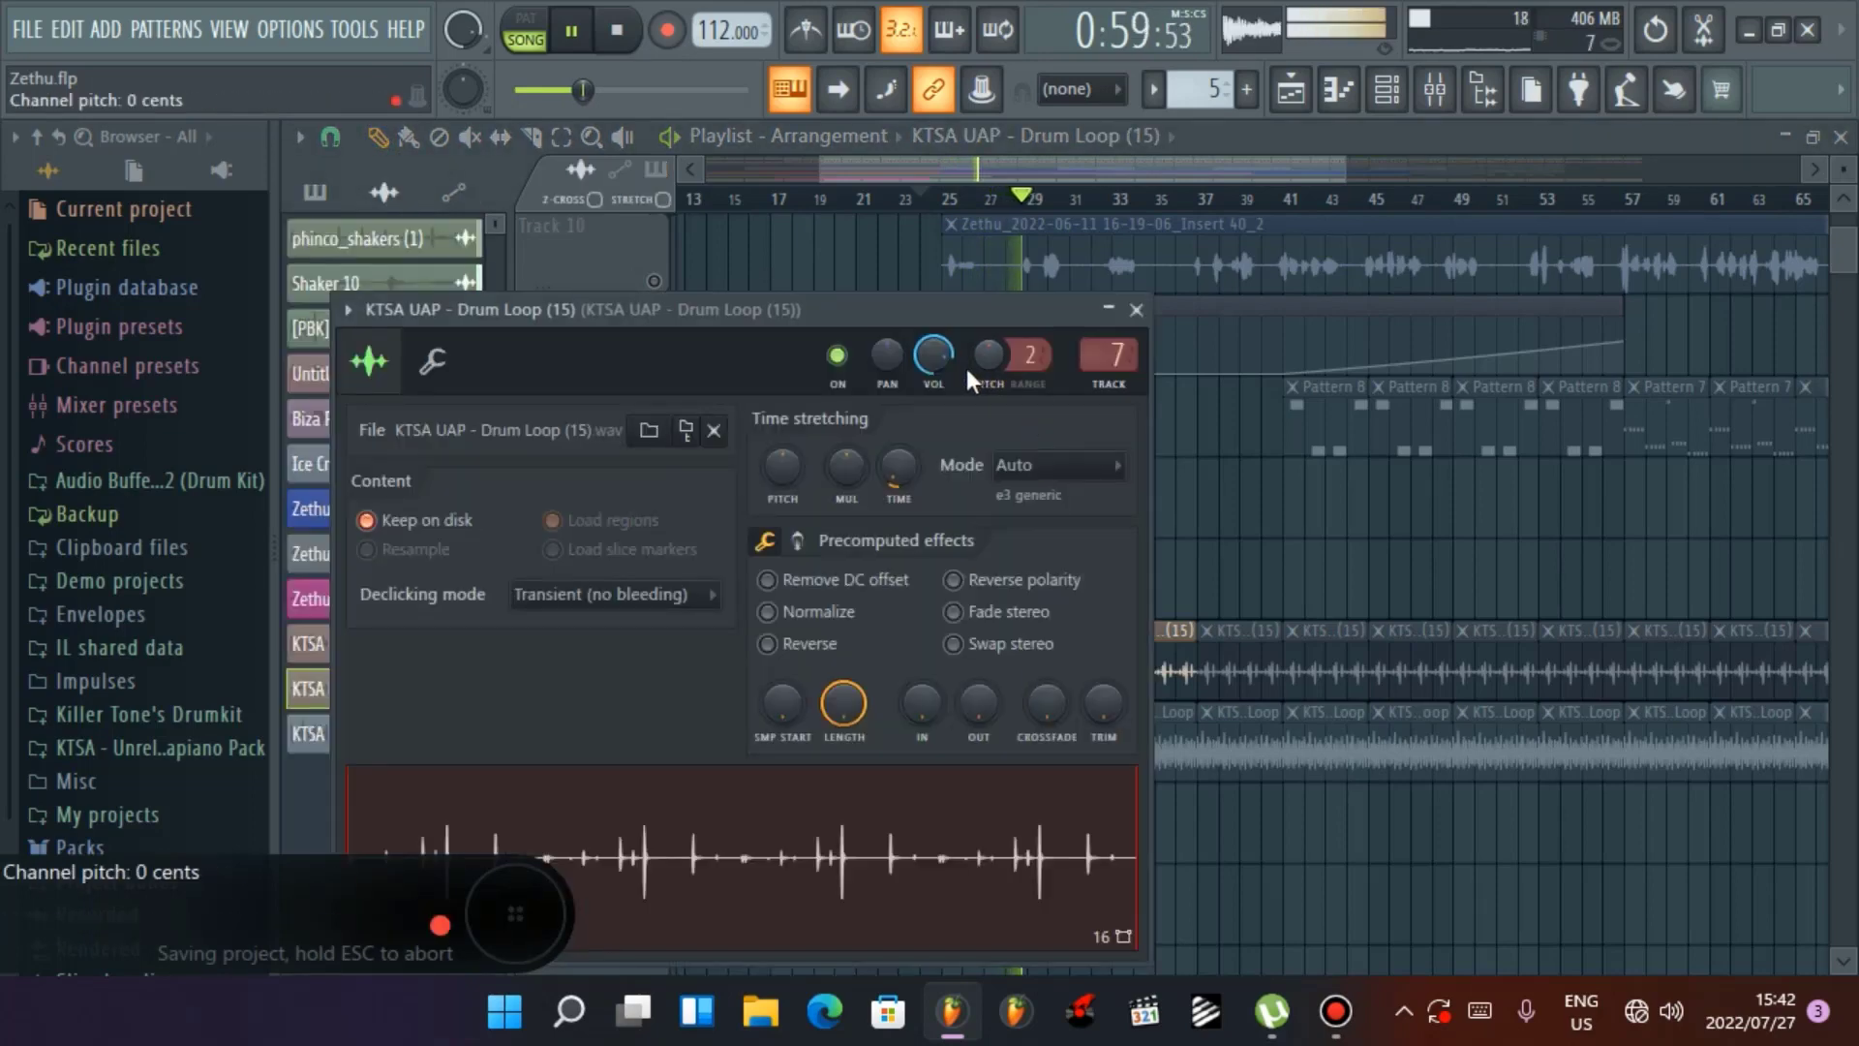
right_click(917, 356)
click(931, 362)
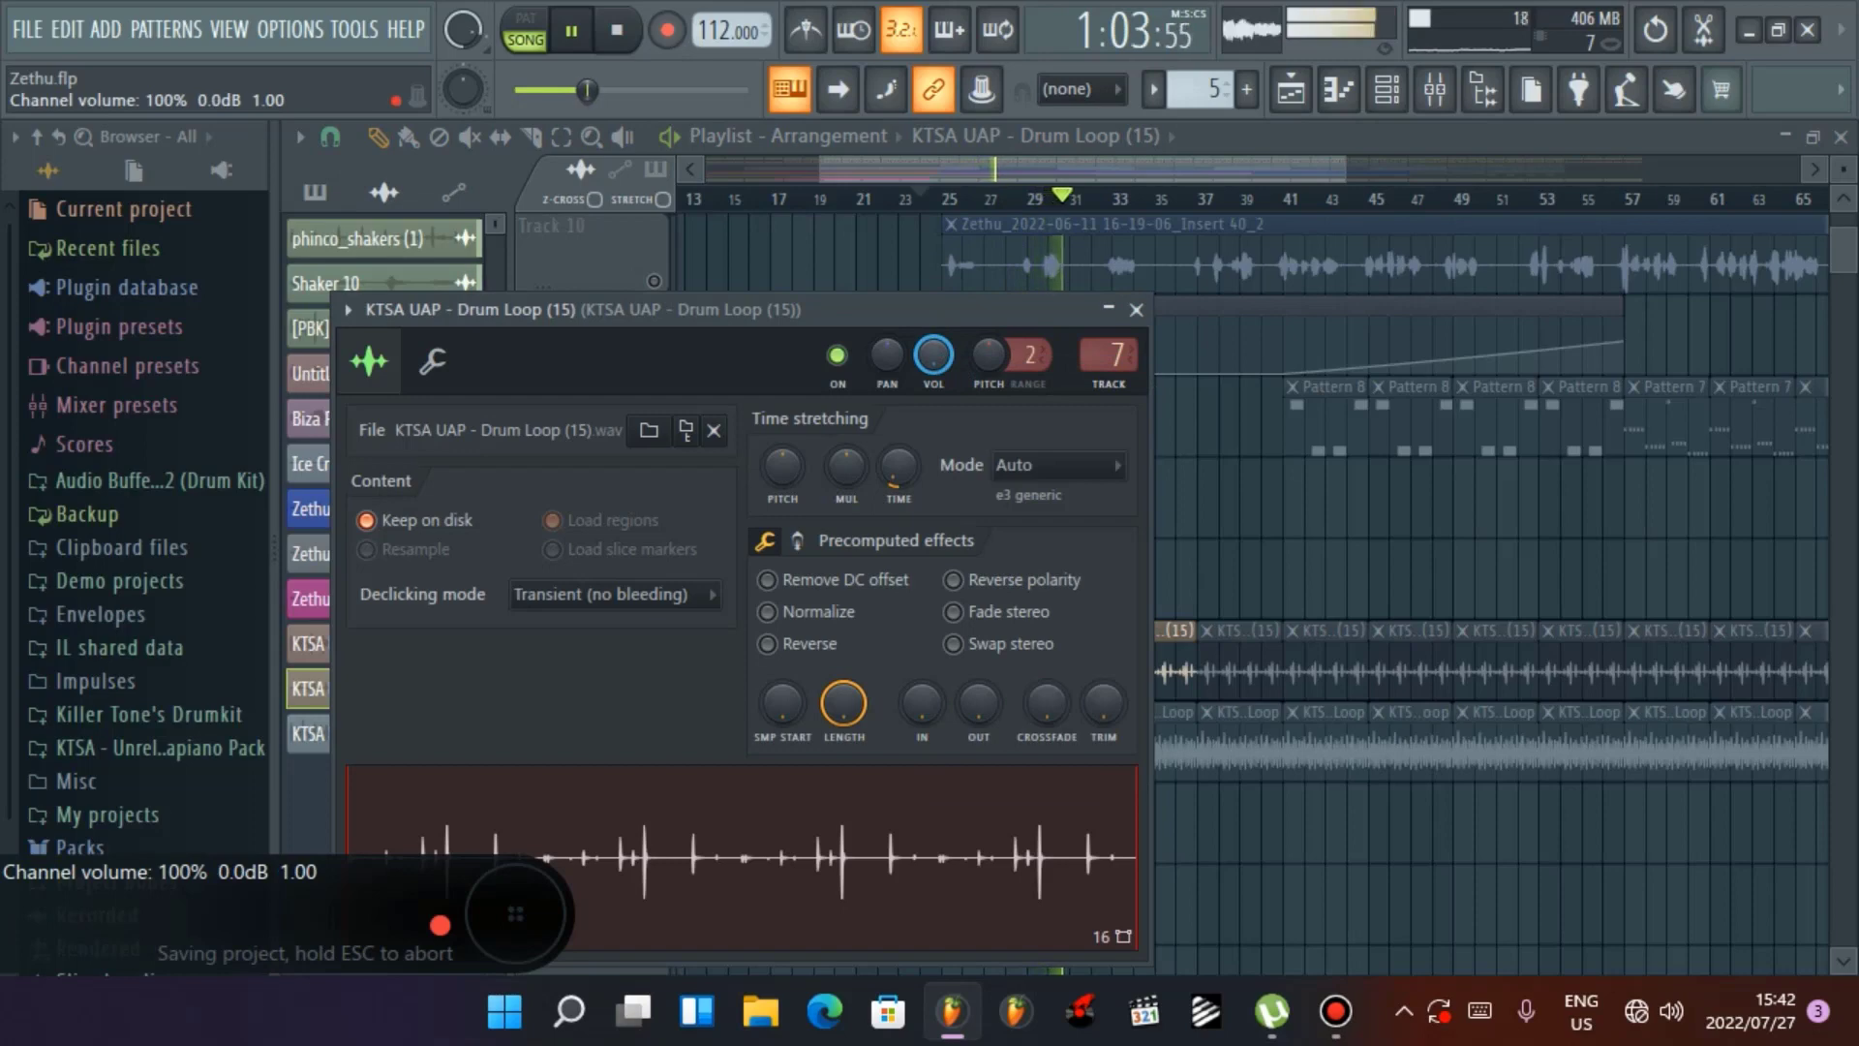
right_click(934, 357)
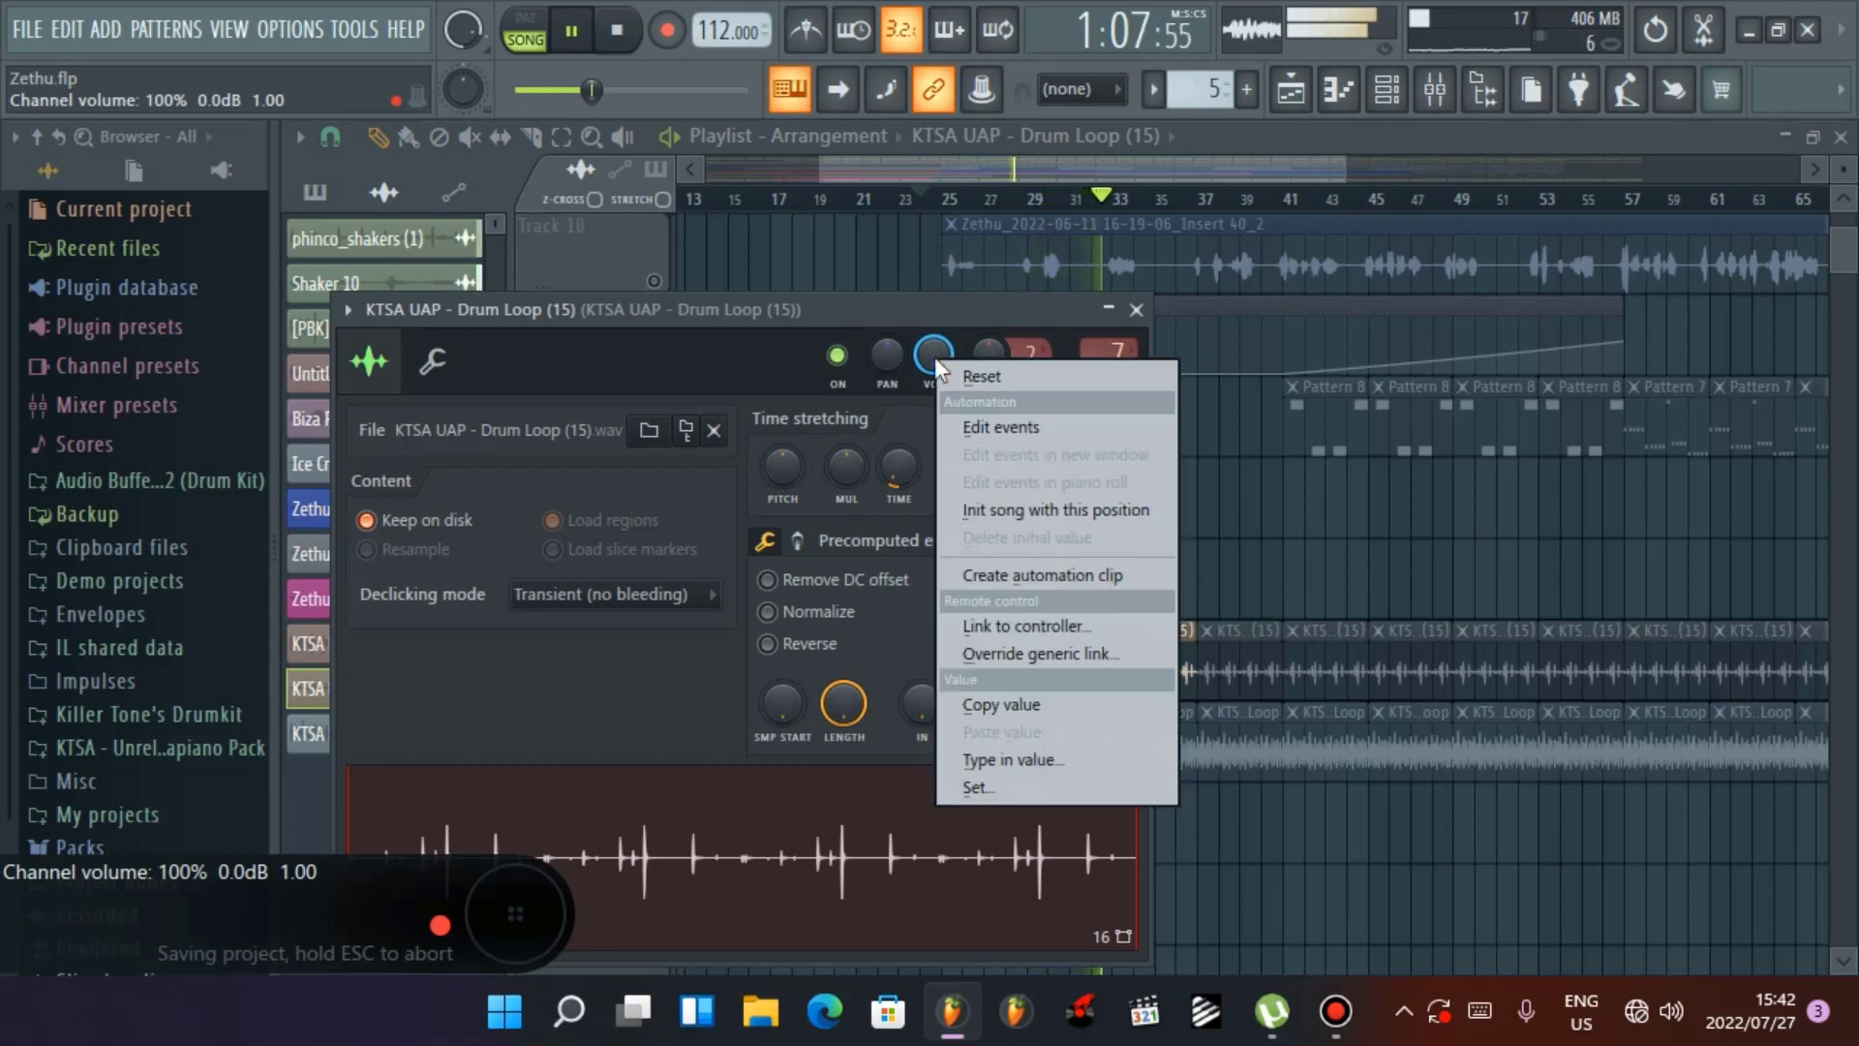
click(945, 370)
key(space)
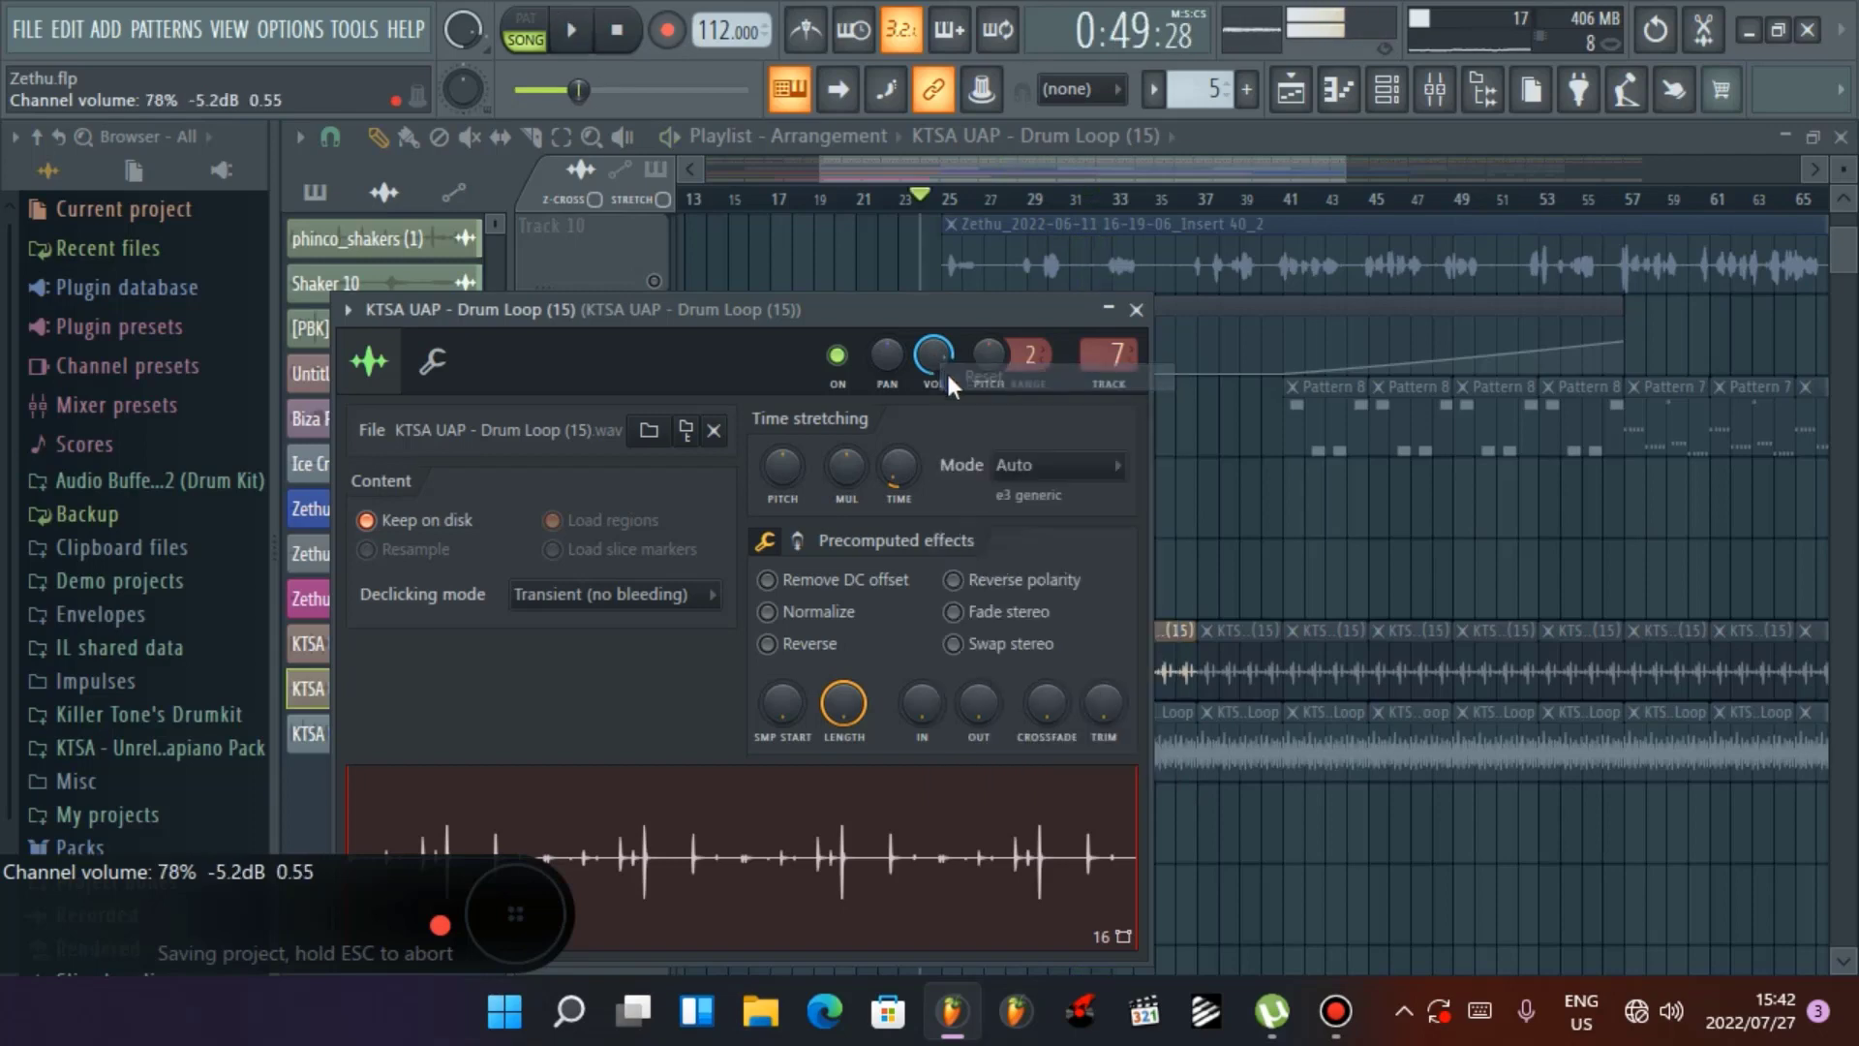
click(1135, 309)
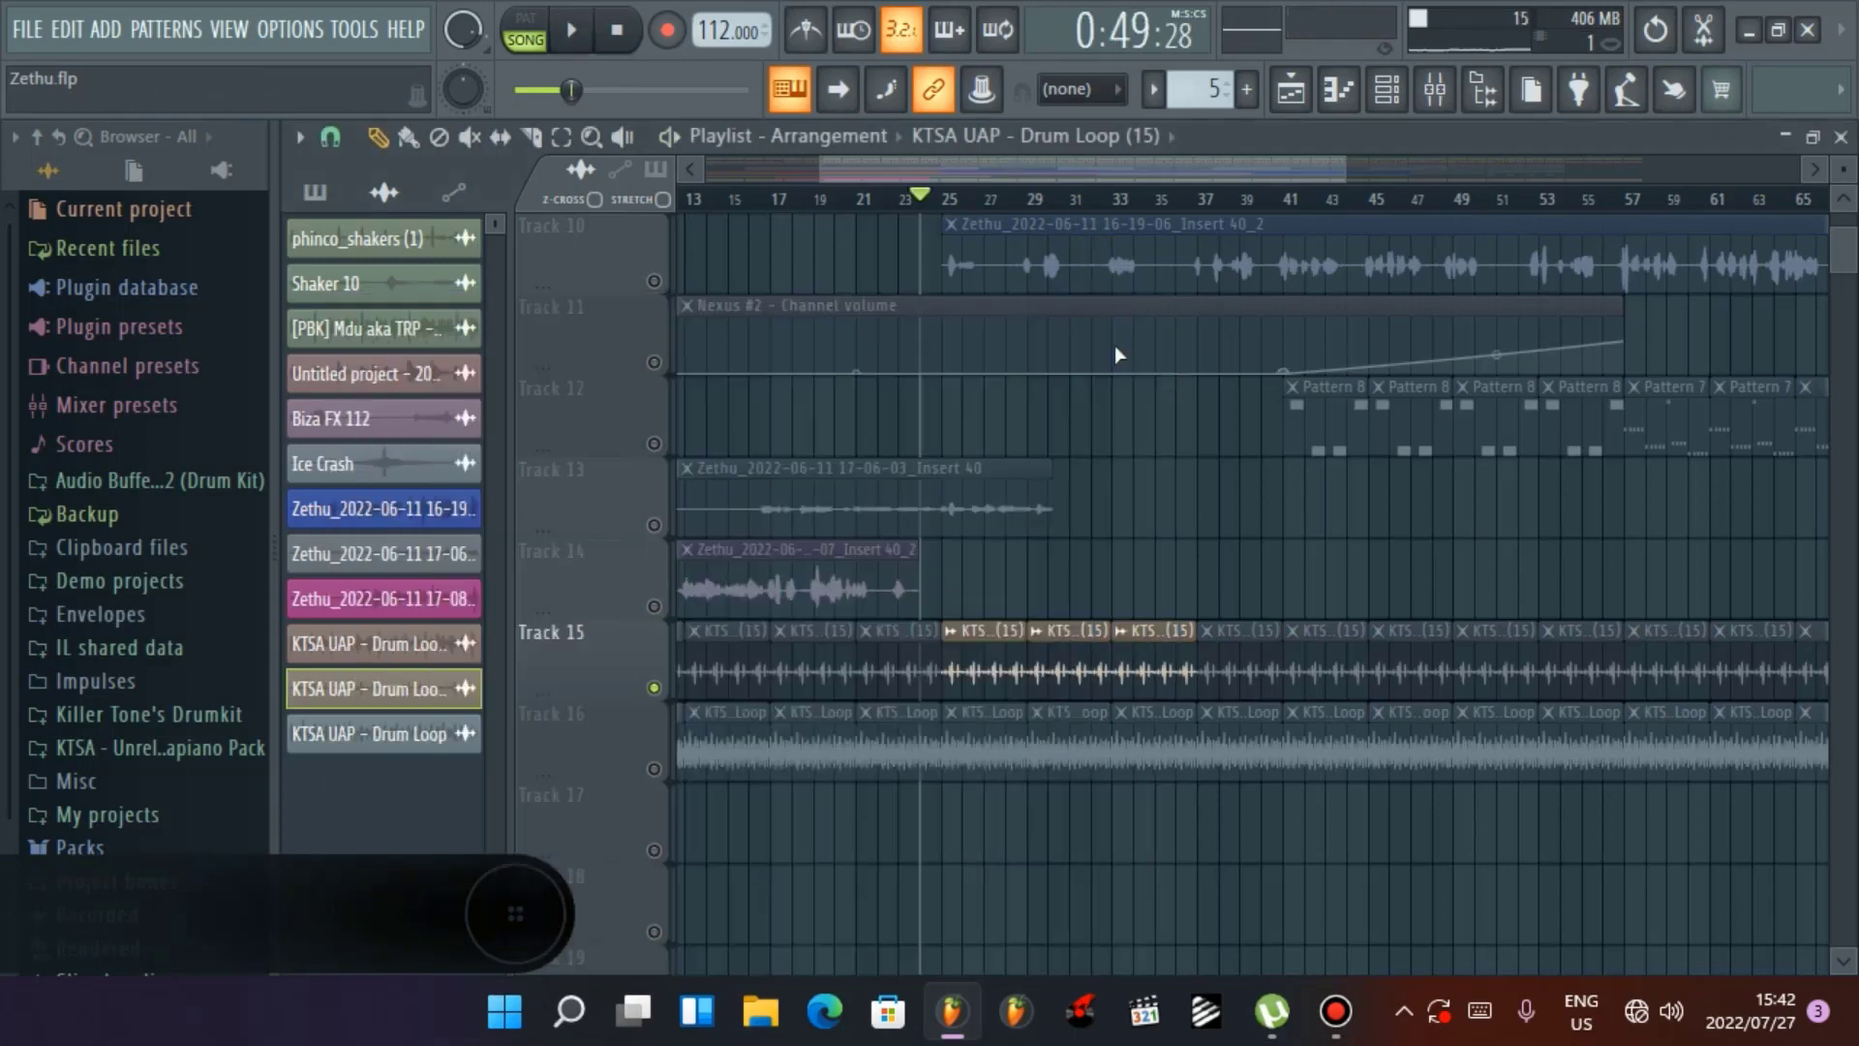
Mute the three Drum Loop (15) clips from bar 25 to bar 37 on track 15 again
click(470, 138)
click(987, 653)
click(1071, 647)
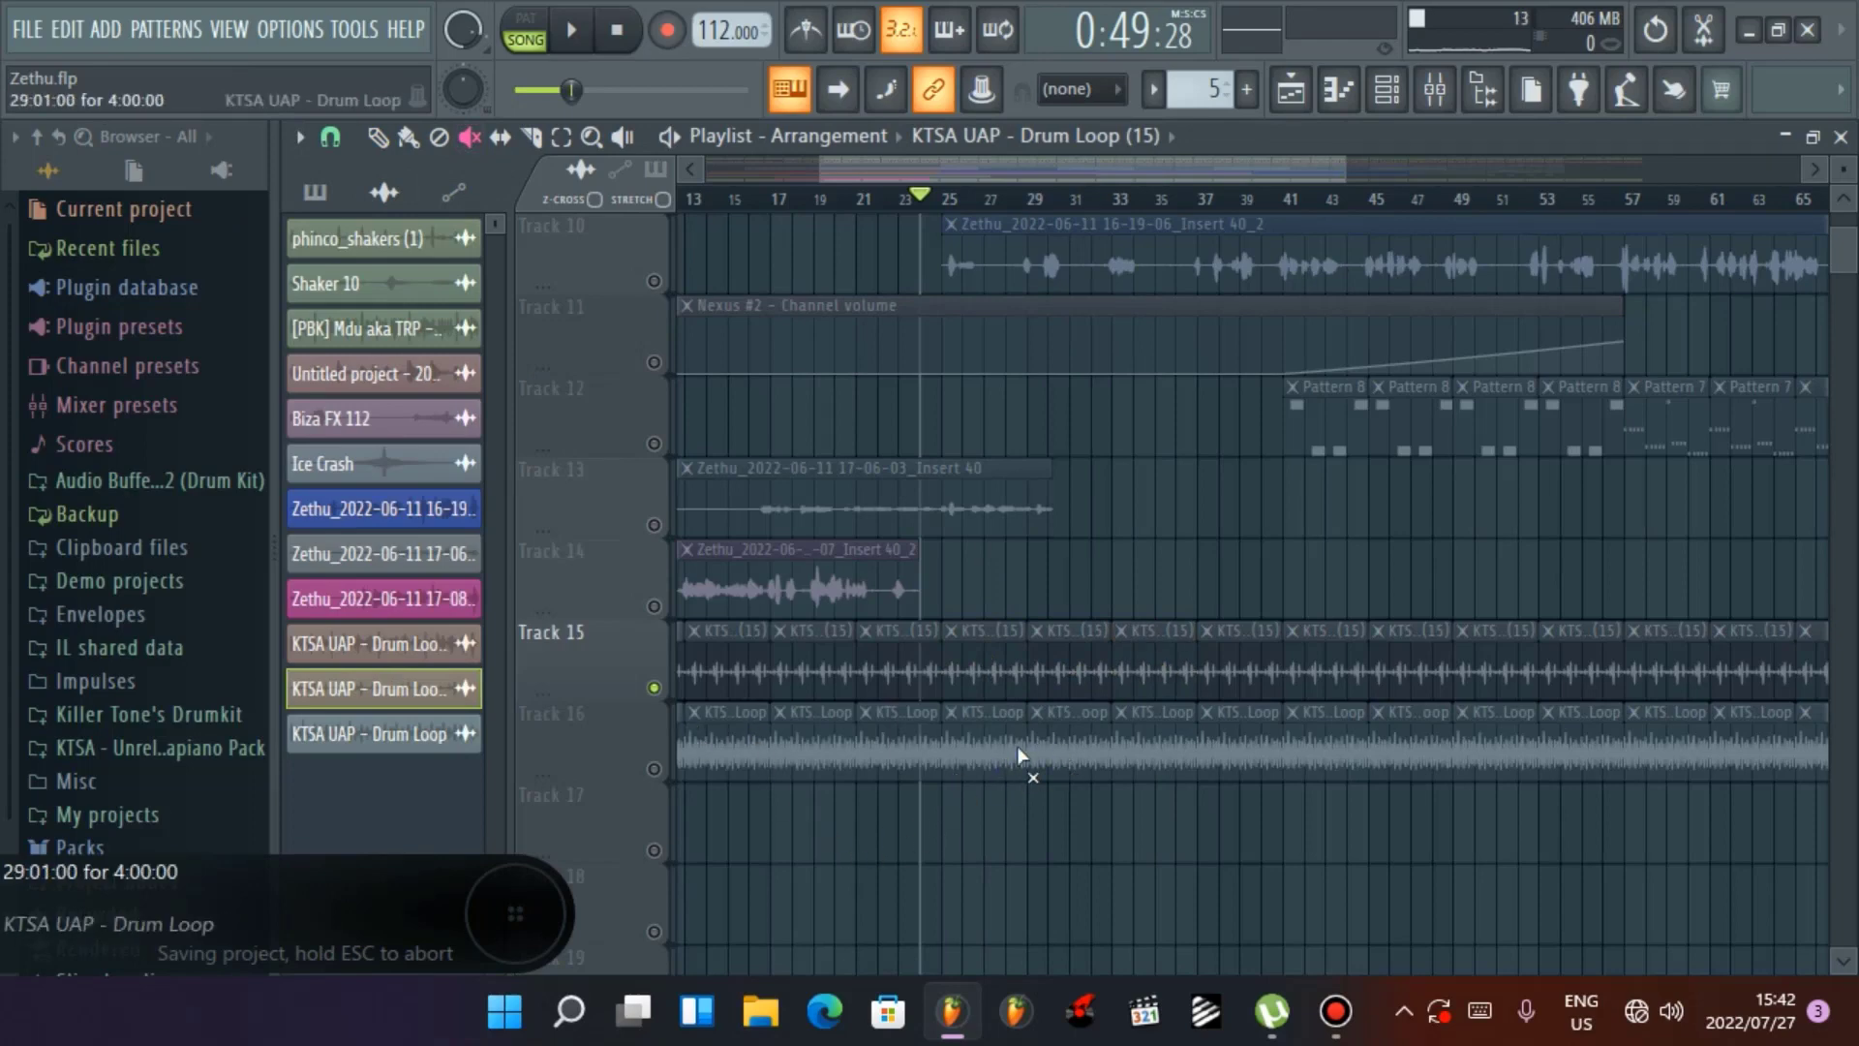
Unmute track 16 and its four KTSA UAP - Drum Loop clips from bar 25 to bar 41, and play the song from bar 24
click(654, 769)
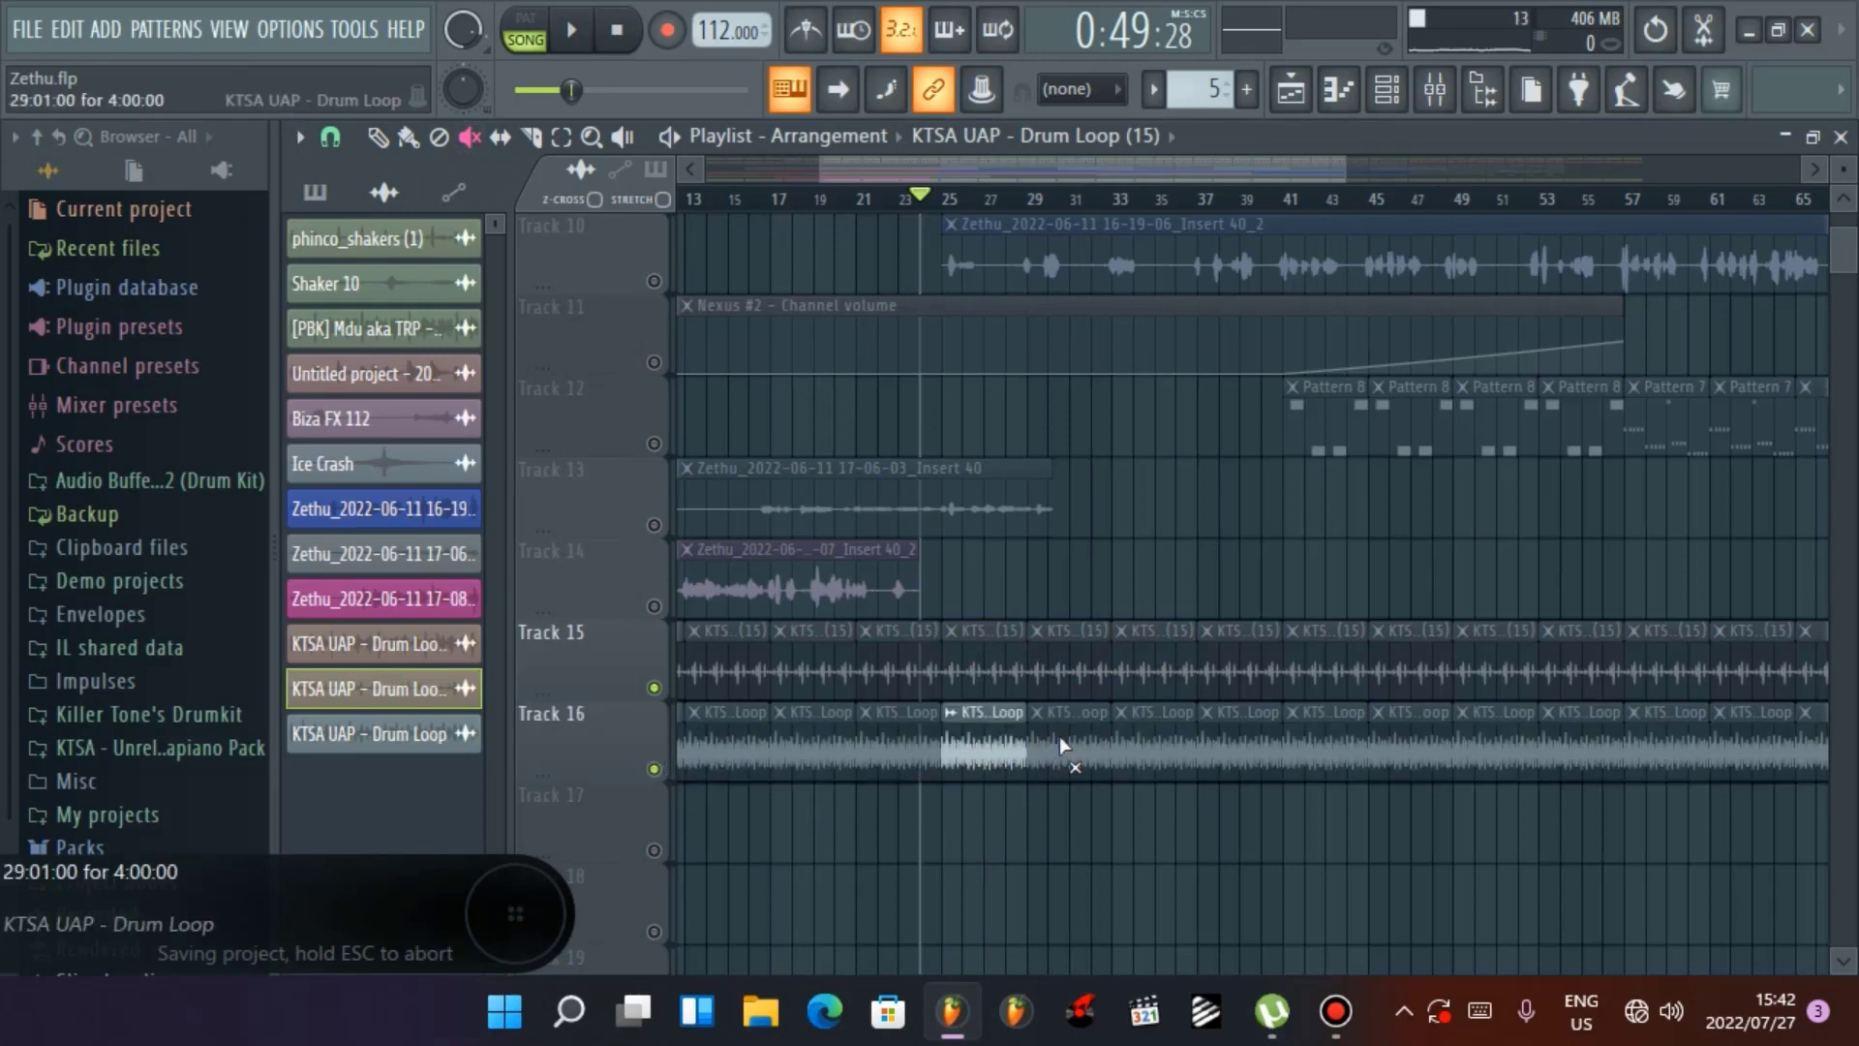
scroll(994, 745, up, 5)
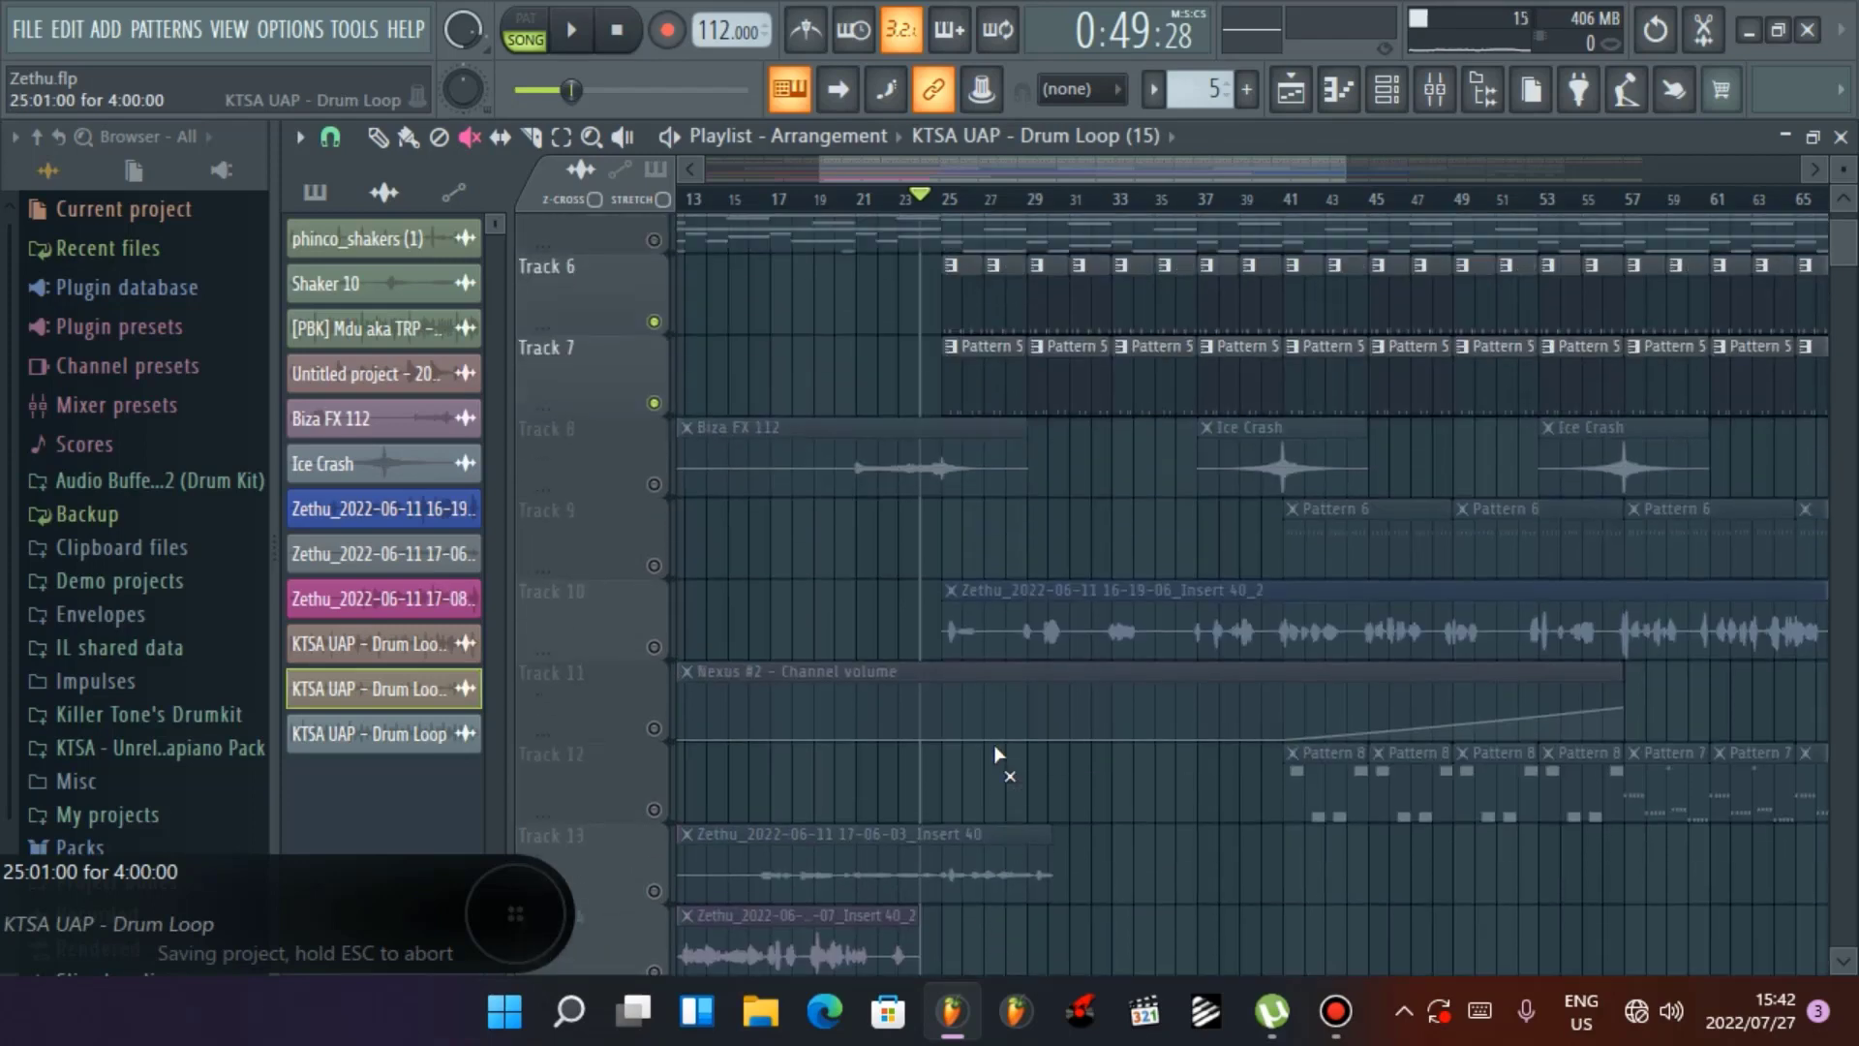
scroll(1003, 749, down, 5)
click(1134, 759)
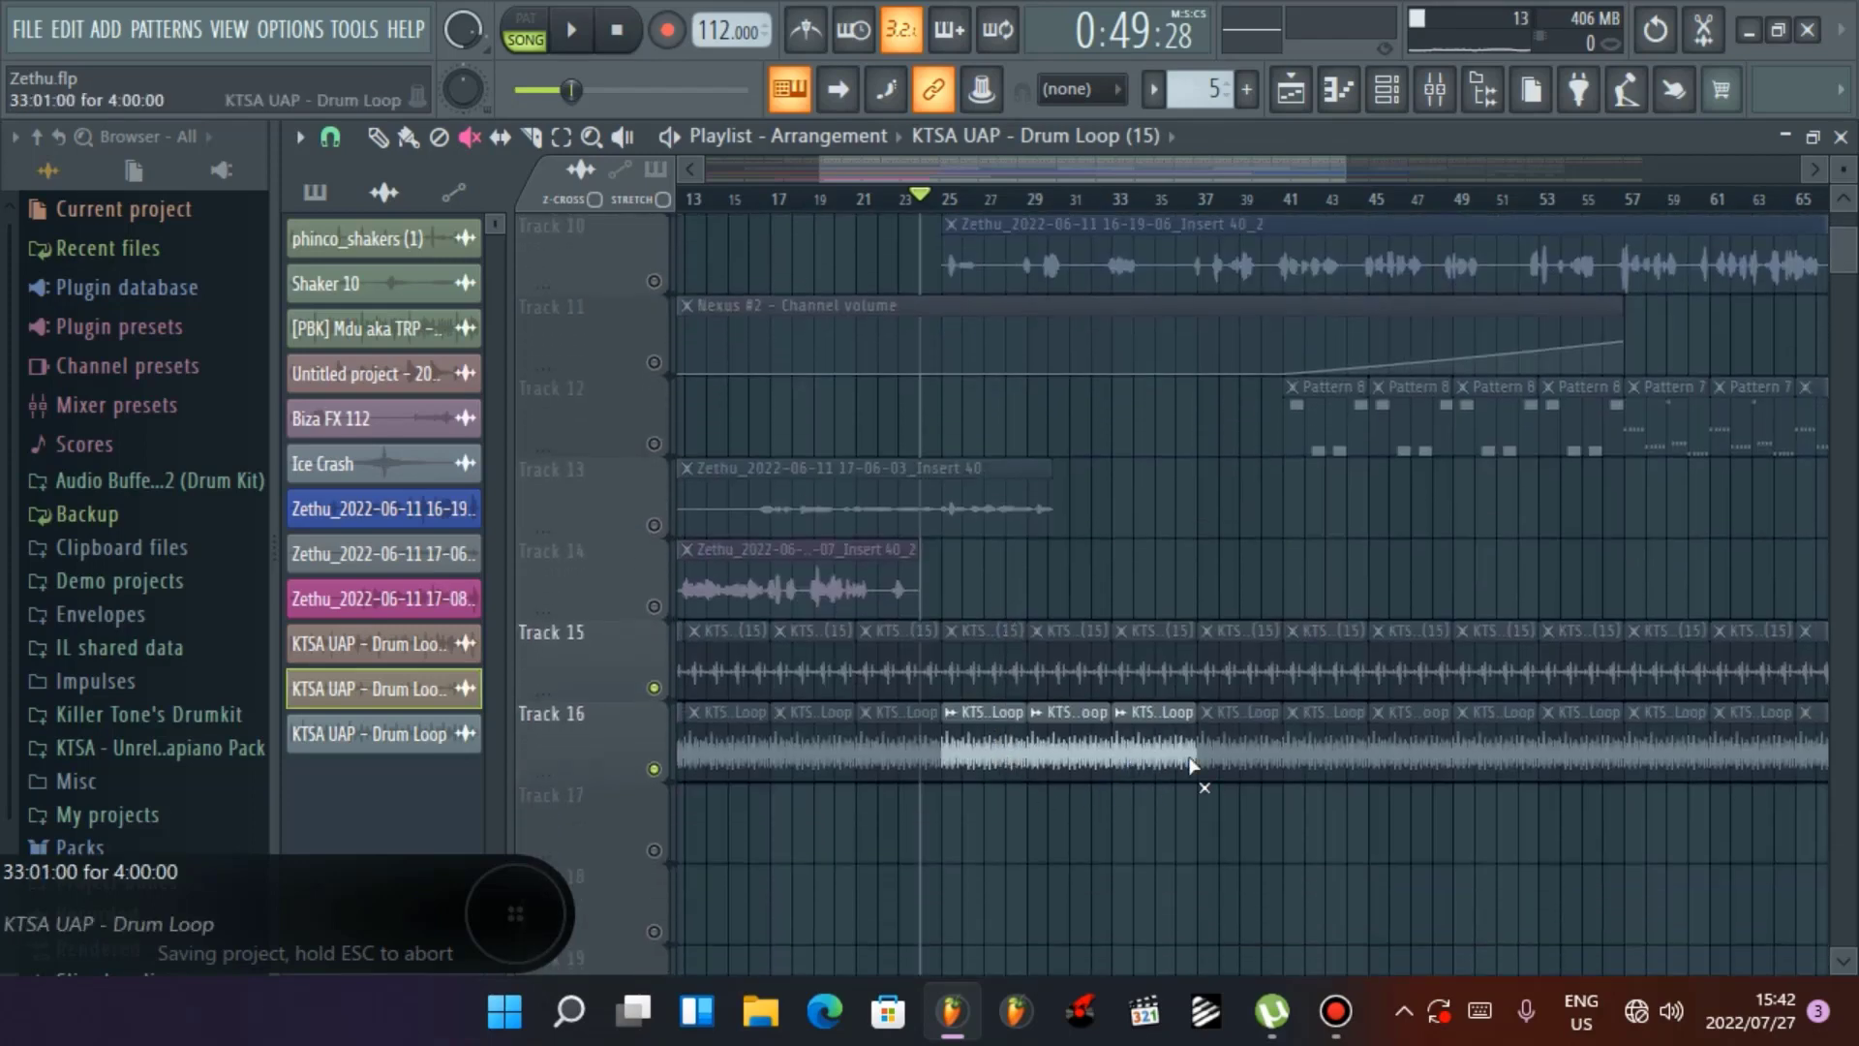
click(1234, 757)
key(space)
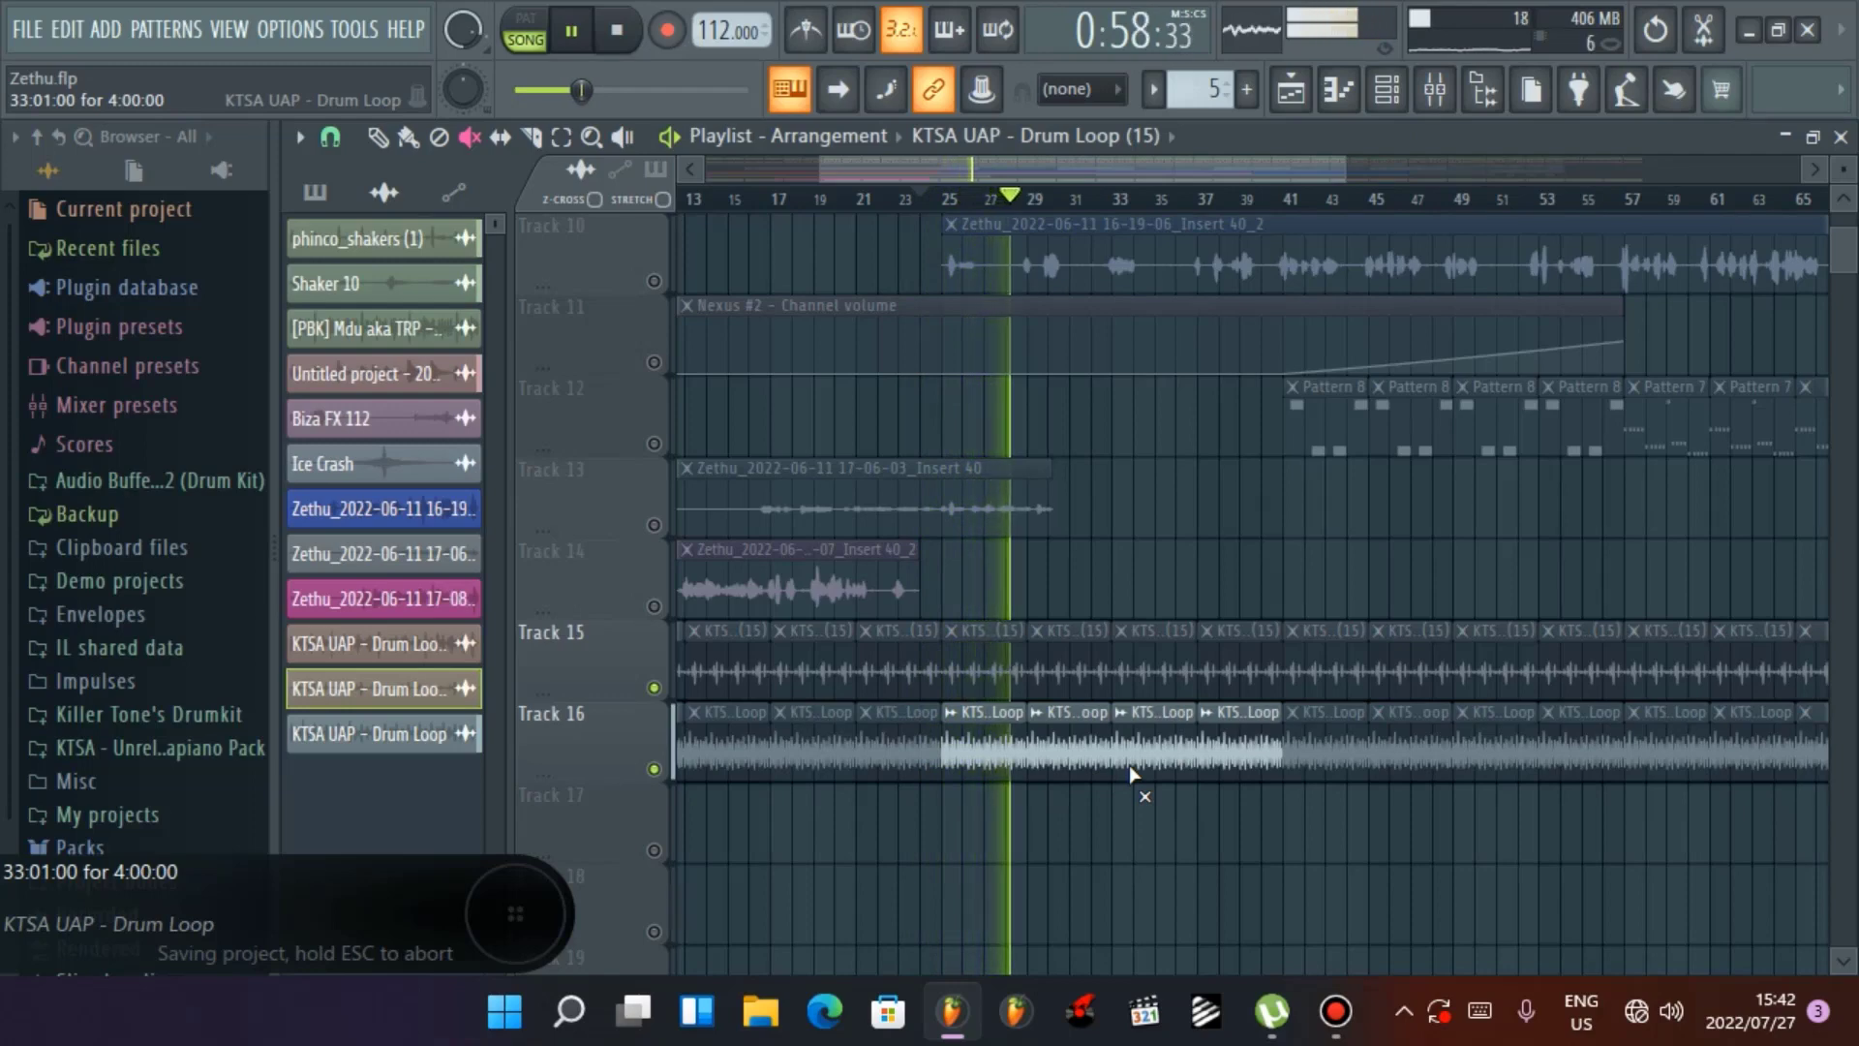
key(space)
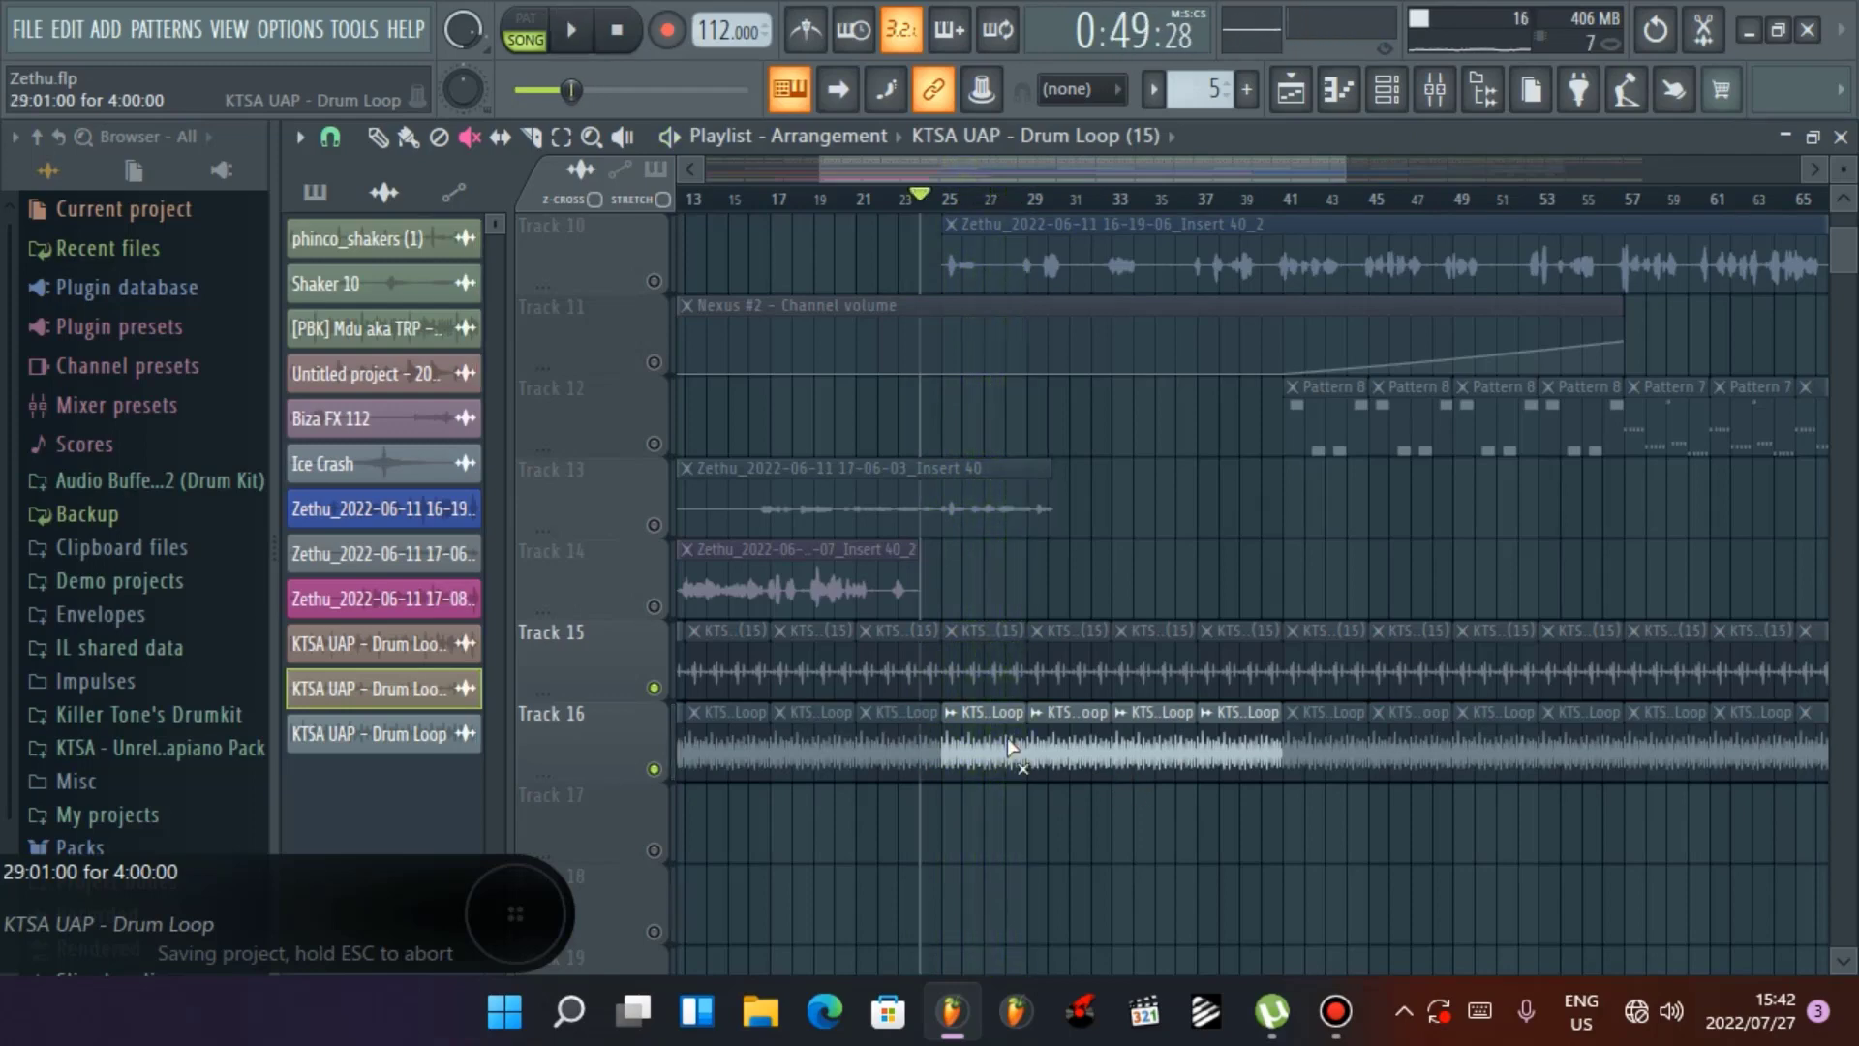
Mute the four Drum Loop clips from bar 25 to bar 41 on track 16 again
click(1005, 740)
click(1060, 747)
click(1165, 745)
click(1252, 751)
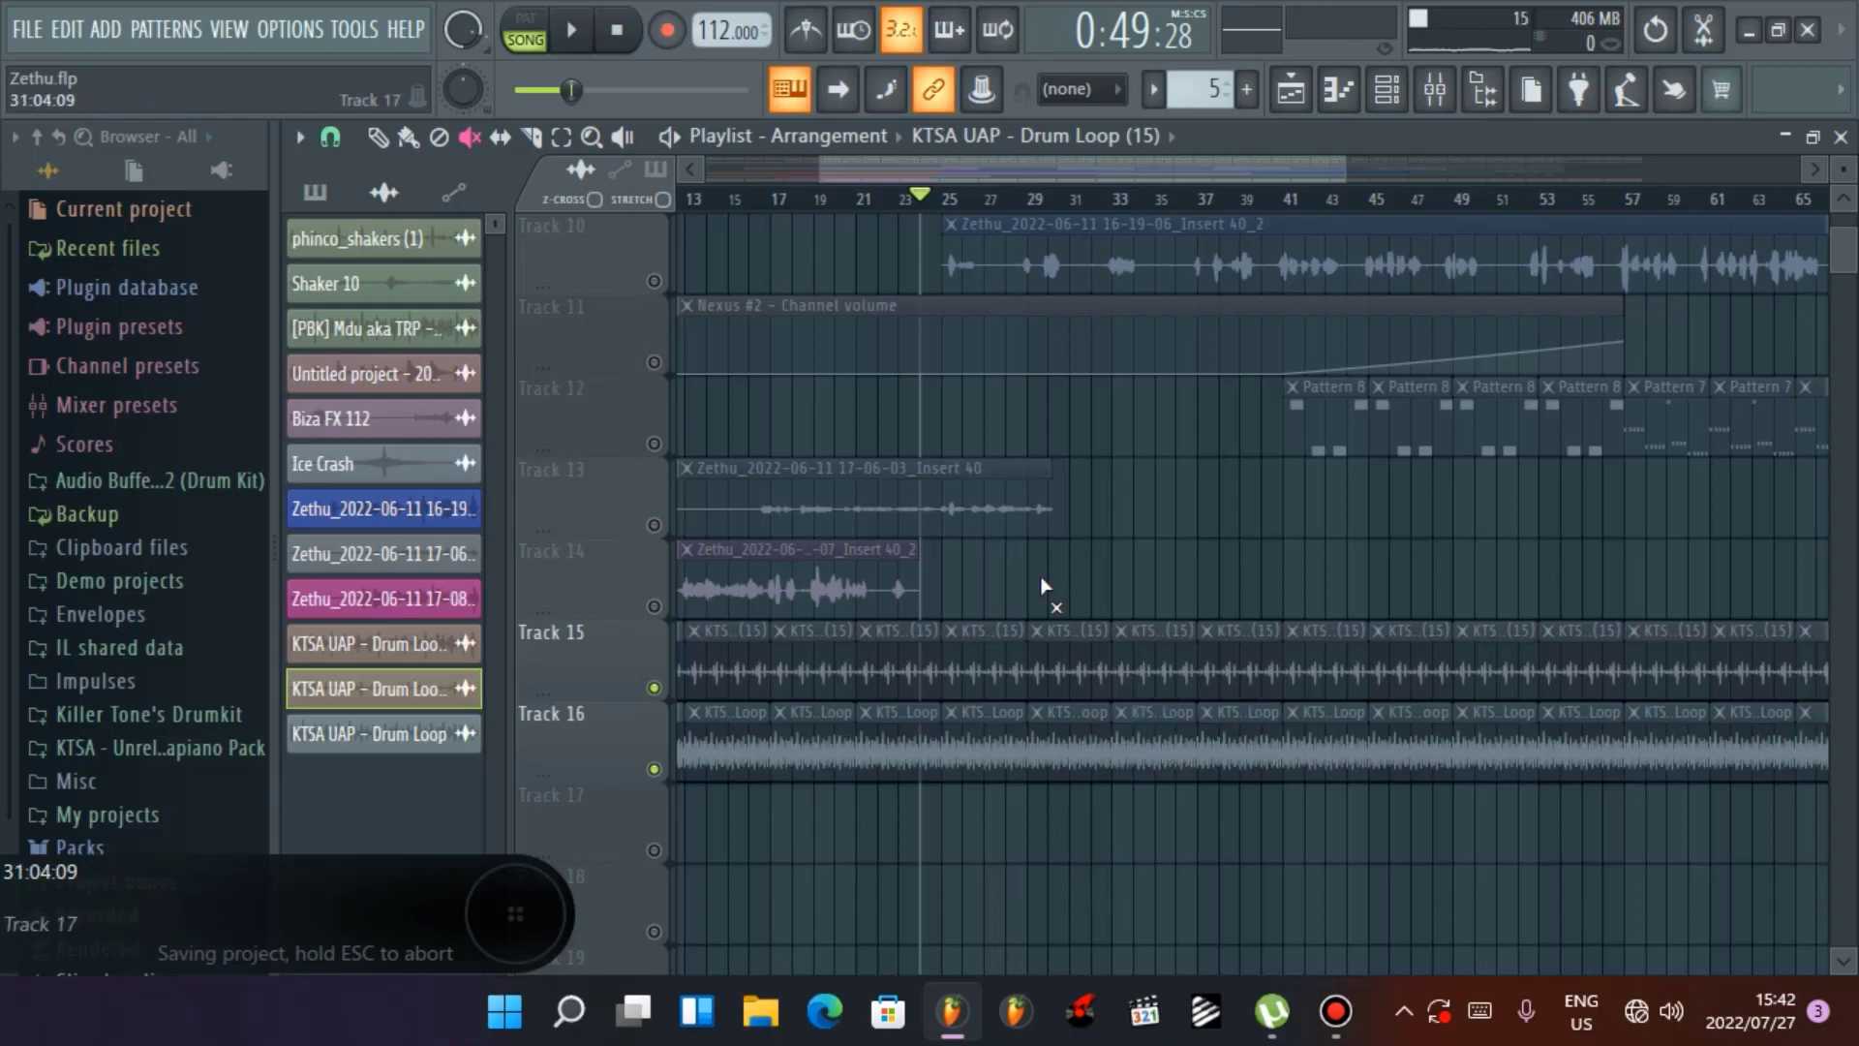
Unmute playlist track 1 with the Pattern 1 clips
scroll(1160, 890, up, 3)
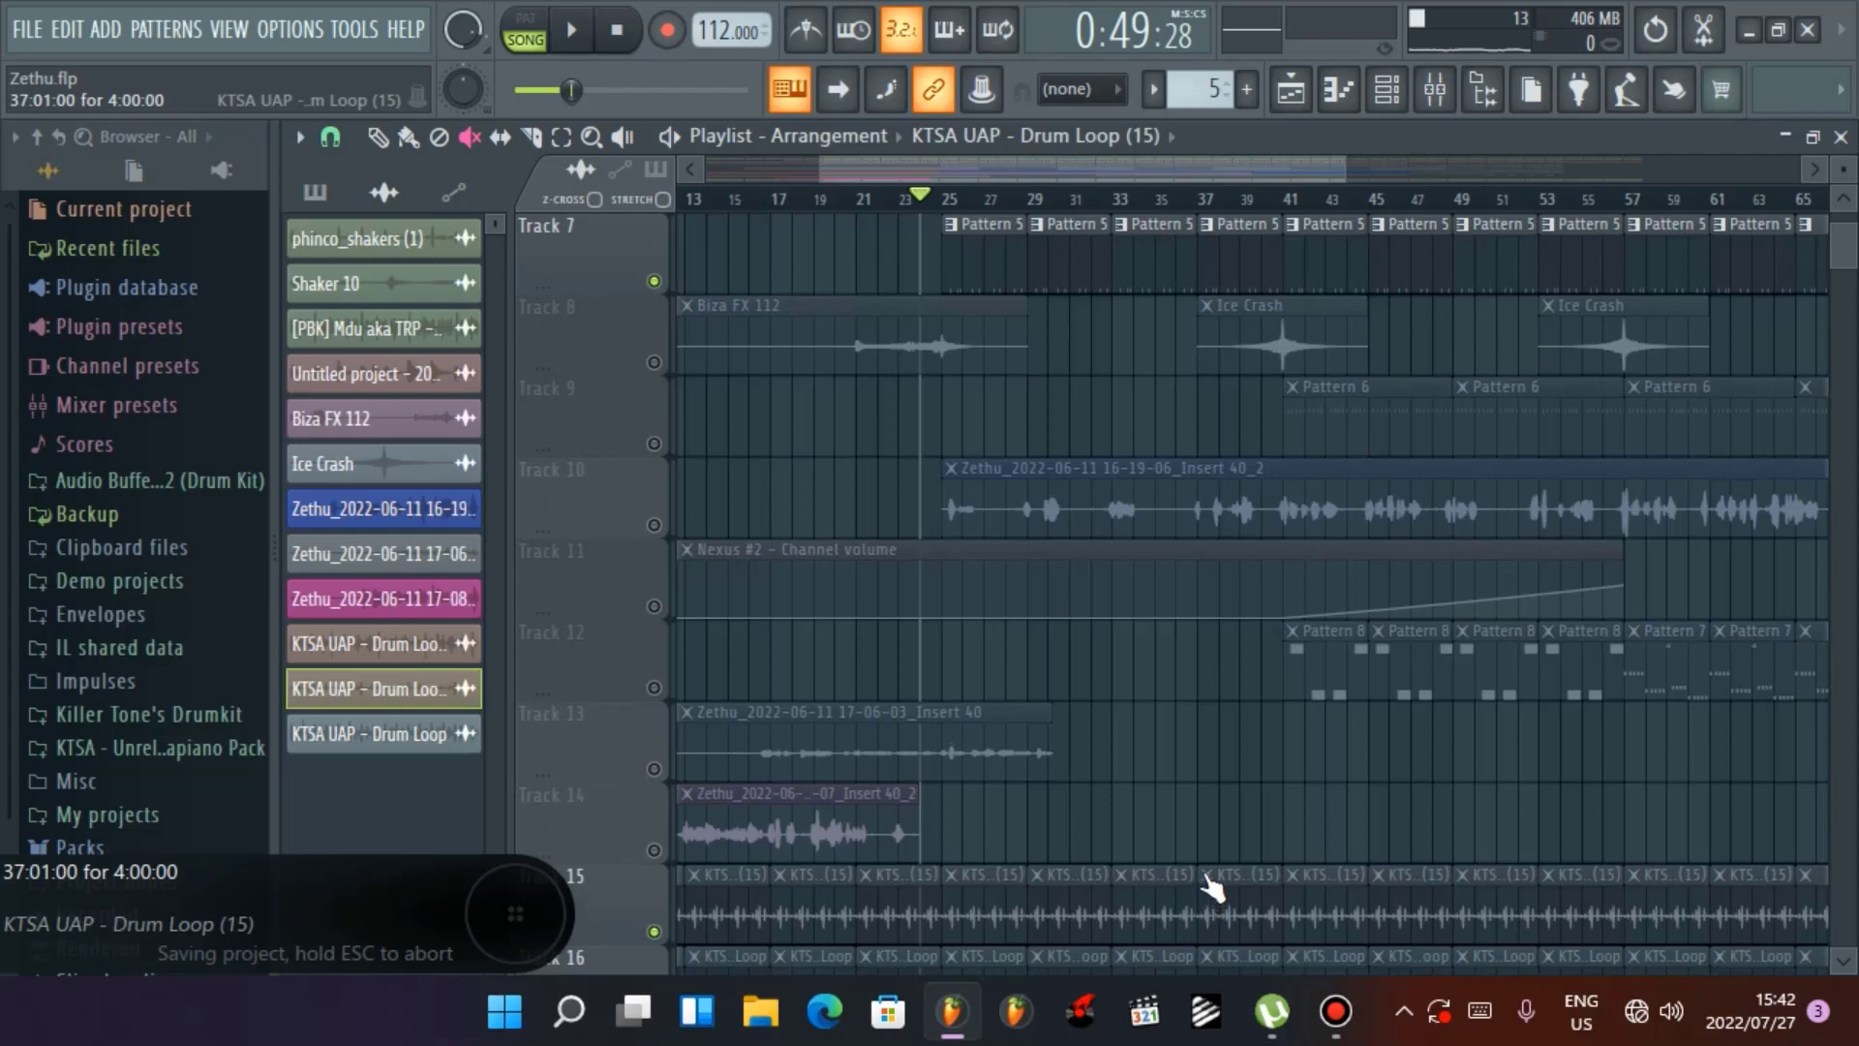
scroll(1038, 857, up, 6)
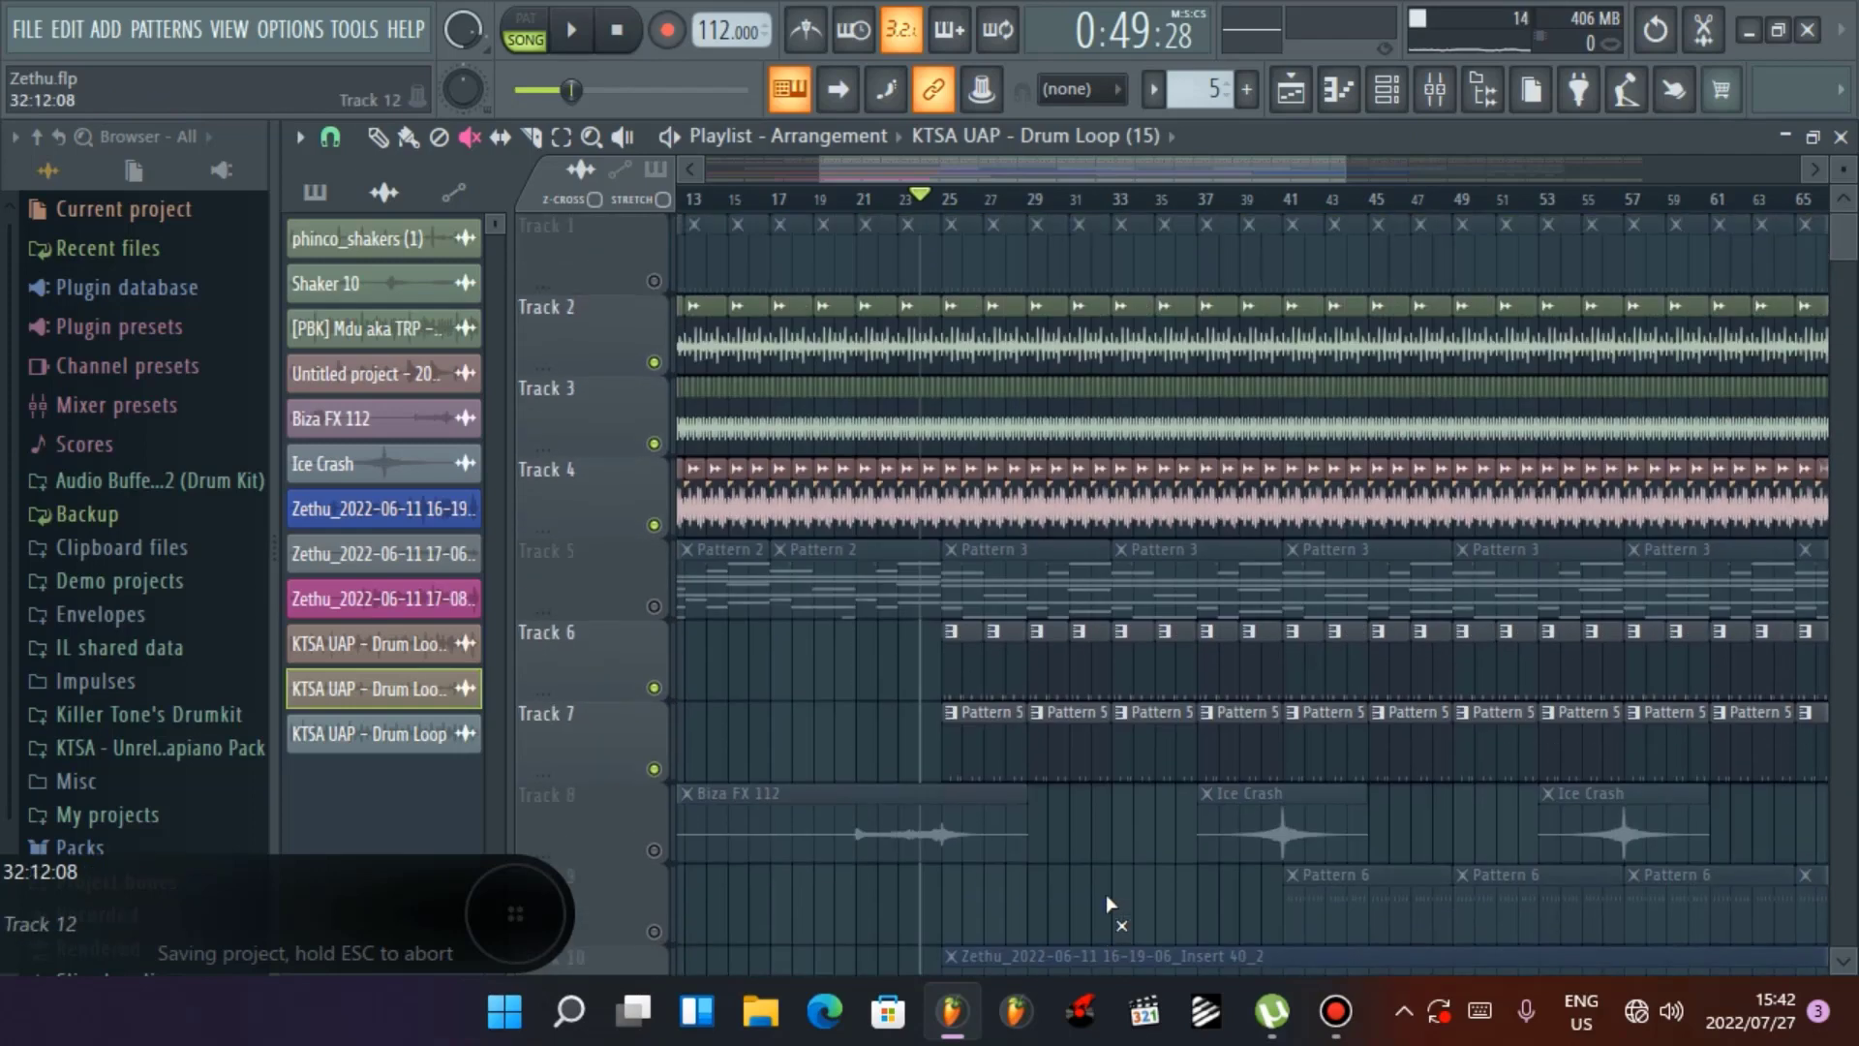
click(654, 281)
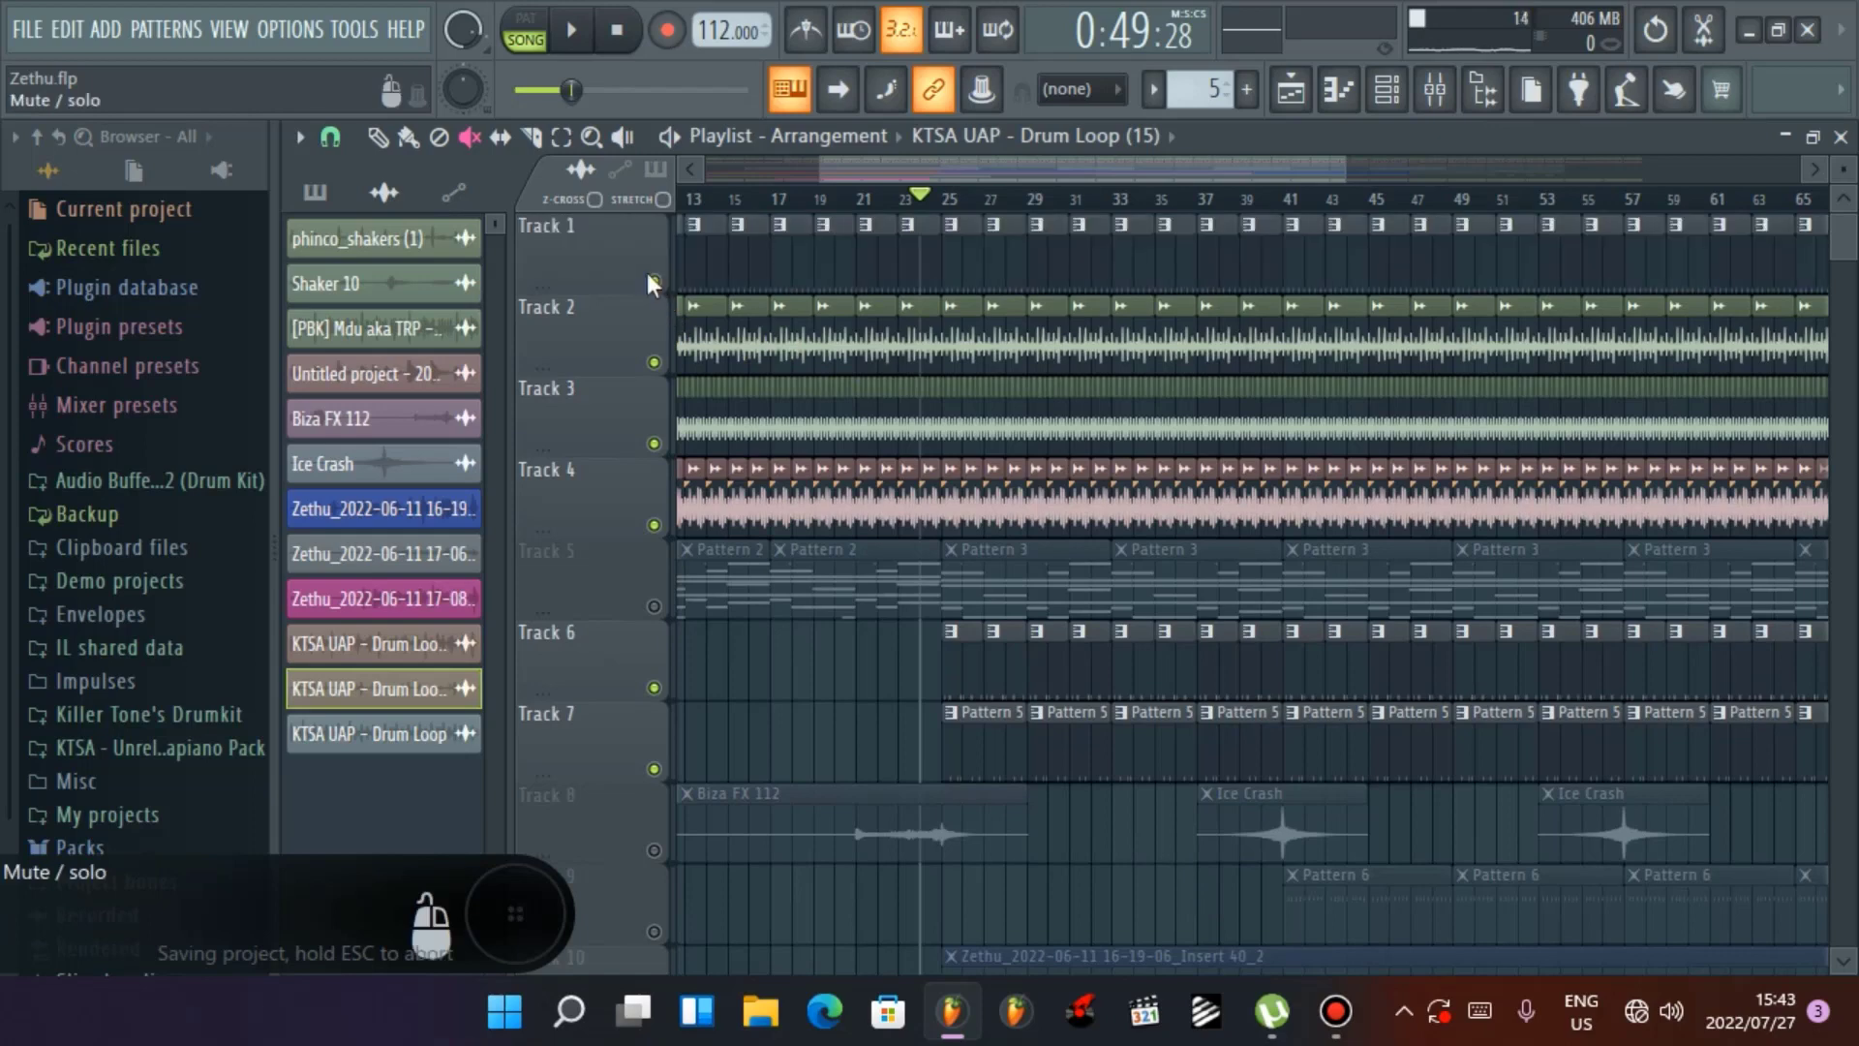
Open track 1's Pattern 1 in the channel rack to examine its kick steps, and return to the playlist
key(p)
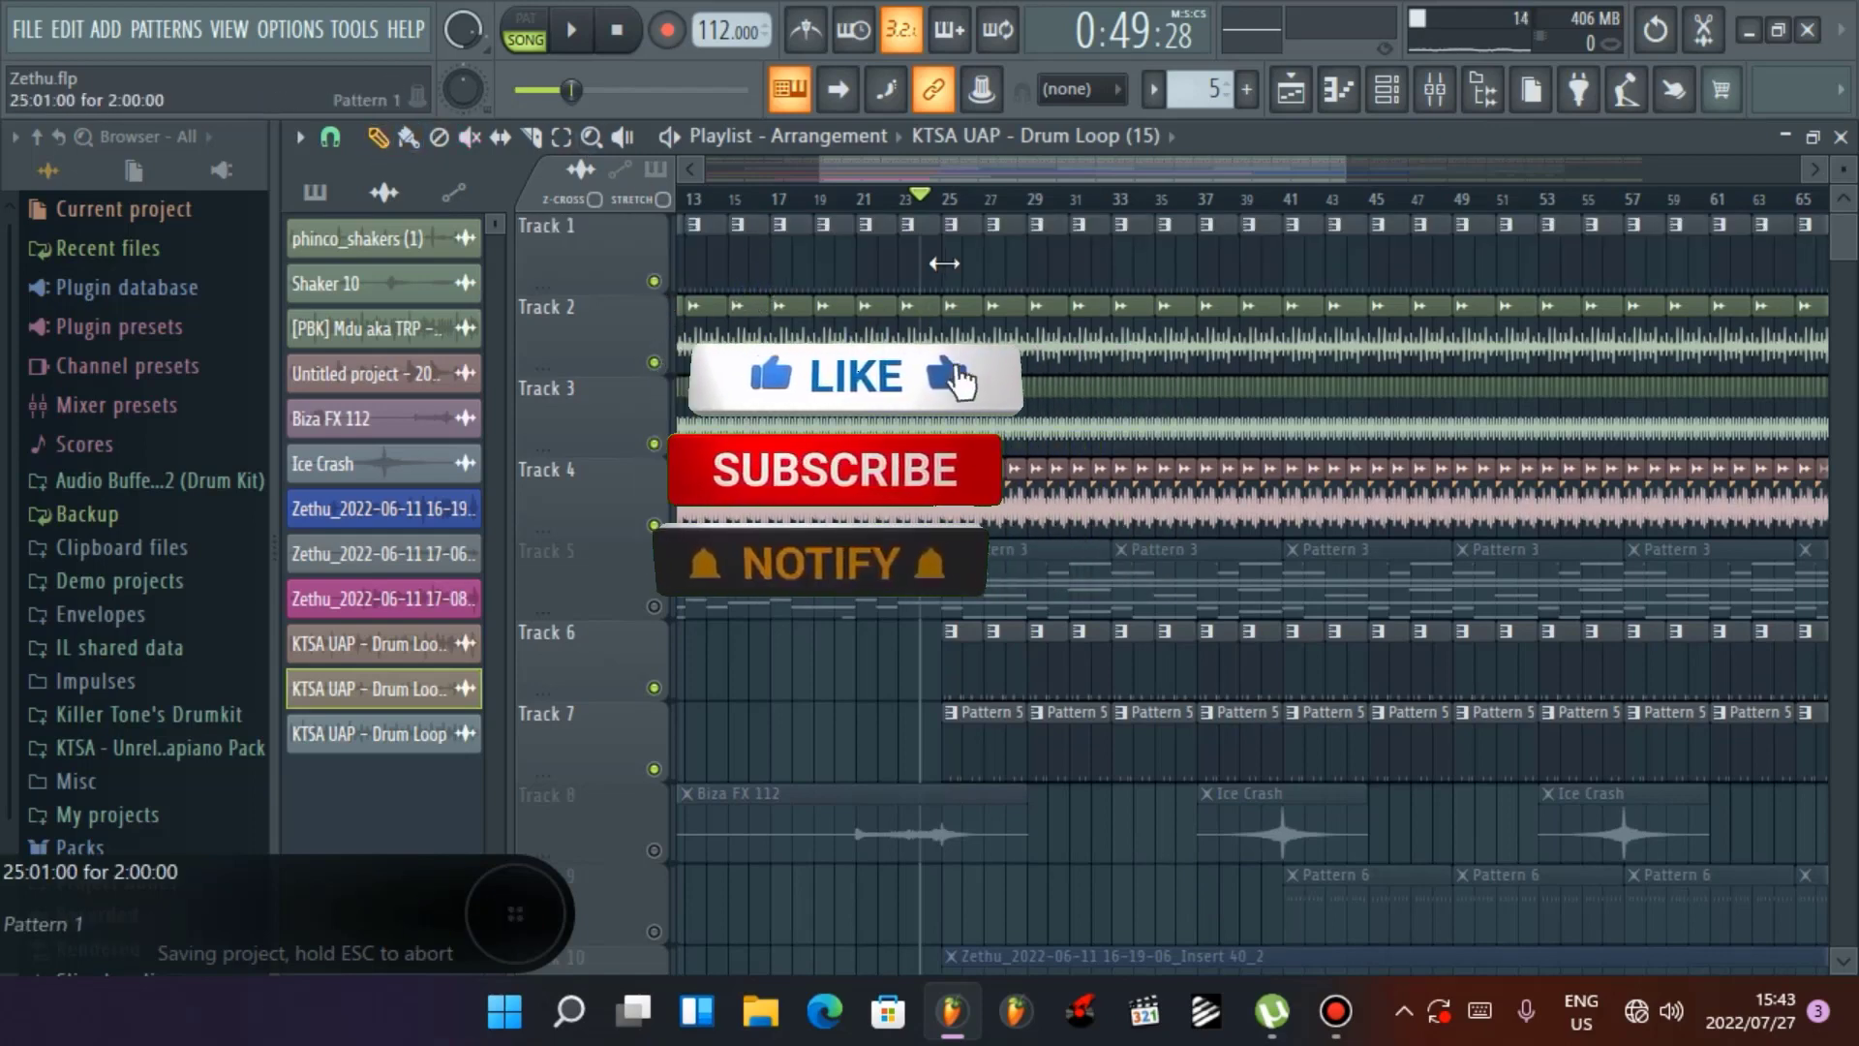
double_click(1012, 261)
click(1841, 138)
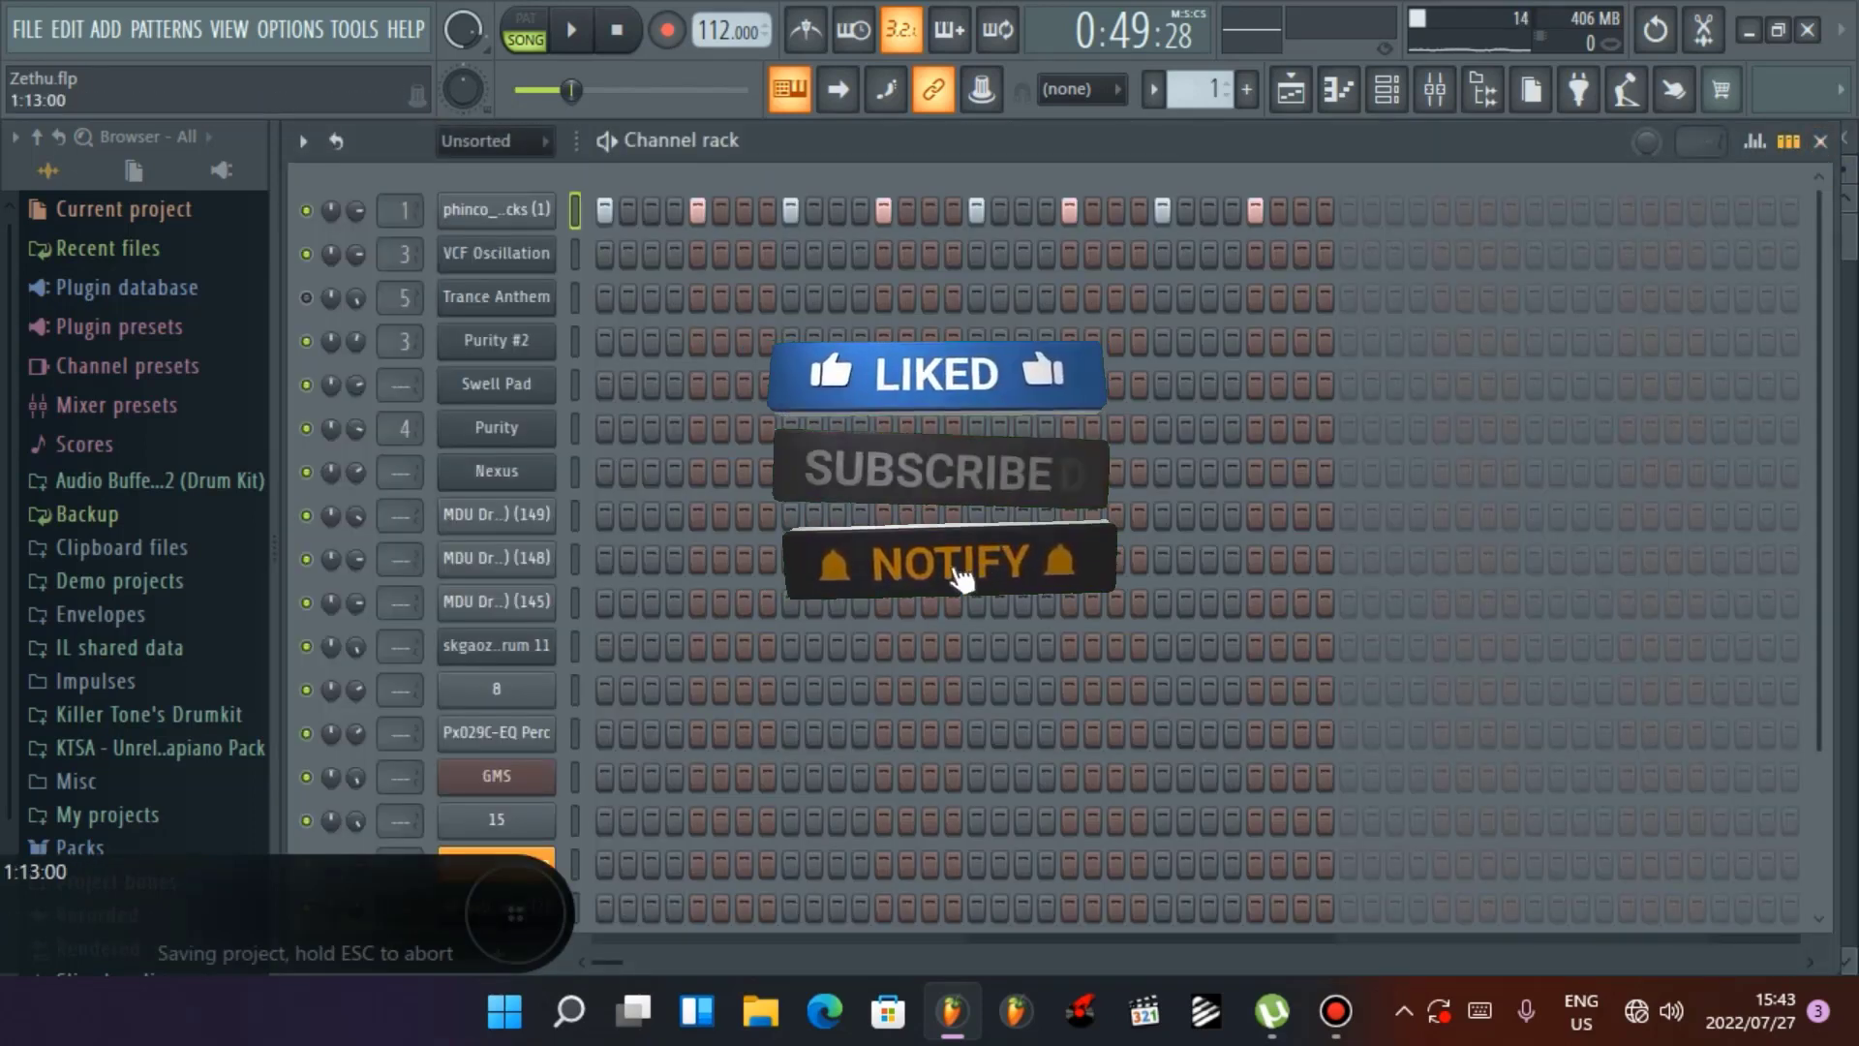
scroll(974, 597, down, 3)
scroll(973, 592, up, 3)
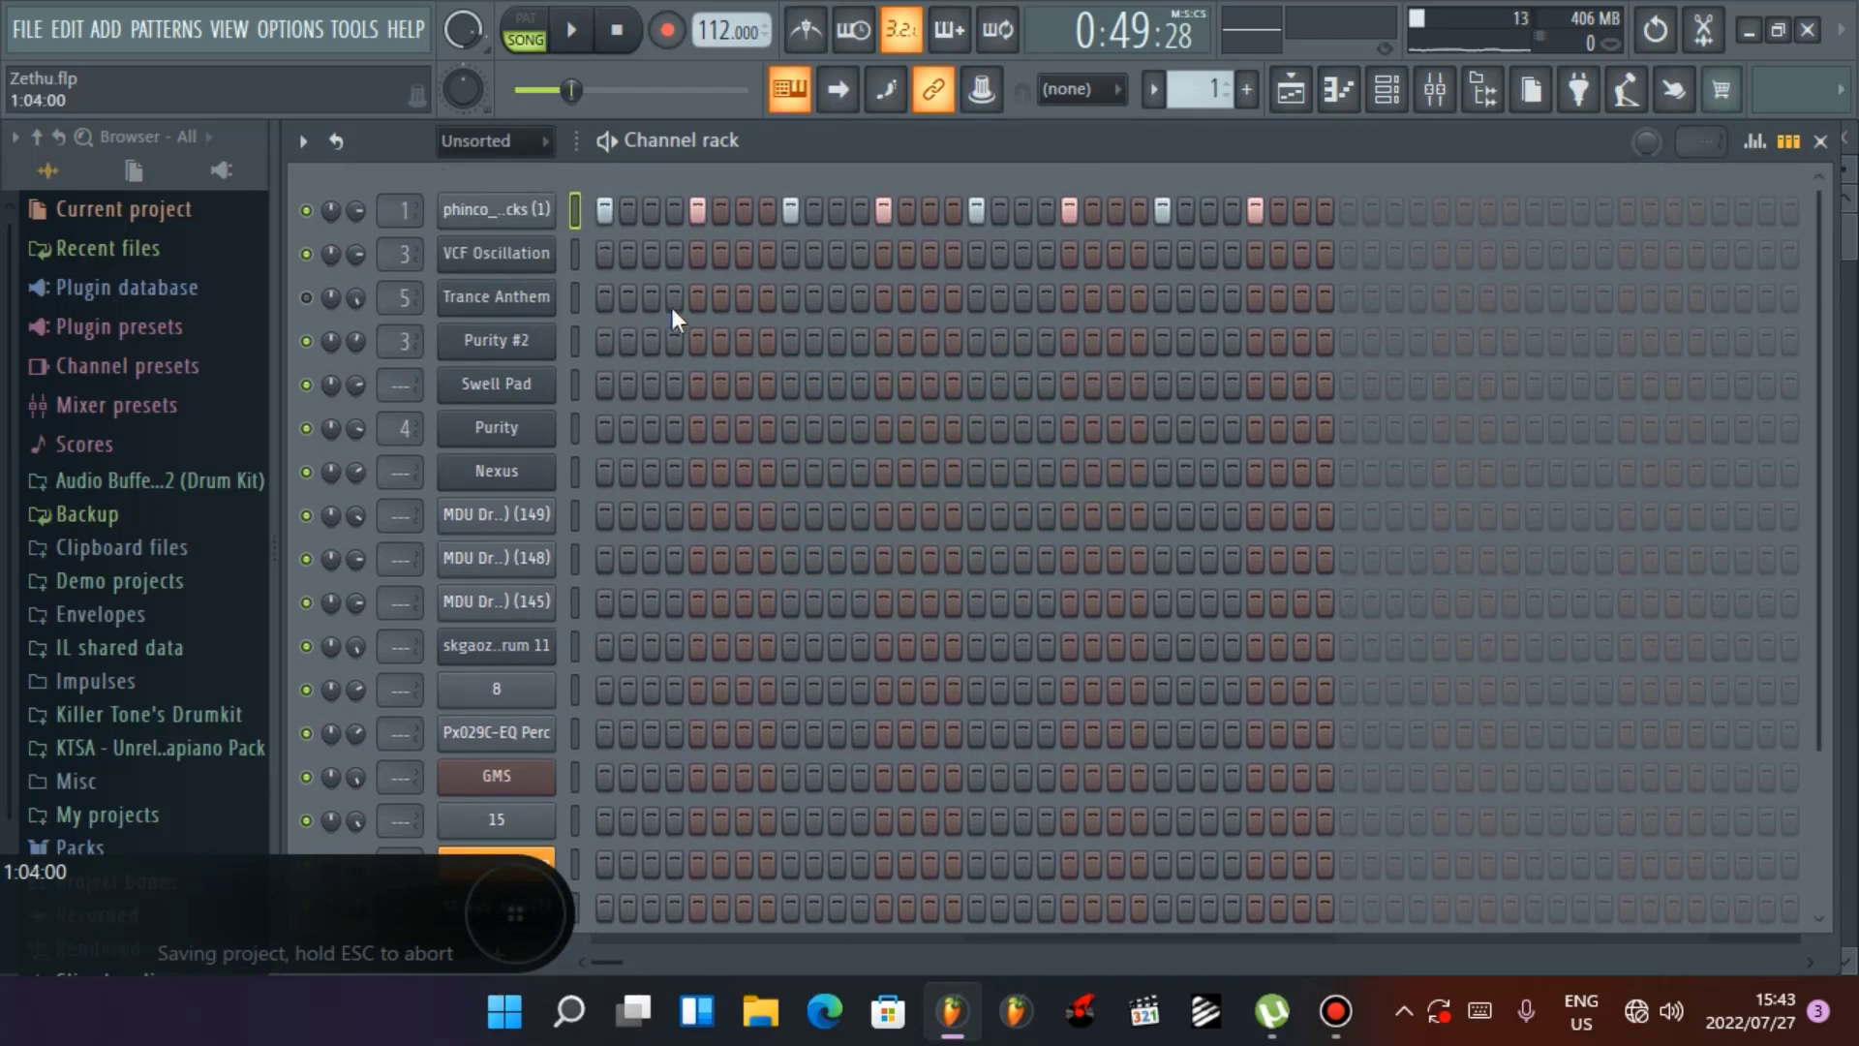
click(1296, 95)
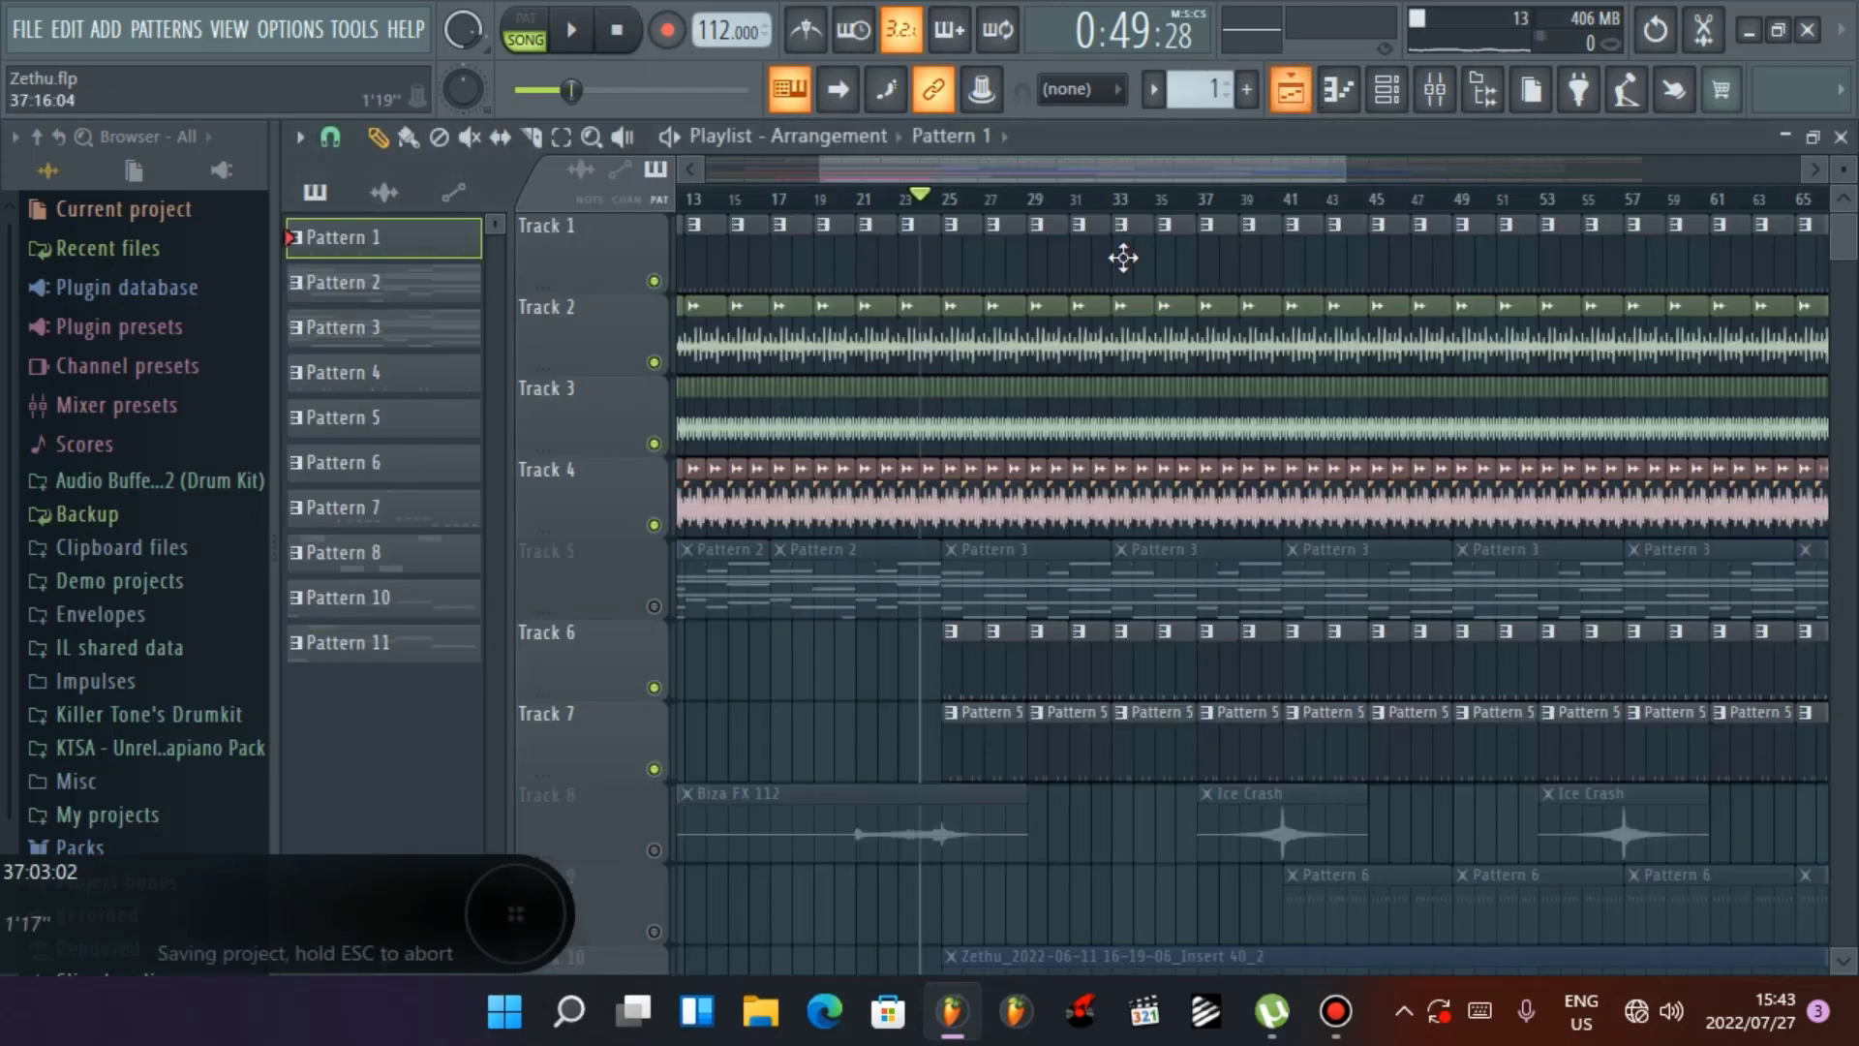
Play the song from bar 24, muting and unmuting track 1 to compare it with and without the kick
key(space)
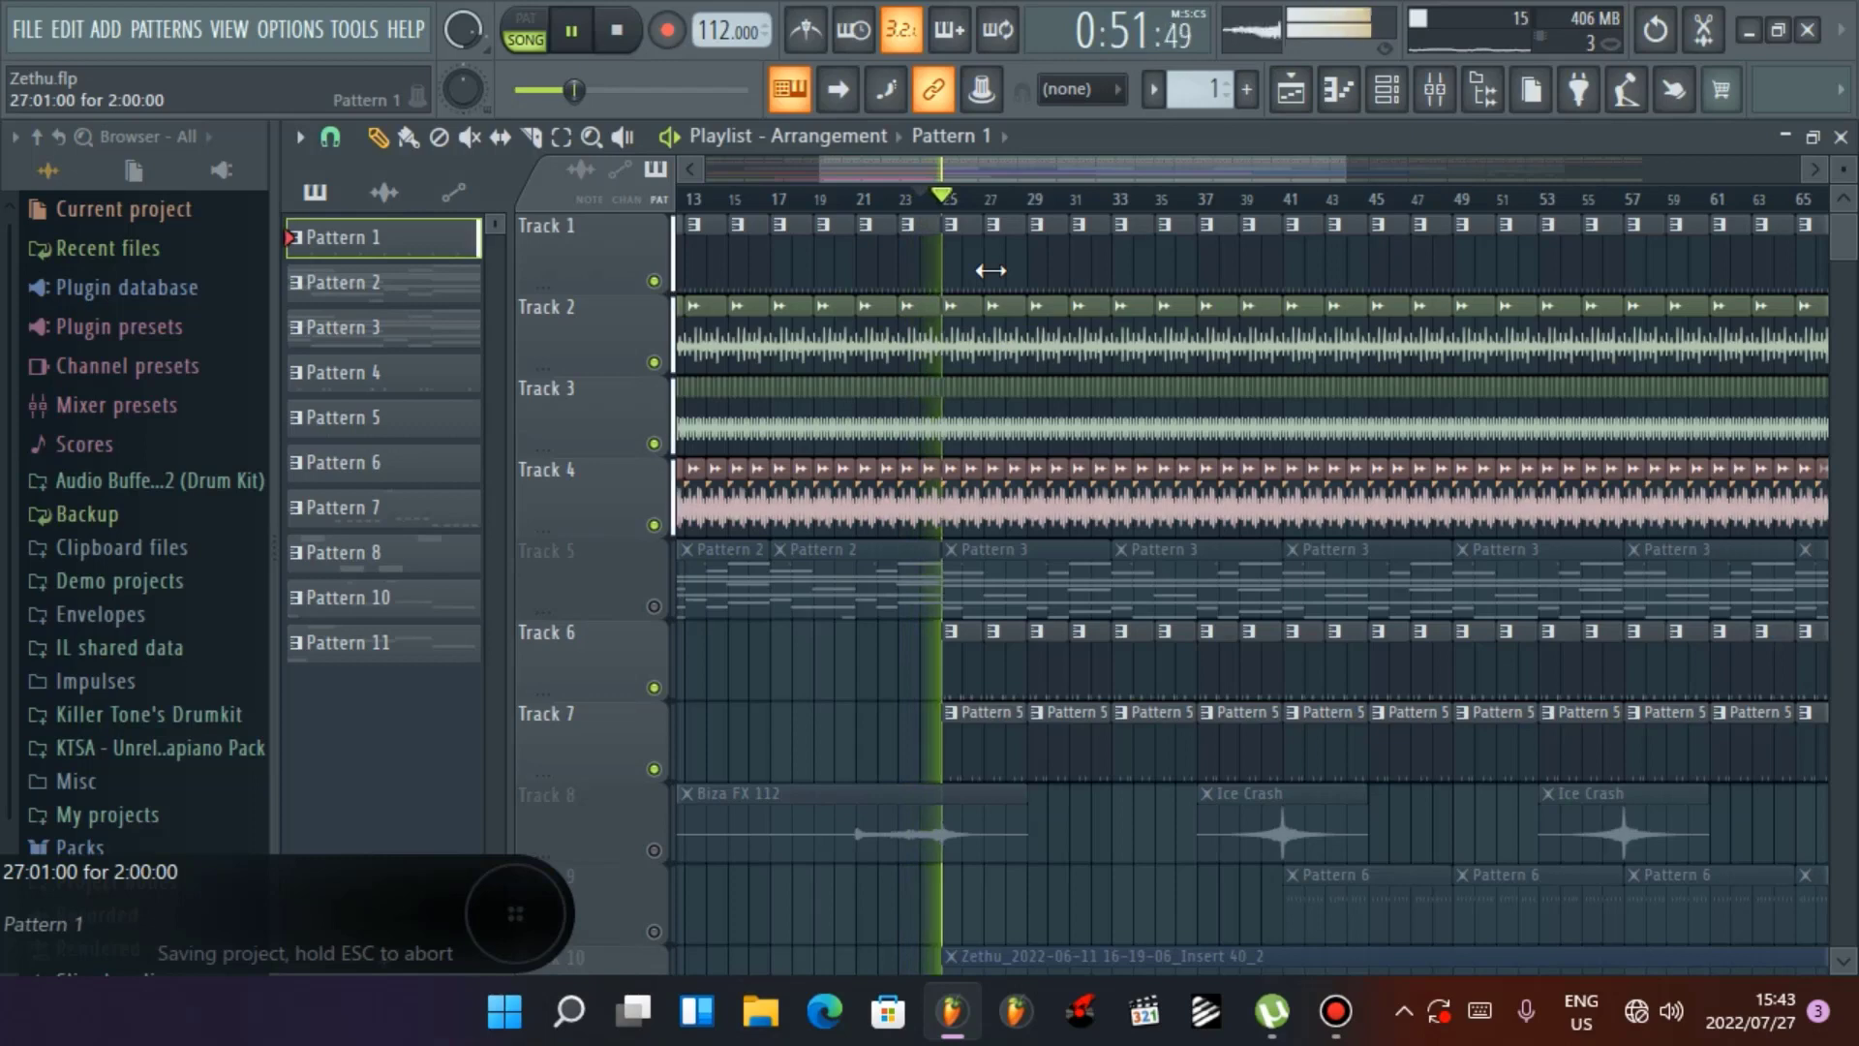
click(654, 281)
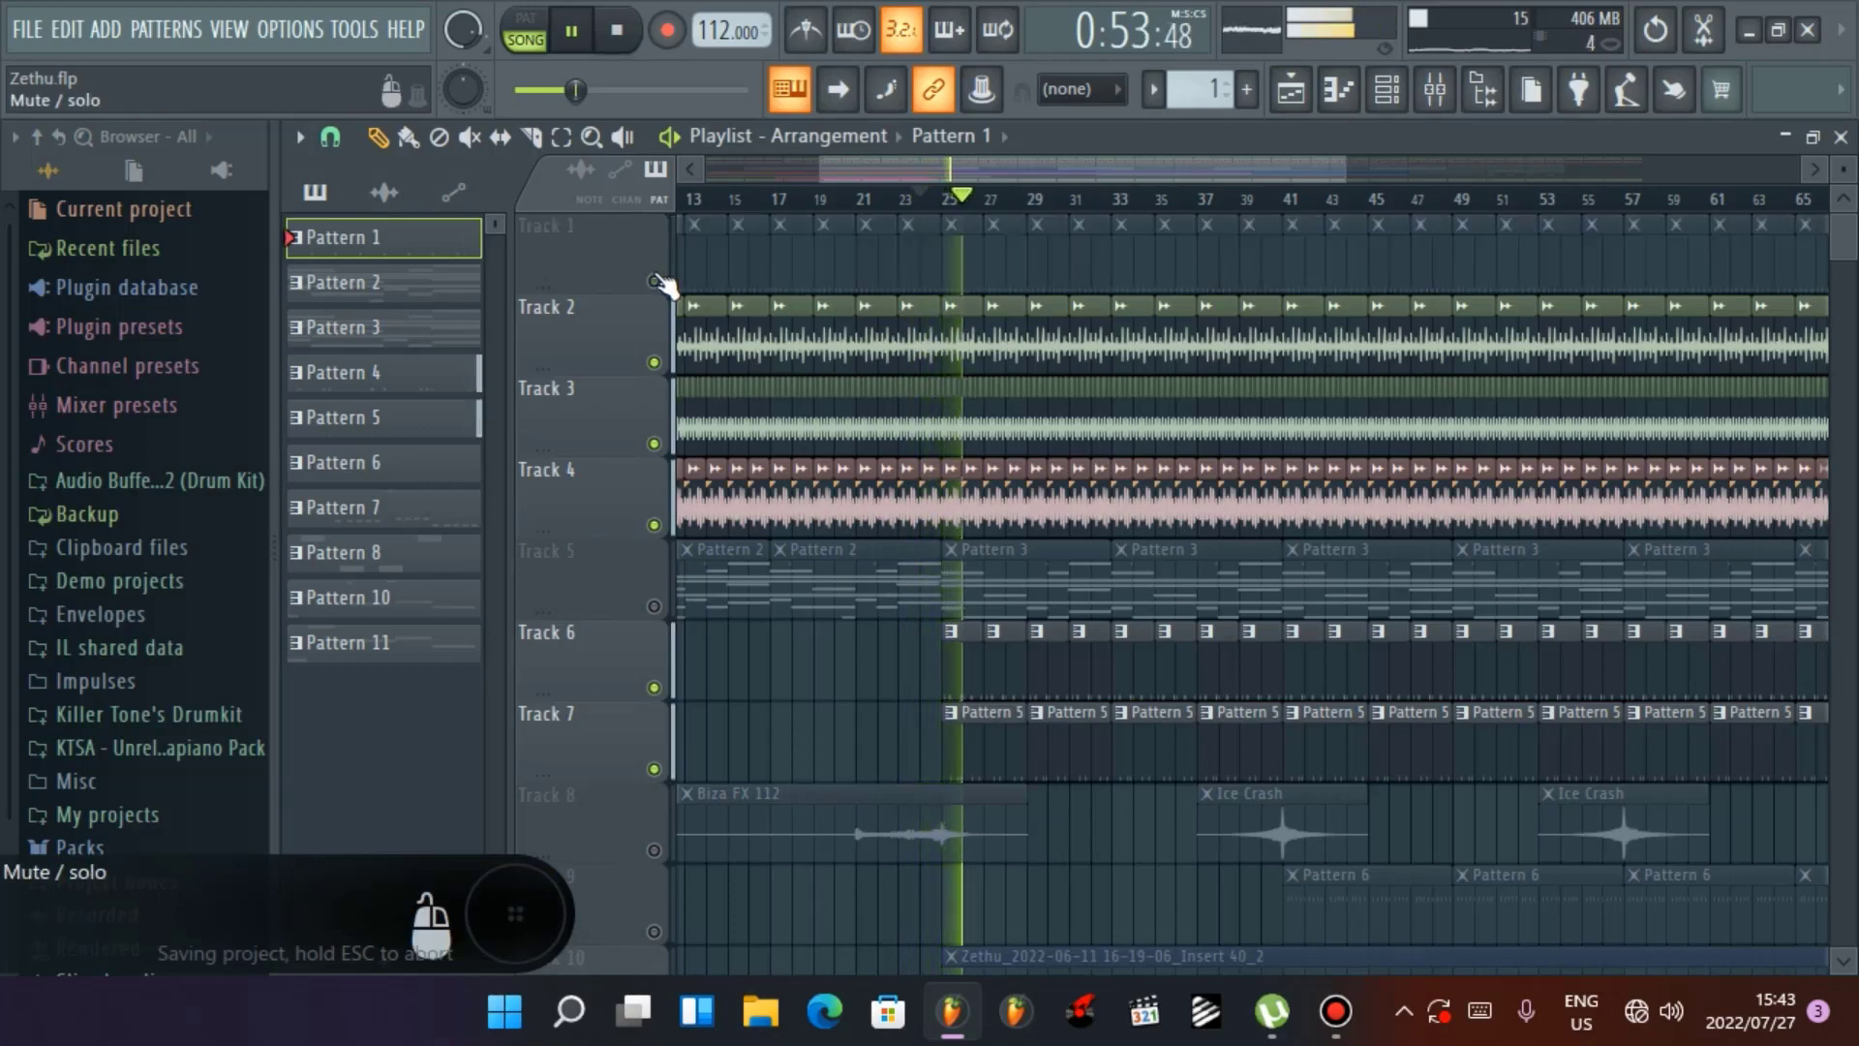
click(655, 281)
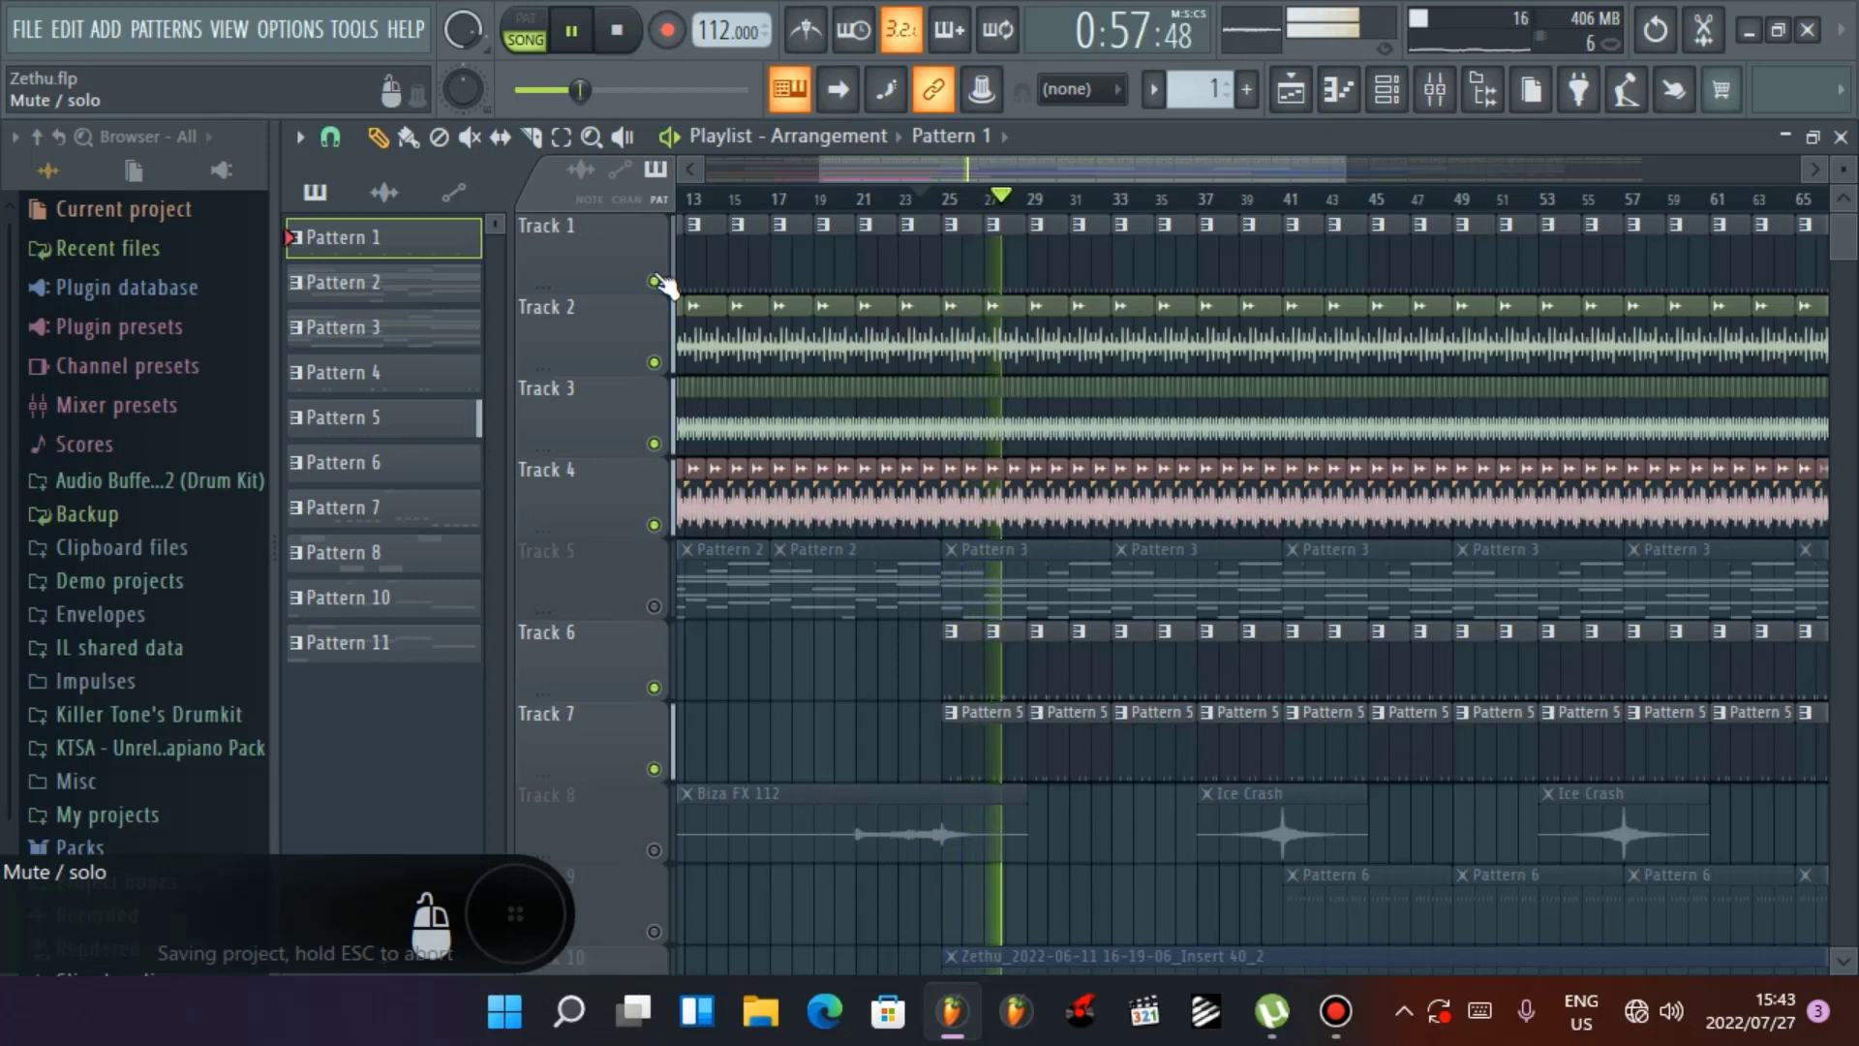
key(space)
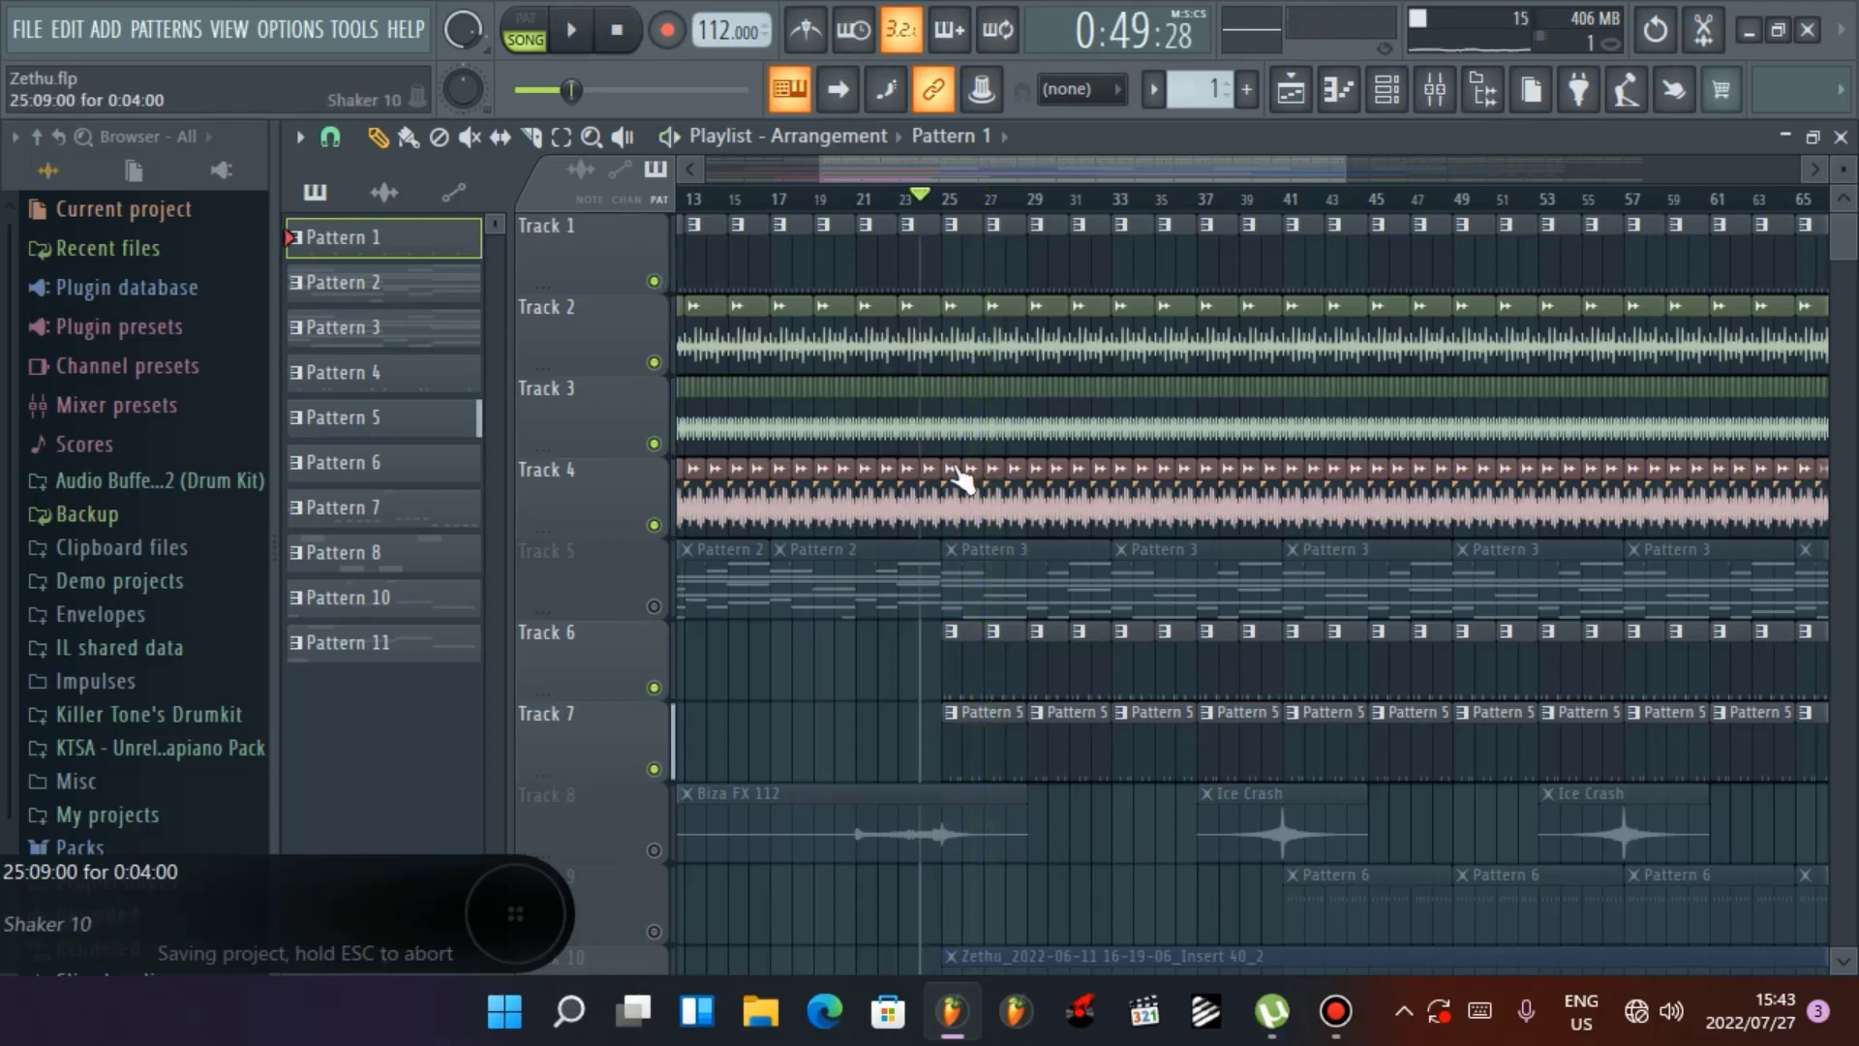
Unmute playlist track 5 and open its Pattern 3 in the channel rack
scroll(961, 477, down, 2)
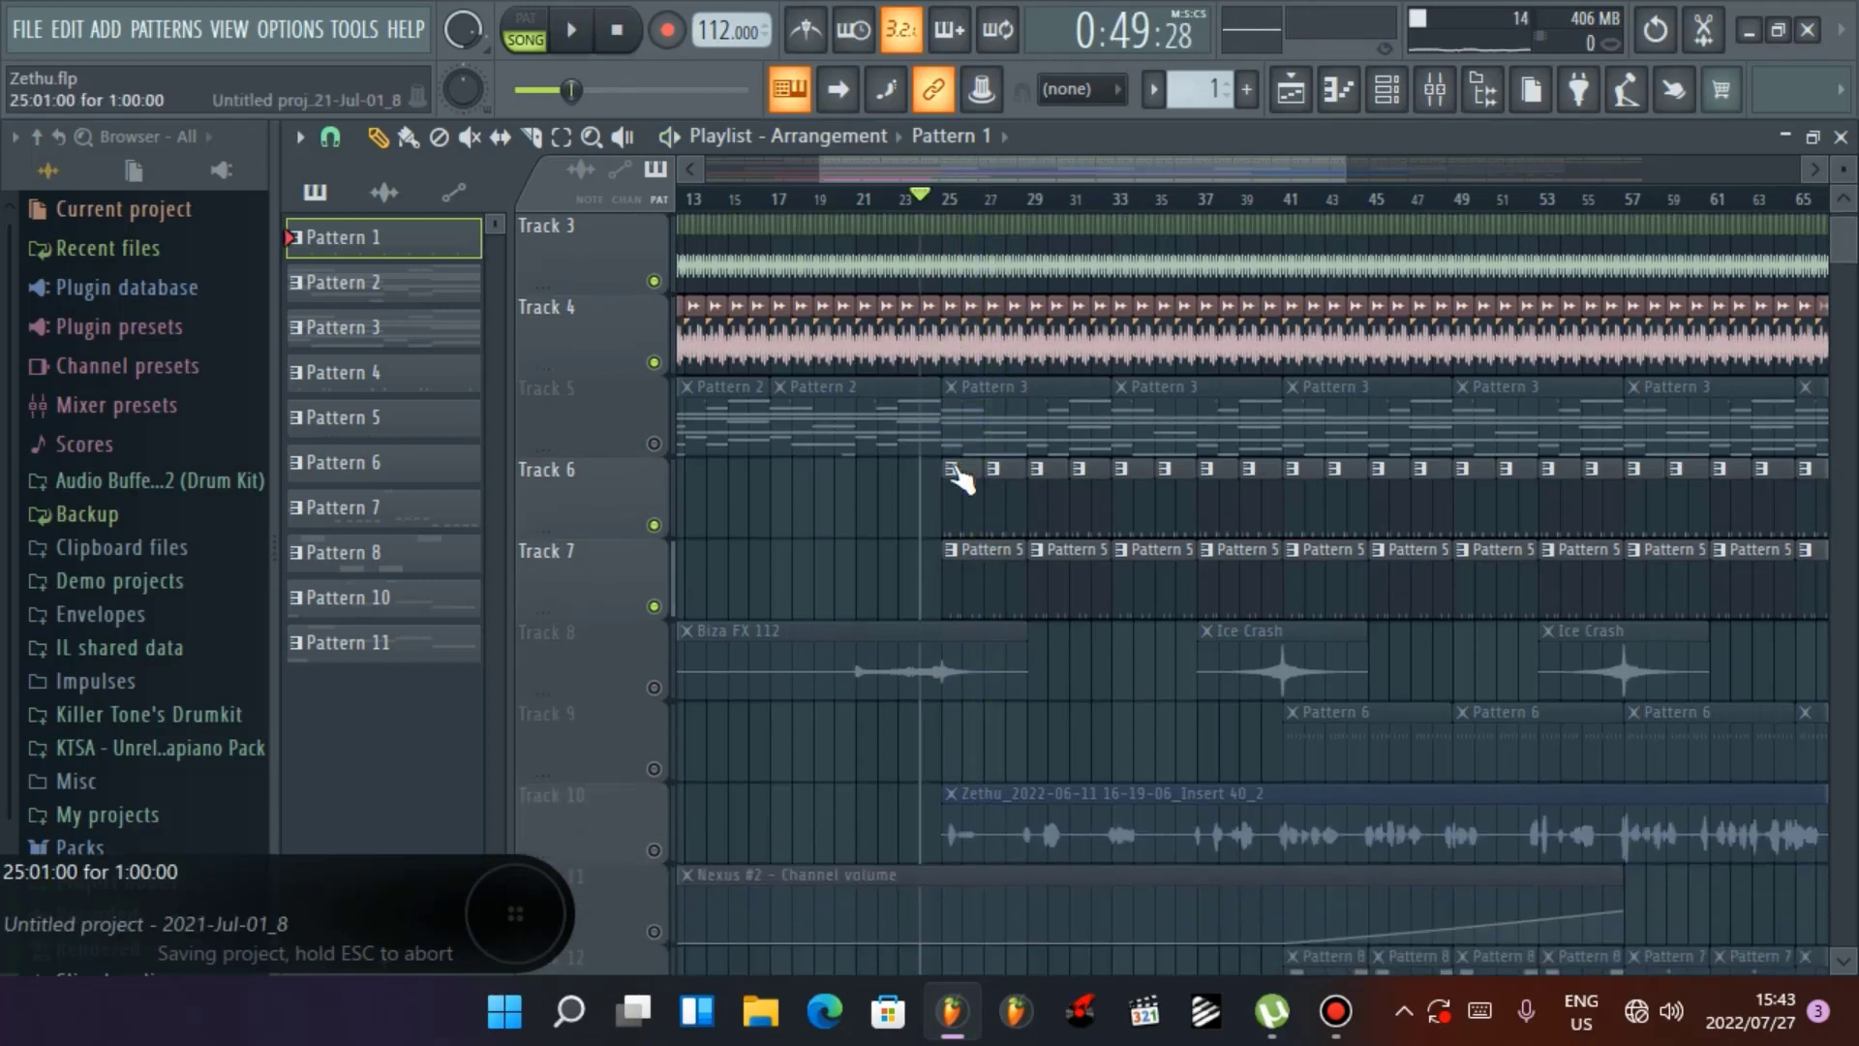
click(664, 448)
double_click(965, 409)
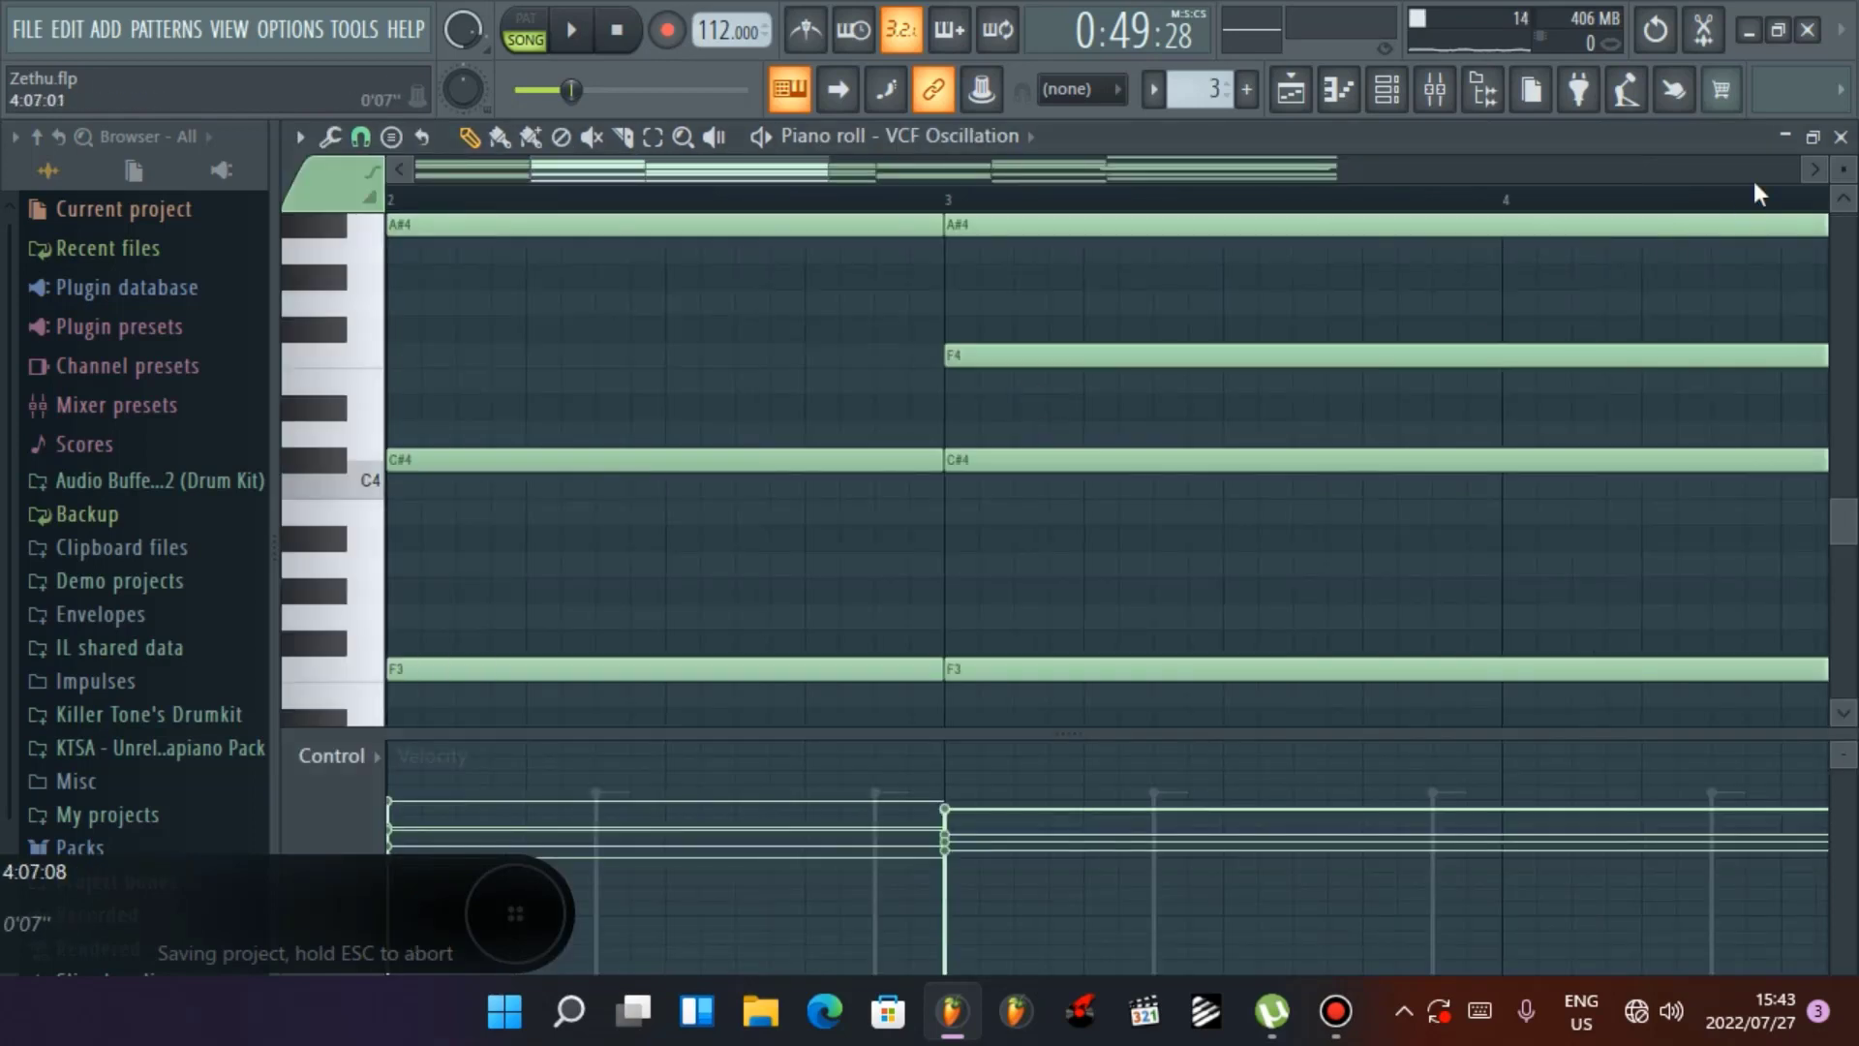
click(1840, 137)
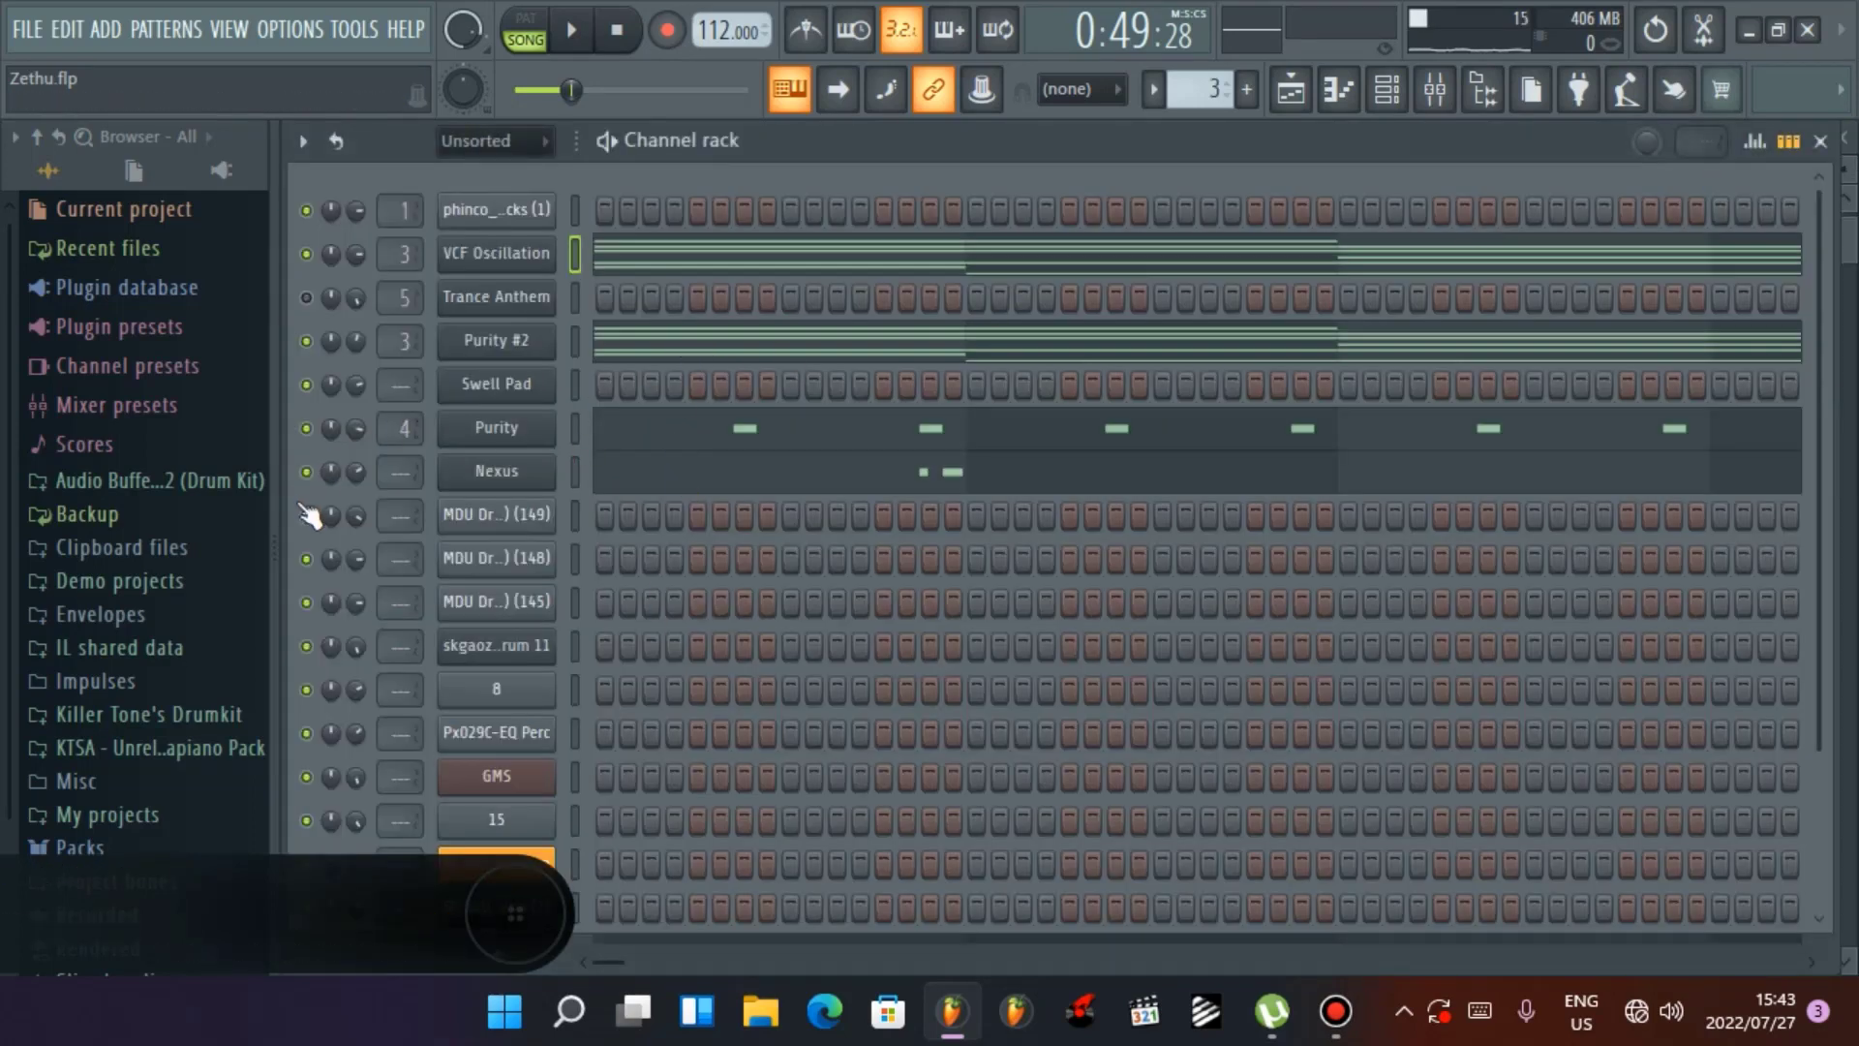
Mute the Nexus, Purity and Purity #2 channels, leaving VCF Oscillation active in Pattern 3
click(306, 472)
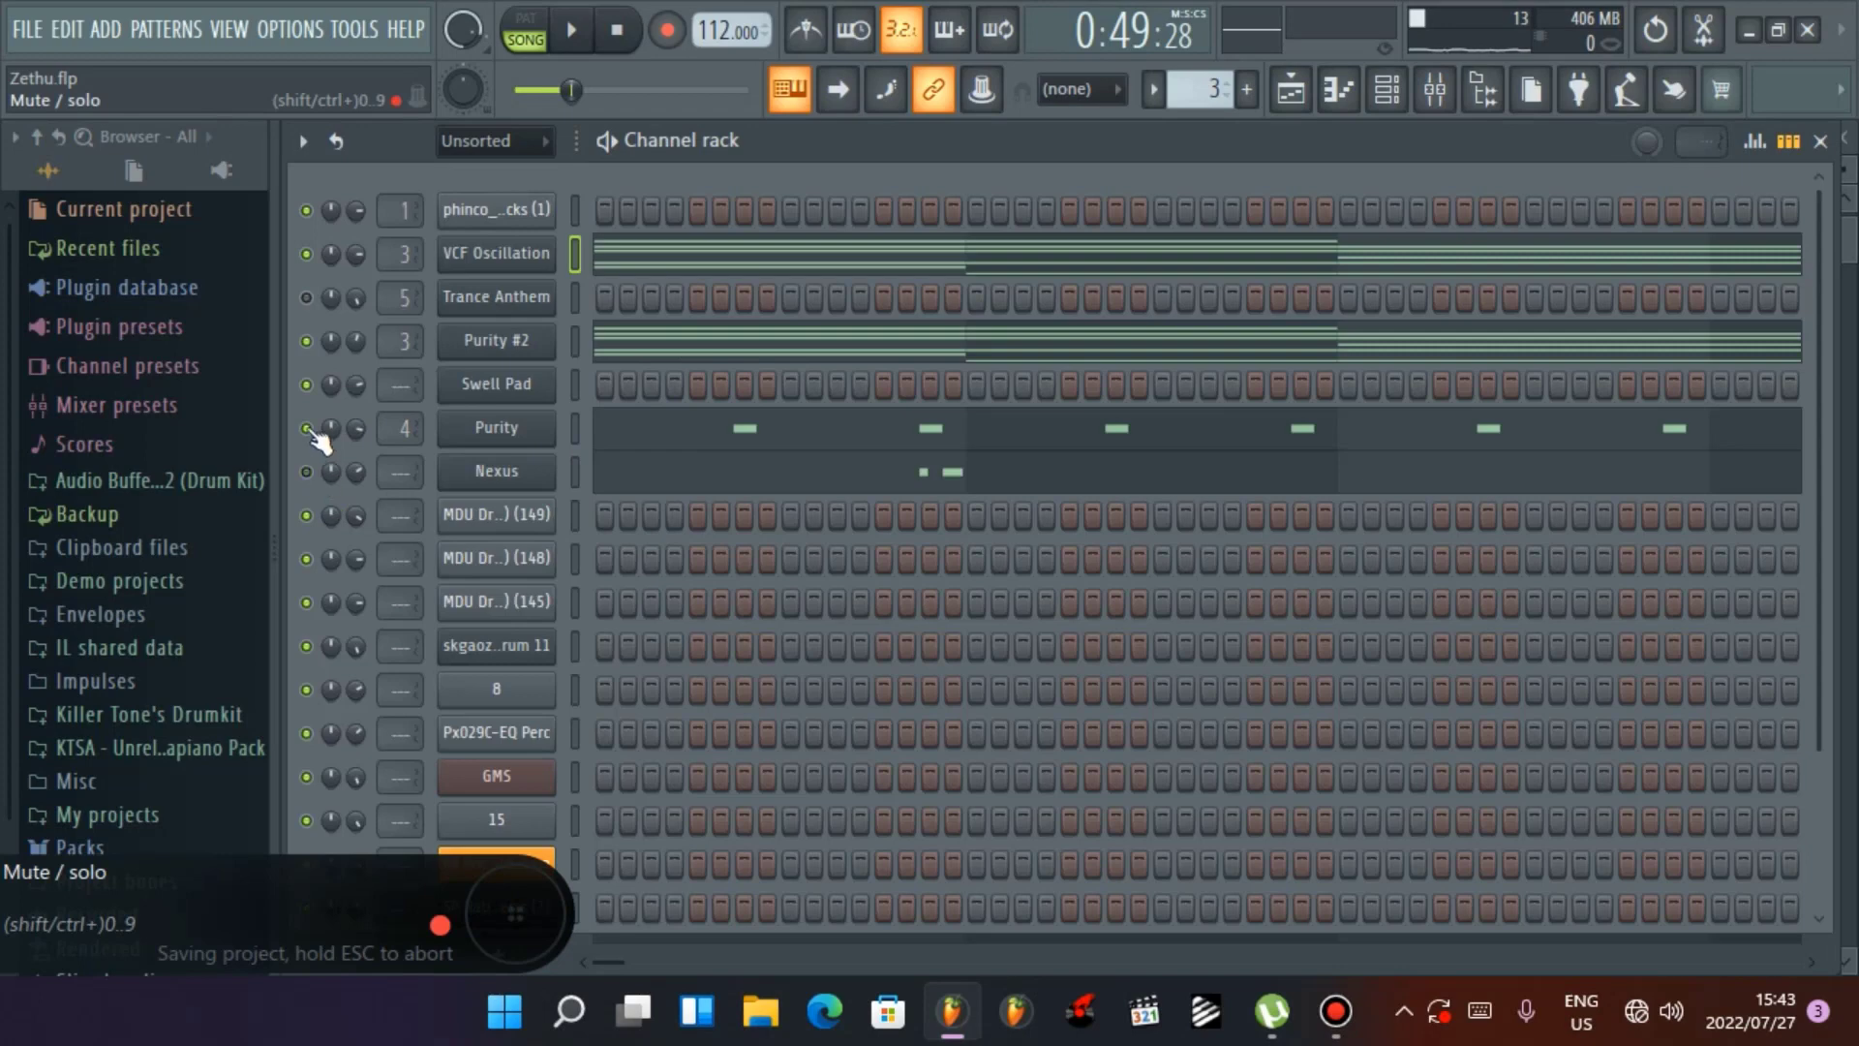
click(306, 341)
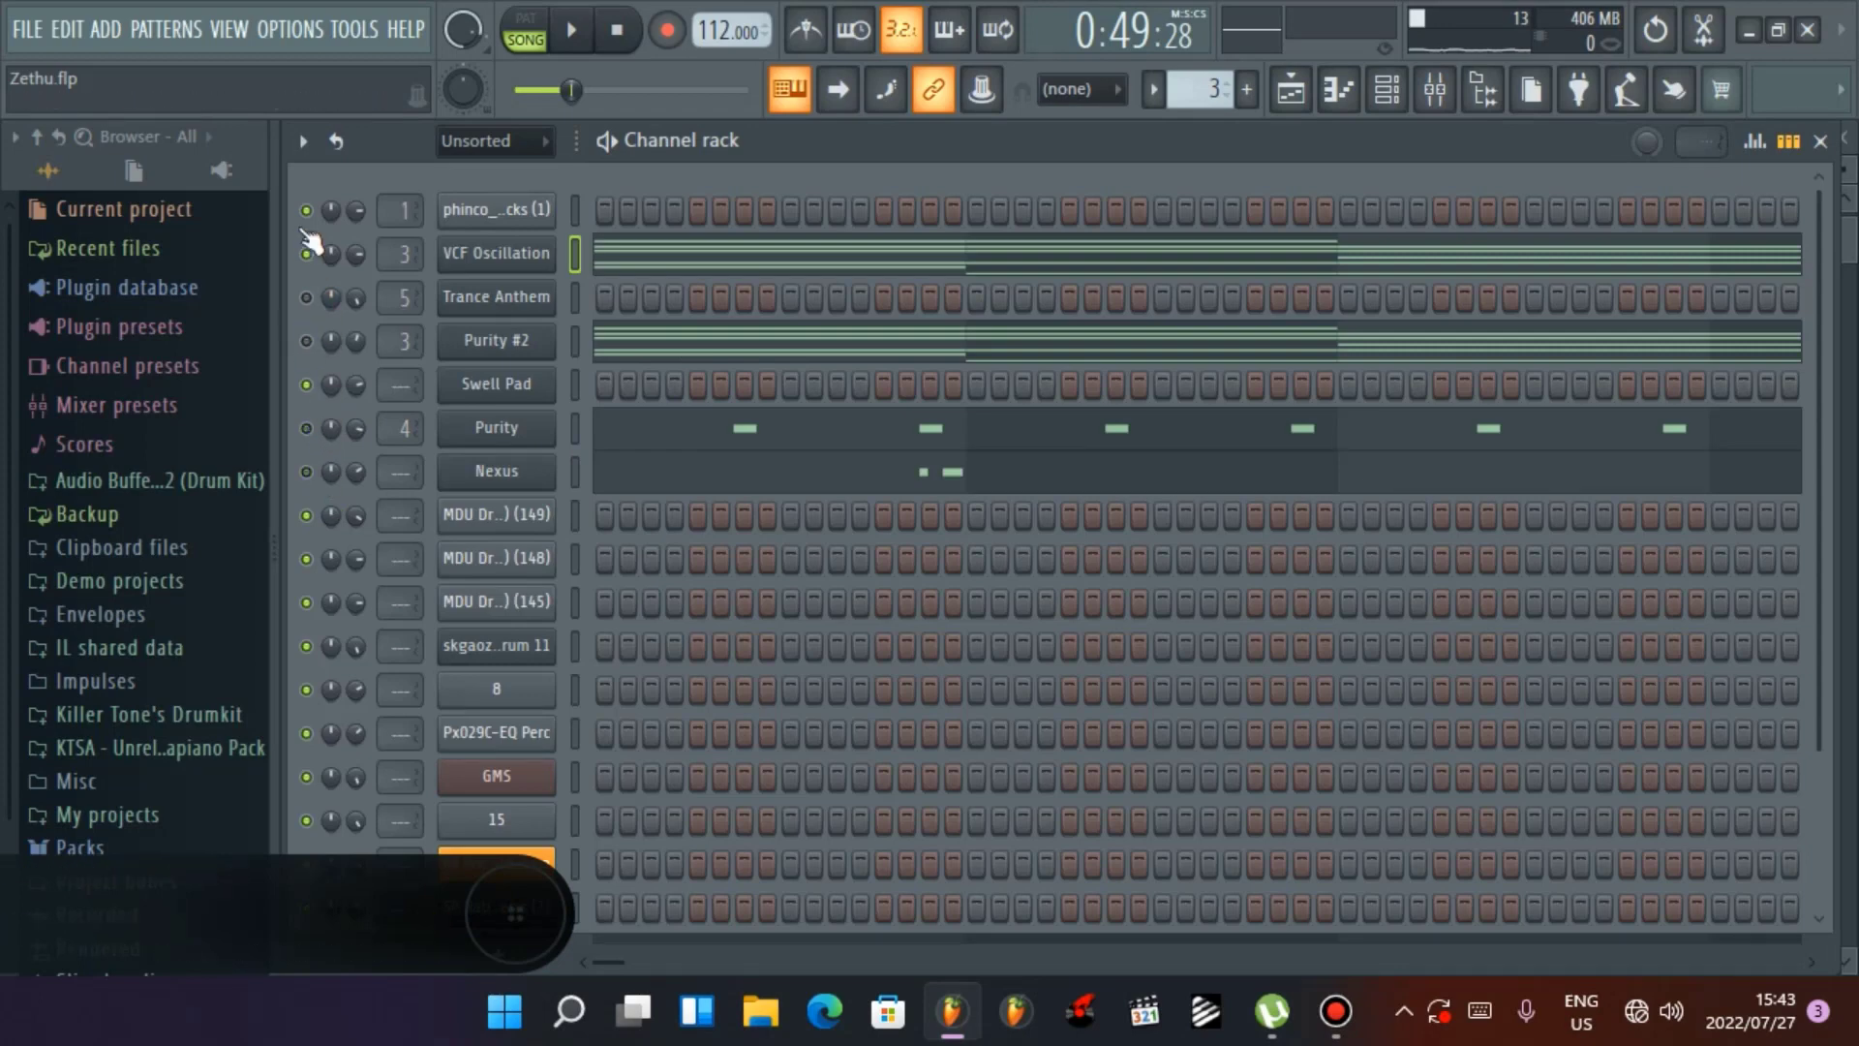
Open the VCF Oscillation channel's Korg Polysix plugin, look through its preset list and close it
click(499, 256)
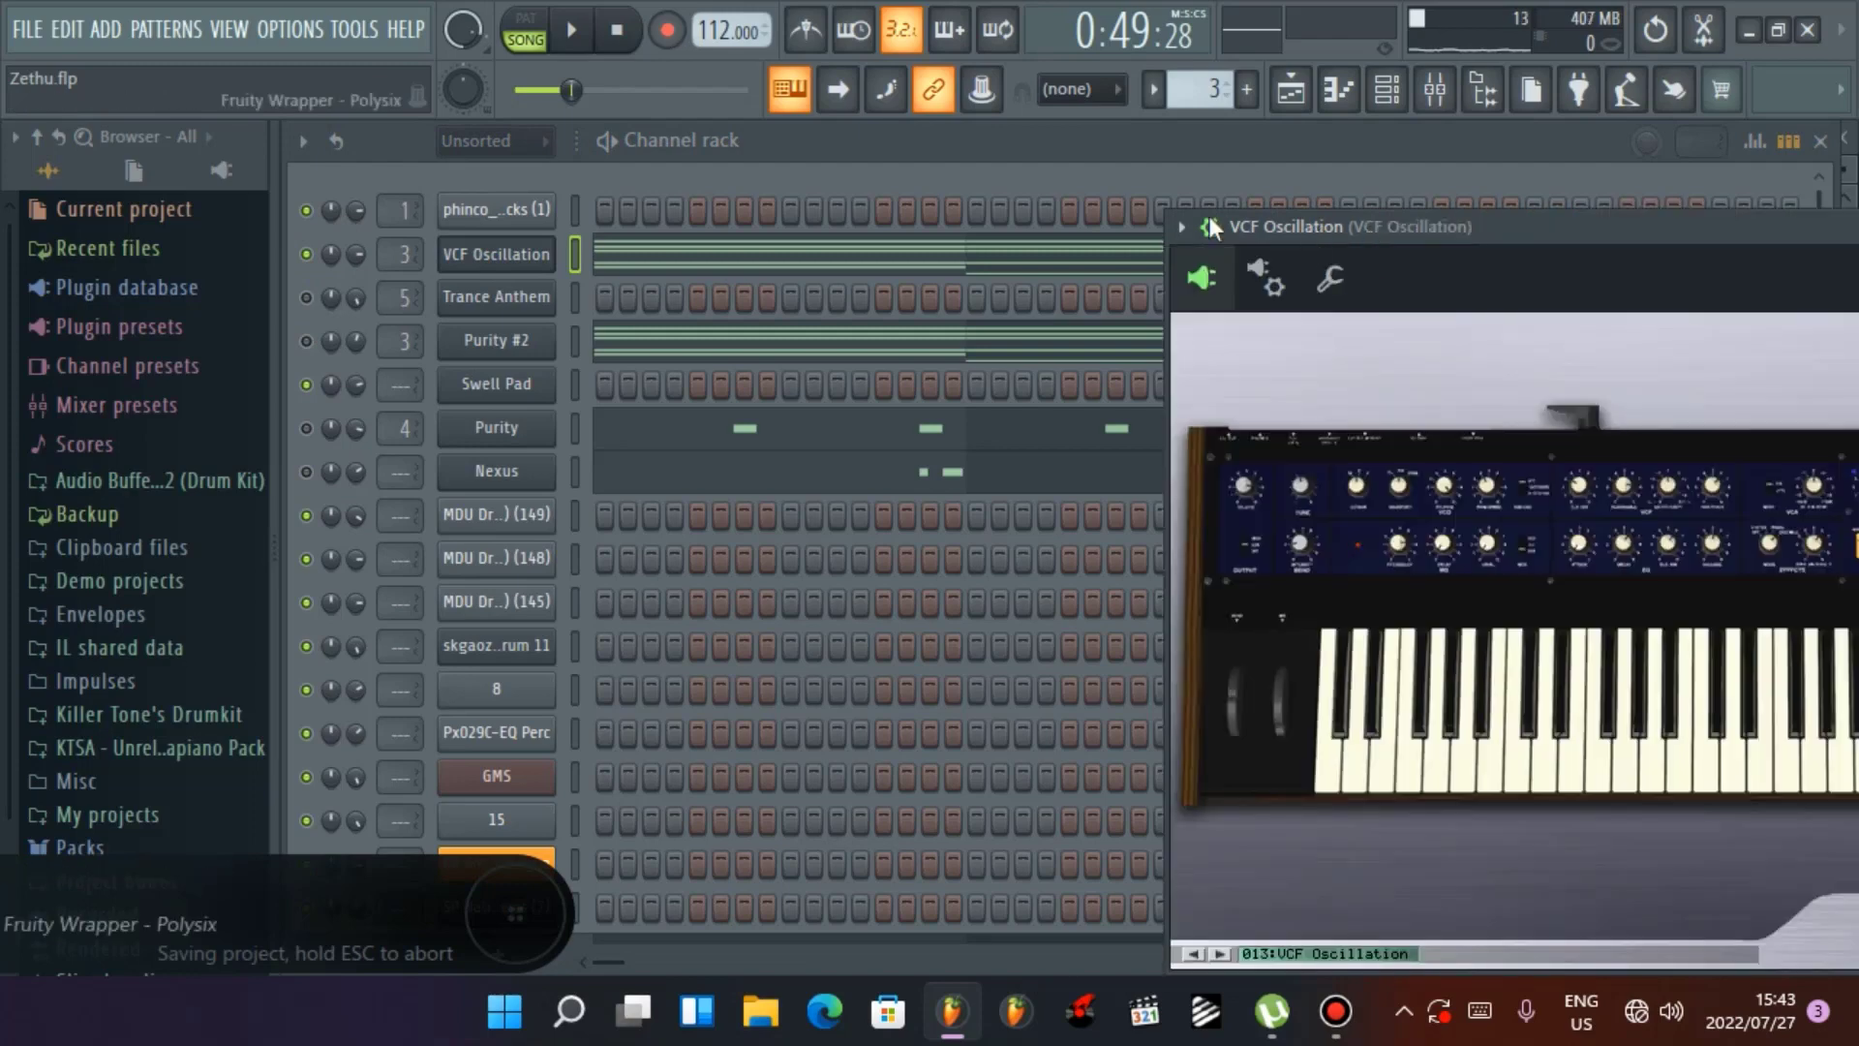
drag(1210, 217, 632, 194)
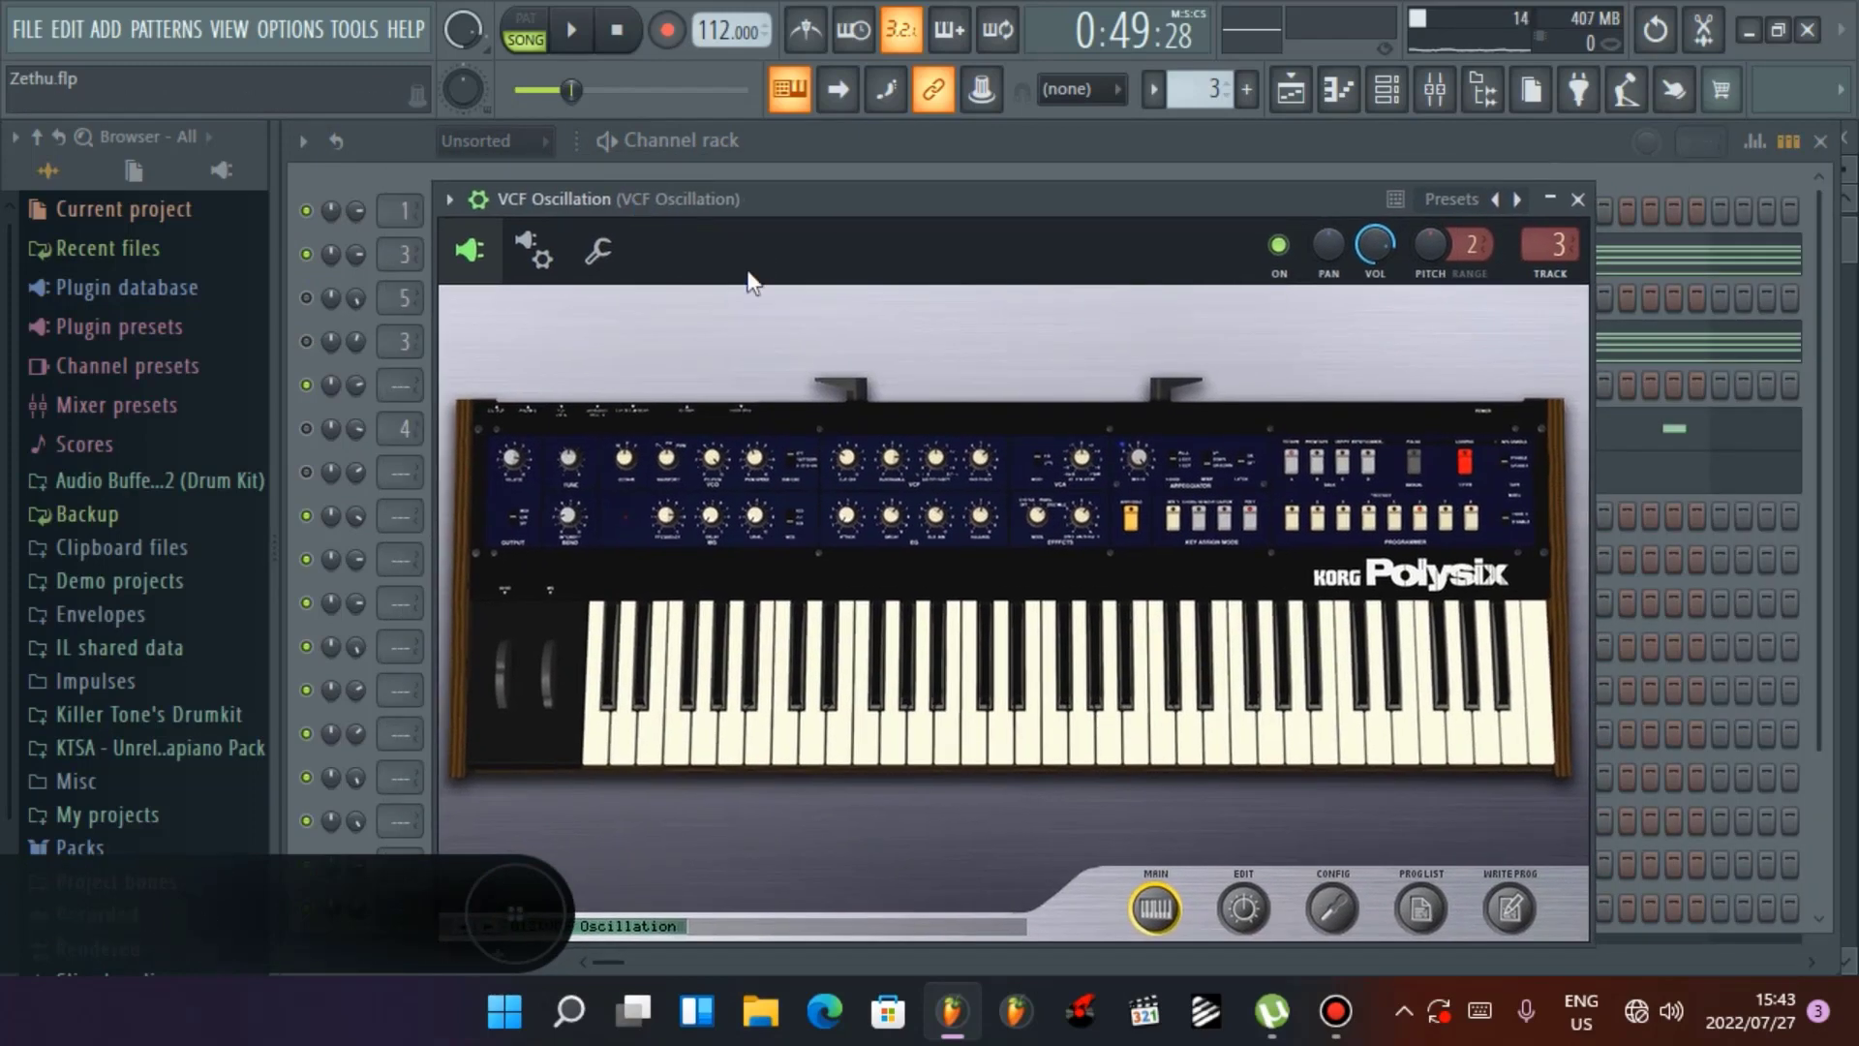
right_click(1512, 201)
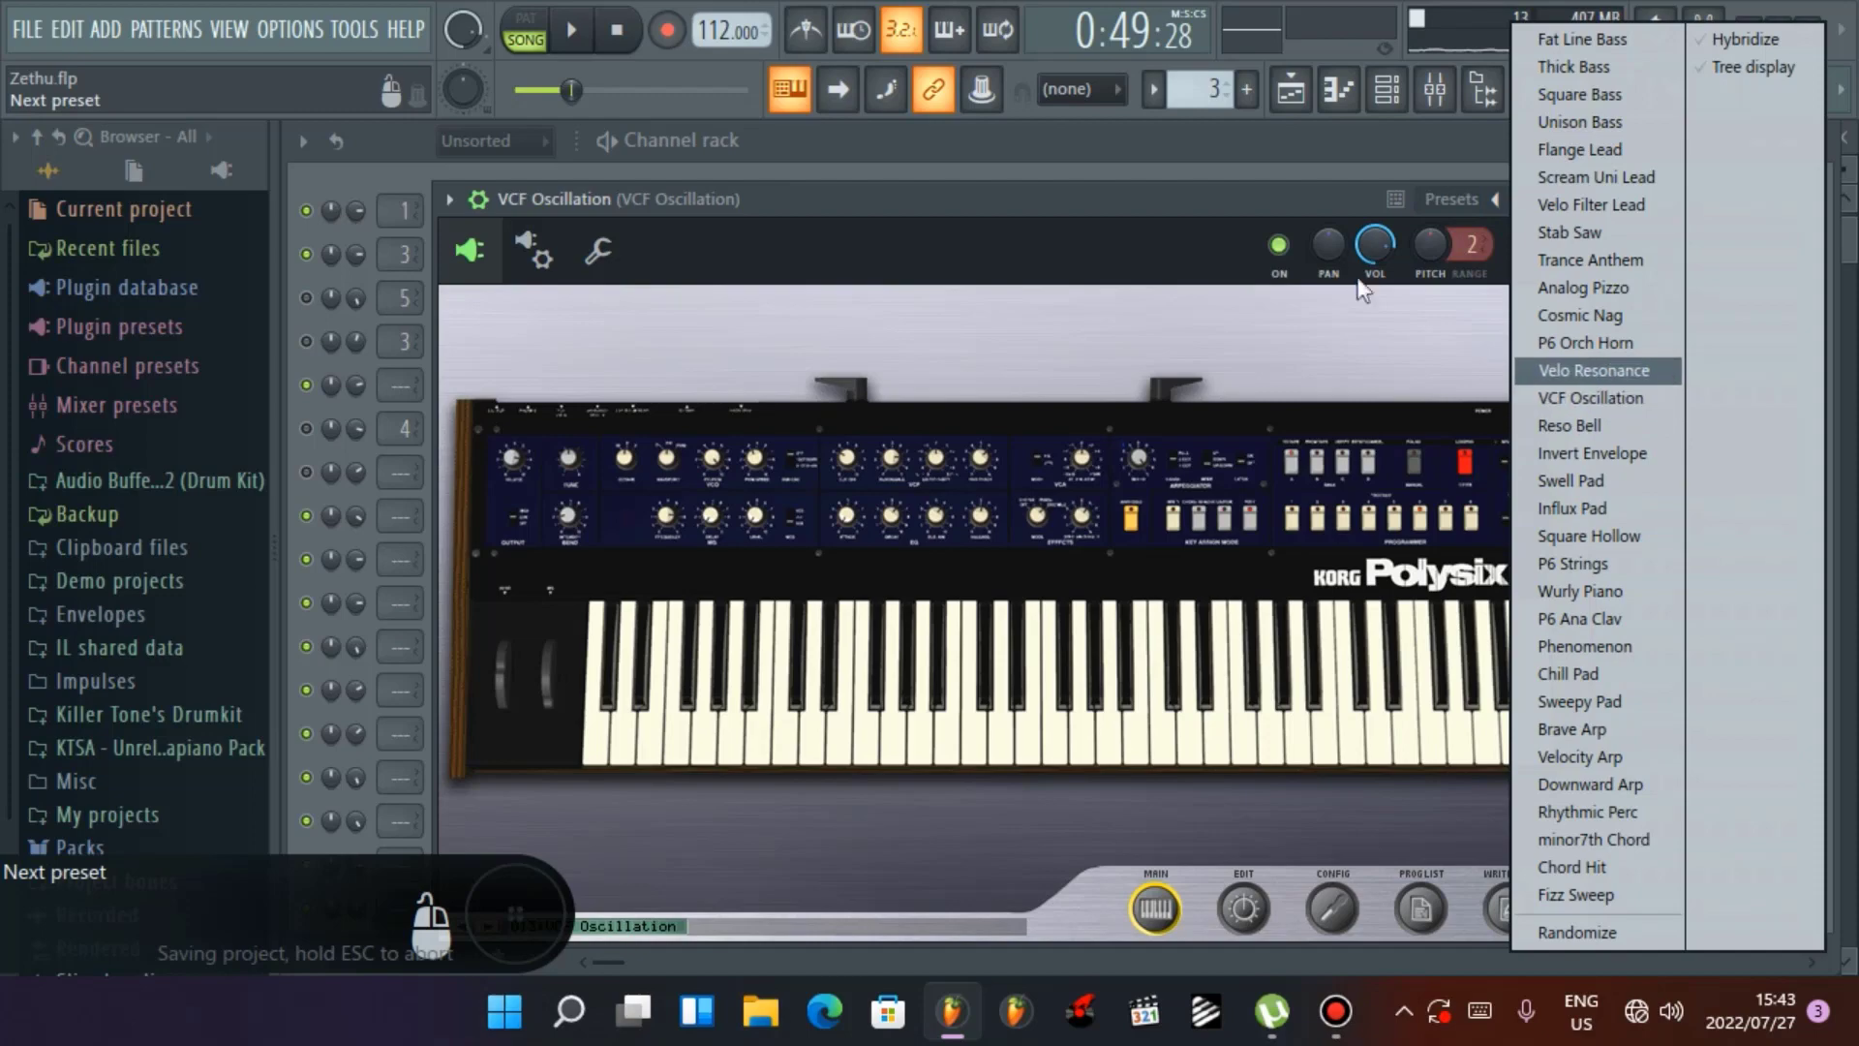
click(1274, 192)
click(1575, 198)
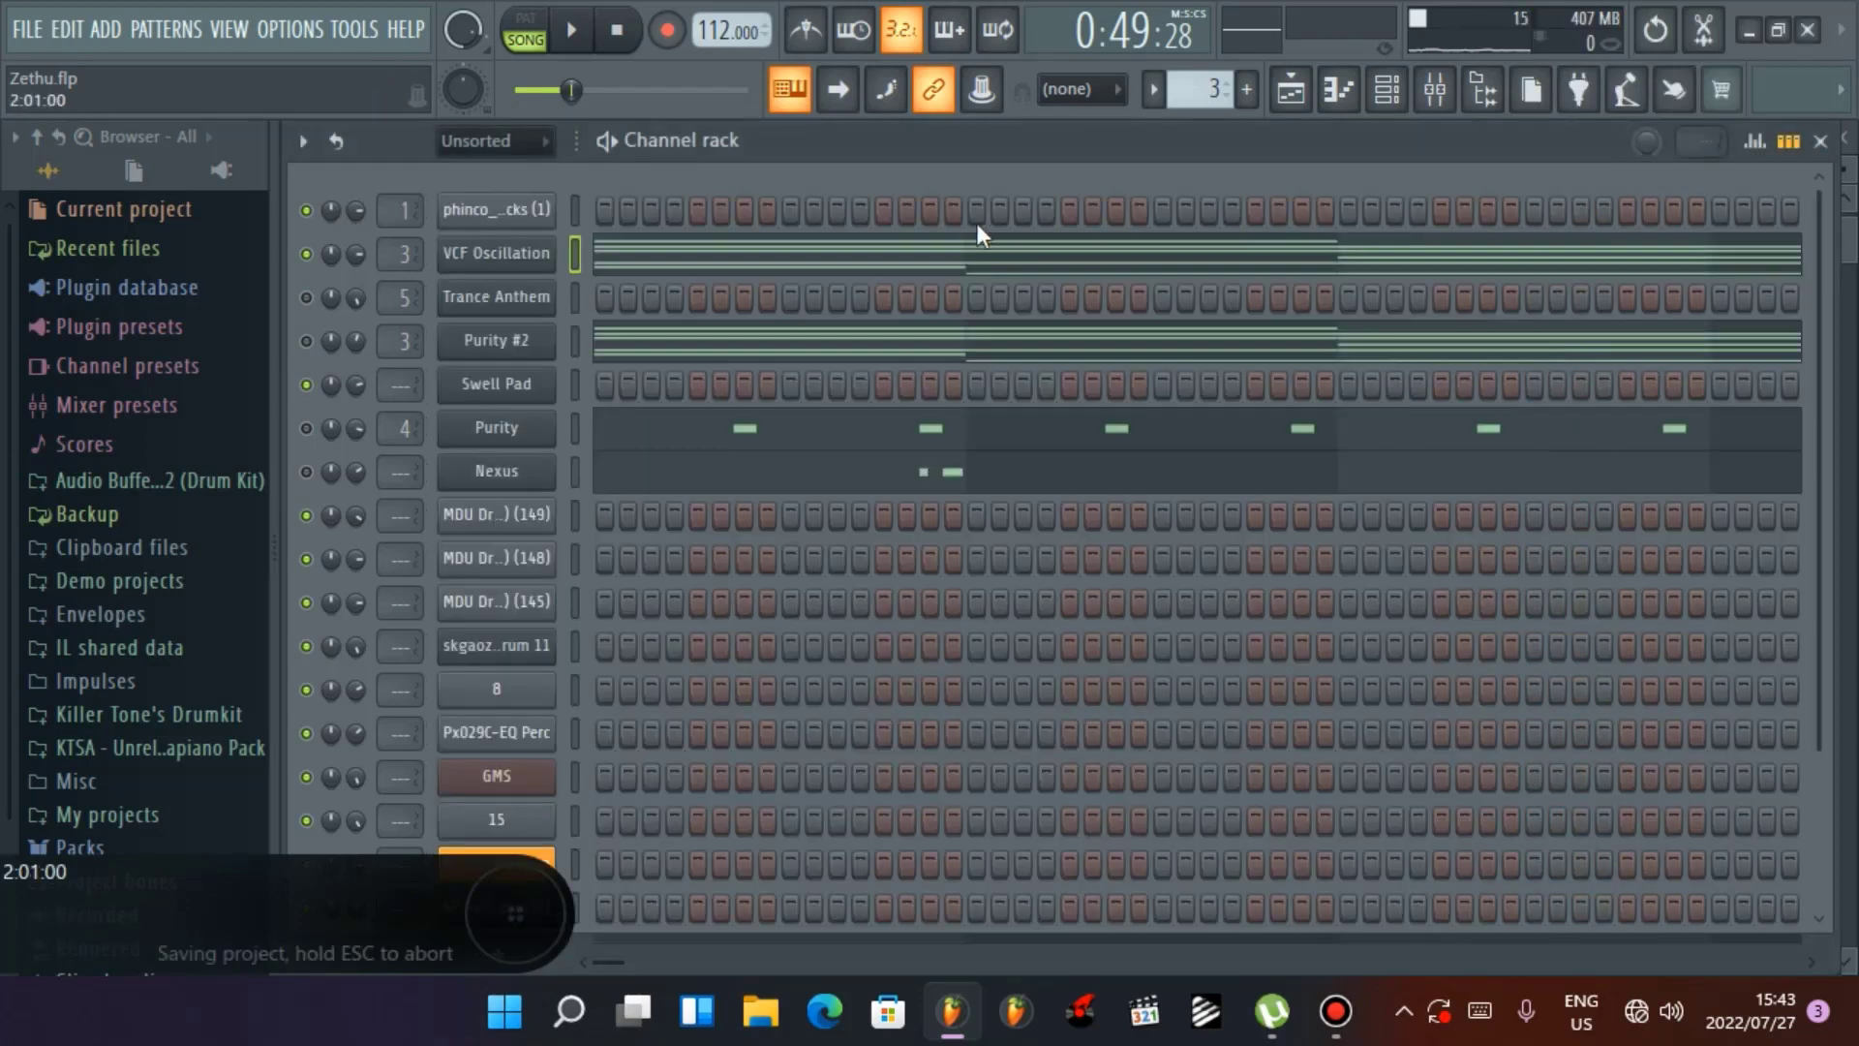
Open the VCF Oscillation notes in the piano roll and switch playback from the song to Pattern 3 alone
click(668, 267)
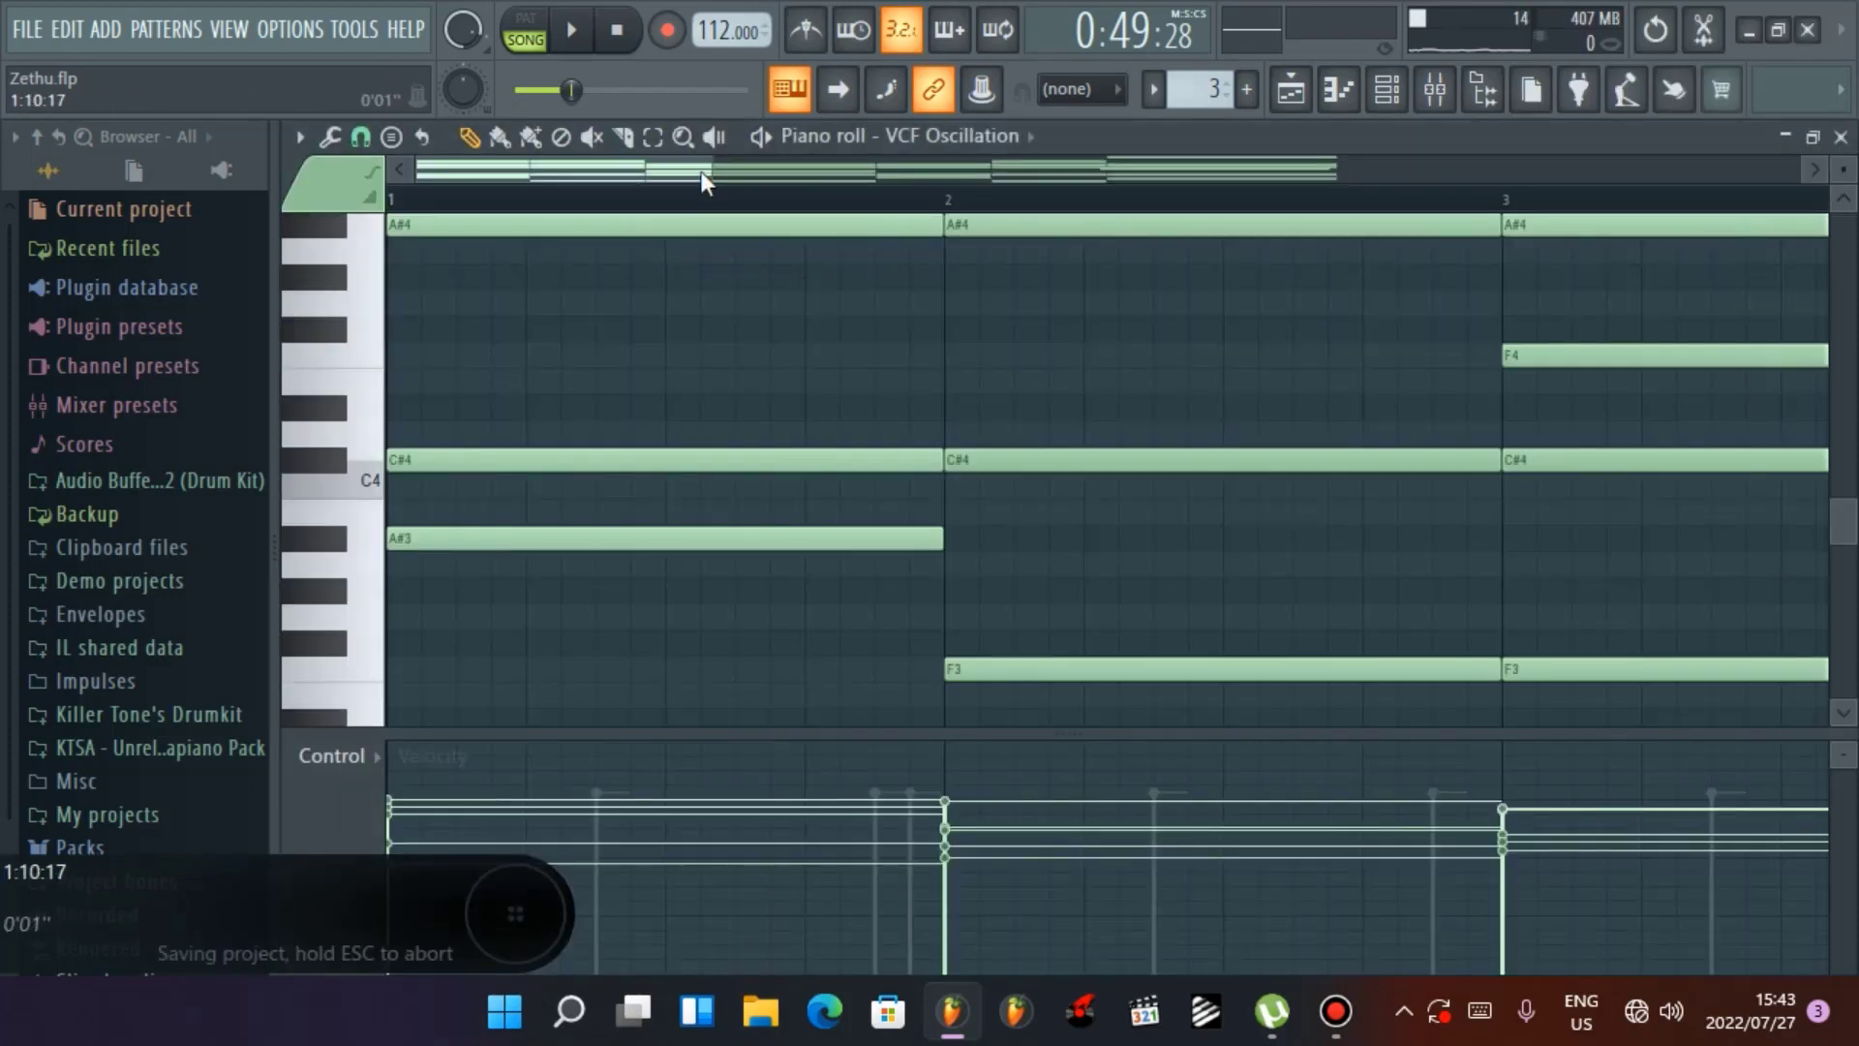
drag(715, 174, 1012, 177)
scroll(1036, 493, up, 5)
key(space)
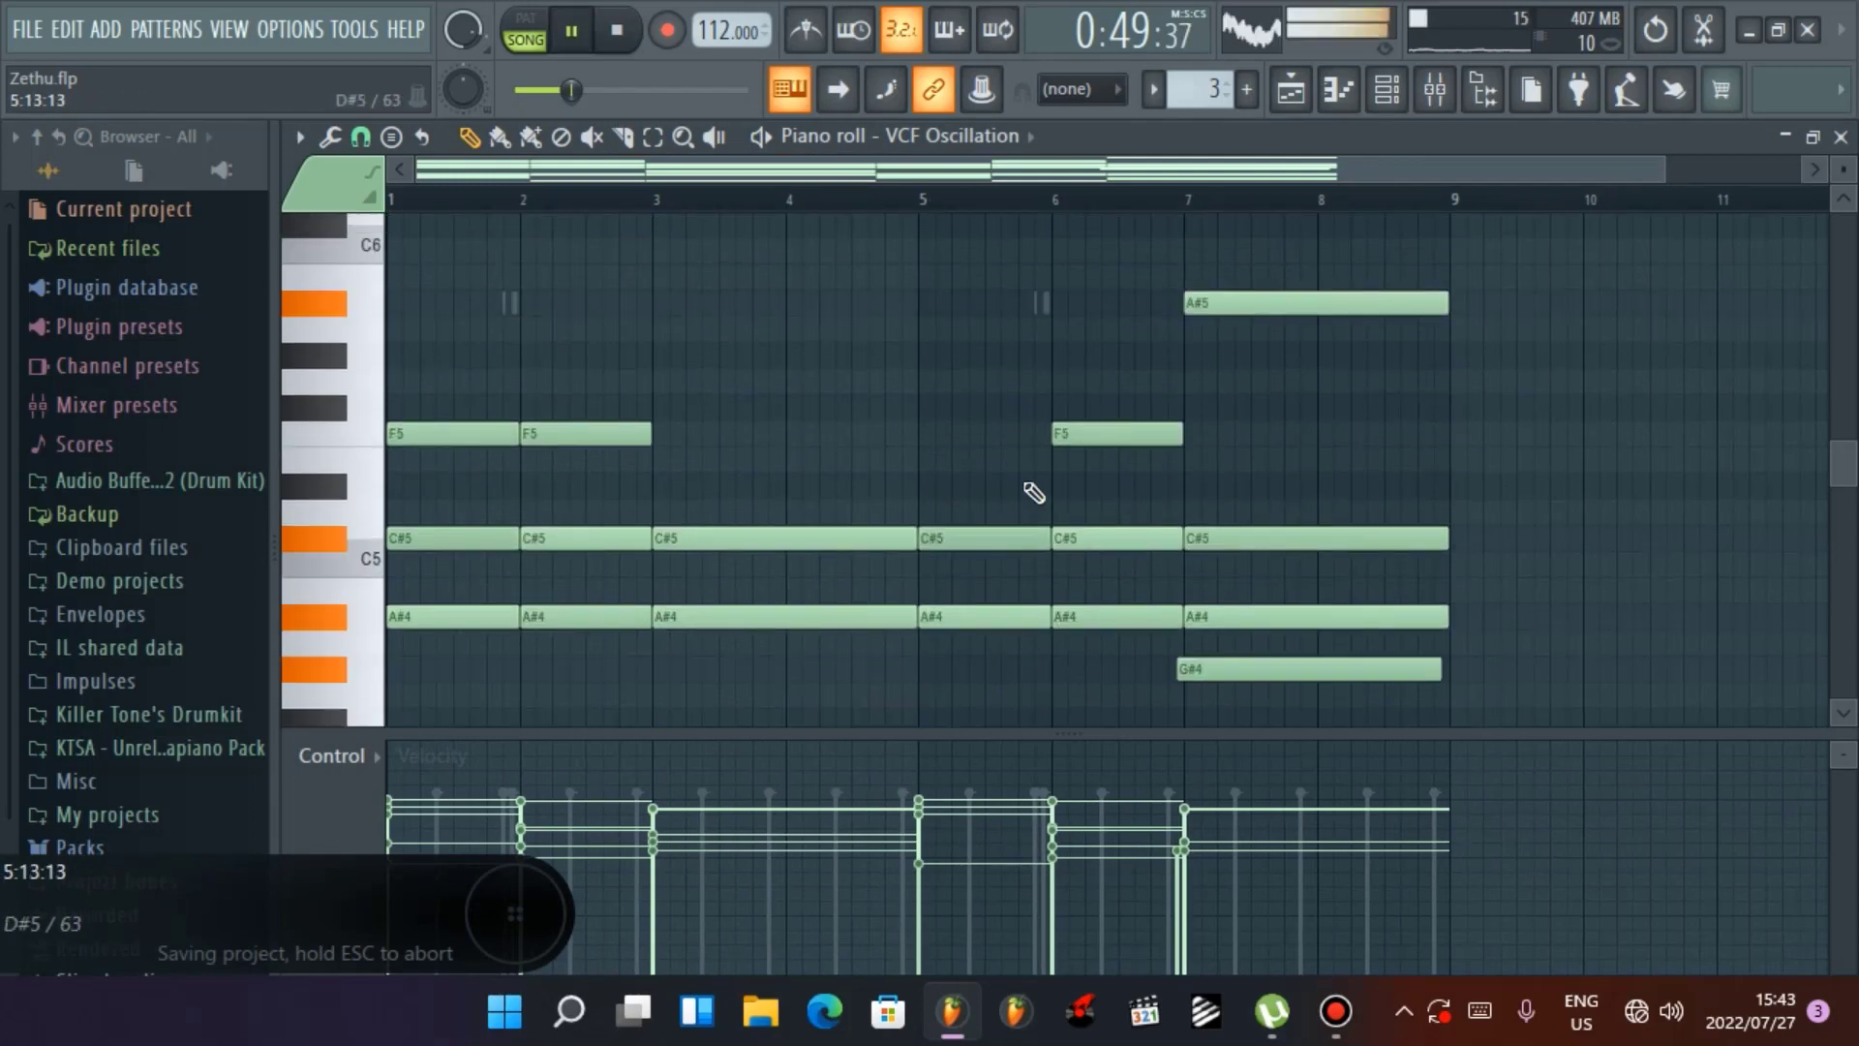
key(l)
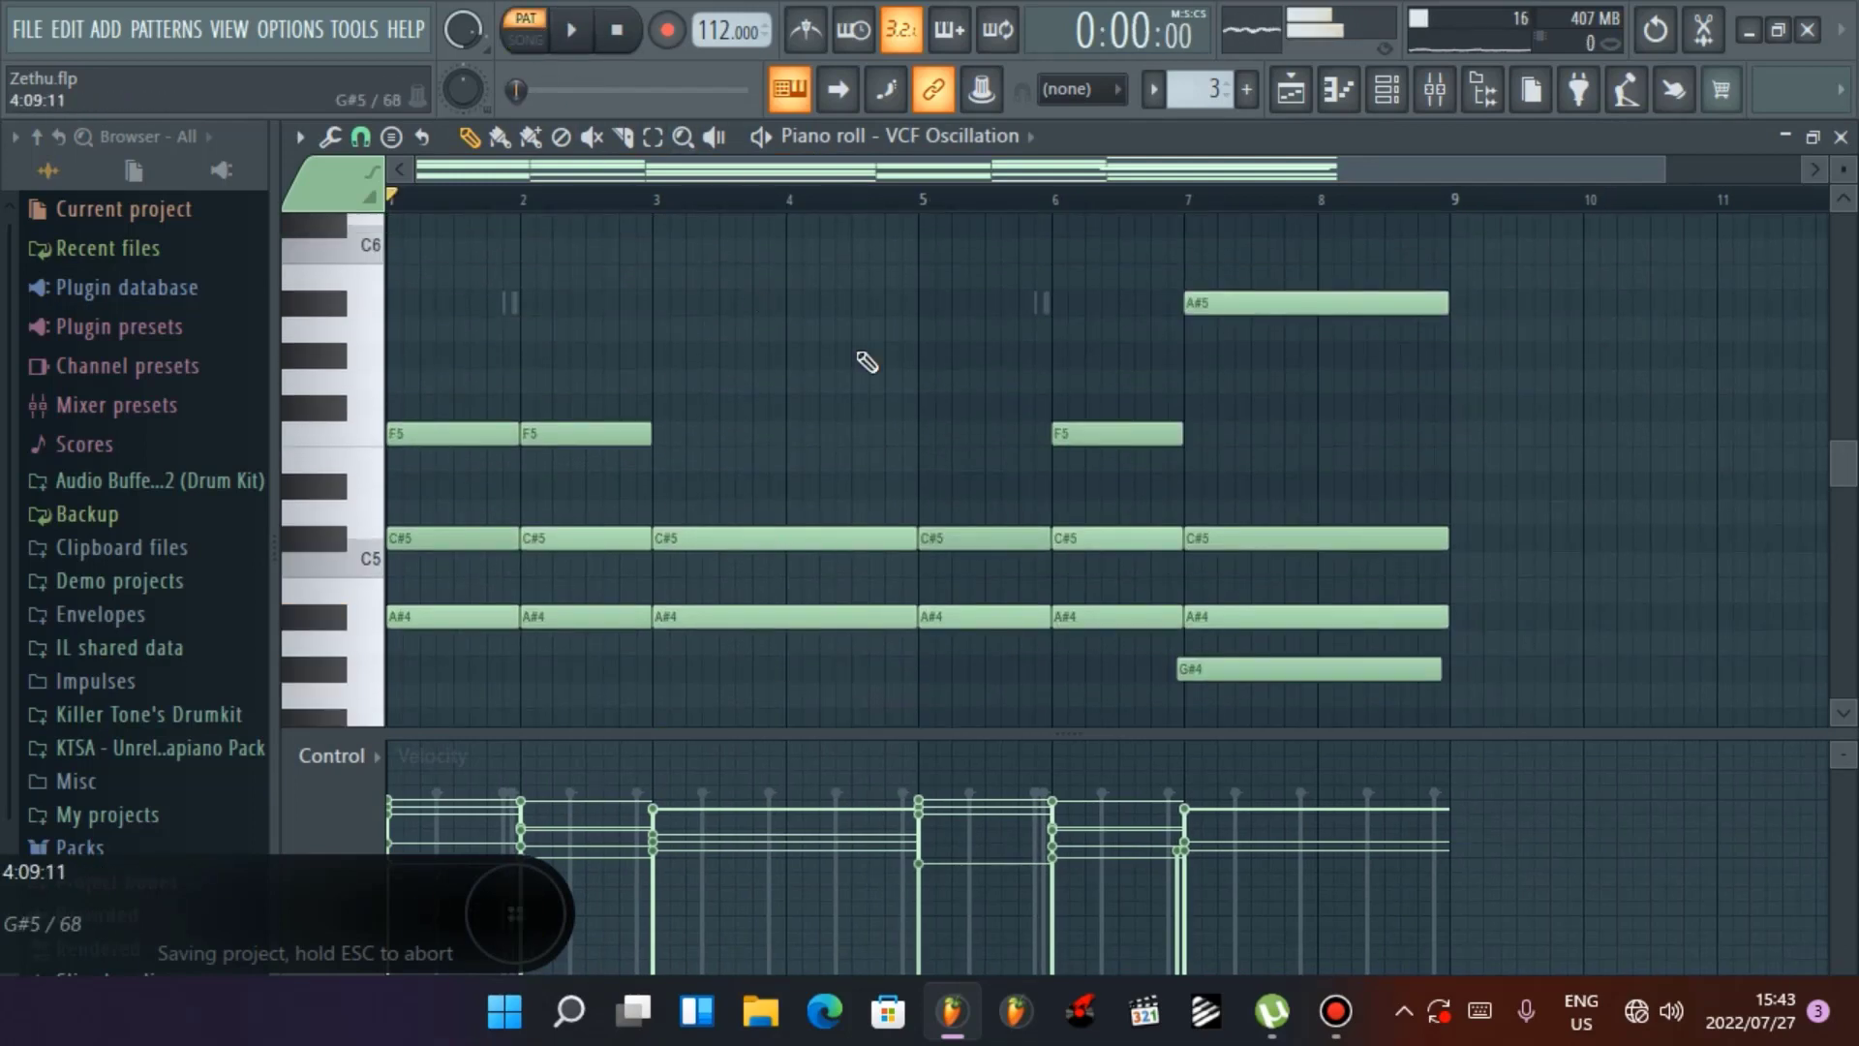
Play Pattern 3 while examining the high and low notes of the VCF Oscillation chords, closing the piano roll and stopping playback
scroll(866, 439, down, 6)
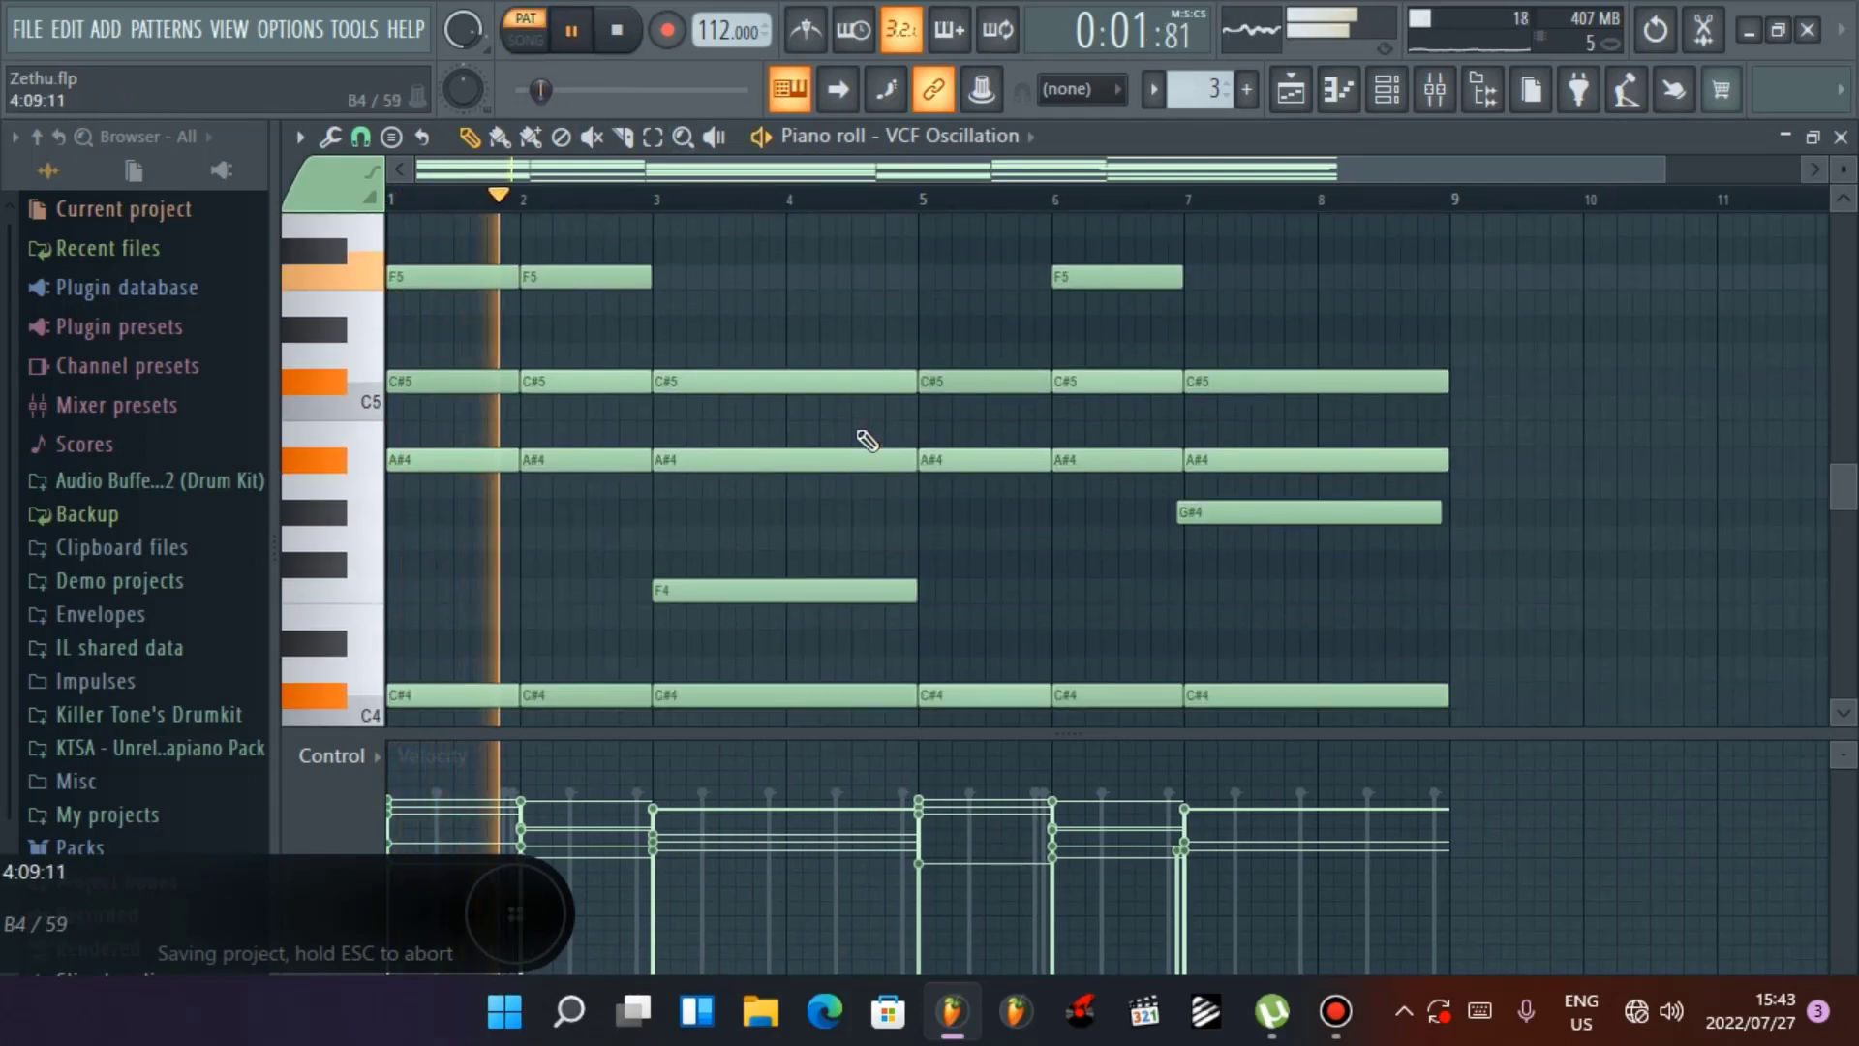
scroll(866, 439, up, 5)
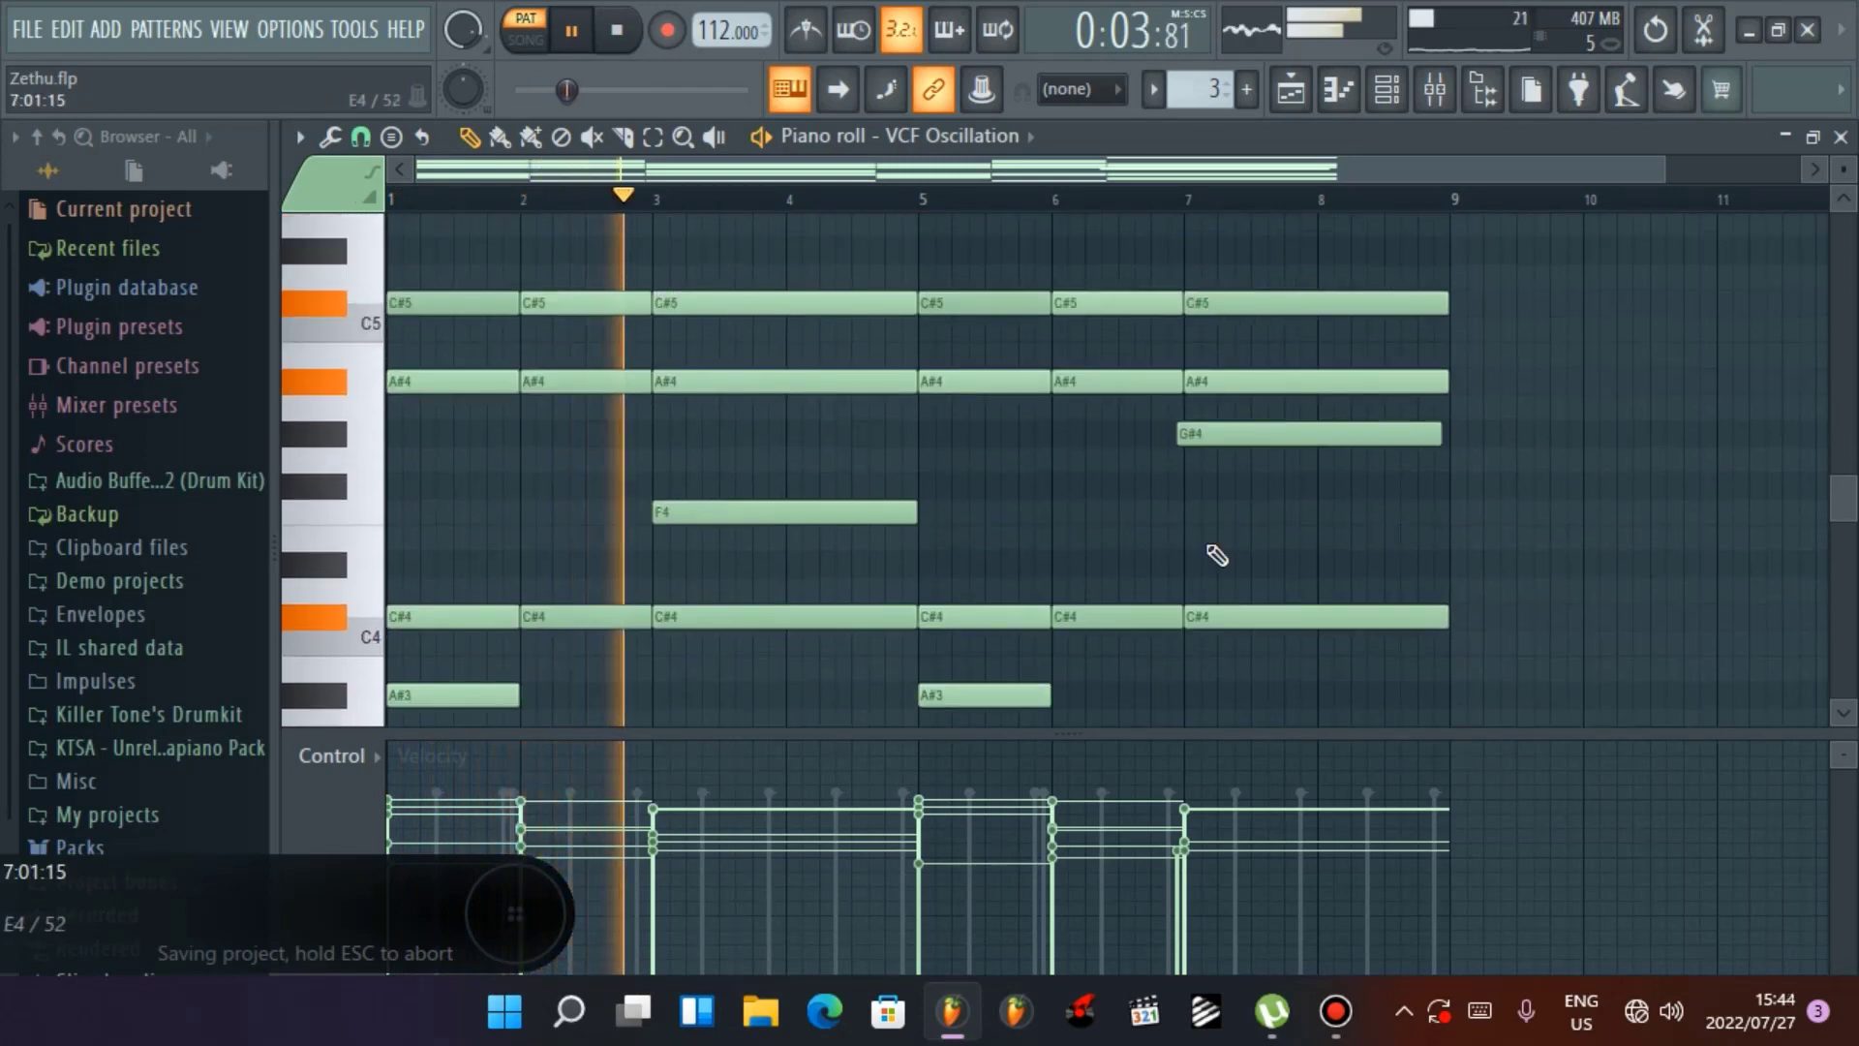
scroll(1206, 542, down, 2)
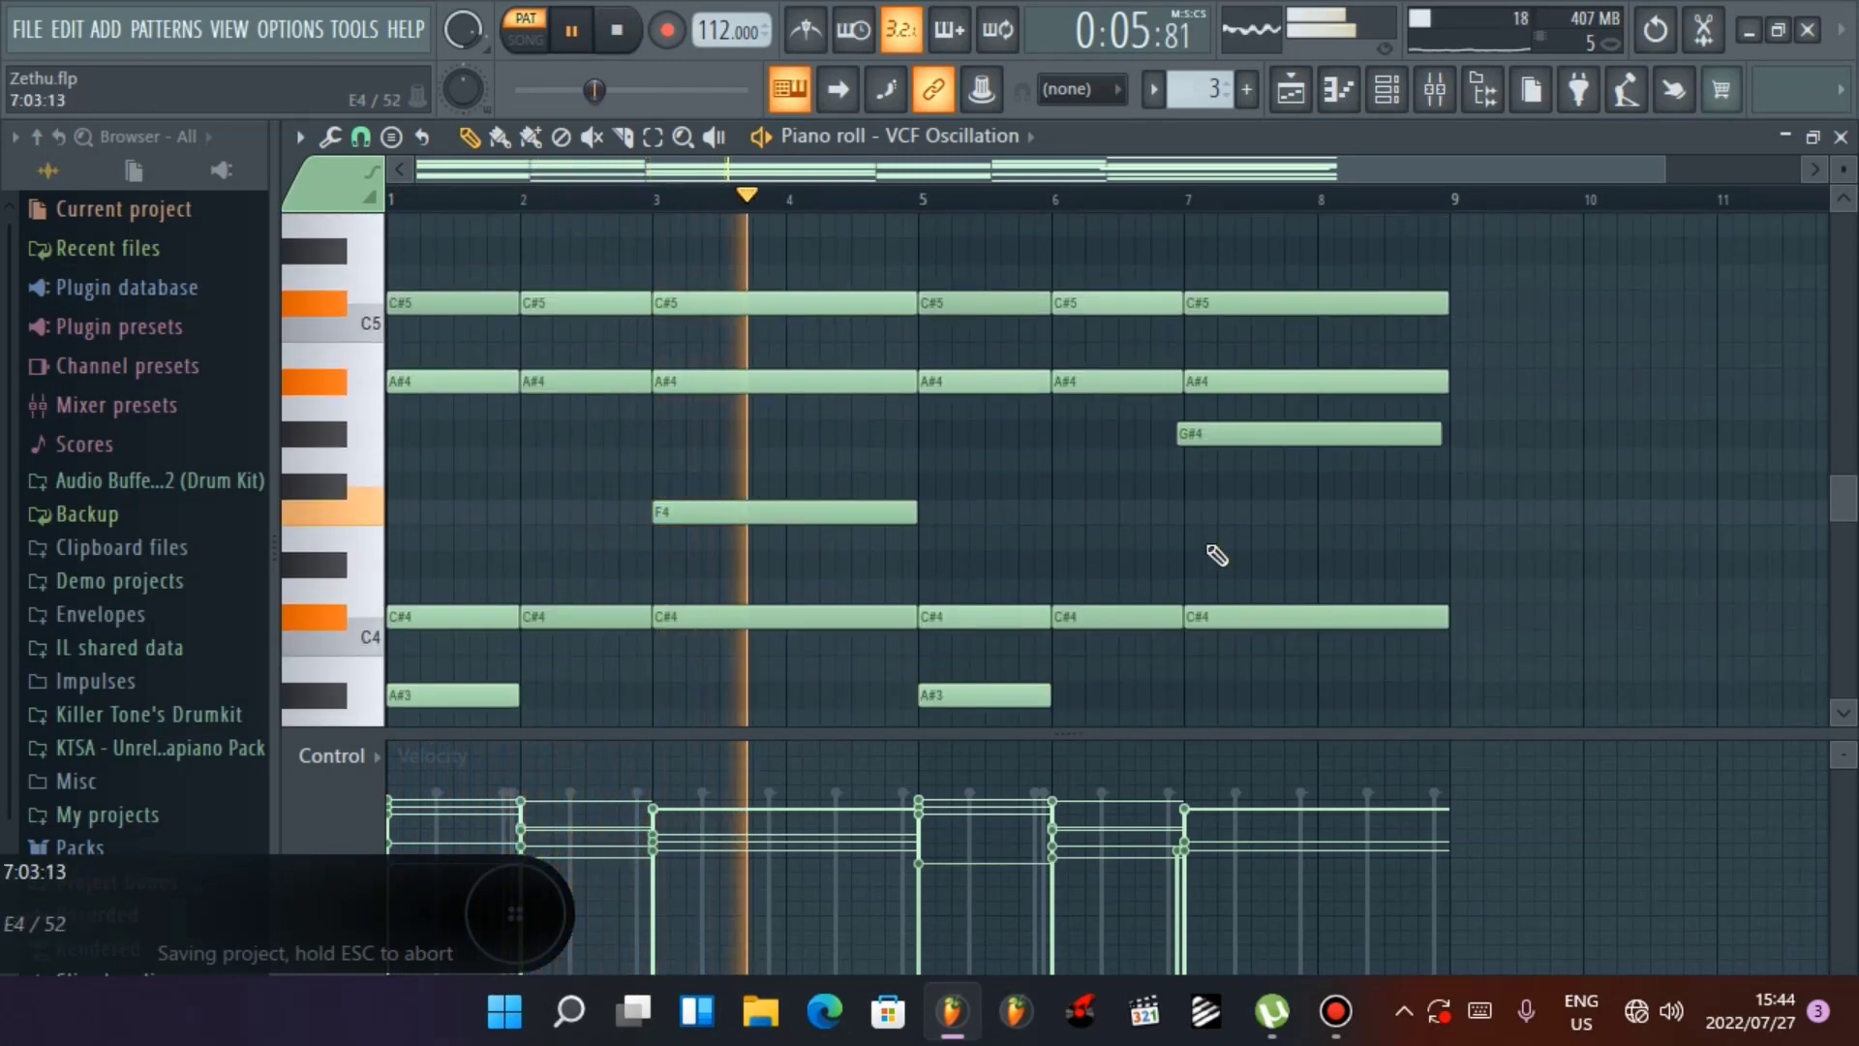
scroll(1217, 555, down, 3)
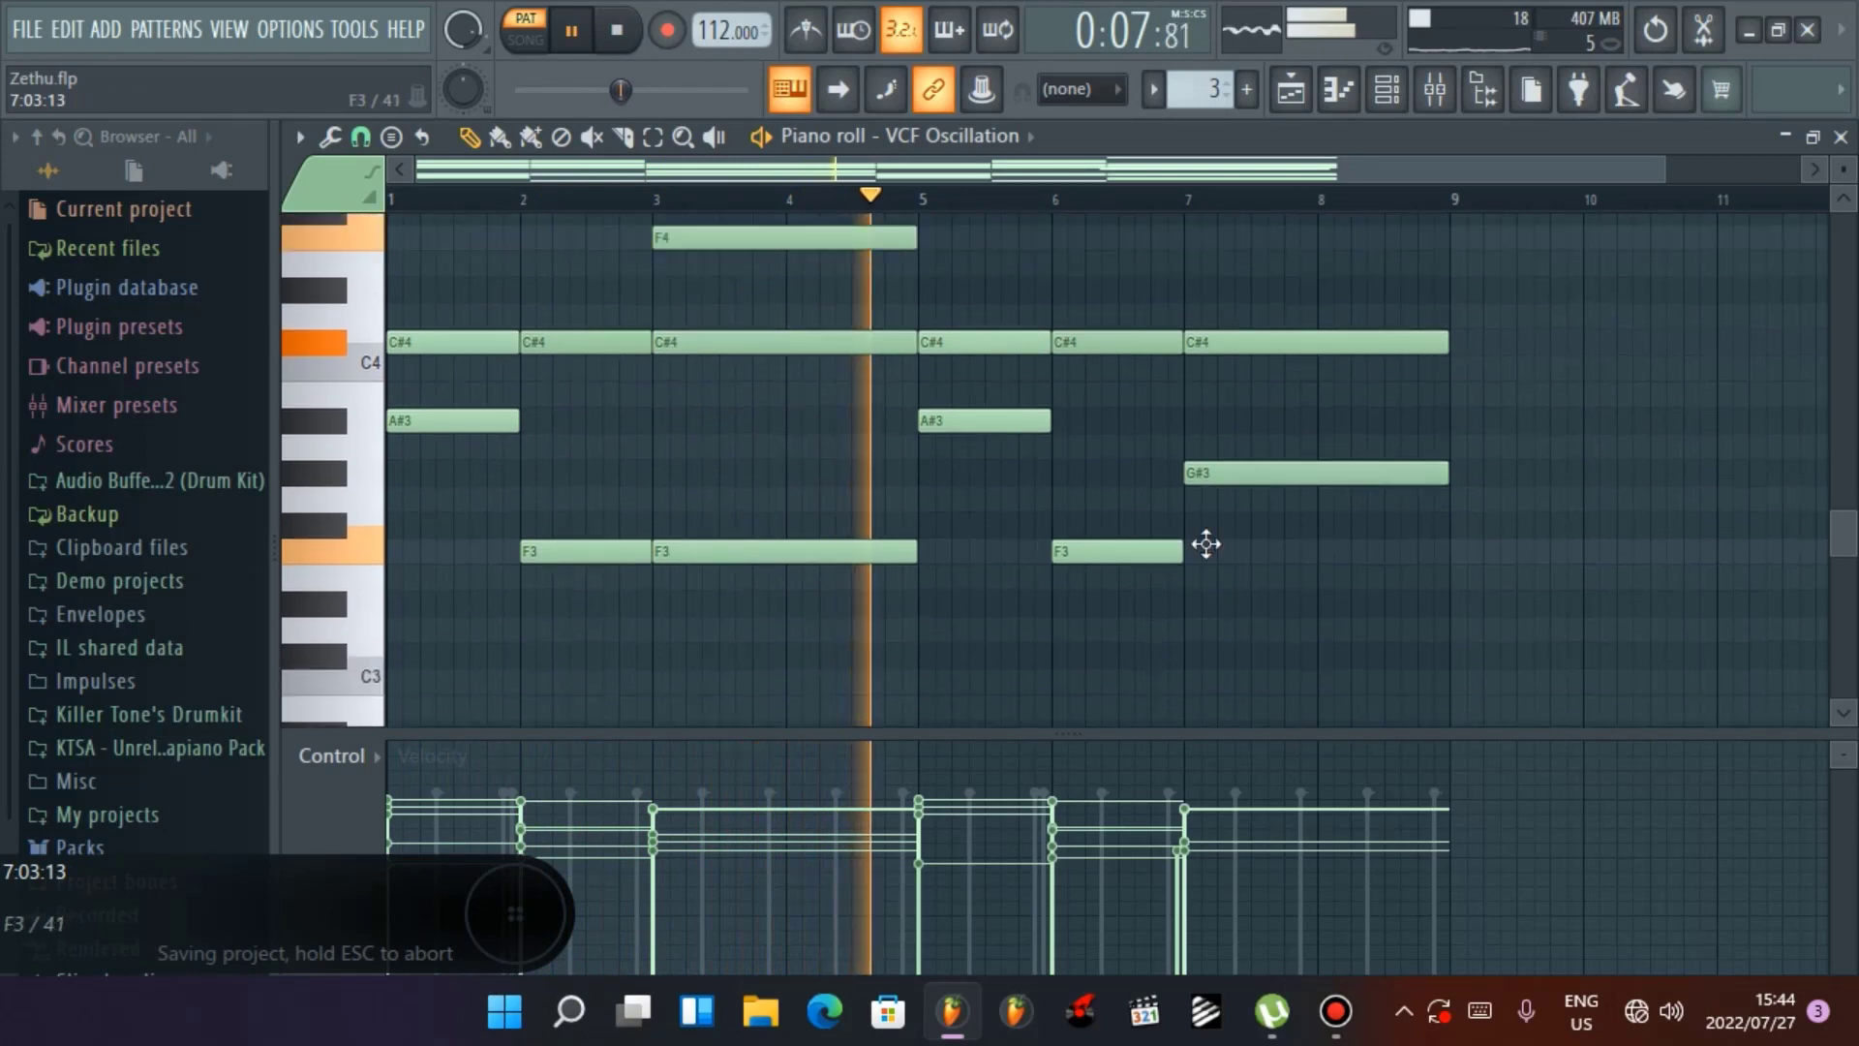
scroll(1217, 555, up, 3)
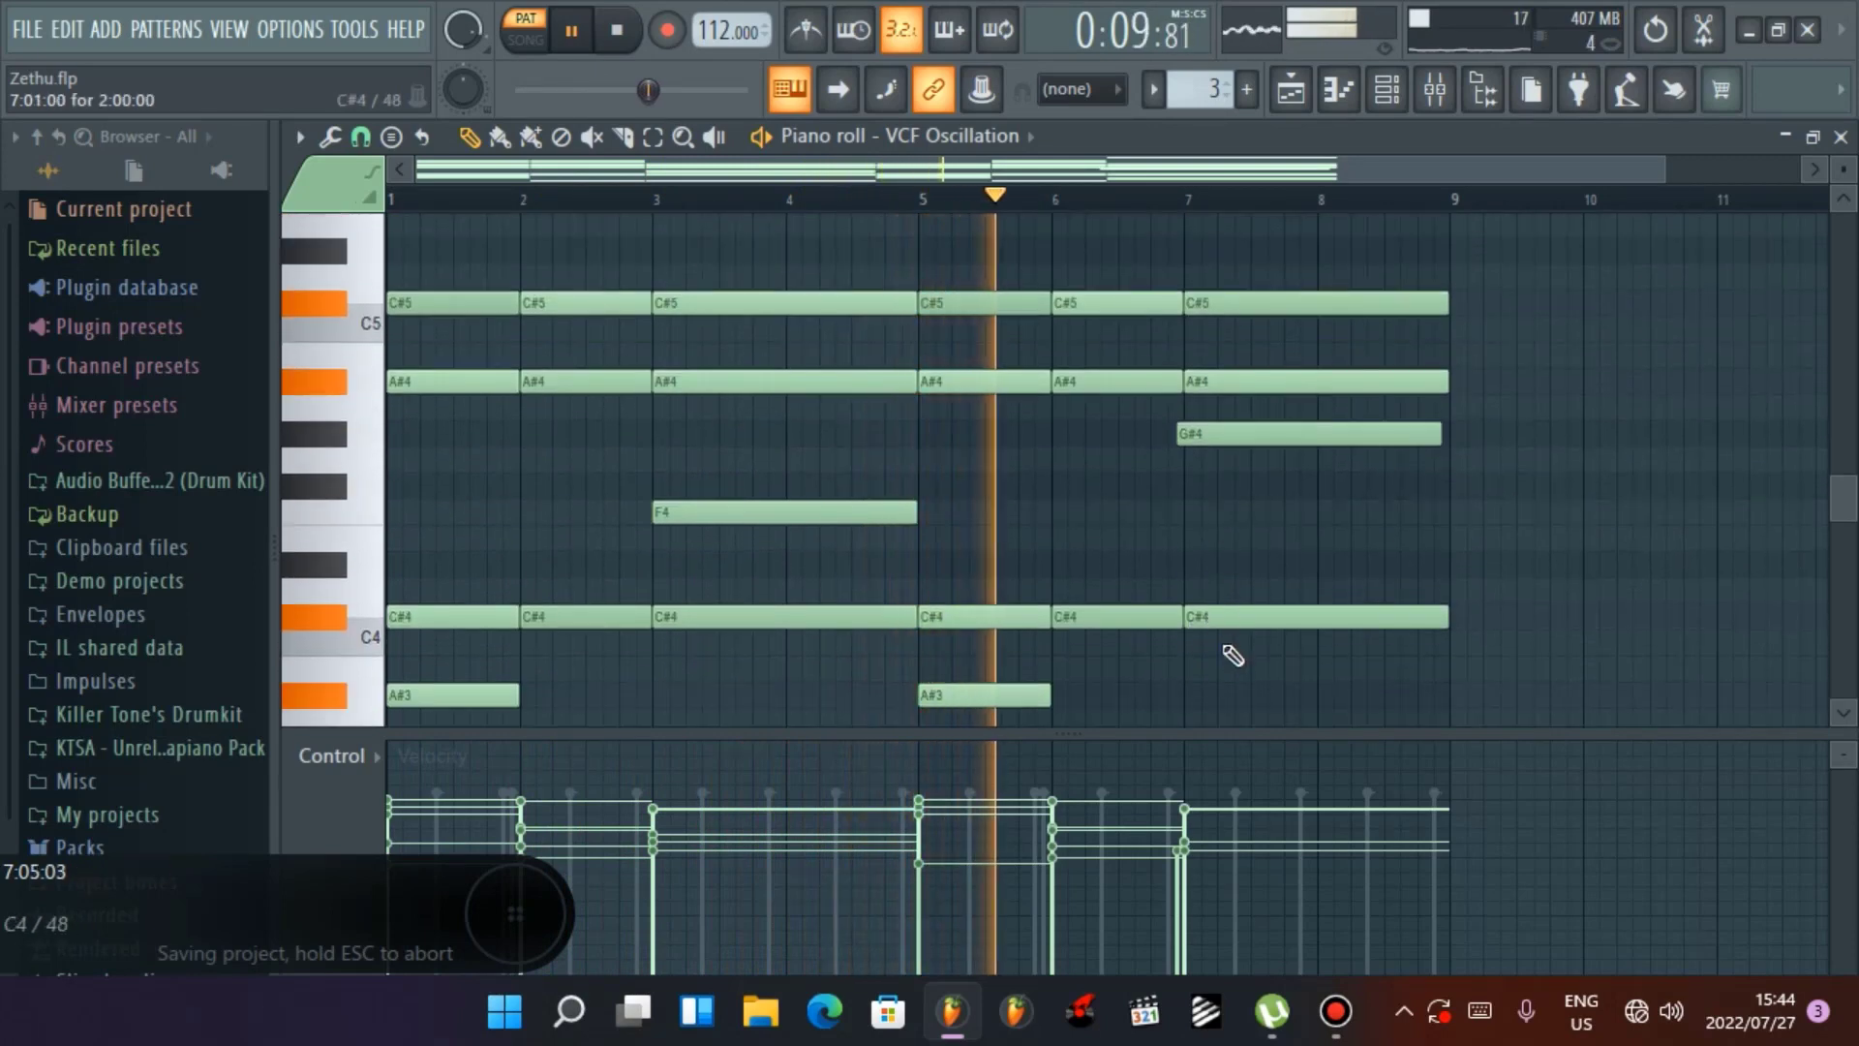
scroll(1235, 668, up, 2)
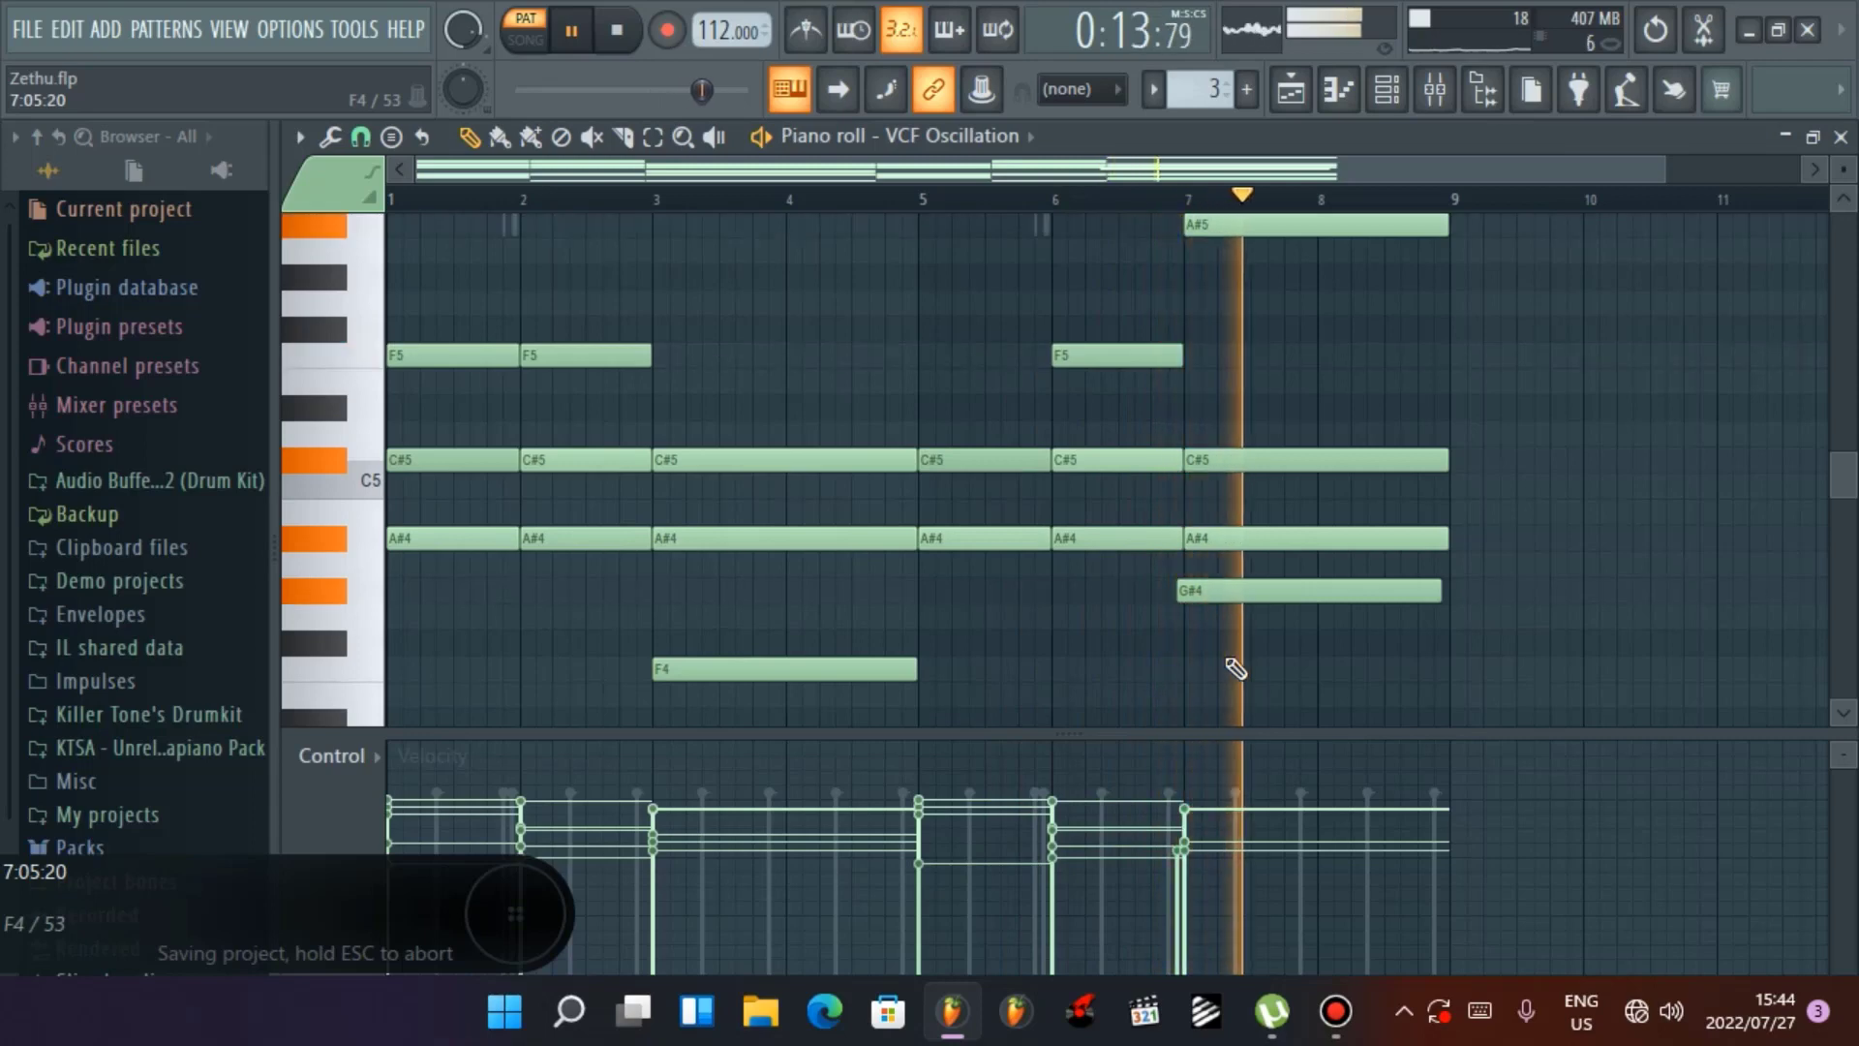
click(1841, 136)
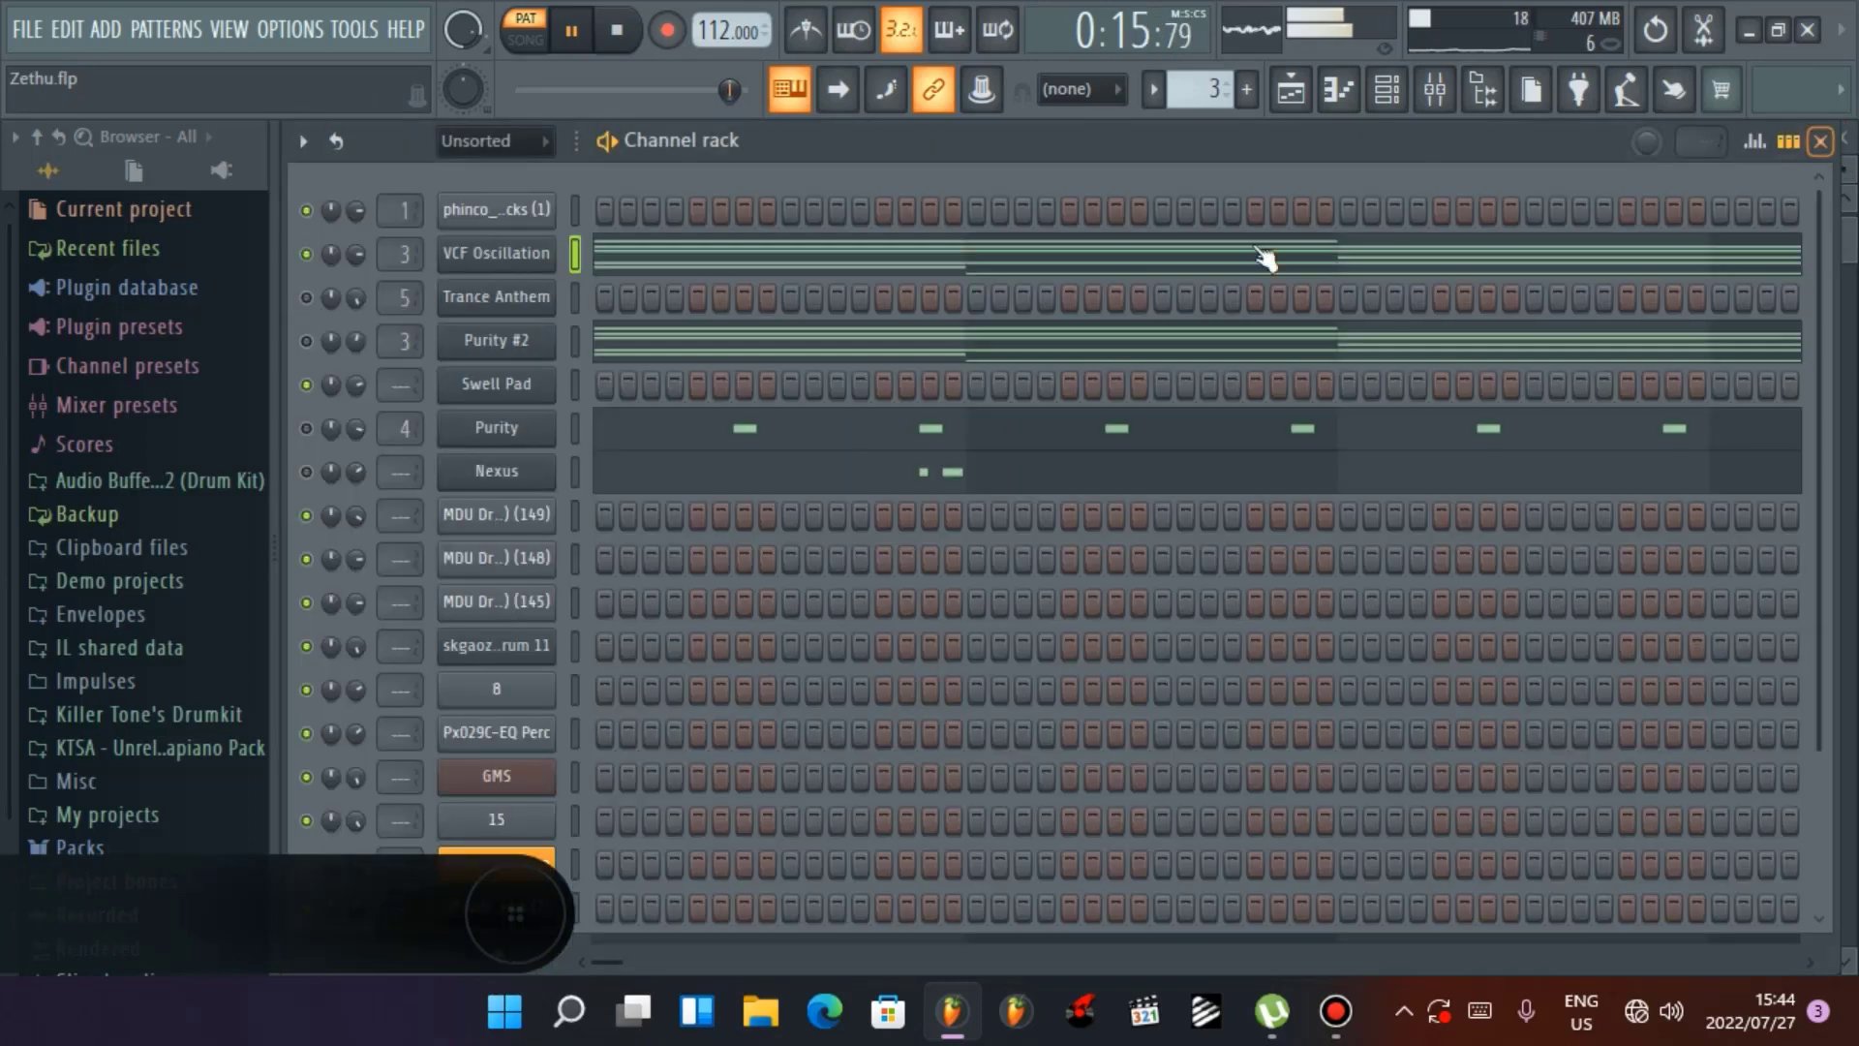
click(620, 47)
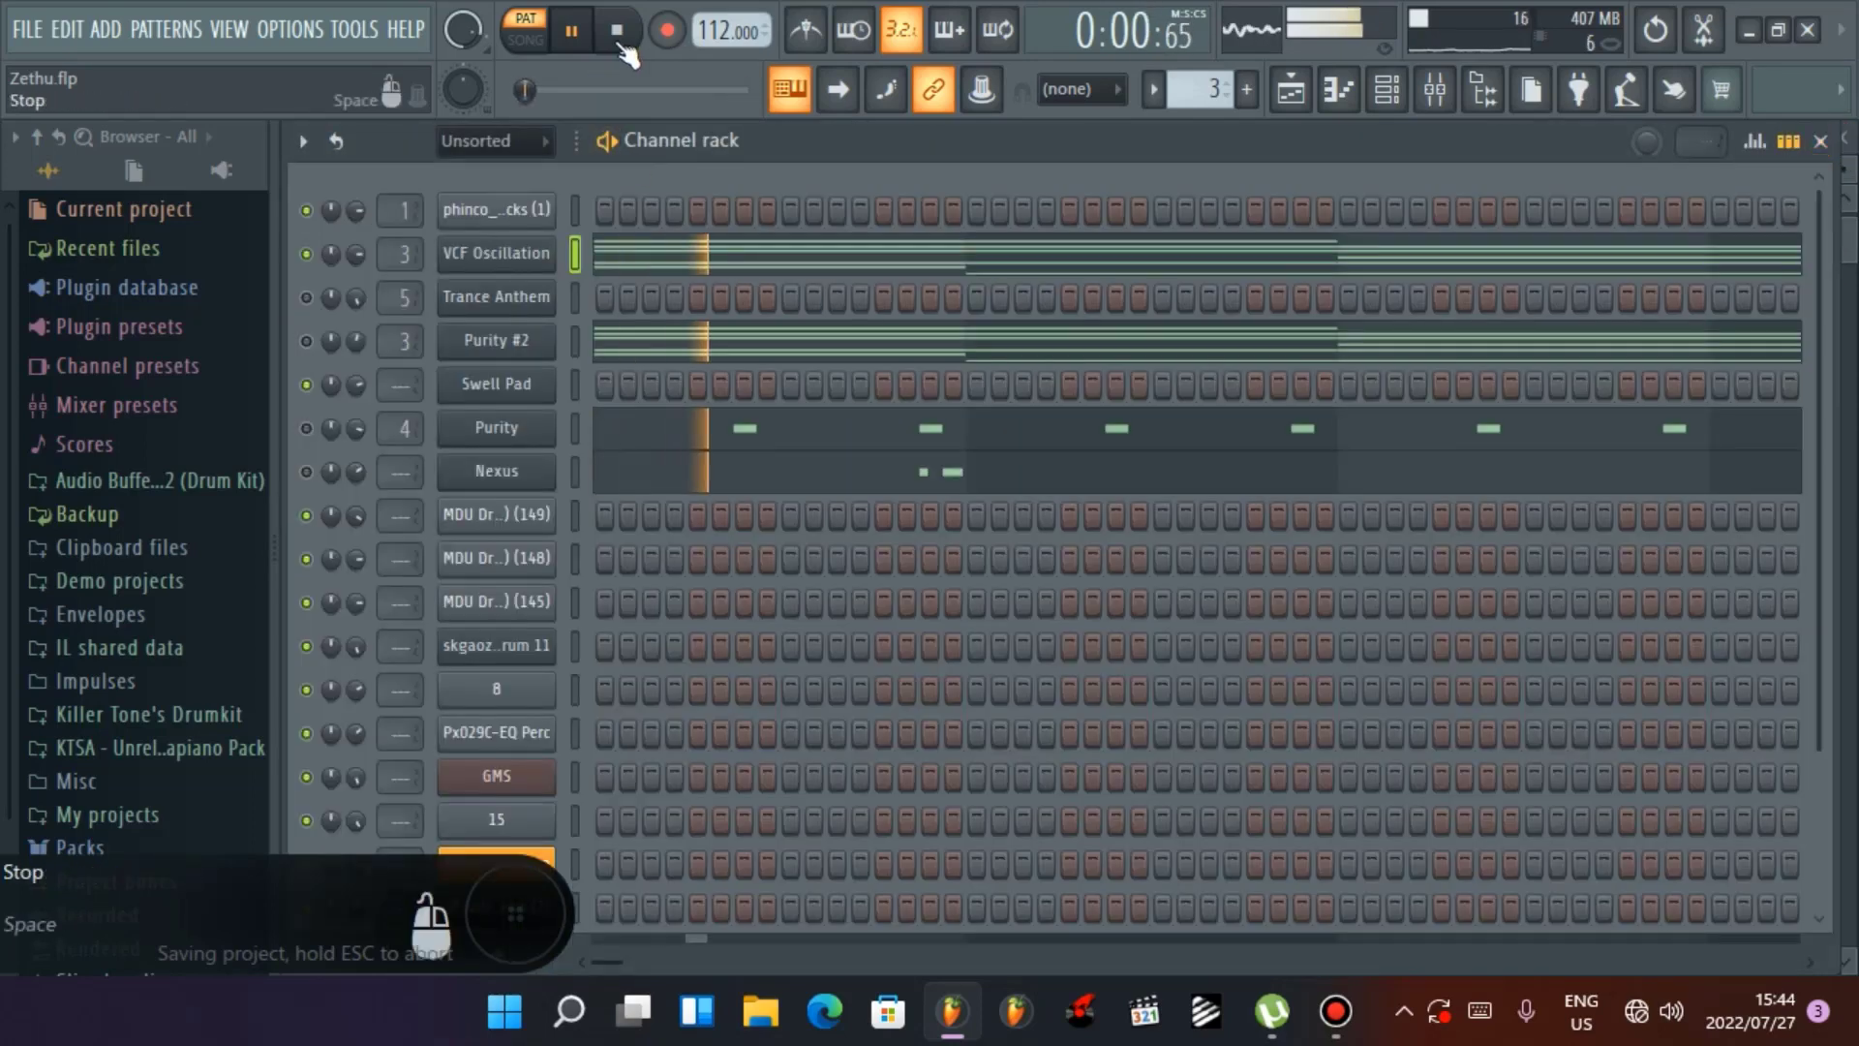
click(617, 32)
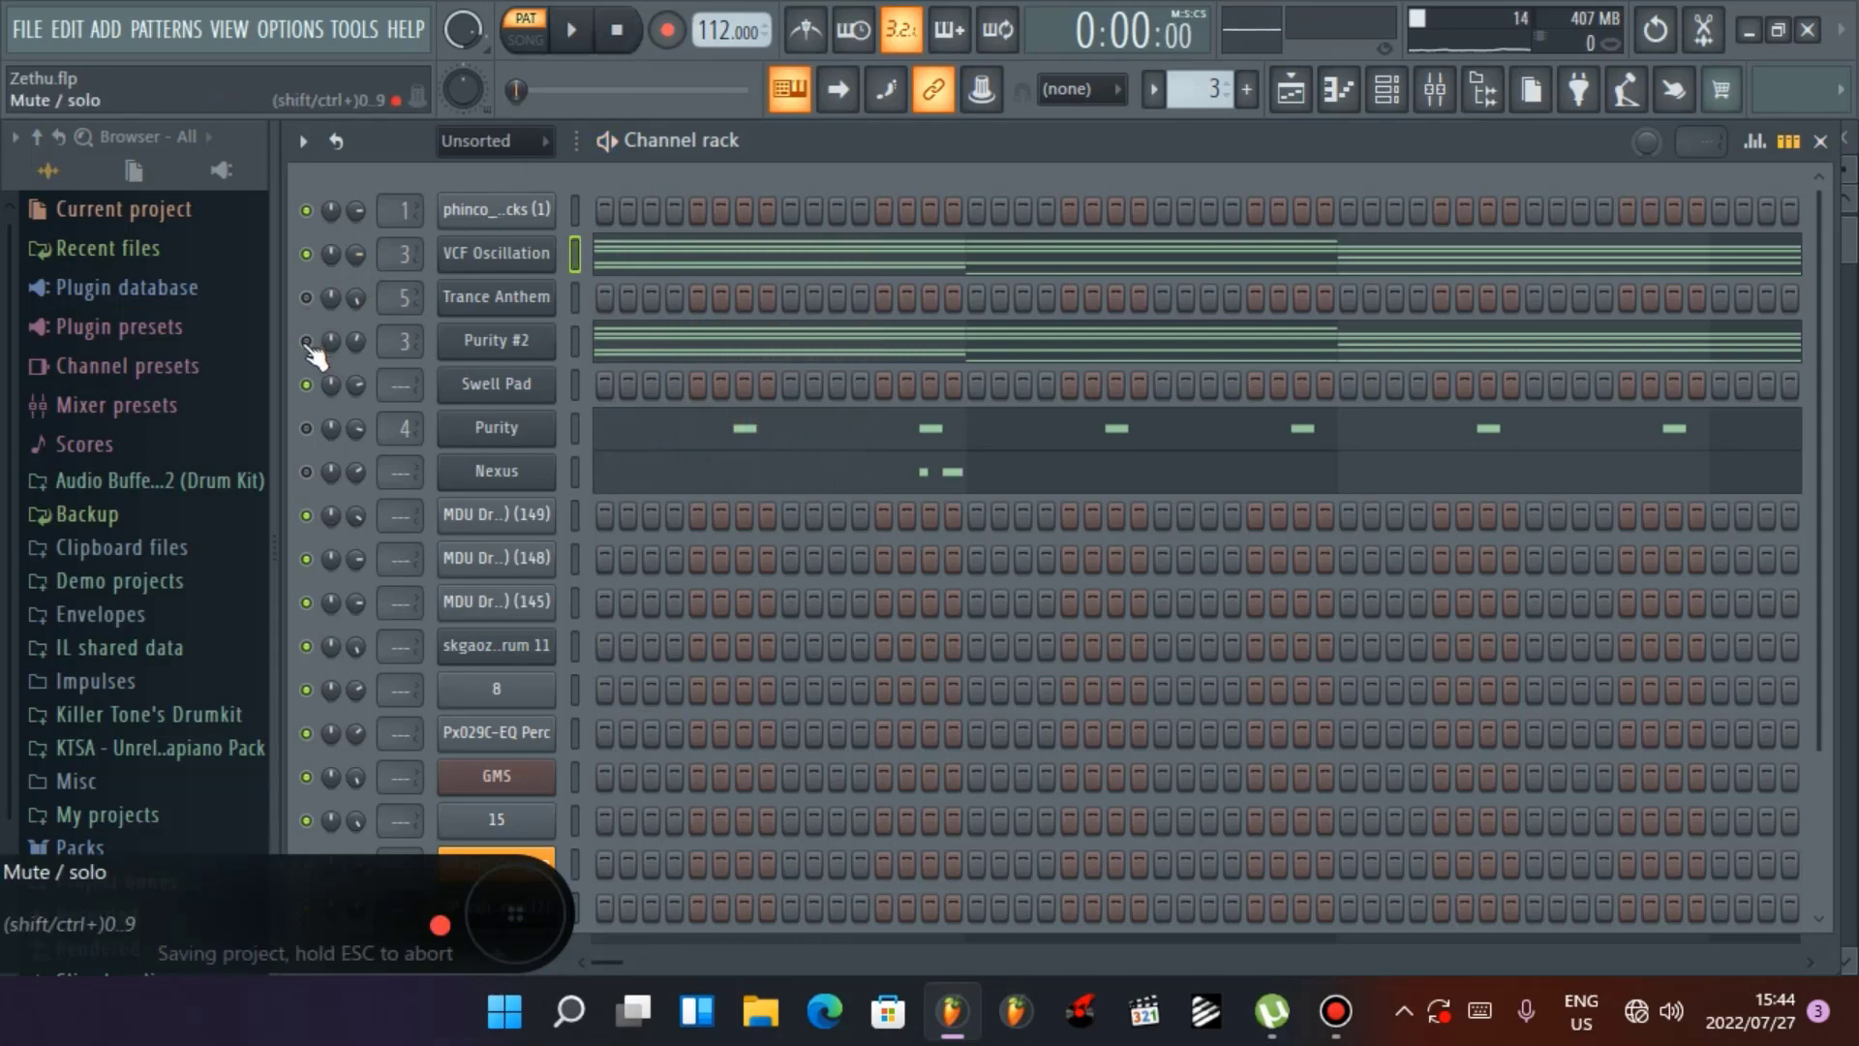
Play Pattern 3 with Purity #2 unmuted and VCF Oscillation muted, viewing the Purity #2 notes and plugin preset
key(ctrl+s)
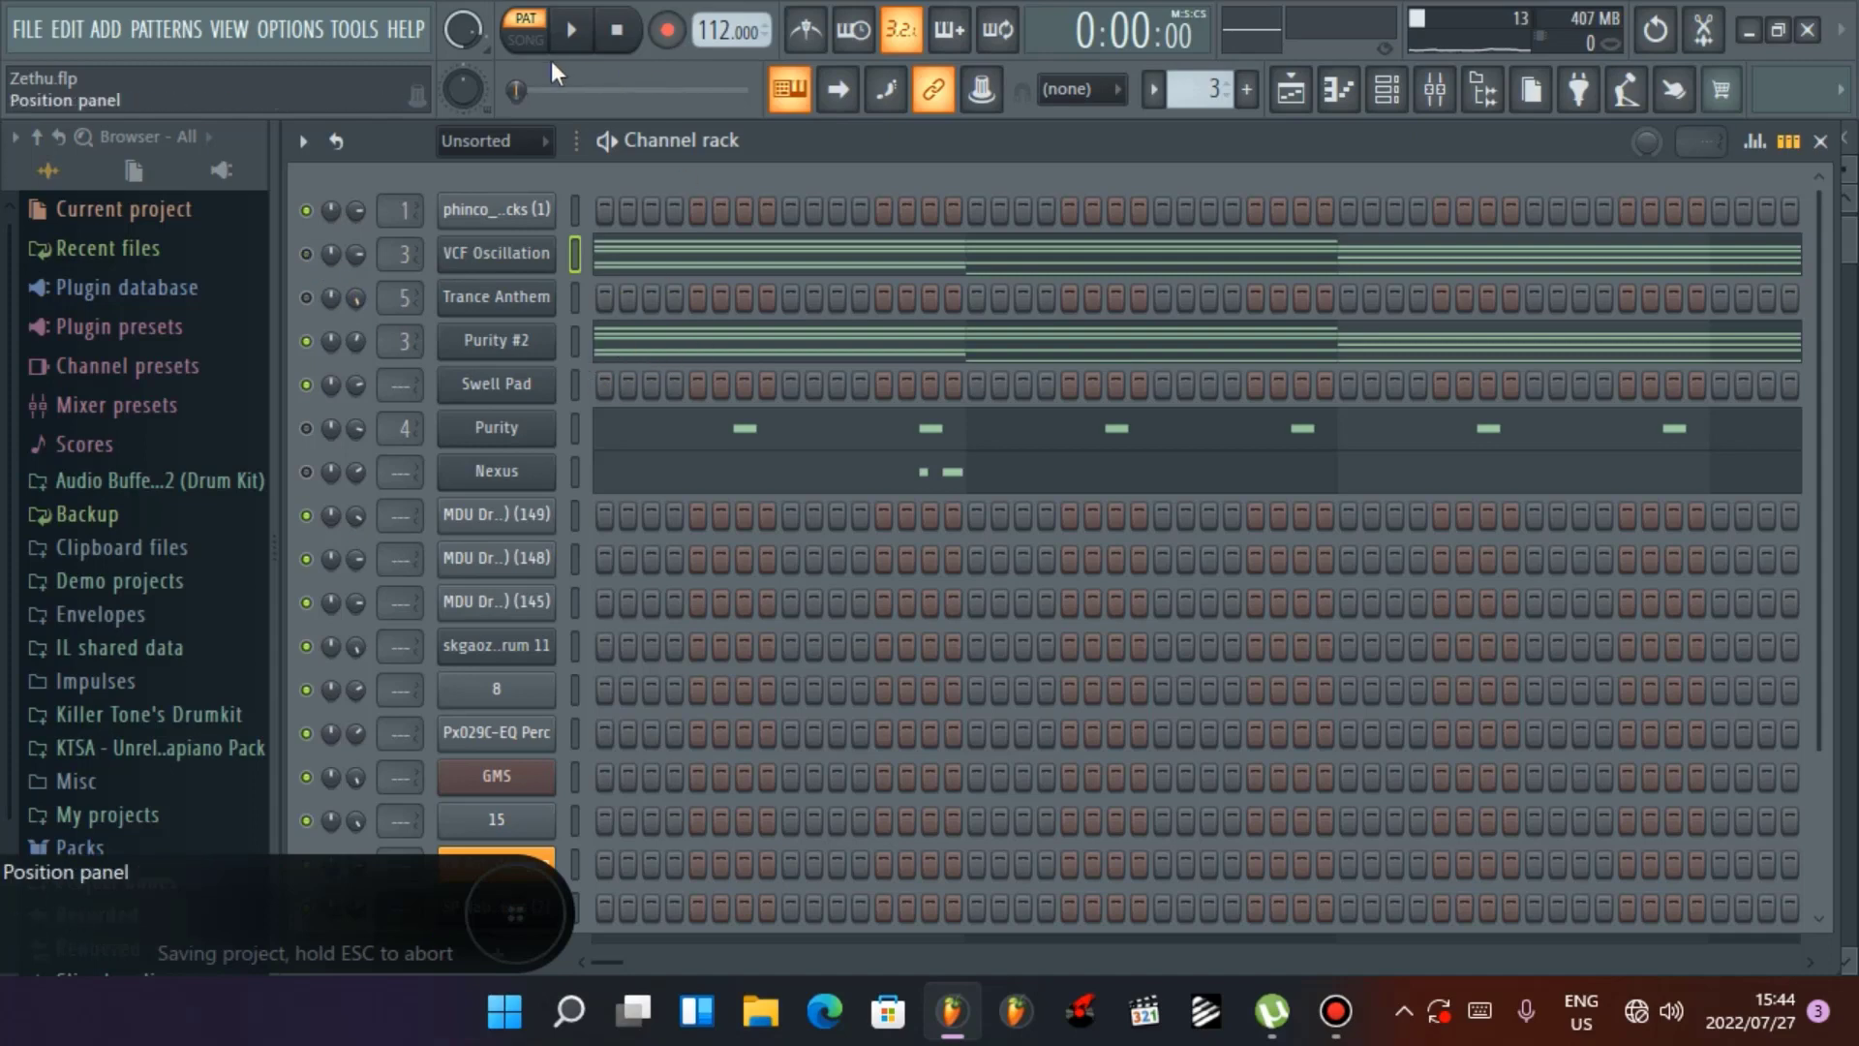
click(639, 361)
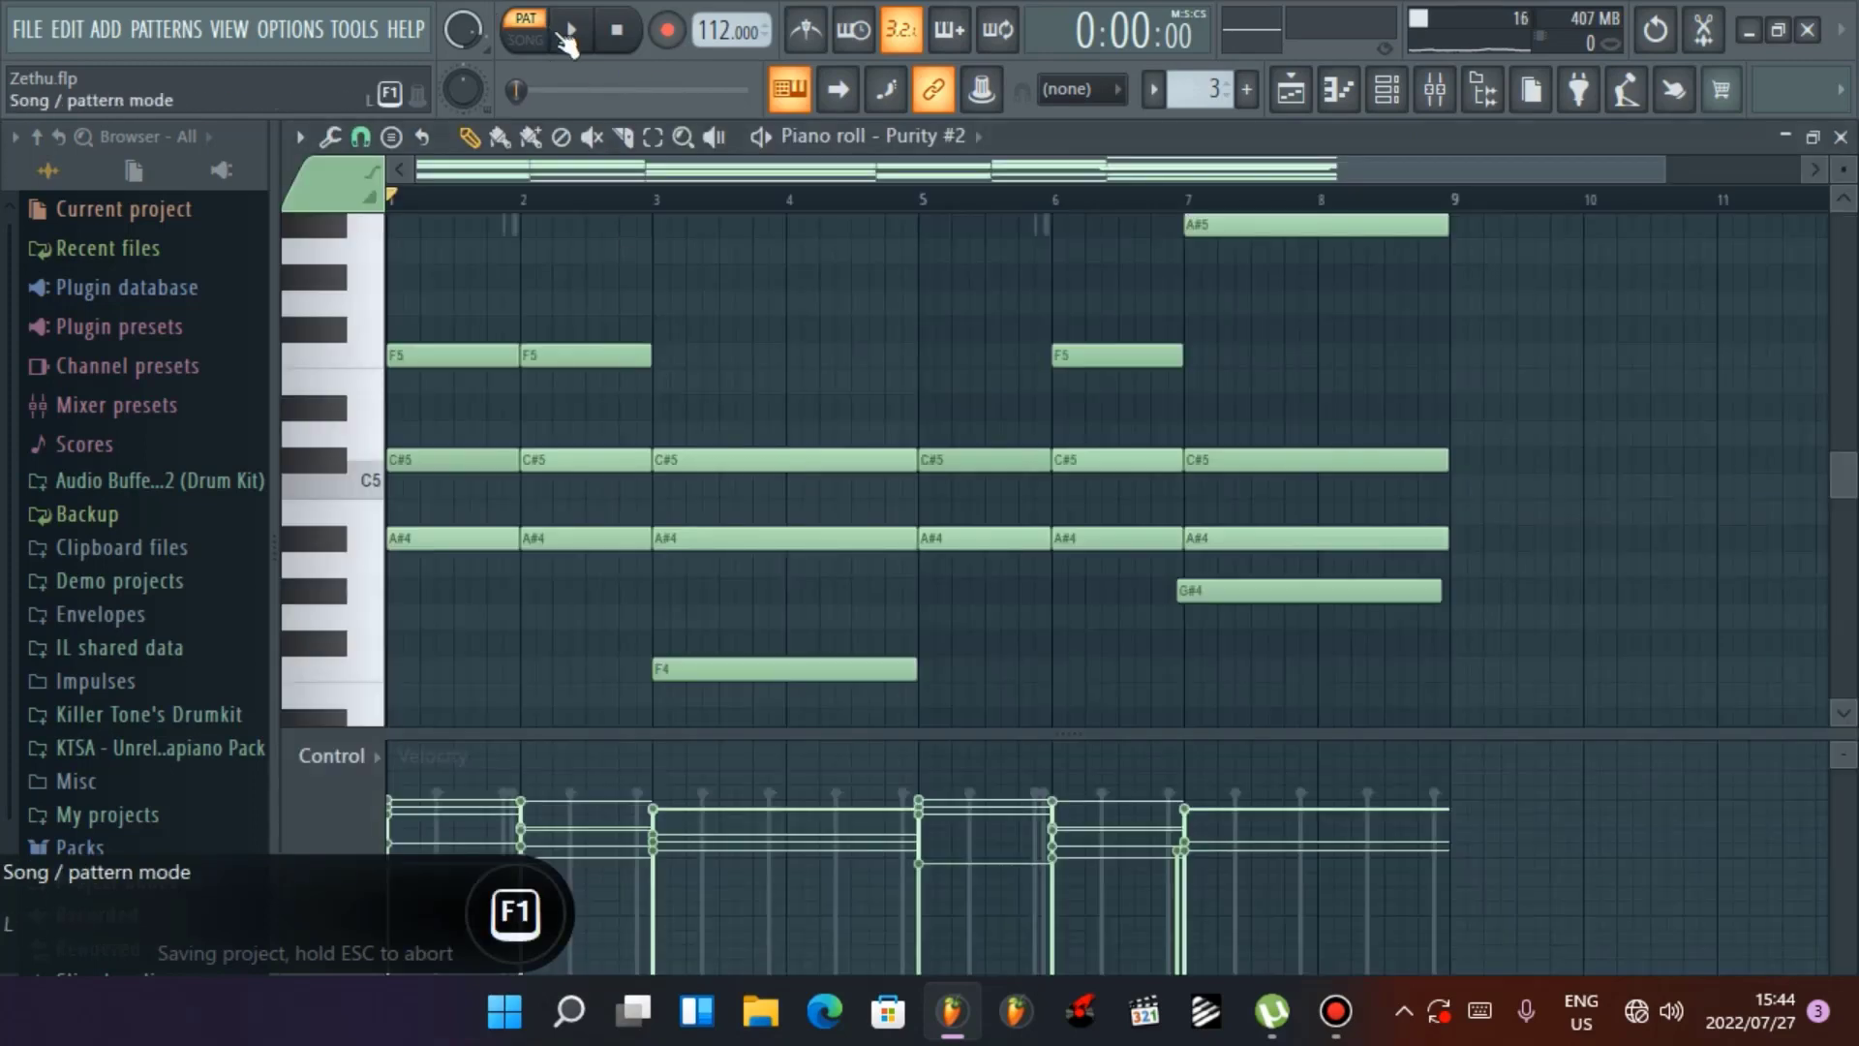
click(572, 30)
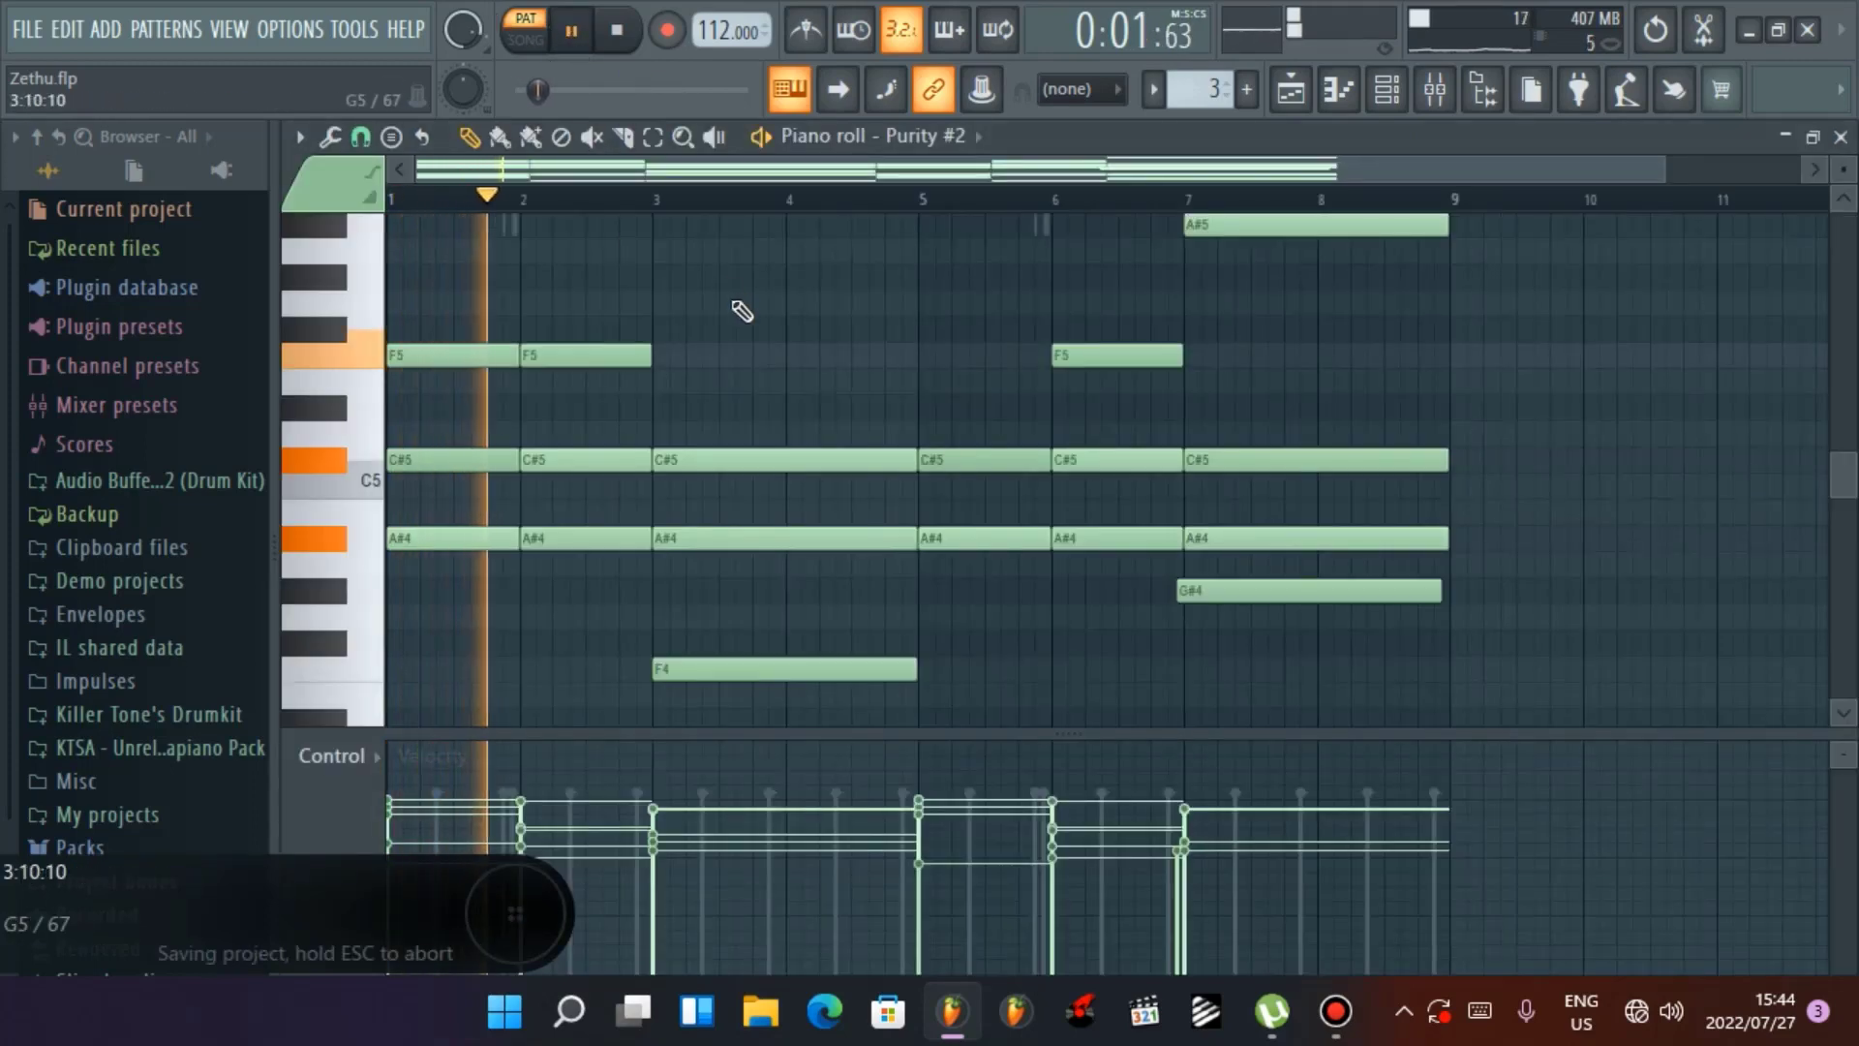
click(1841, 137)
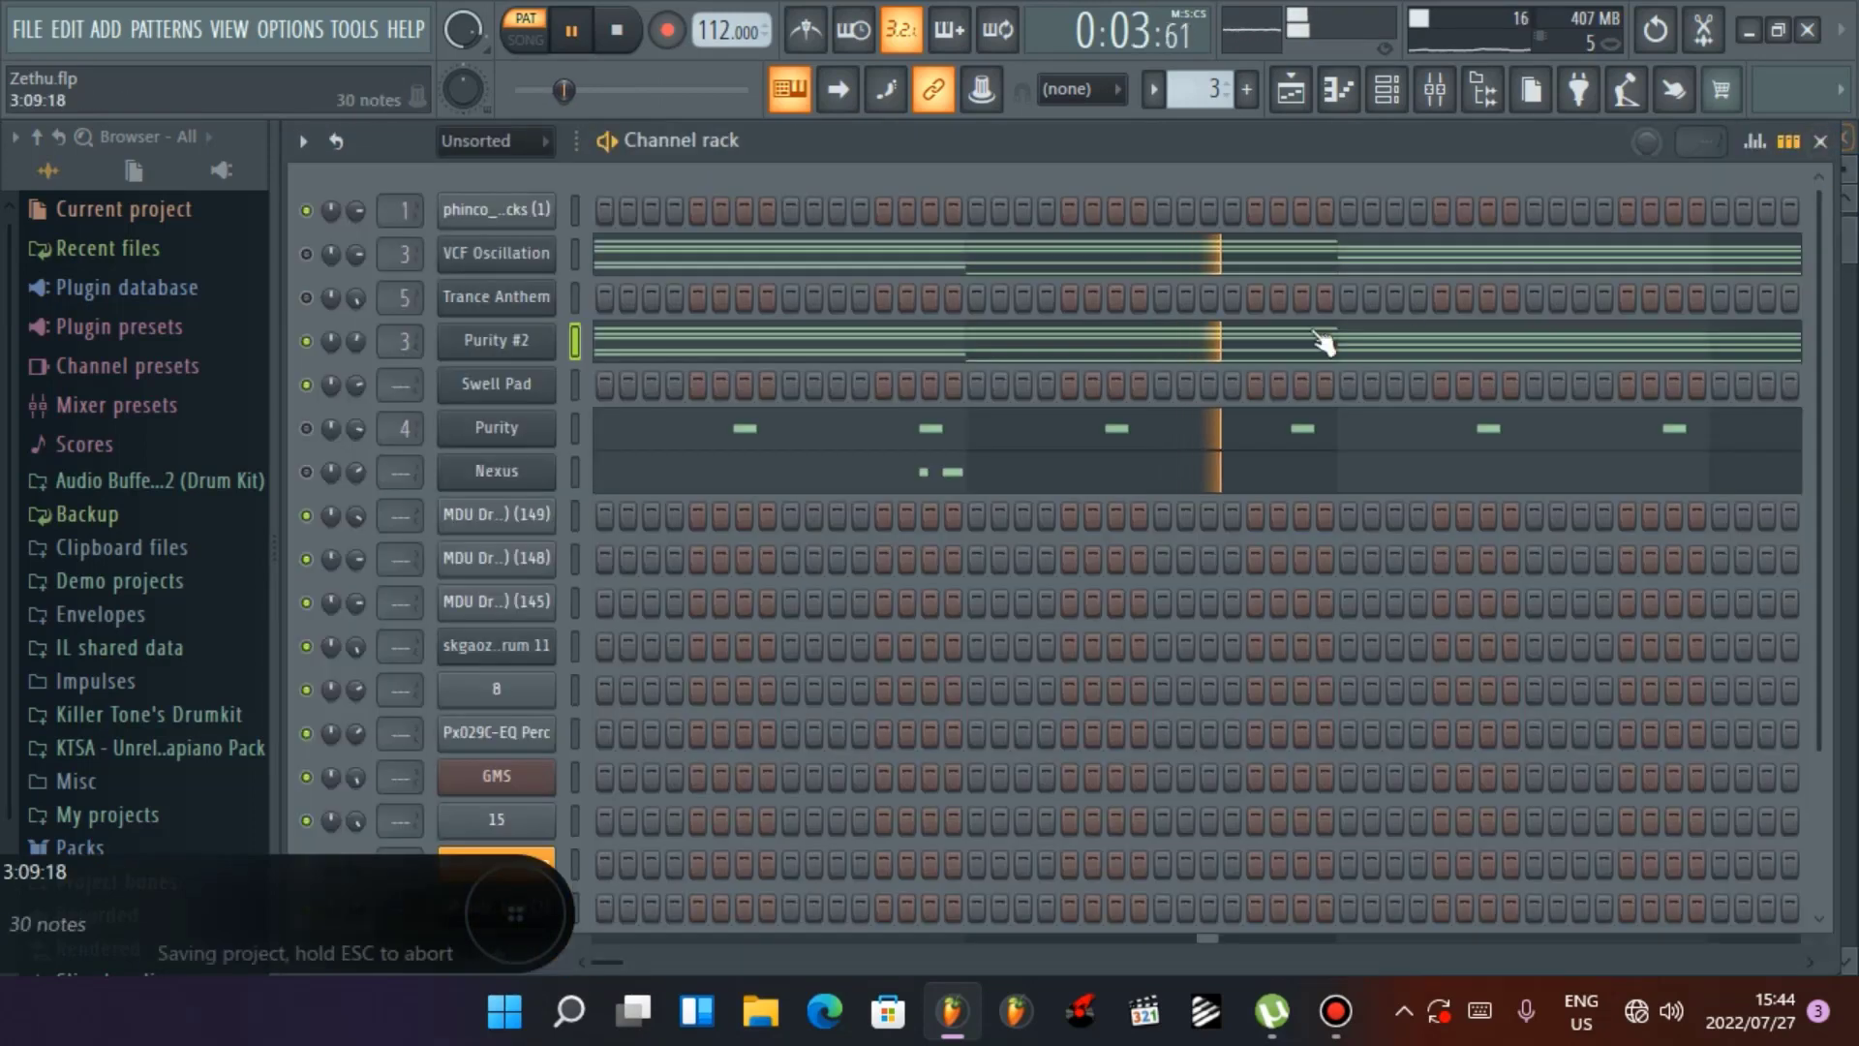
click(542, 341)
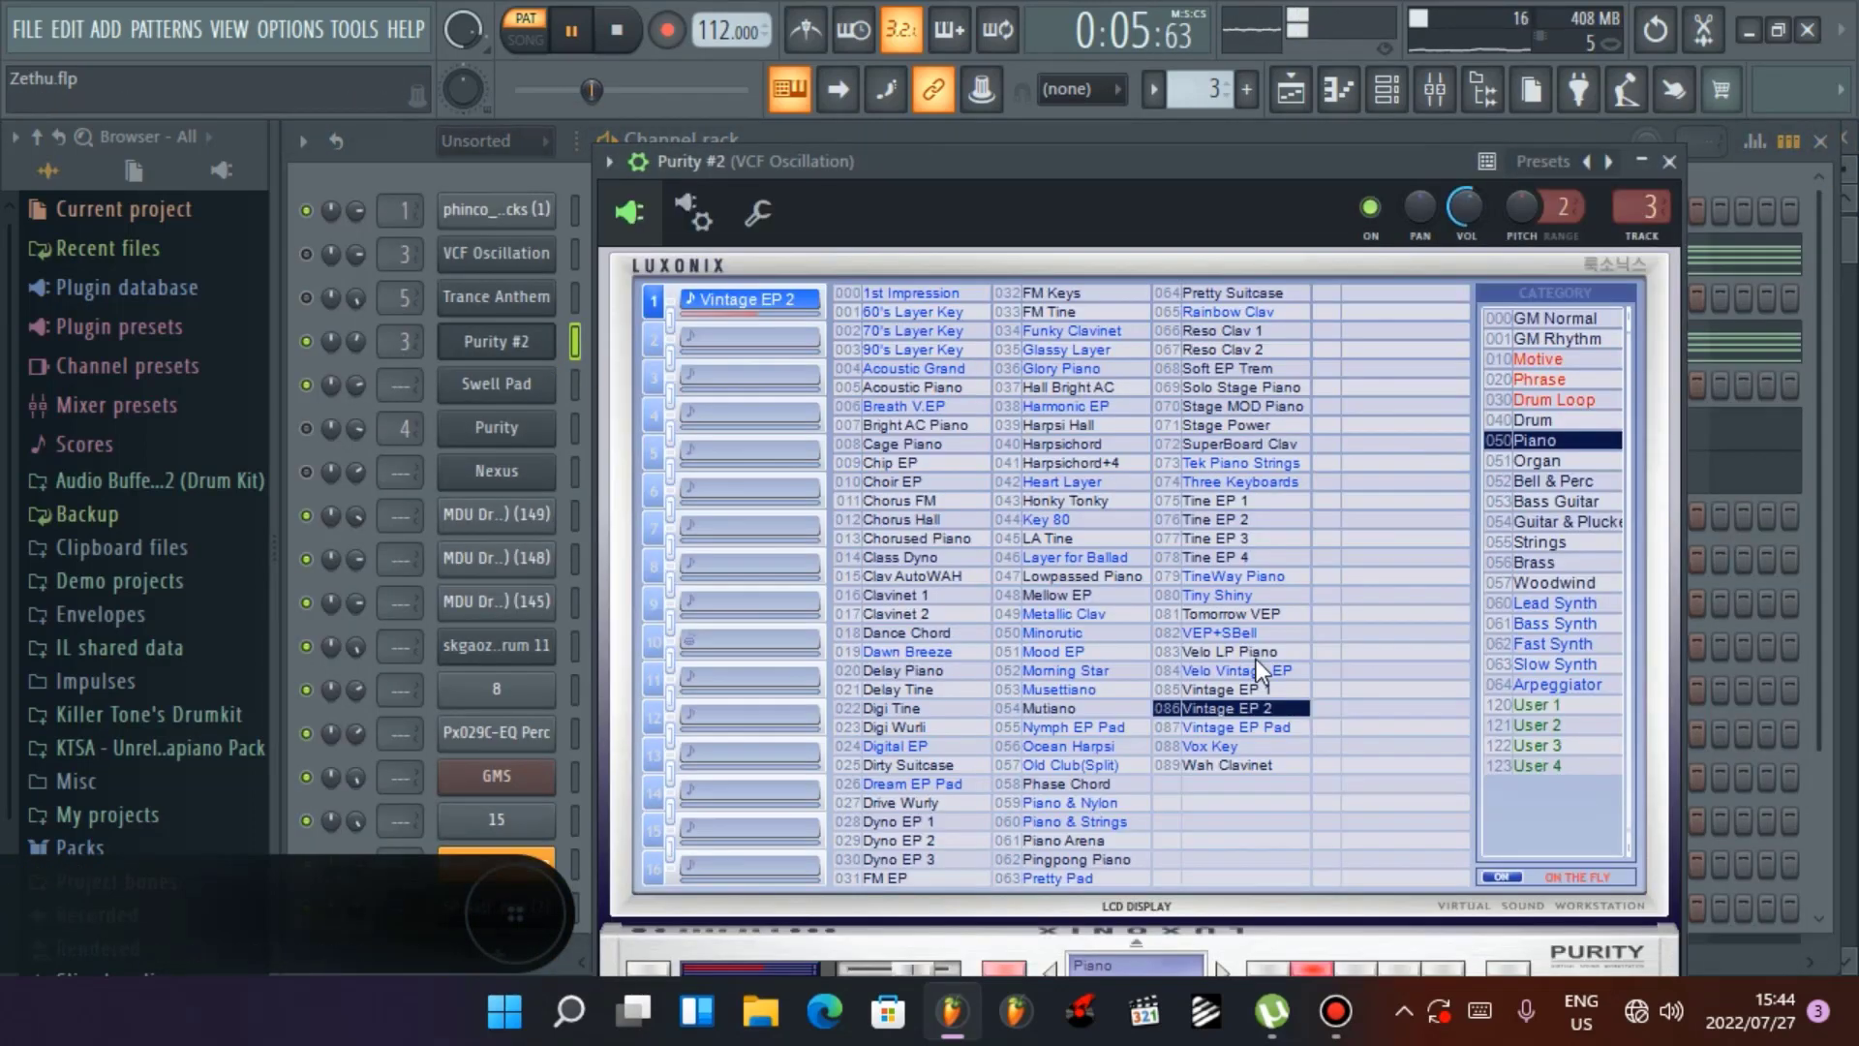
click(1669, 161)
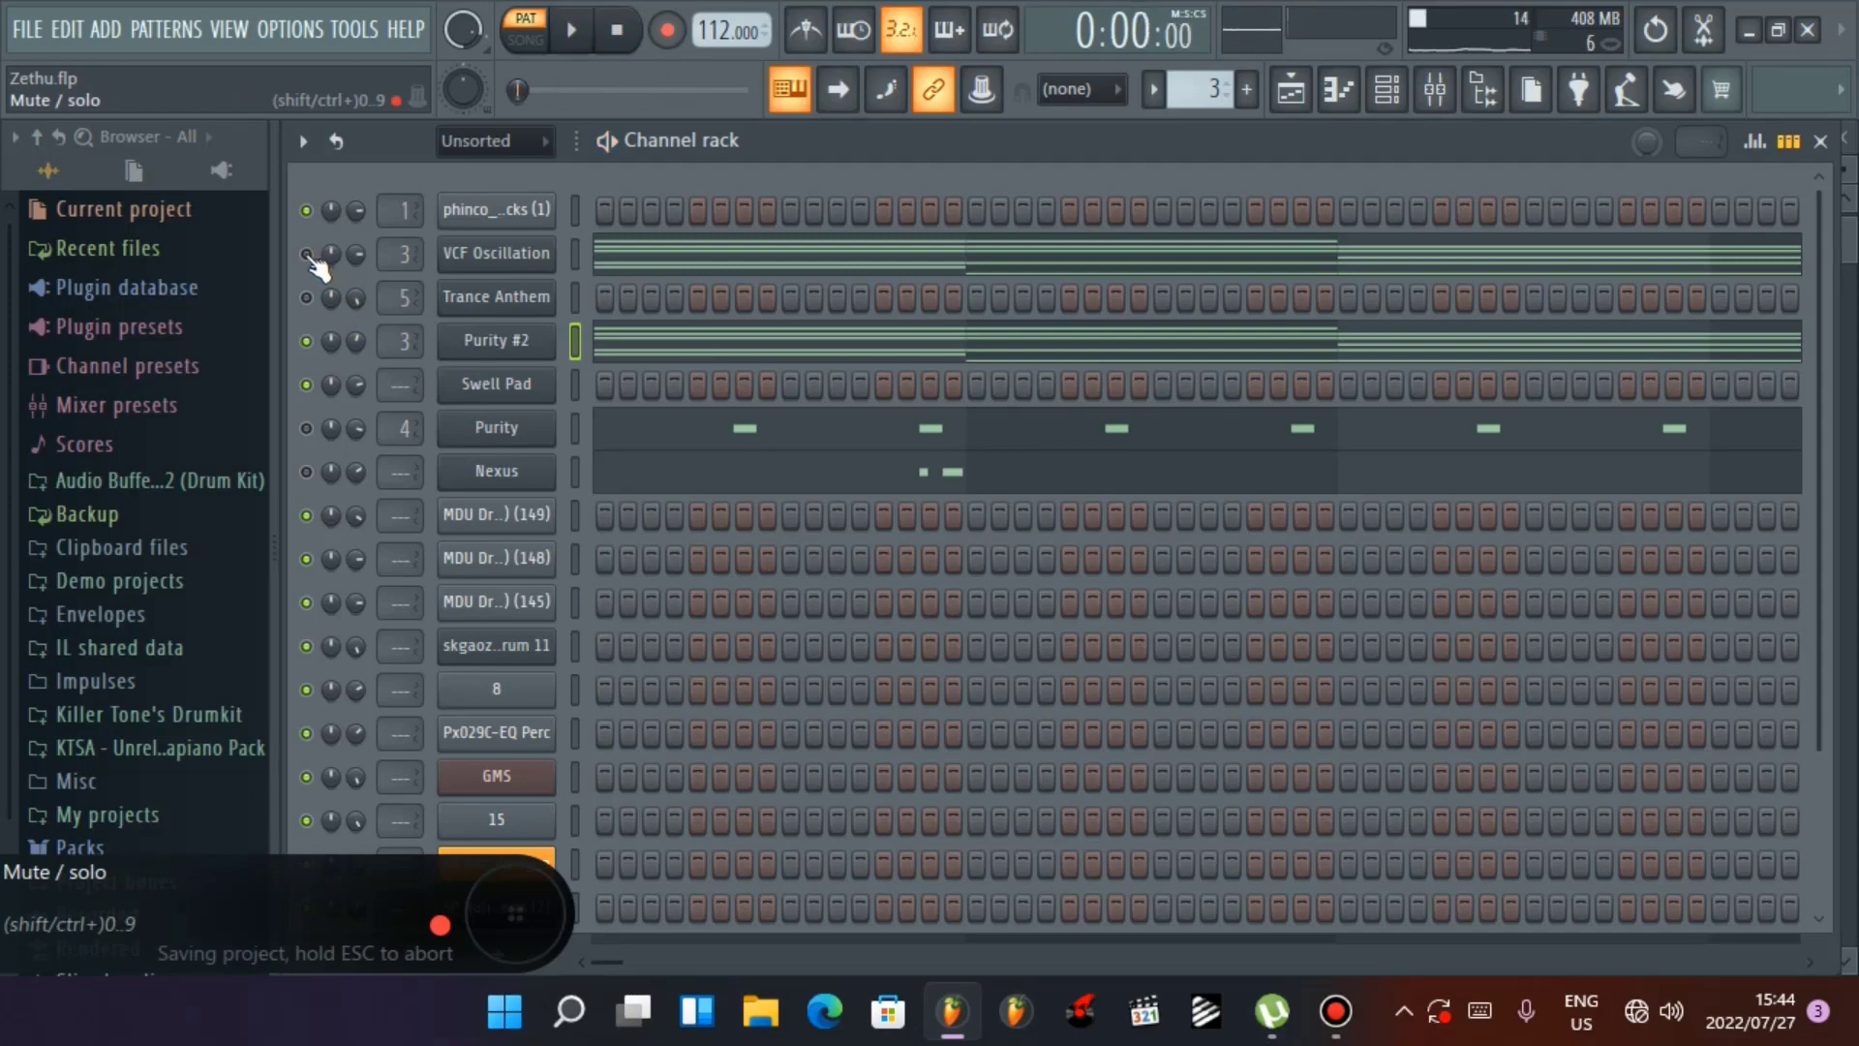
Unmute VCF Oscillation and play Pattern 3 from the start several times with it layered with Purity #2
click(571, 30)
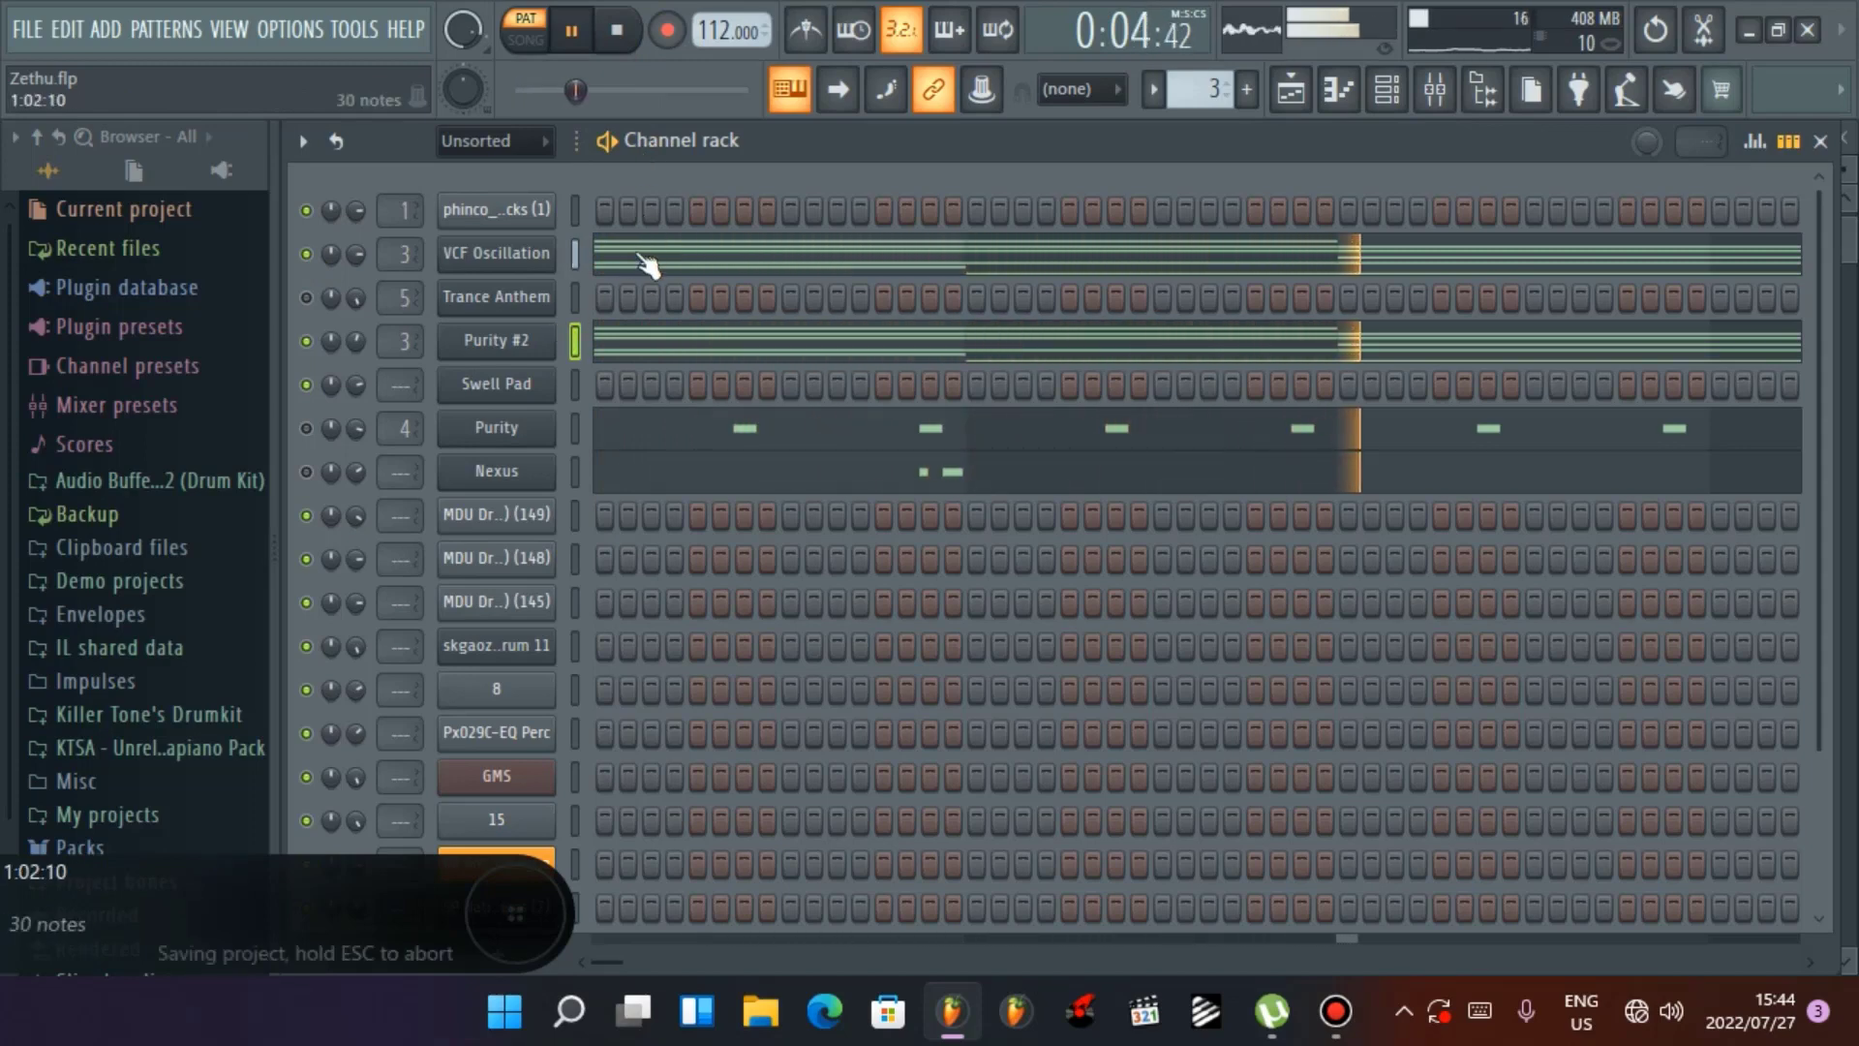
click(617, 30)
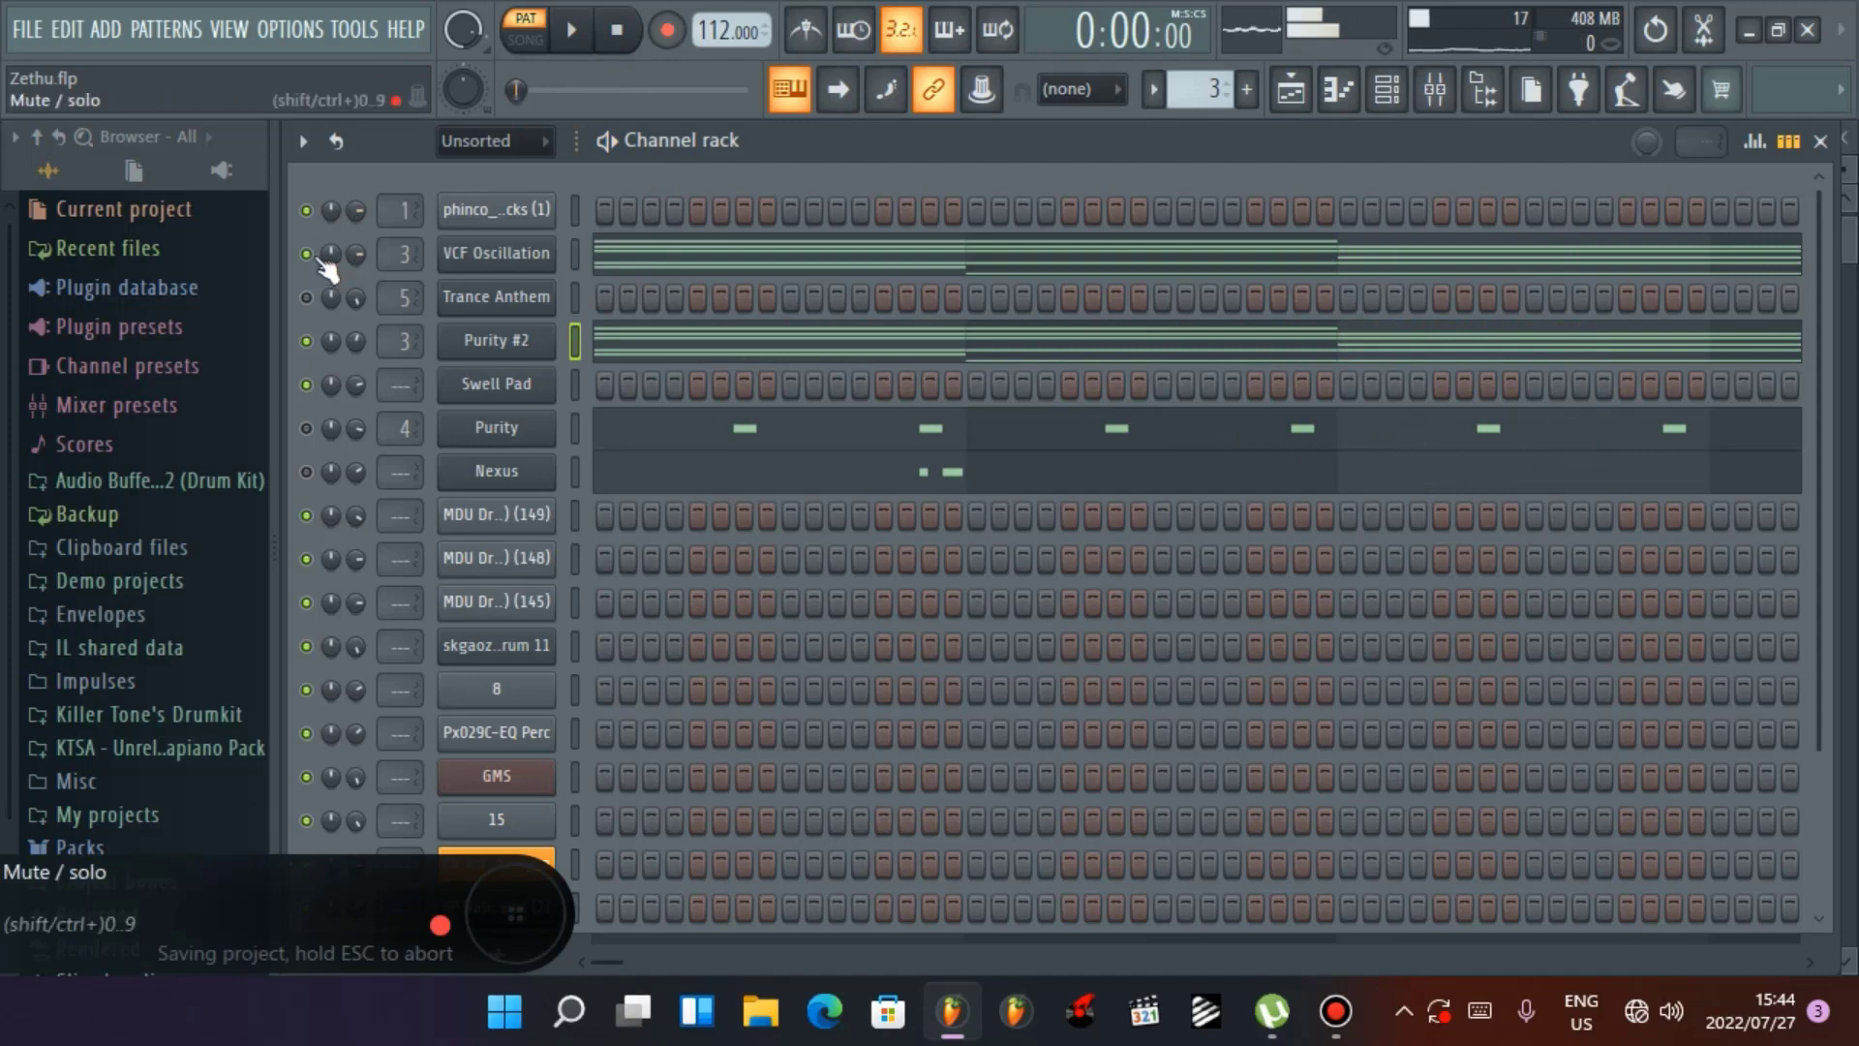
key(space)
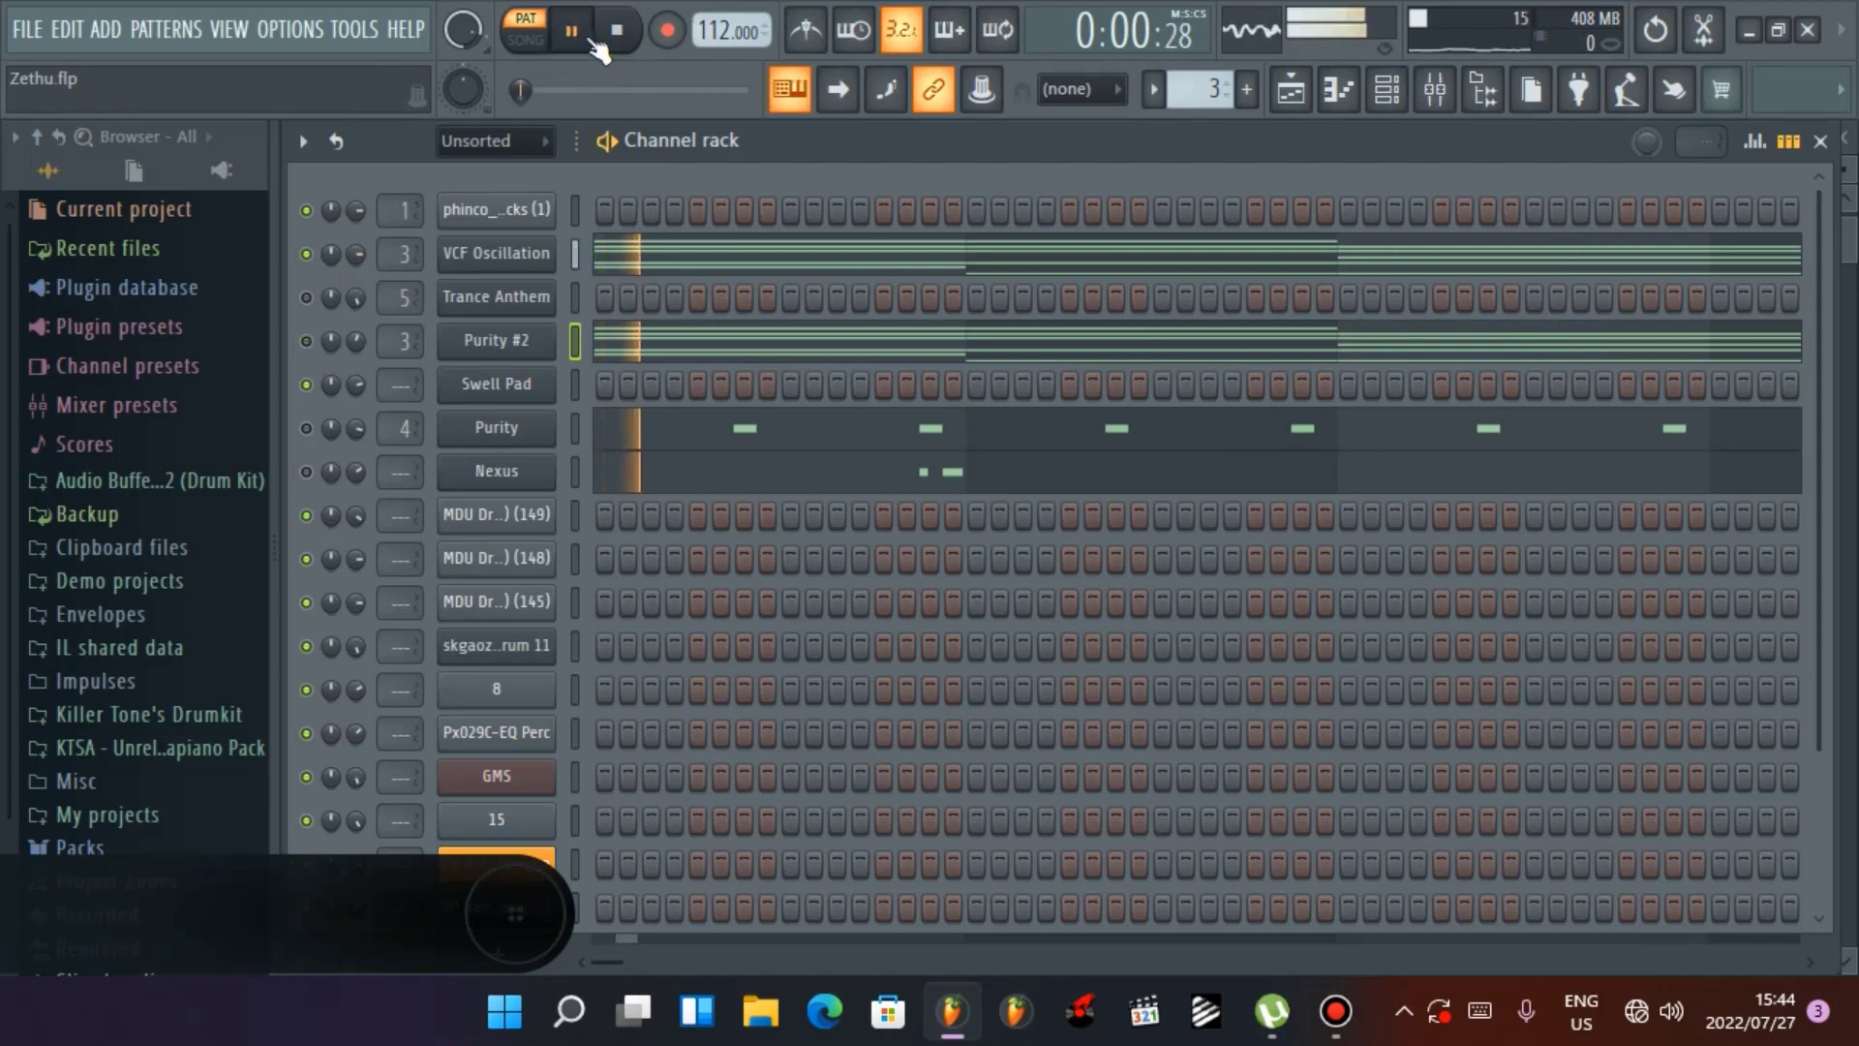
click(617, 30)
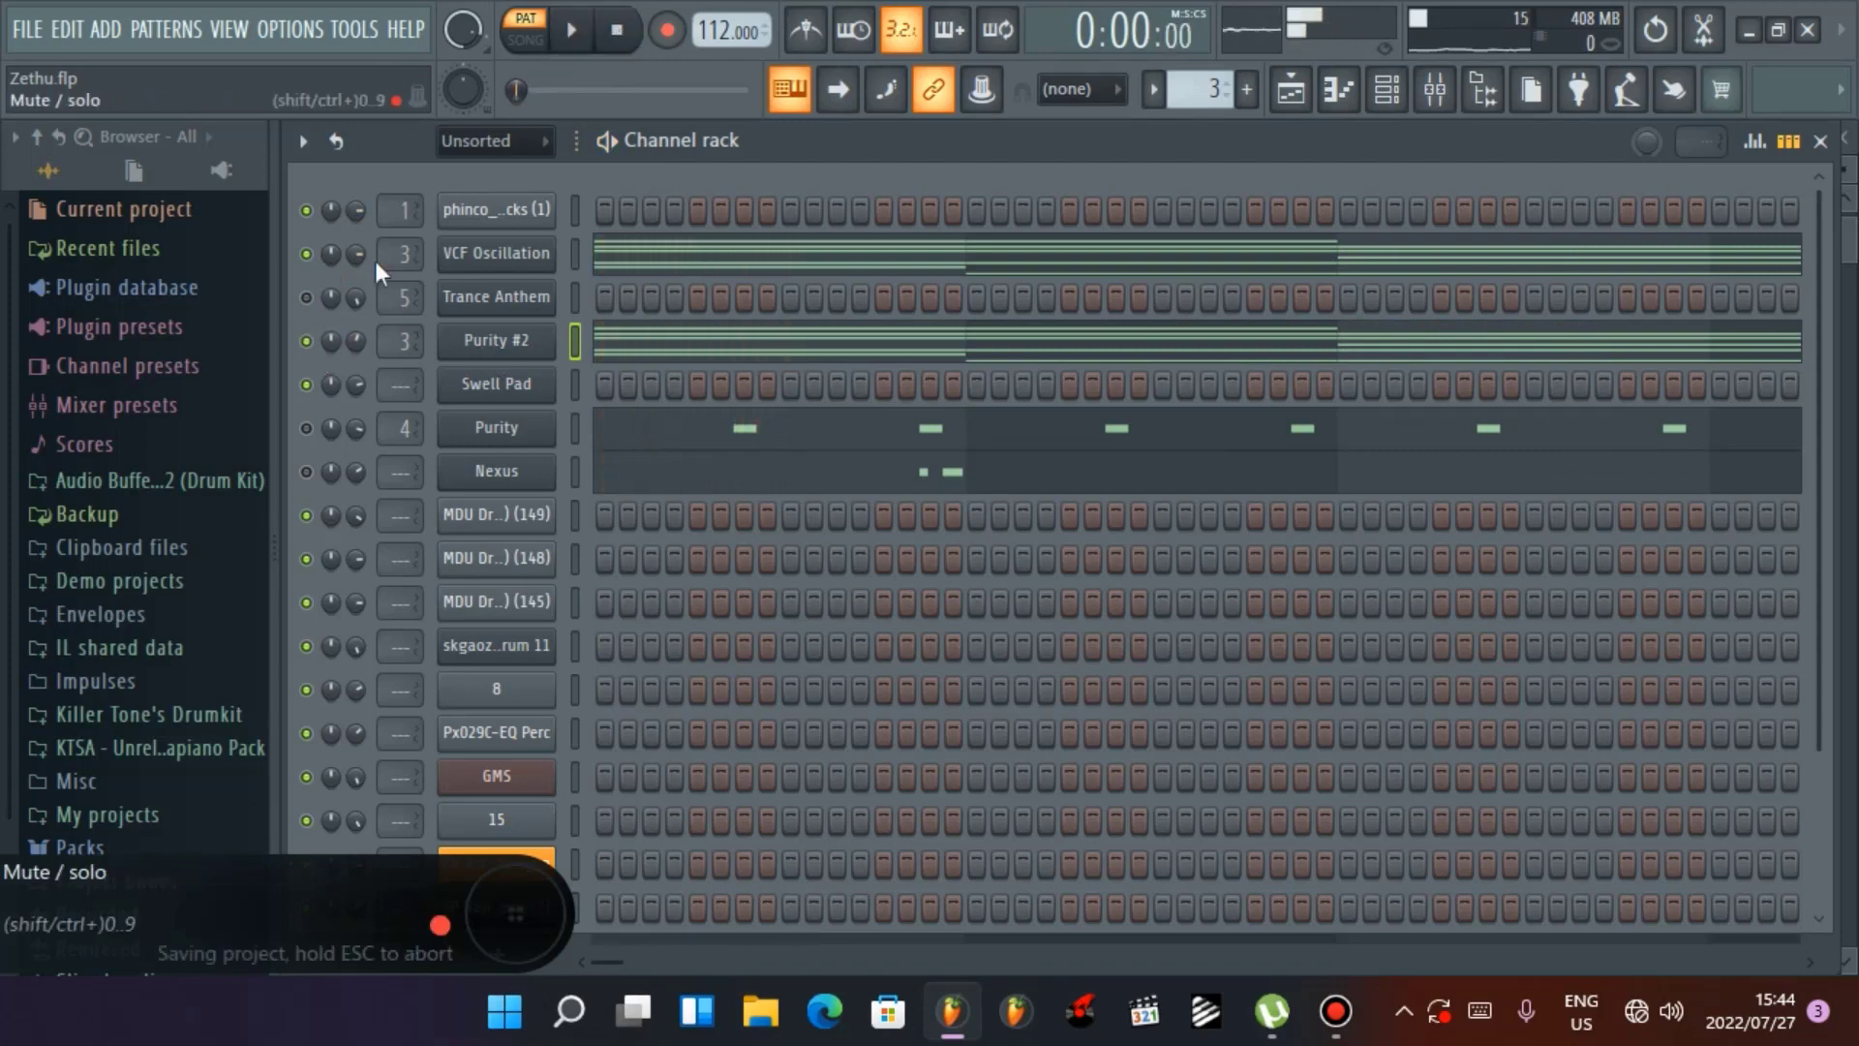
click(571, 30)
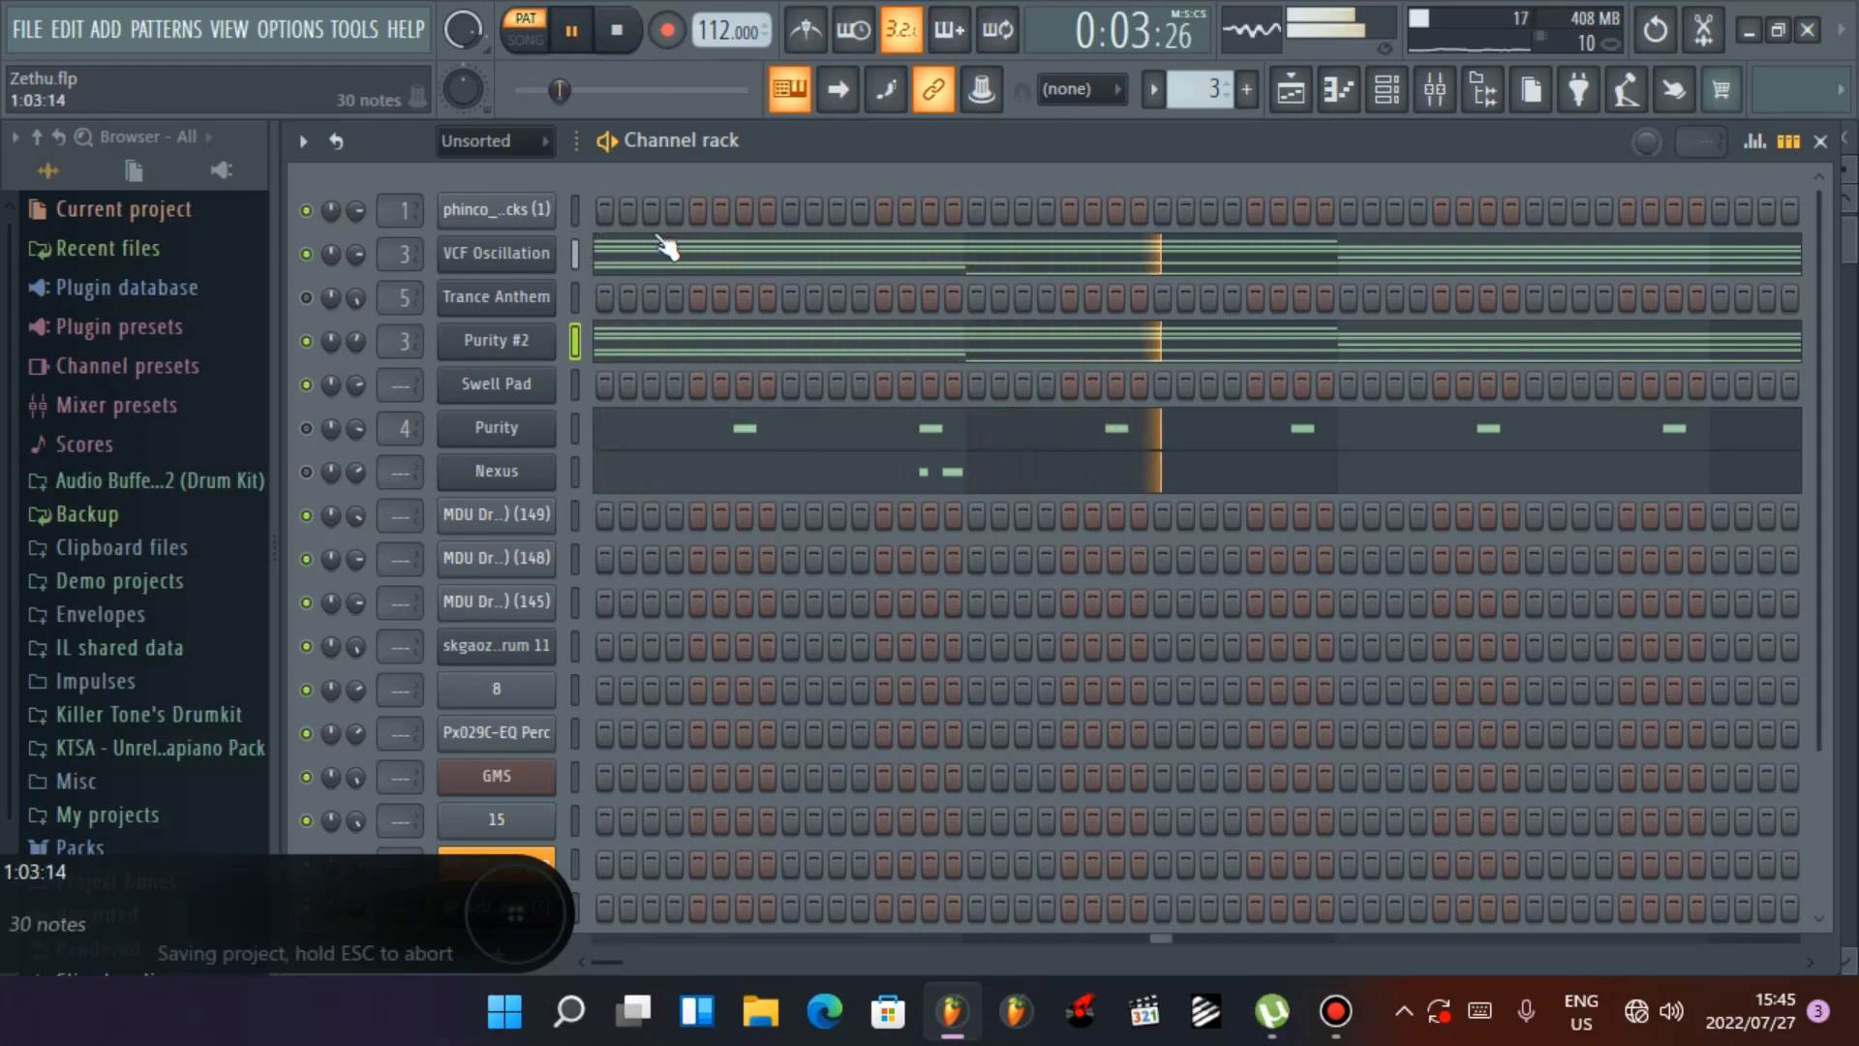
click(639, 29)
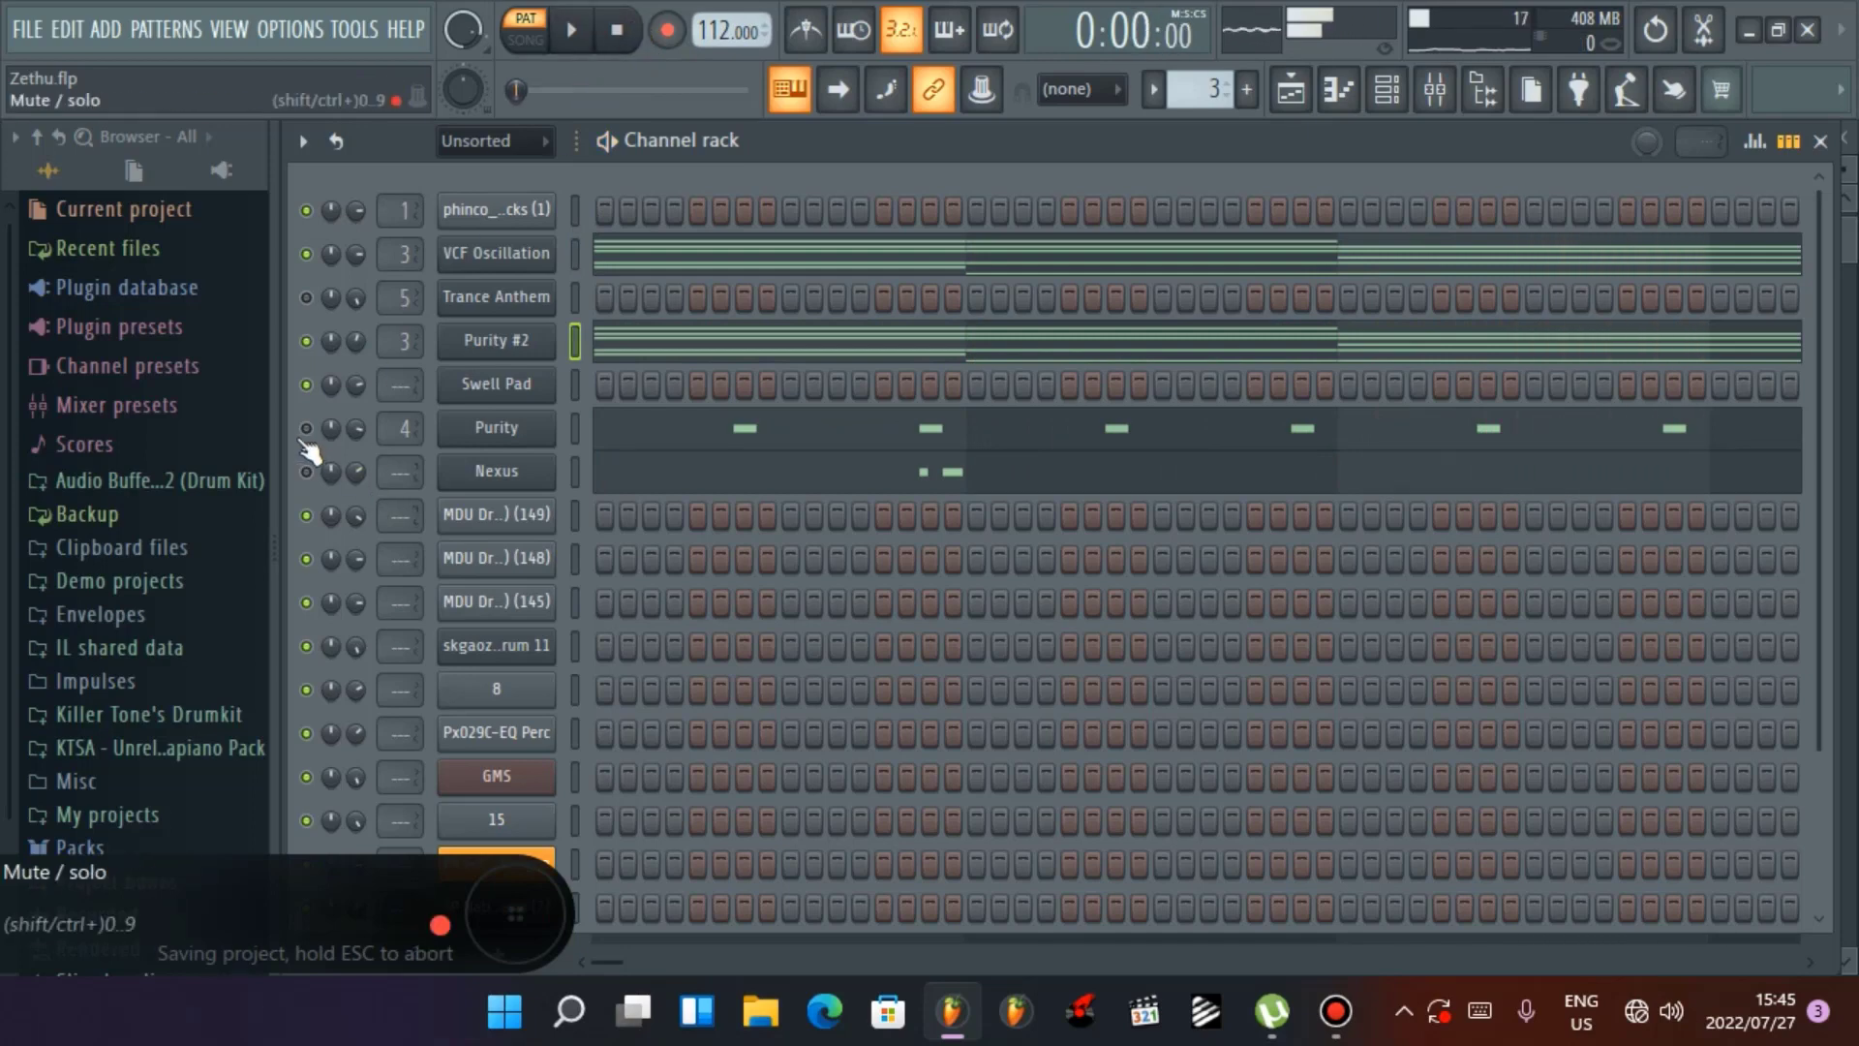
Unmute the Purity channel and view its plugin preset and piano roll notes
click(489, 431)
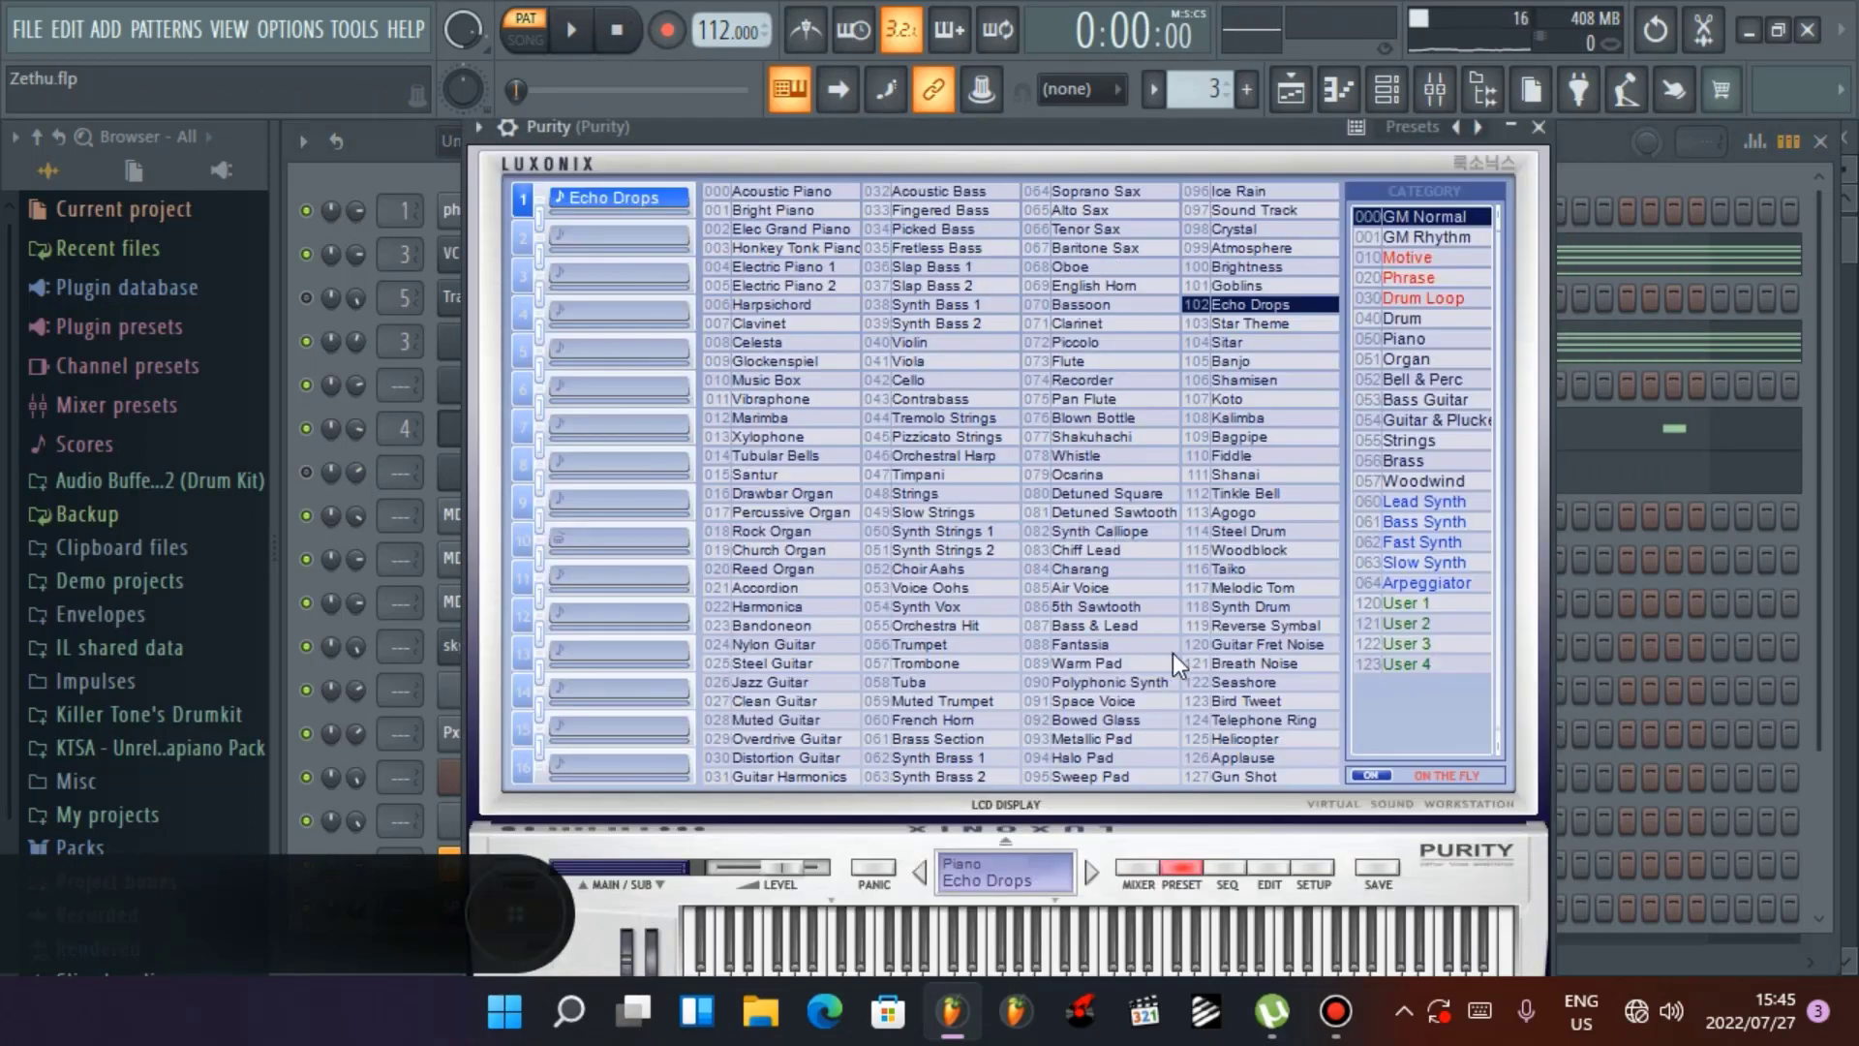
click(1537, 127)
click(883, 434)
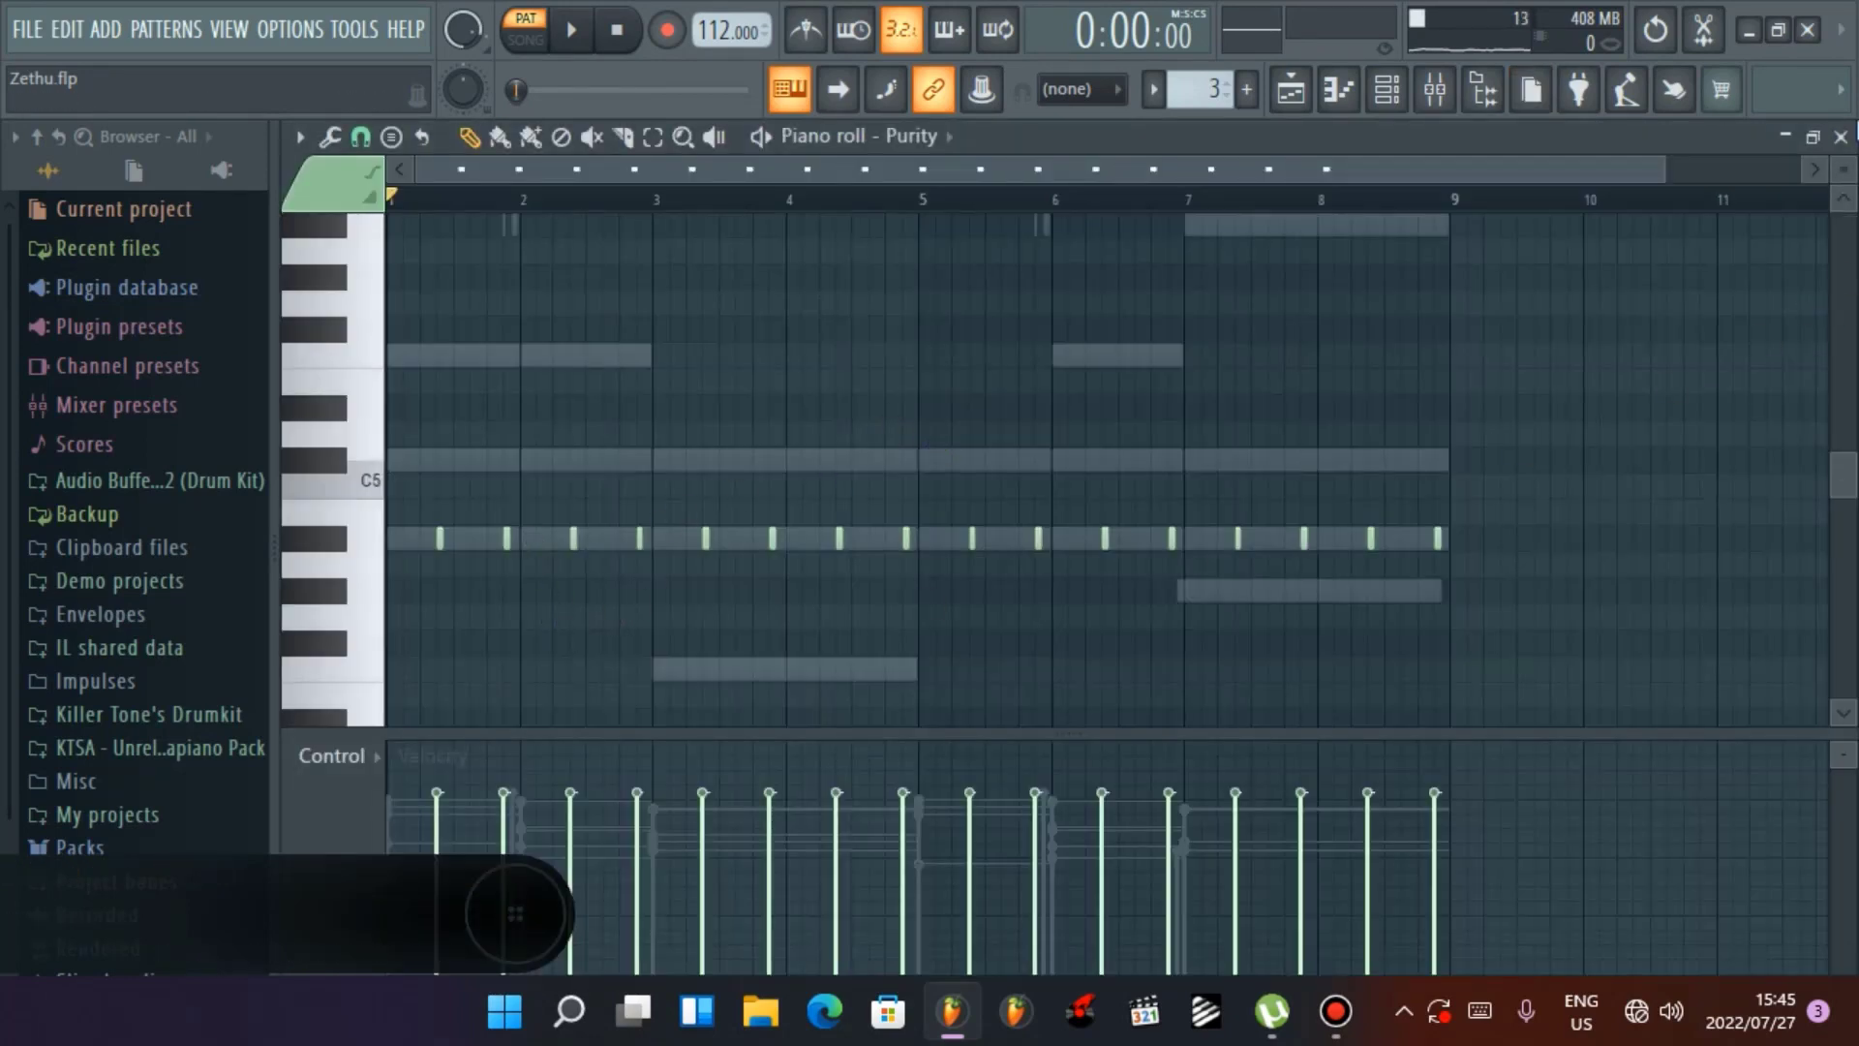
click(1841, 137)
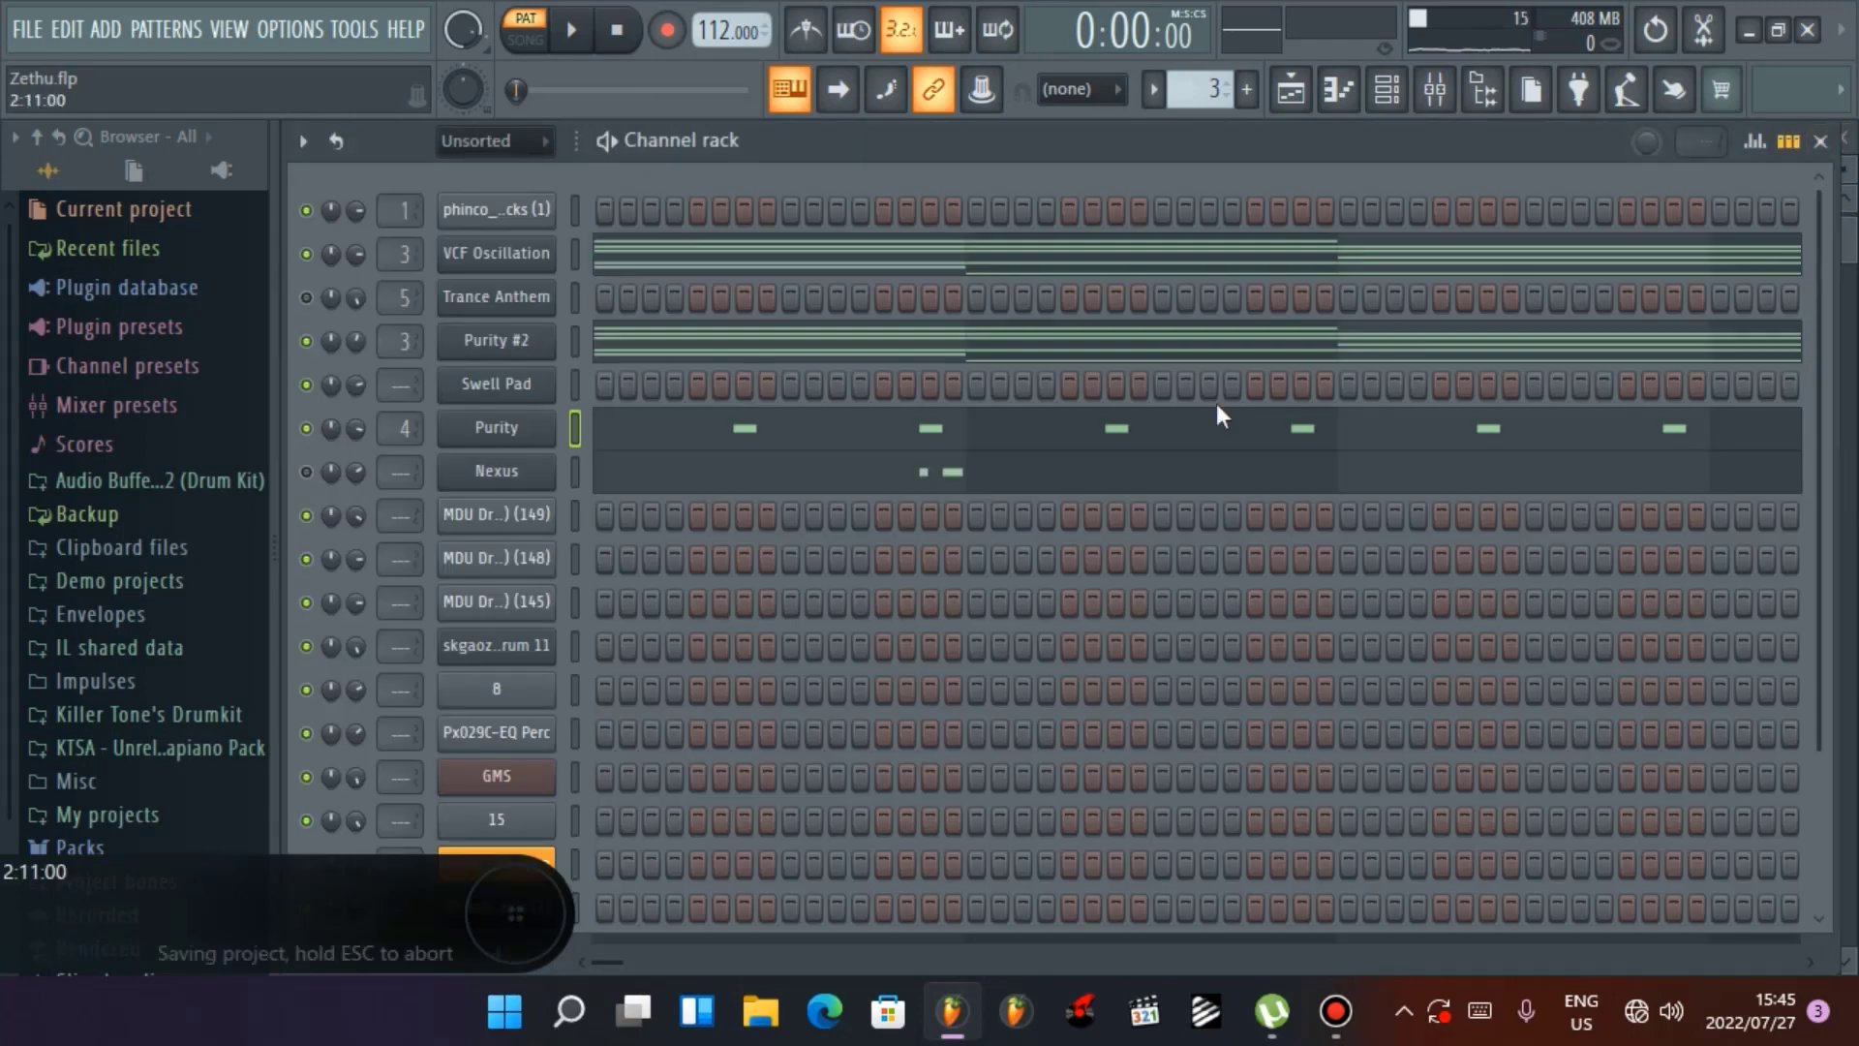
Play Pattern 3 with Purity added to the chords, stop playback and check Purity's piano roll notes again
click(572, 30)
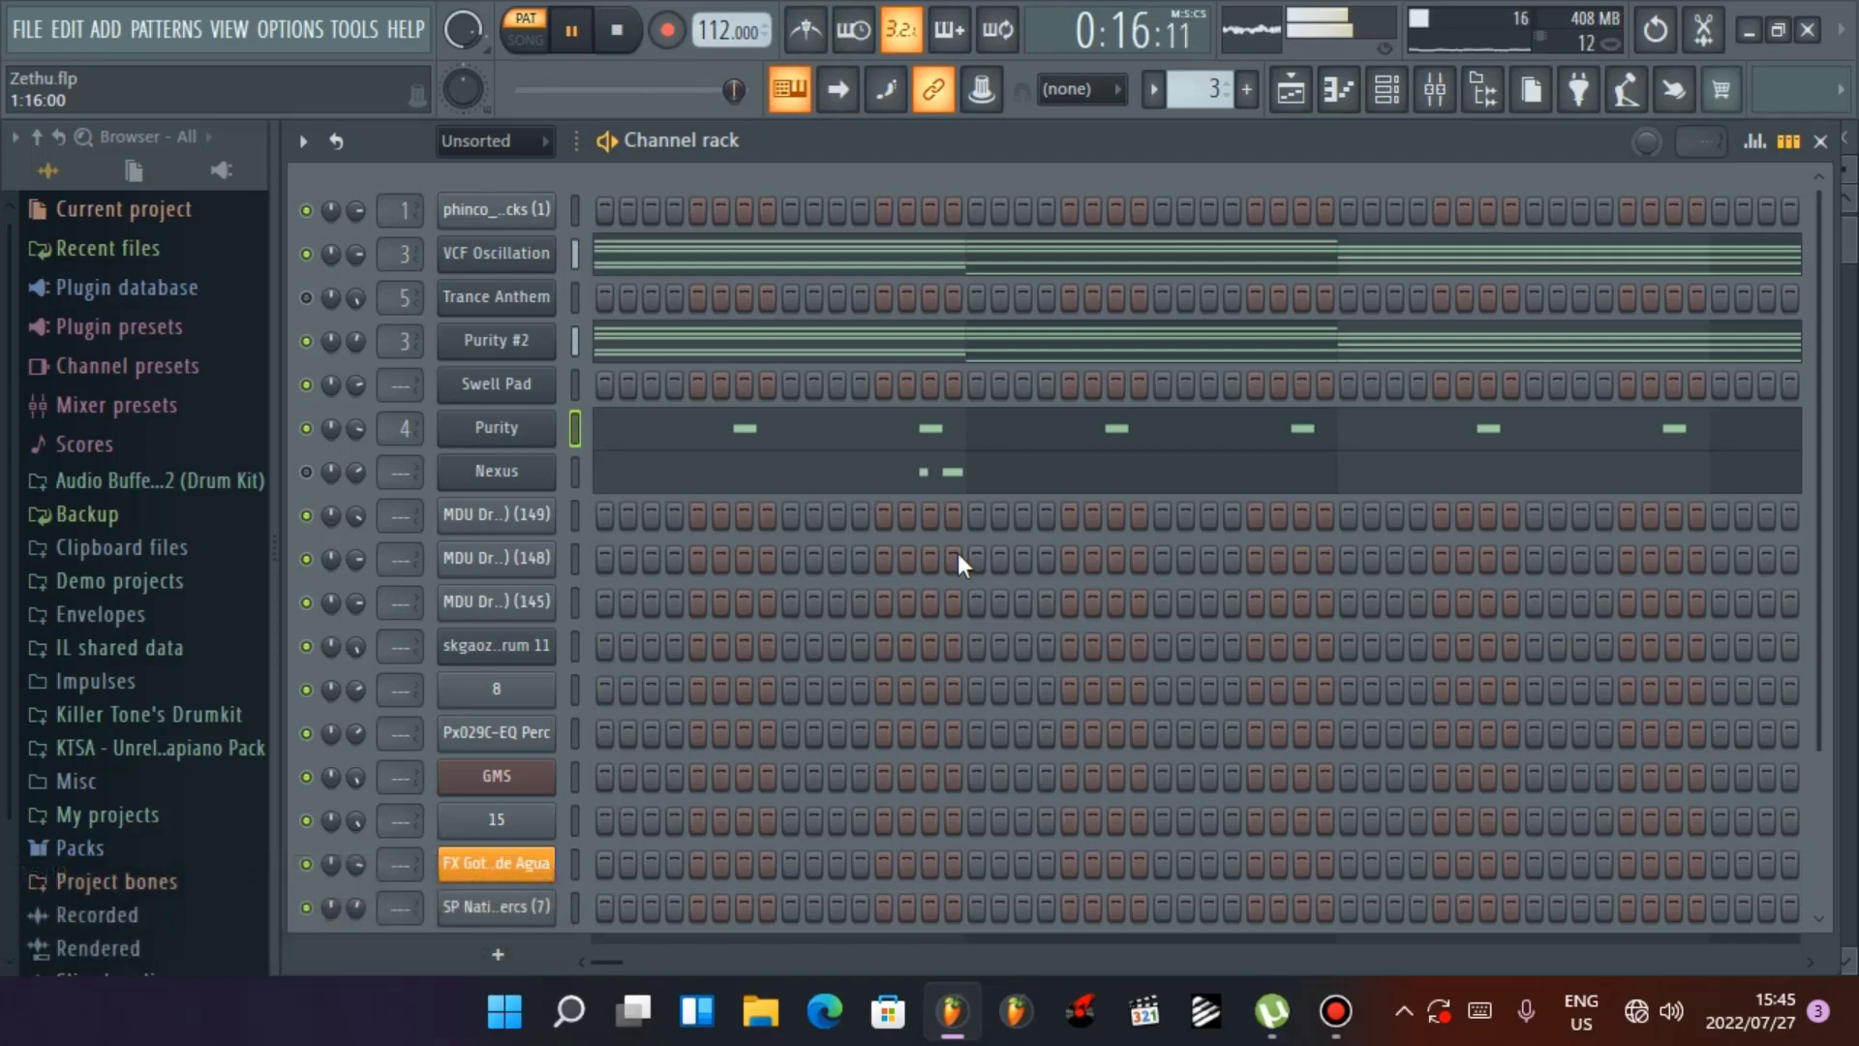
key(space)
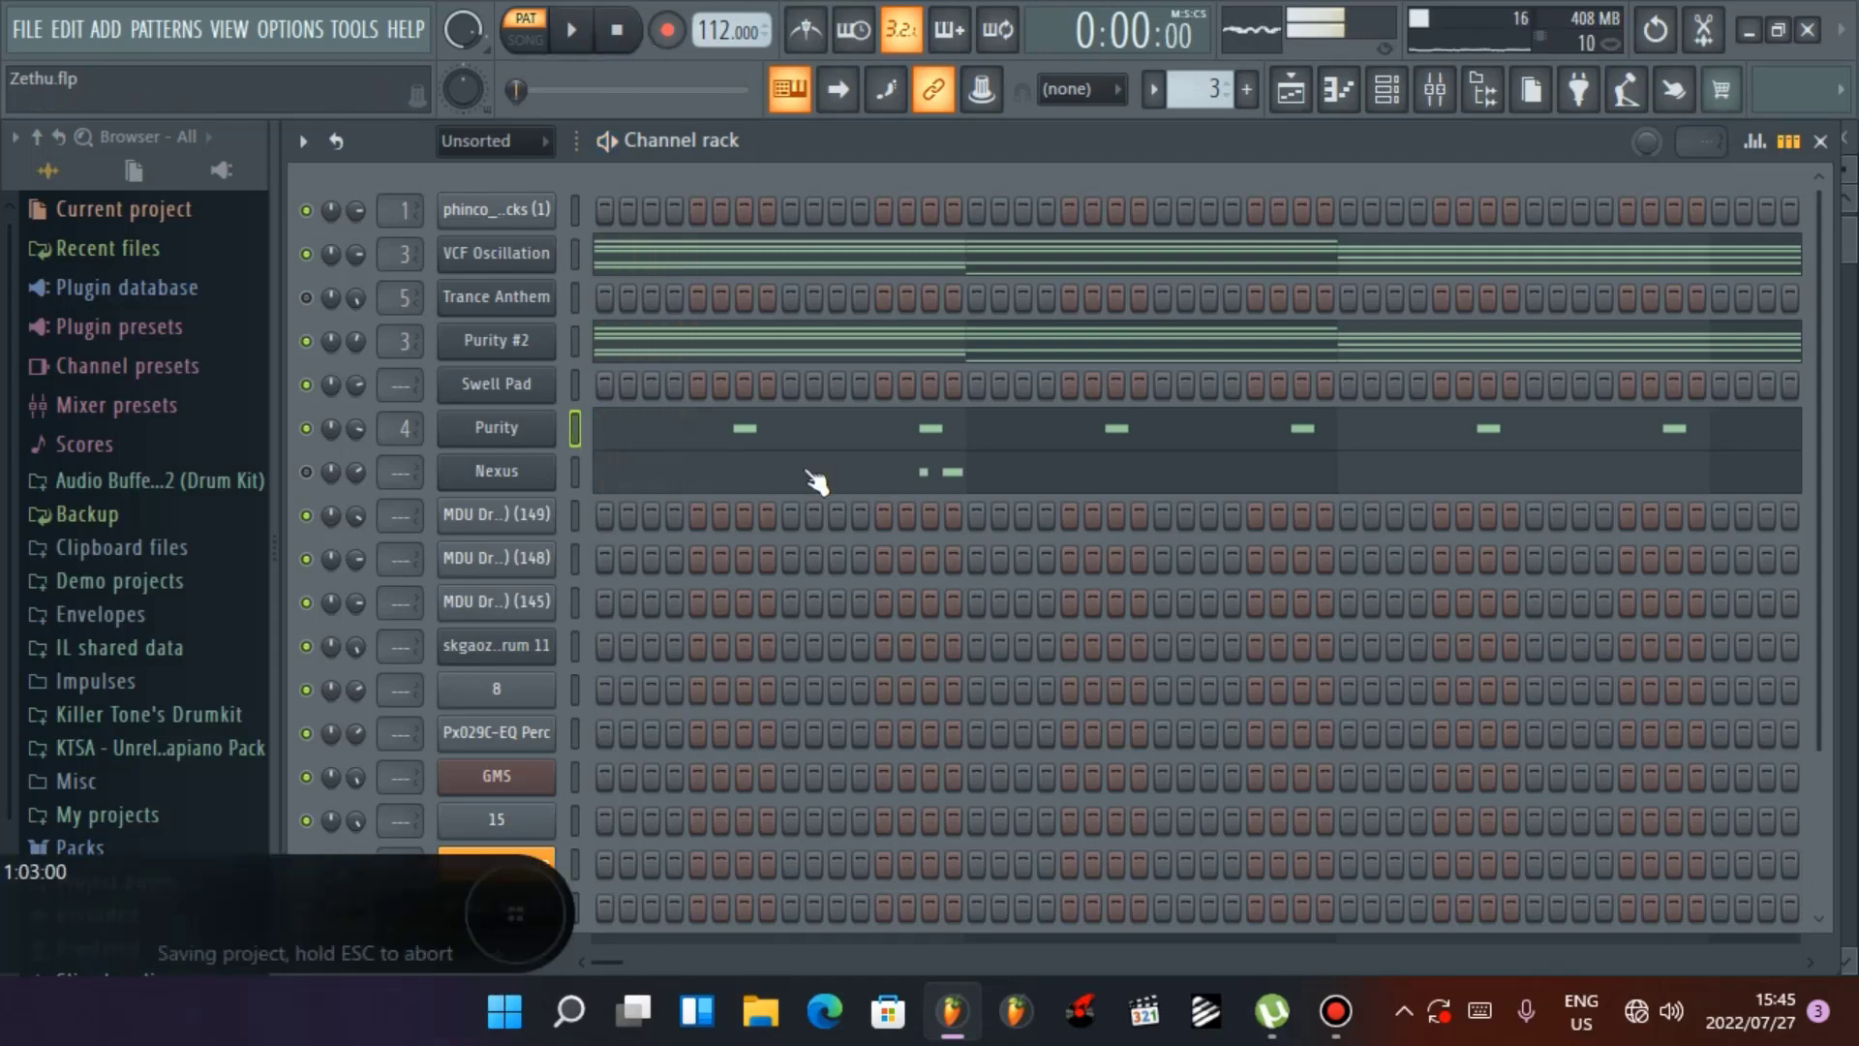
click(871, 436)
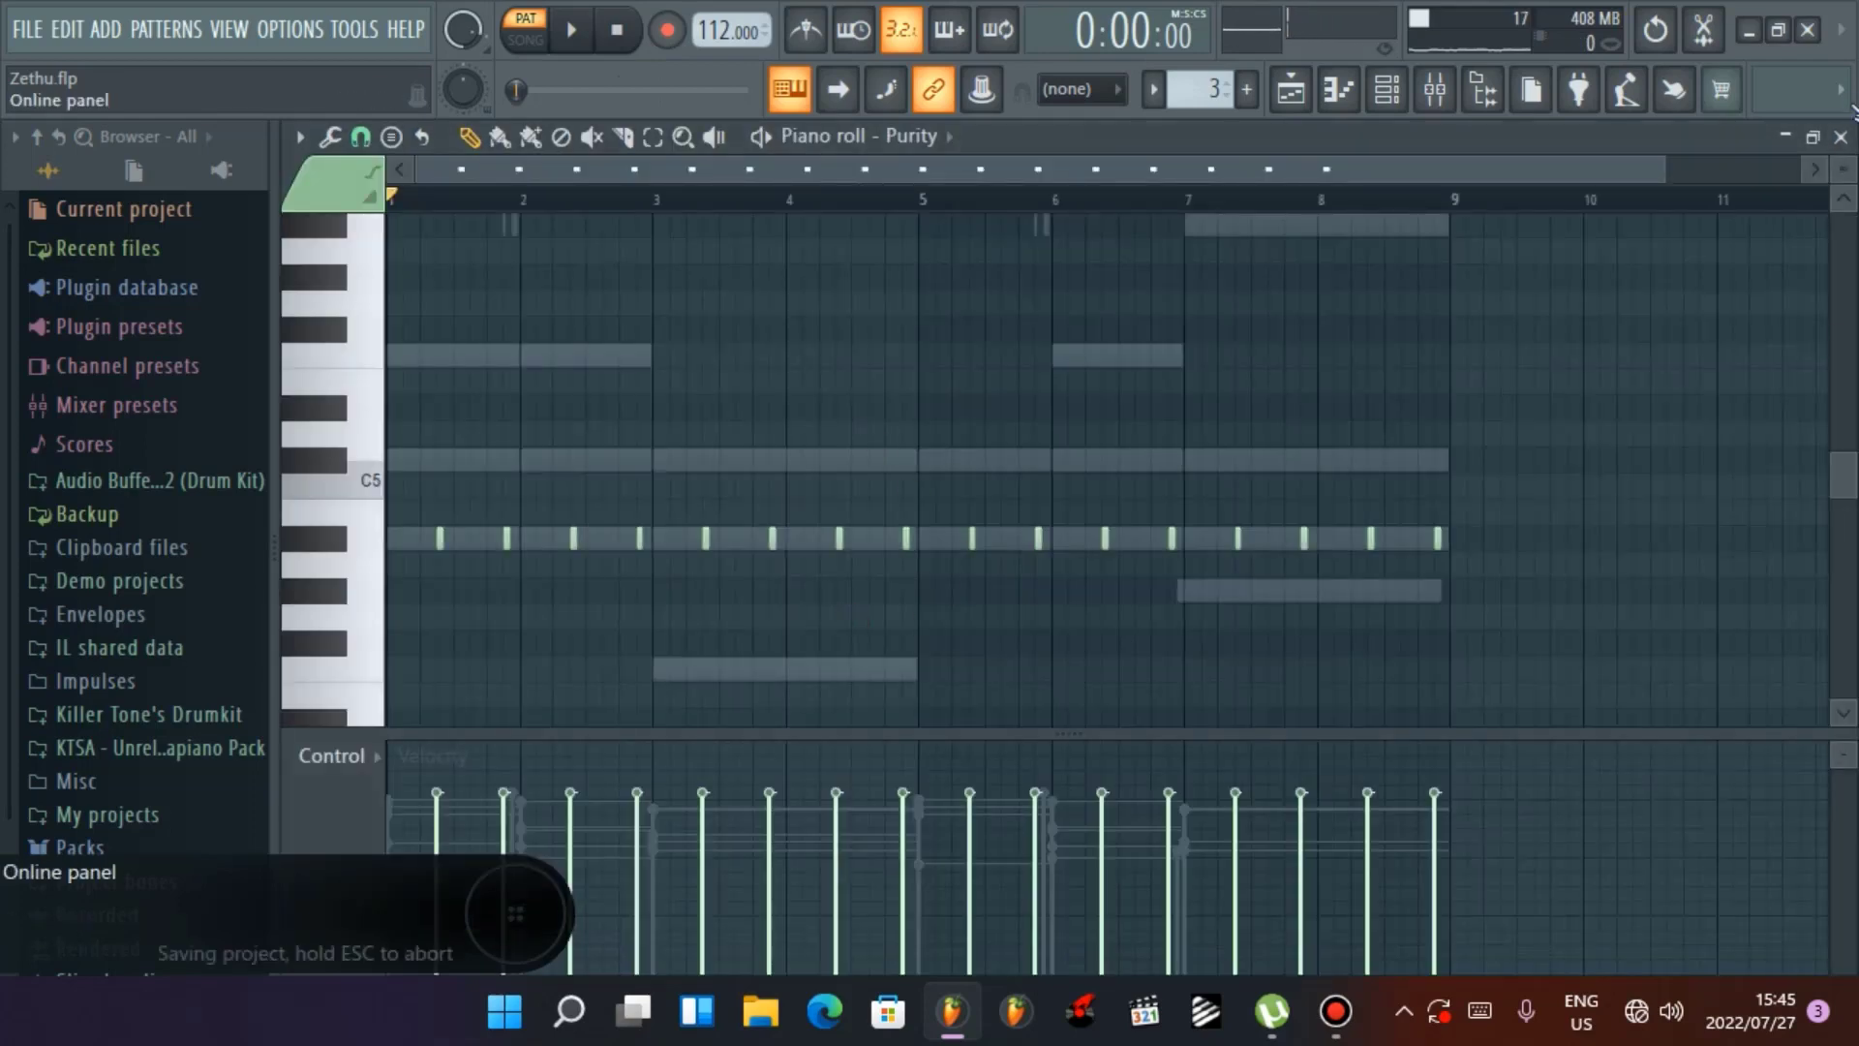
click(1840, 137)
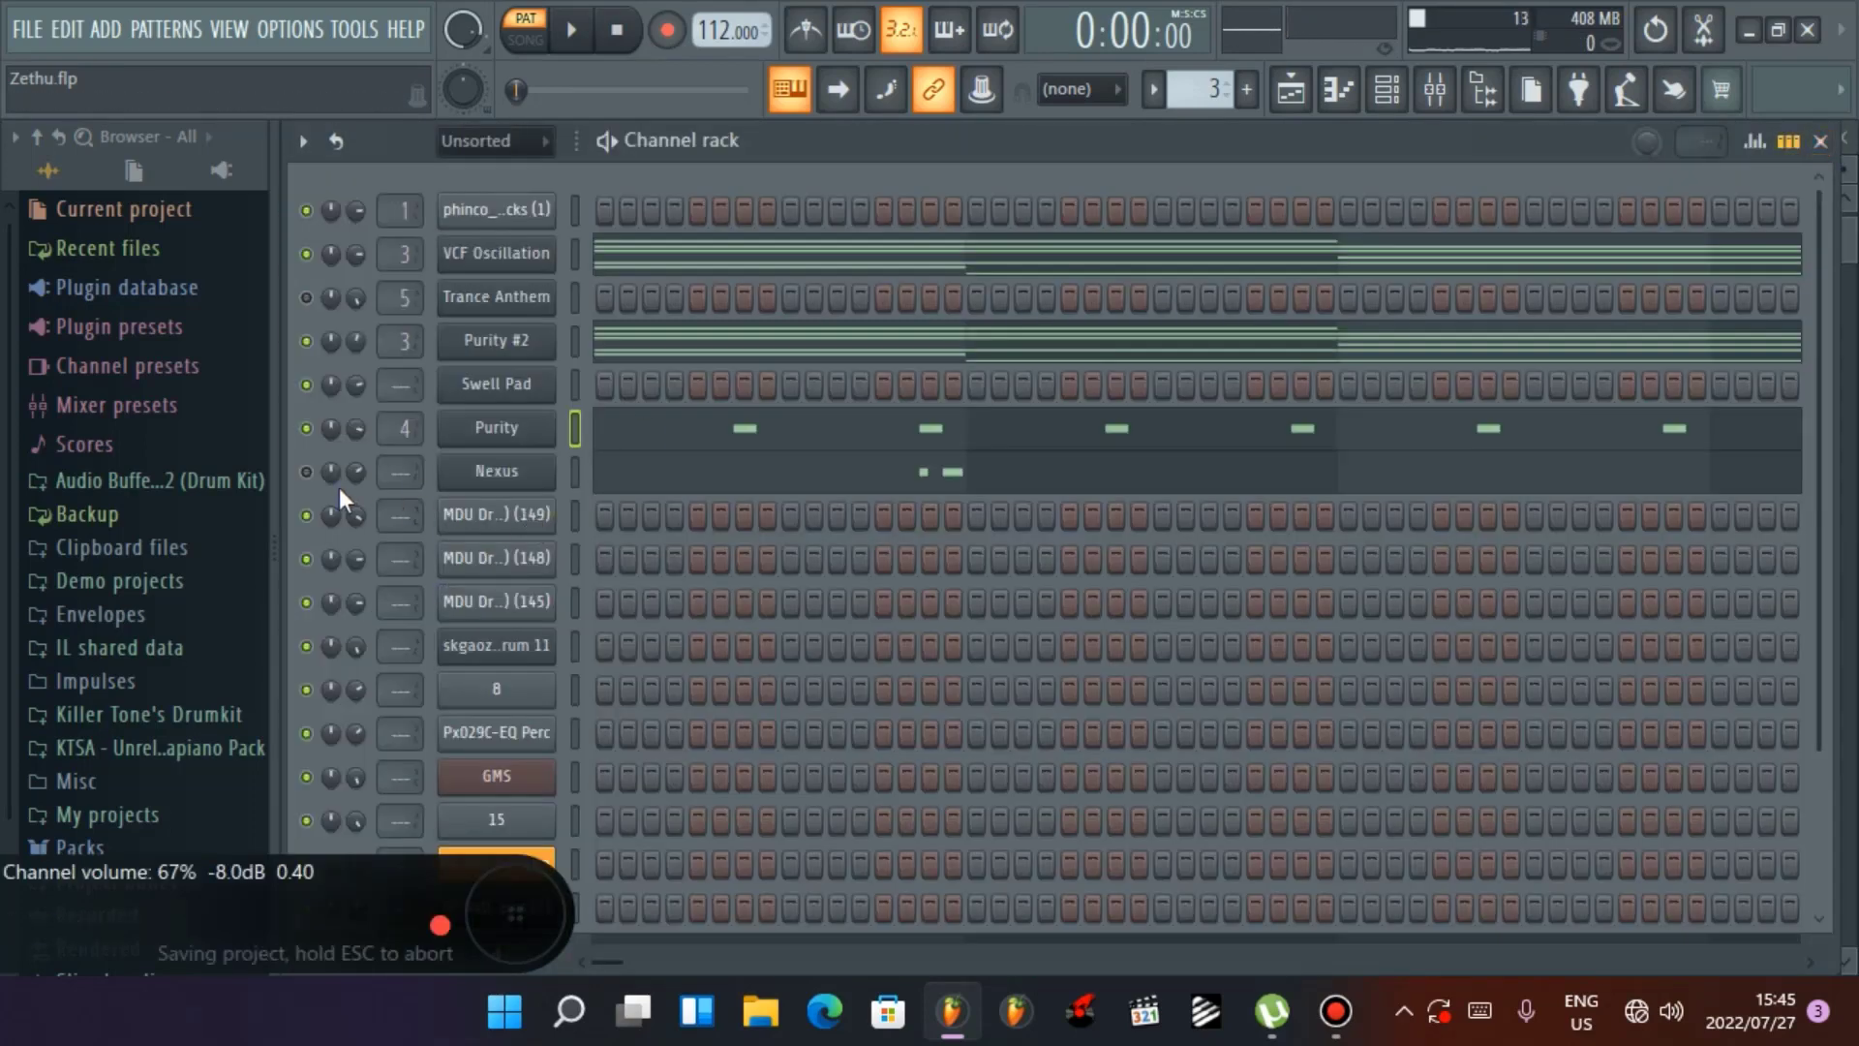
Unmute the Nexus channel, view its plugin preset and play Pattern 3 with the Nexus notes shown in the piano roll
click(495, 471)
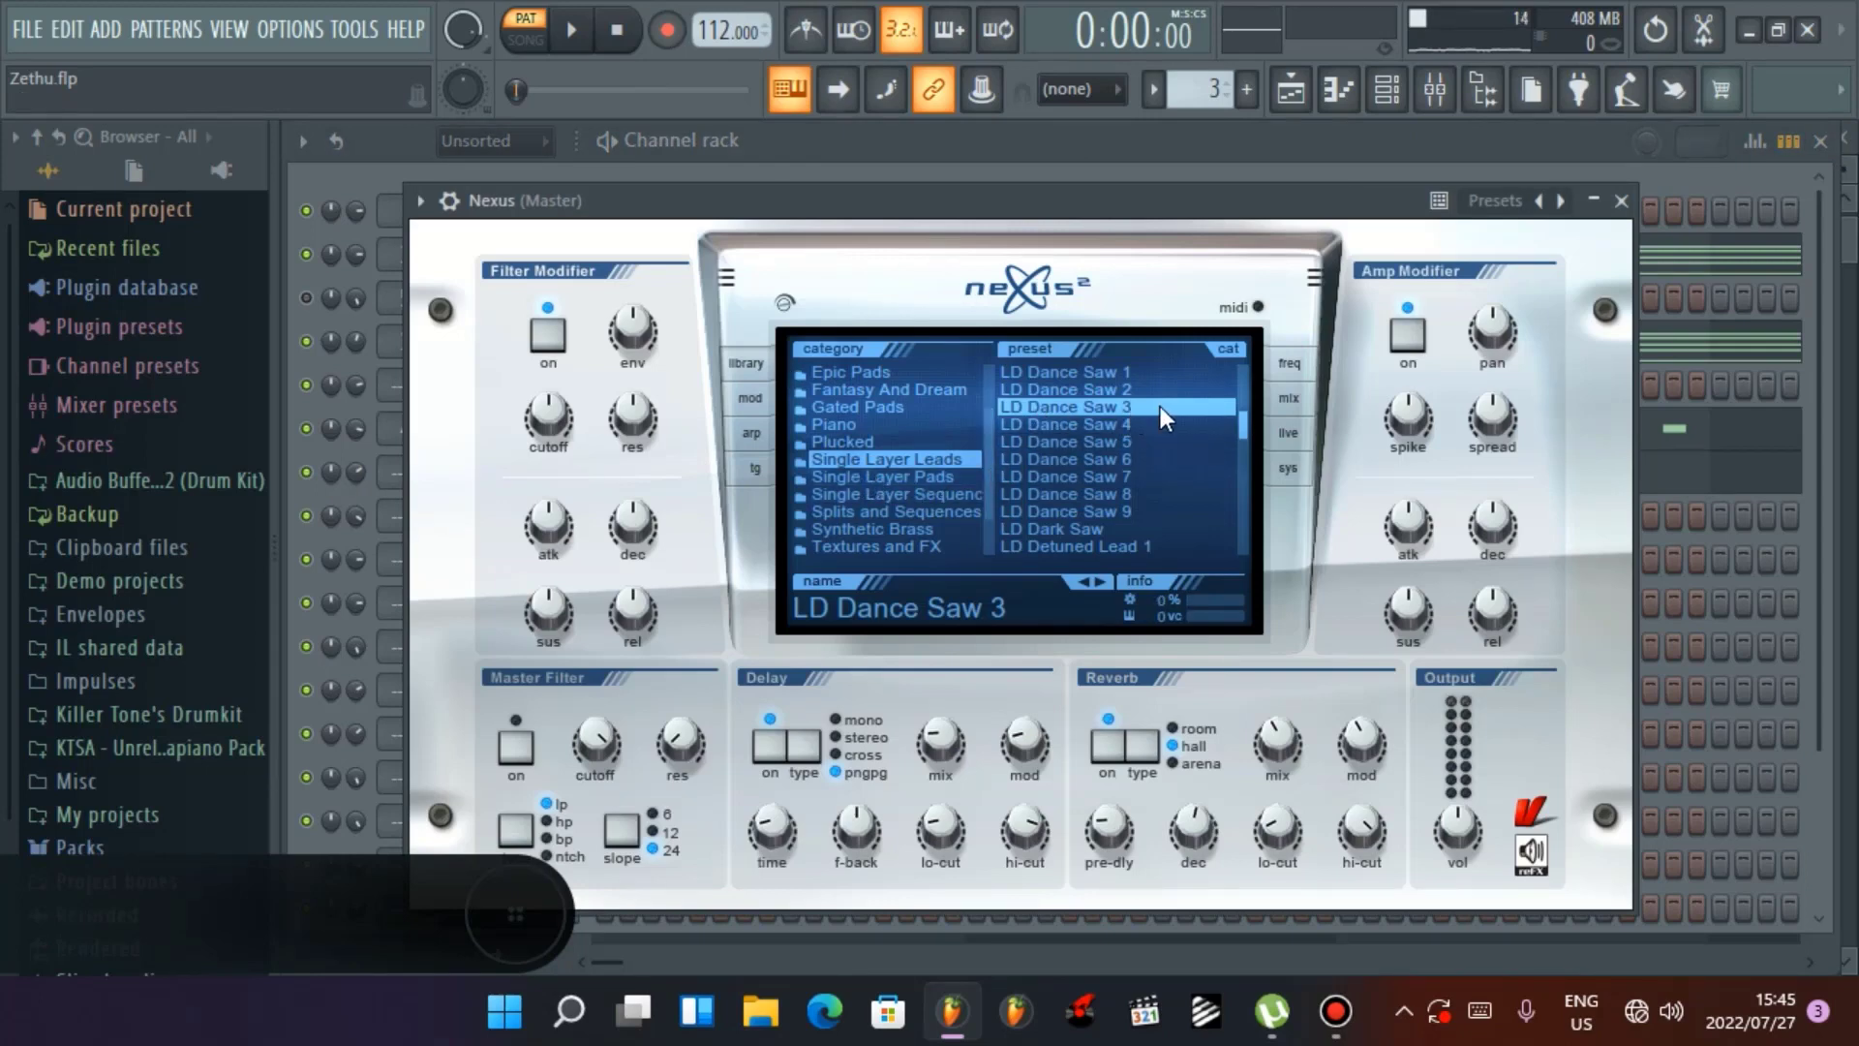
click(1622, 200)
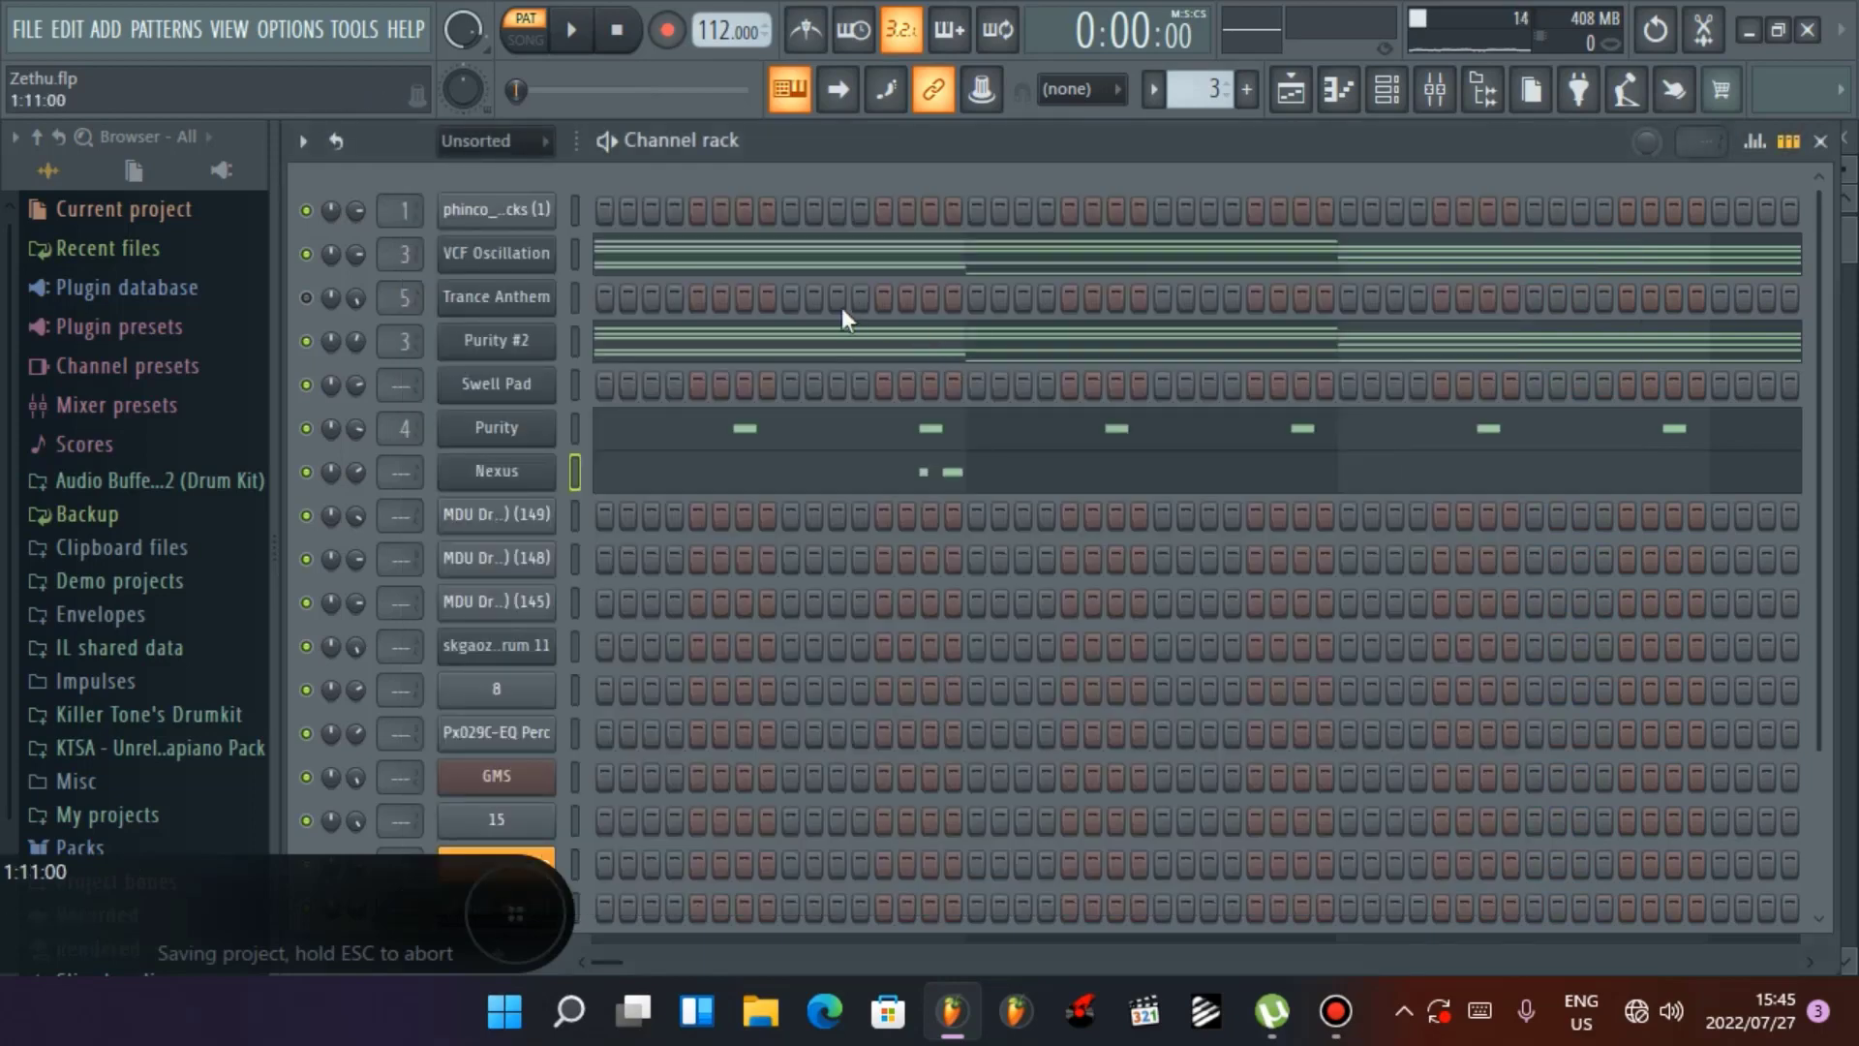
click(571, 30)
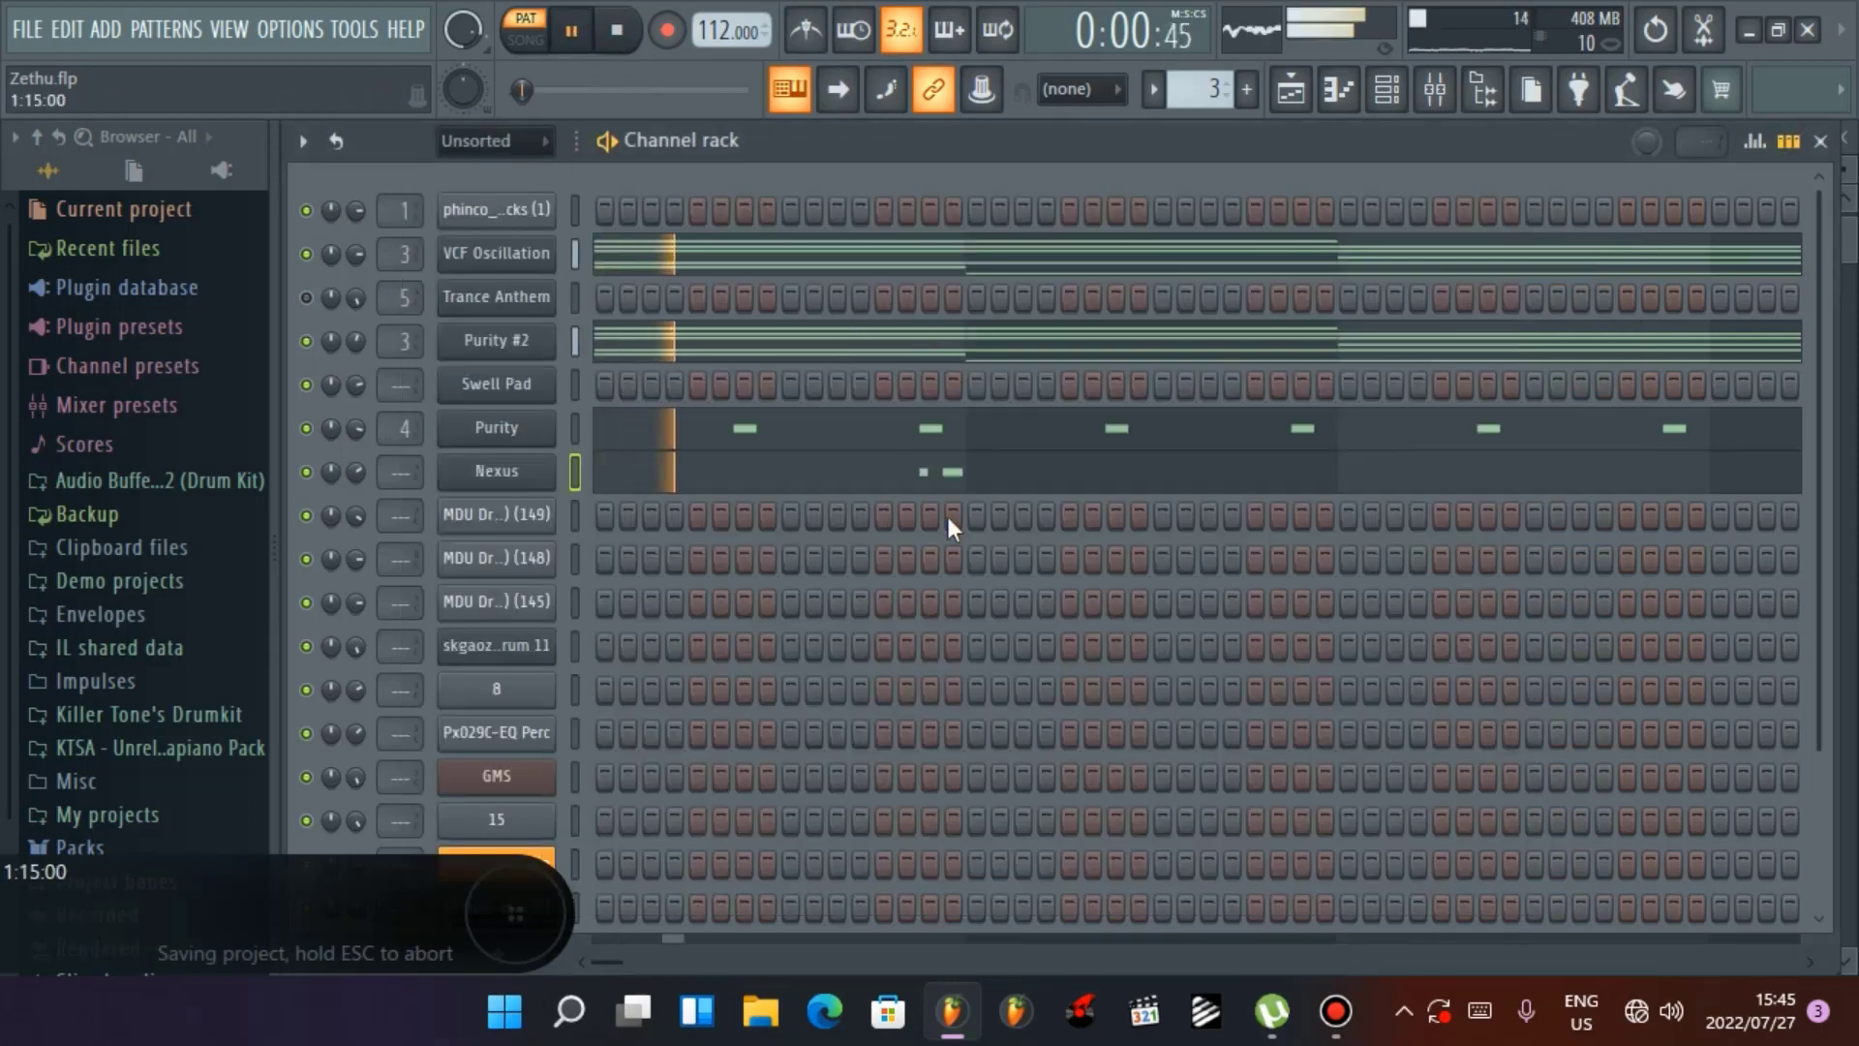
click(968, 471)
scroll(800, 518, up, 5)
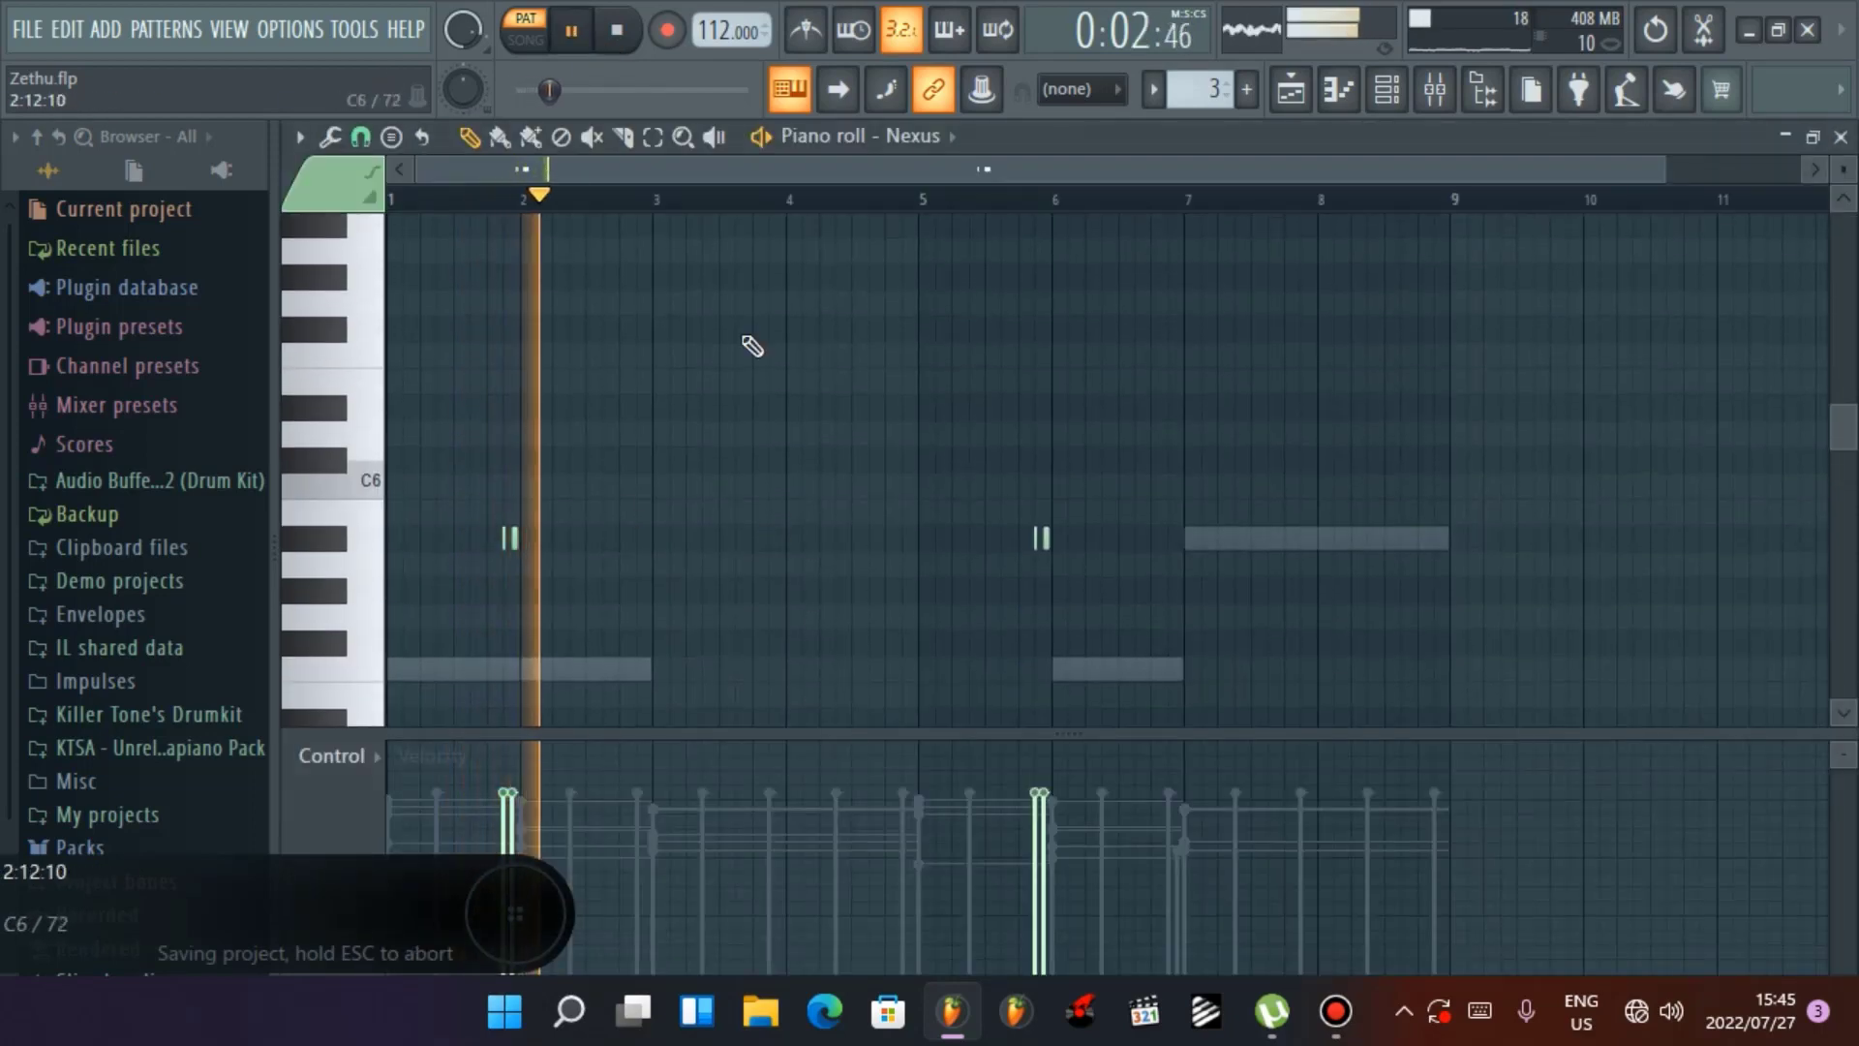
Follow the Nexus notes close up in the piano roll through bar 6 during Pattern 3 playback, and stop playback
ctrl+scroll(1125, 221, up, 2)
scroll(1124, 221, up, 2)
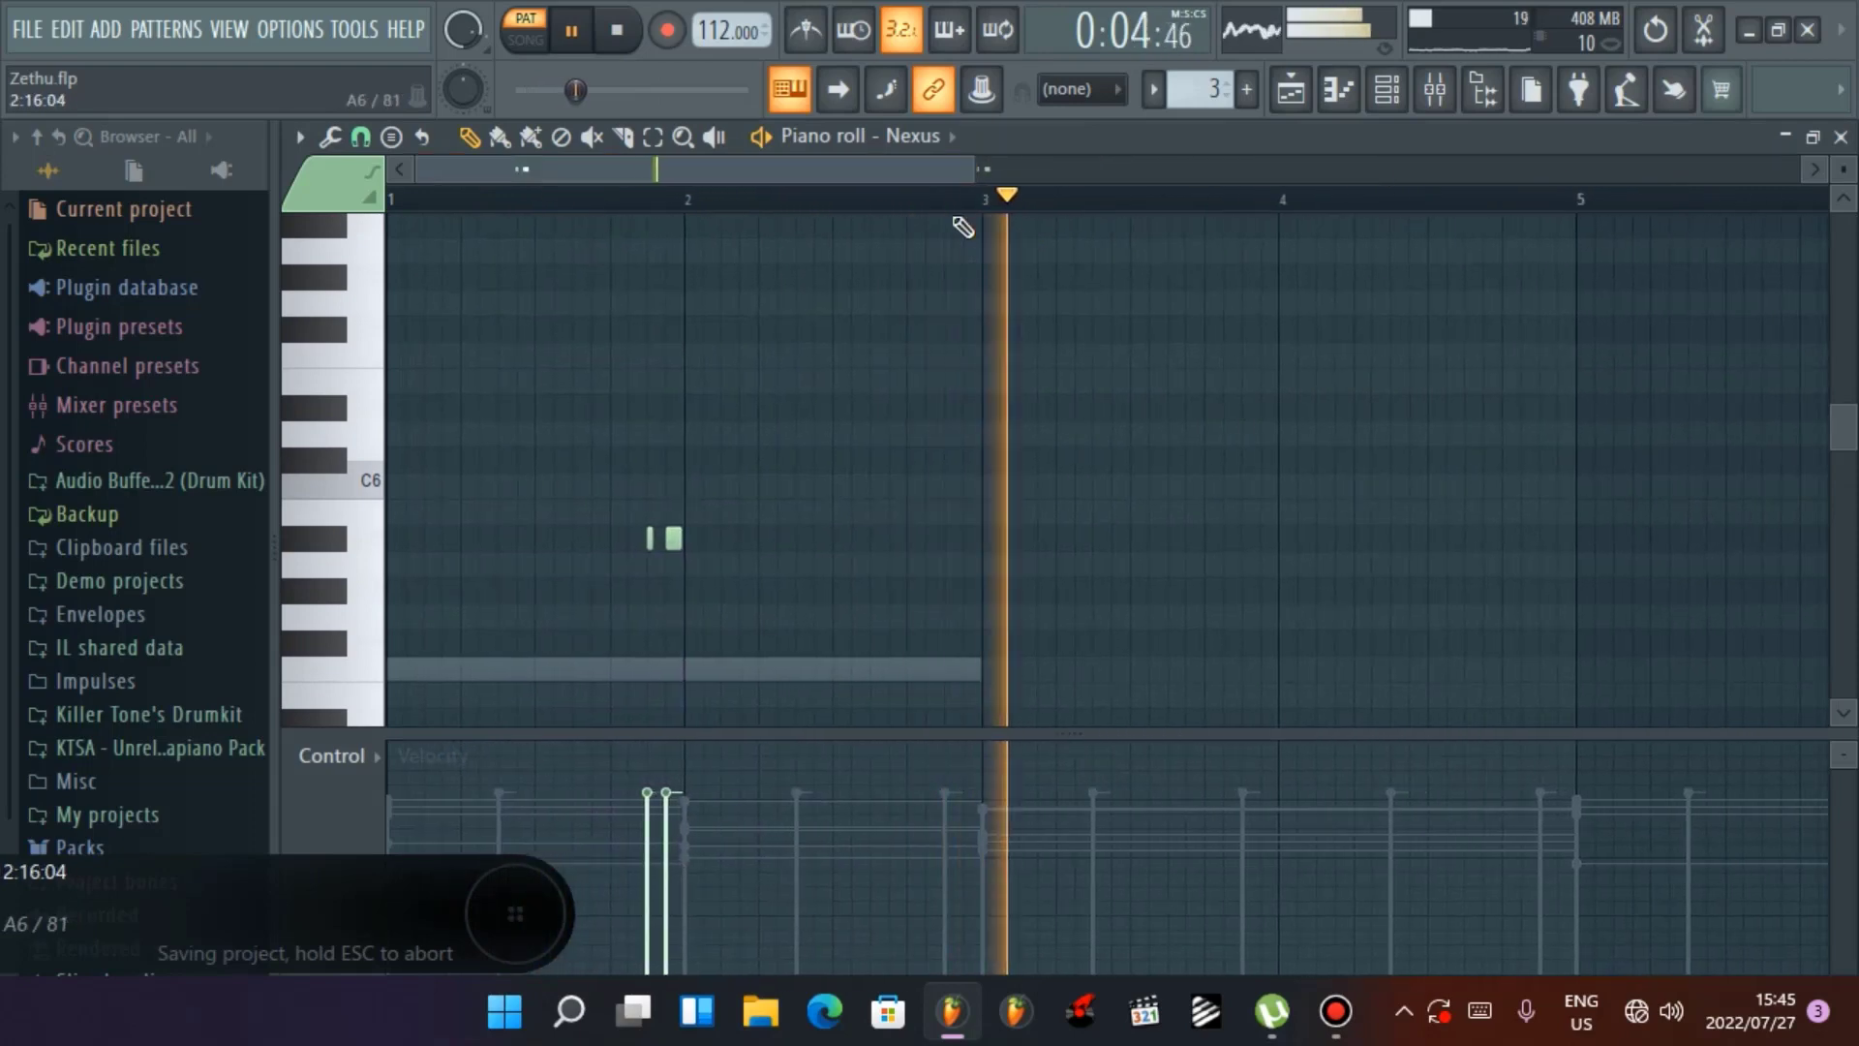
drag(934, 172, 1233, 241)
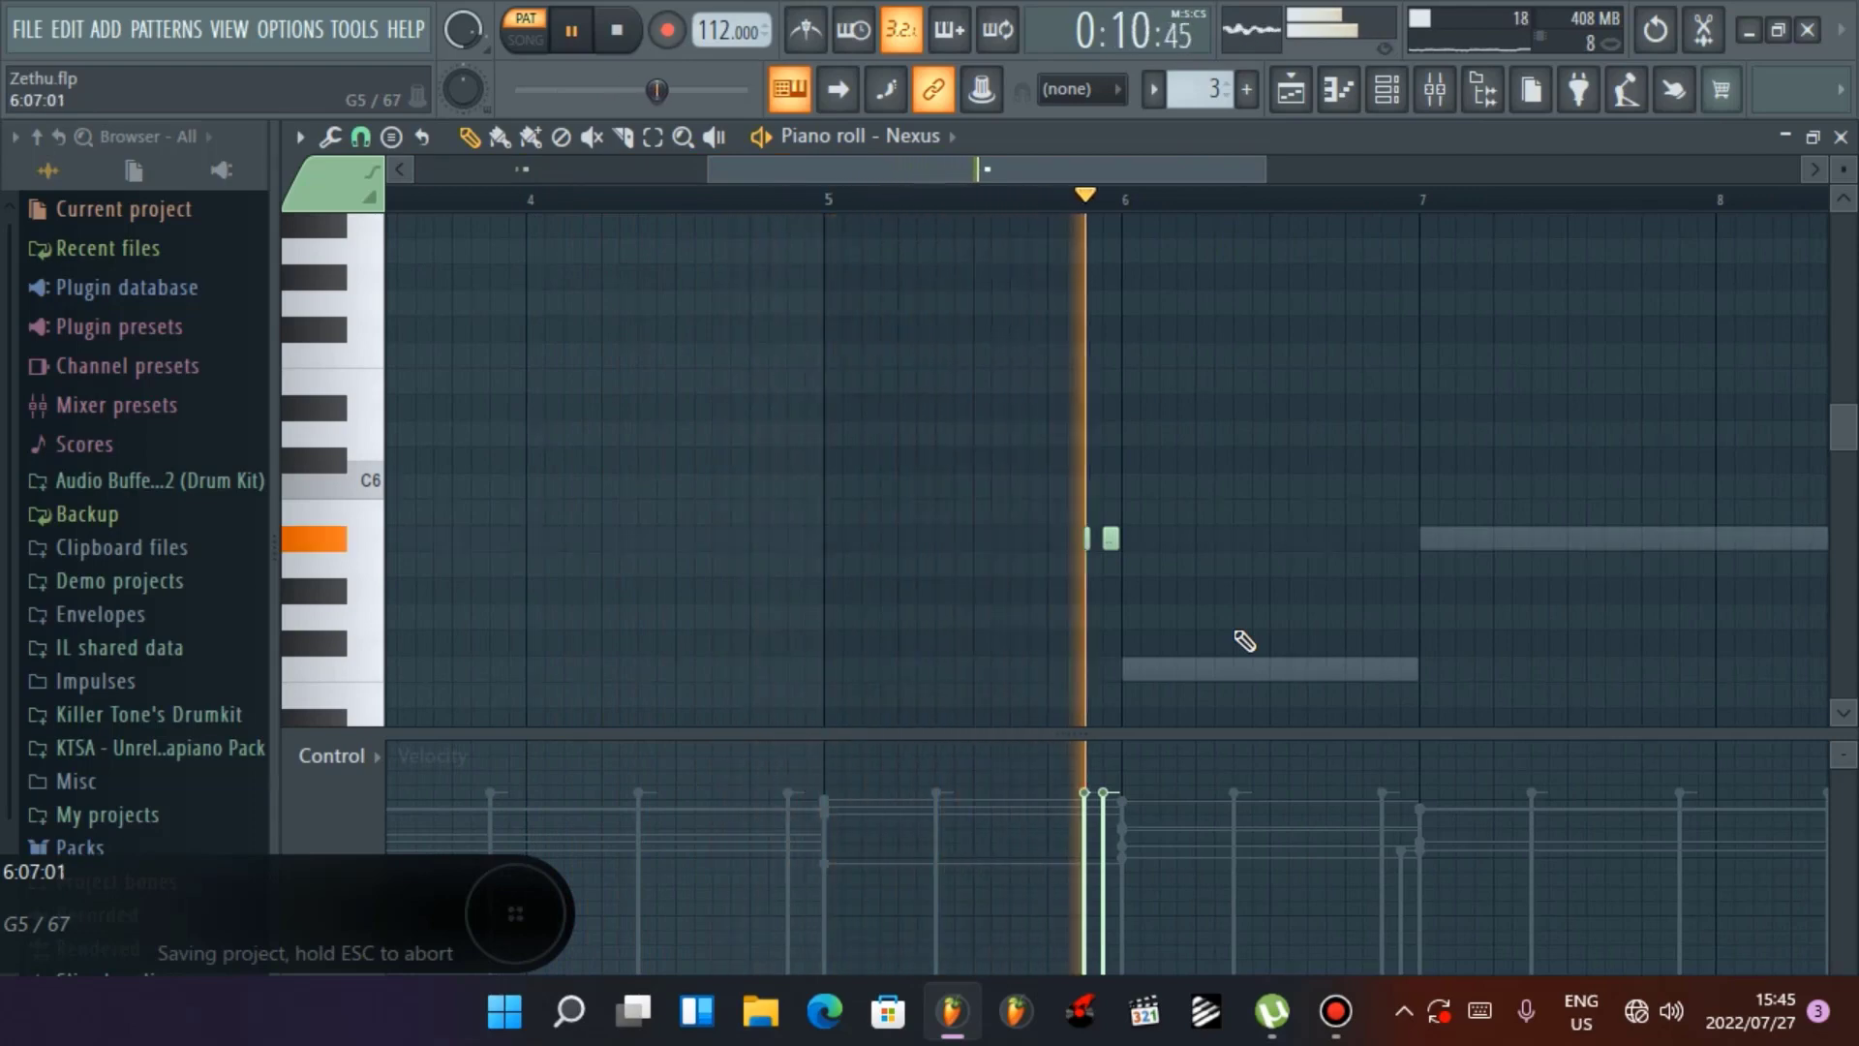
click(617, 30)
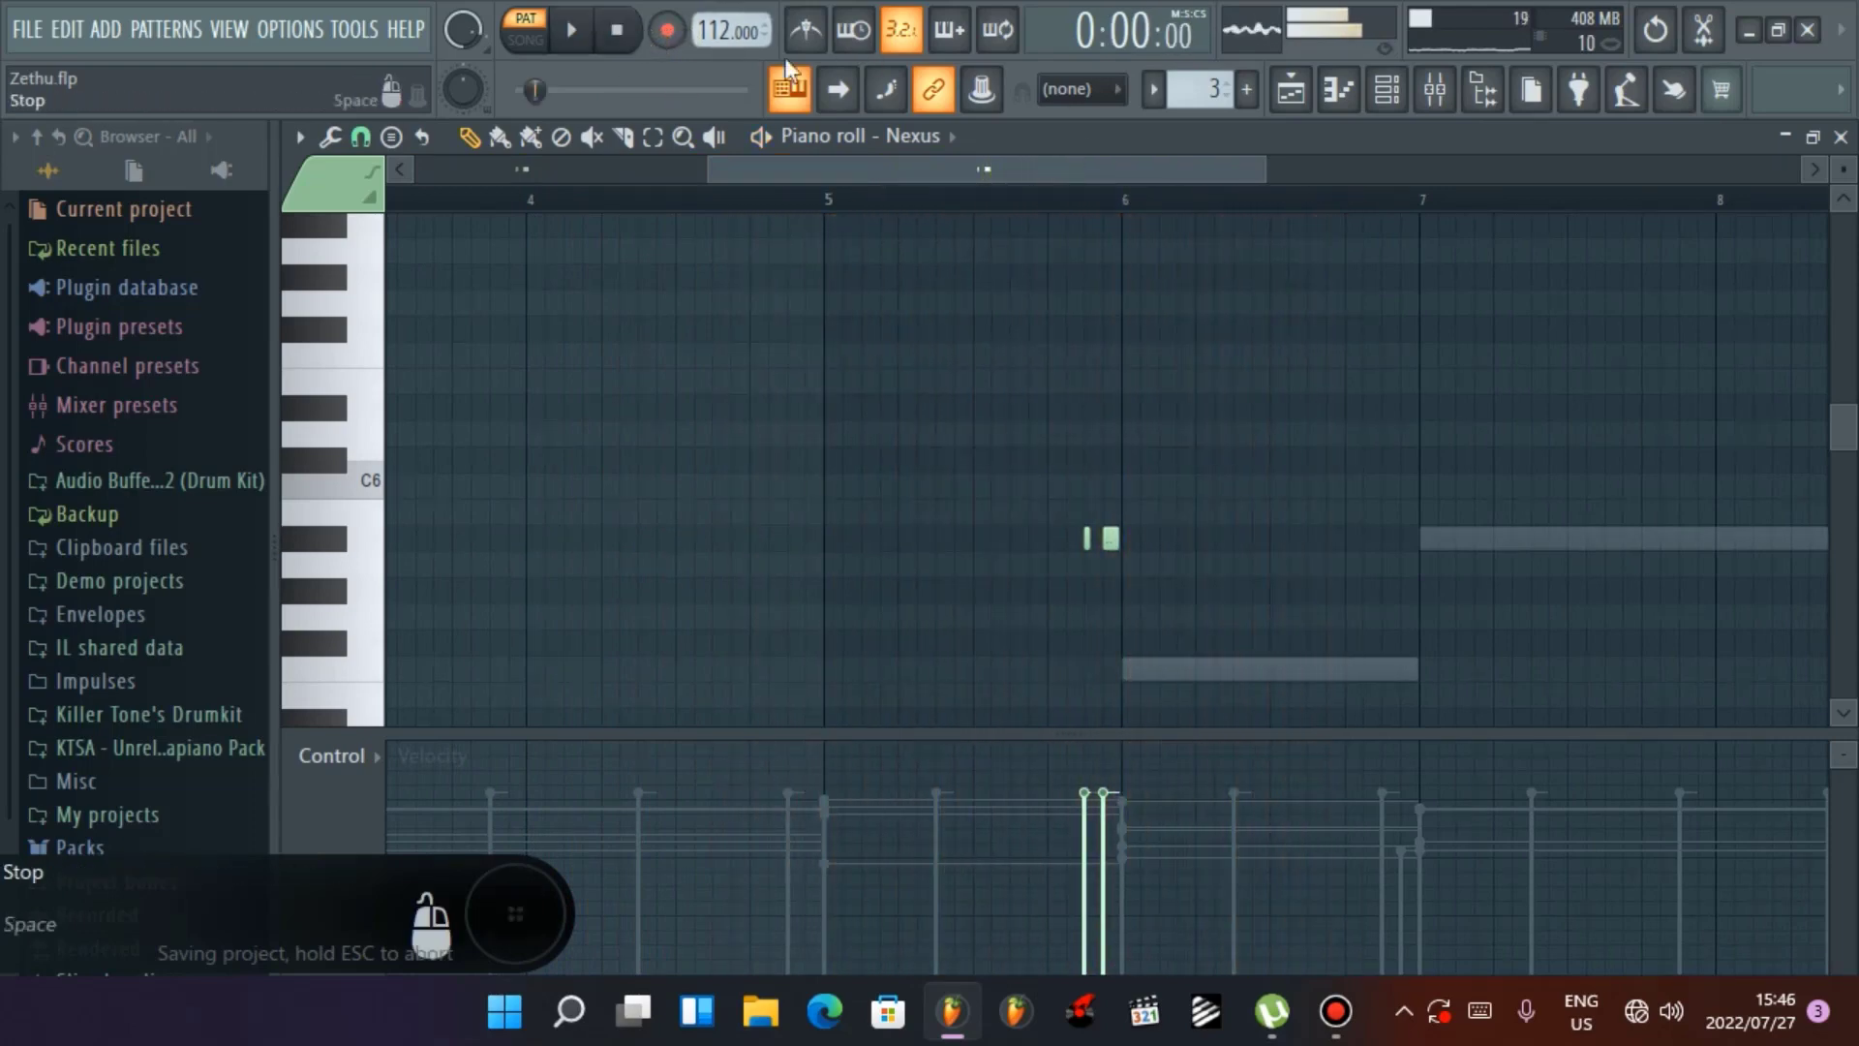
View the Nexus channel's plugin preset and its delay and reverb settings, and close the plugin
click(1841, 136)
click(531, 471)
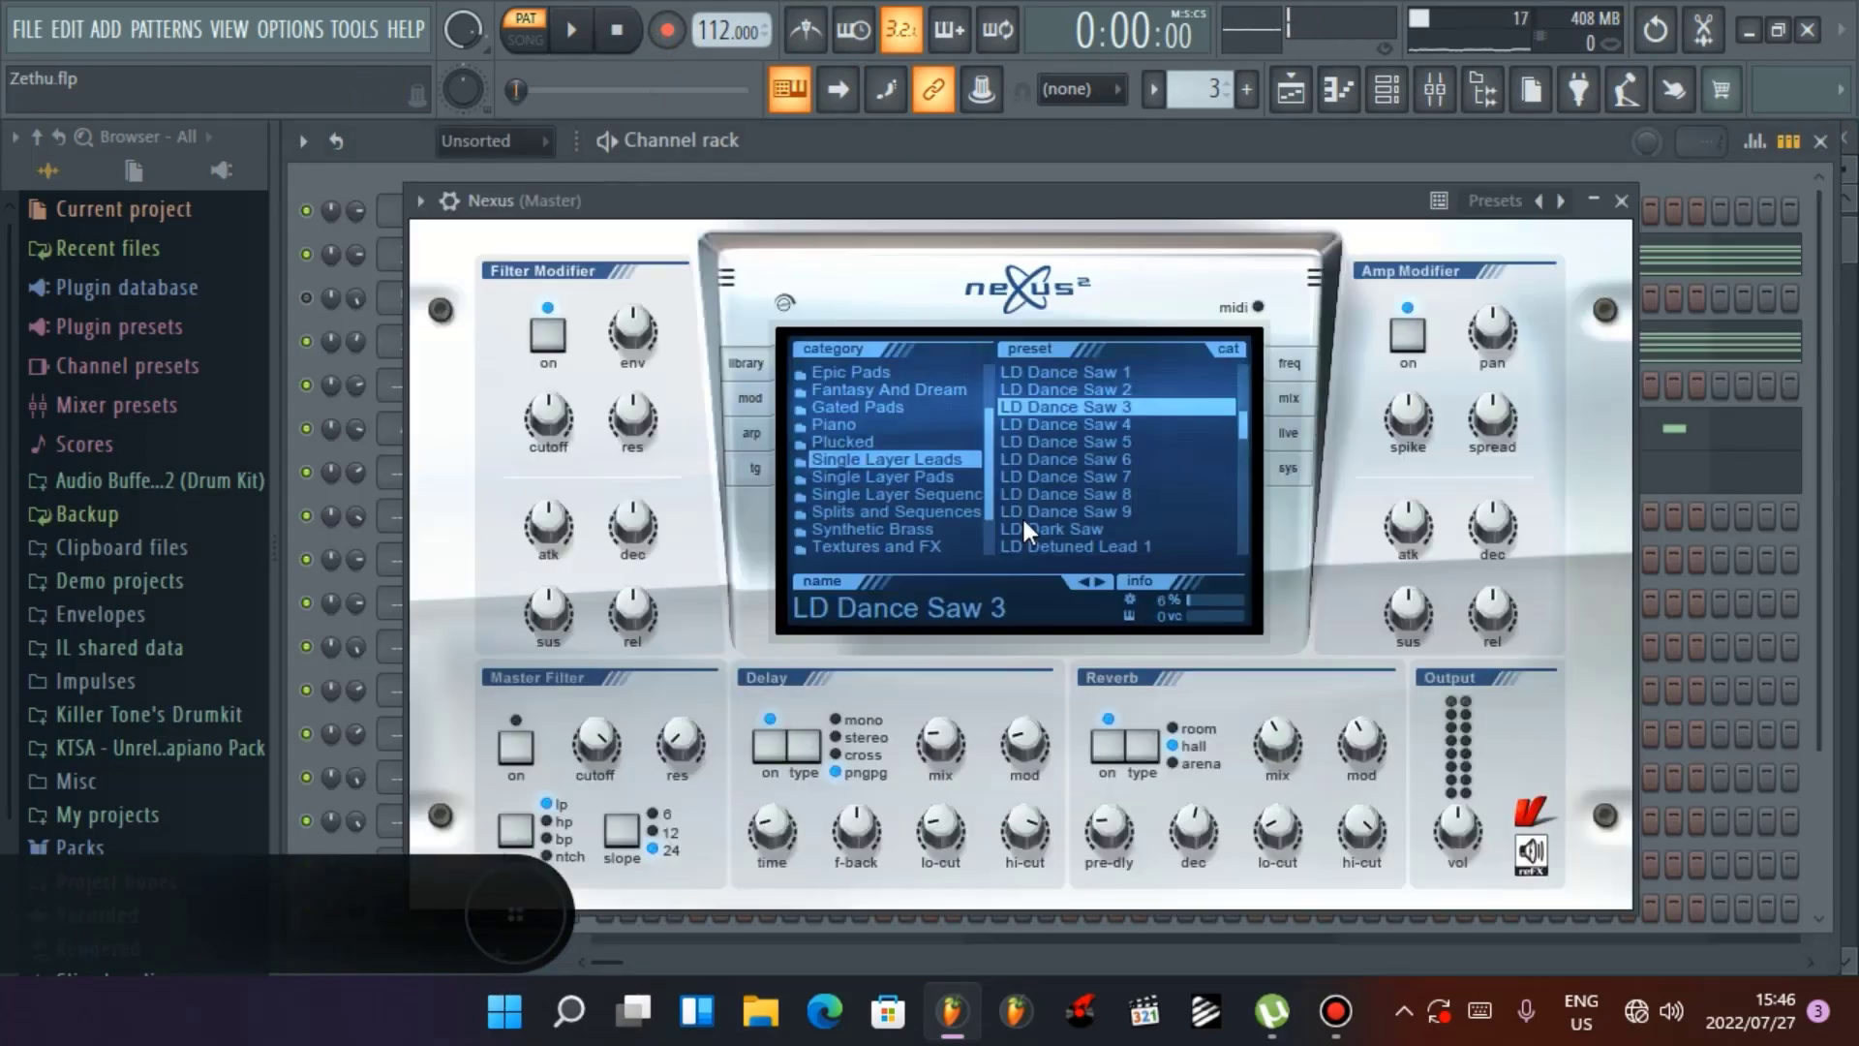
mouse_move(1300, 759)
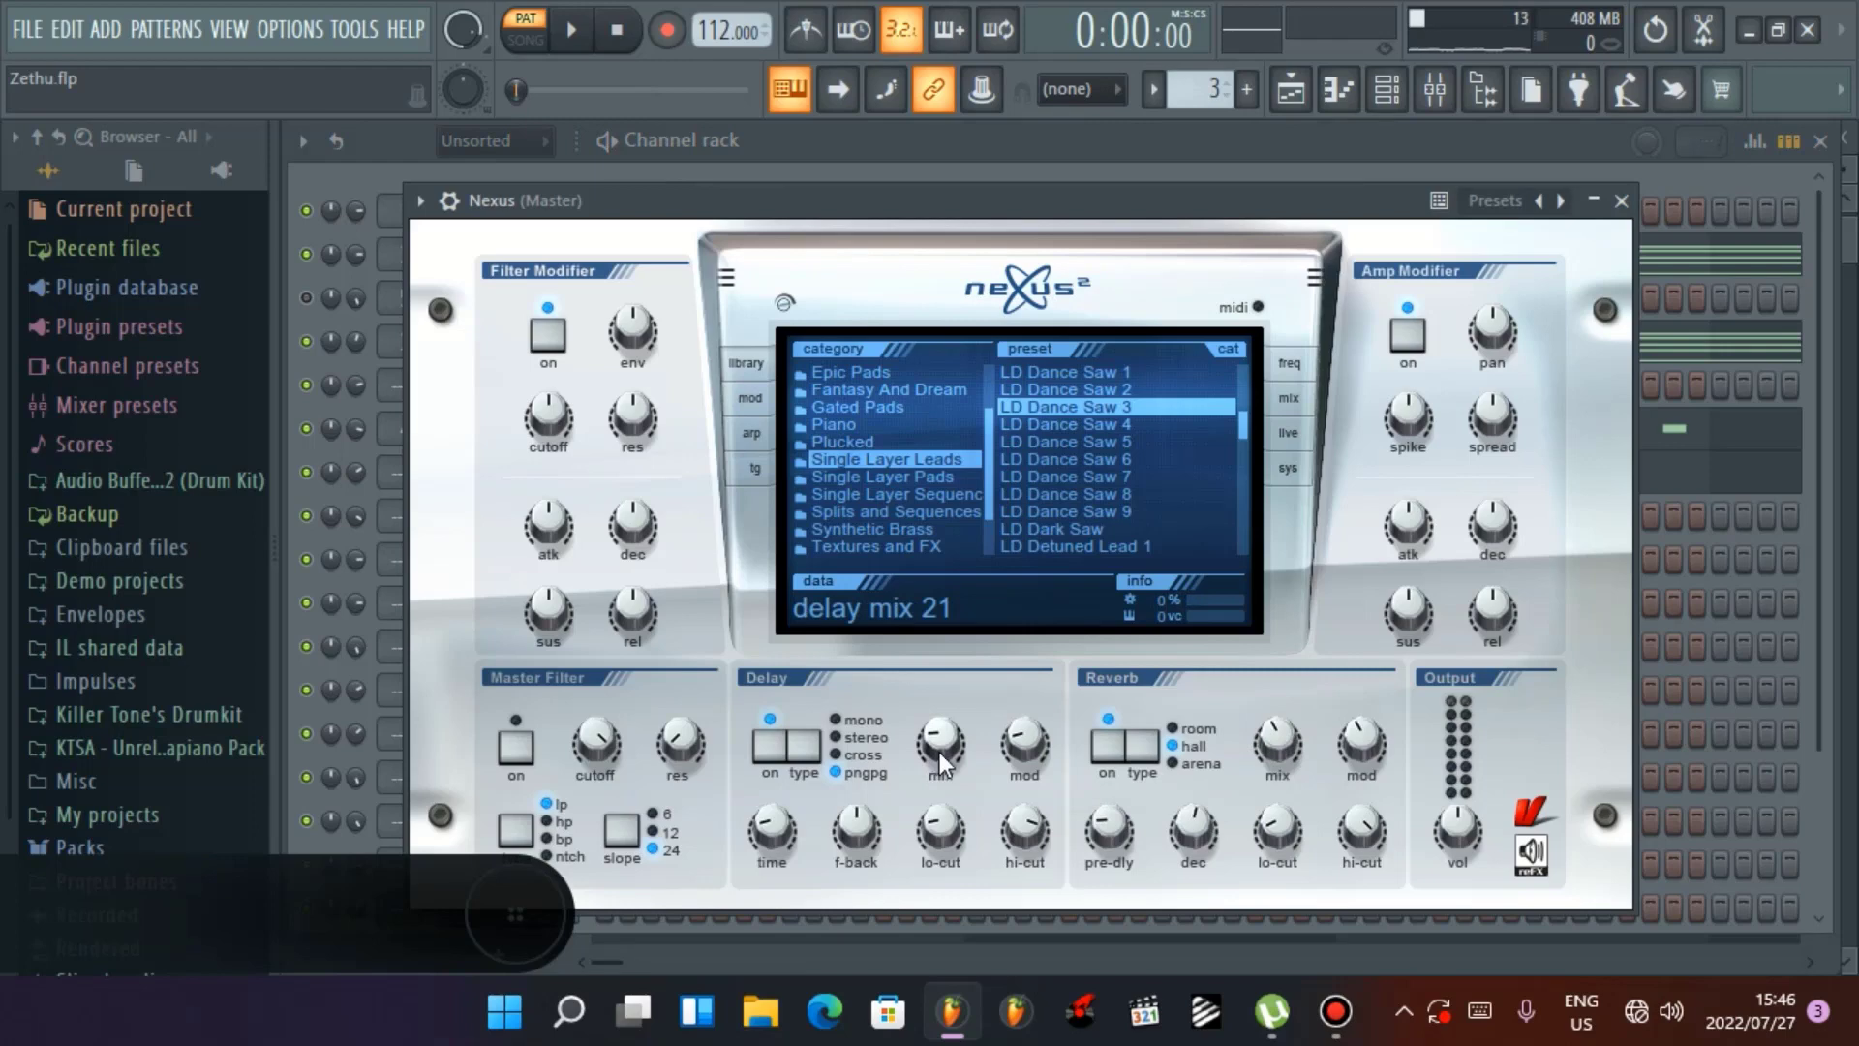
click(1618, 201)
Select Pattern 6 and show its Nexus #2 channel in the channel rack
scroll(869, 556, down, 3)
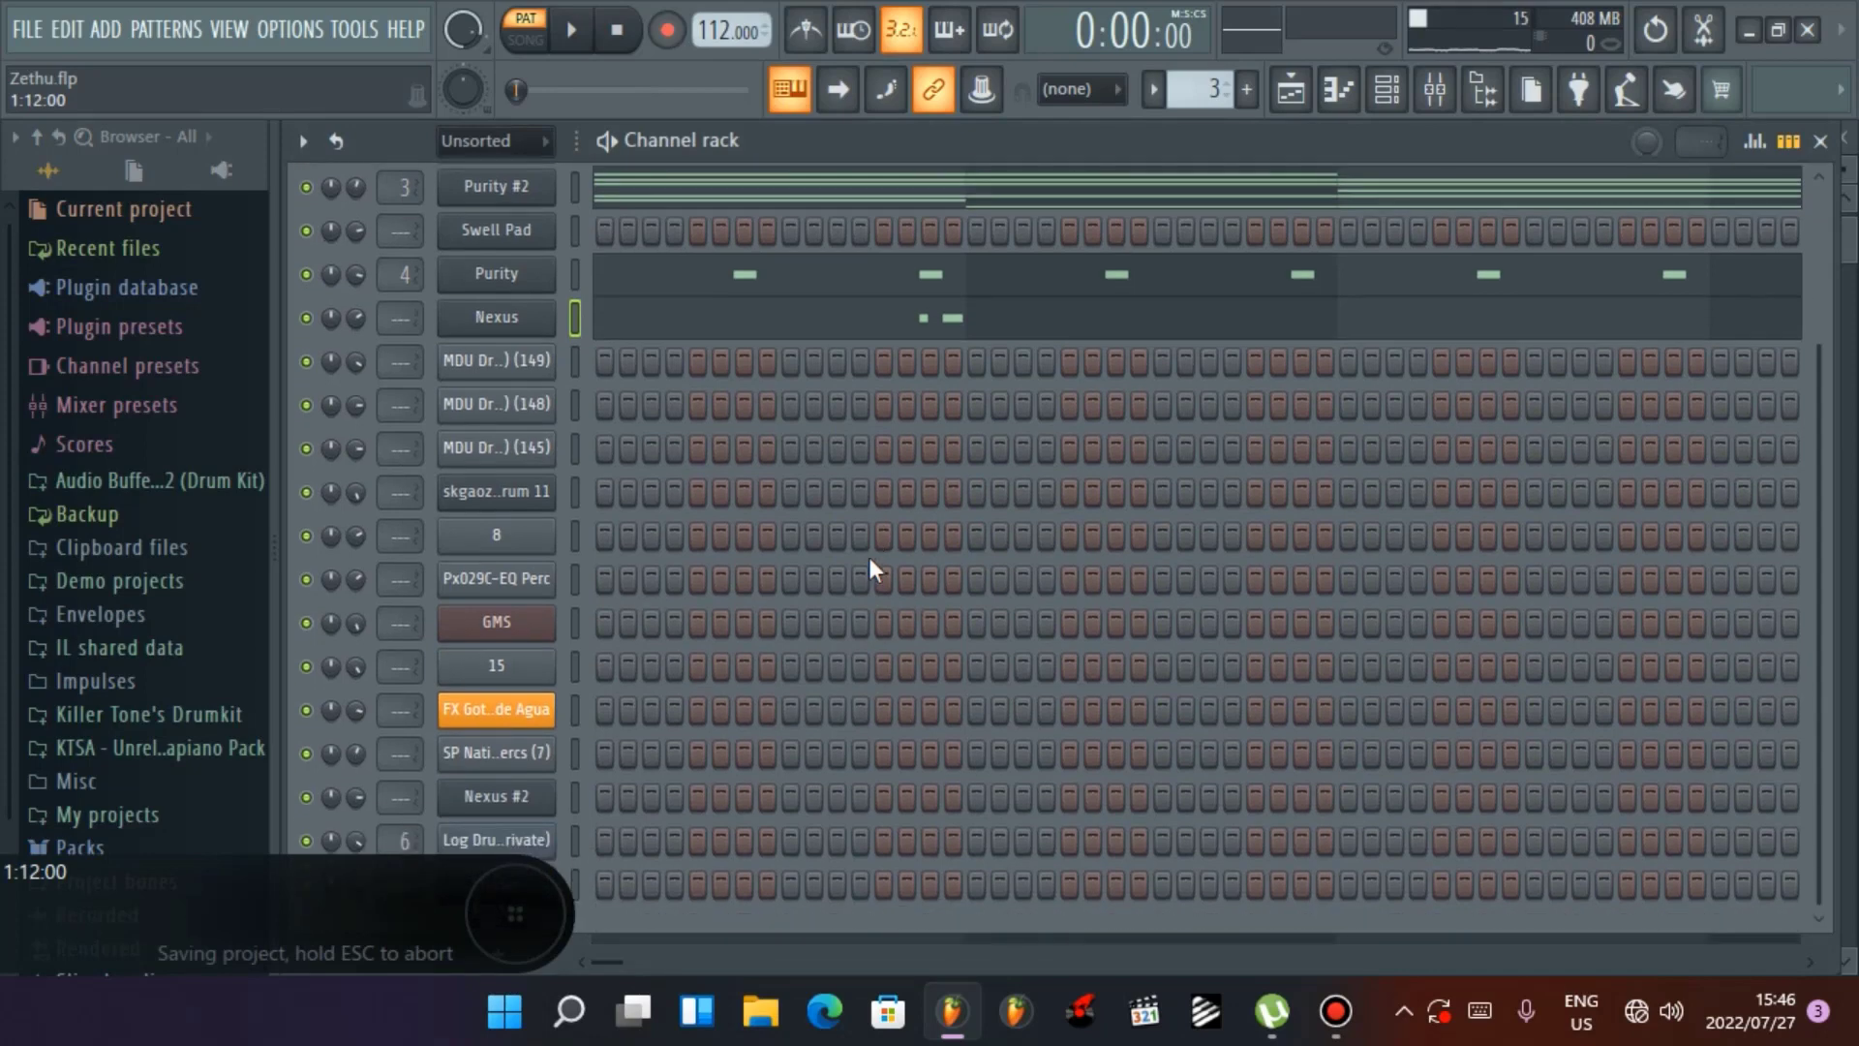
scroll(867, 554, up, 3)
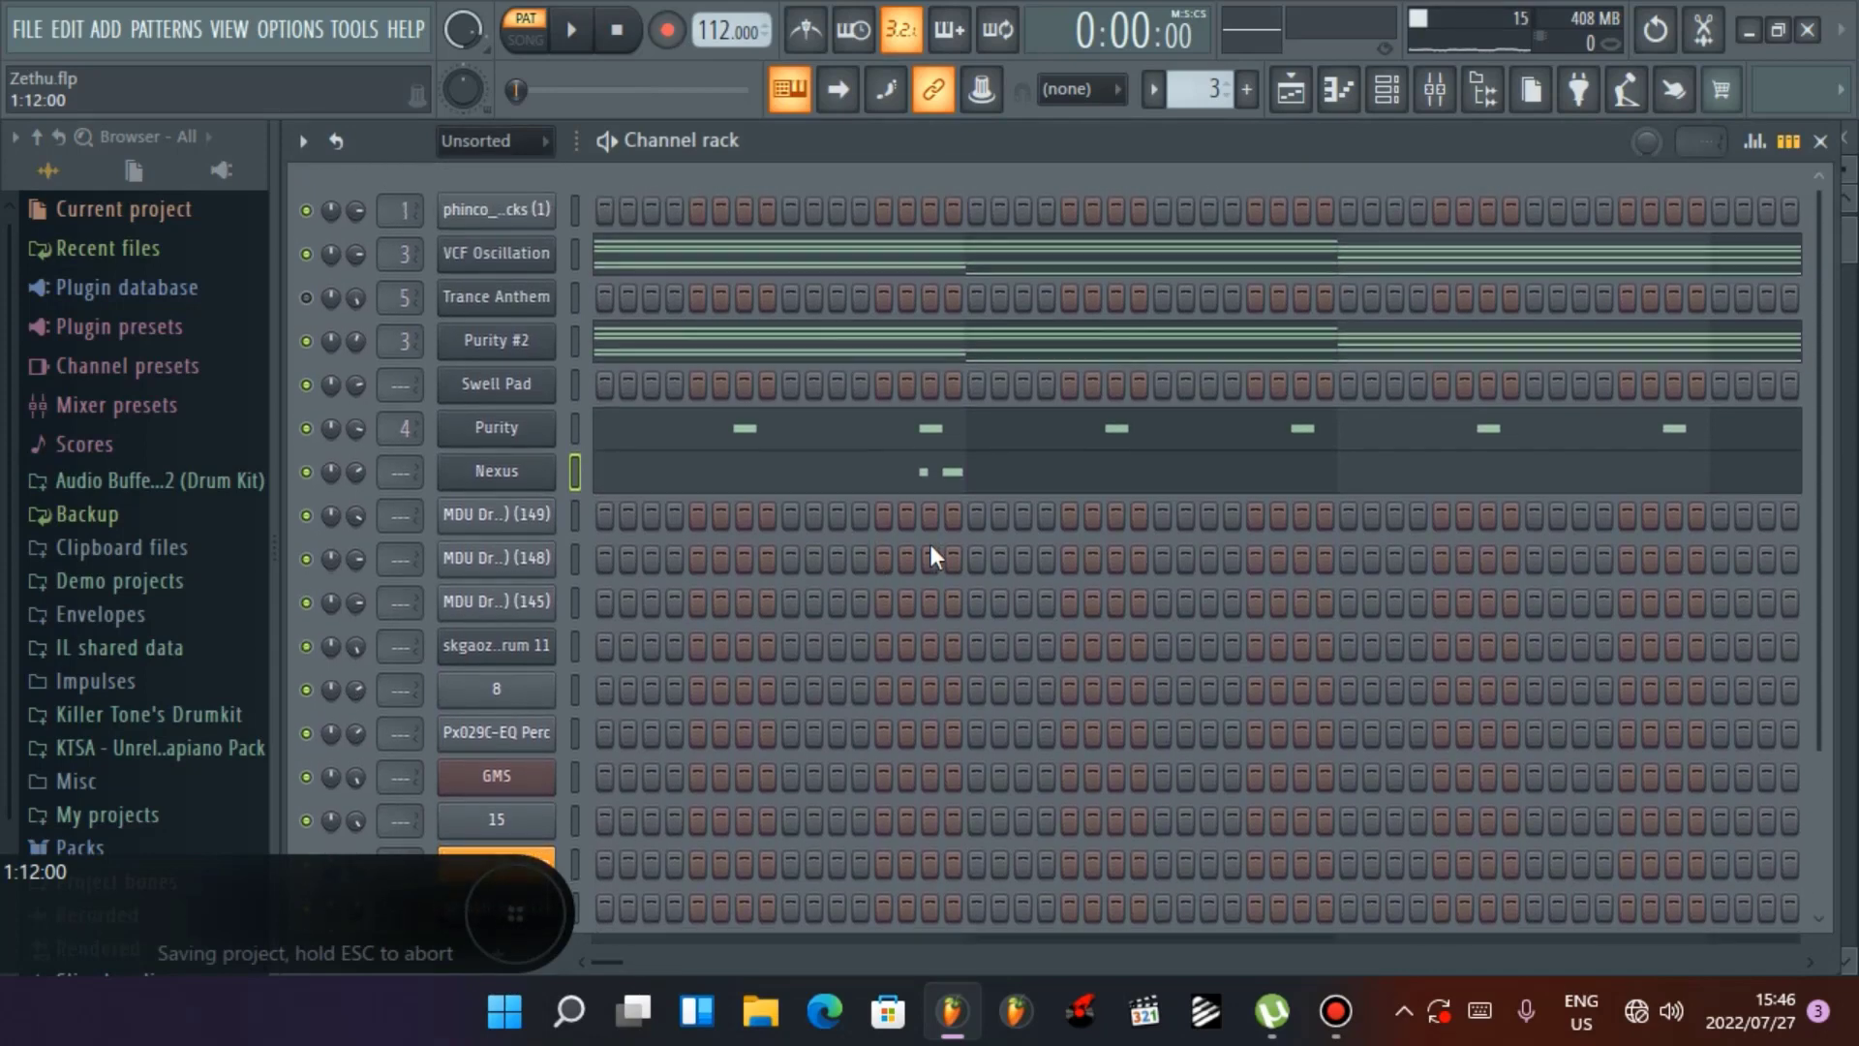
click(1296, 87)
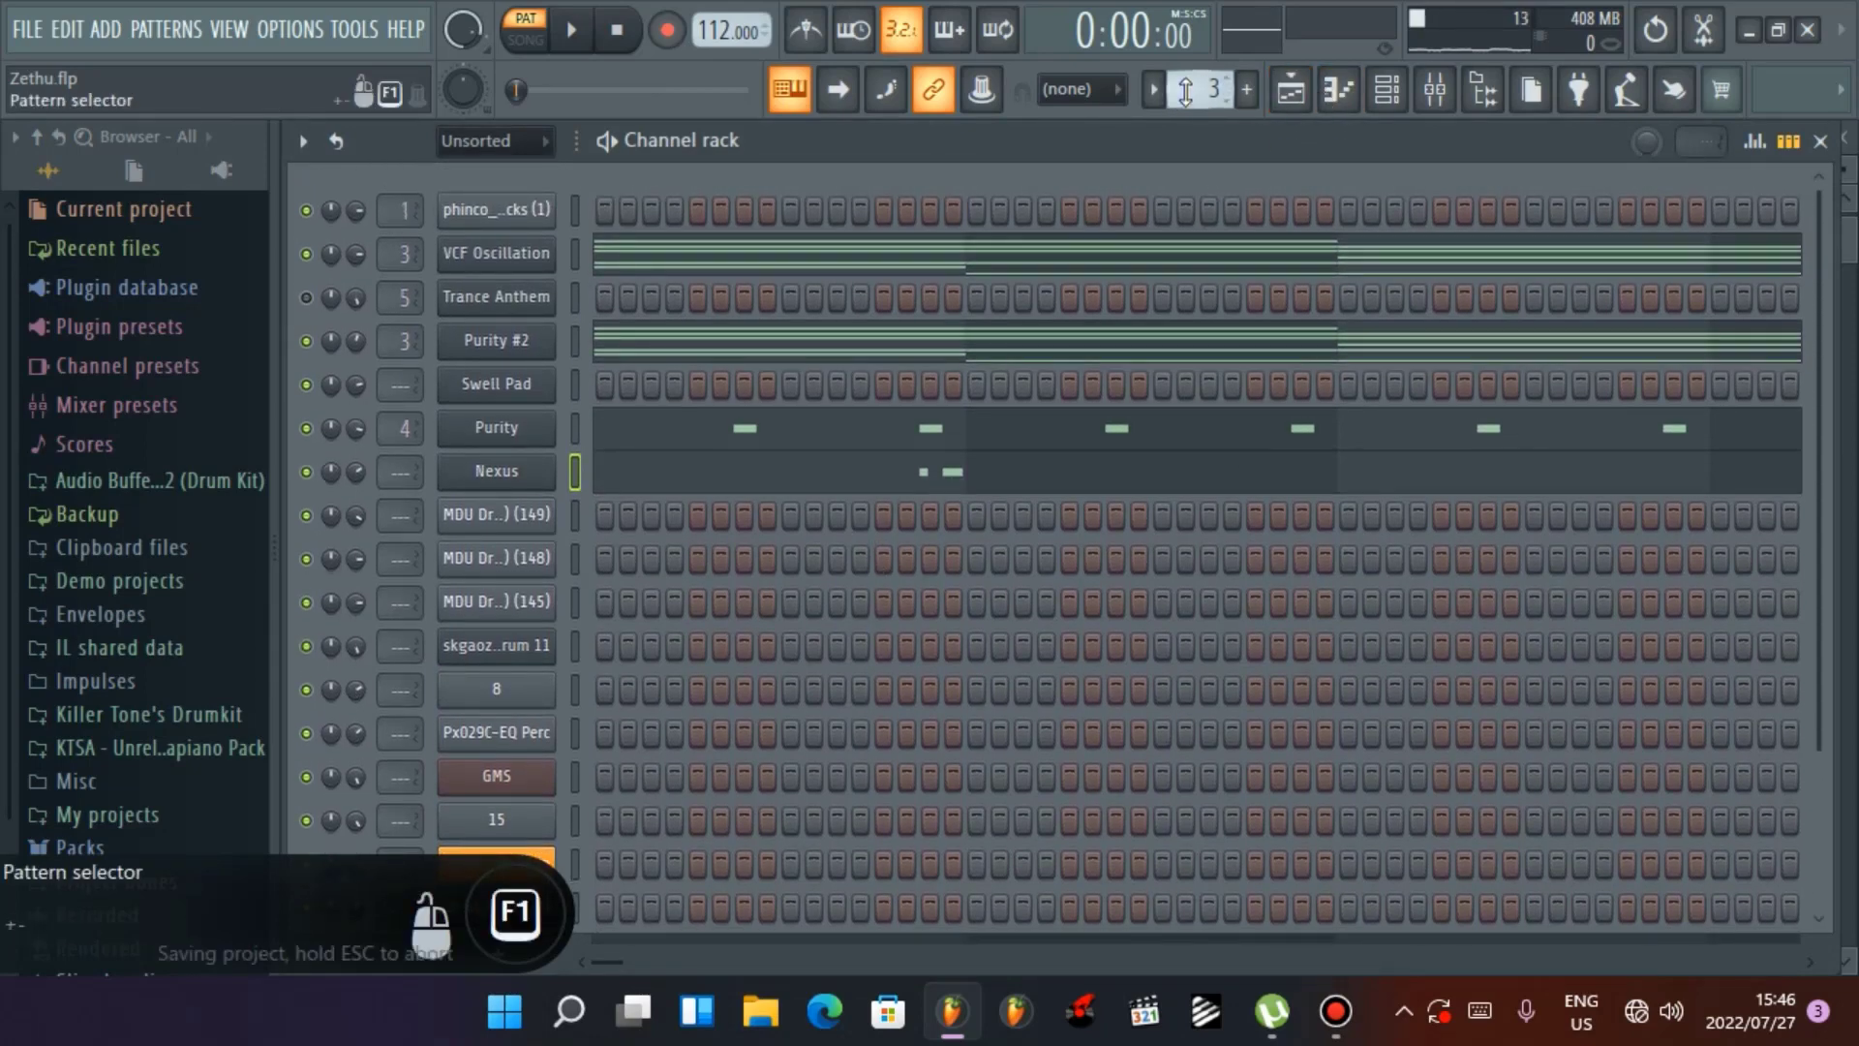
scroll(1200, 88, up, 2)
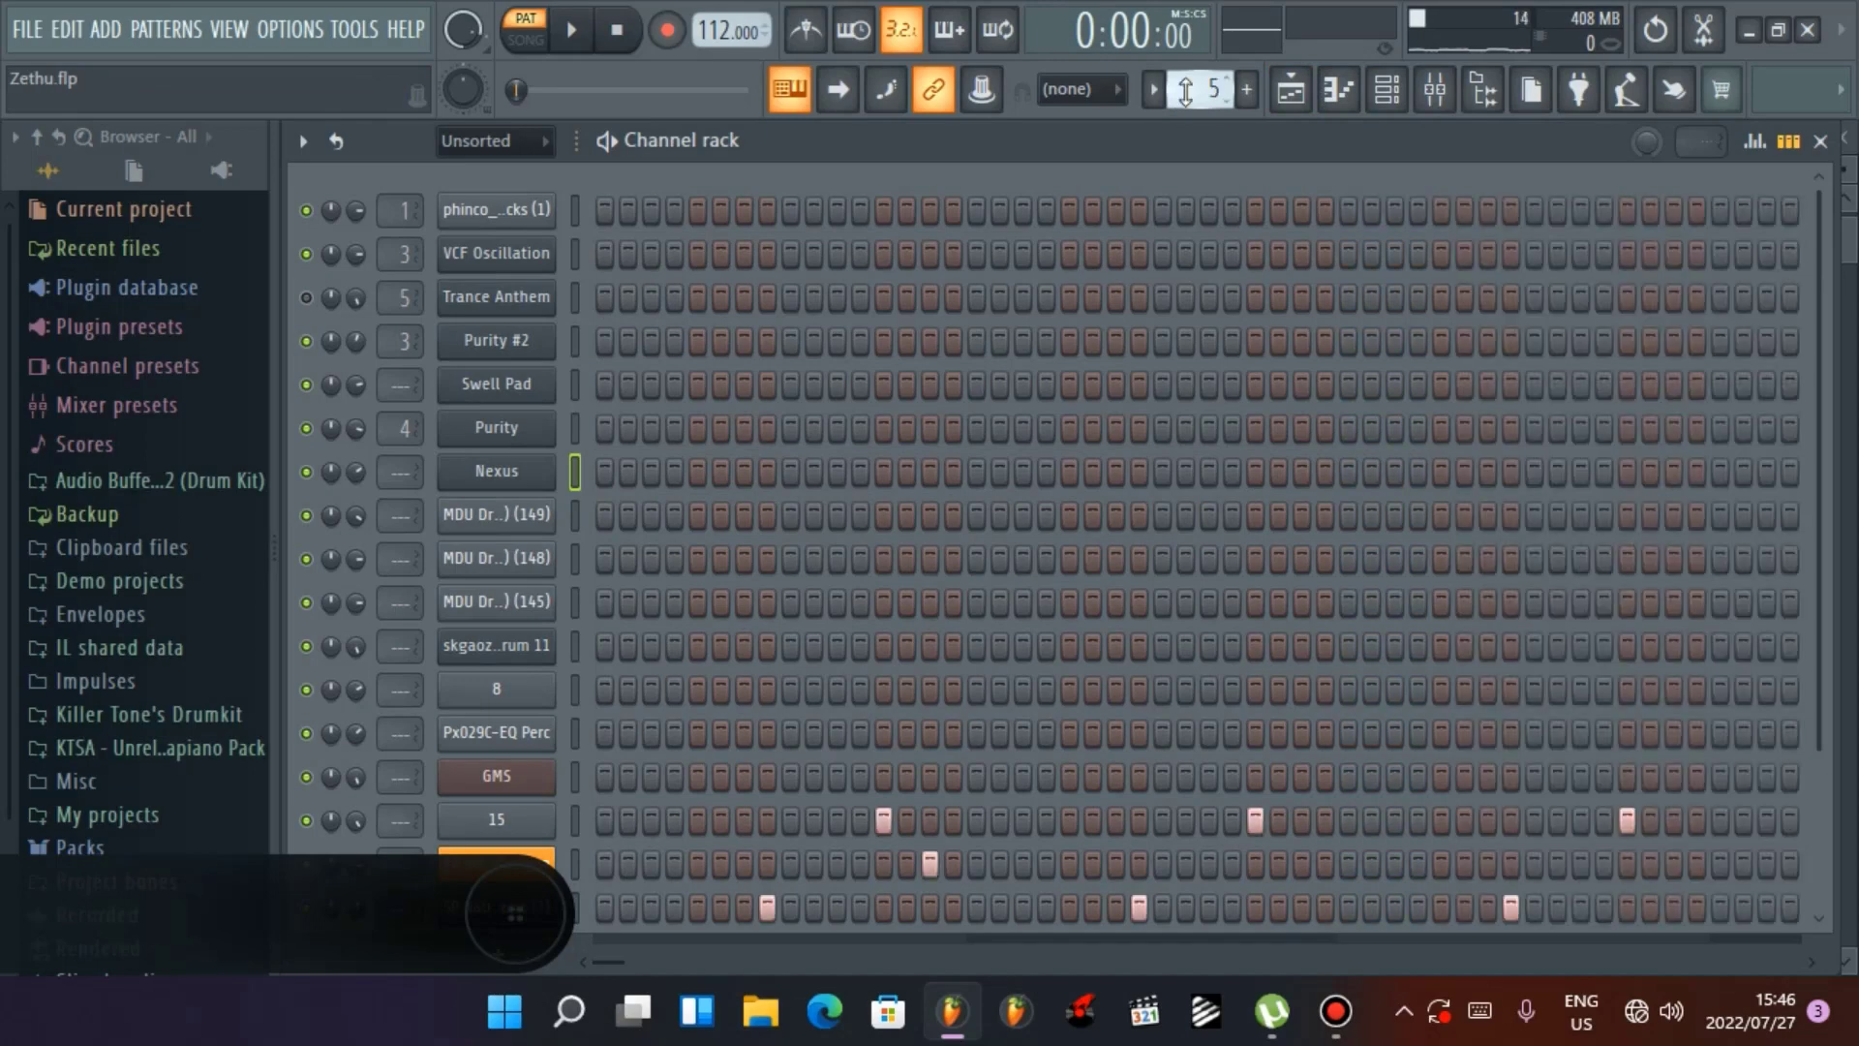
scroll(1187, 382, down, 3)
drag(1200, 90, 1201, 80)
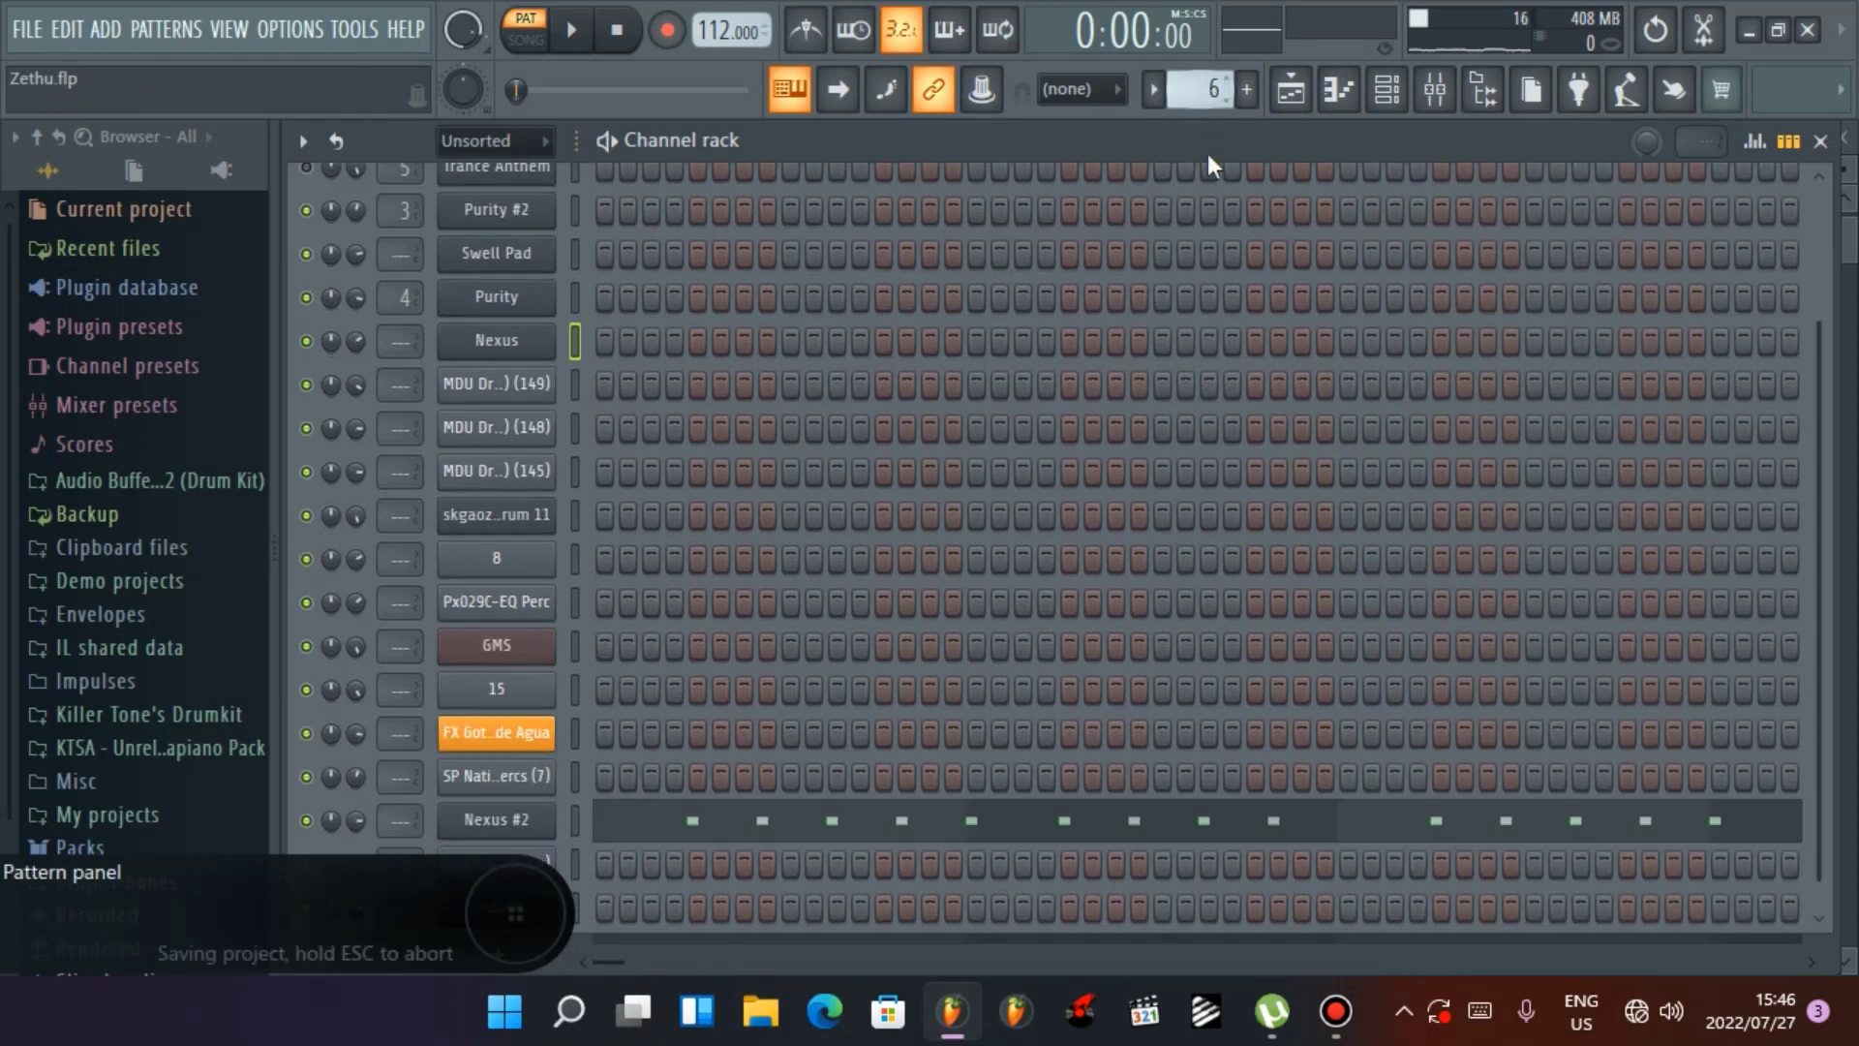
scroll(1225, 387, down, 1)
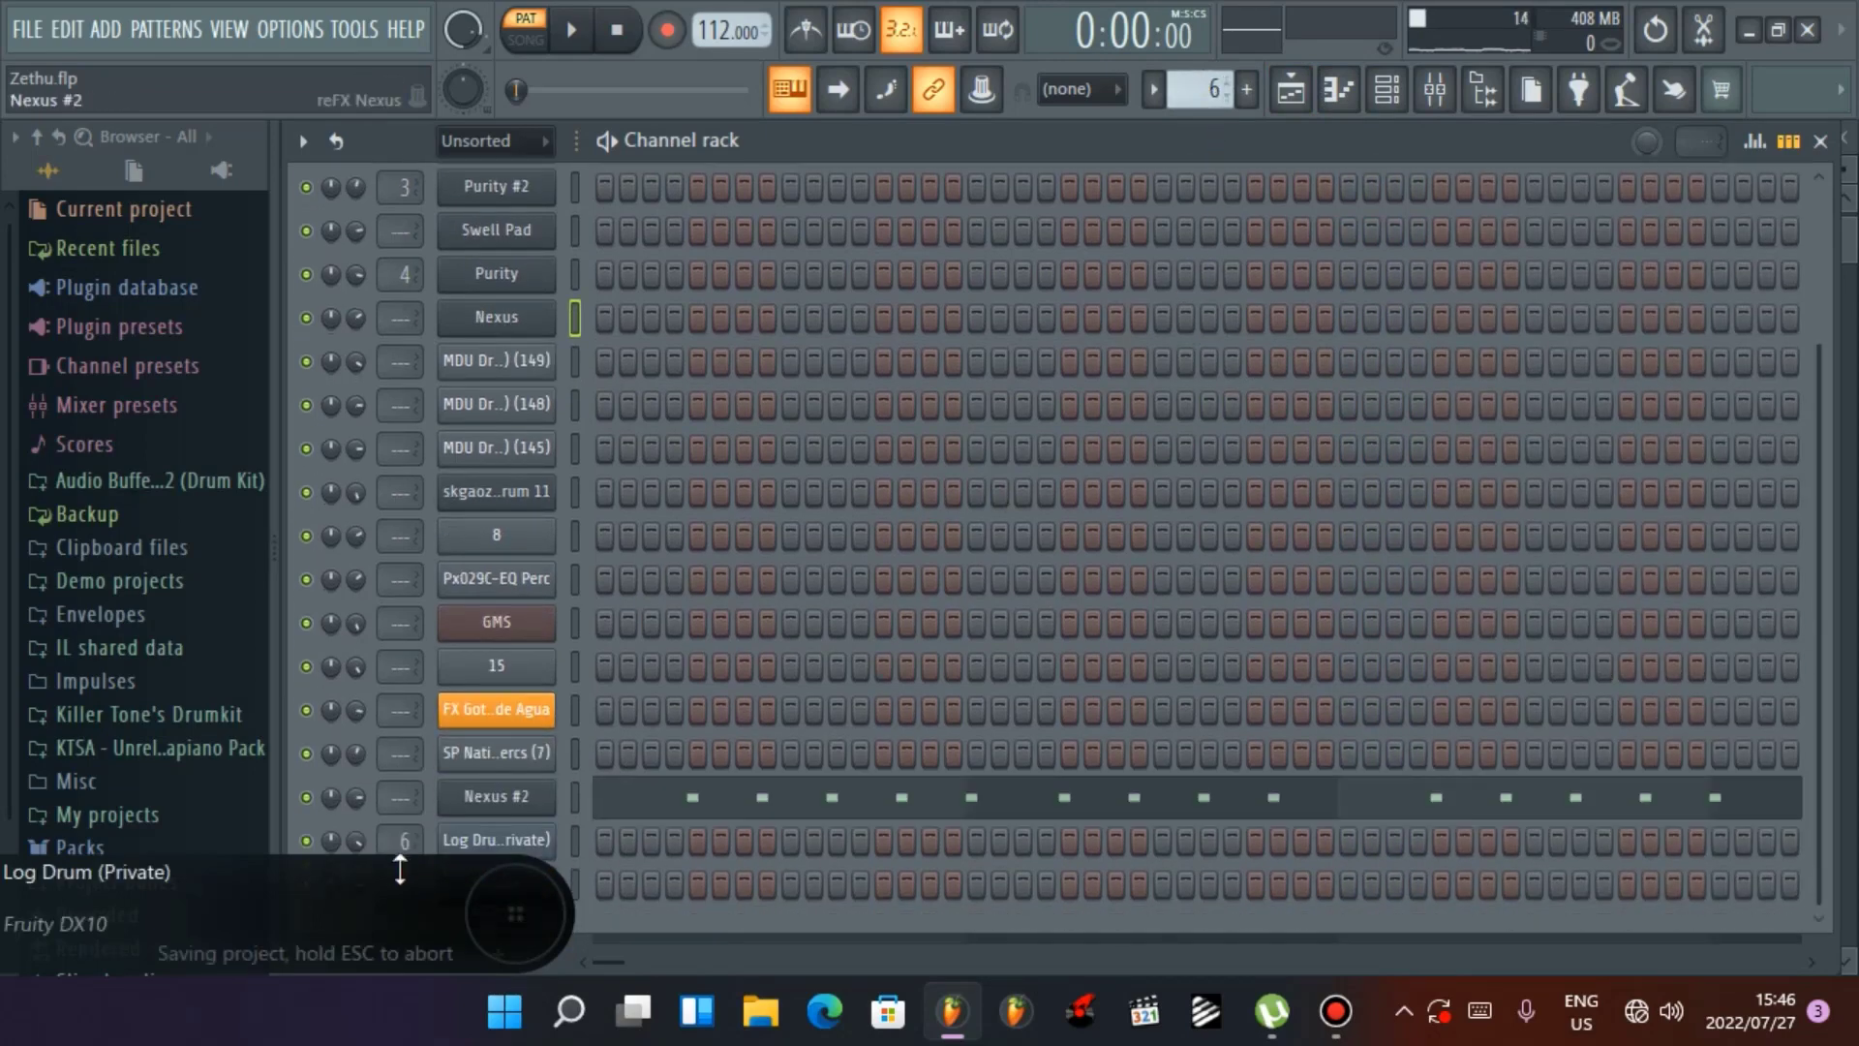
View the Nexus #2 channel's plugin preset and close the plugin
click(523, 799)
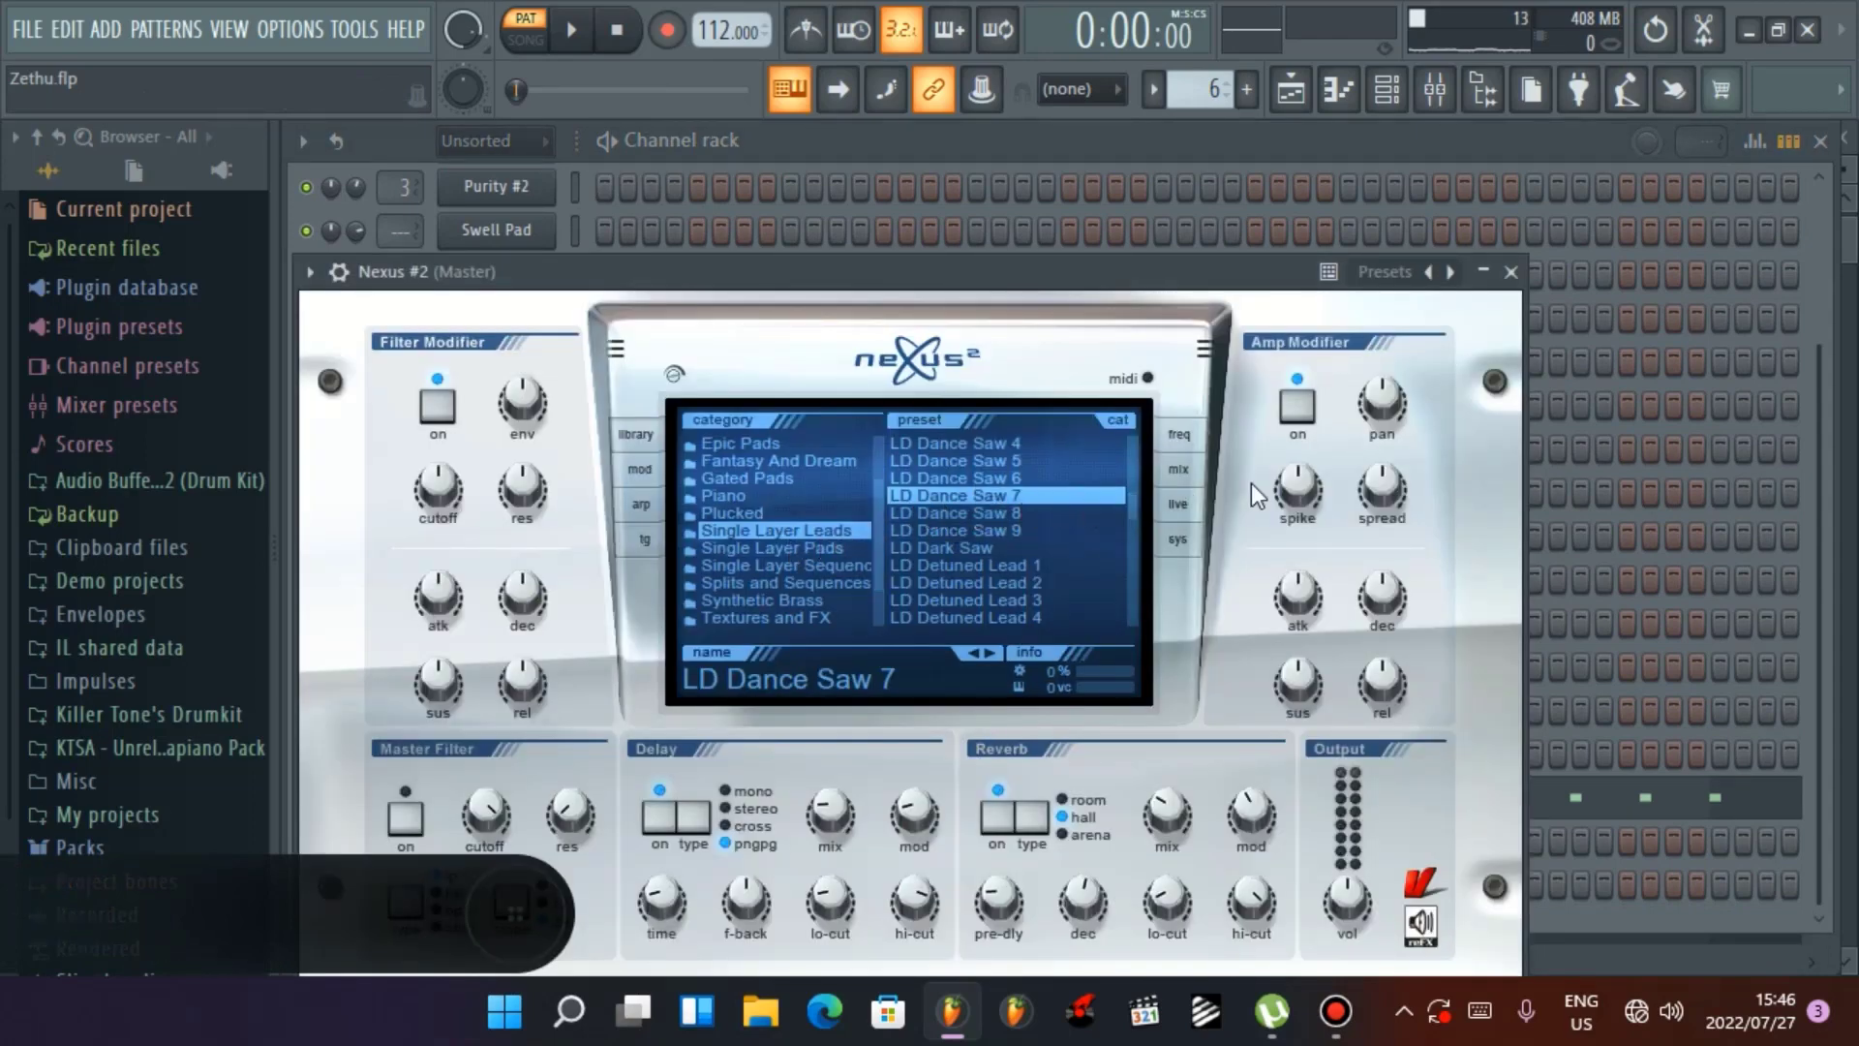
key(ctrl+s)
click(1513, 273)
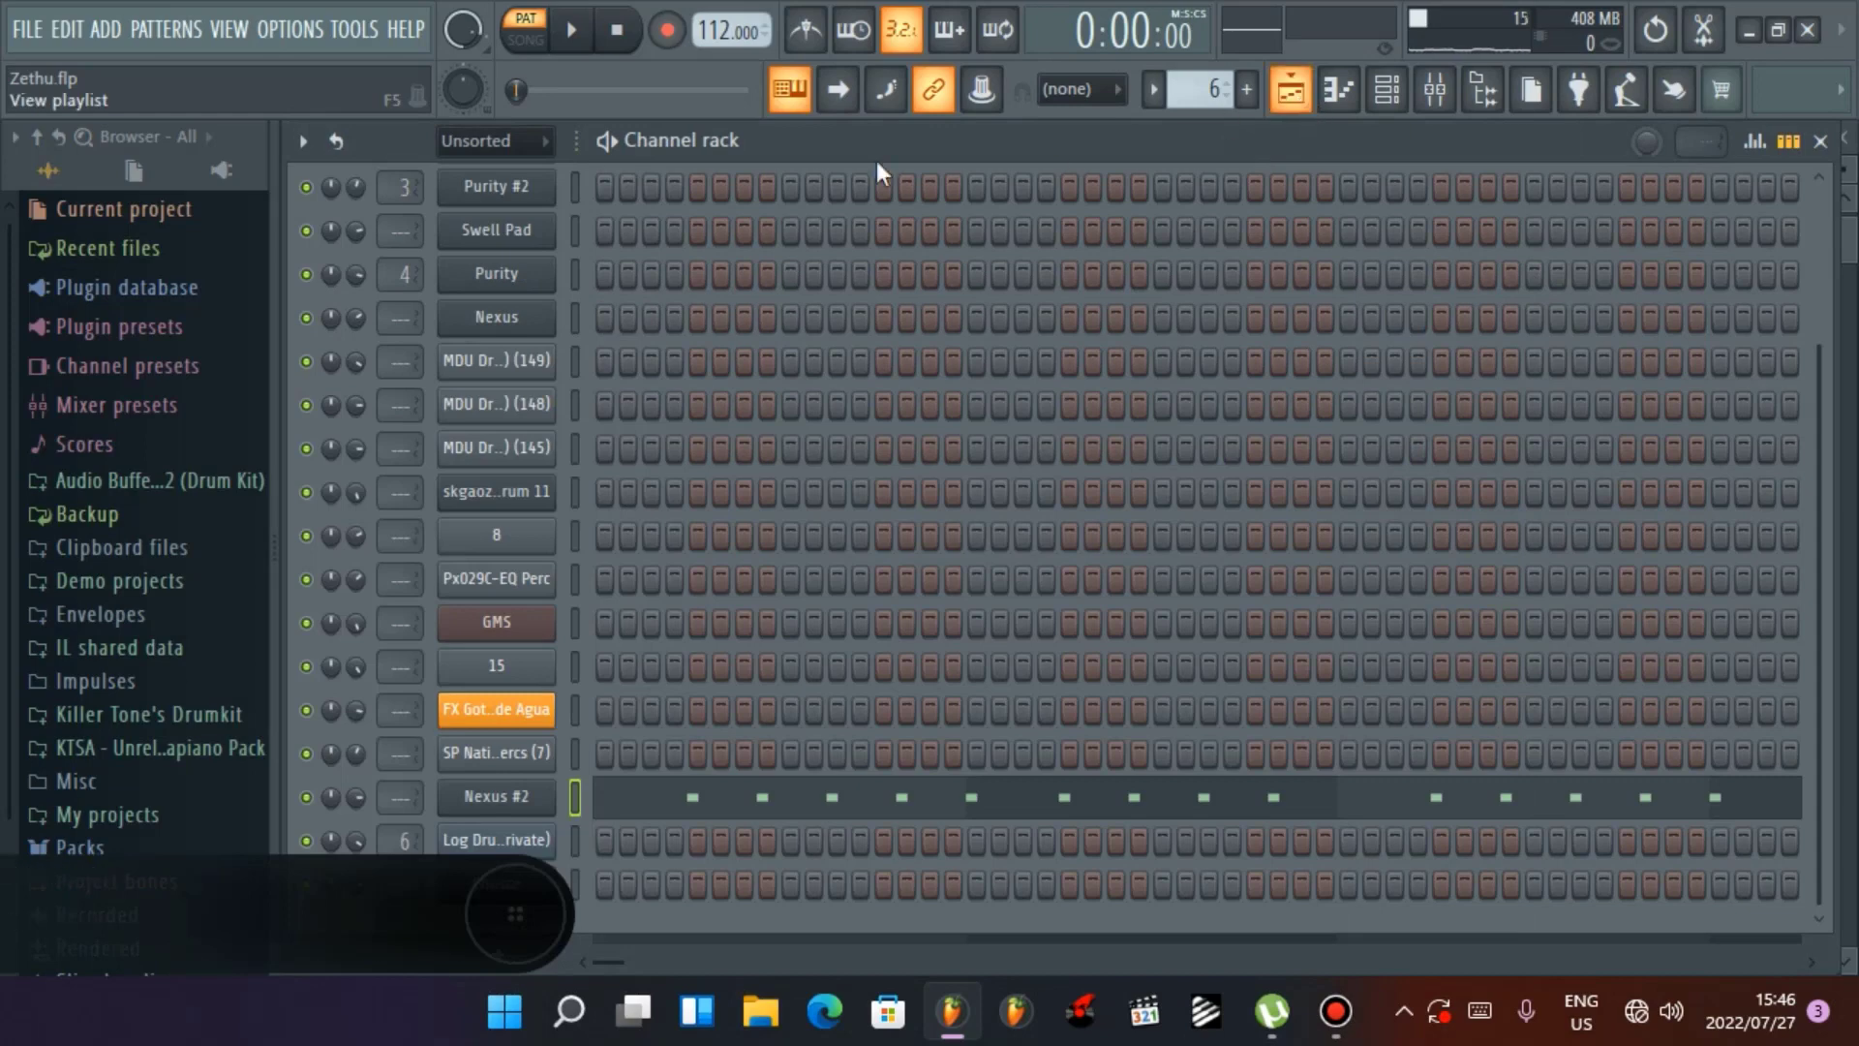
Play Pattern 6 on its own and view the Nexus #2 notes in the piano roll
click(570, 32)
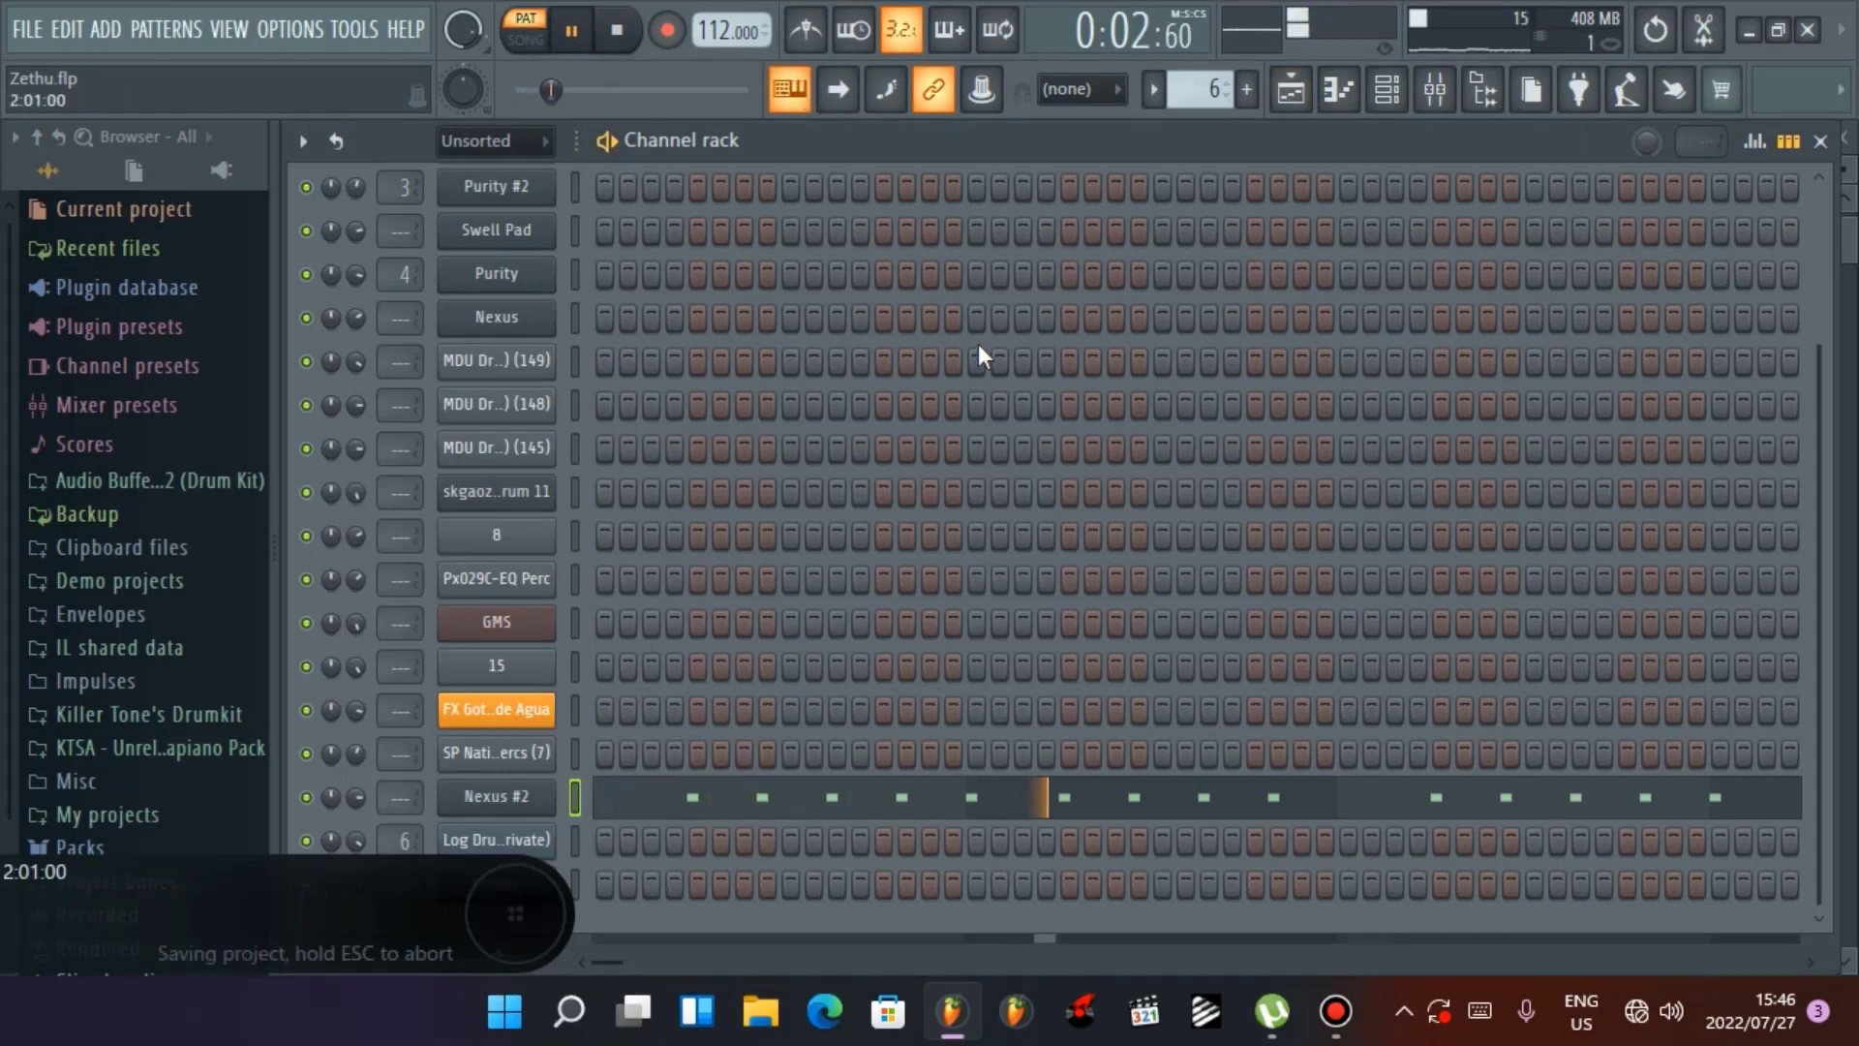
click(1287, 797)
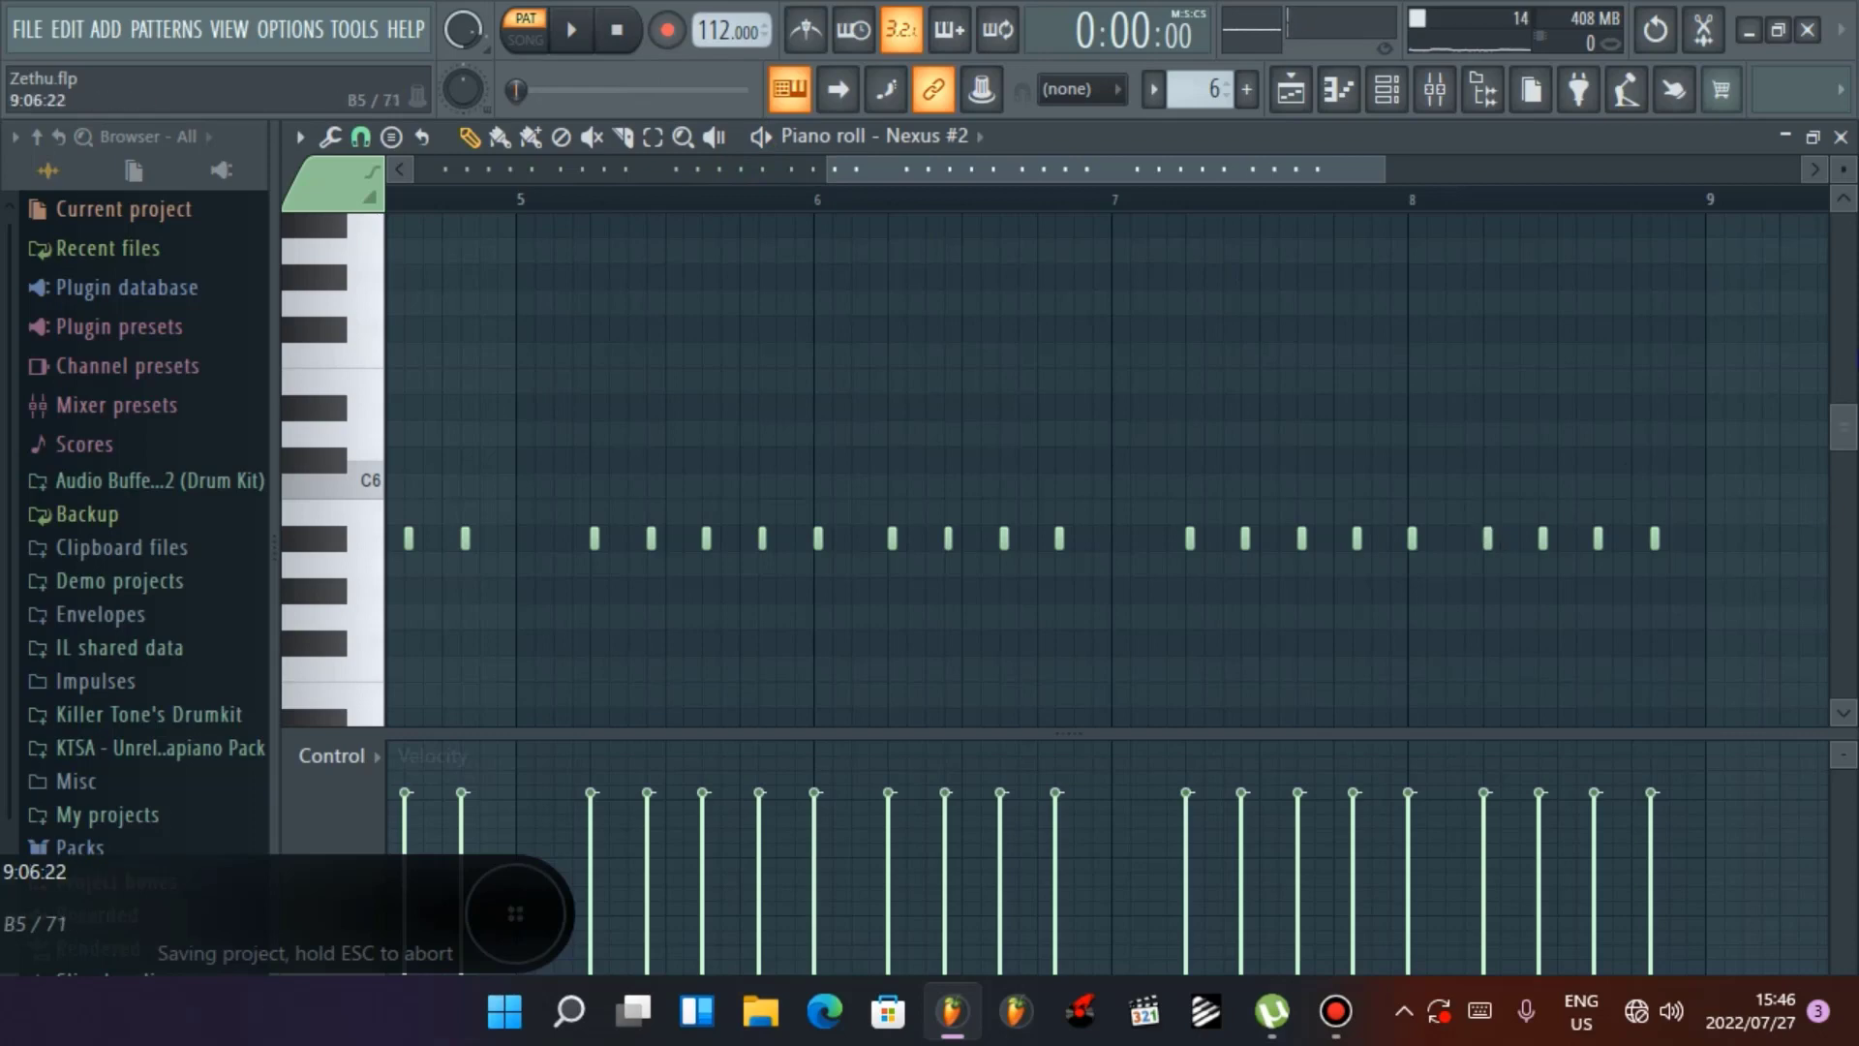
click(1842, 137)
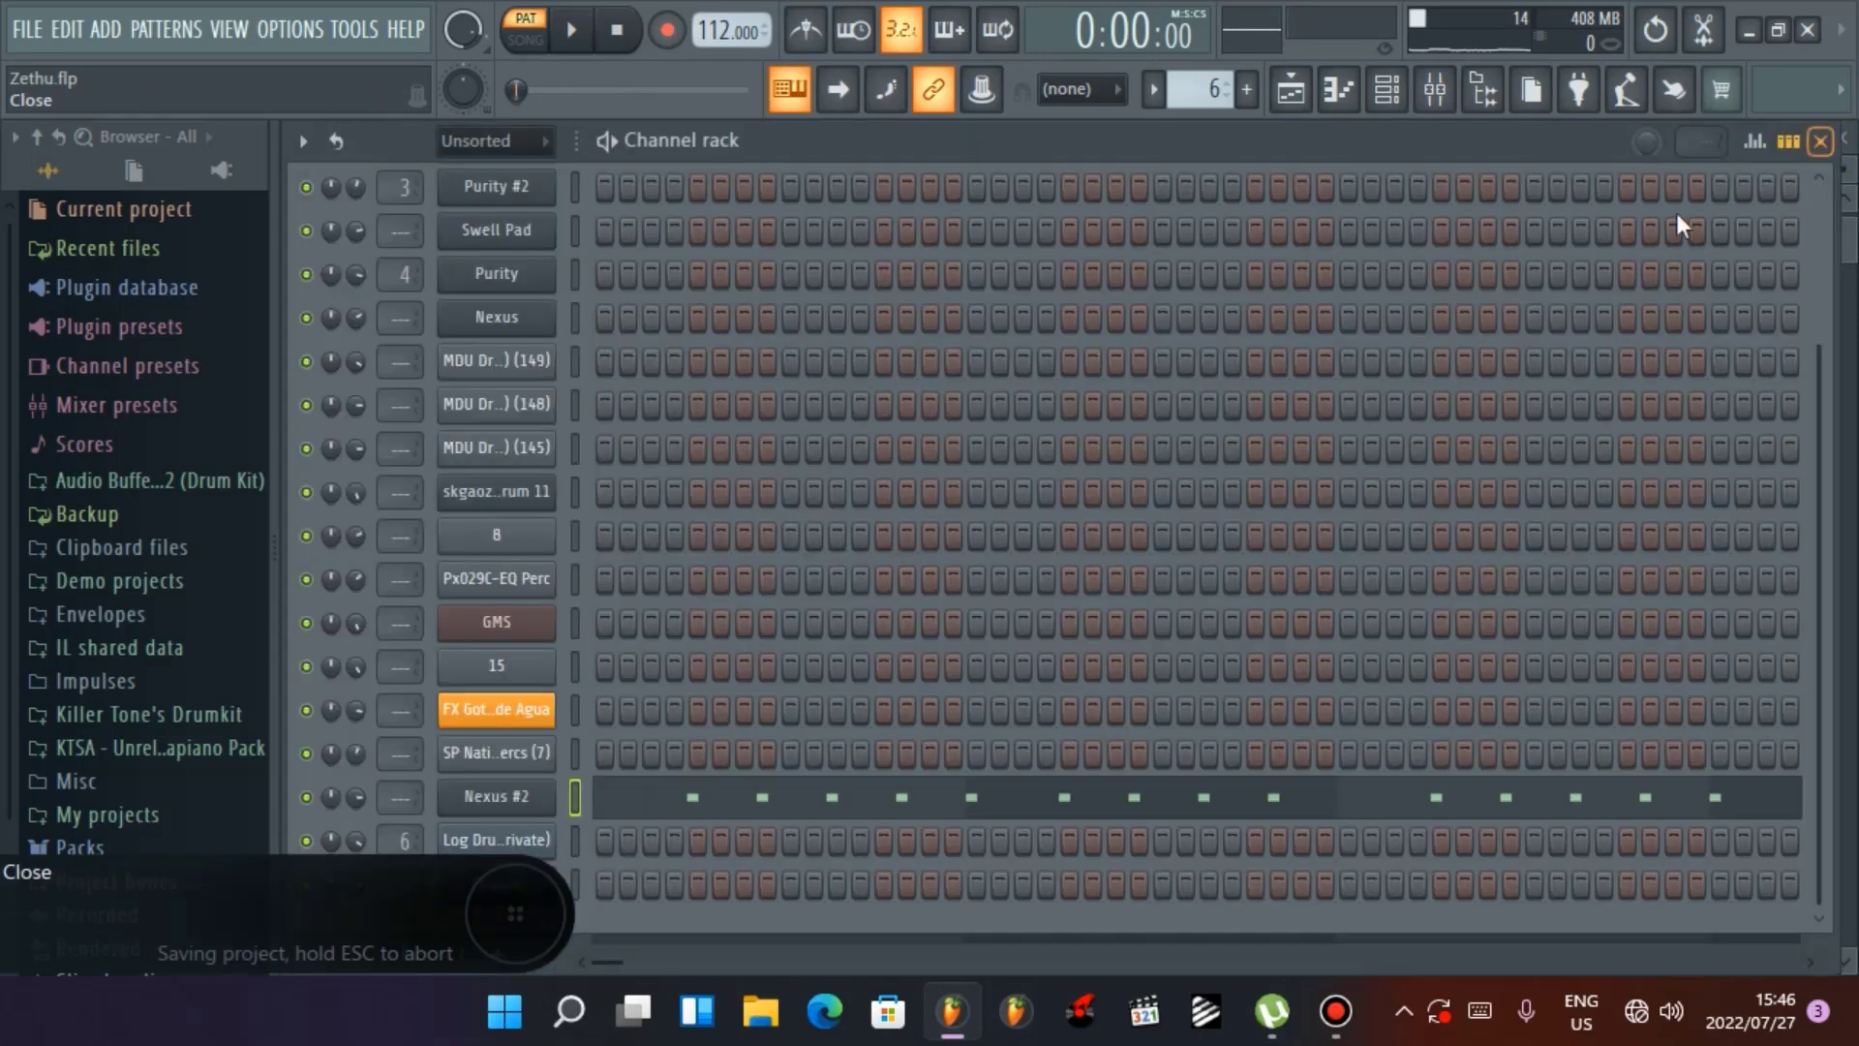
Unmute the Nexus #2 channel volume automation on Track 11 and Pattern 6 on Track 9 in the playlist
click(1290, 90)
scroll(1084, 851, down, 3)
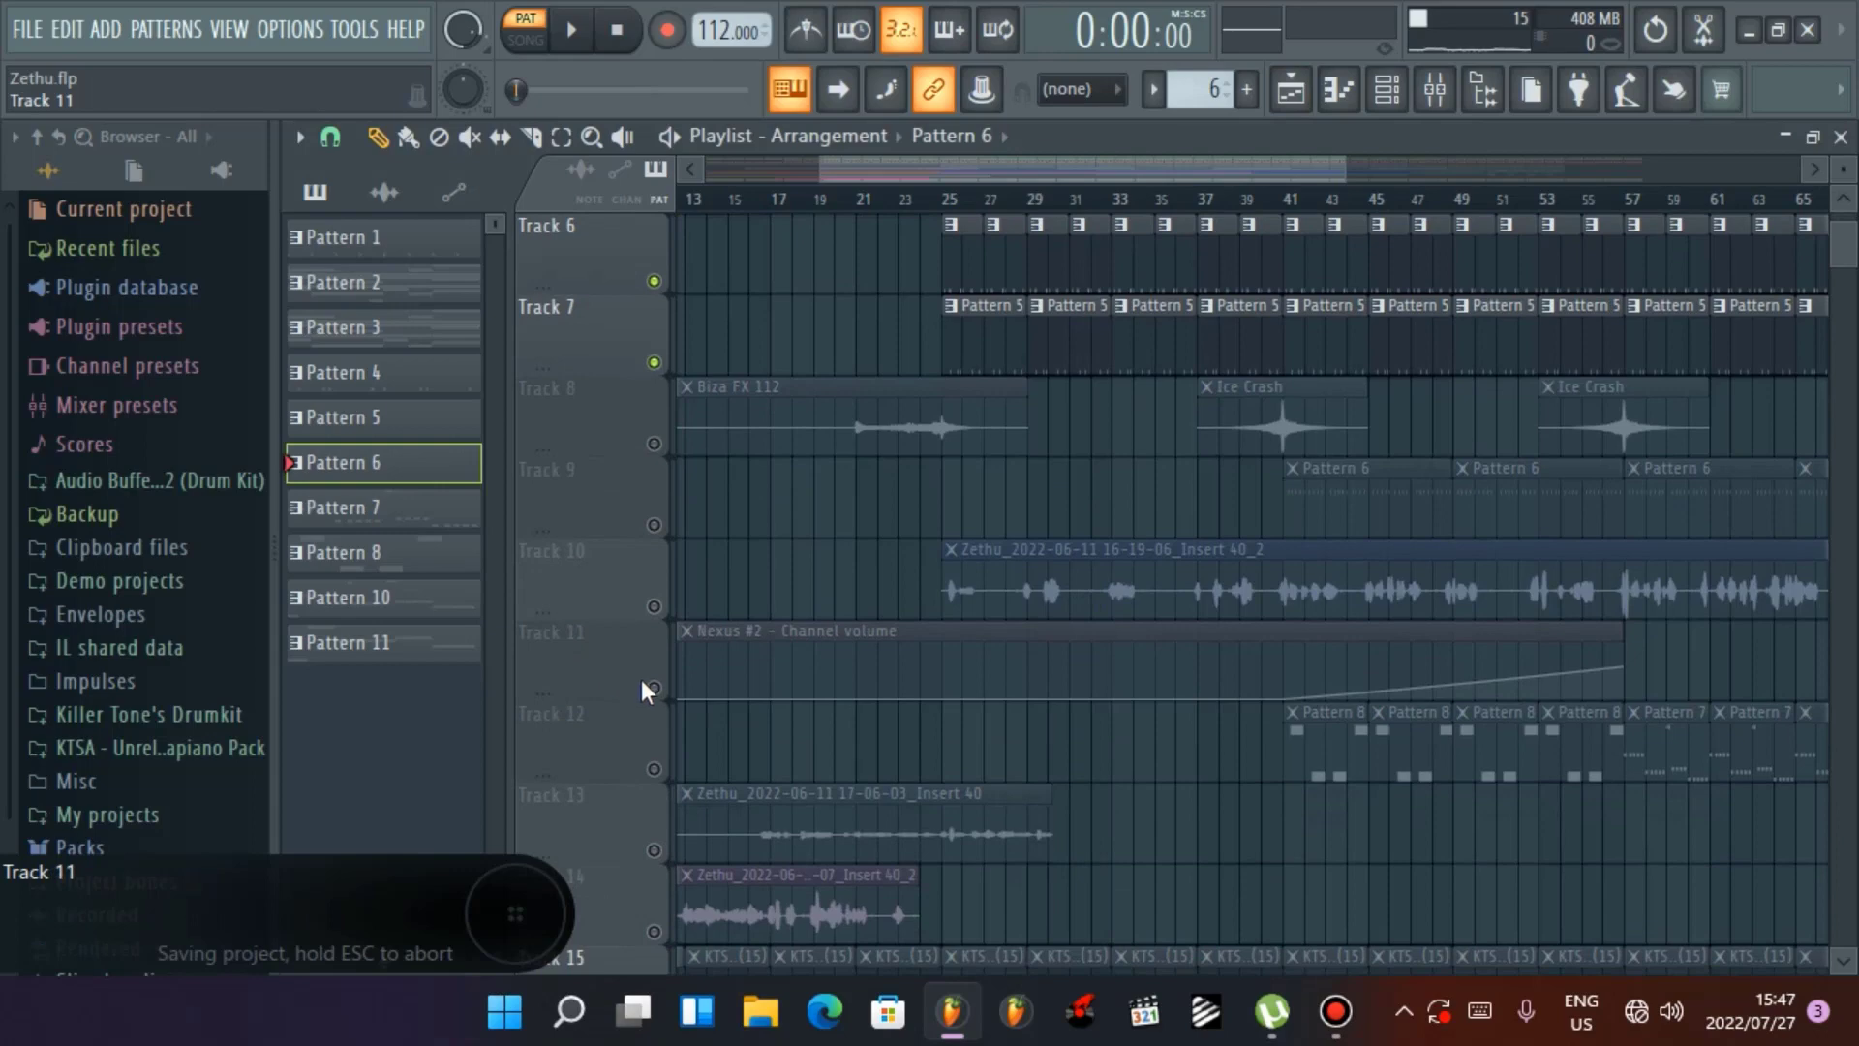
click(654, 688)
click(653, 525)
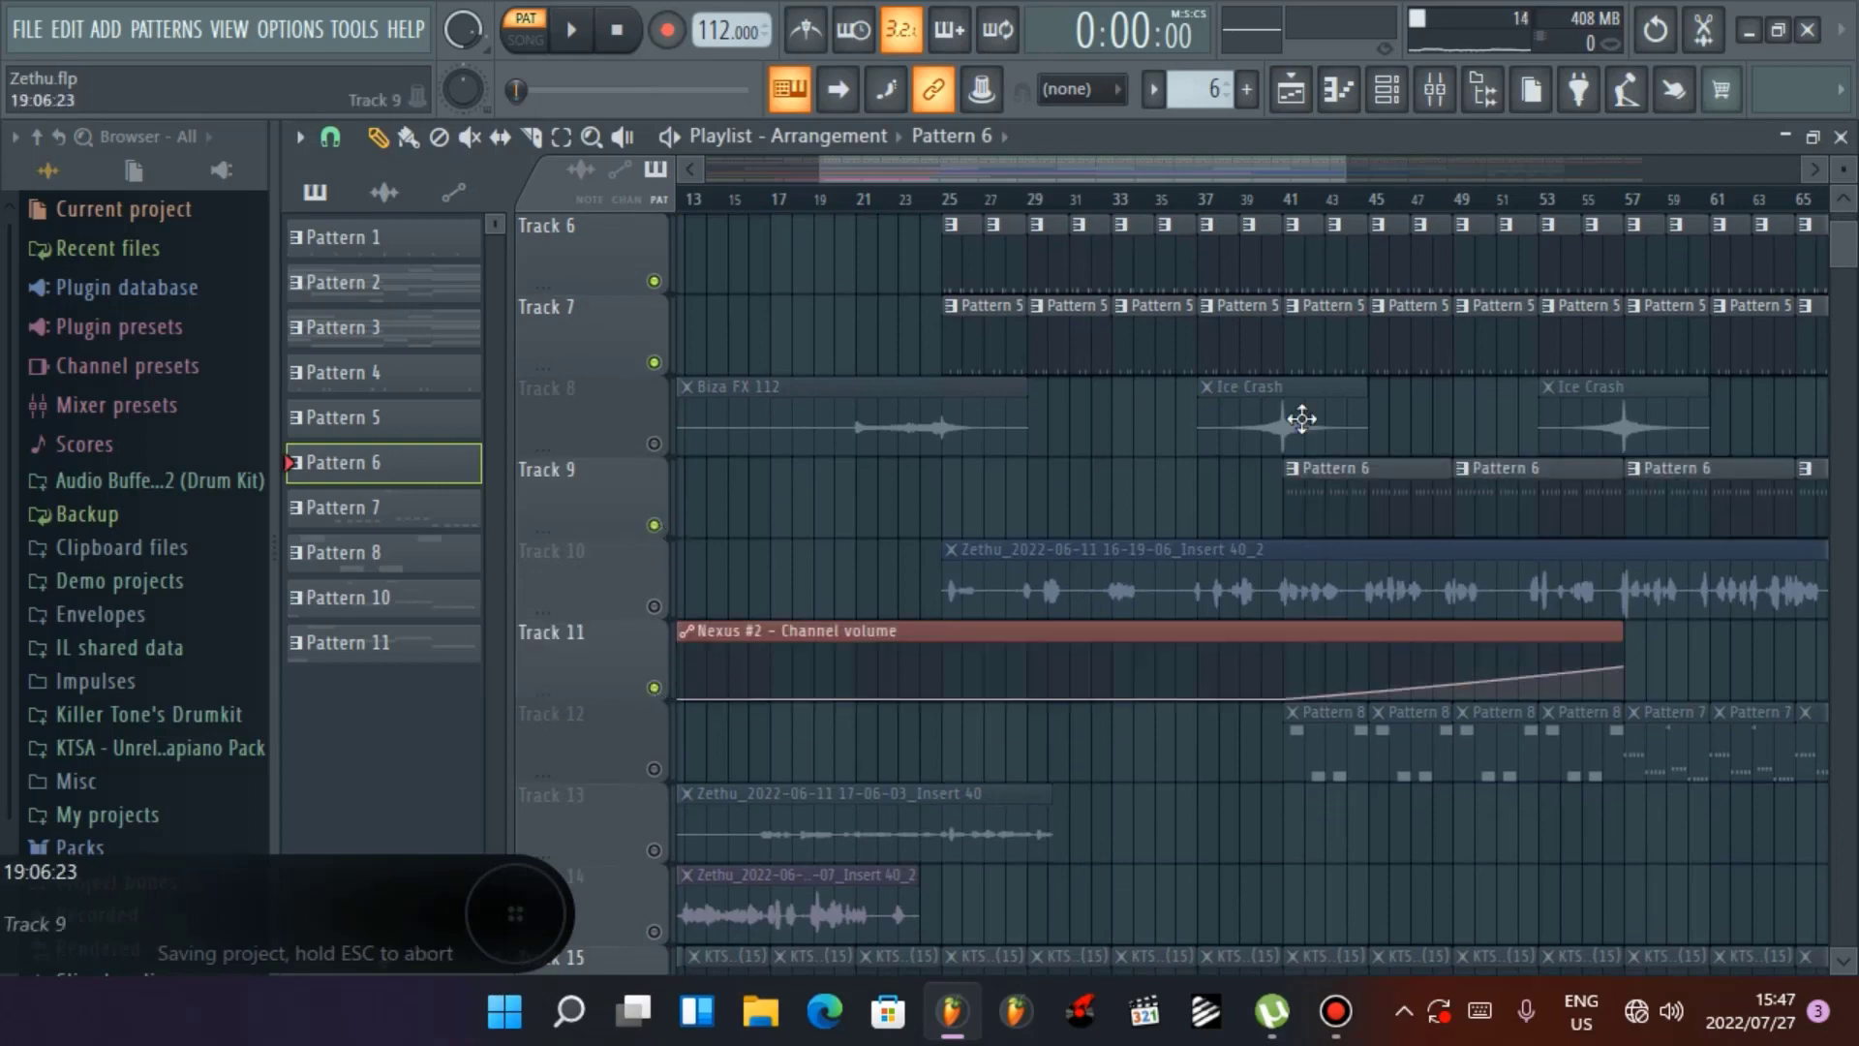
Play the song from about bar 37 to hear Pattern 6 enter with the Nexus #2 volume automation
click(1263, 197)
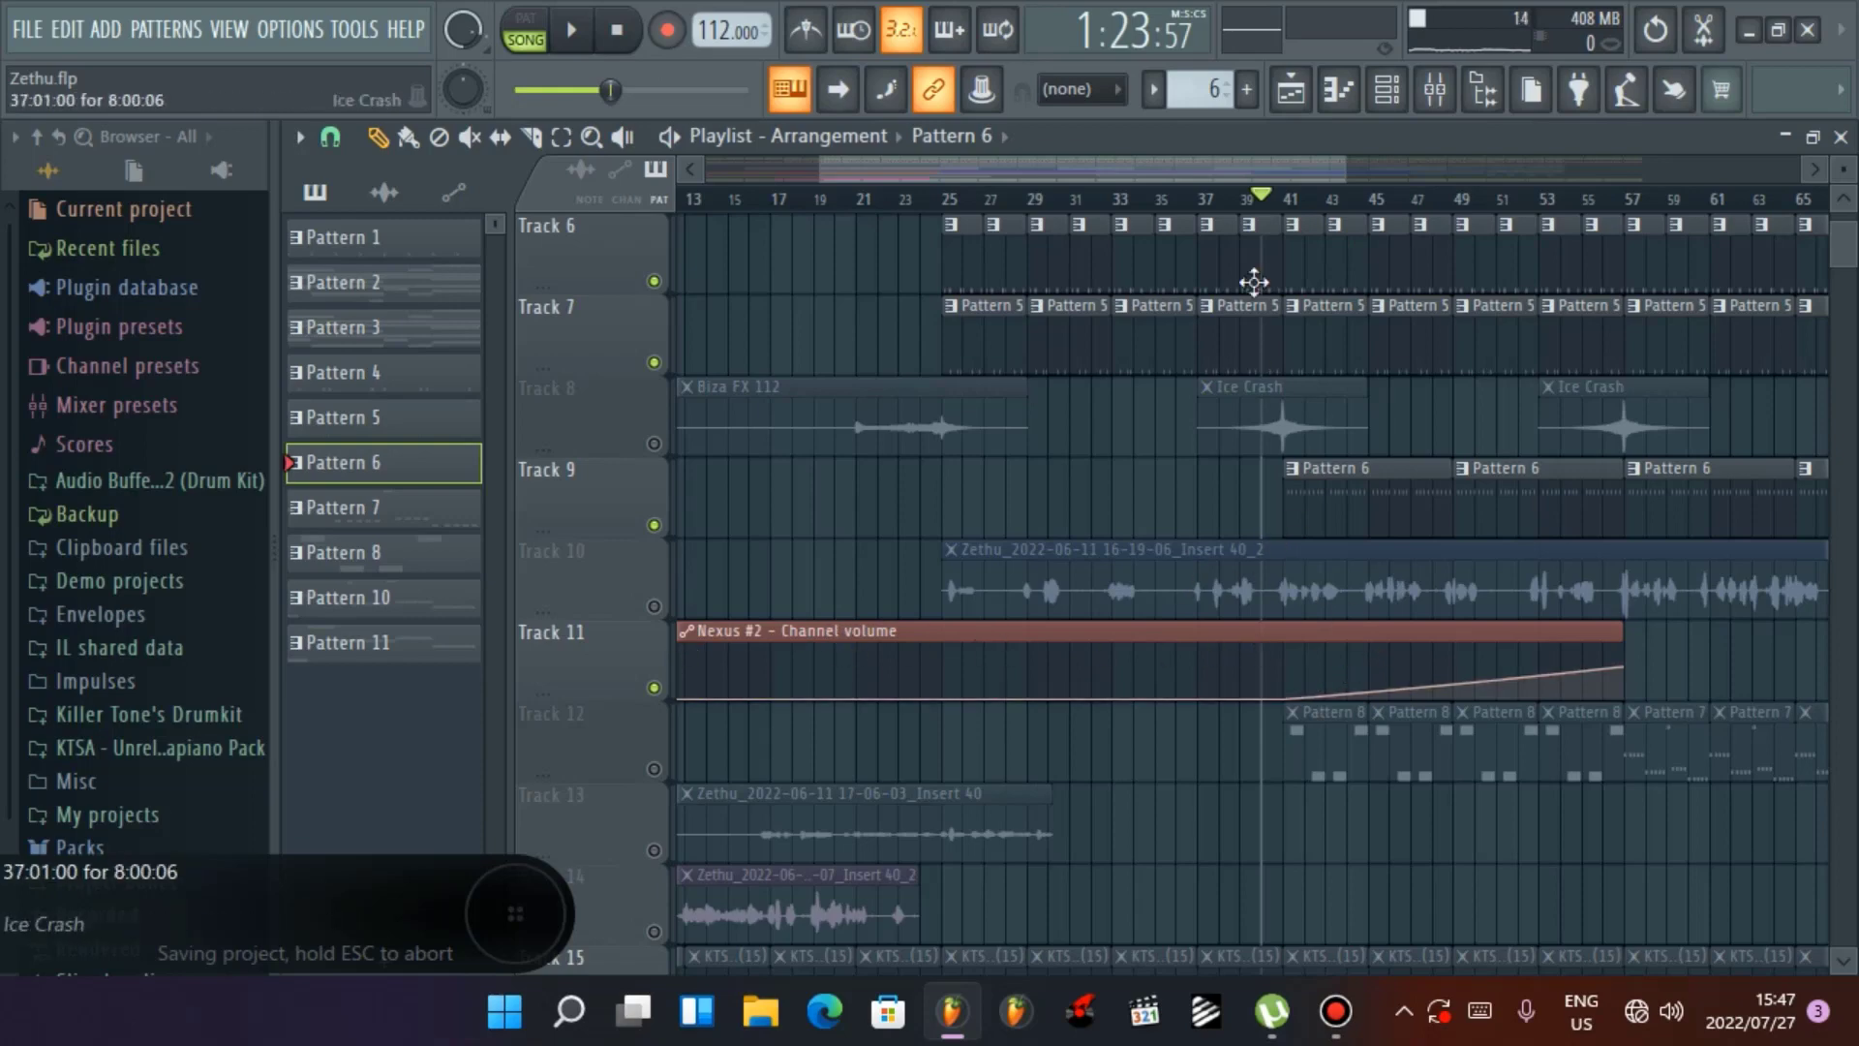
click(1222, 197)
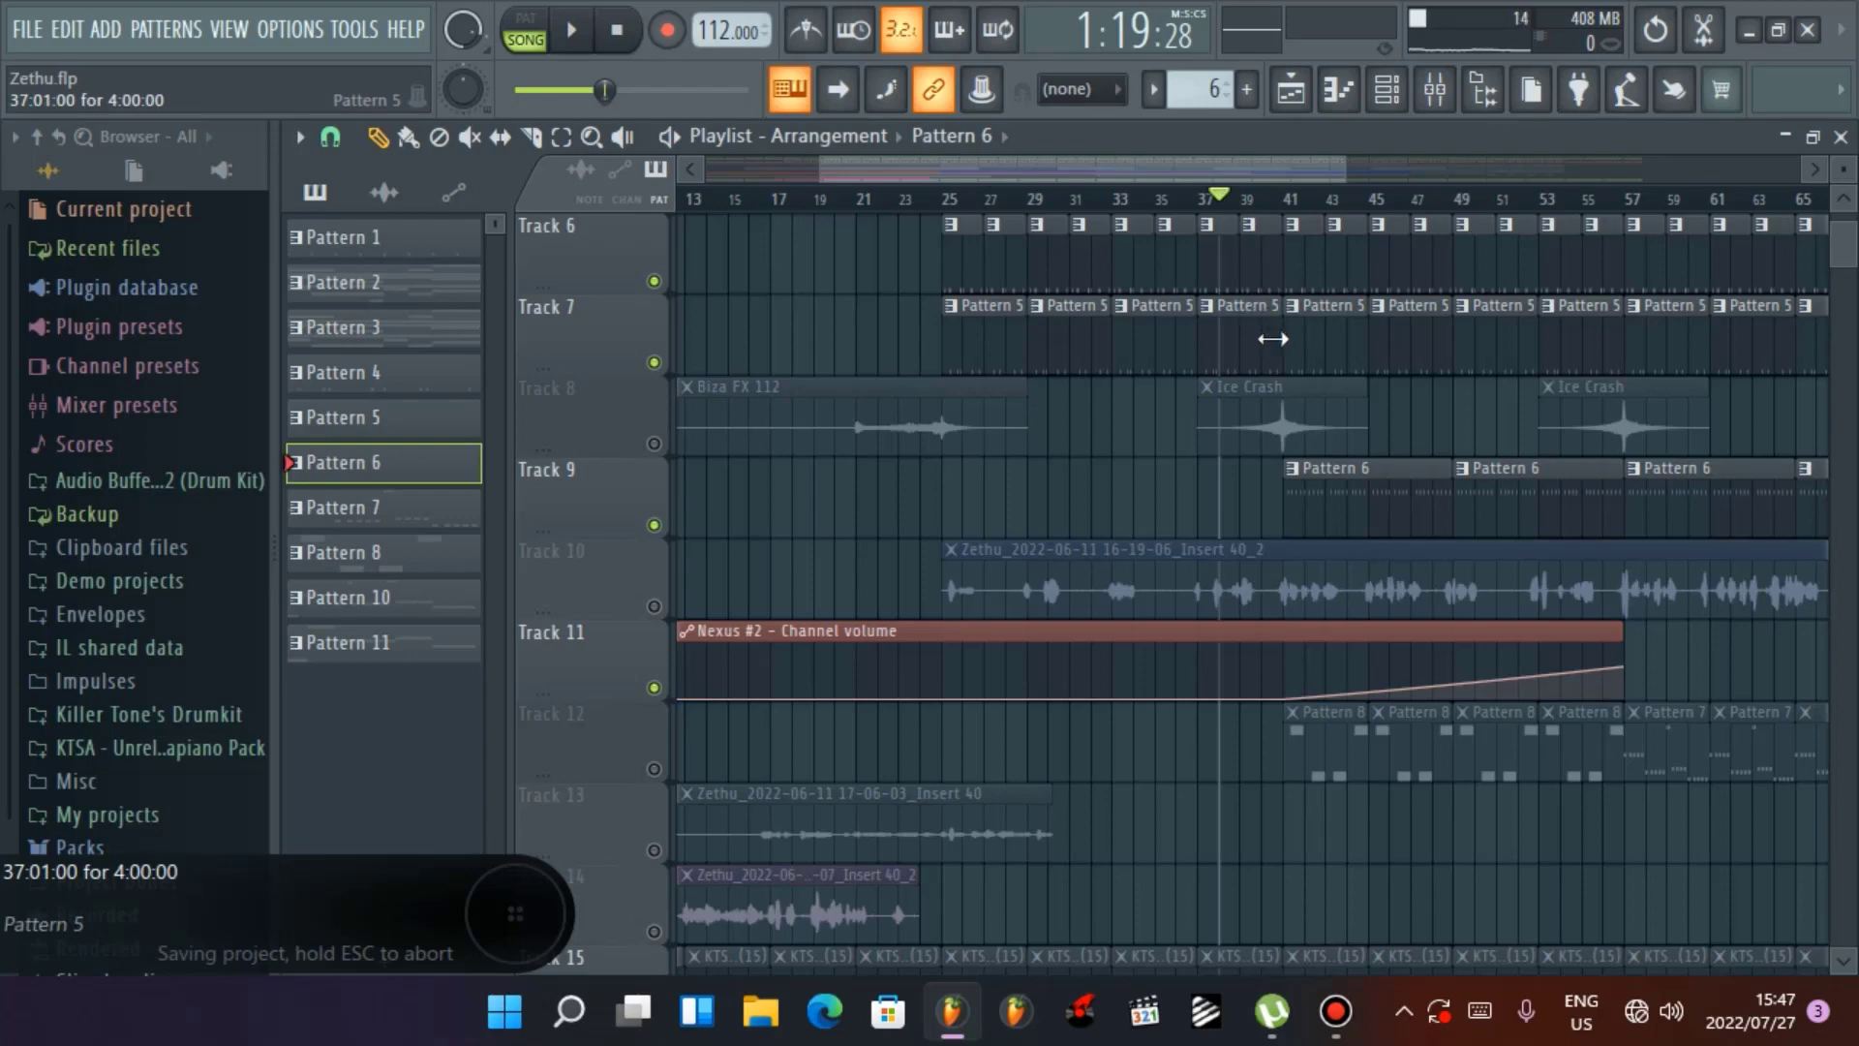
key(space)
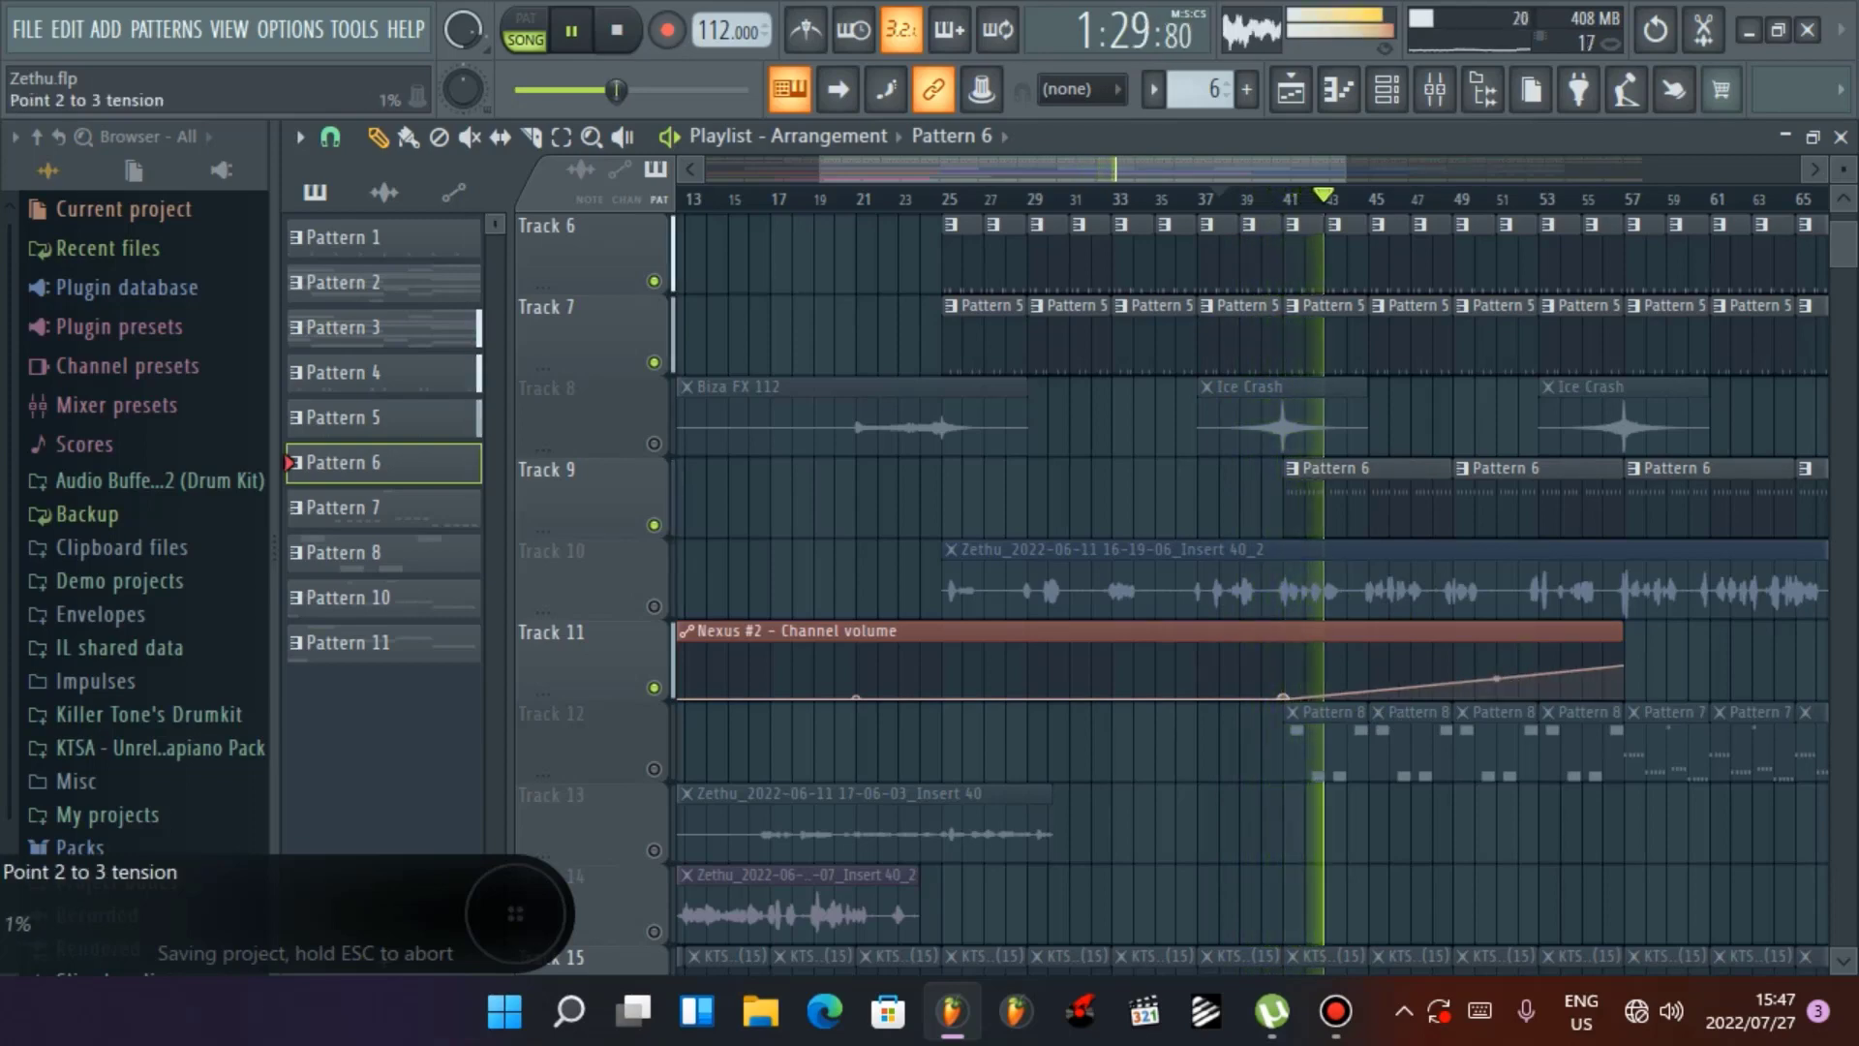
click(1504, 692)
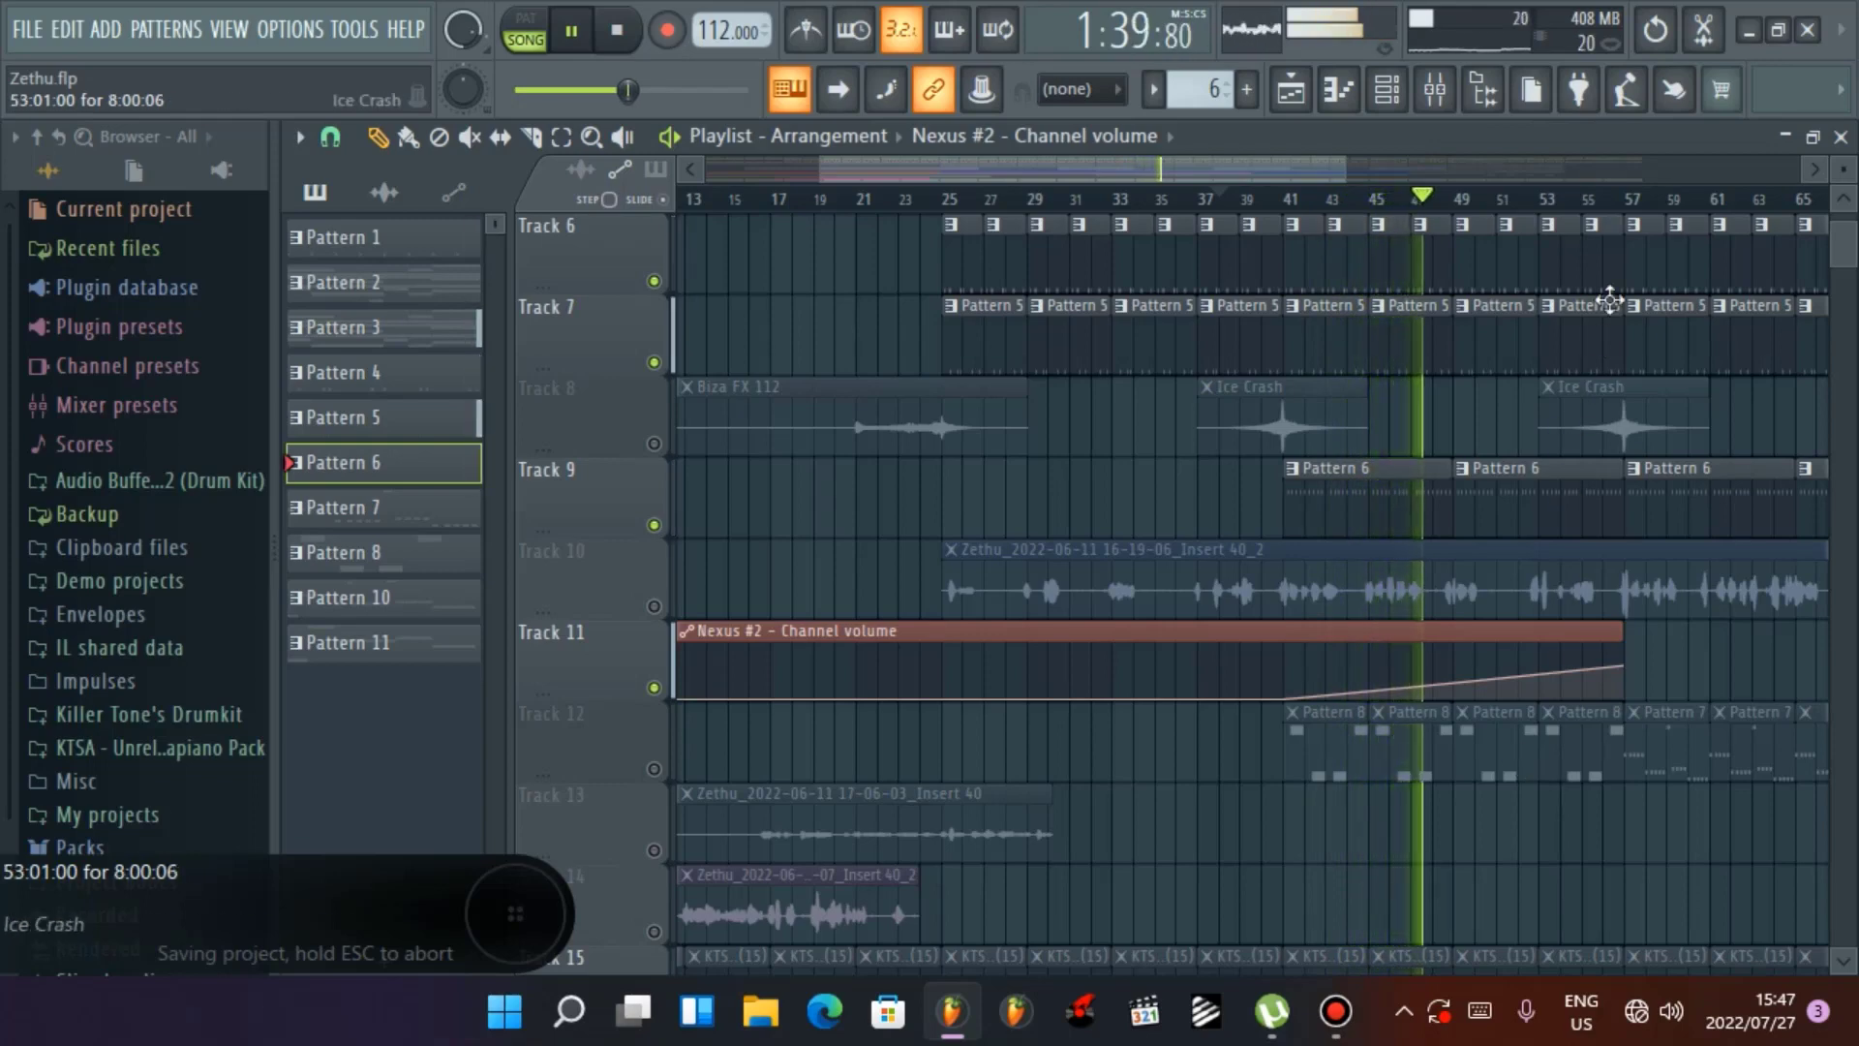
Vary the Nexus #2 plugin's amp modifier spread while the song plays, ending at 56, and close the plugin
click(1440, 103)
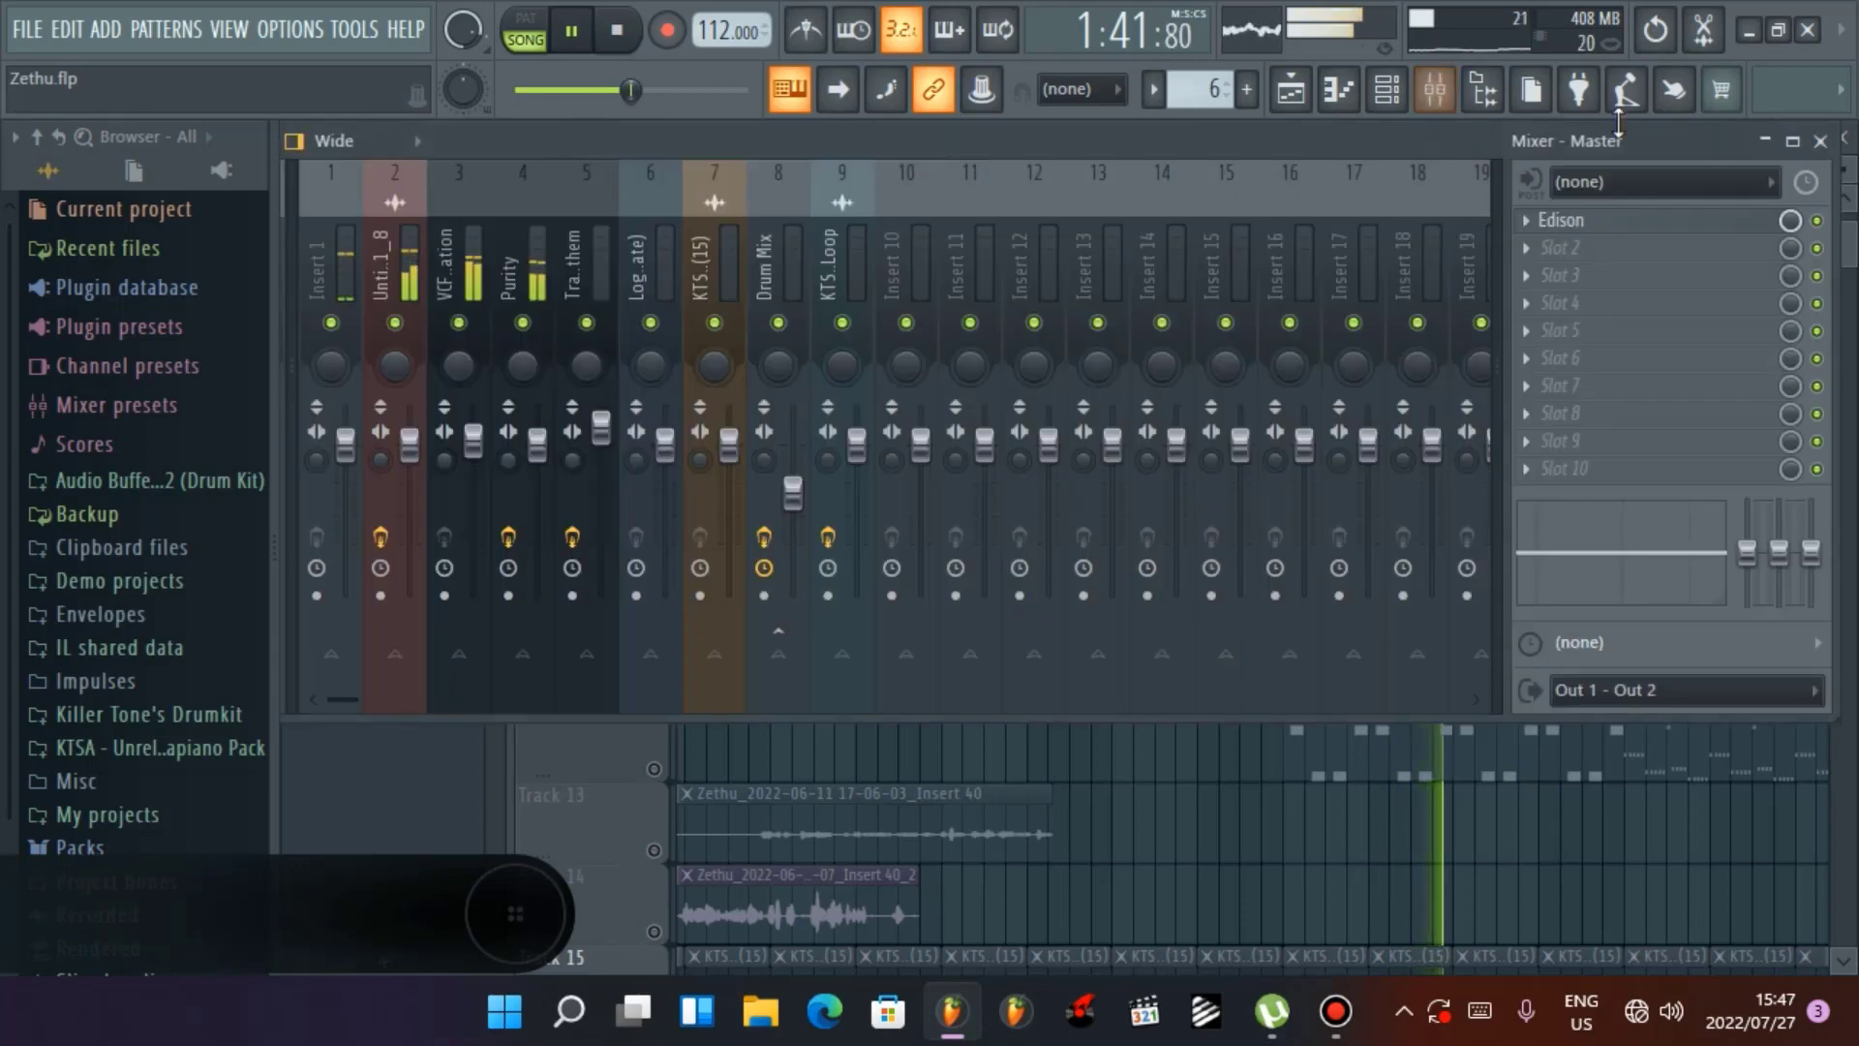
click(1821, 141)
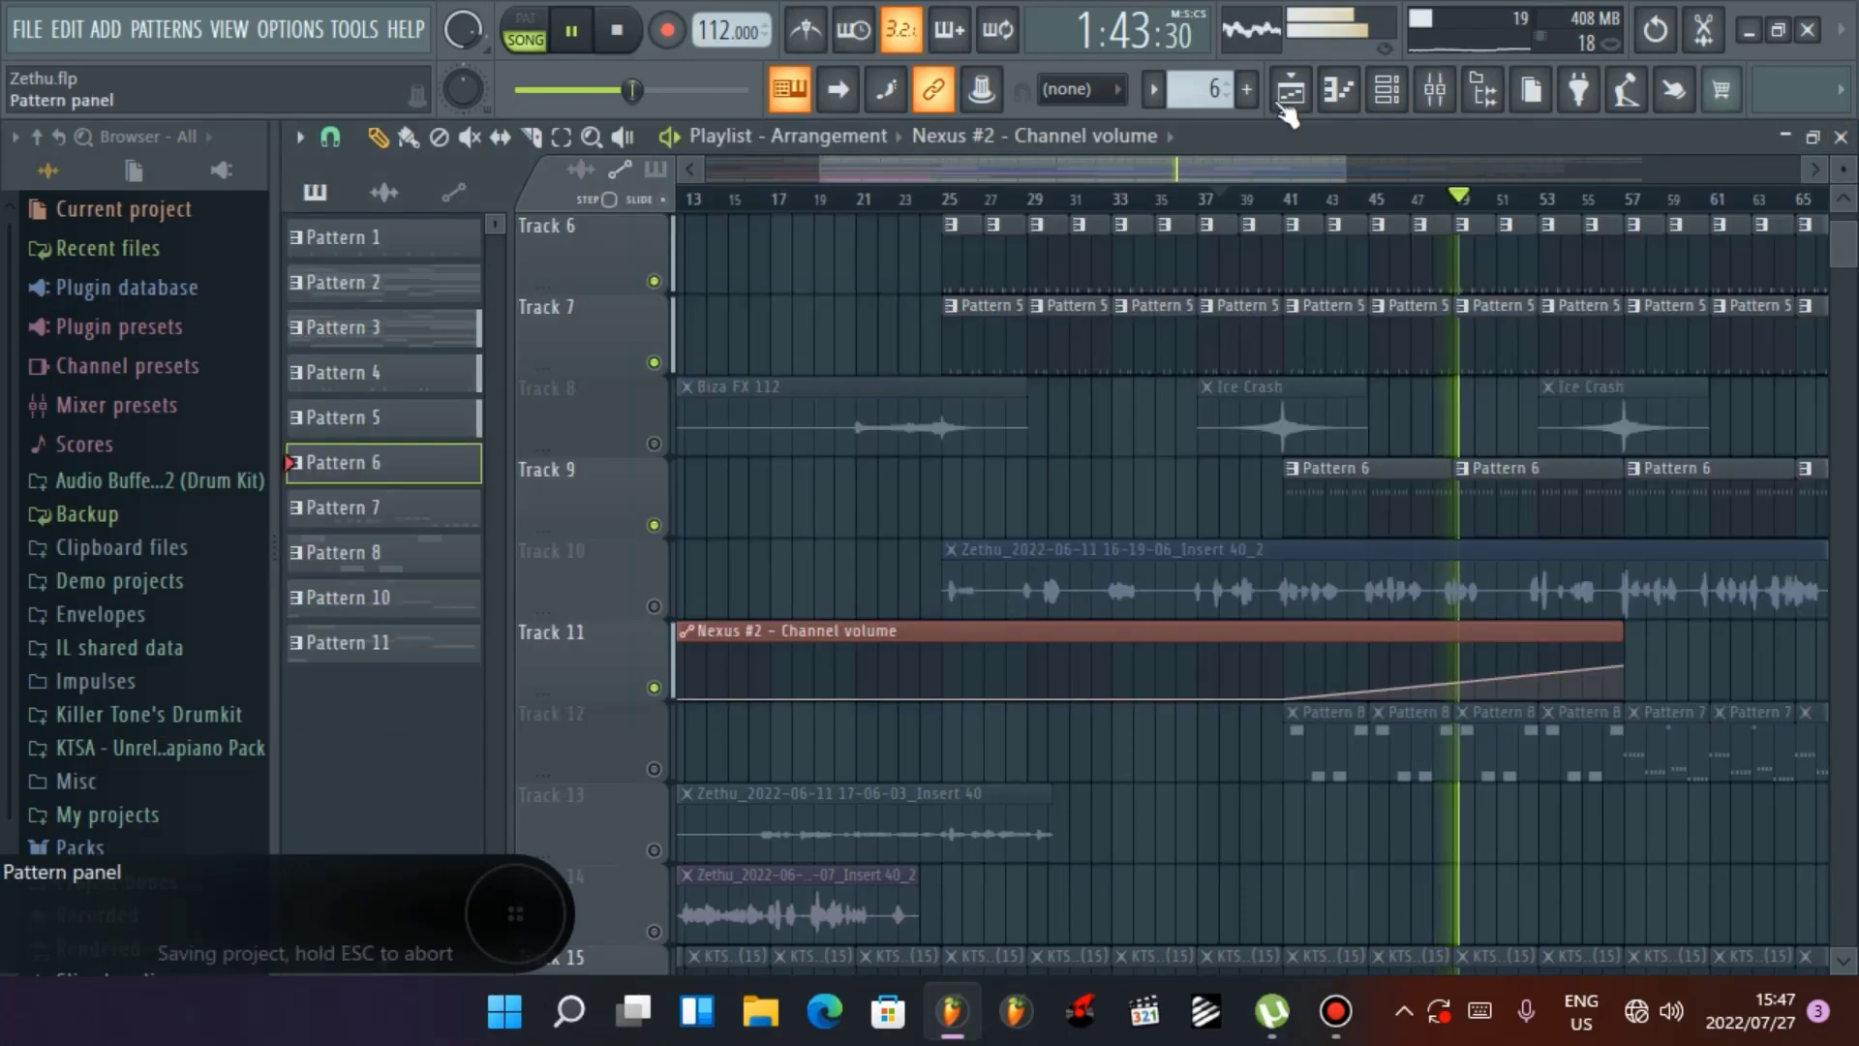
click(1386, 89)
click(513, 795)
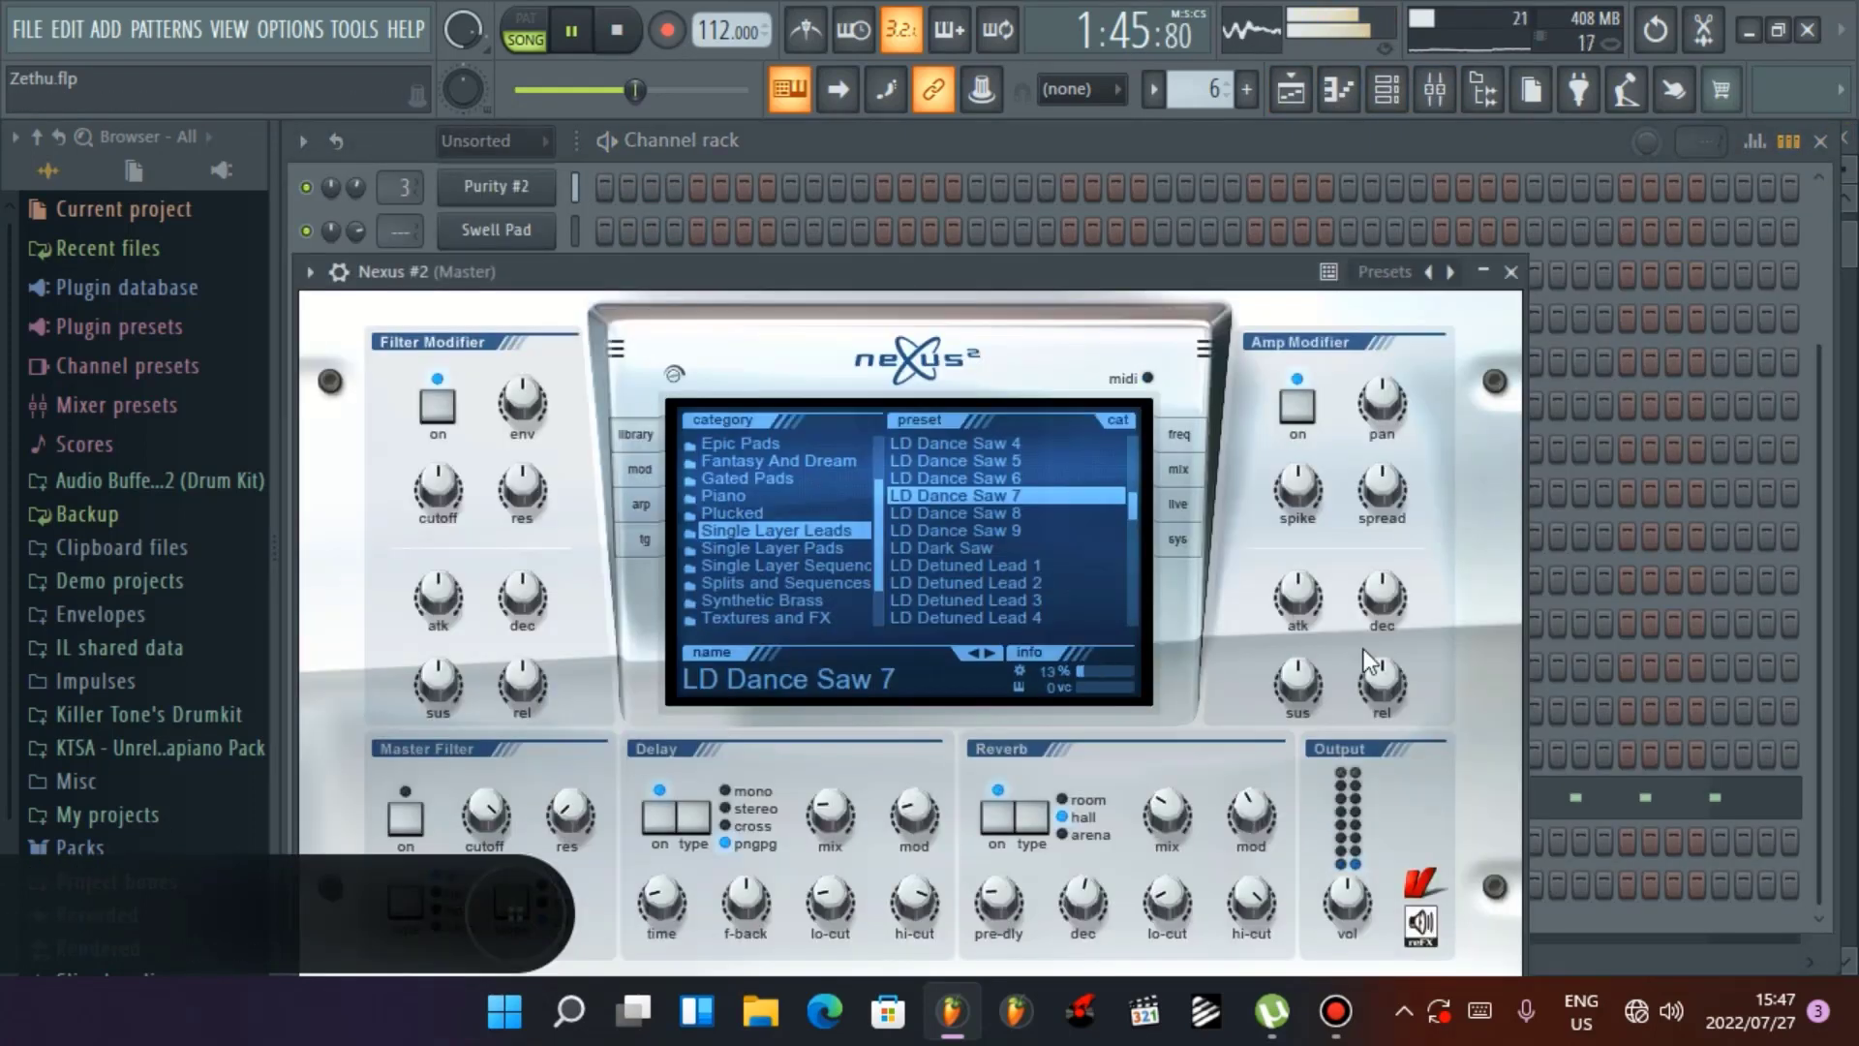
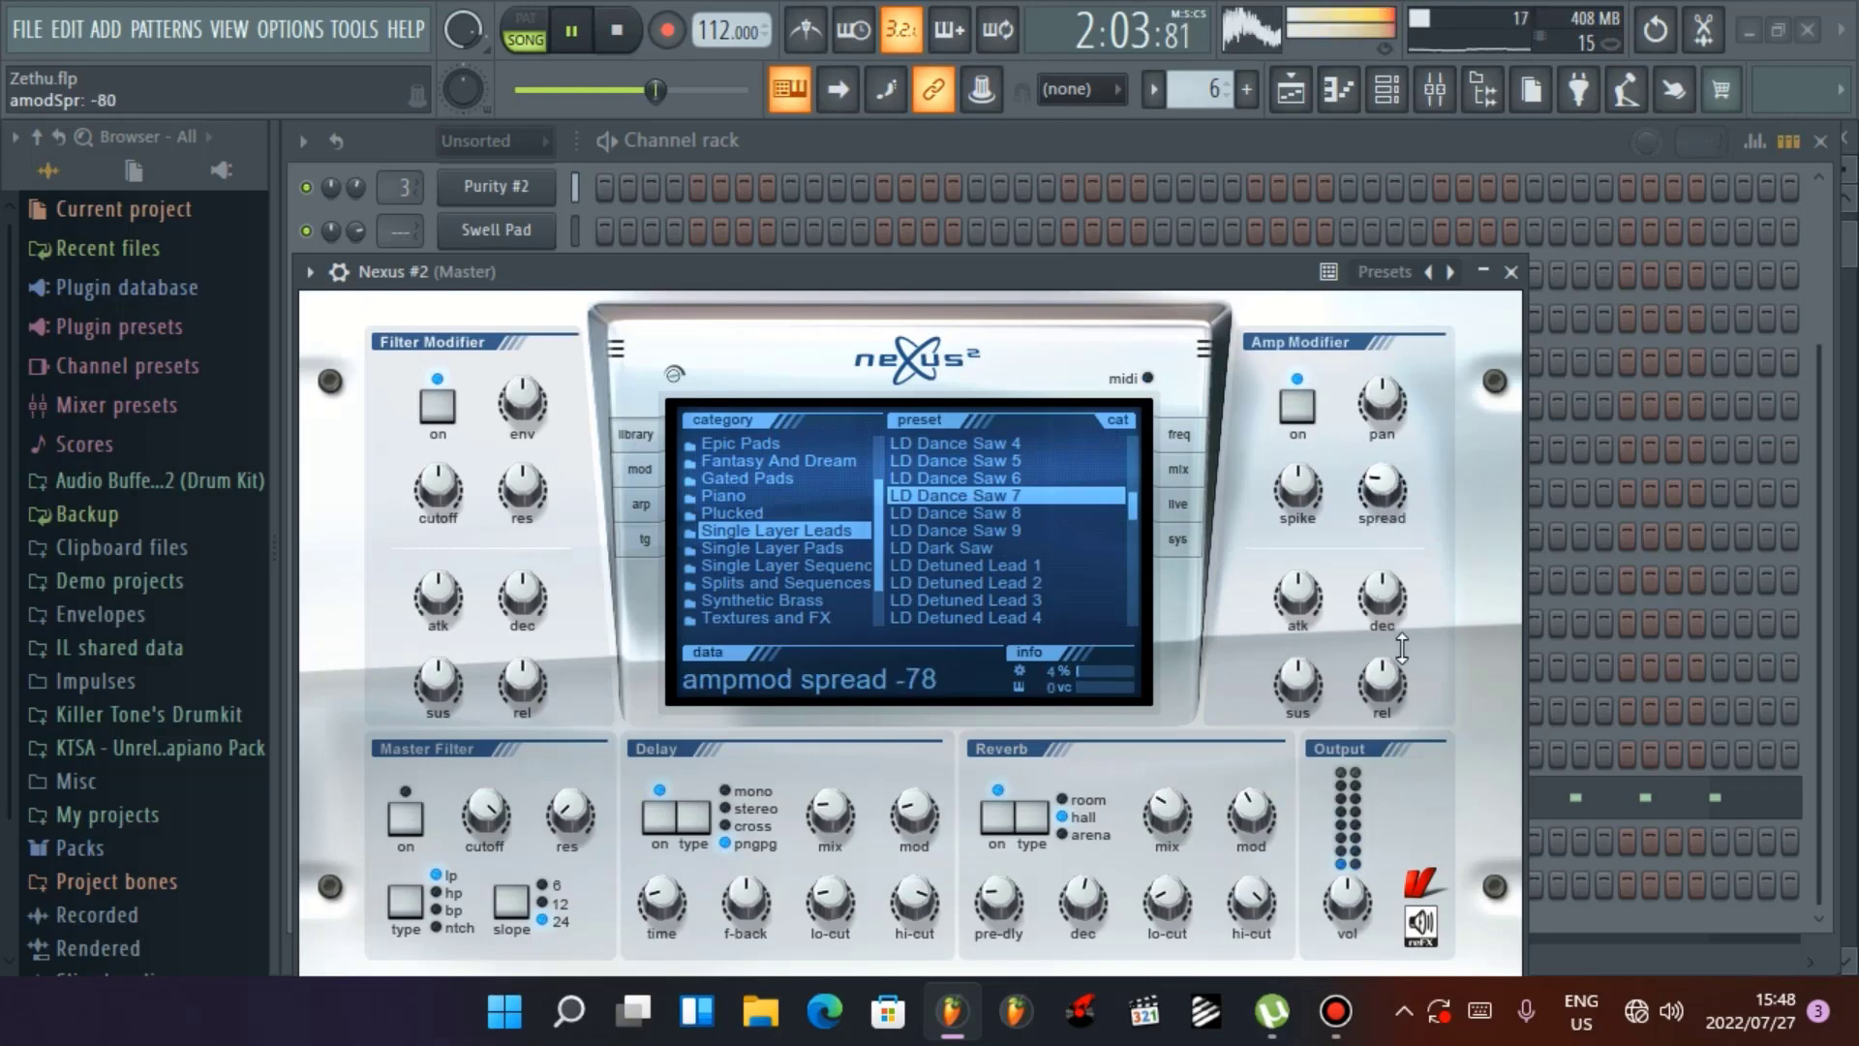
drag(1401, 648, 1401, 653)
drag(1388, 504, 1383, 448)
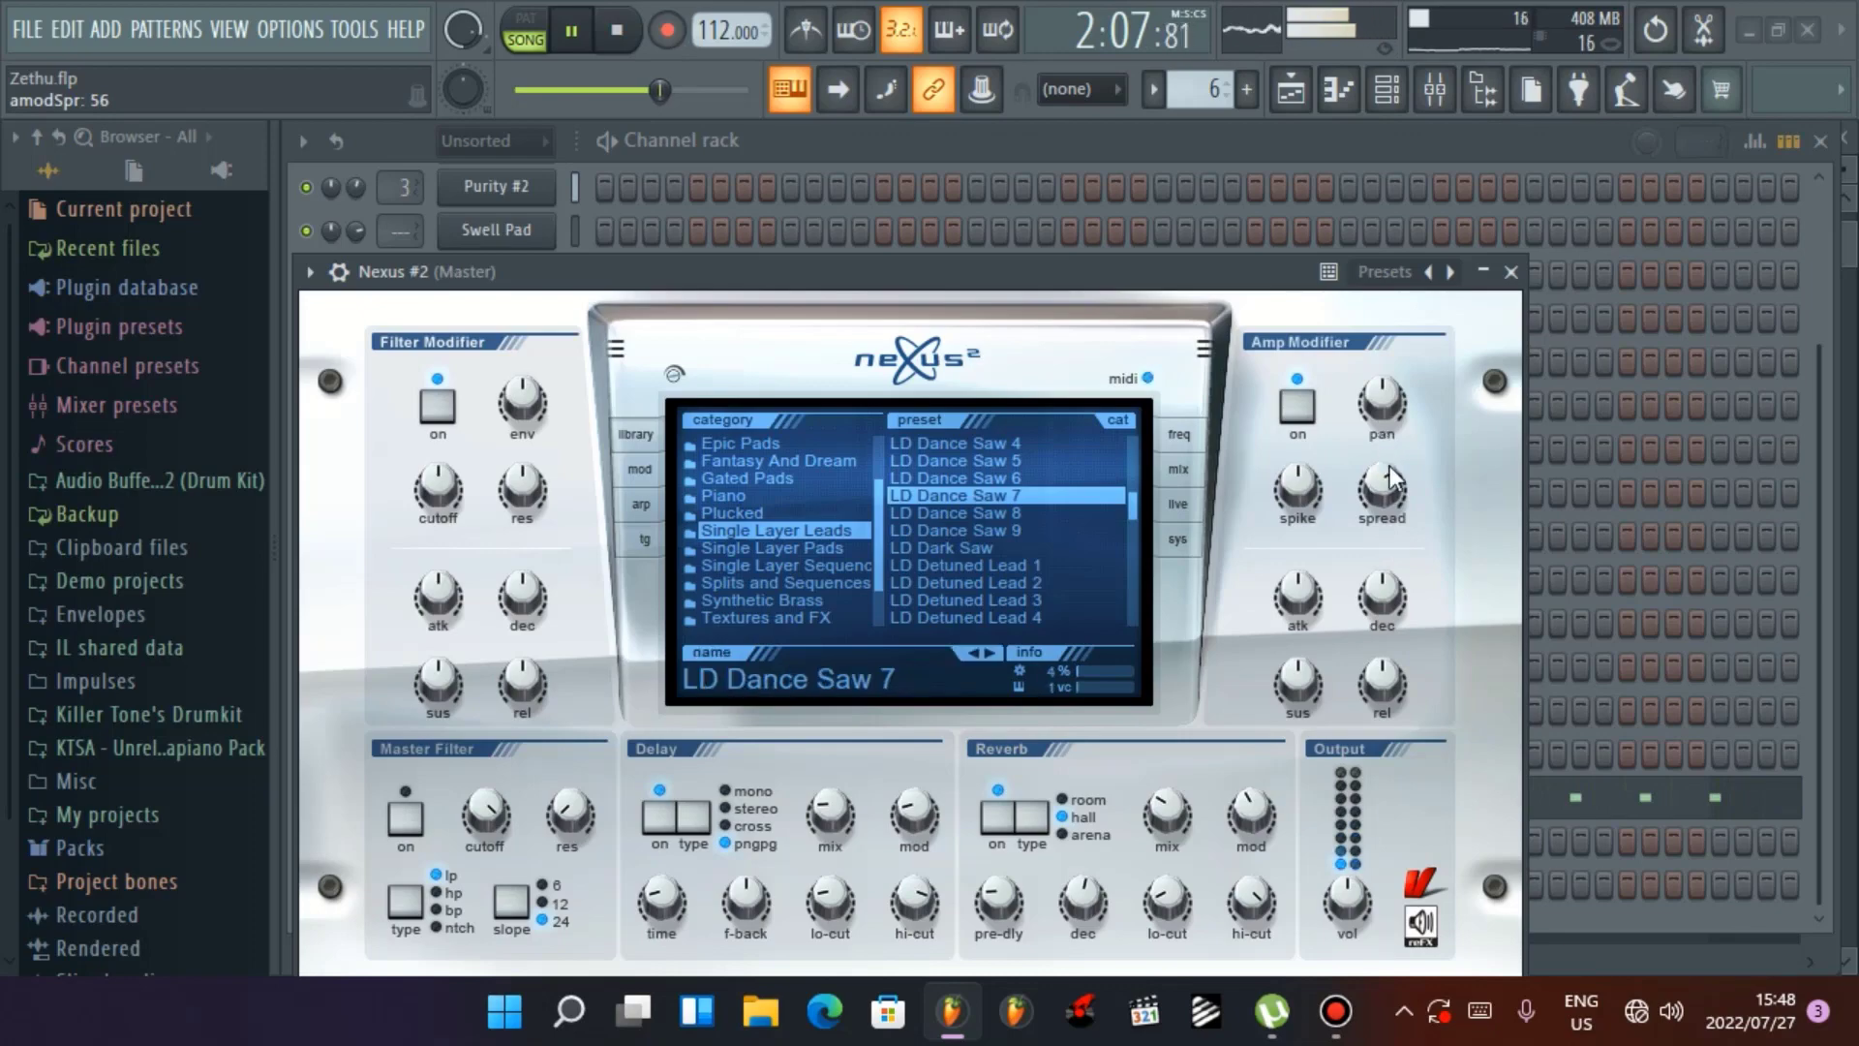
click(1510, 272)
Follow the song in the playlist beyond bar 63, stop playback and return to the arrangement's first bars and tracks
click(1290, 89)
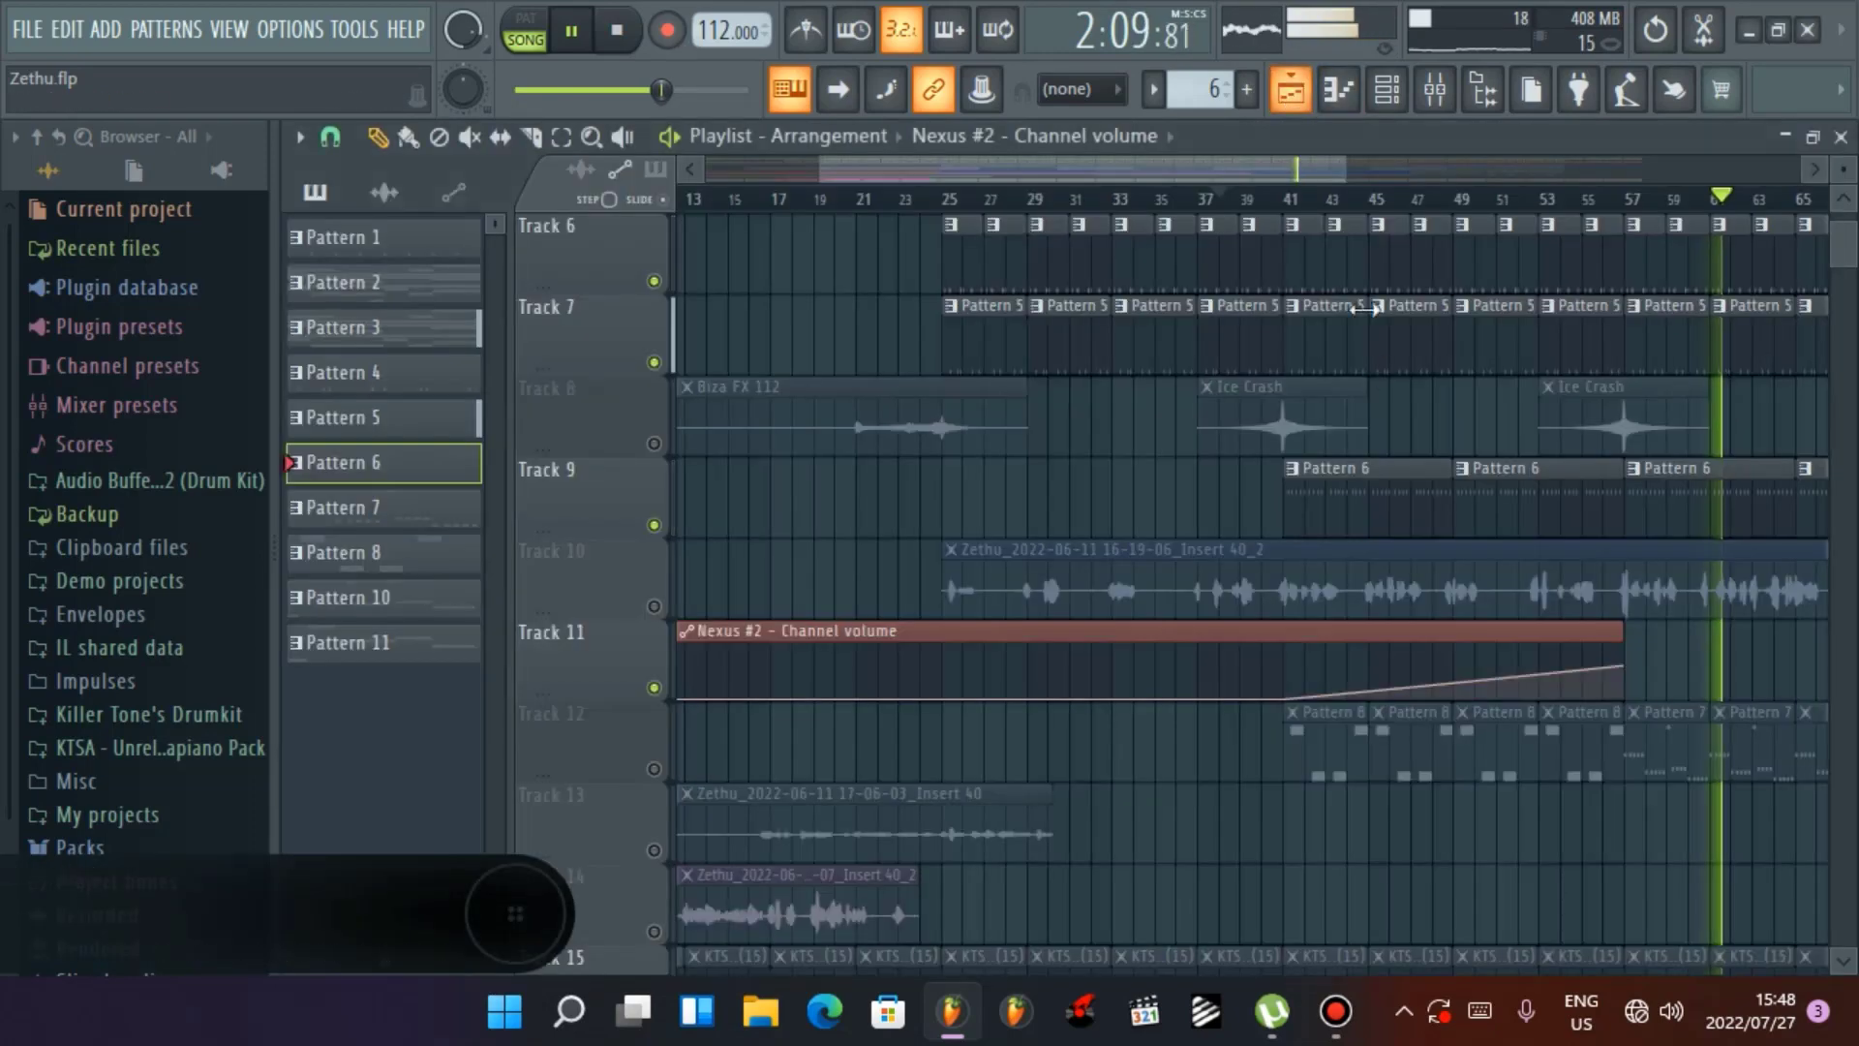
drag(1210, 155, 1384, 176)
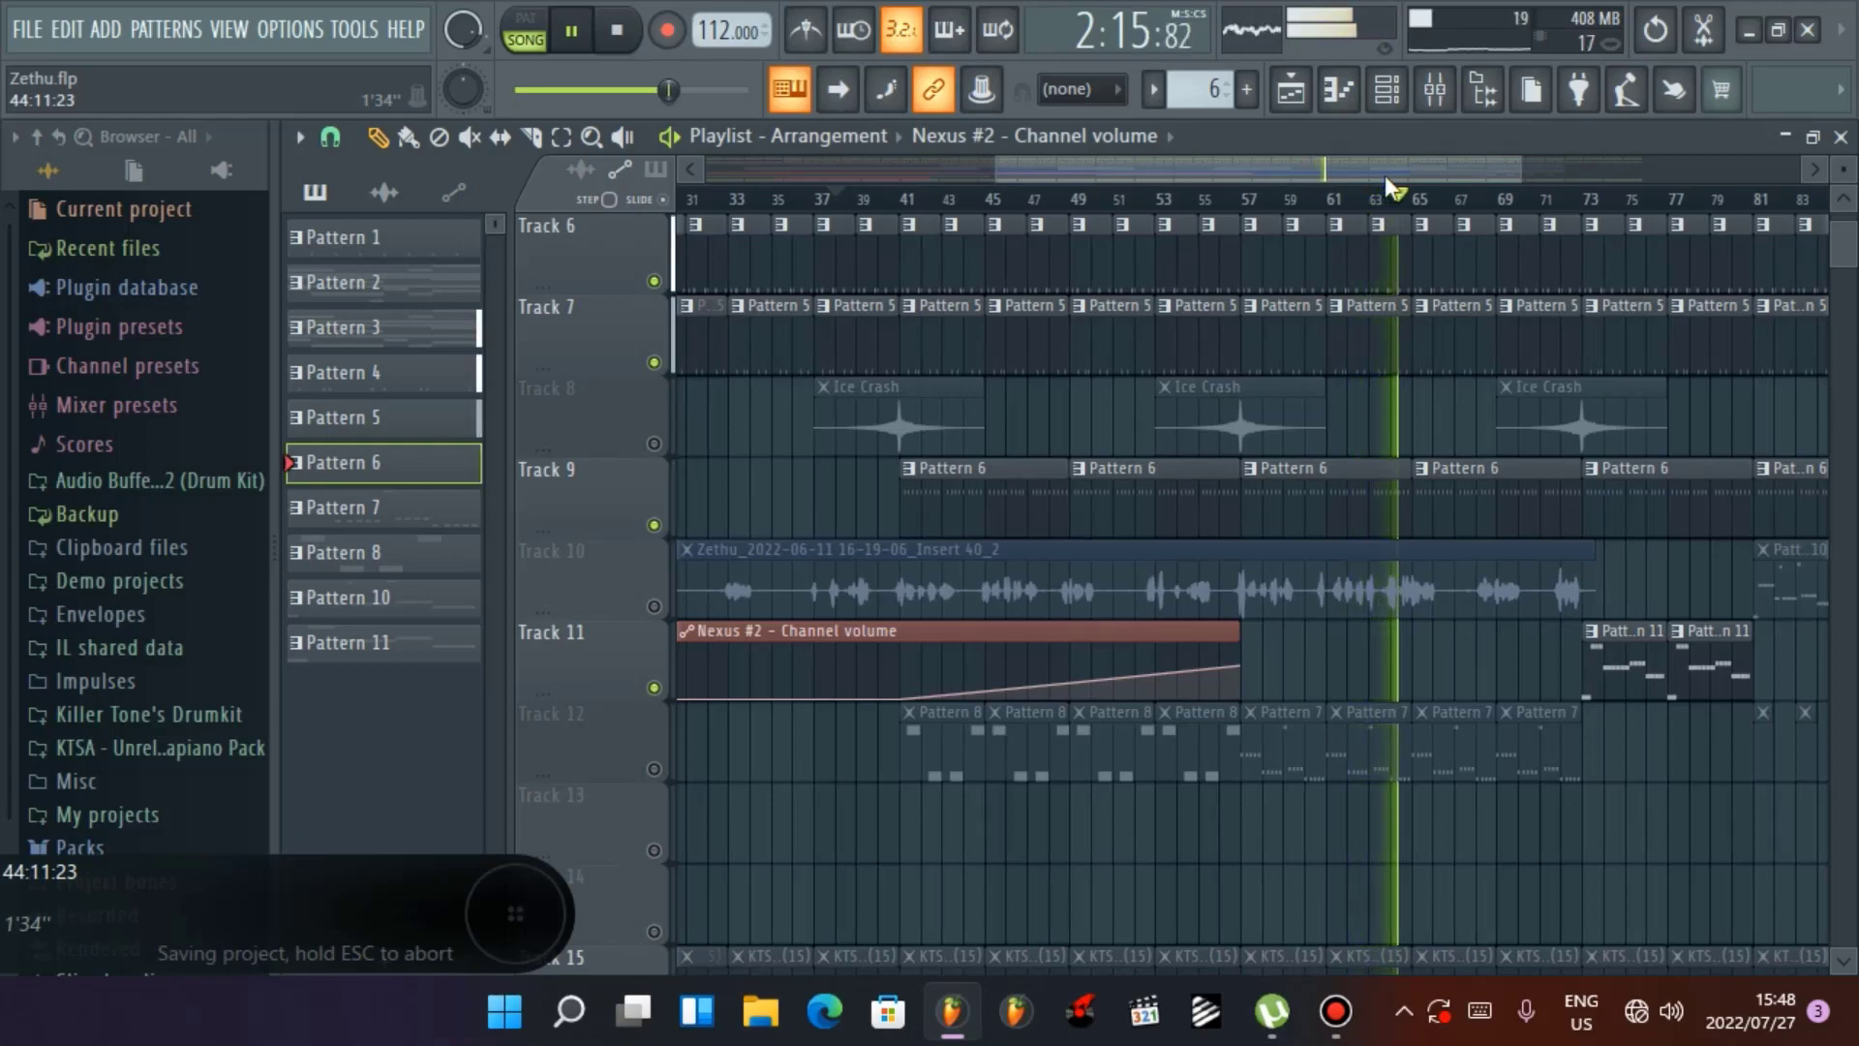
click(620, 43)
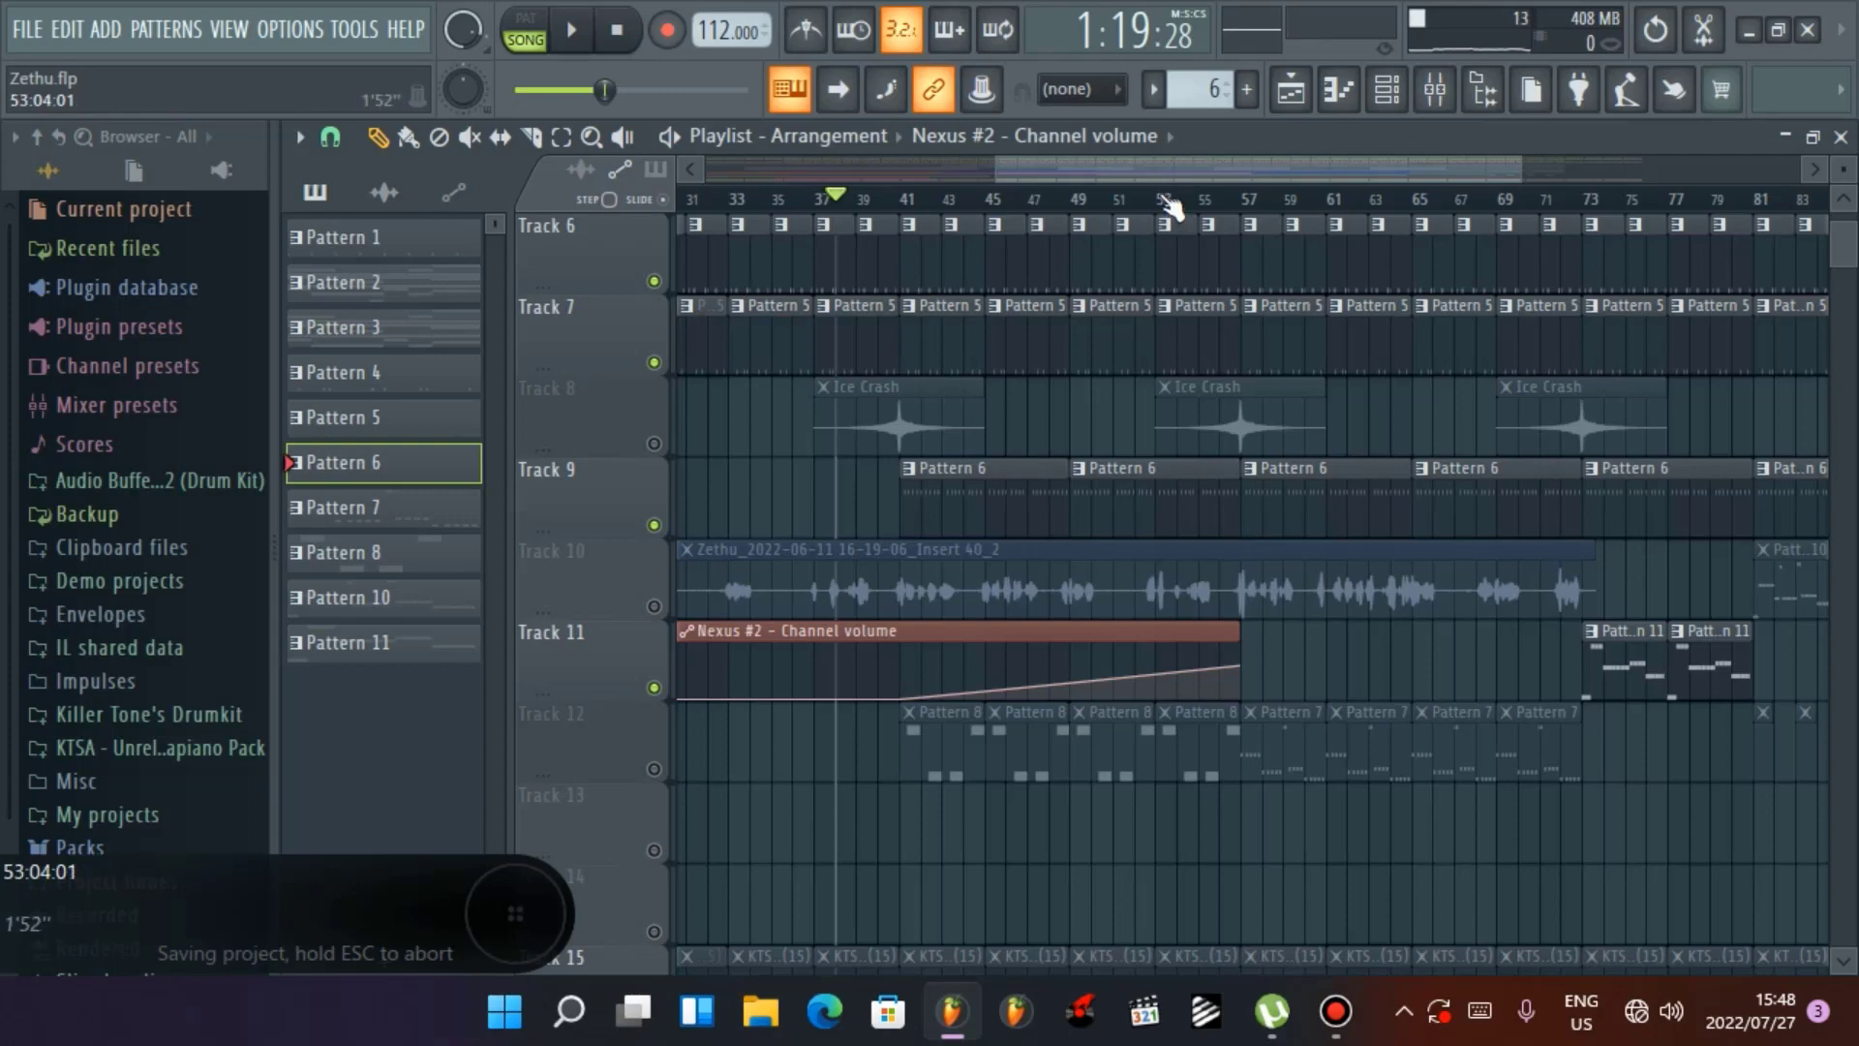
drag(1153, 170, 847, 199)
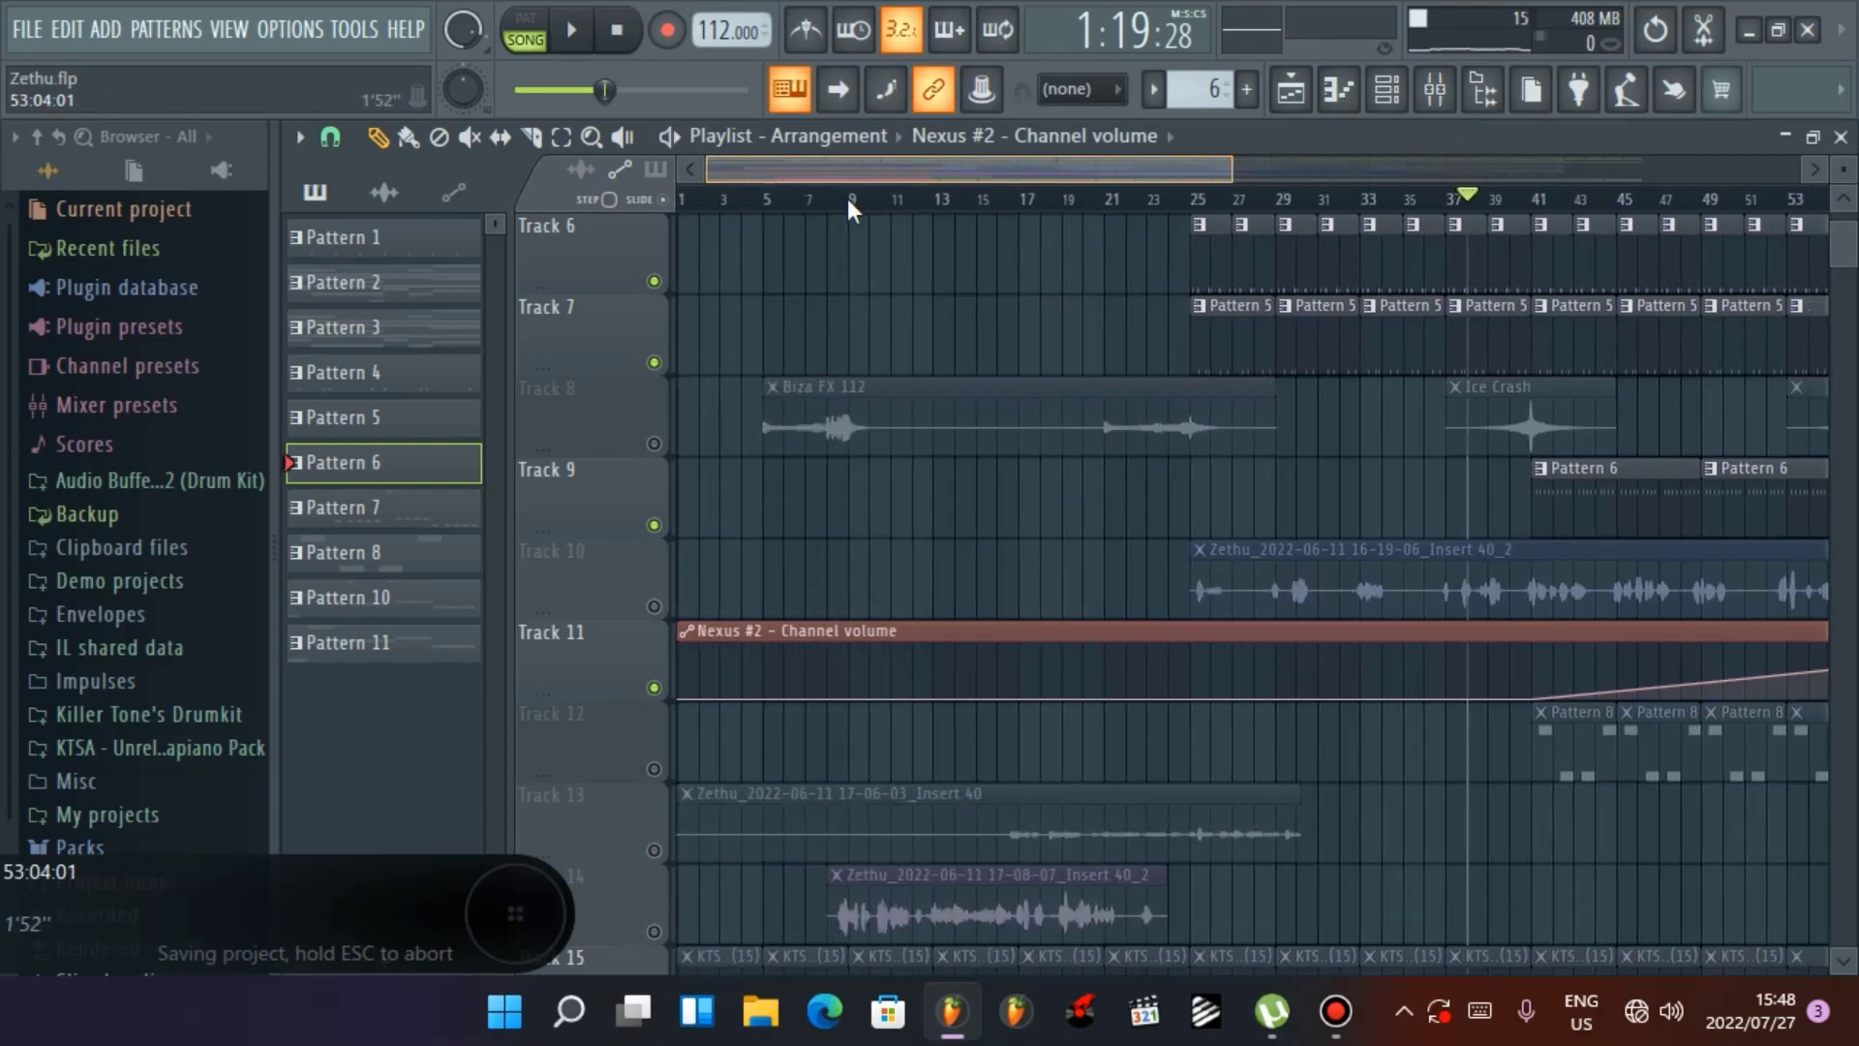
scroll(1202, 606, up, 5)
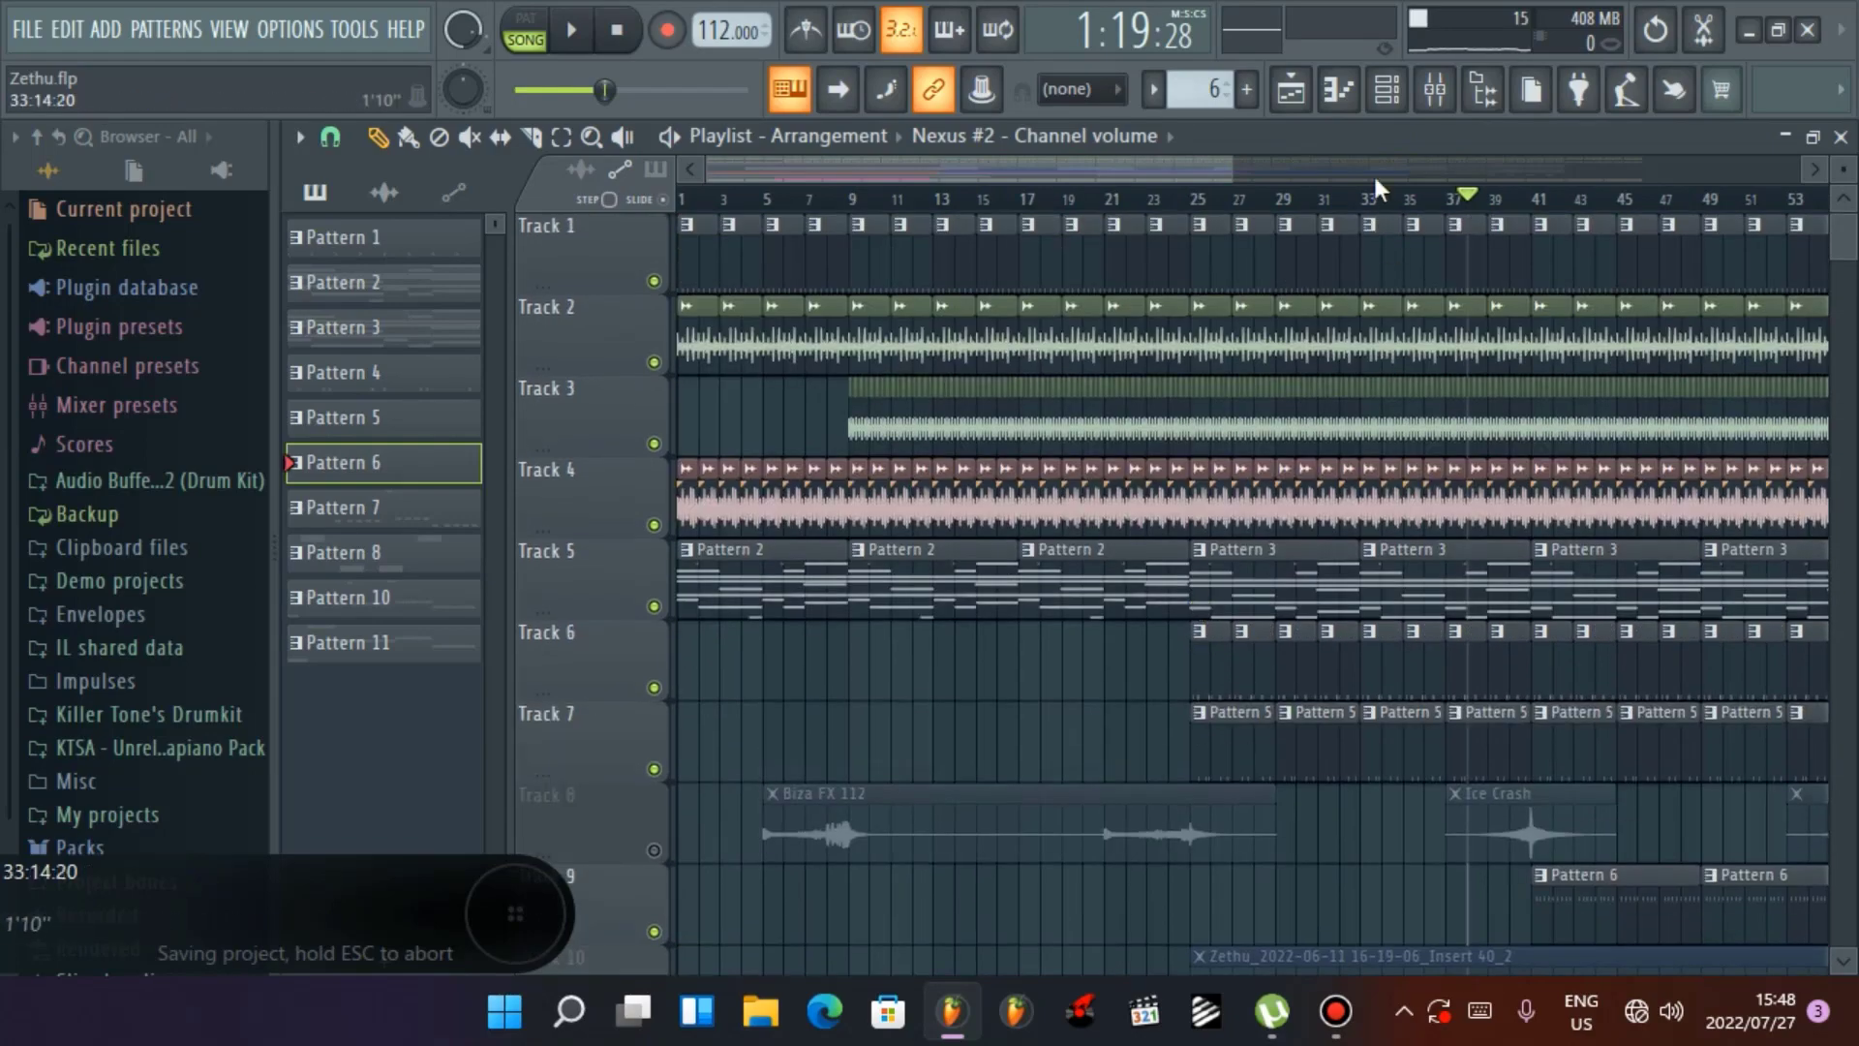
Select Pattern 7 in the channel rack and show the Log Drum (Private) channel's Fruity DX10 plugin
click(1406, 100)
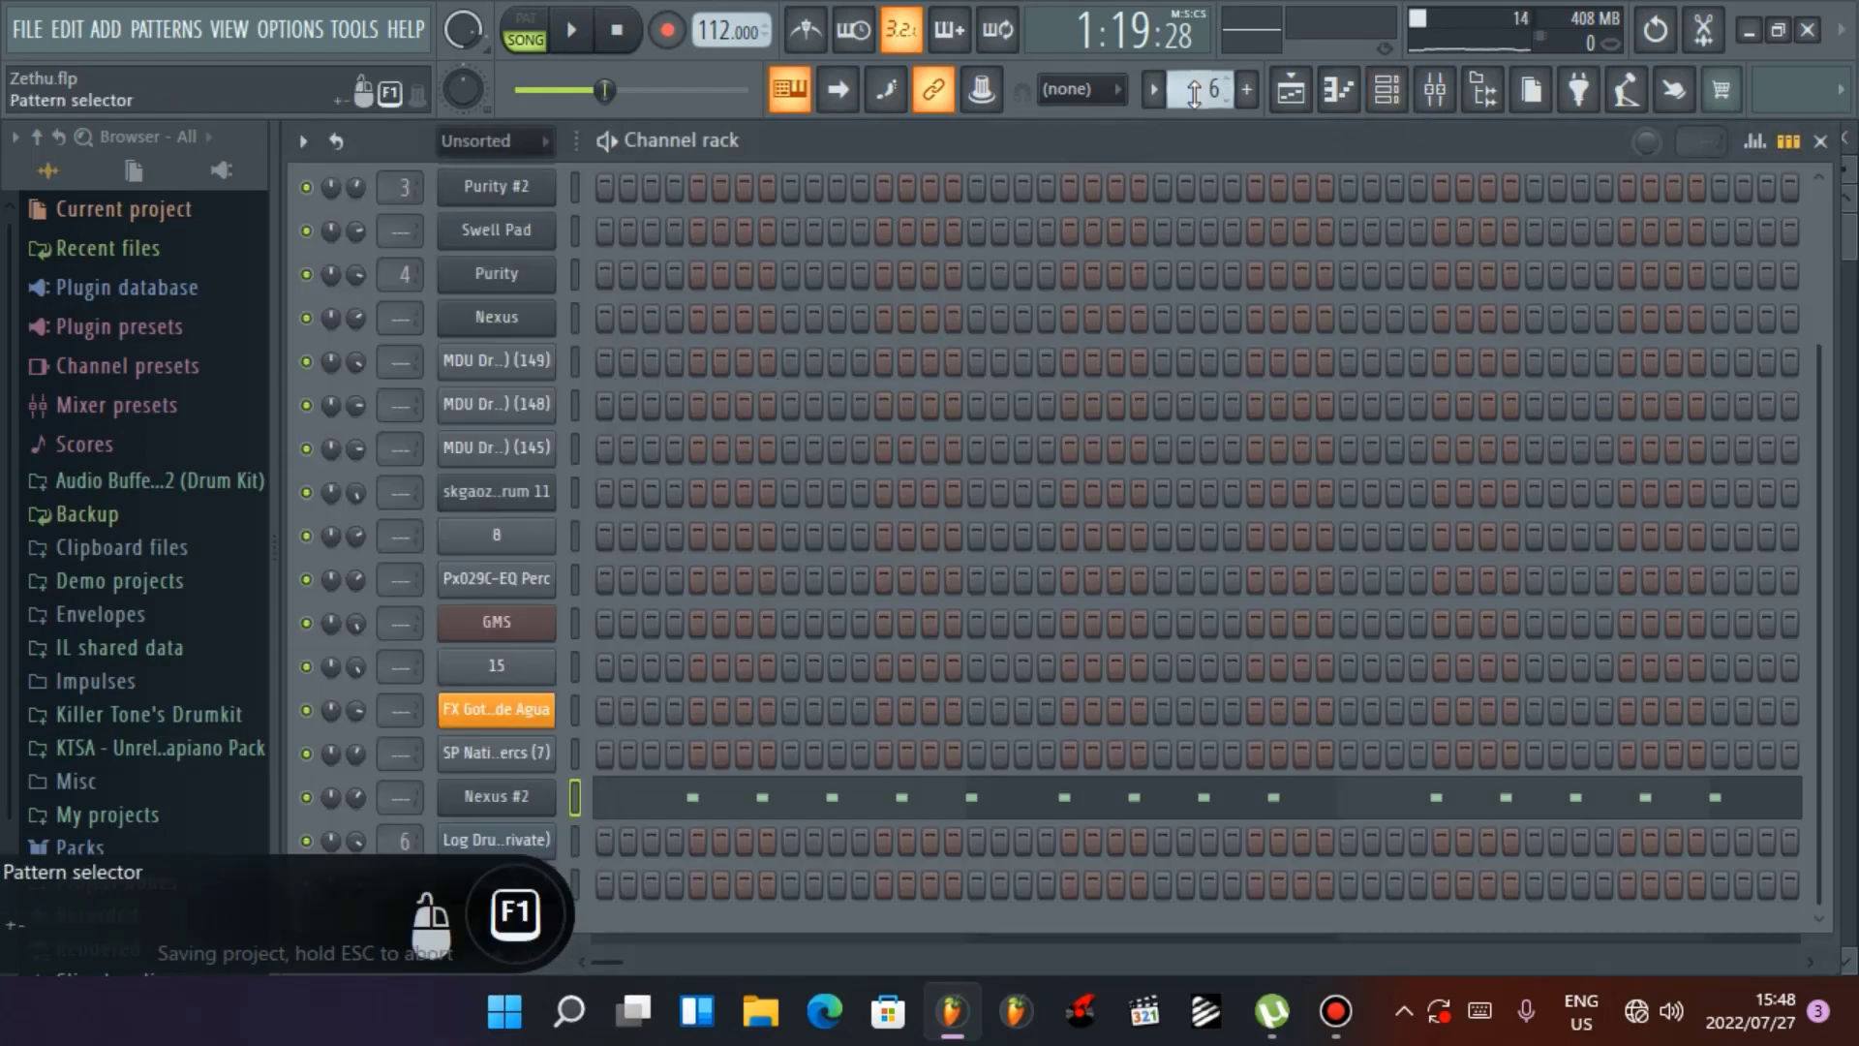
scroll(1201, 89, up, 1)
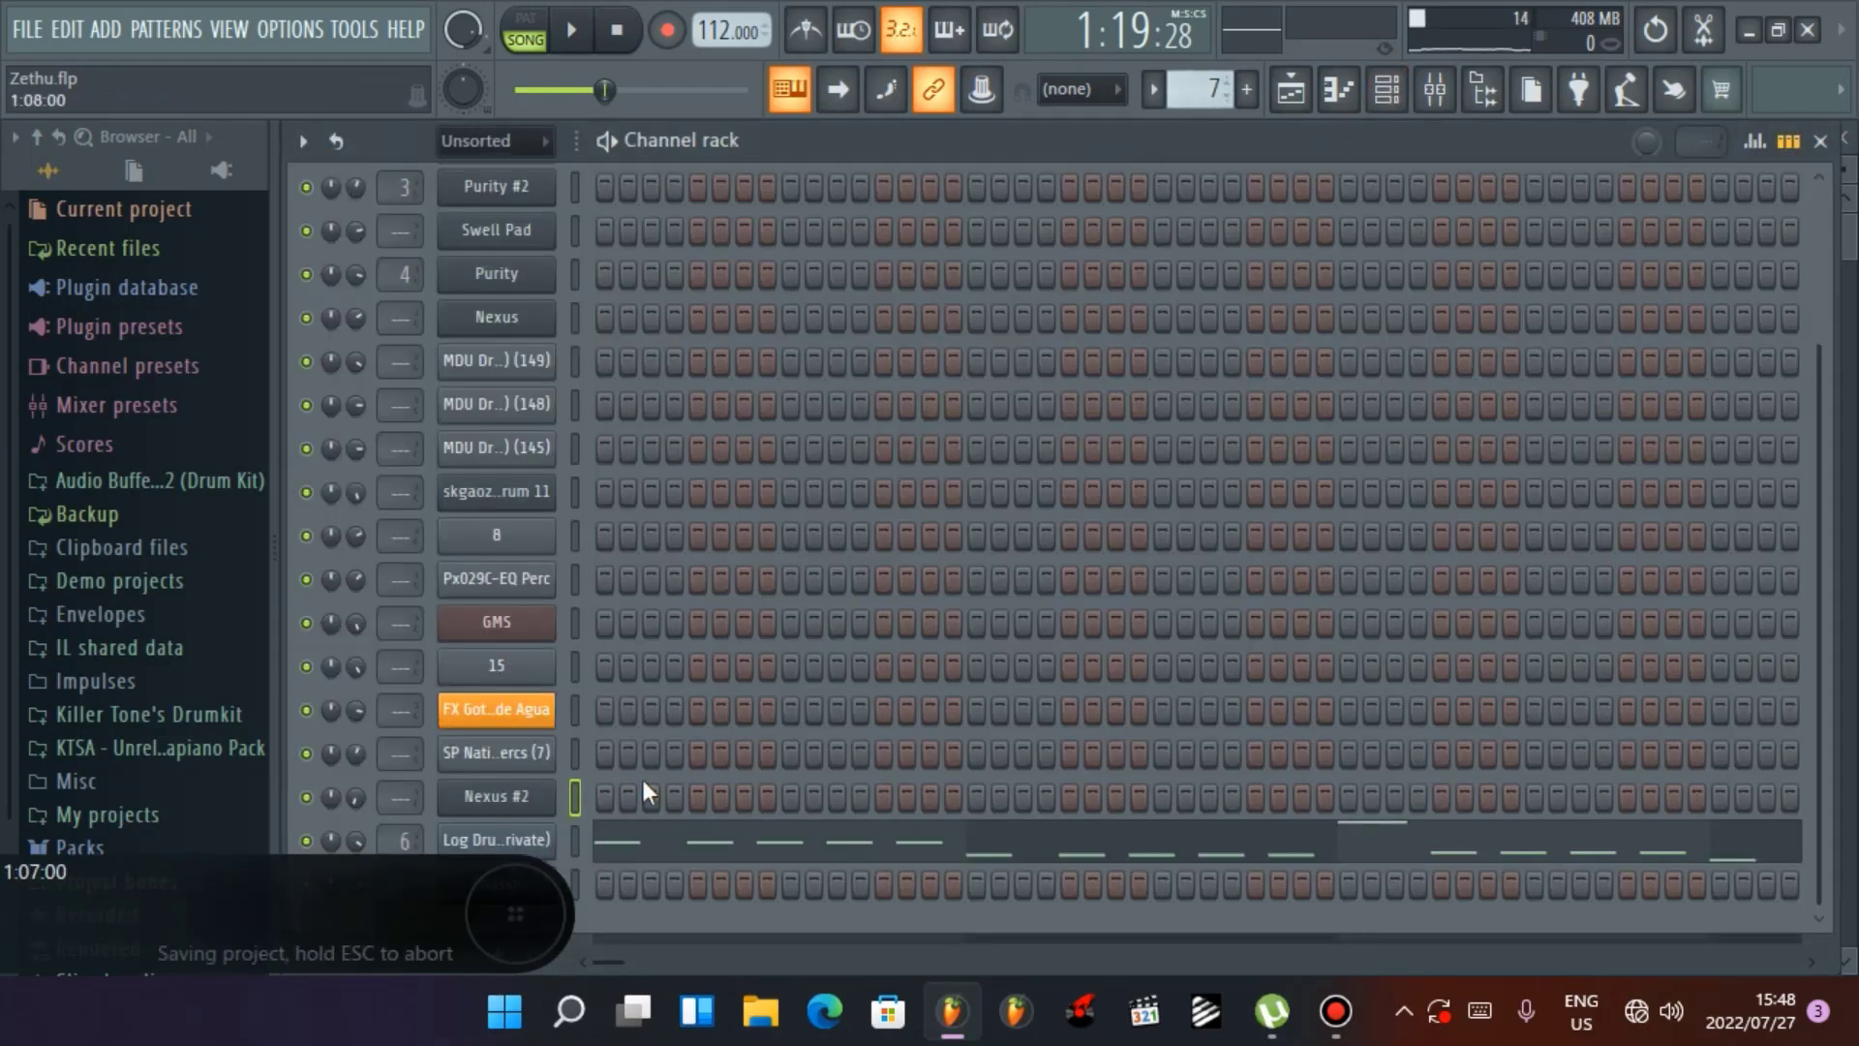
click(497, 839)
drag(853, 455, 972, 317)
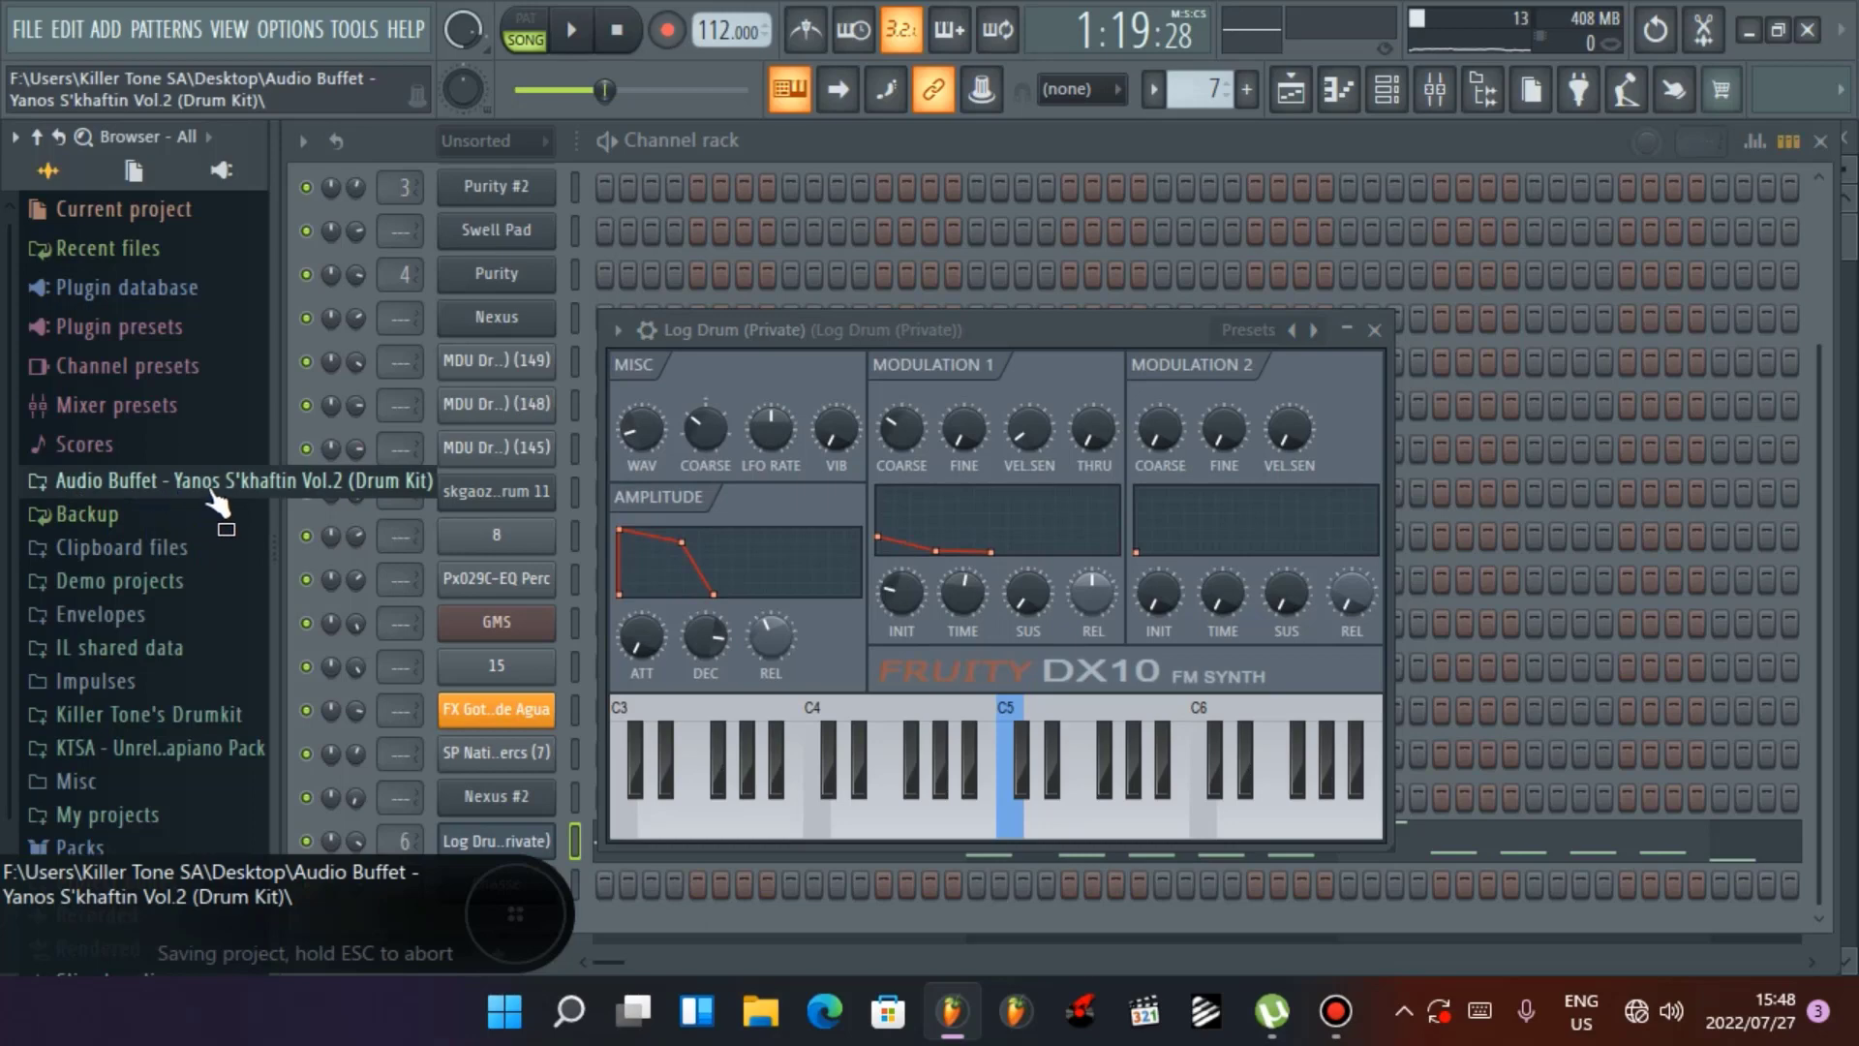
Expand the Killer Tone's Drumkit folder in the browser and look through its list of kits
scroll(191, 690, down, 3)
click(194, 592)
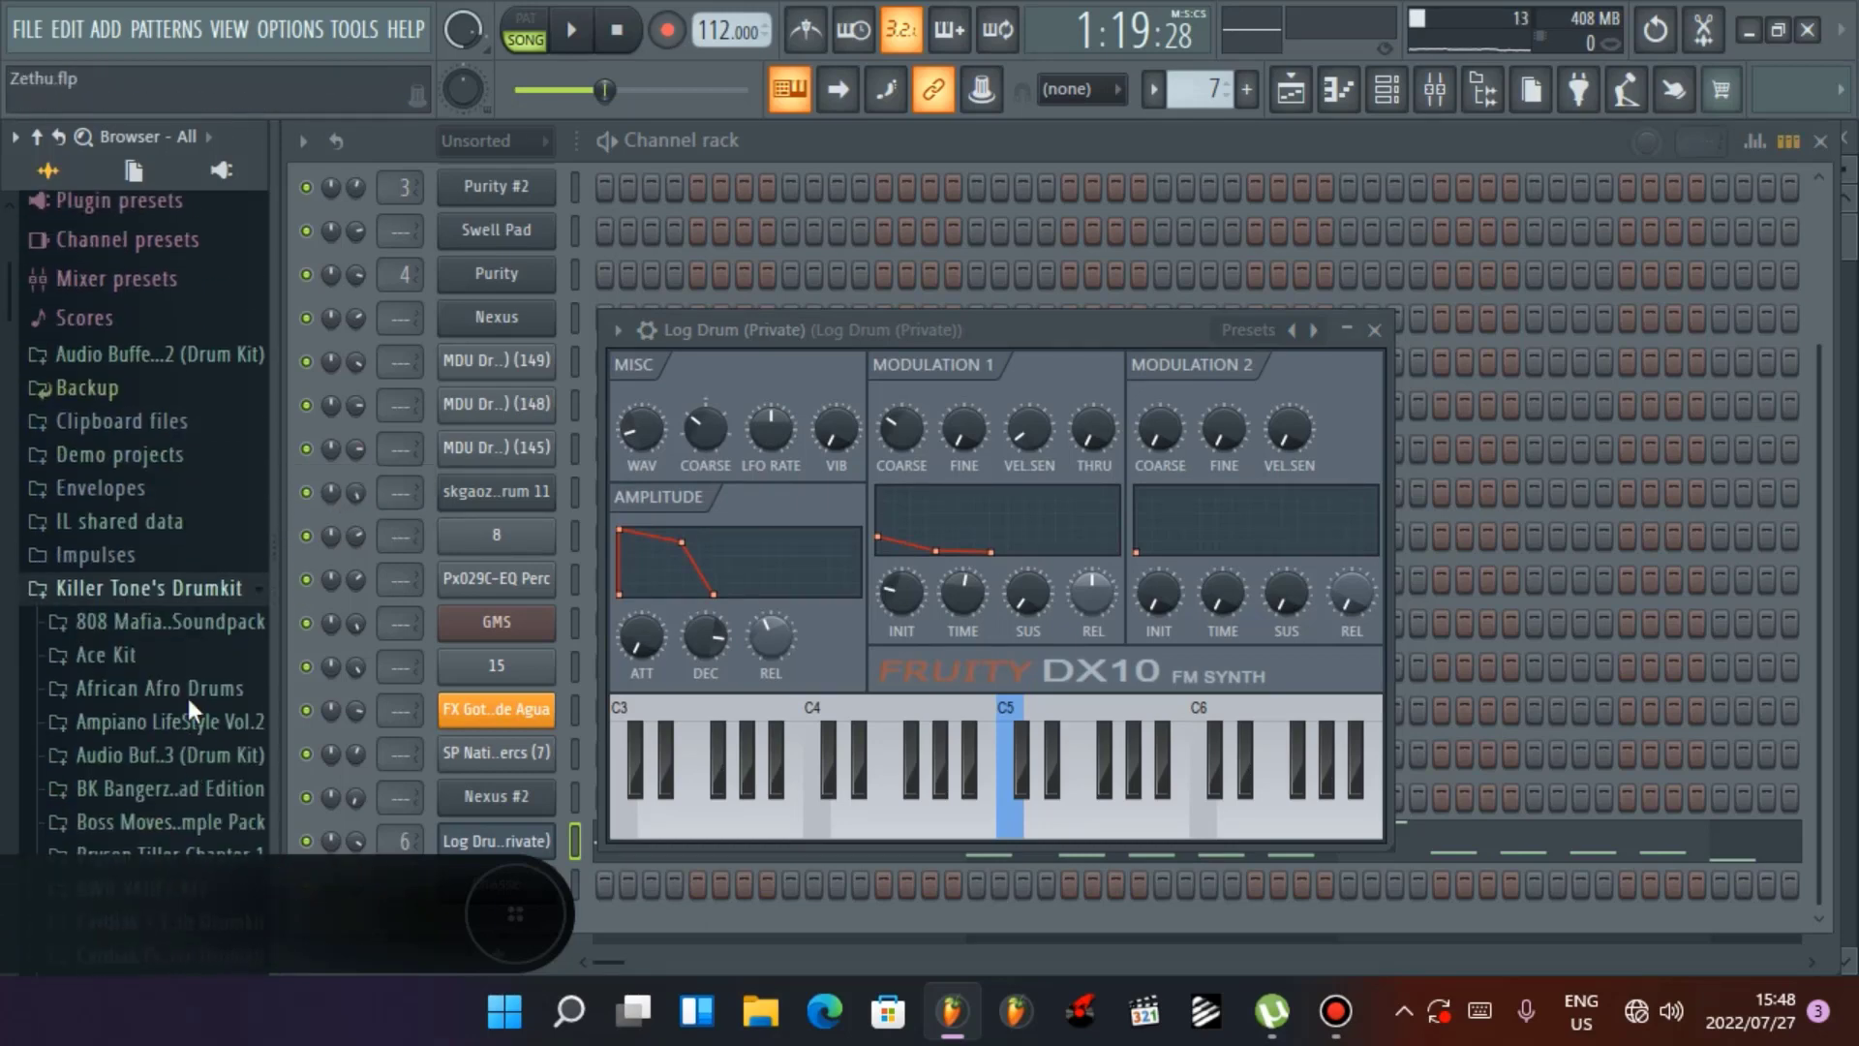
scroll(188, 699, down, 8)
scroll(188, 699, down, 20)
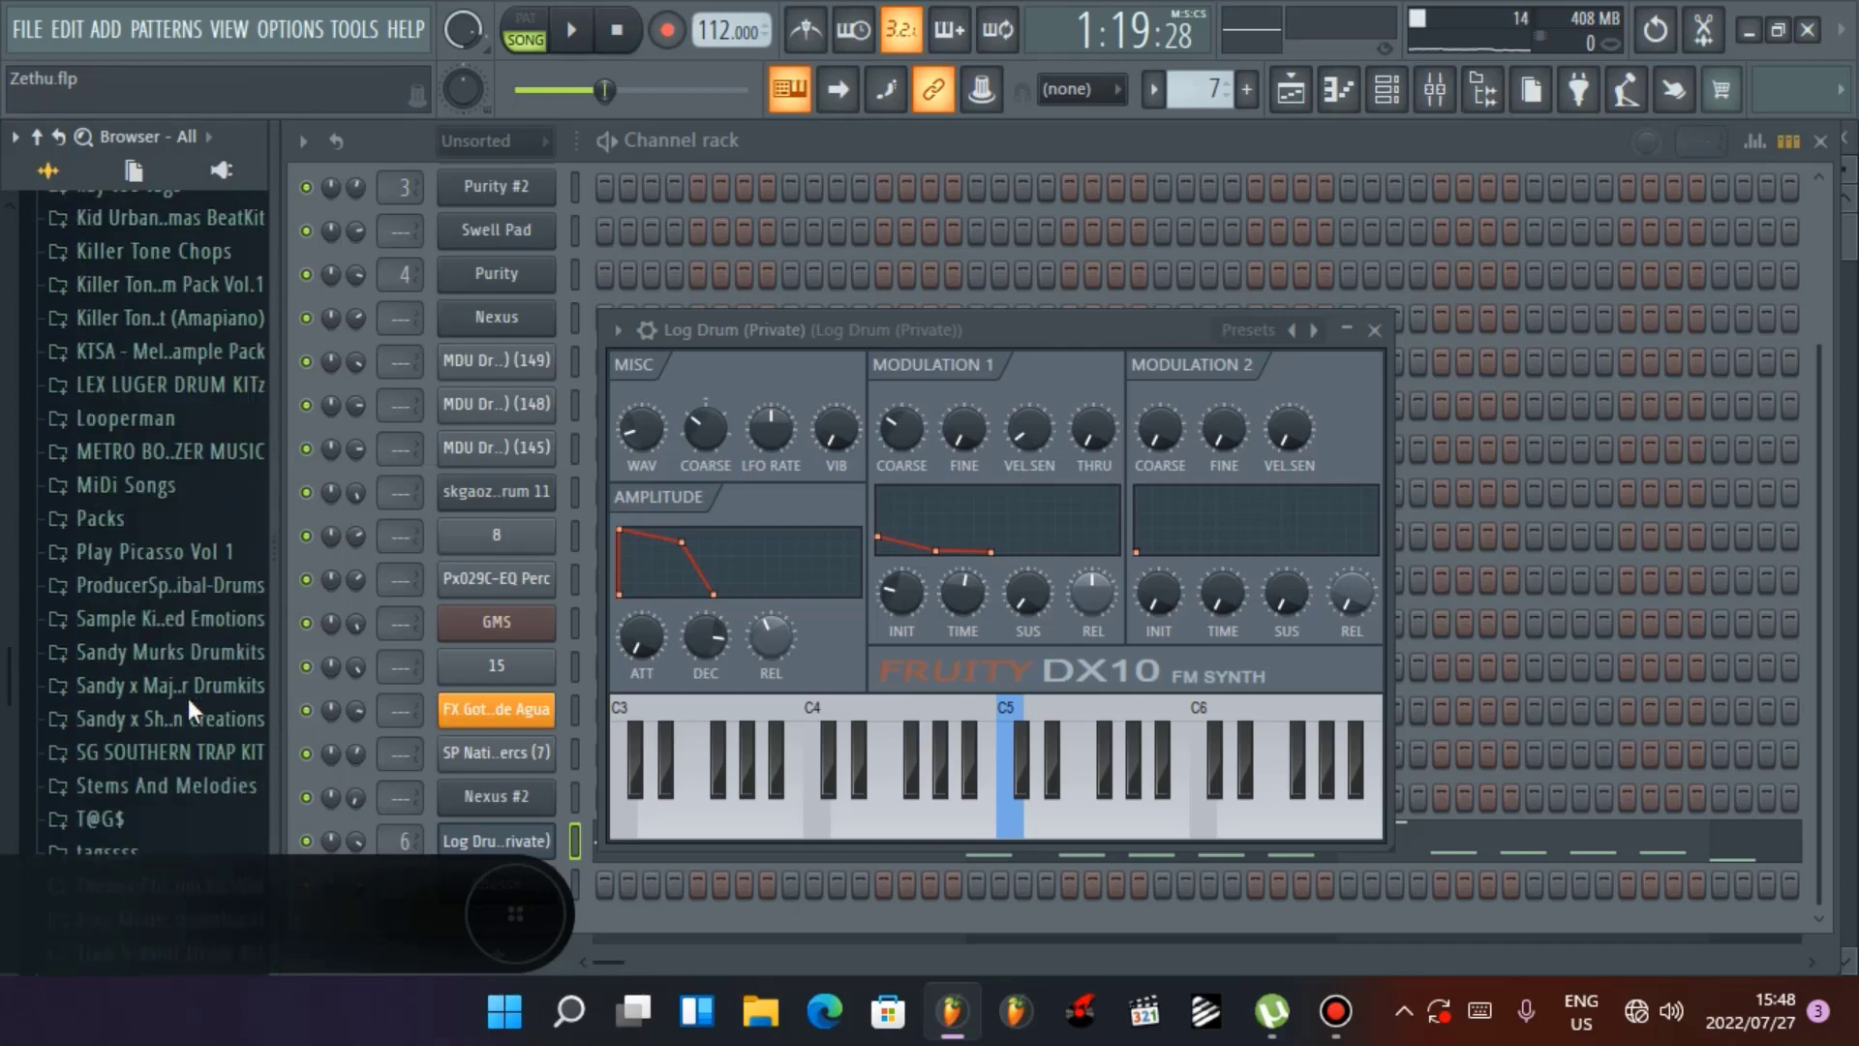
scroll(187, 699, up, 9)
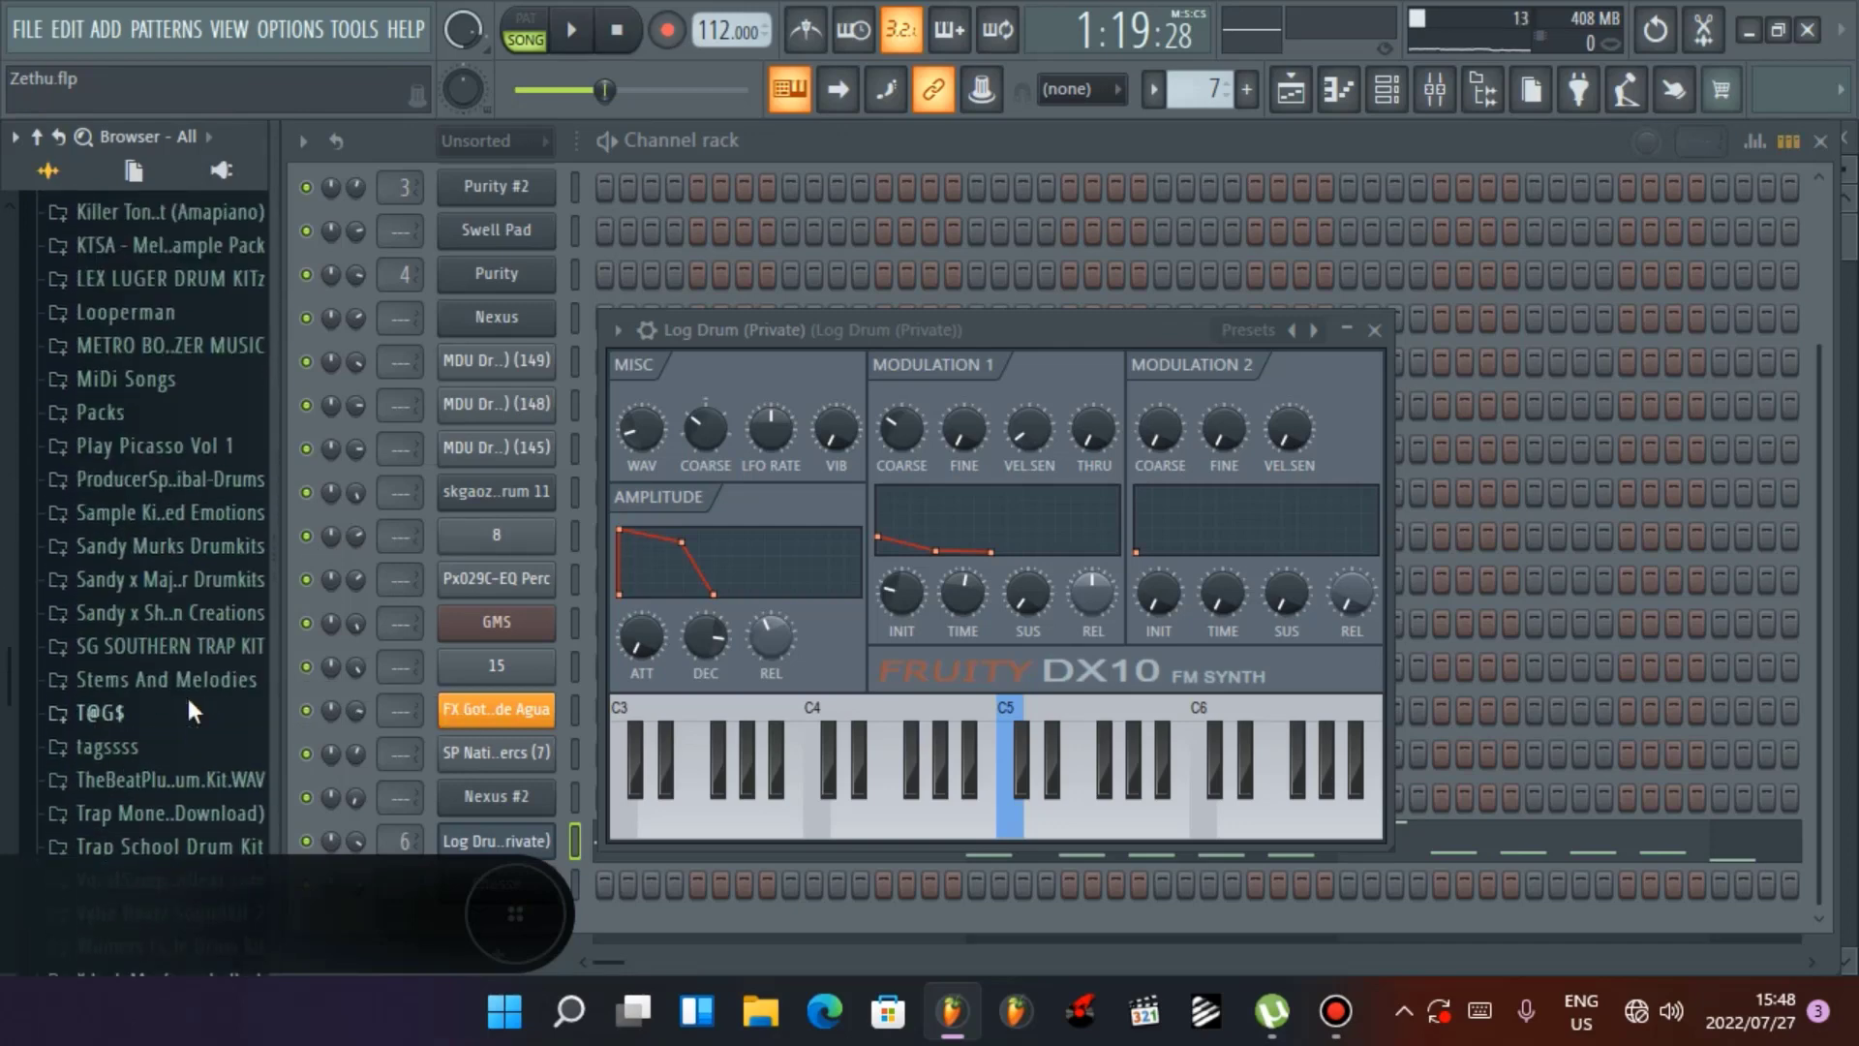
scroll(153, 533, up, 5)
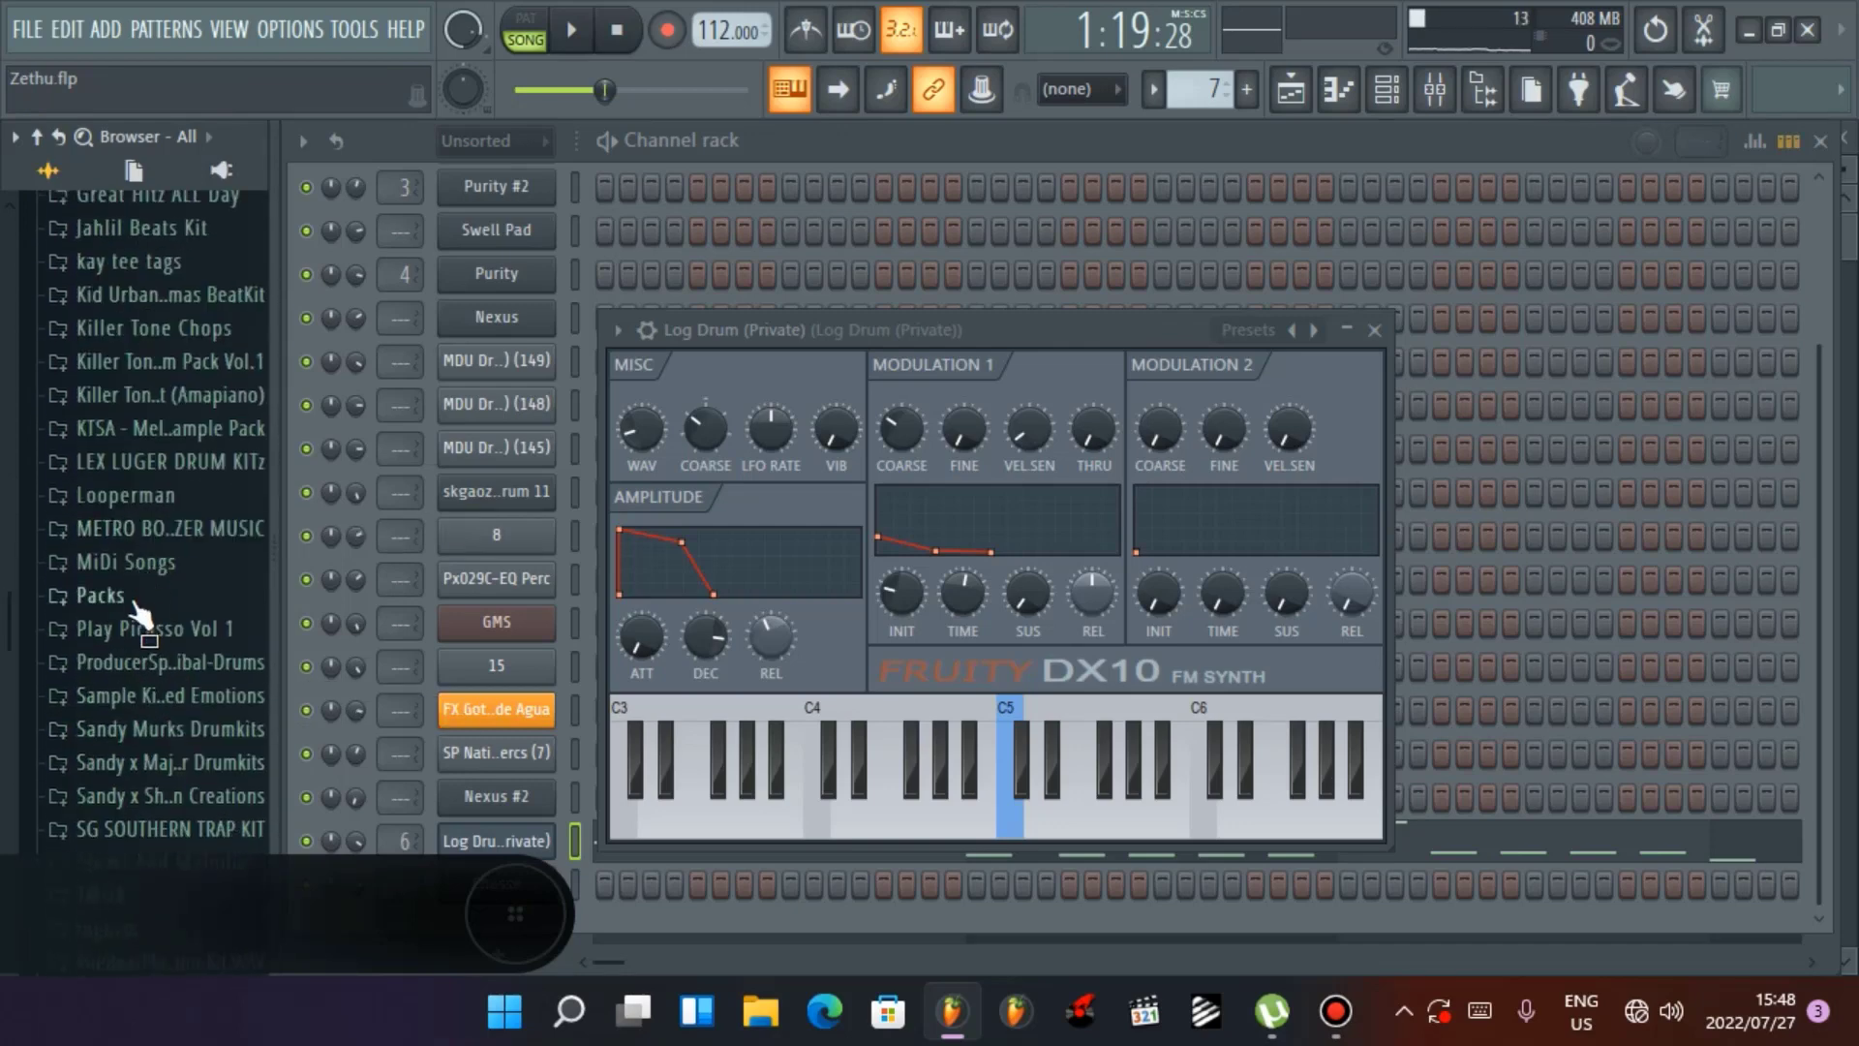
scroll(213, 580, up, 15)
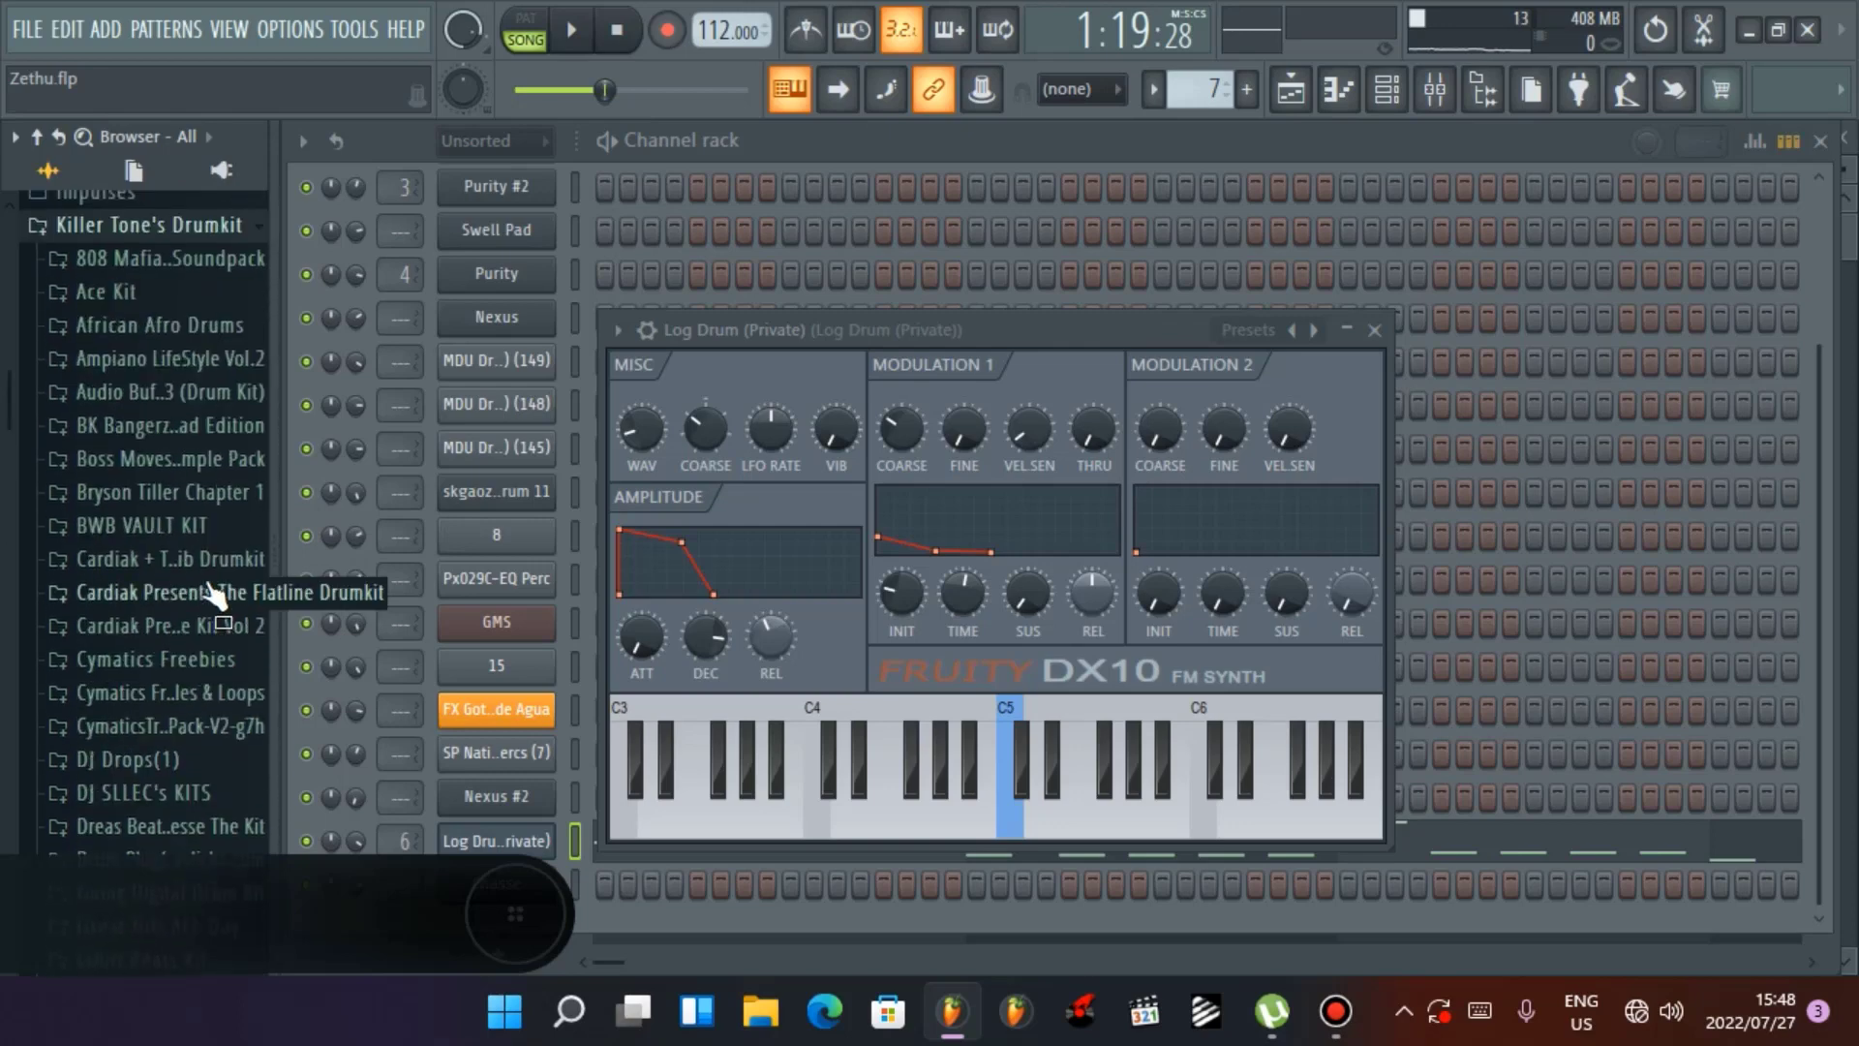
Look through the Log Drum presets of the Ampiano LifeStyle Vol.2 kit and collapse that kit's folder again
click(238, 360)
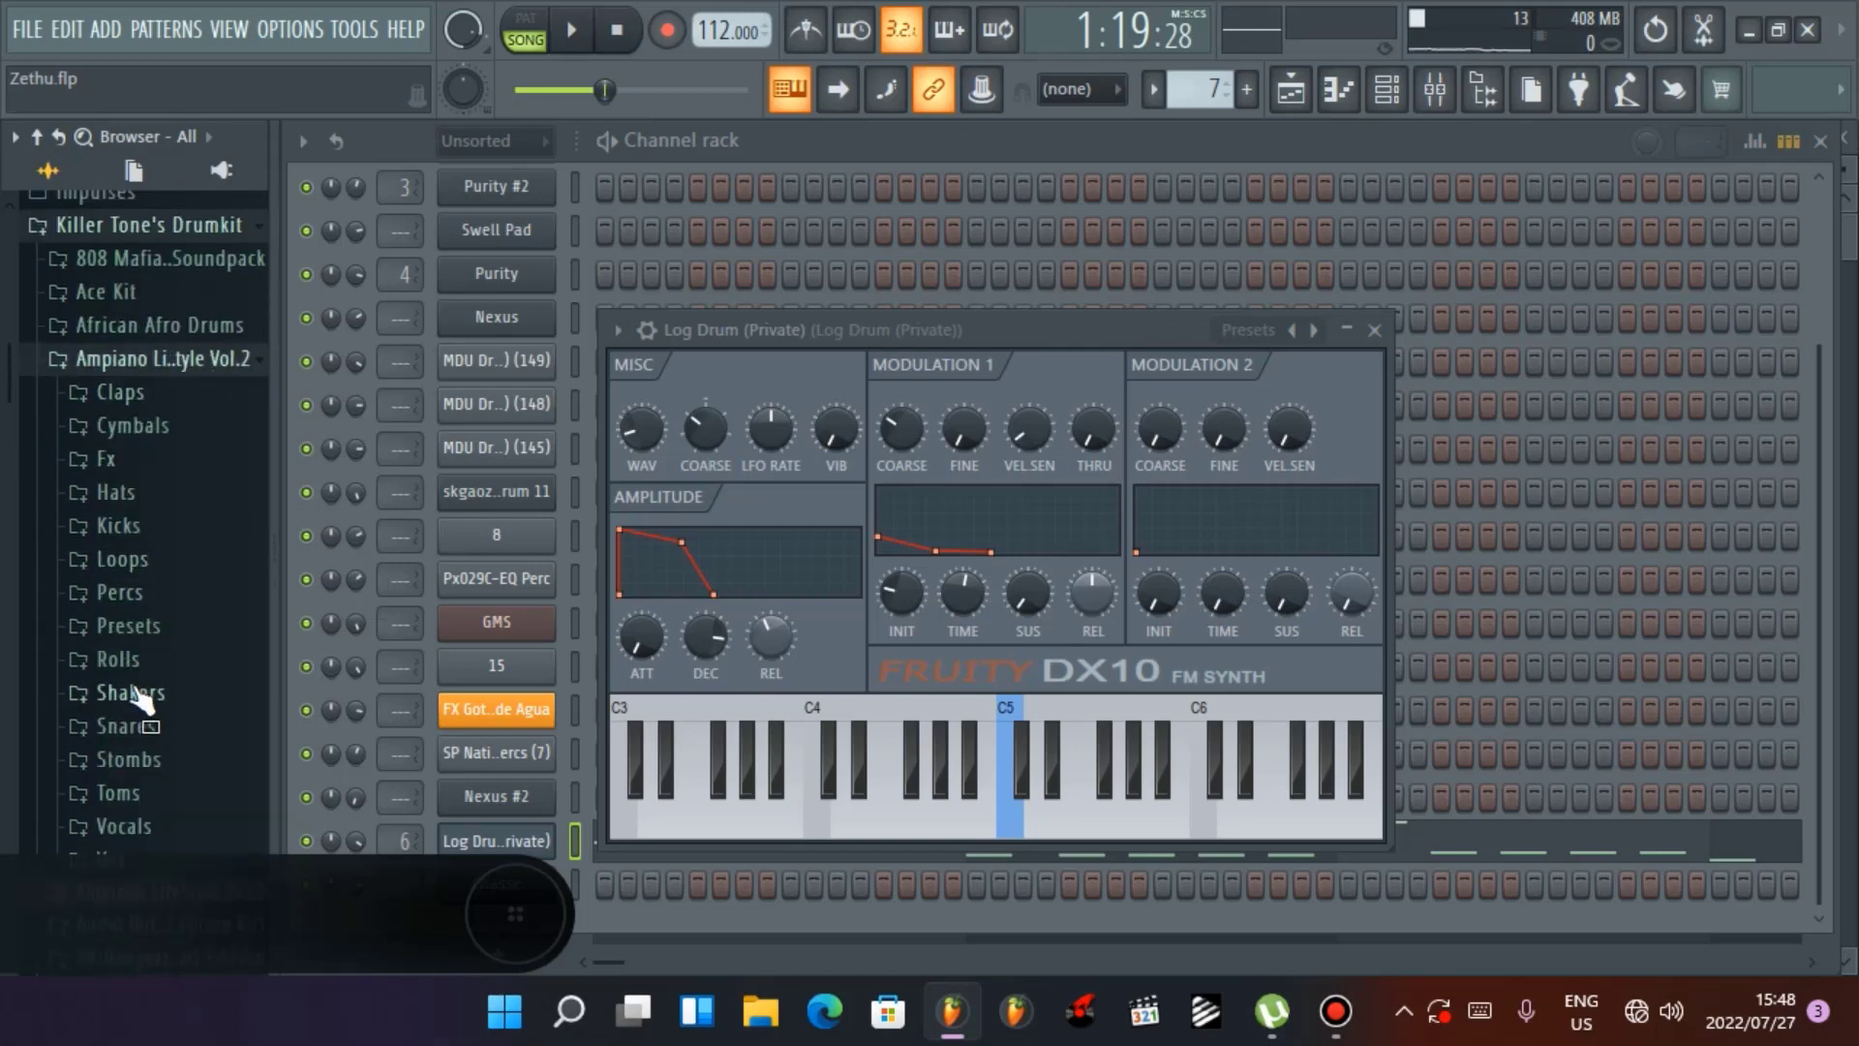
scroll(142, 704, down, 5)
scroll(165, 678, up, 5)
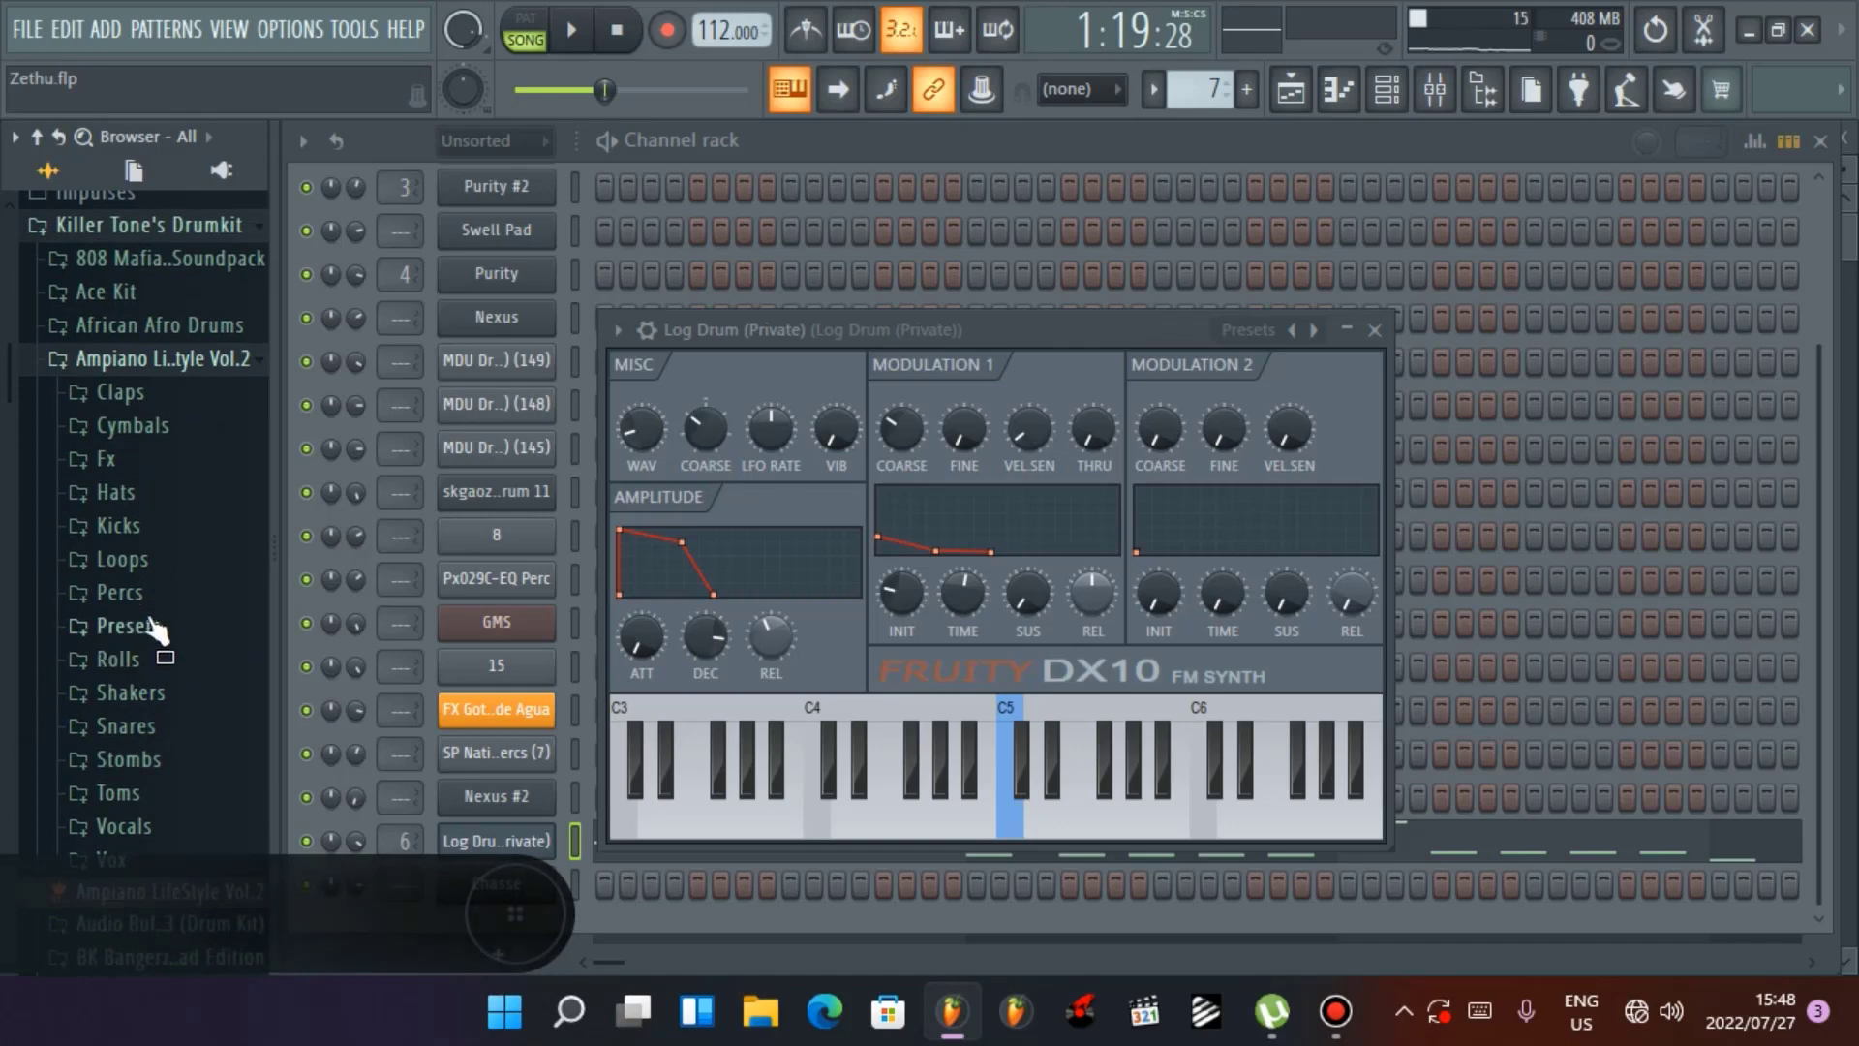
click(150, 635)
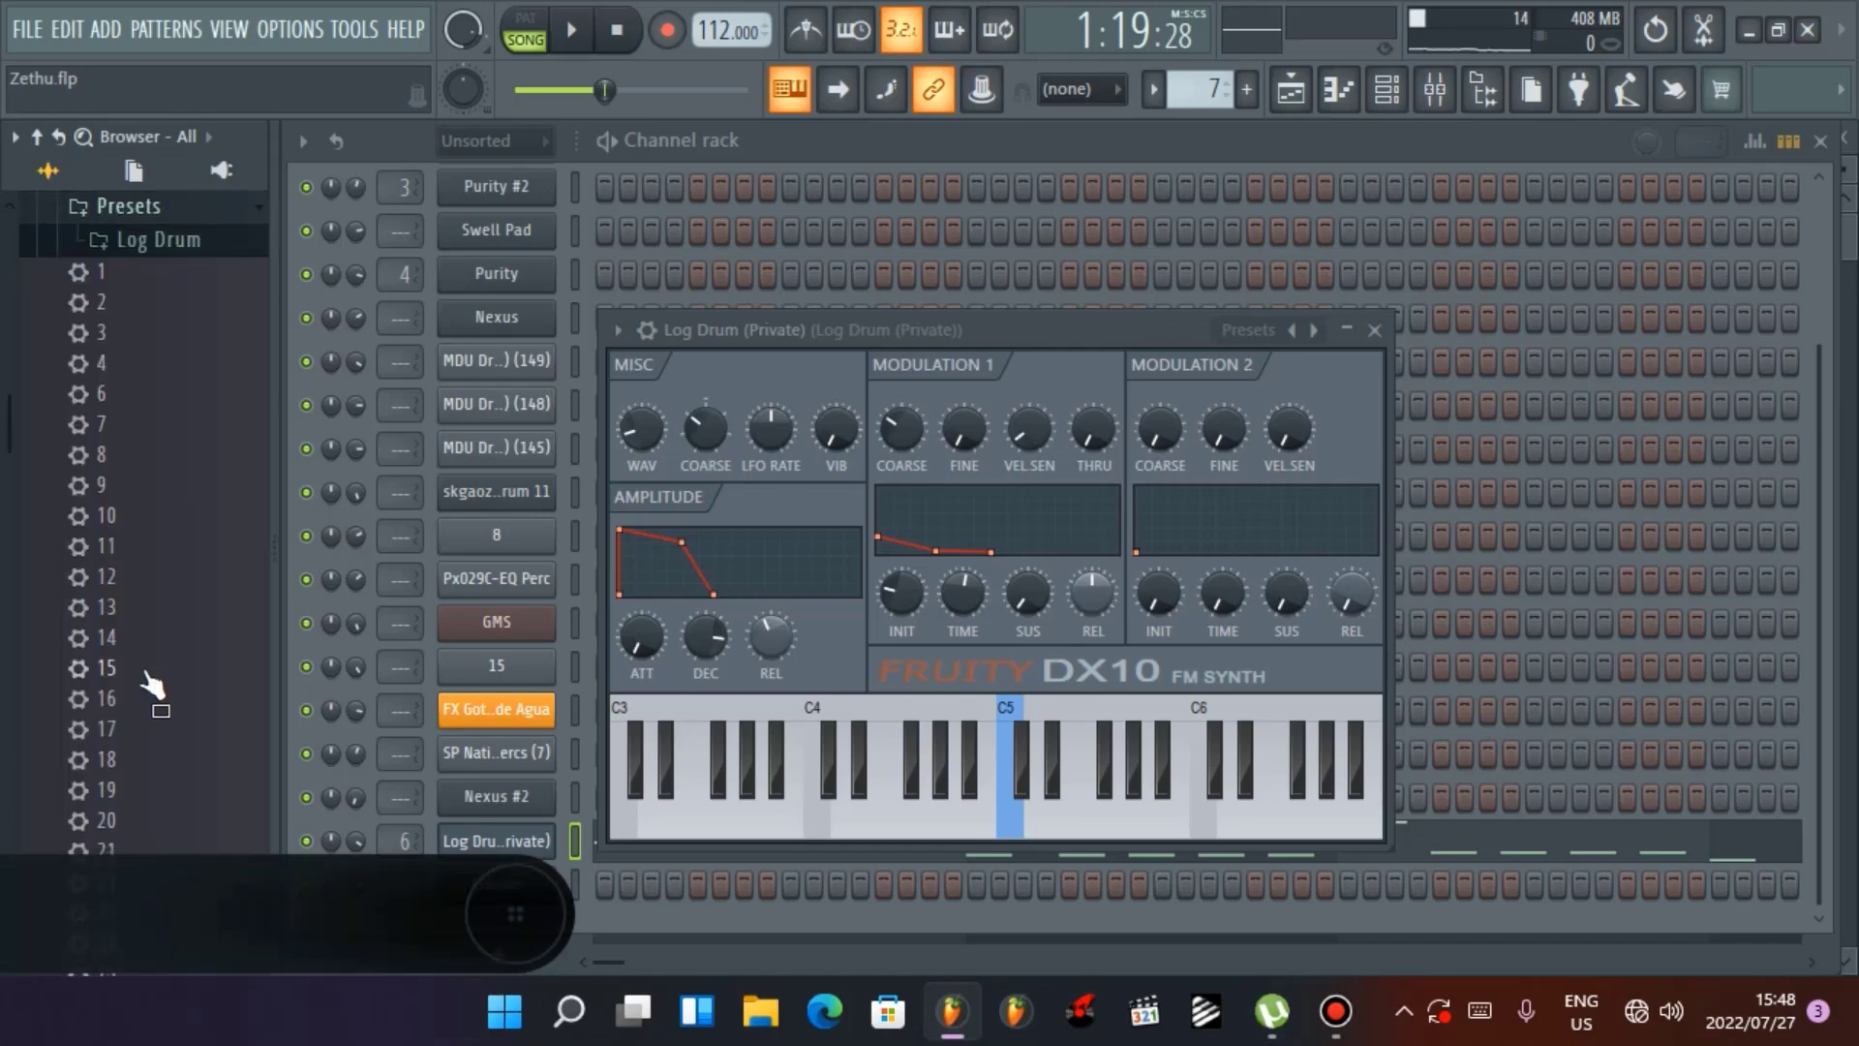
click(176, 252)
click(181, 254)
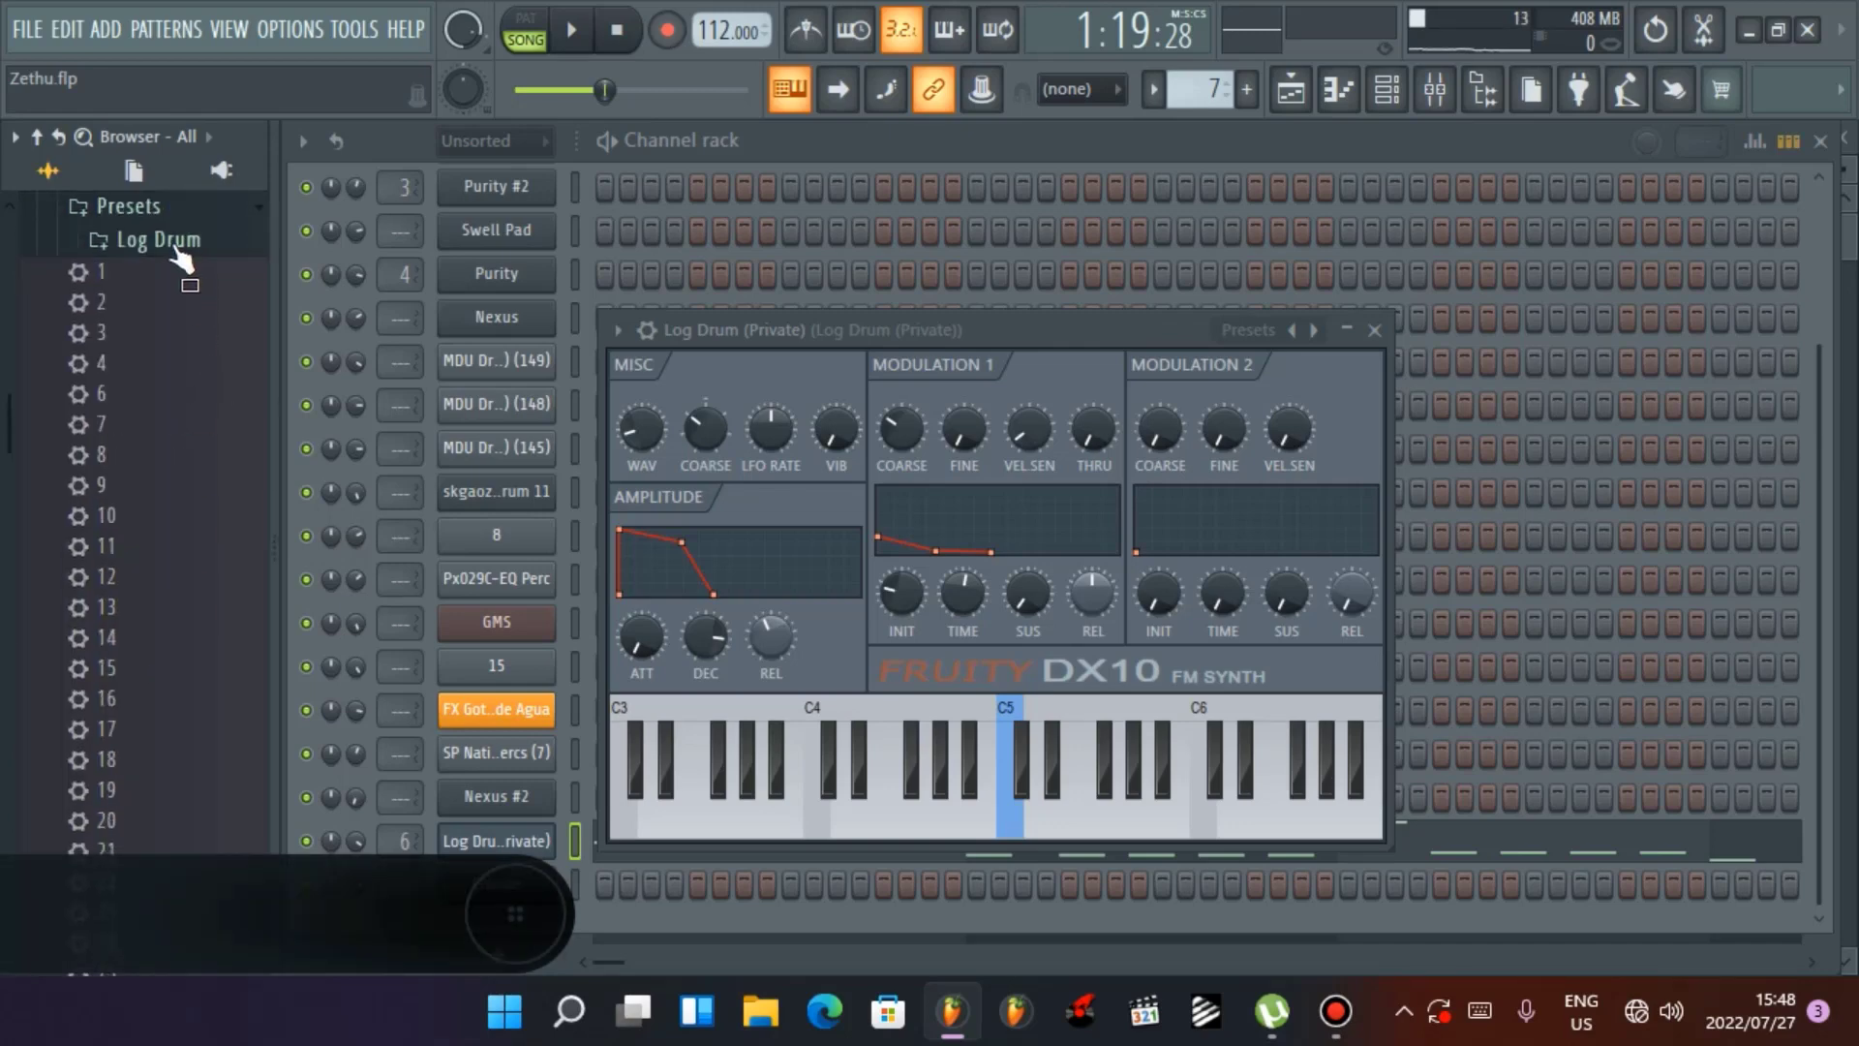
scroll(199, 242, up, 6)
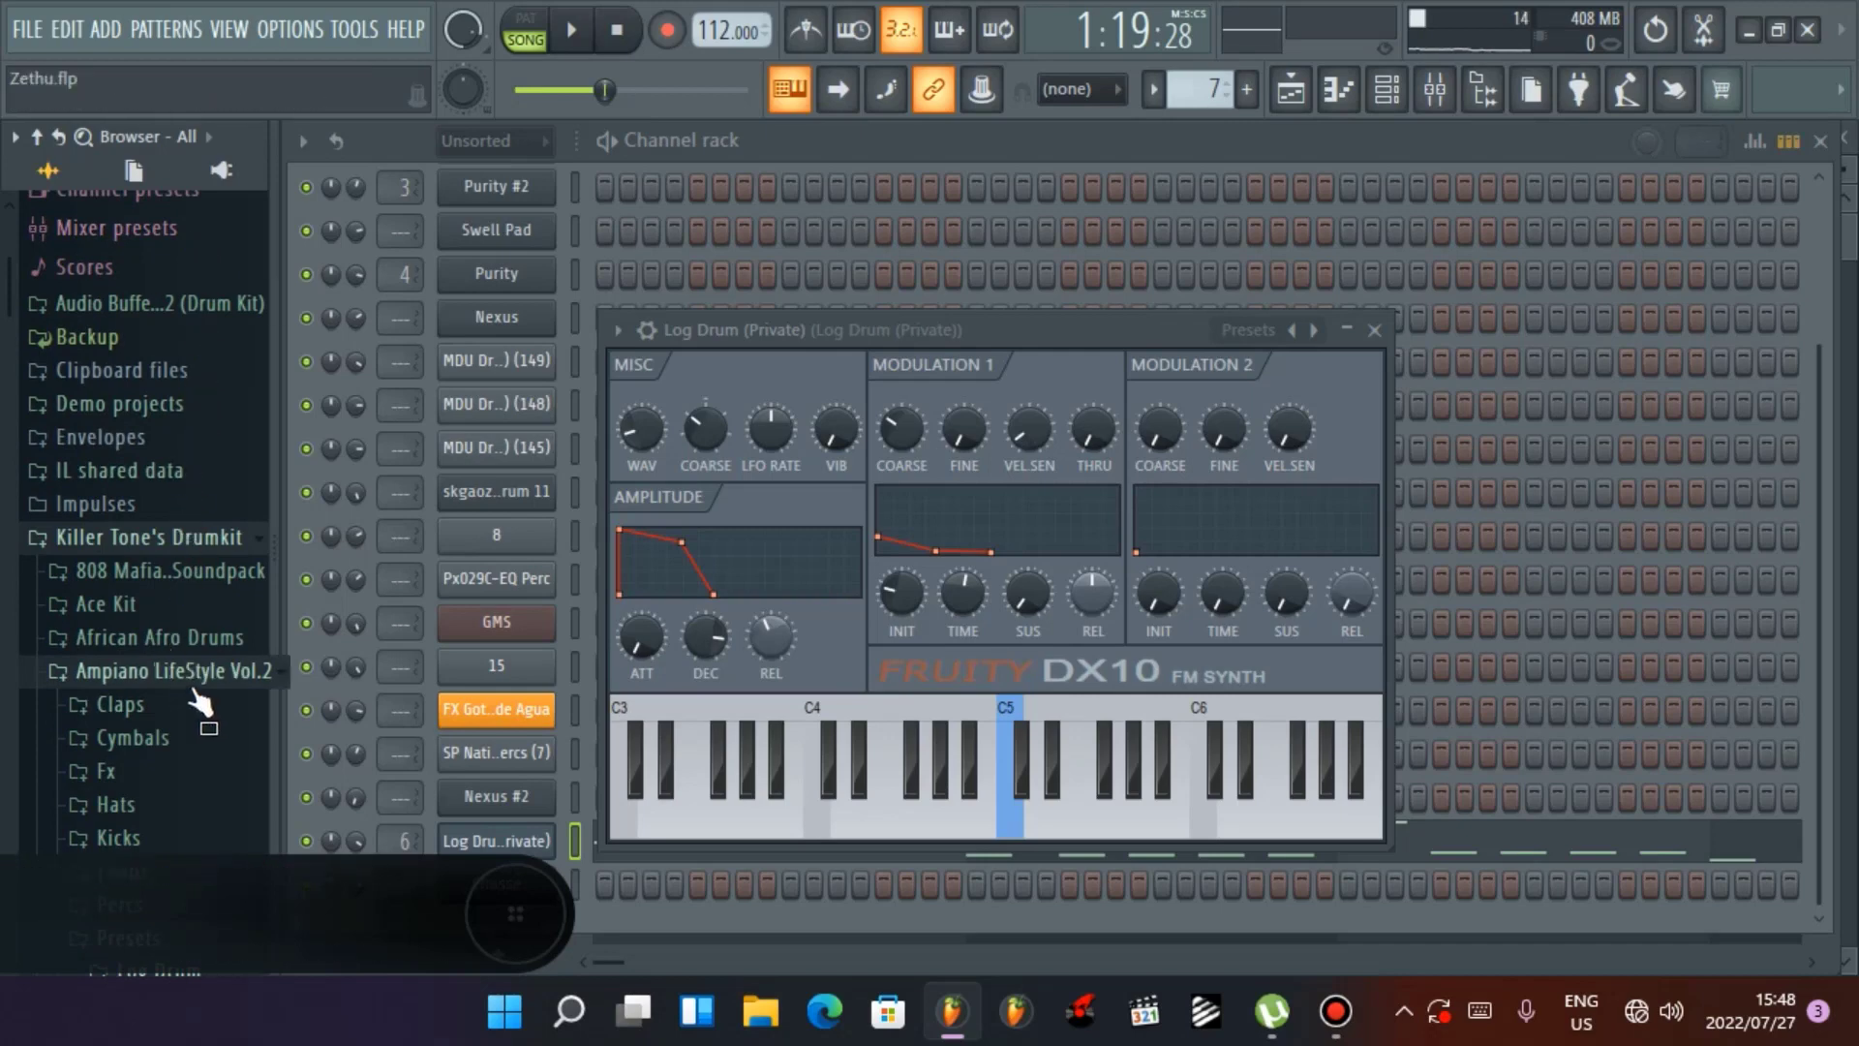
click(196, 678)
scroll(145, 542, down, 5)
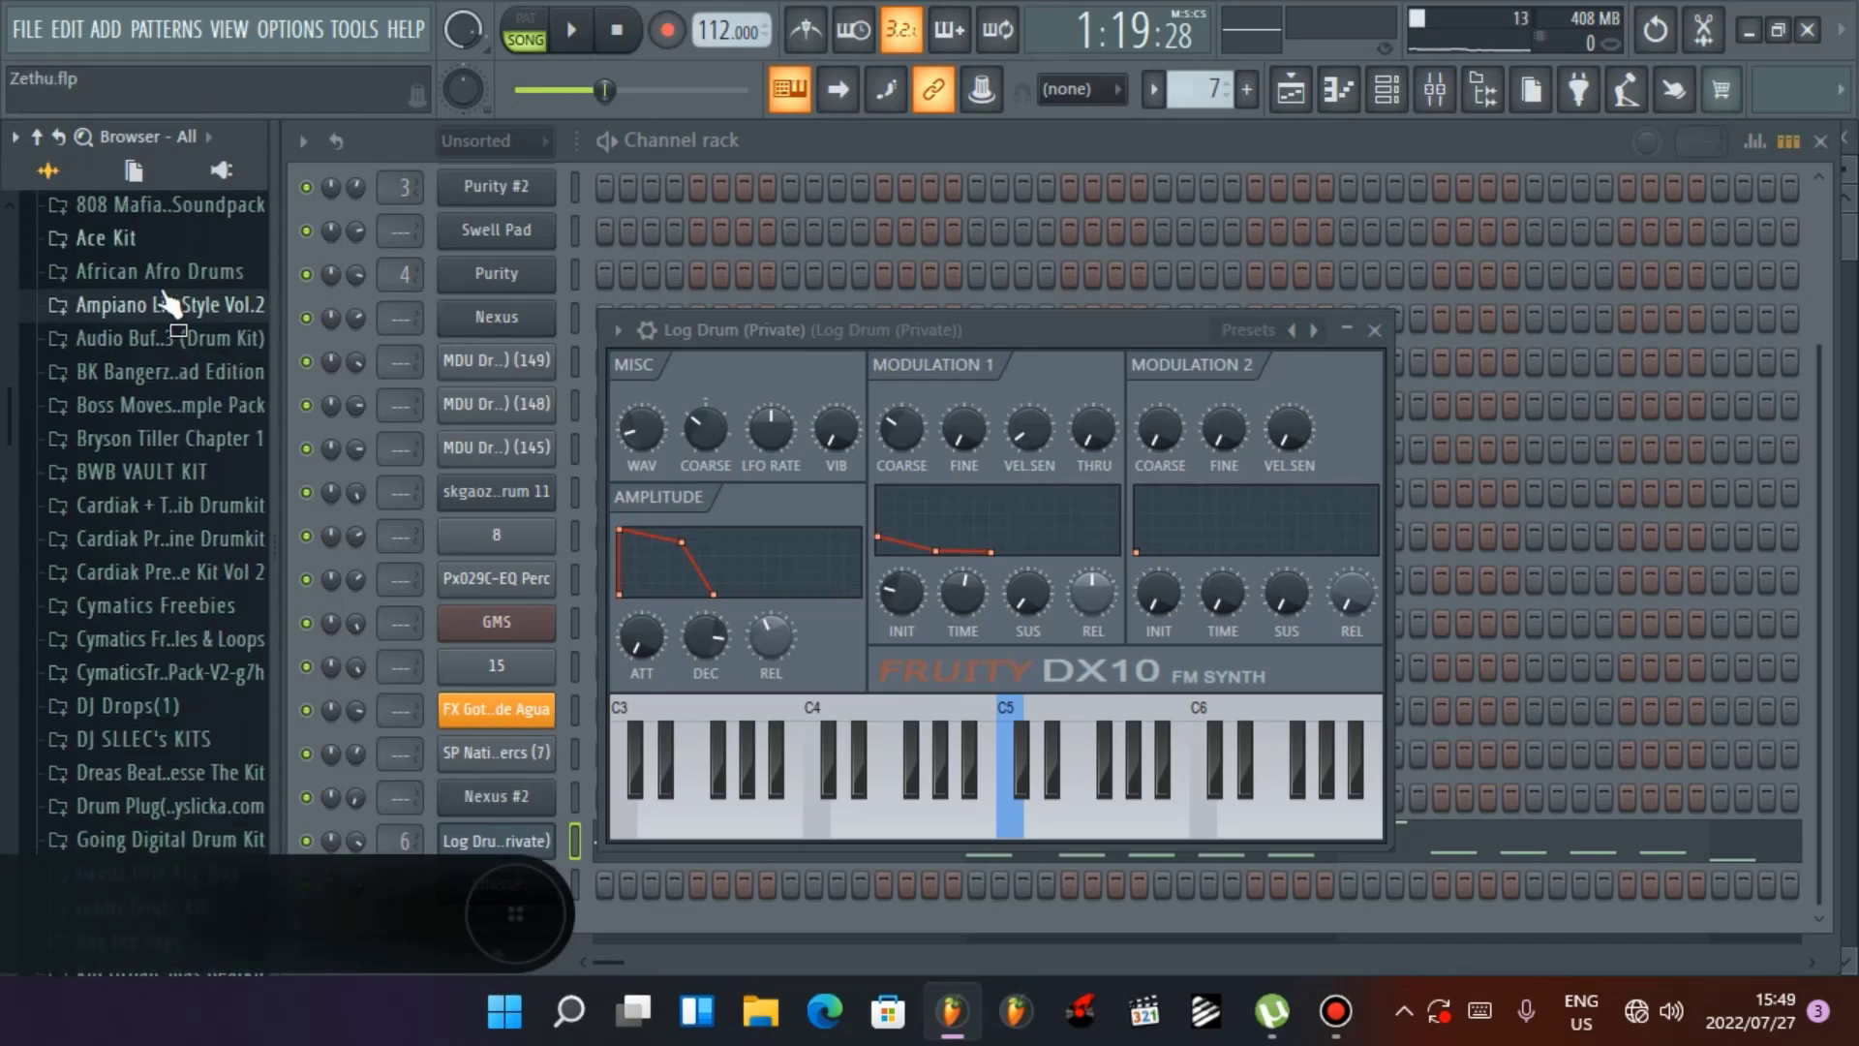
Locate the Log Drum (Private) preset within Packs, in the SUB folder of the Audio Buffet drum kit's LOG DRUMS
scroll(132, 508, down, 2)
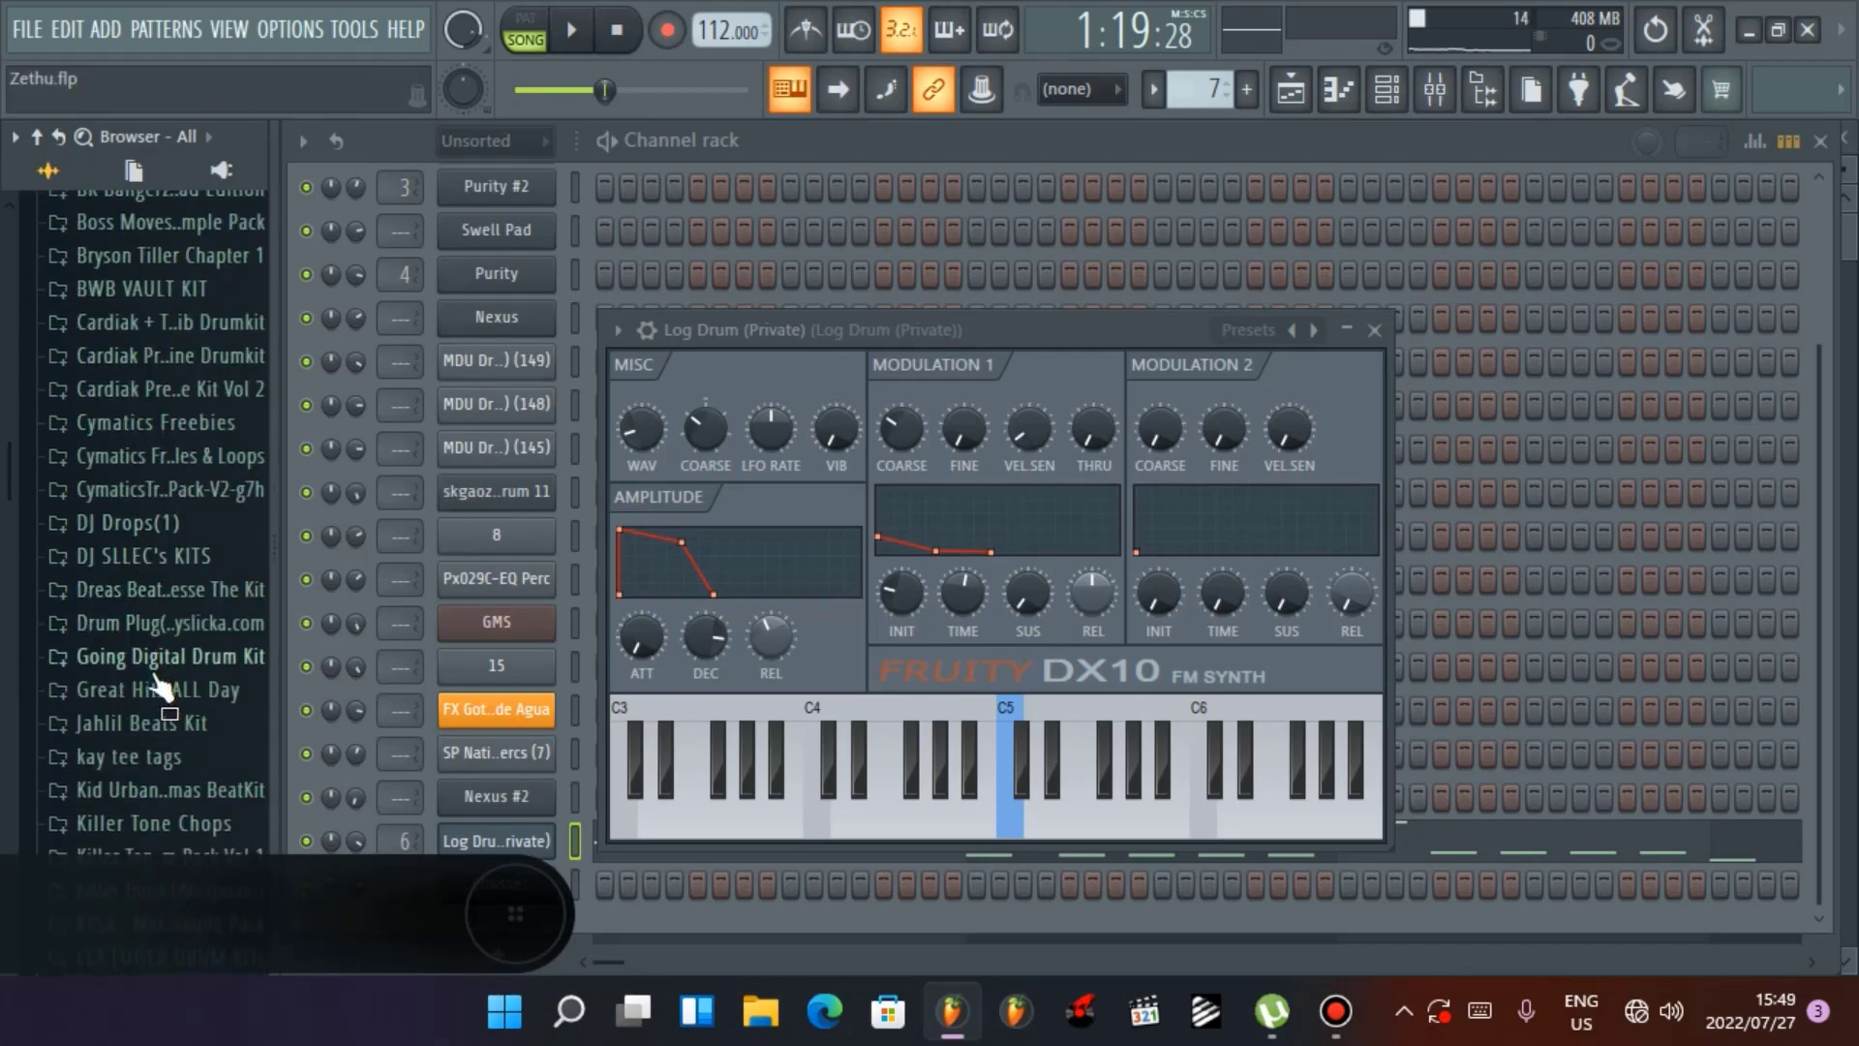
scroll(158, 685, up, 5)
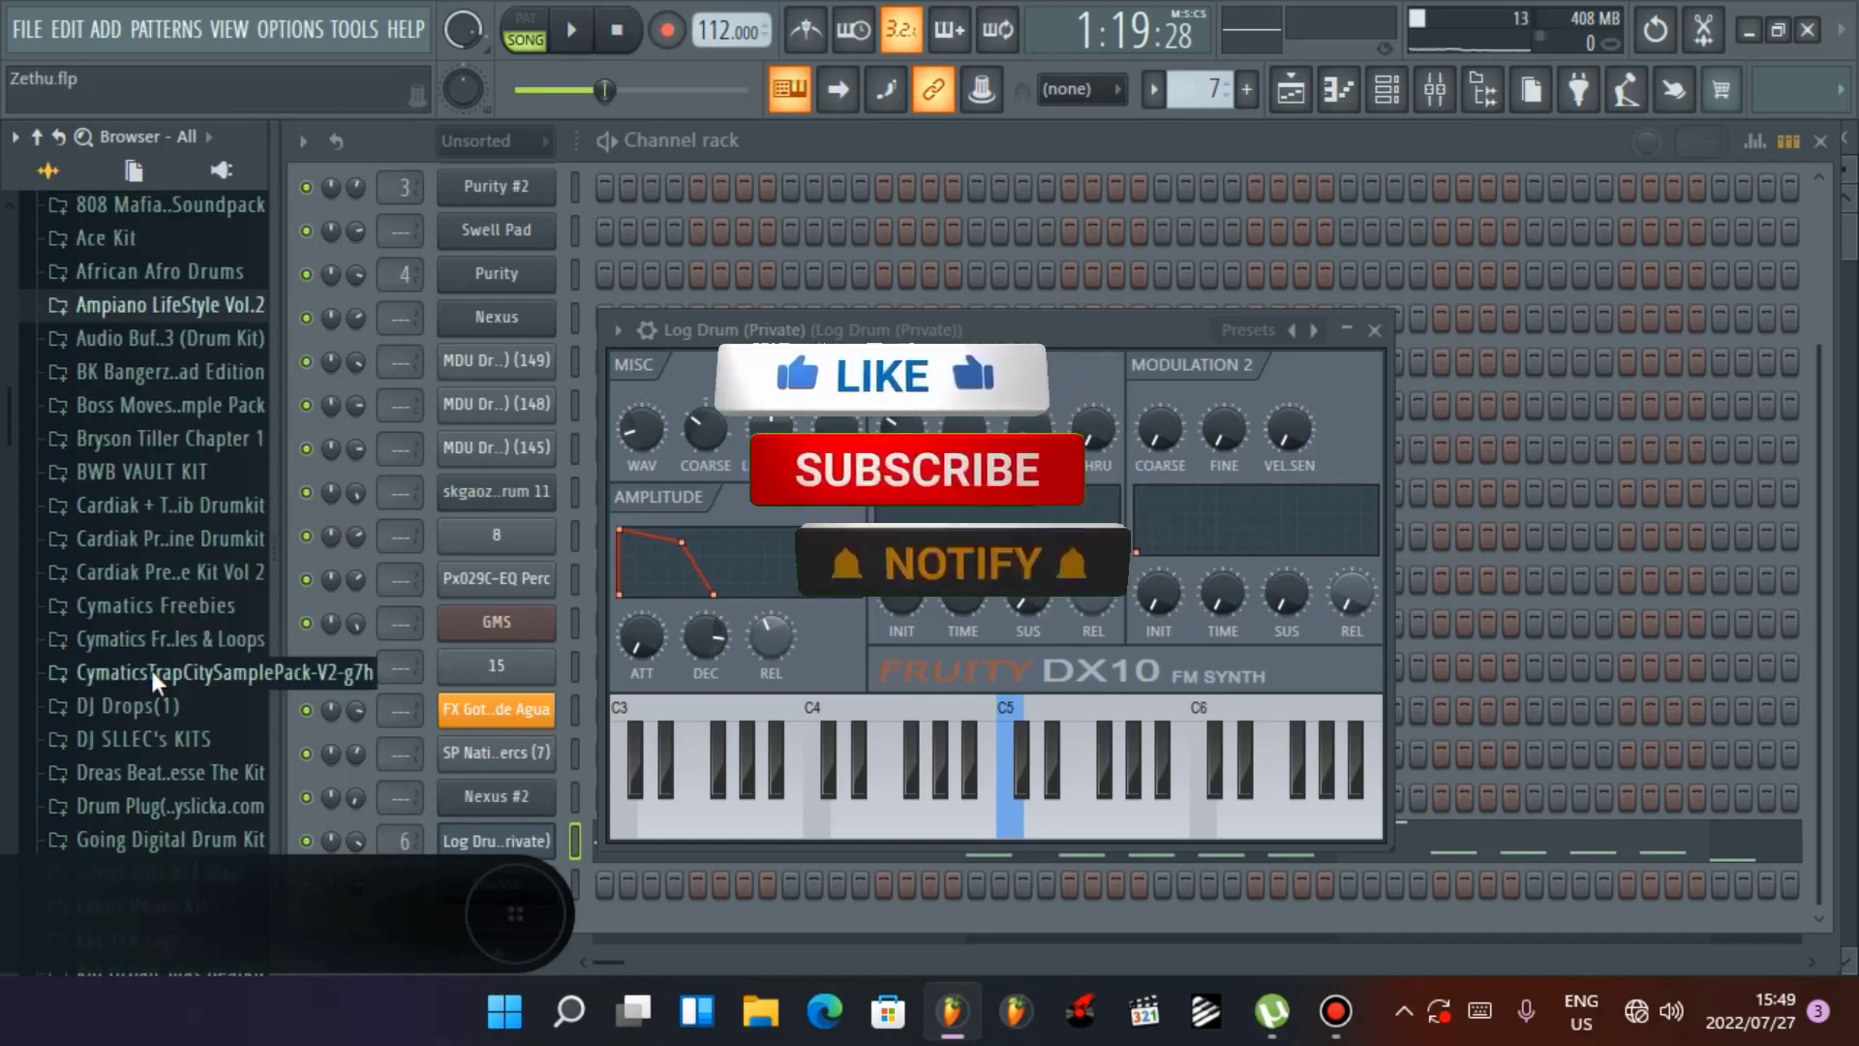
scroll(149, 668, up, 5)
scroll(135, 666, down, 10)
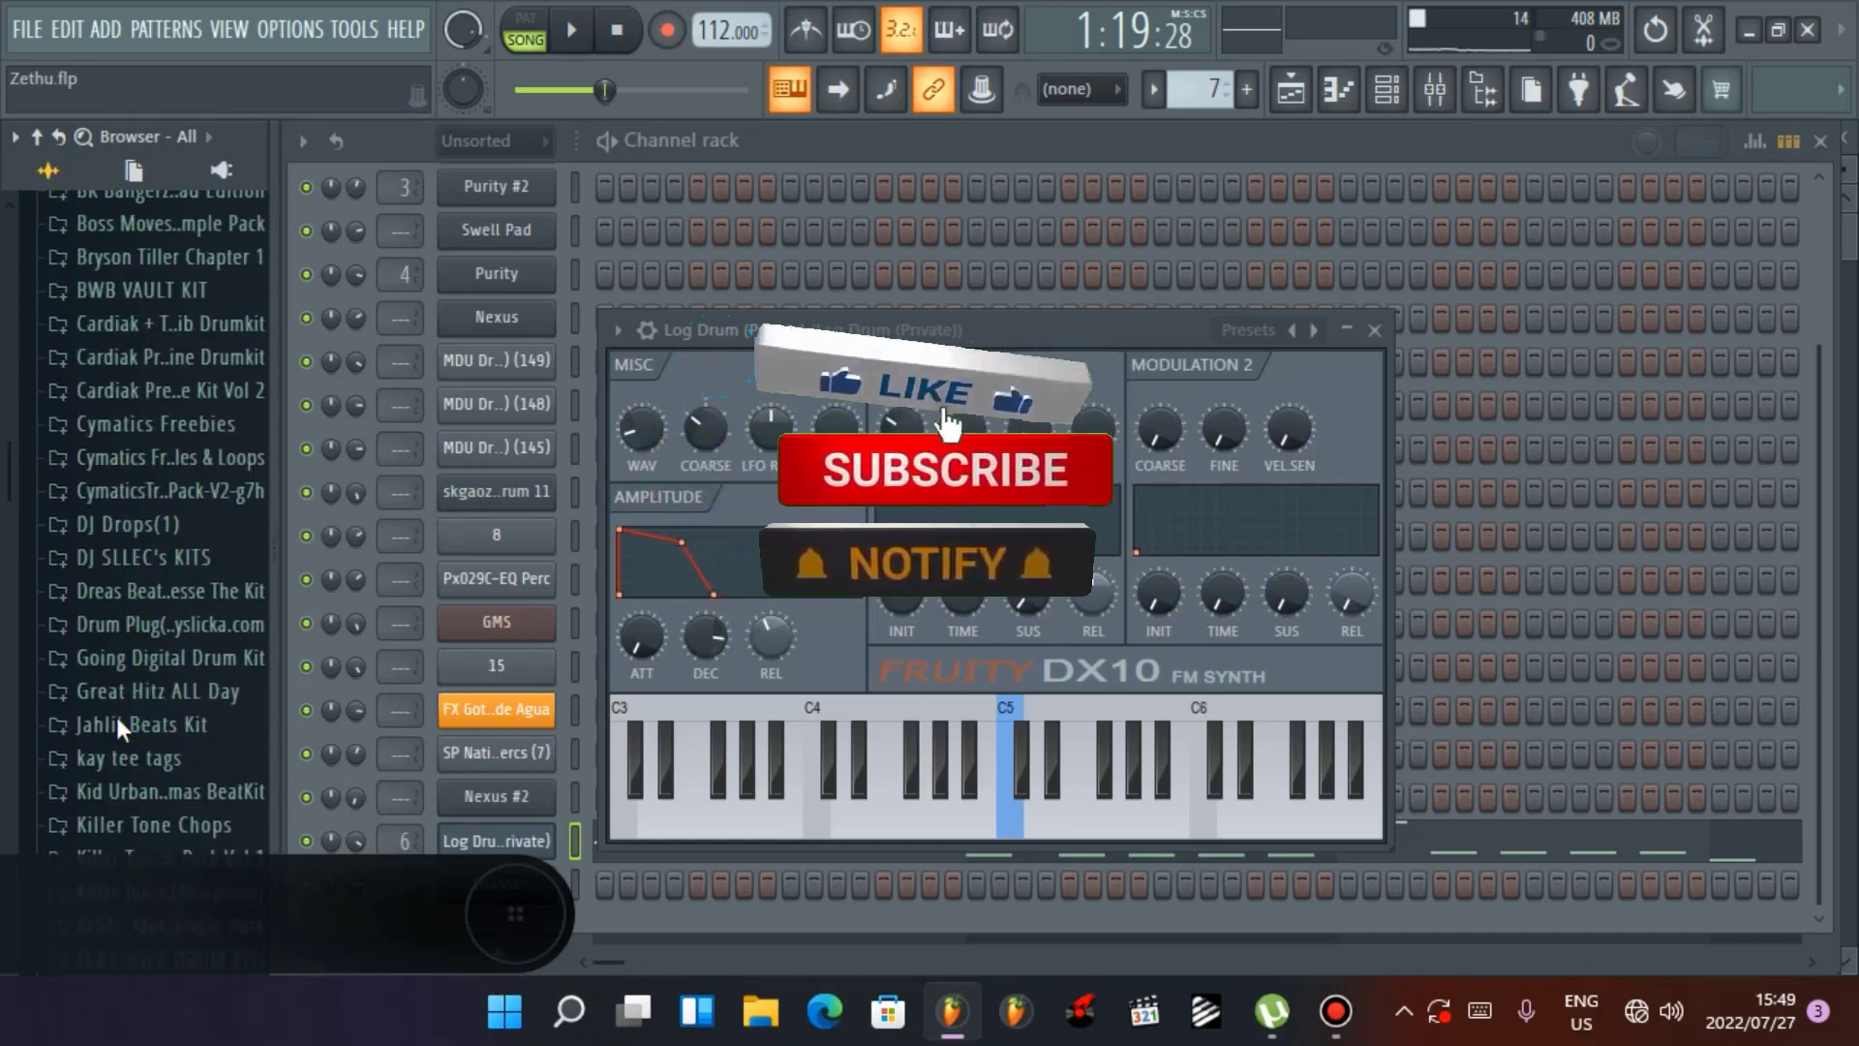
click(116, 724)
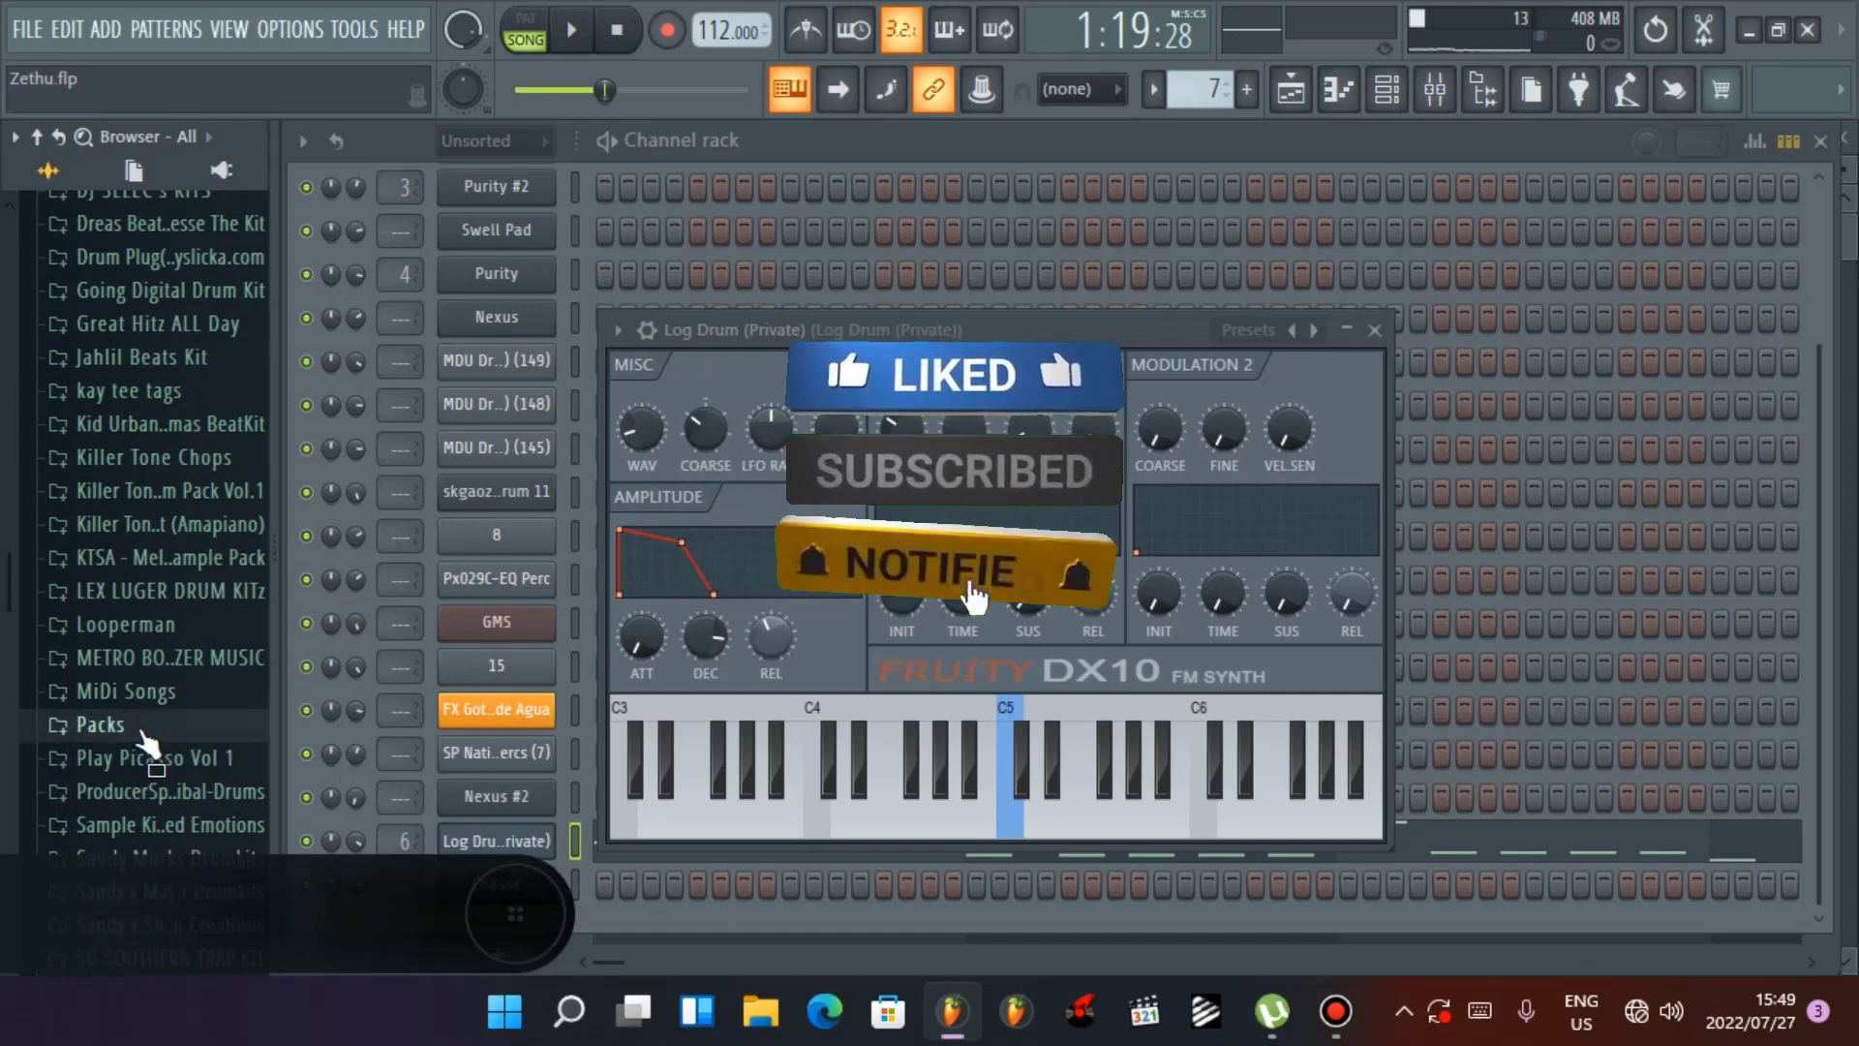
scroll(137, 722, down, 4)
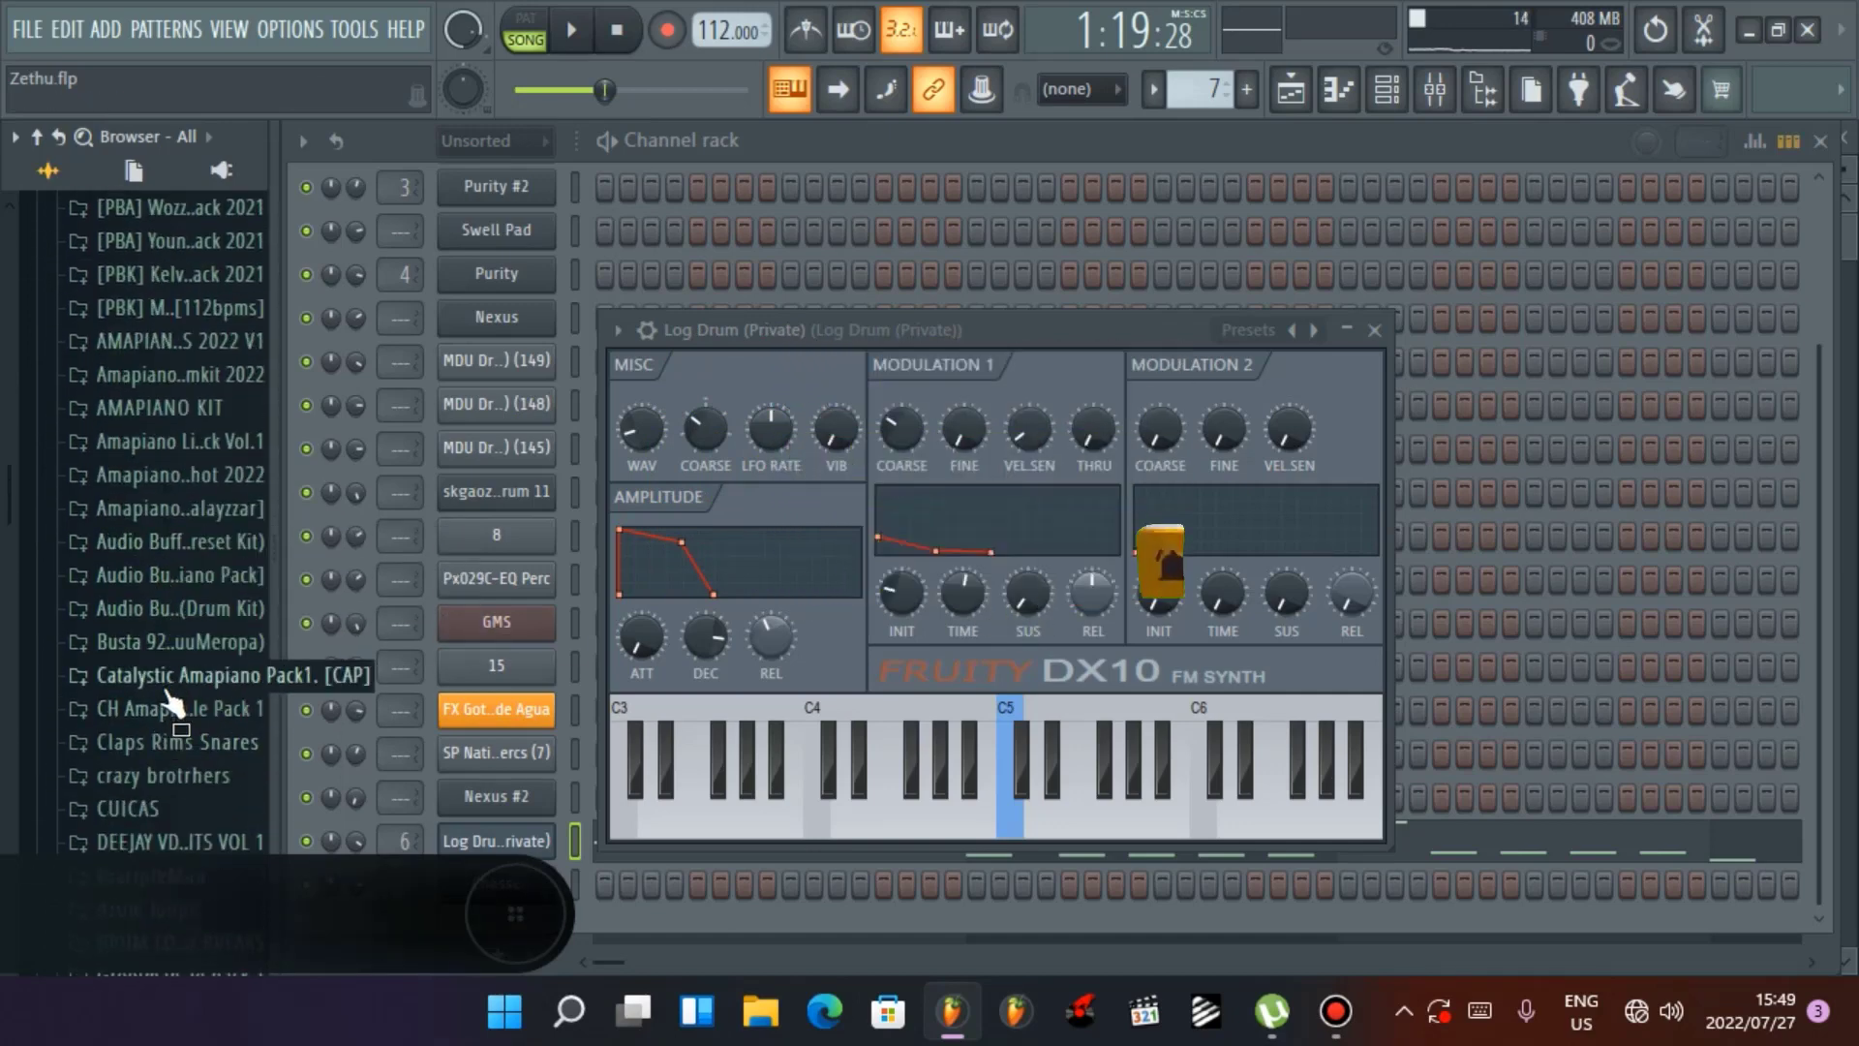
click(198, 608)
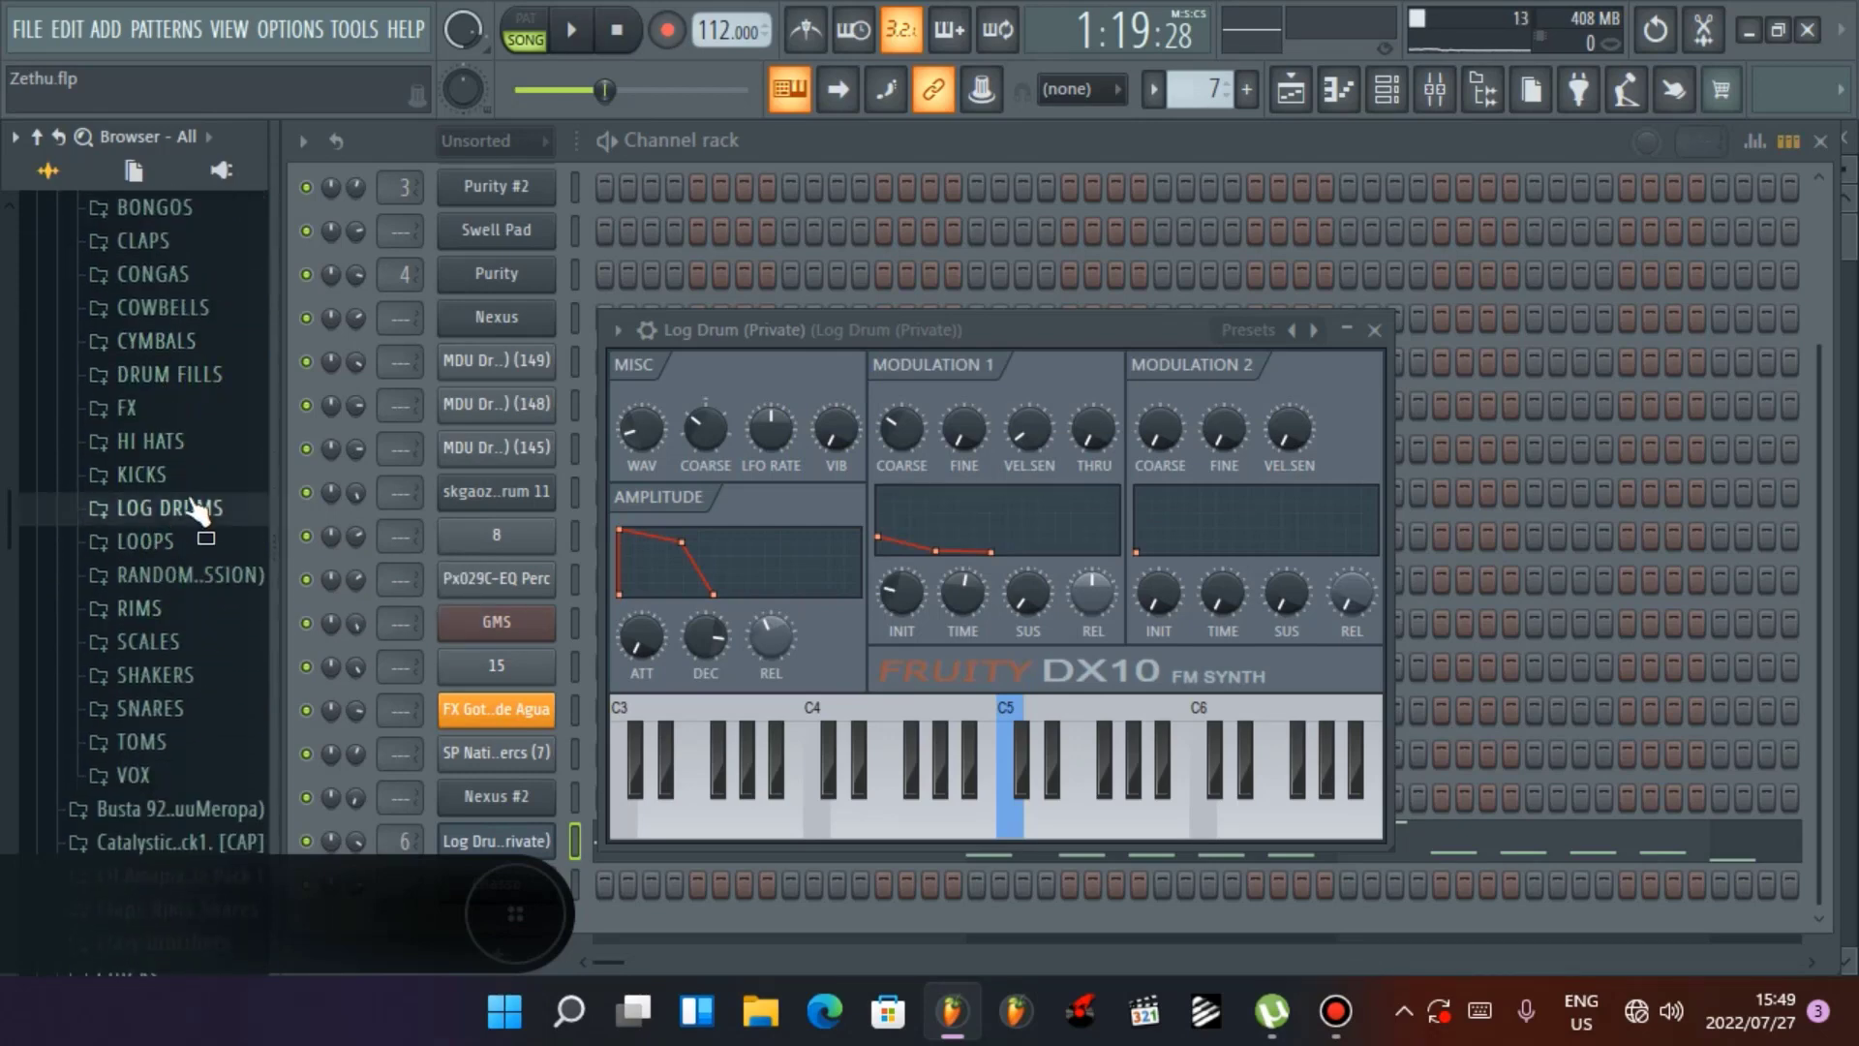
click(169, 511)
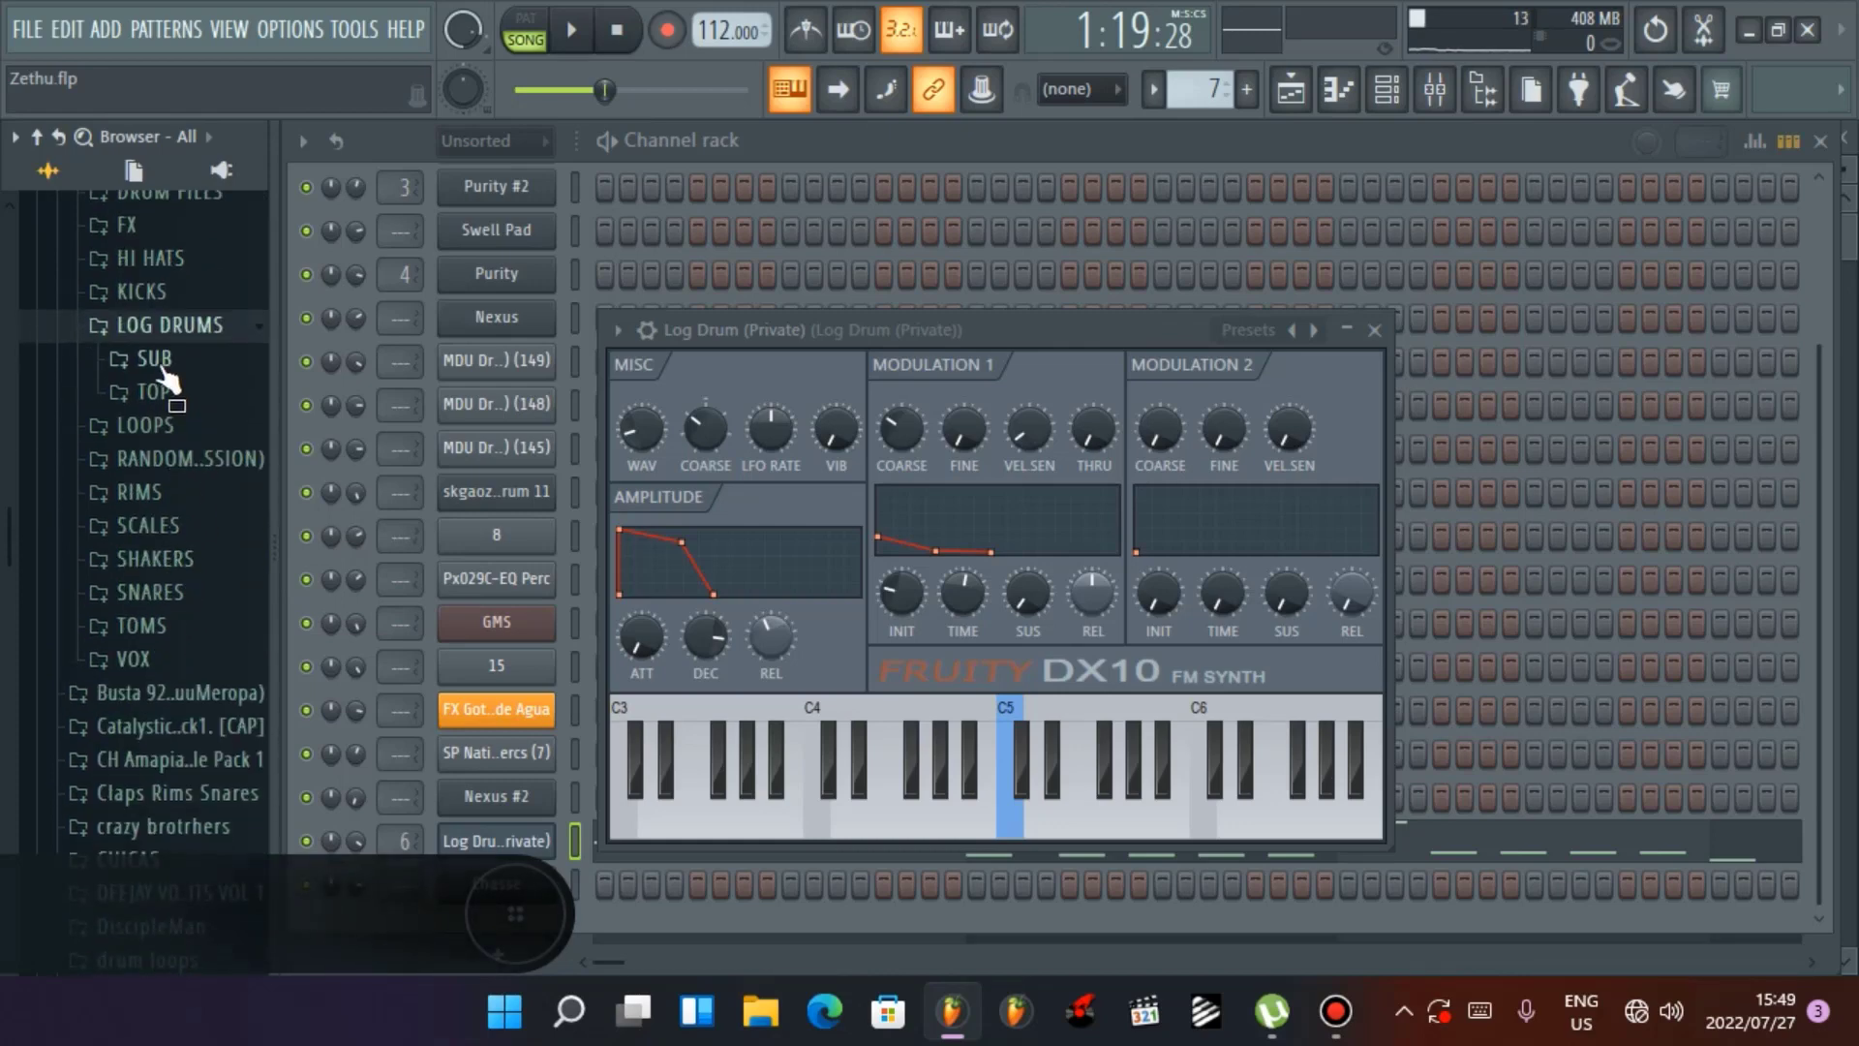
click(199, 362)
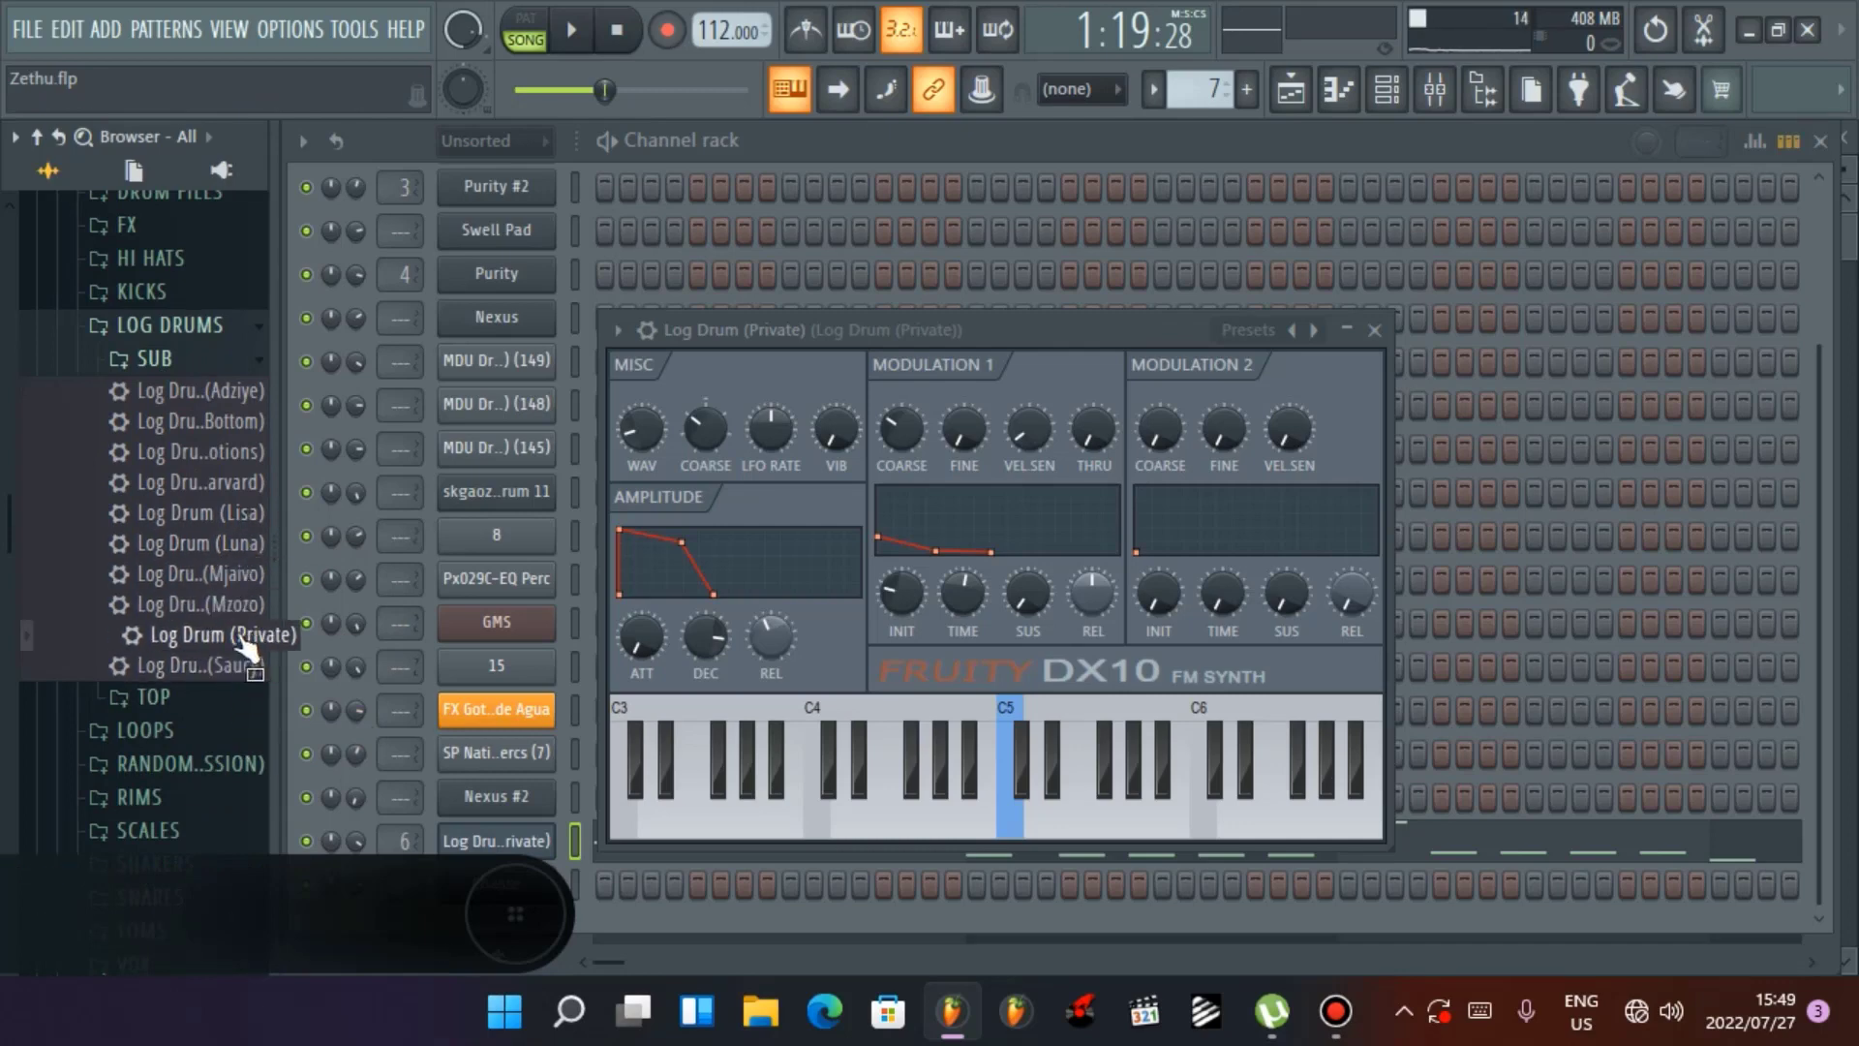
Close the Log Drum (Private) plugin and play Pattern 7 on its own in pattern mode
key(ctrl+s)
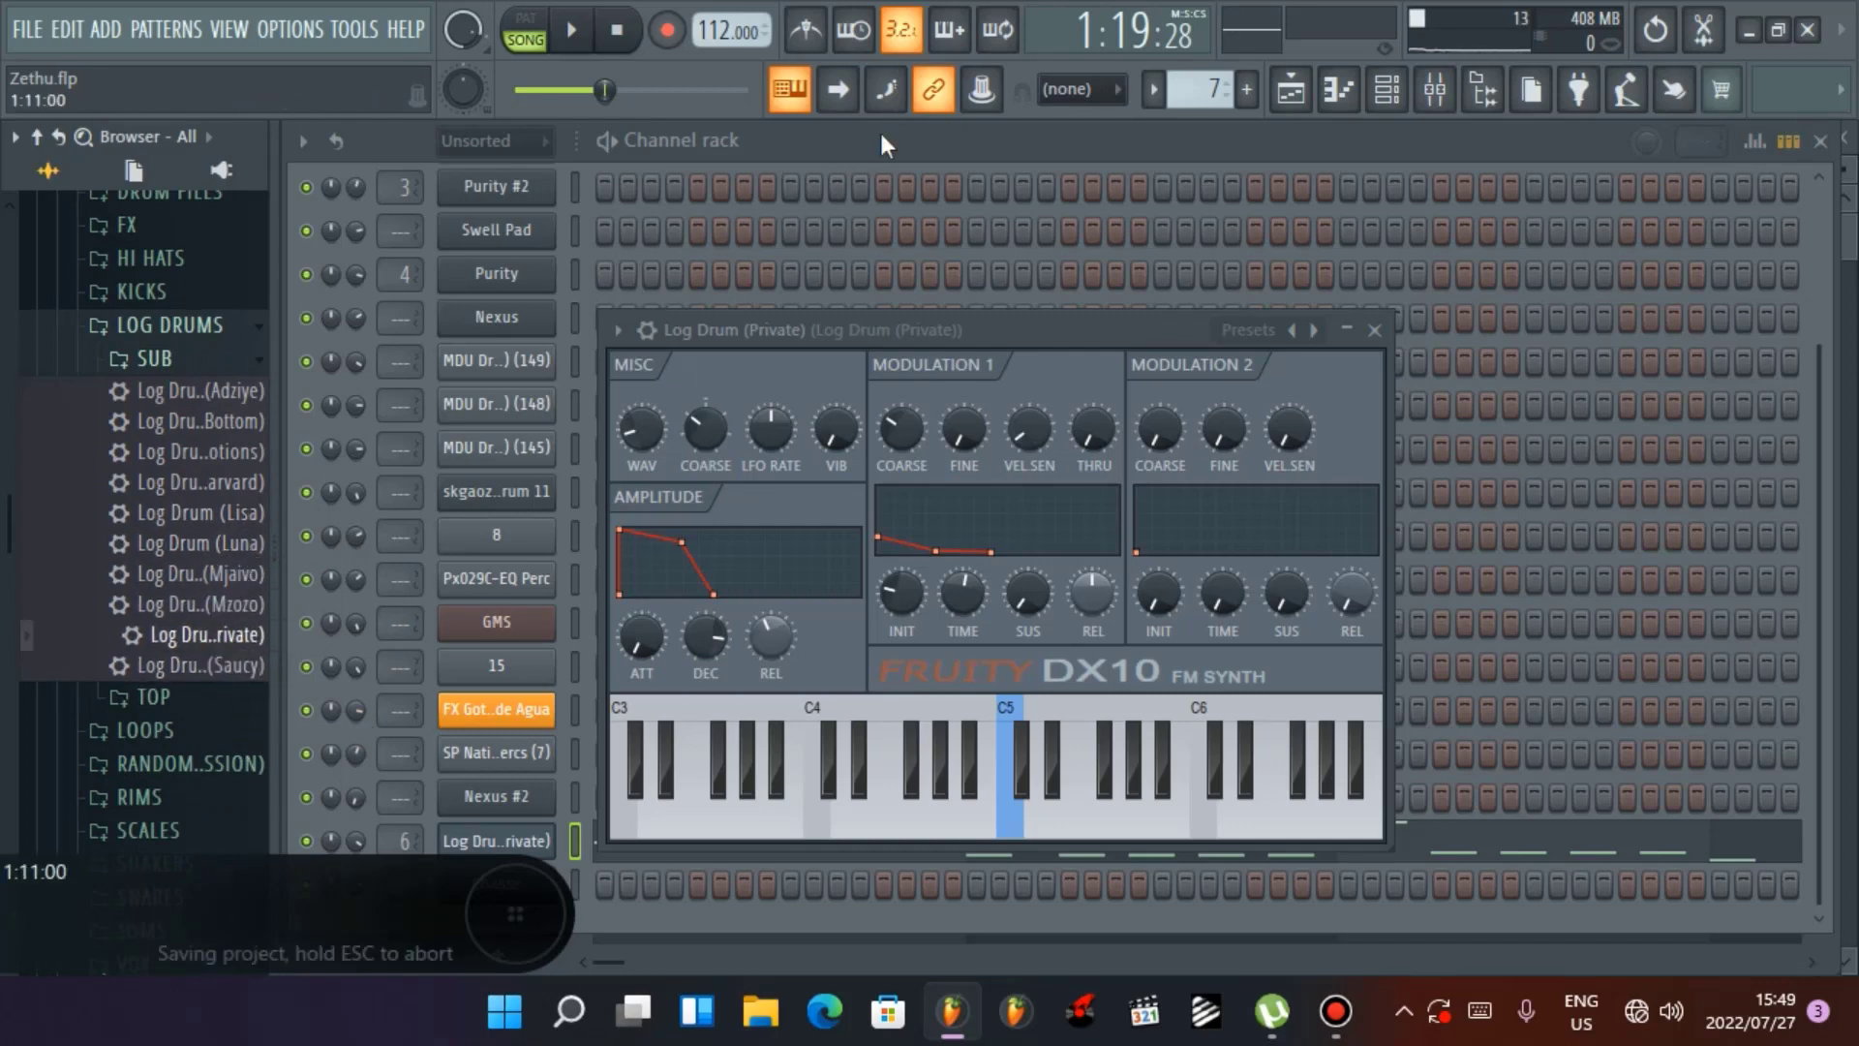
click(882, 143)
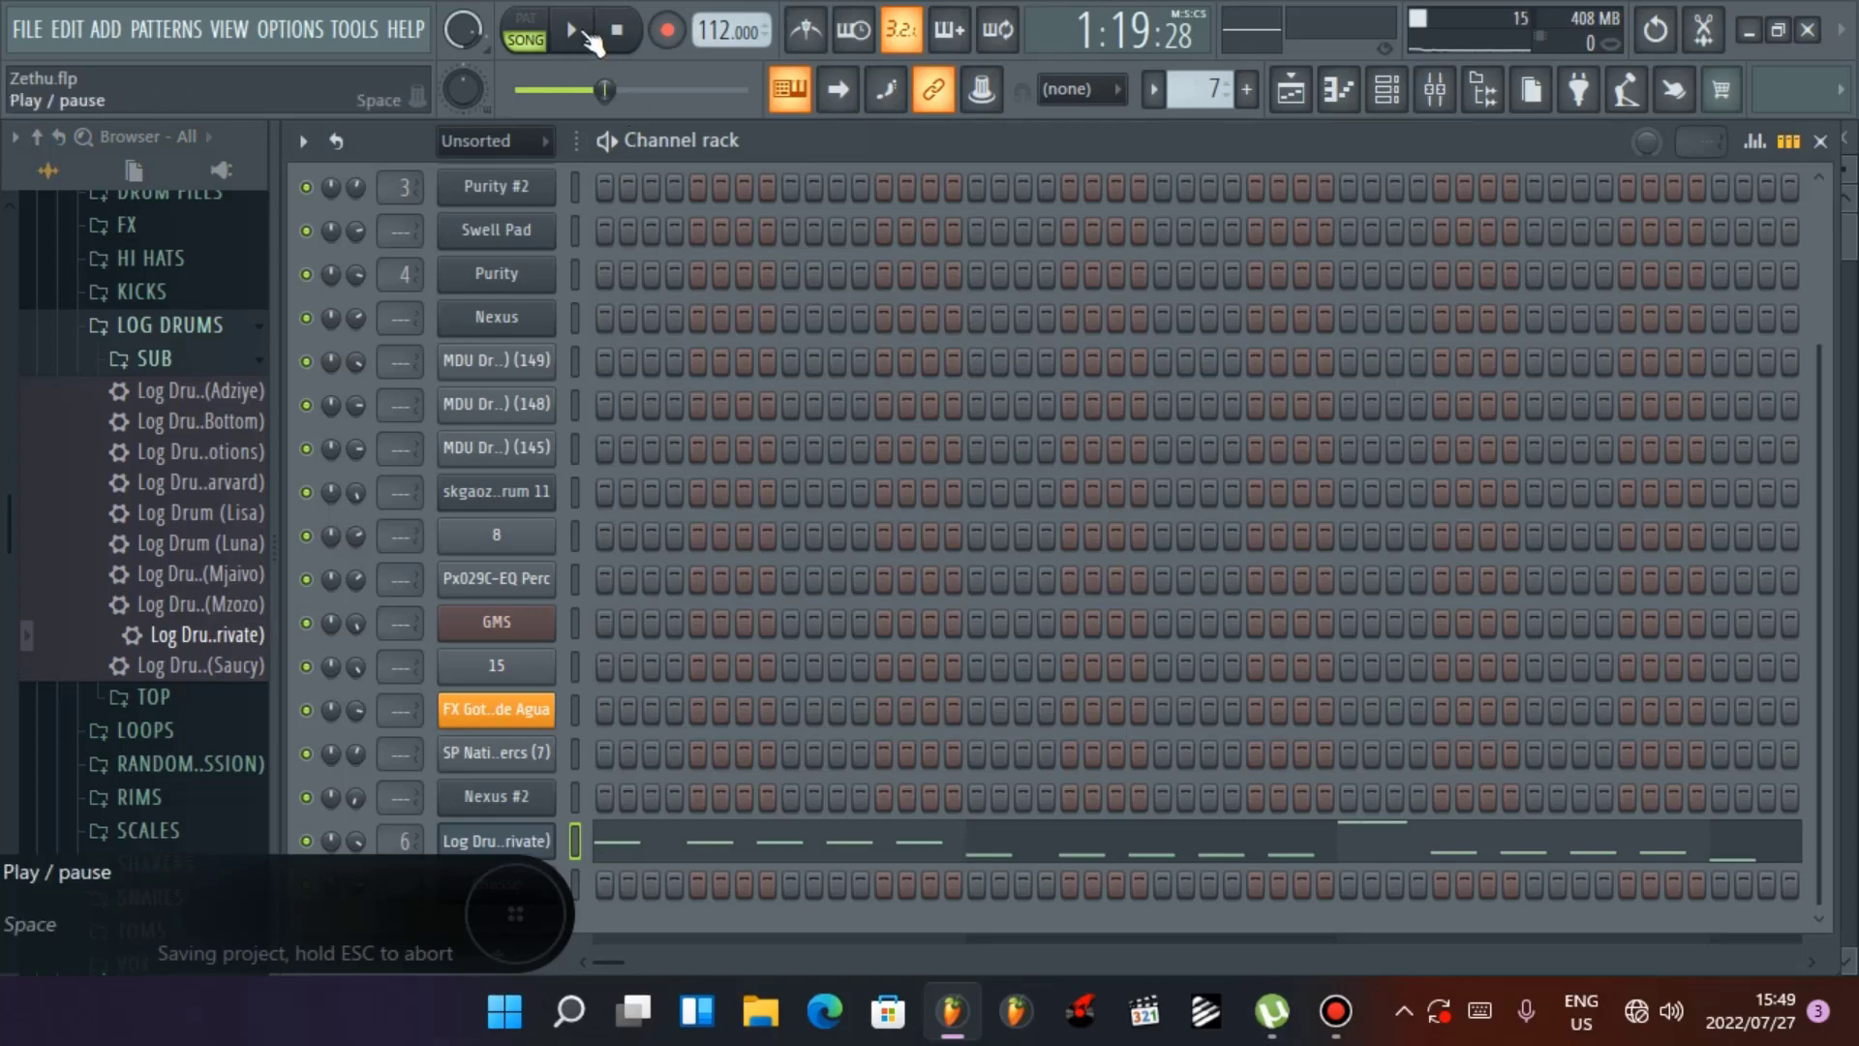
click(525, 29)
key(space)
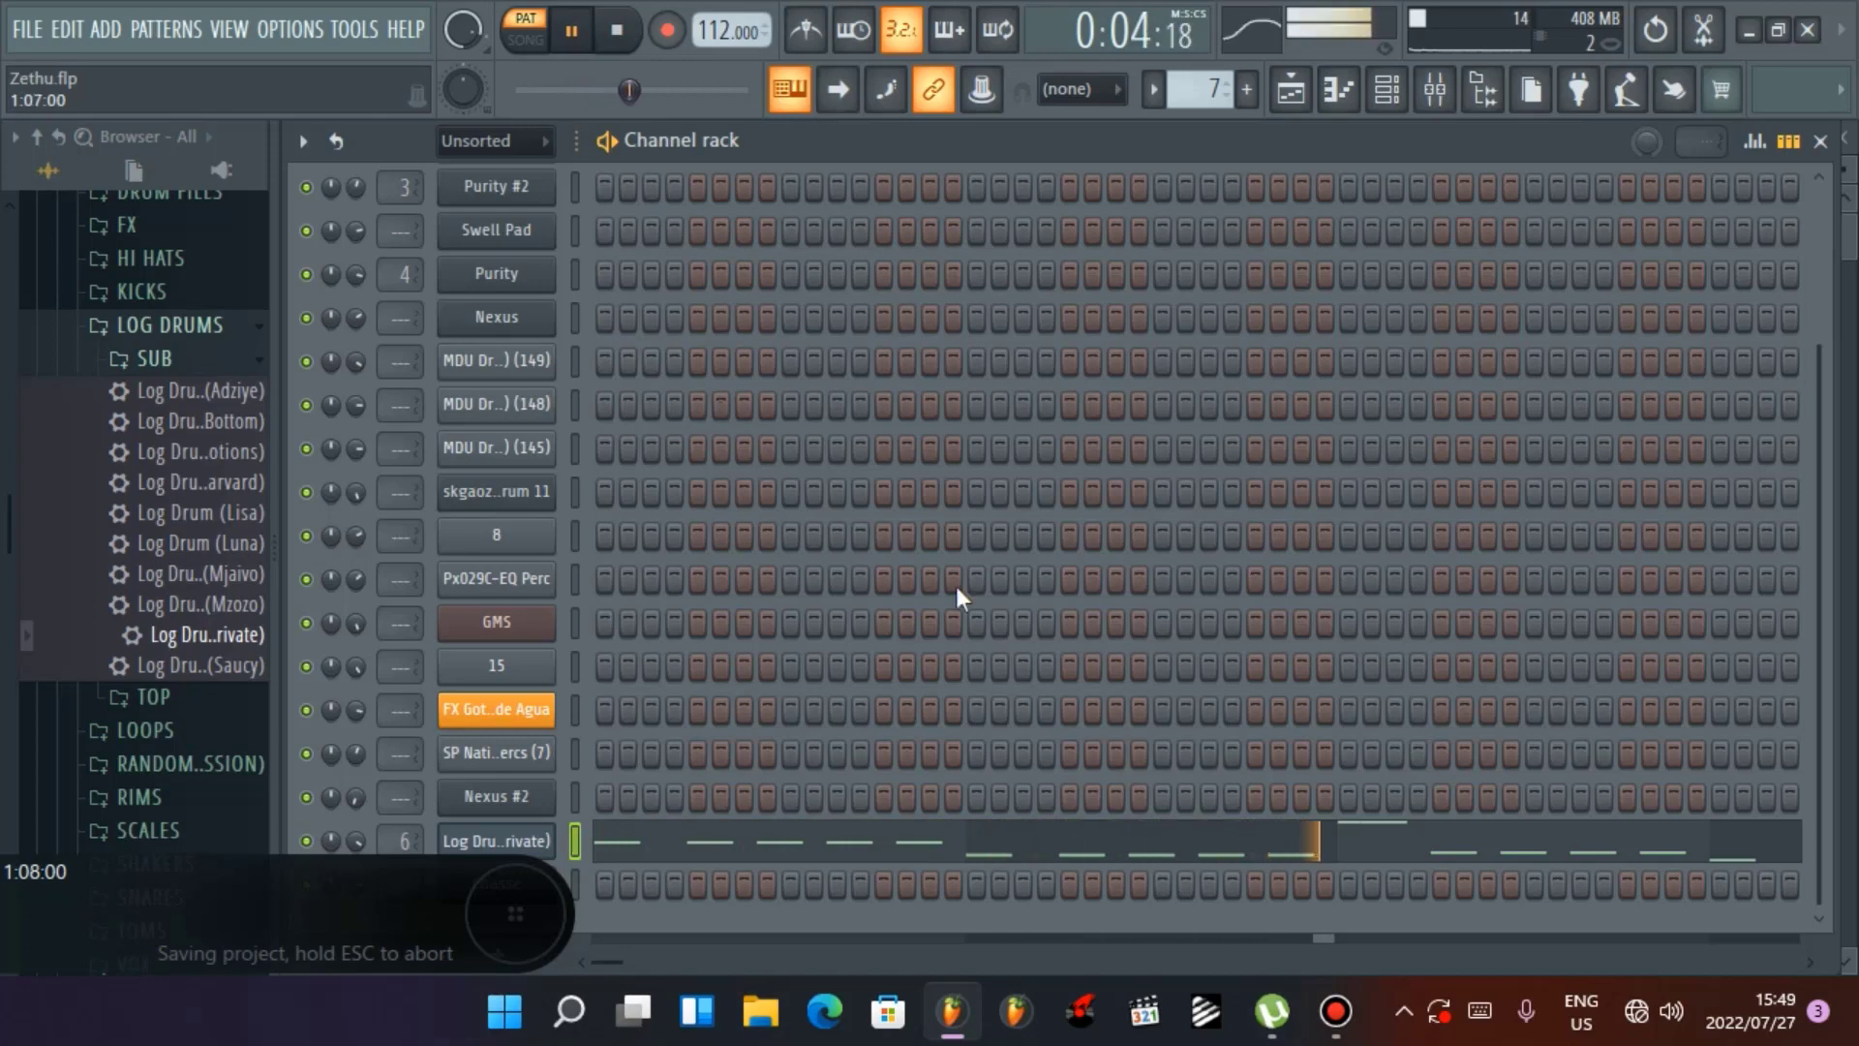
Examine the Log Drum (Private) notes in the piano roll during playback, close it and replay Pattern 7 from the channel rack
click(1292, 848)
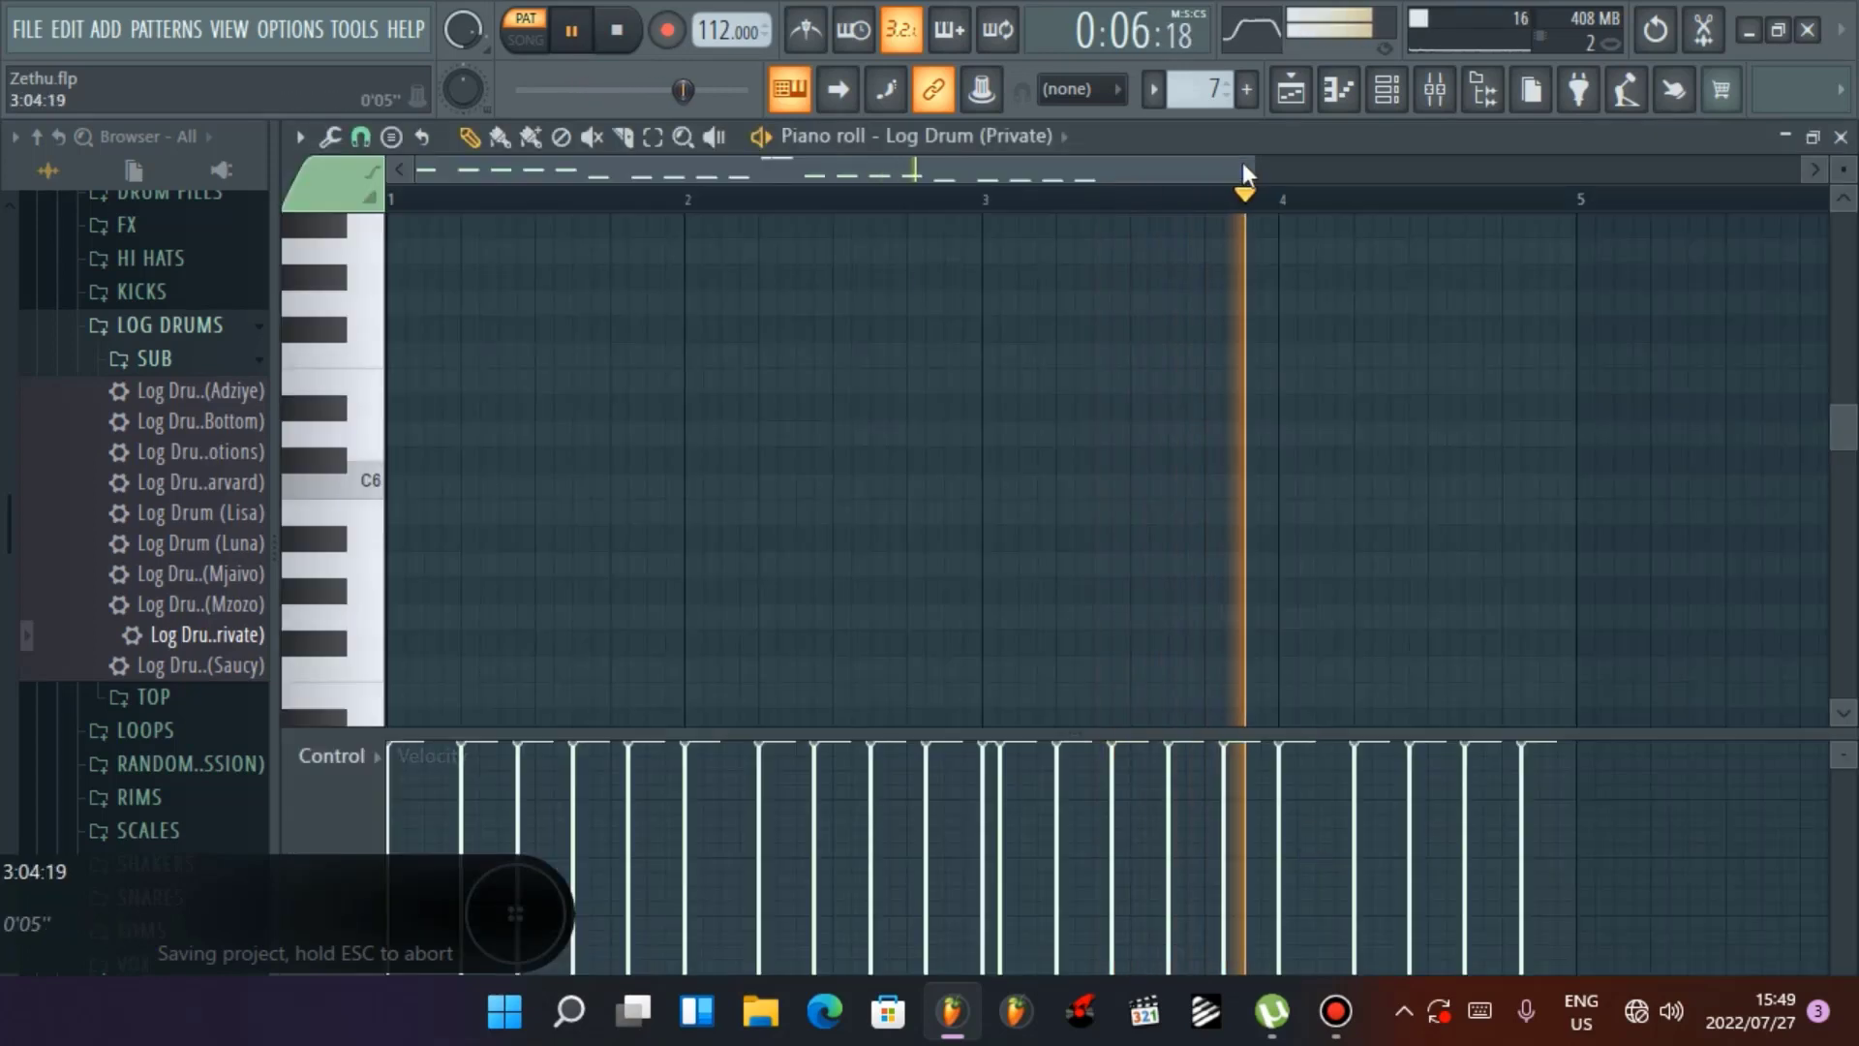
scroll(1411, 277, down, 2)
scroll(910, 455, down, 5)
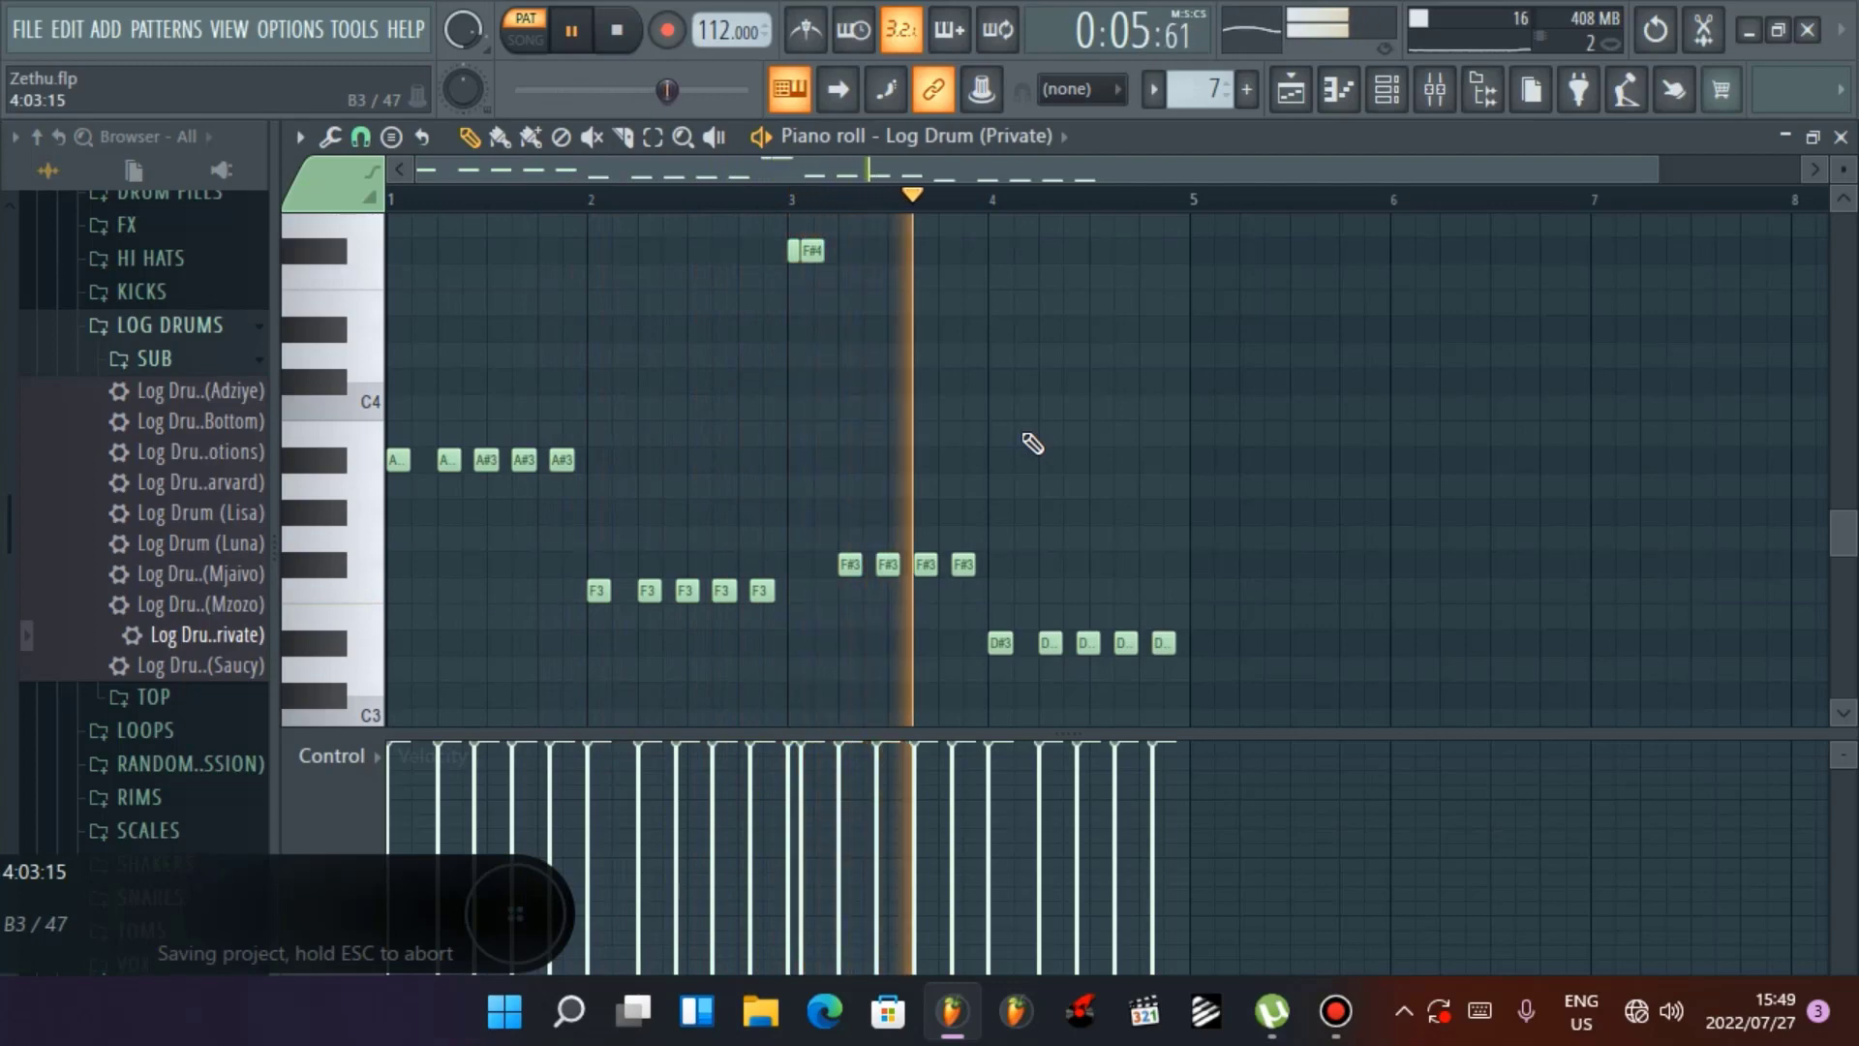
click(614, 31)
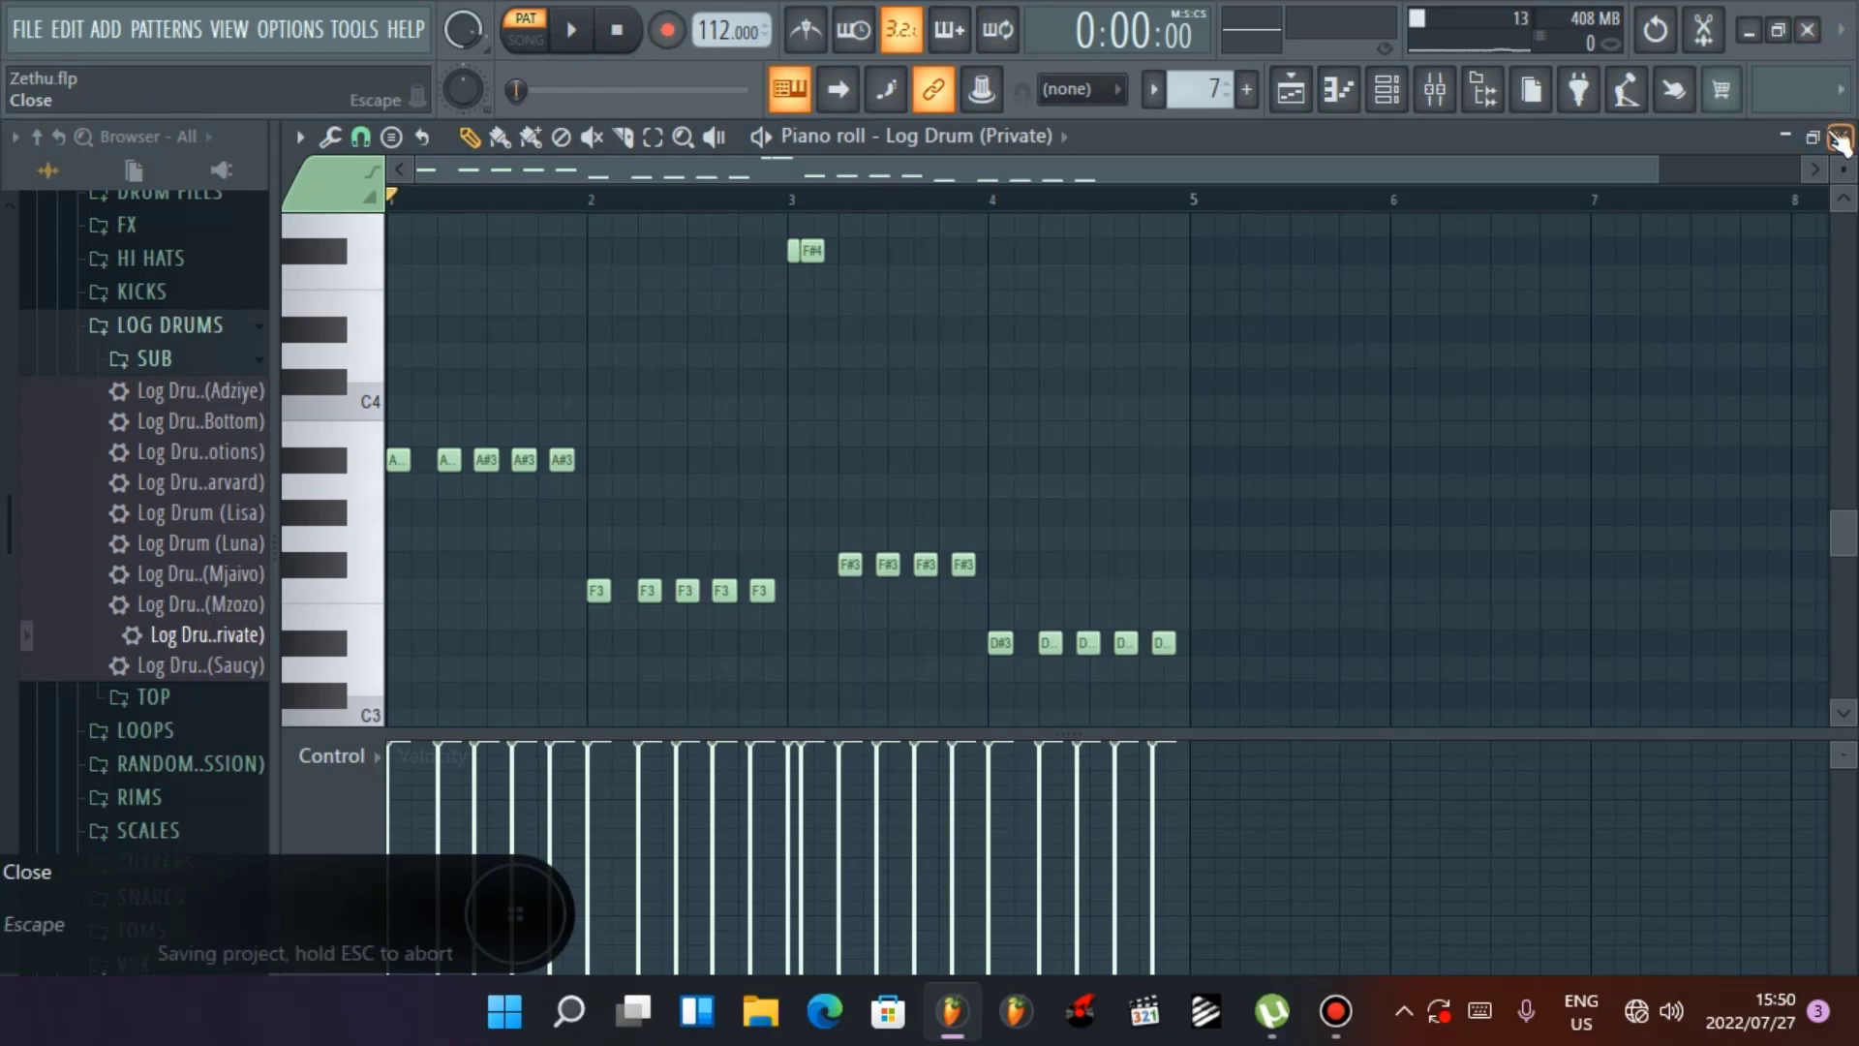
click(1839, 138)
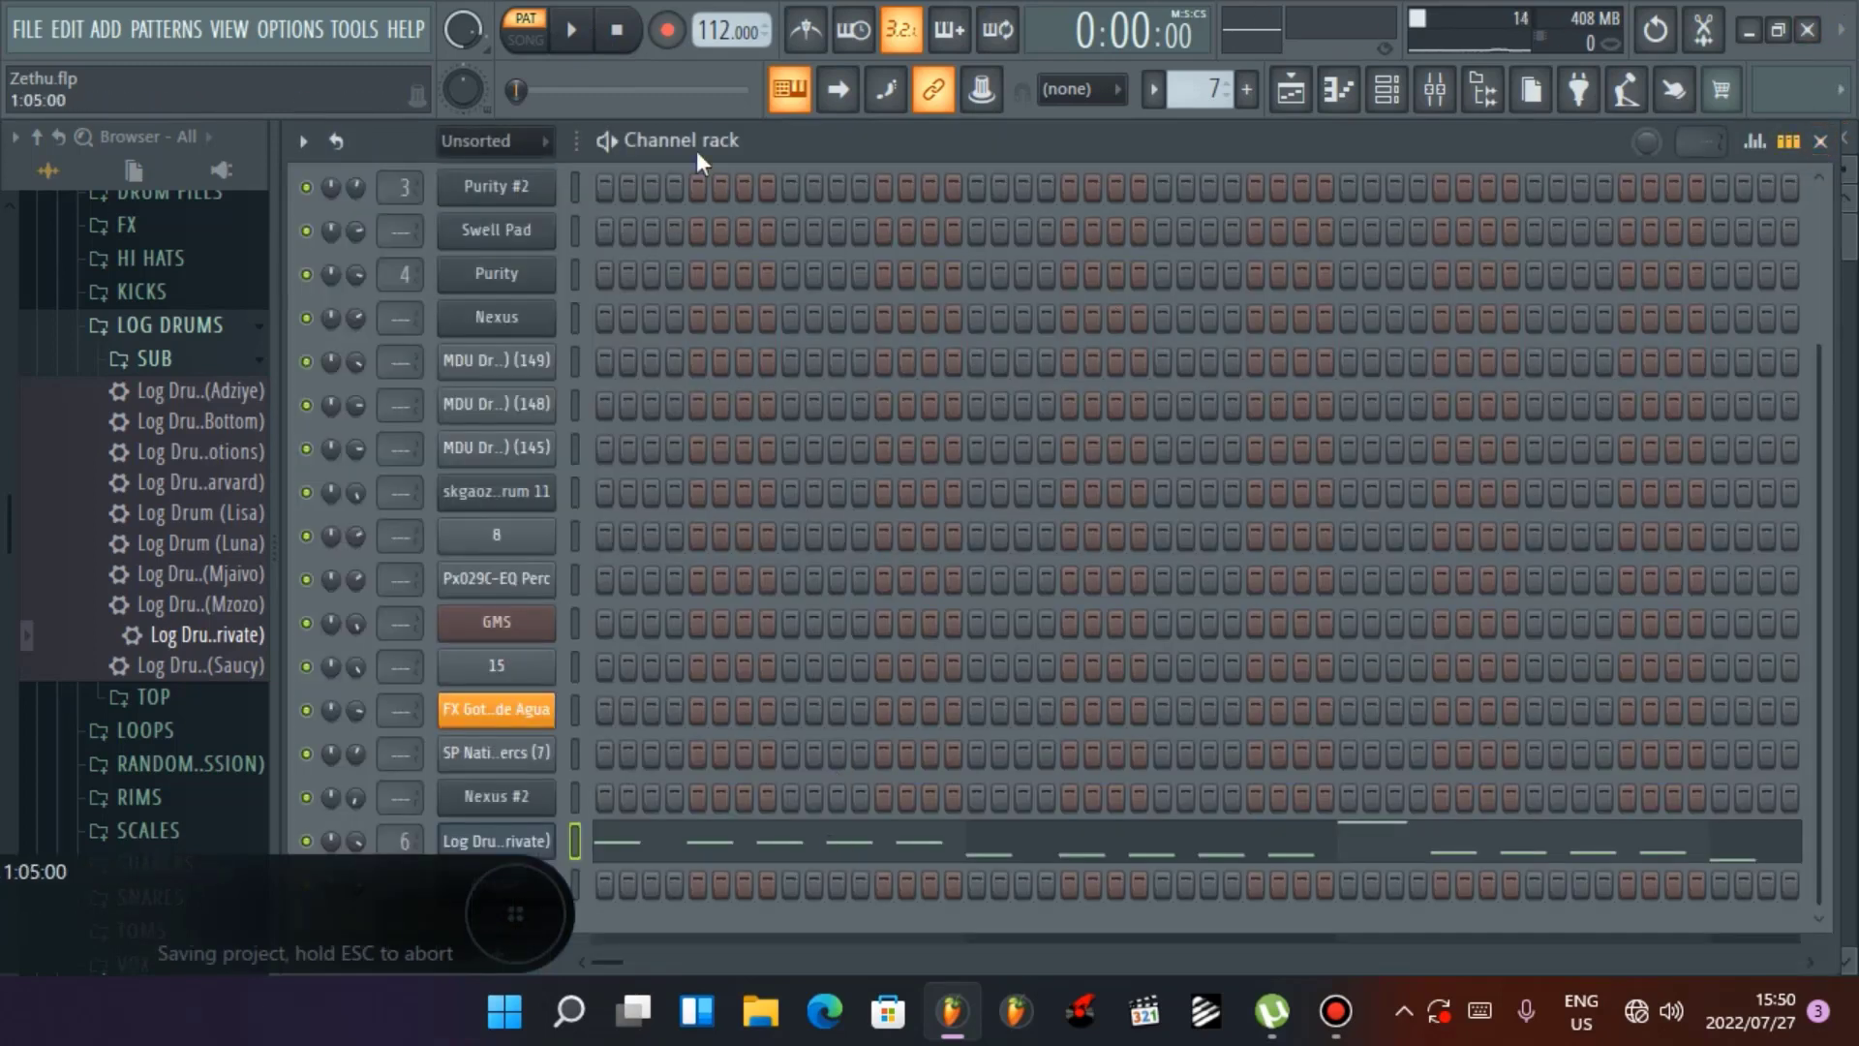
click(571, 32)
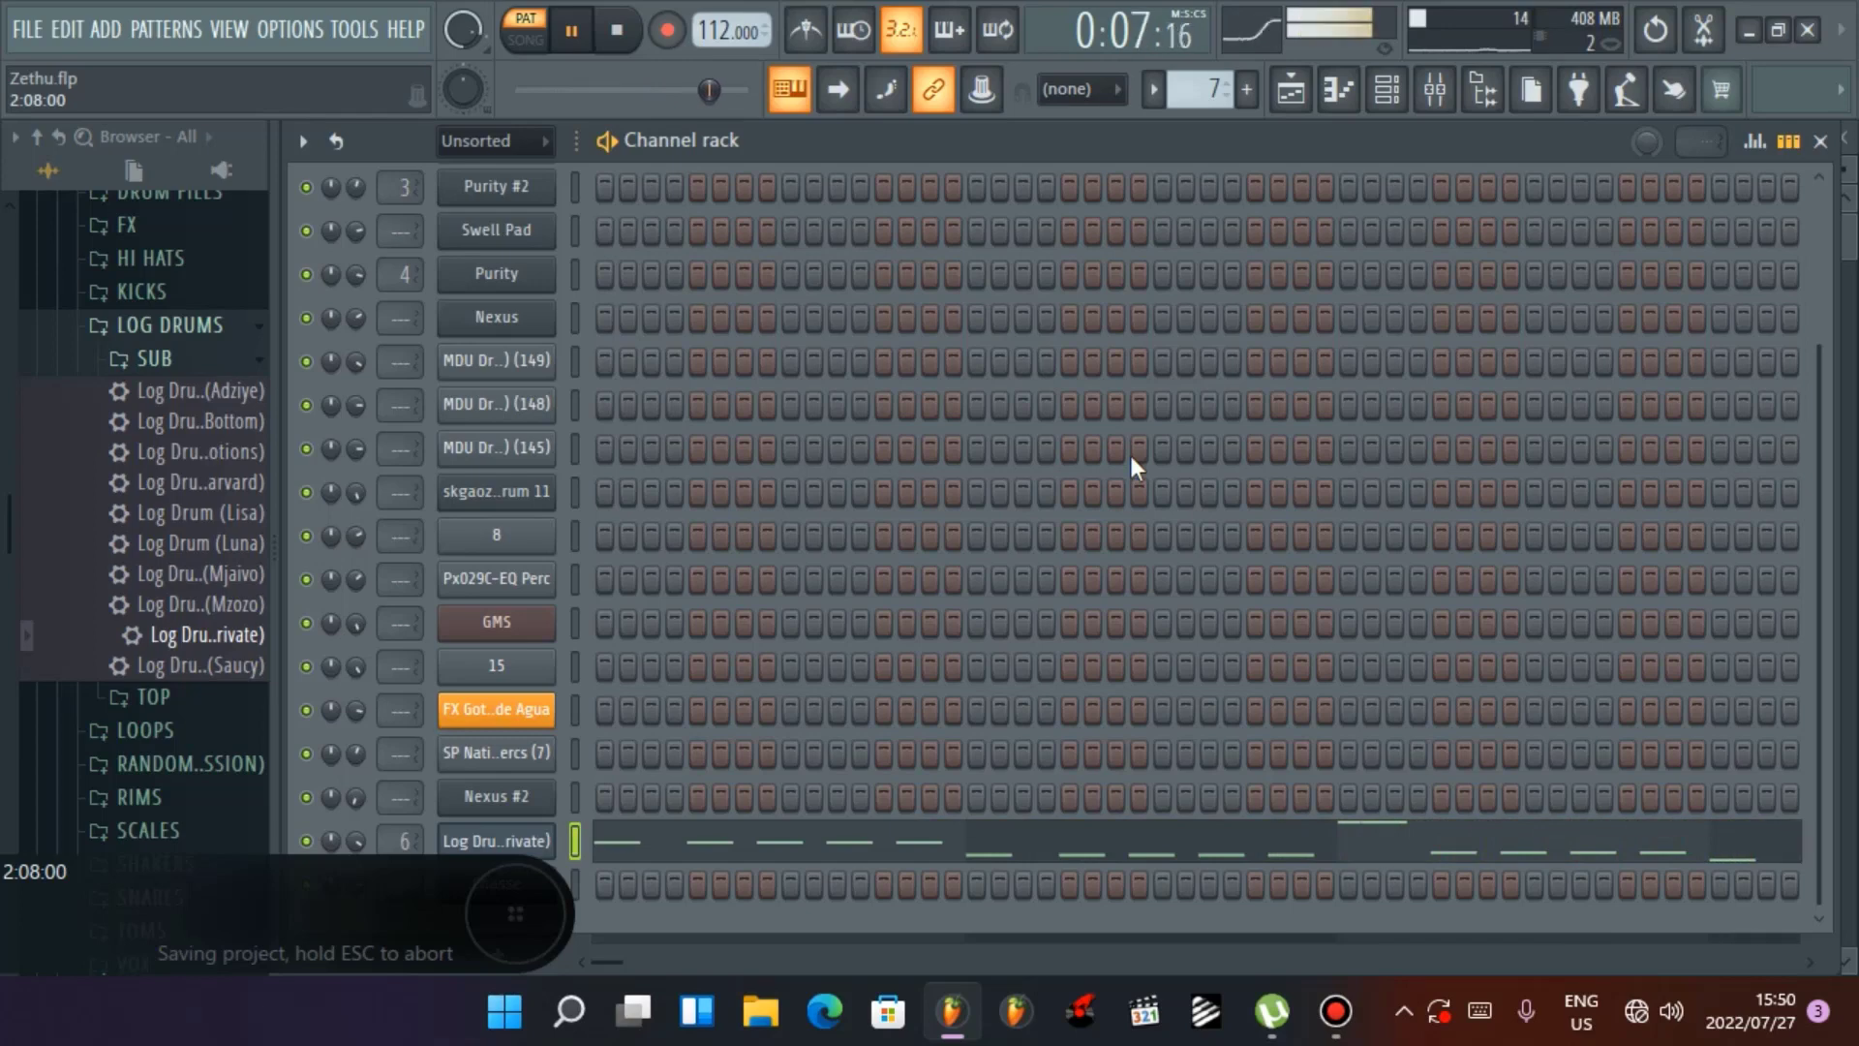
click(617, 30)
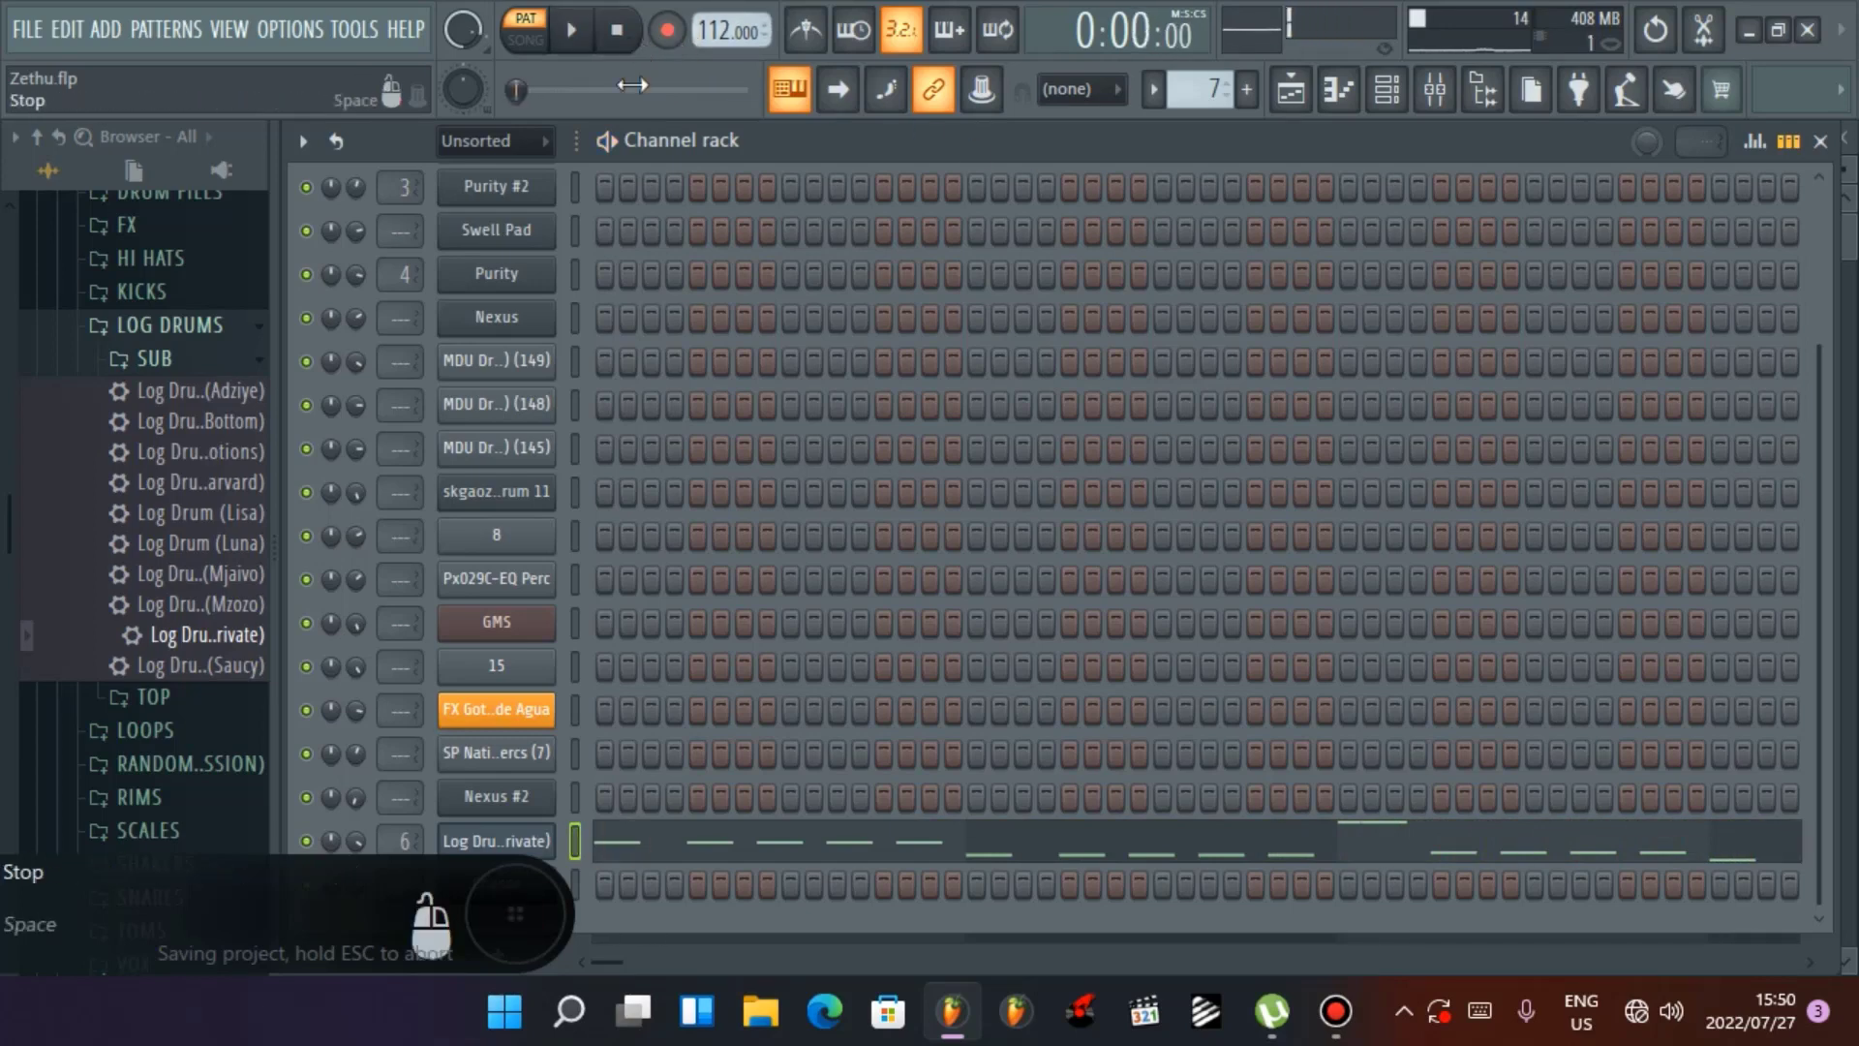
Select Pattern 10 and show the skgaoza log drum 11 channel's notes in the piano roll
scroll(1201, 89, up, 3)
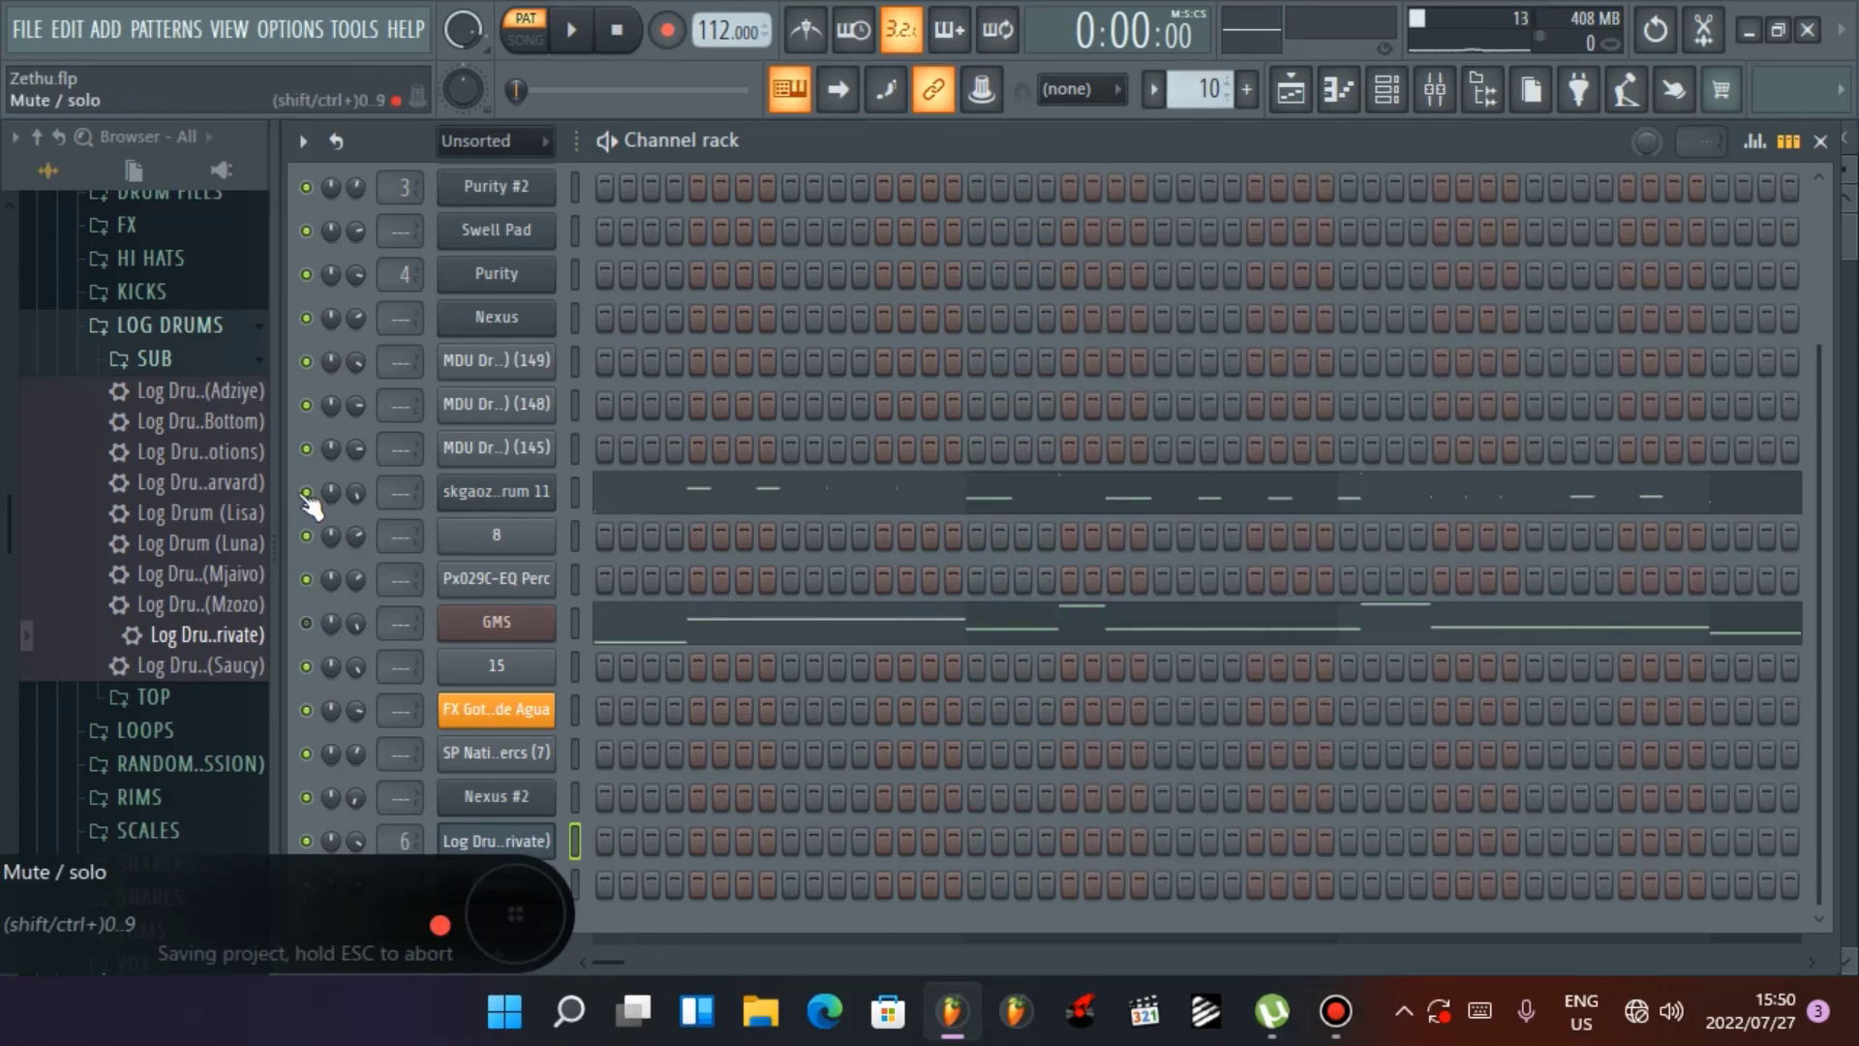
click(760, 505)
scroll(760, 353, up, 3)
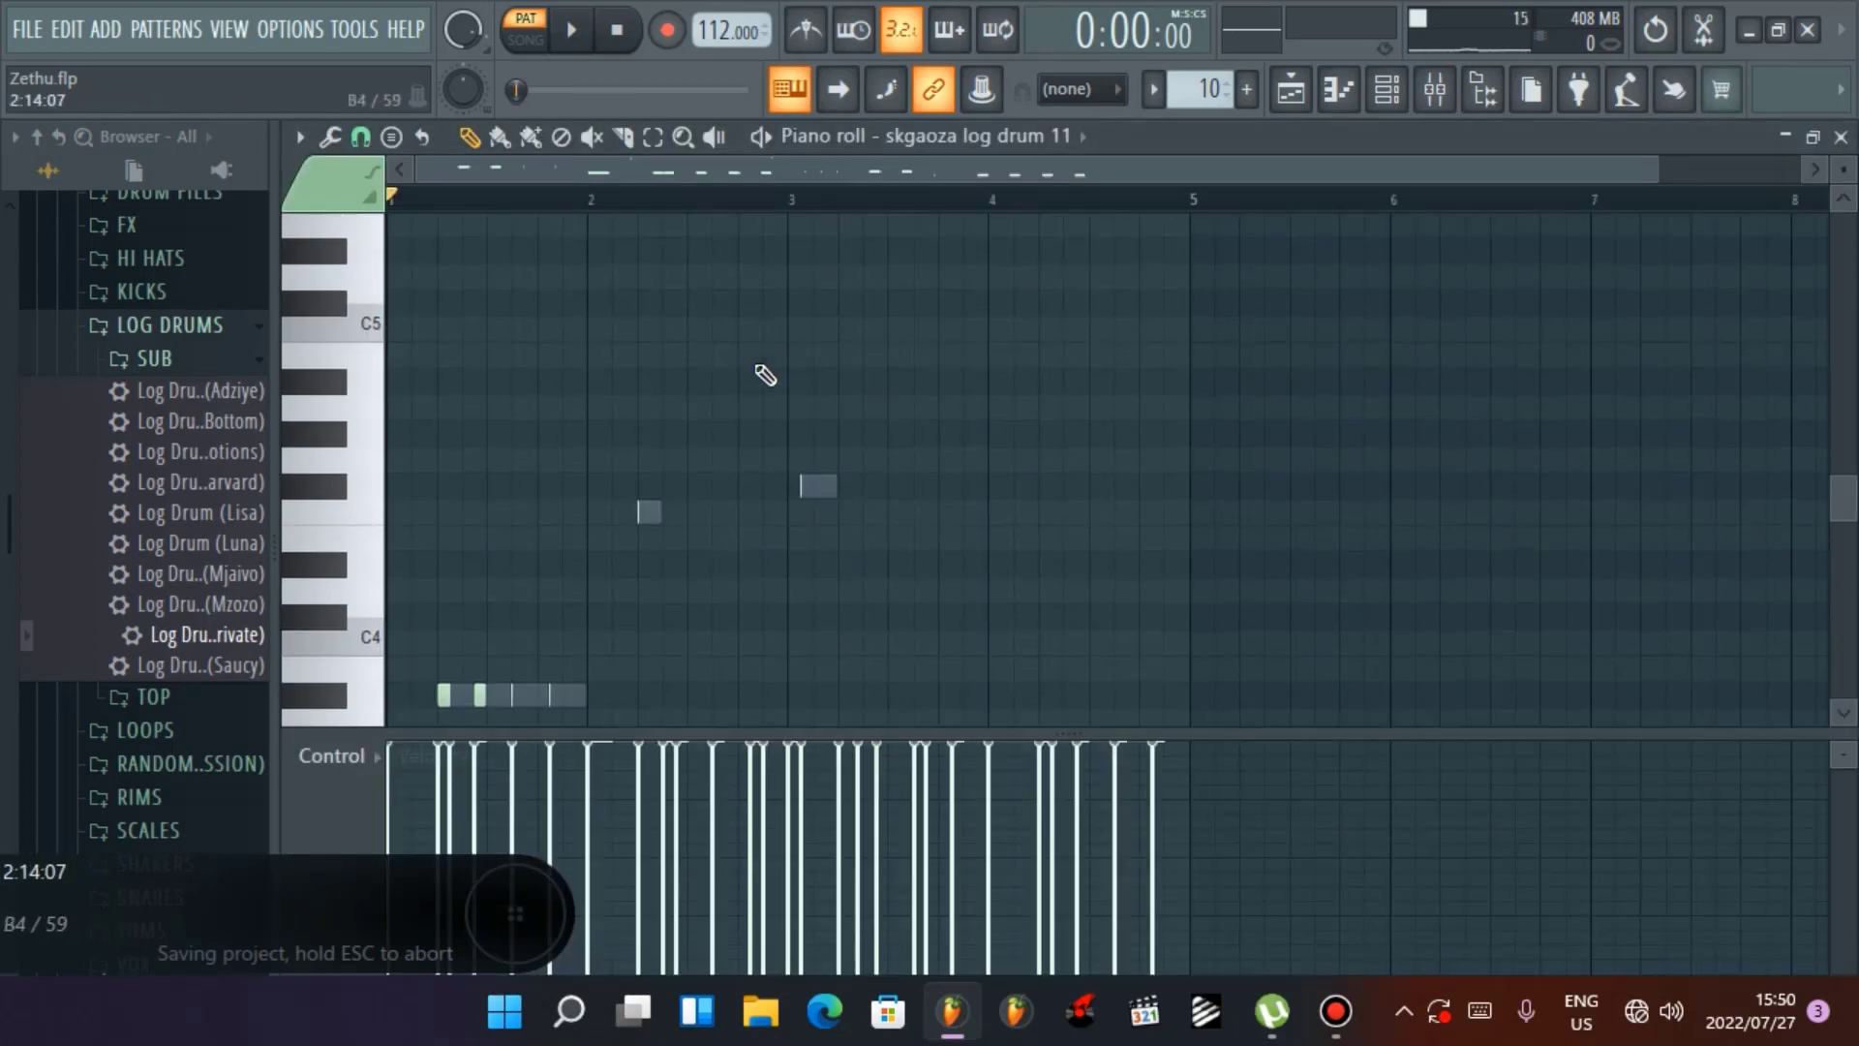
scroll(763, 374, down, 3)
Play Pattern 10 and examine the high and low notes of the skgaoza log drum 11 channel
click(579, 35)
scroll(913, 519, down, 3)
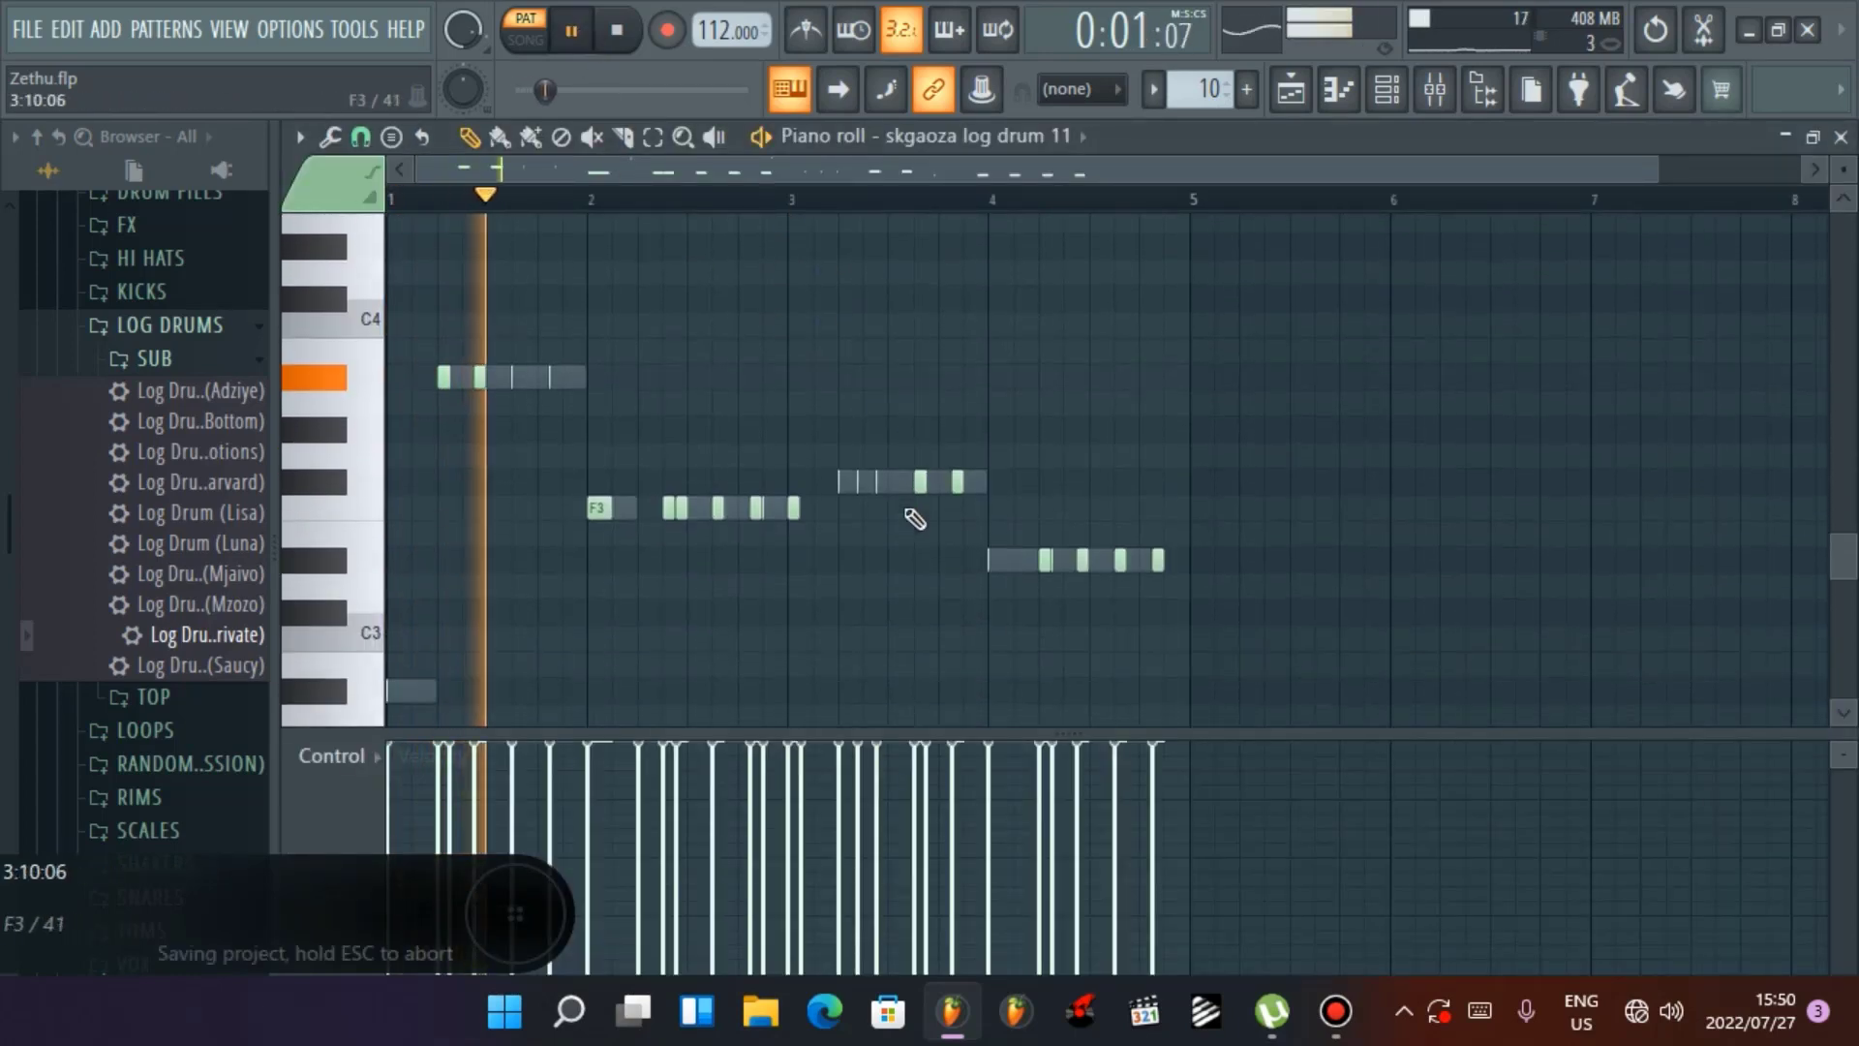
scroll(915, 519, up, 3)
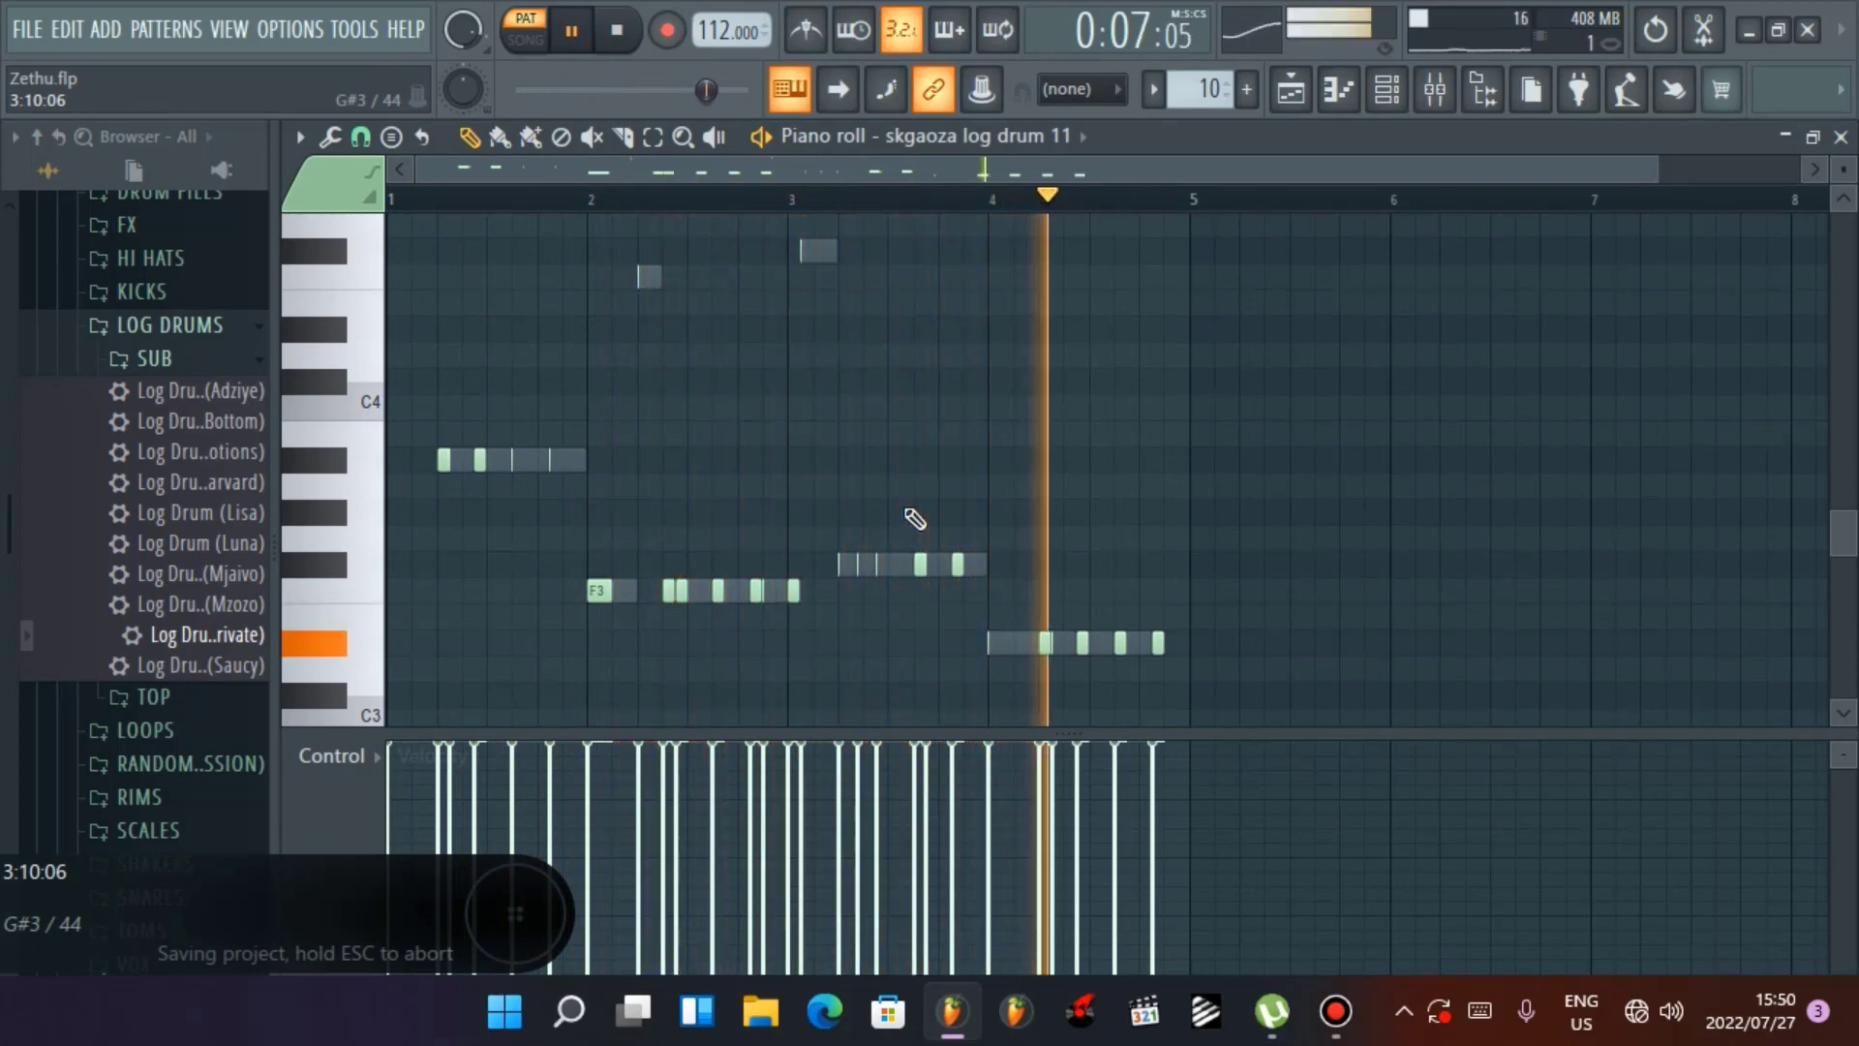
scroll(1064, 553, down, 3)
scroll(1066, 555, up, 5)
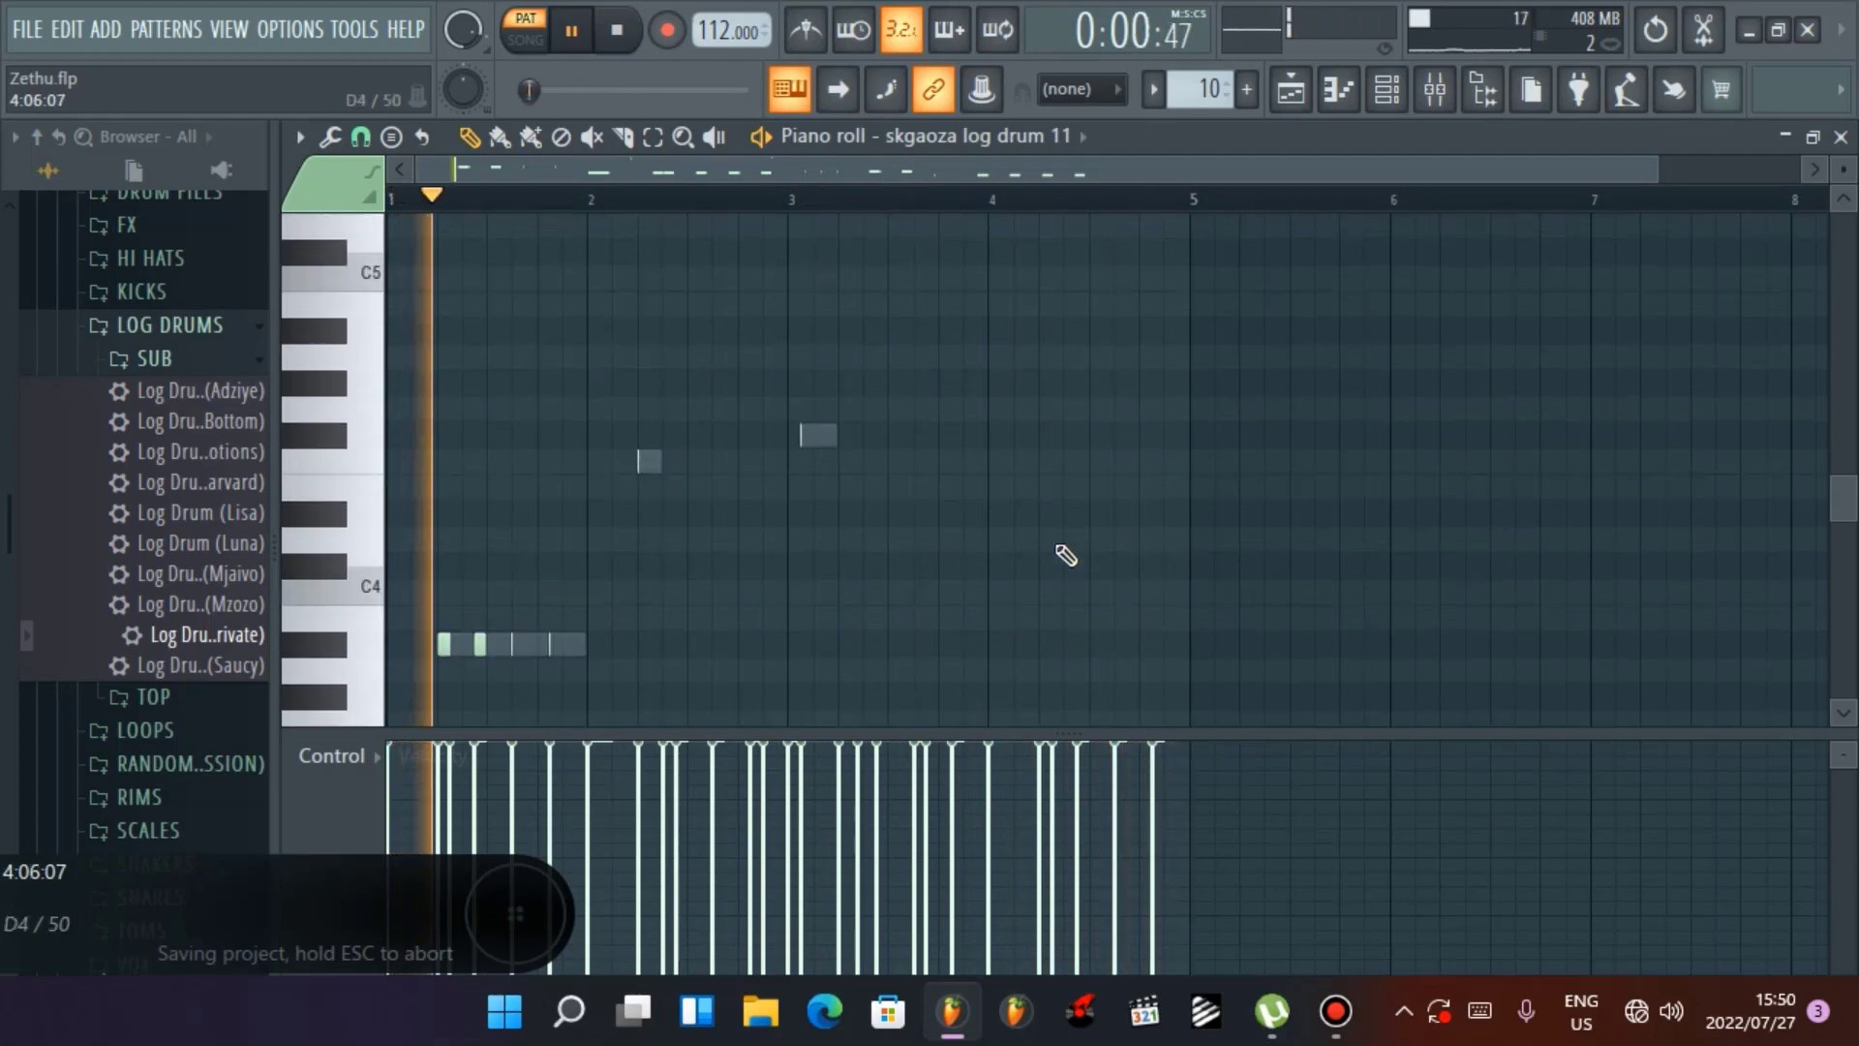
scroll(1066, 555, down, 2)
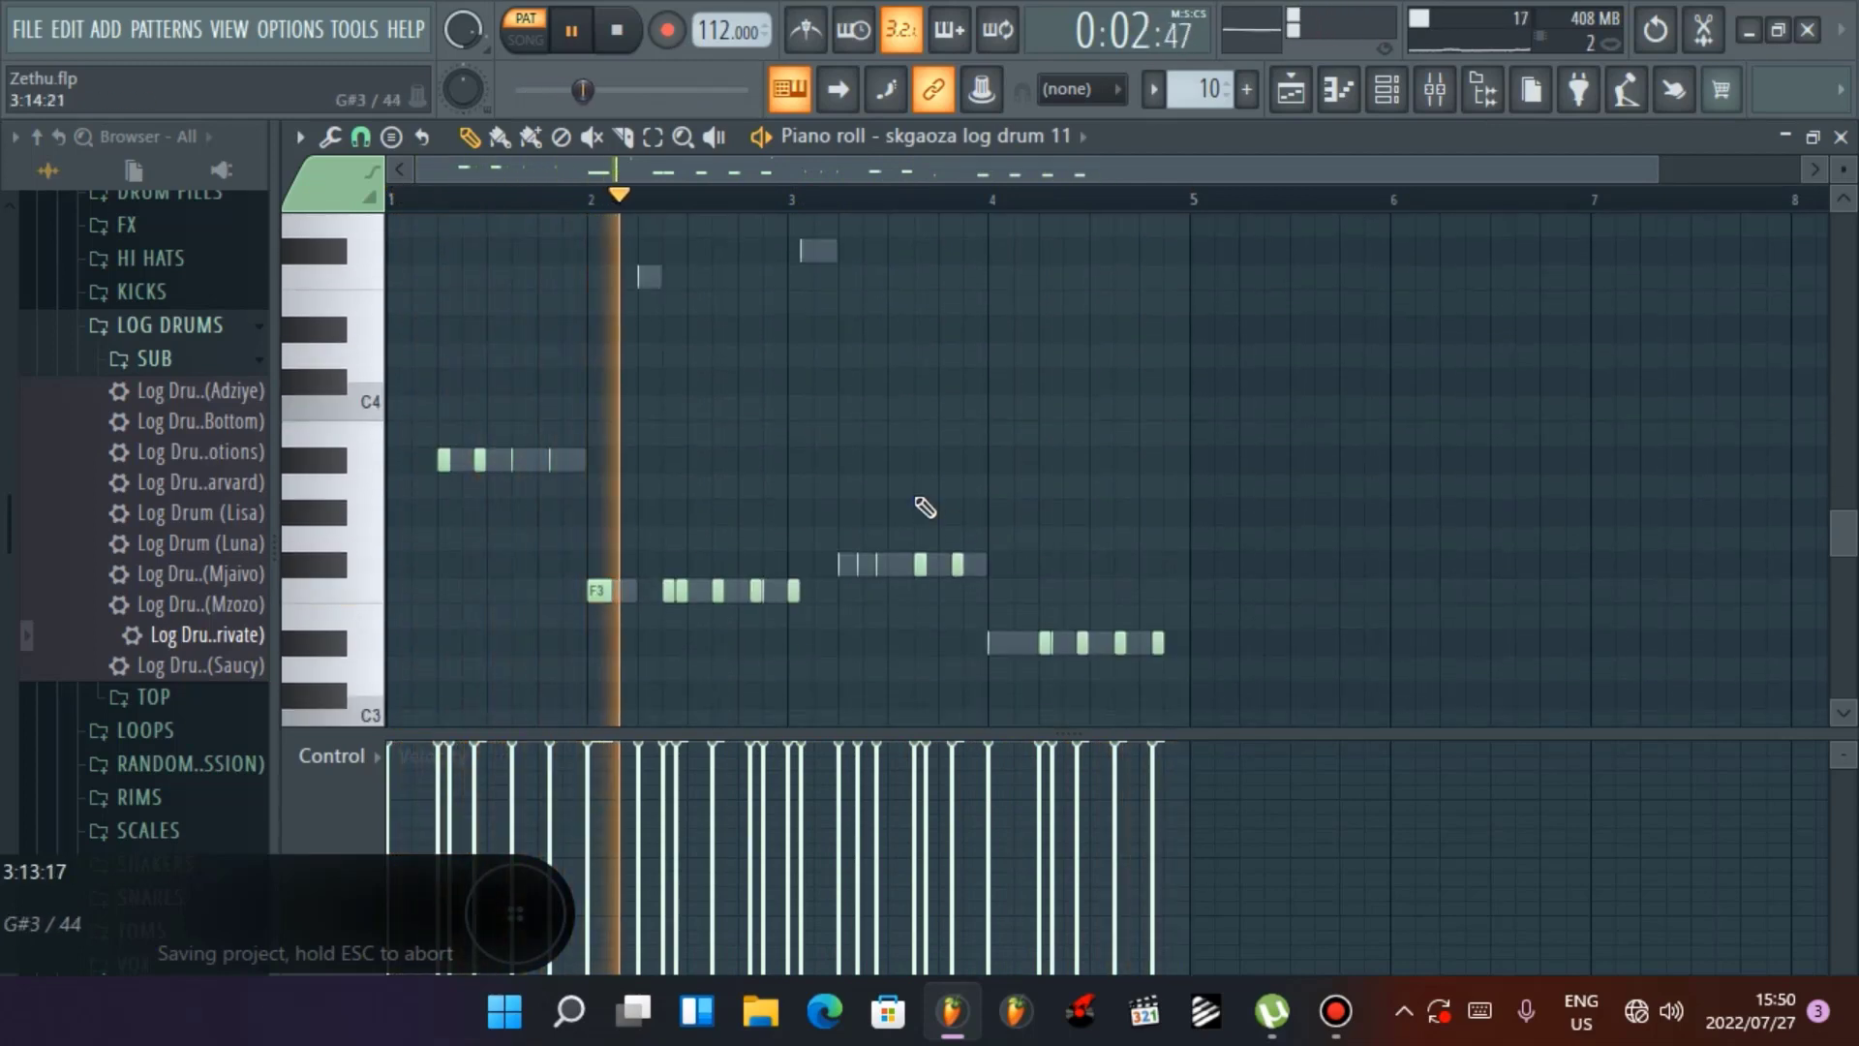
scroll(921, 506, down, 3)
scroll(915, 499, up, 3)
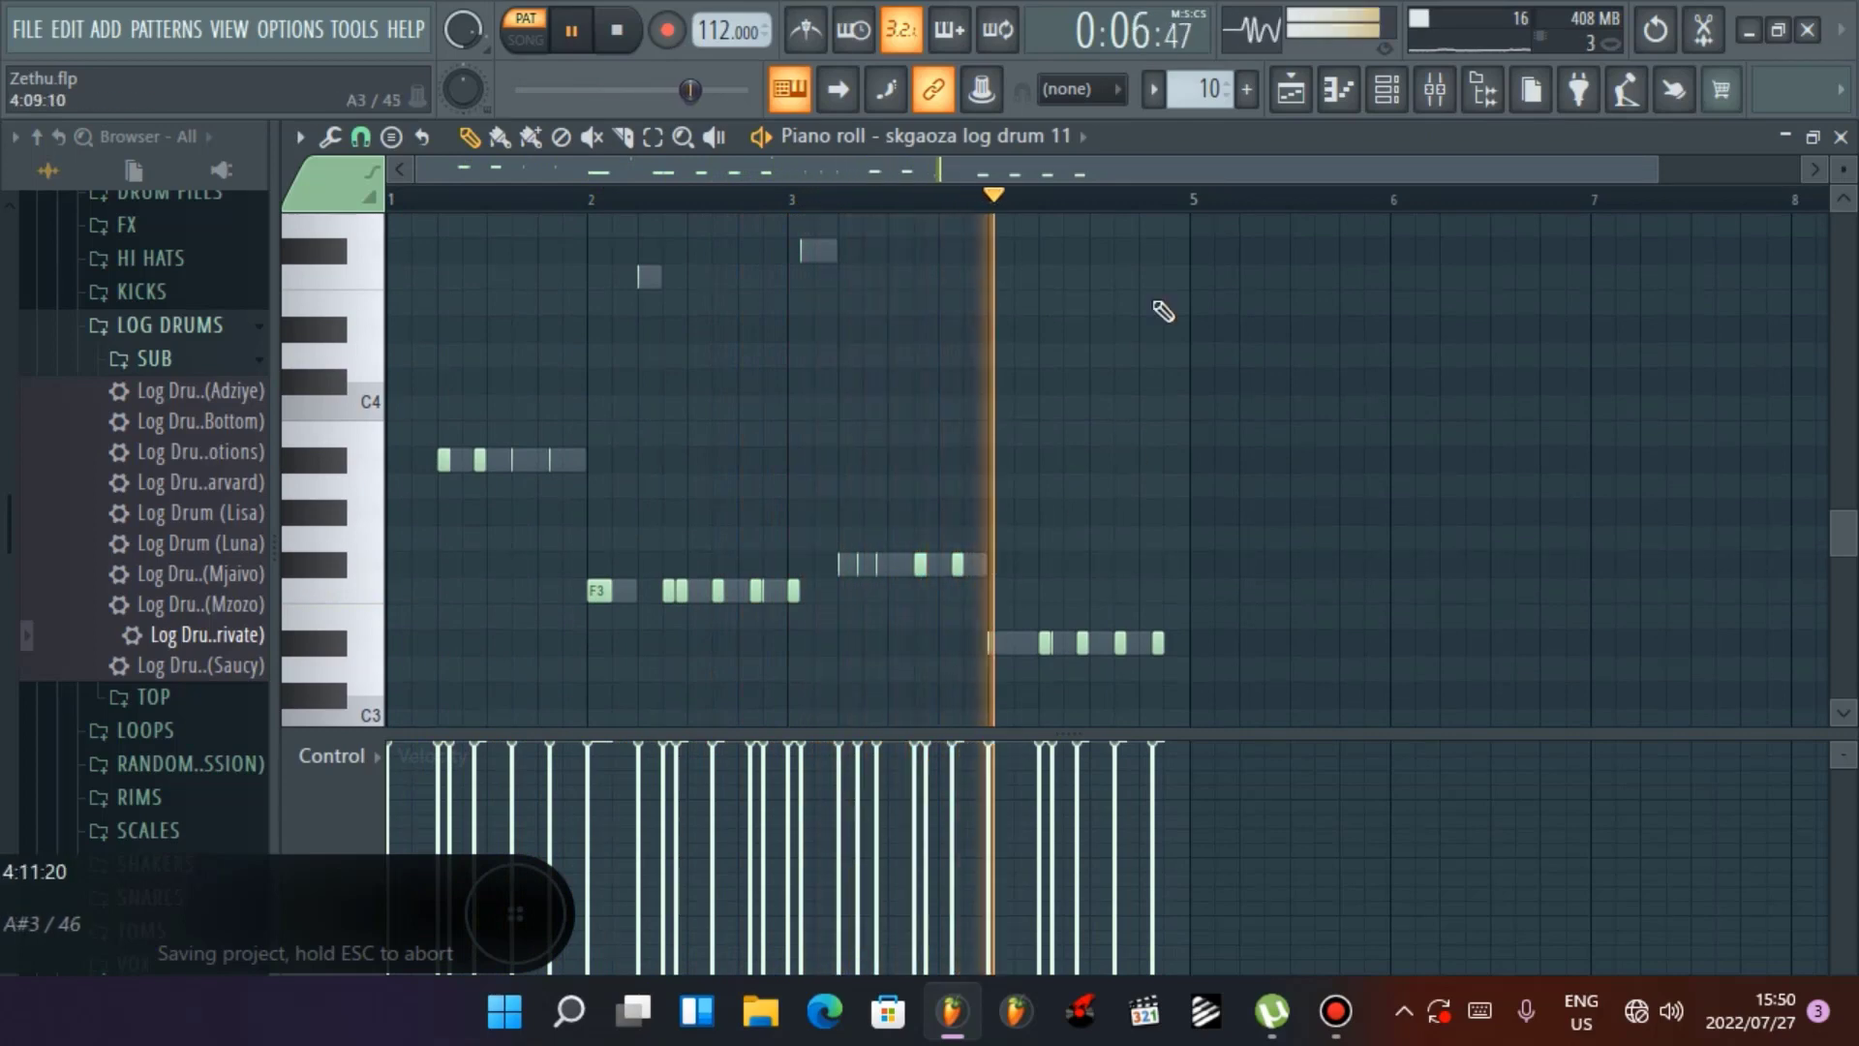
Close the piano roll, mute the skgaoza log drum 11 channel and replay Pattern 10 to hear only GMS
click(614, 35)
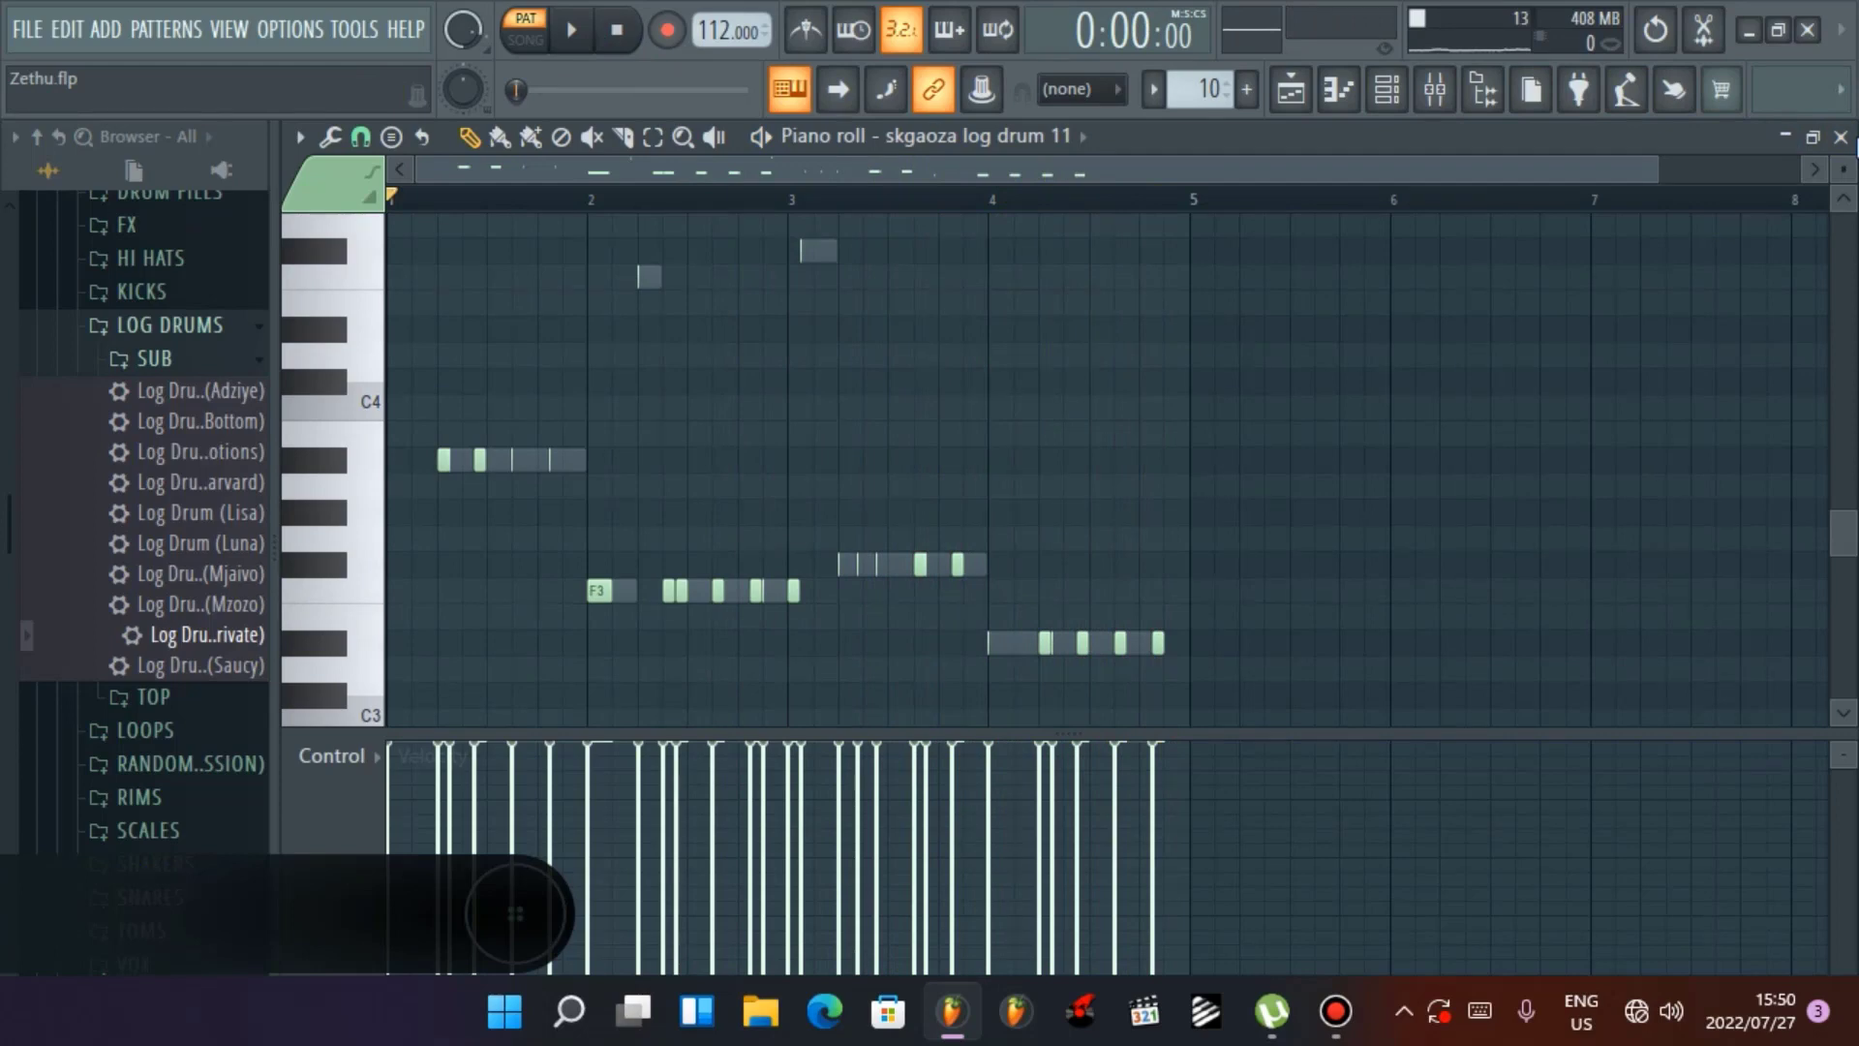
click(1842, 138)
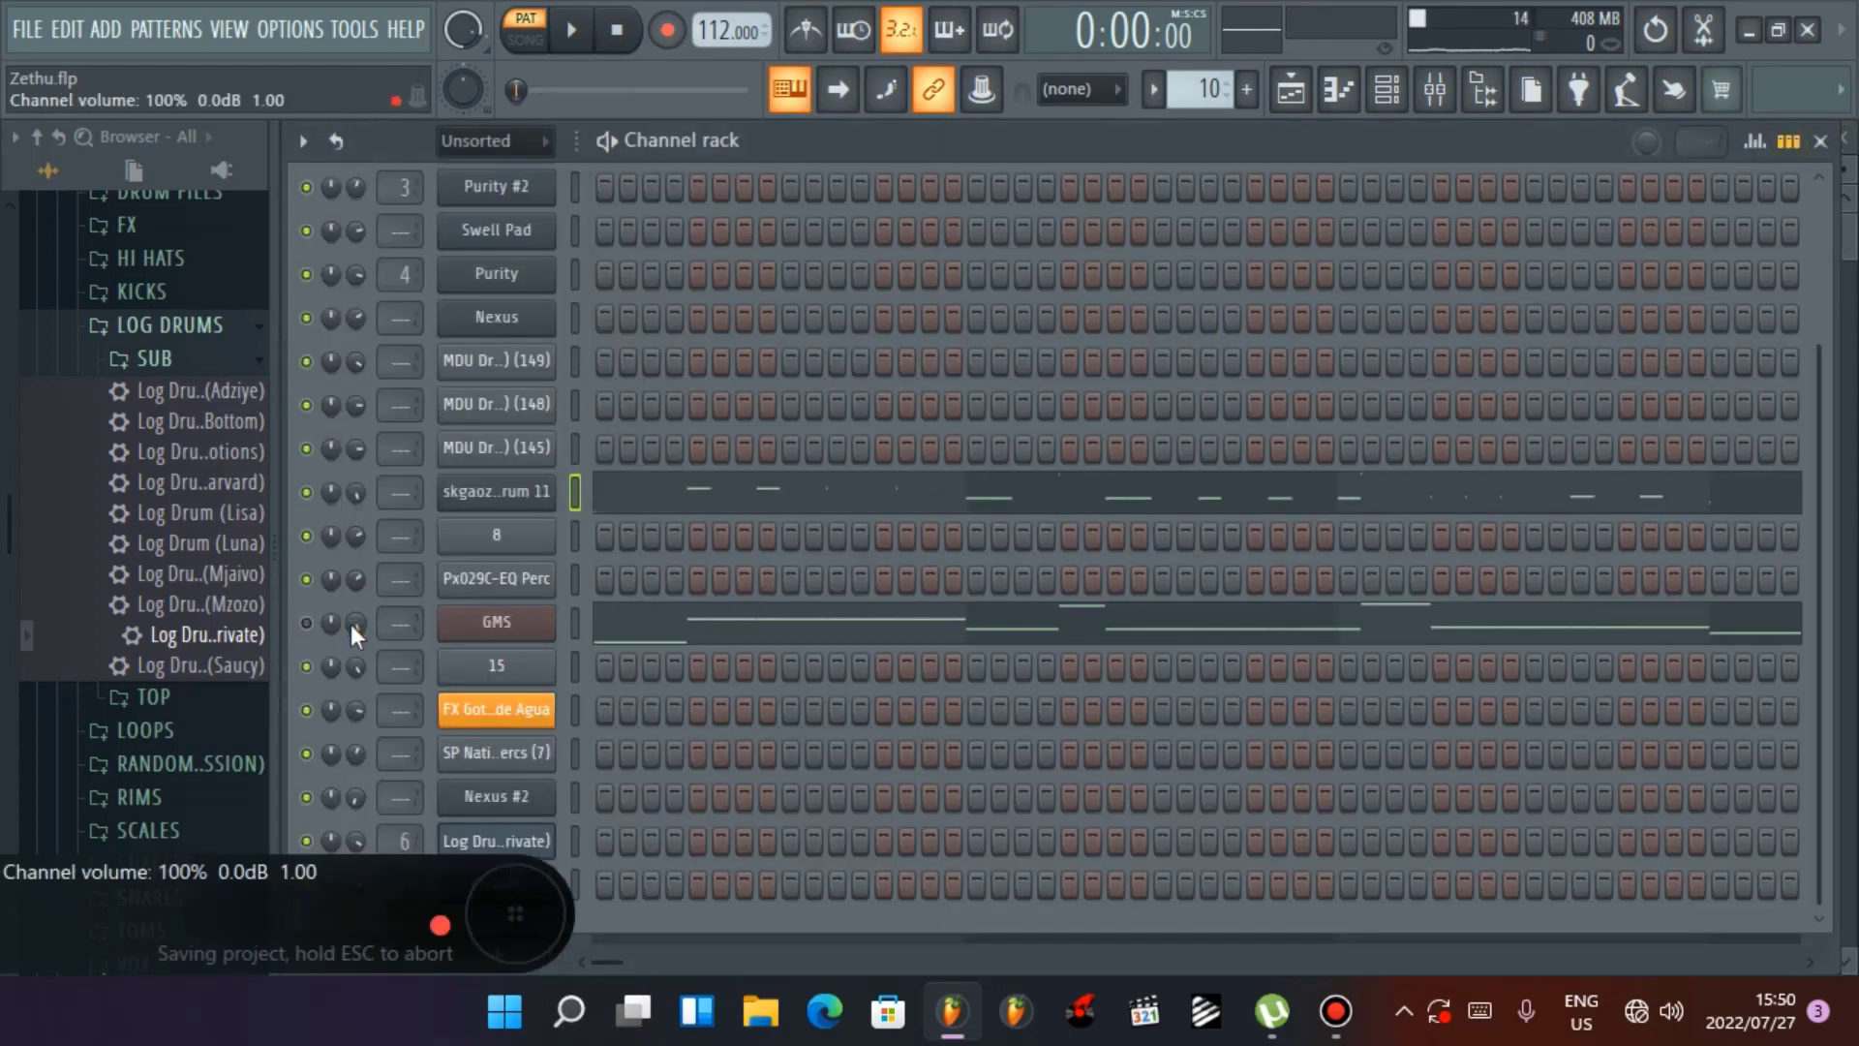
click(306, 492)
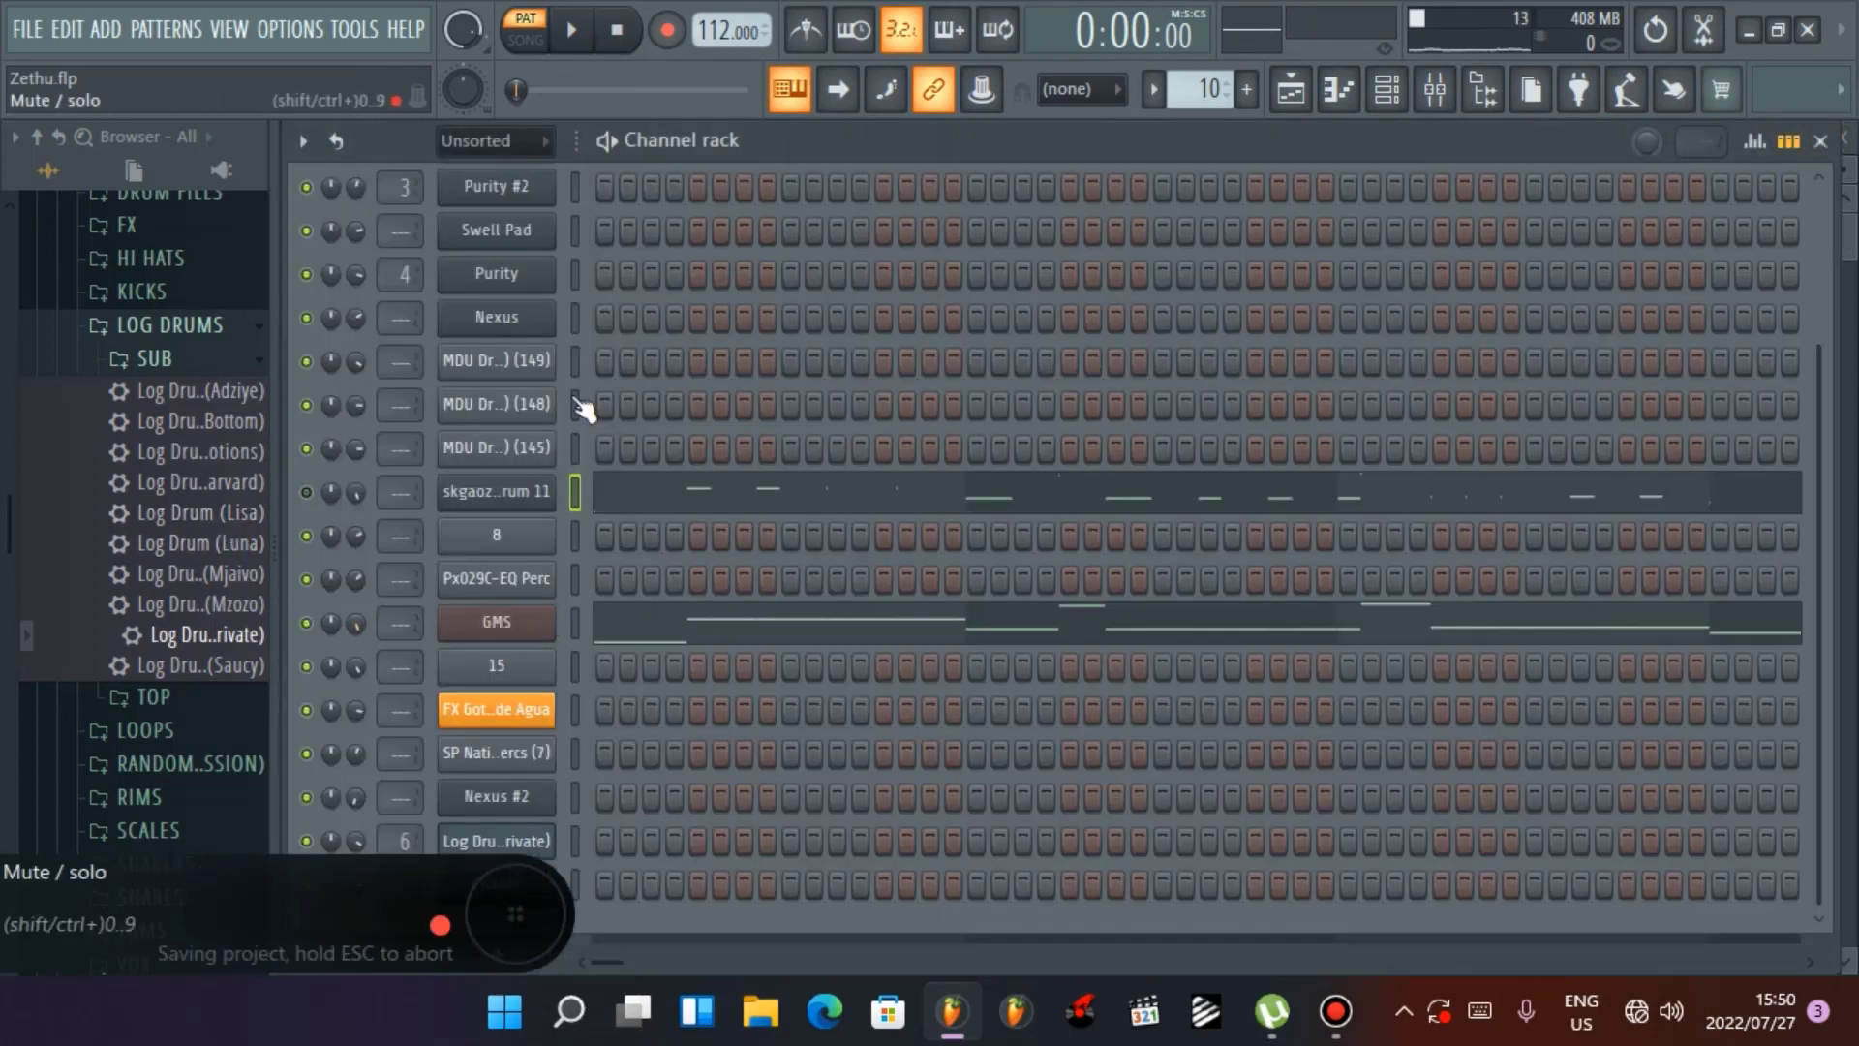
click(571, 30)
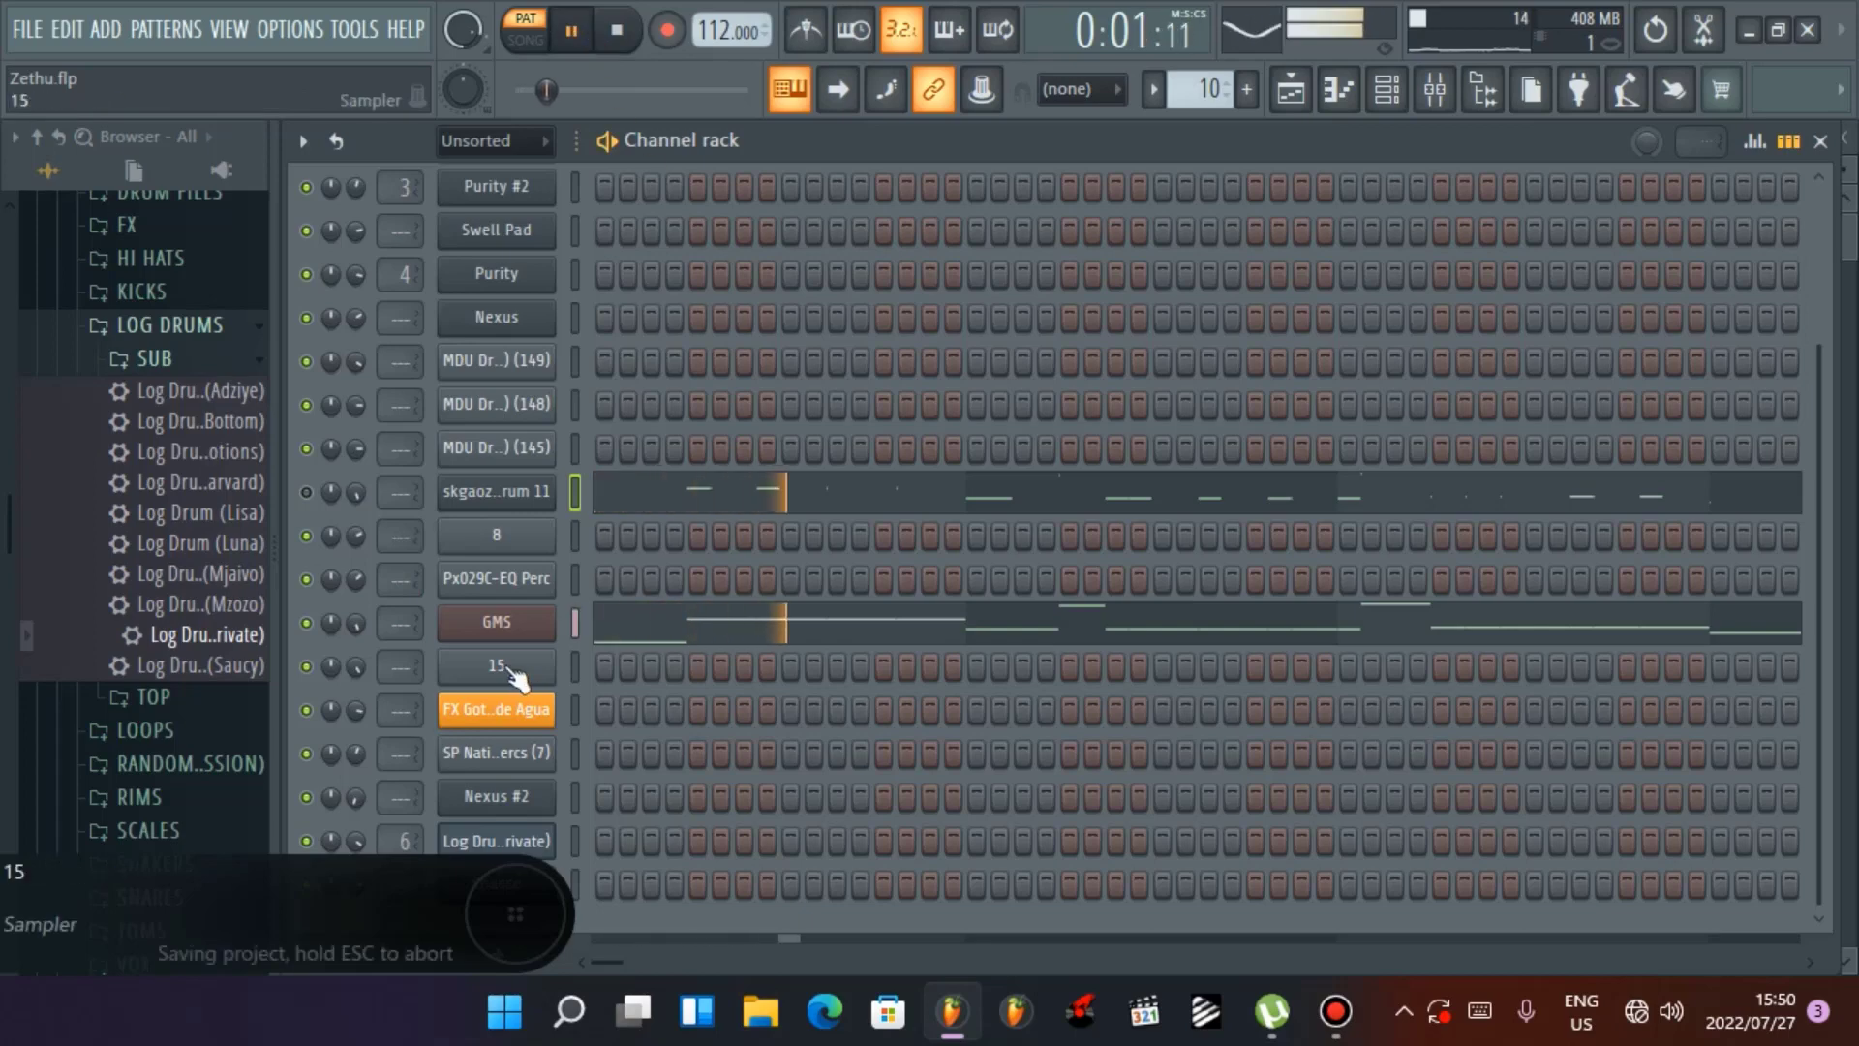
Show the GMS channel's plugin with its Bass 2 MC preset while Pattern 10 plays
click(503, 628)
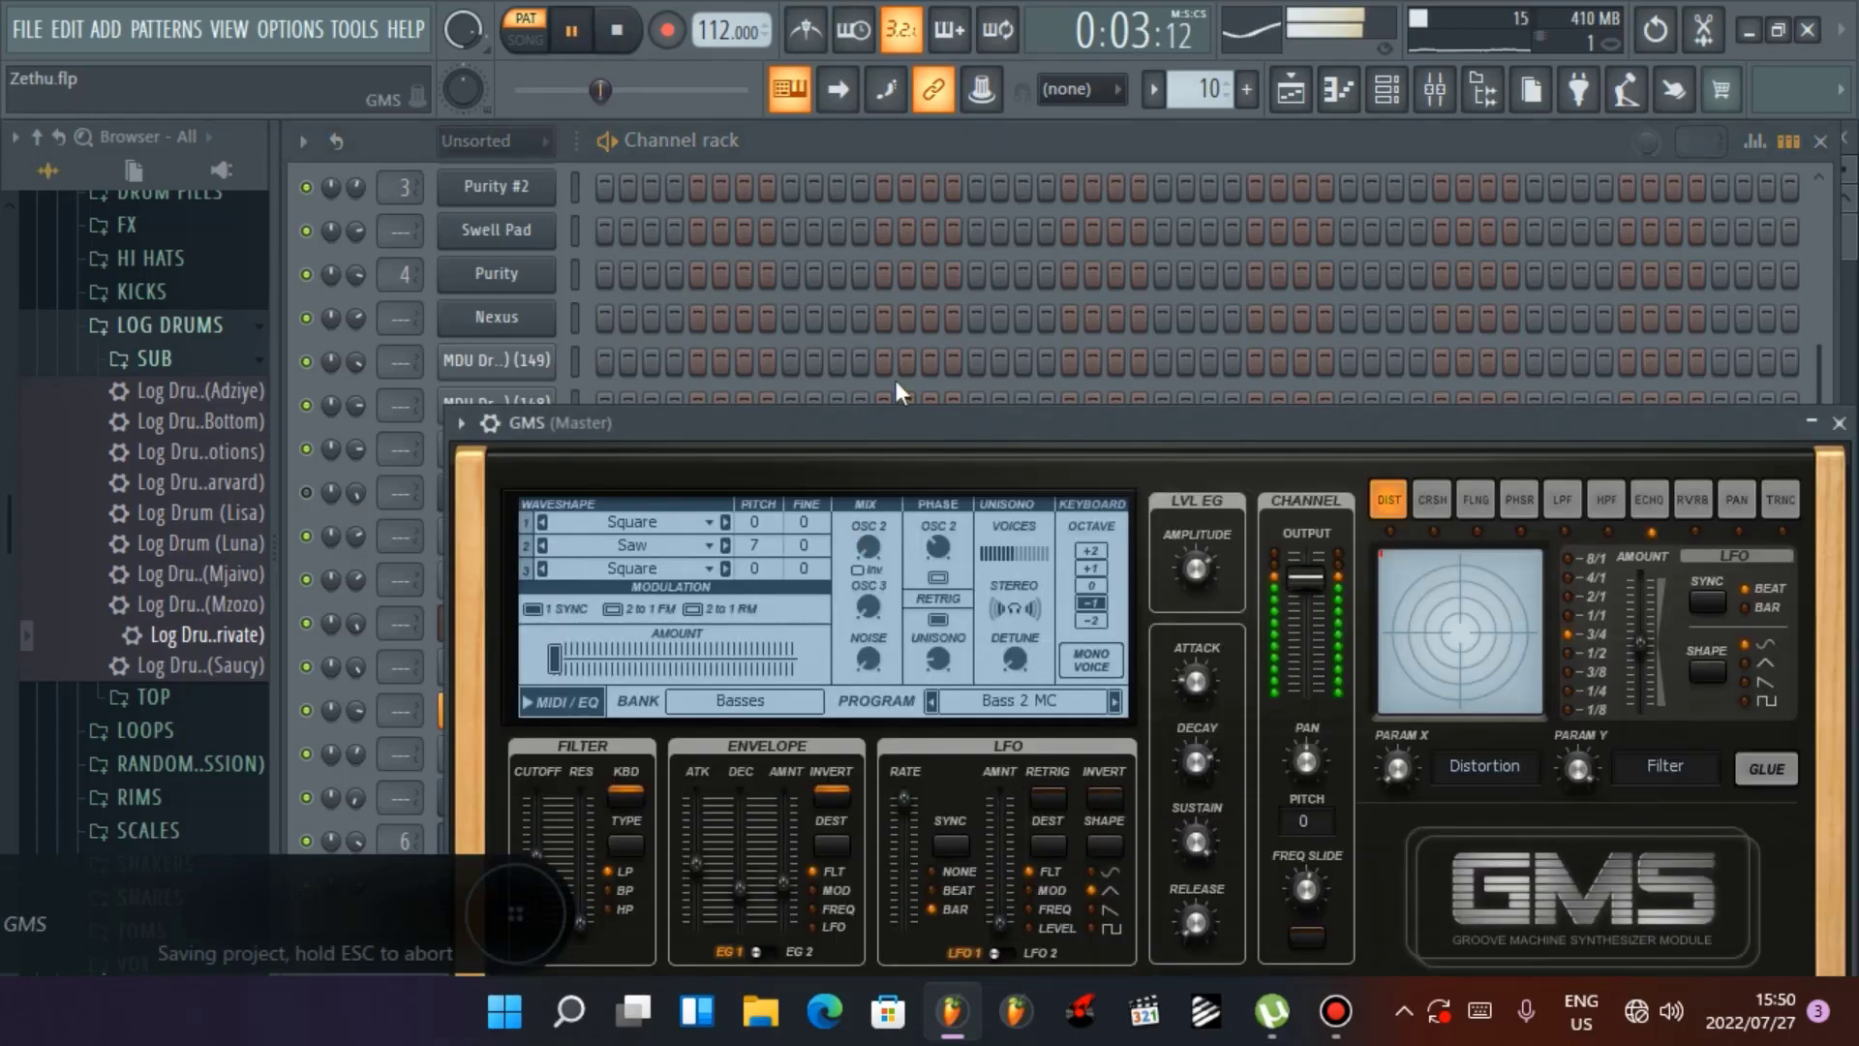
drag(868, 413, 897, 290)
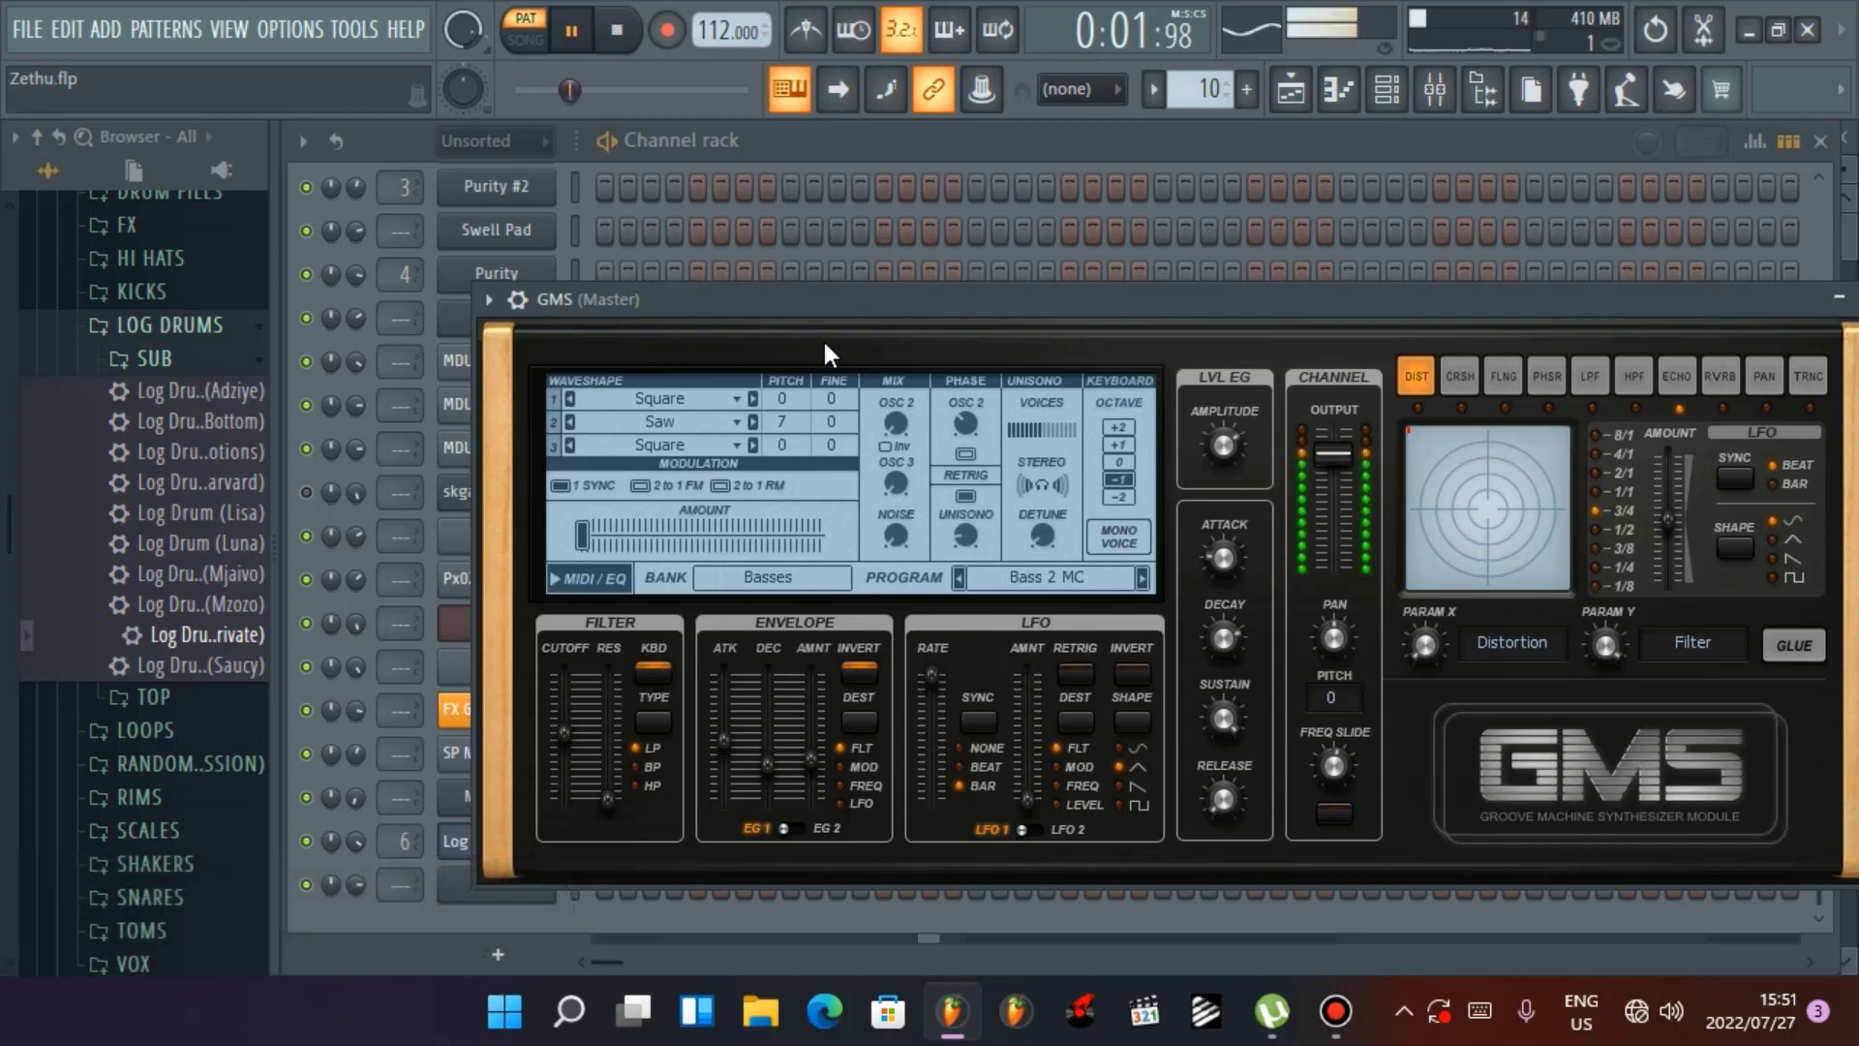
drag(1710, 292, 1553, 284)
Close the GMS plugin and unmute skgaoza log drum 11 to hear both channels together, and stop playback
click(1711, 300)
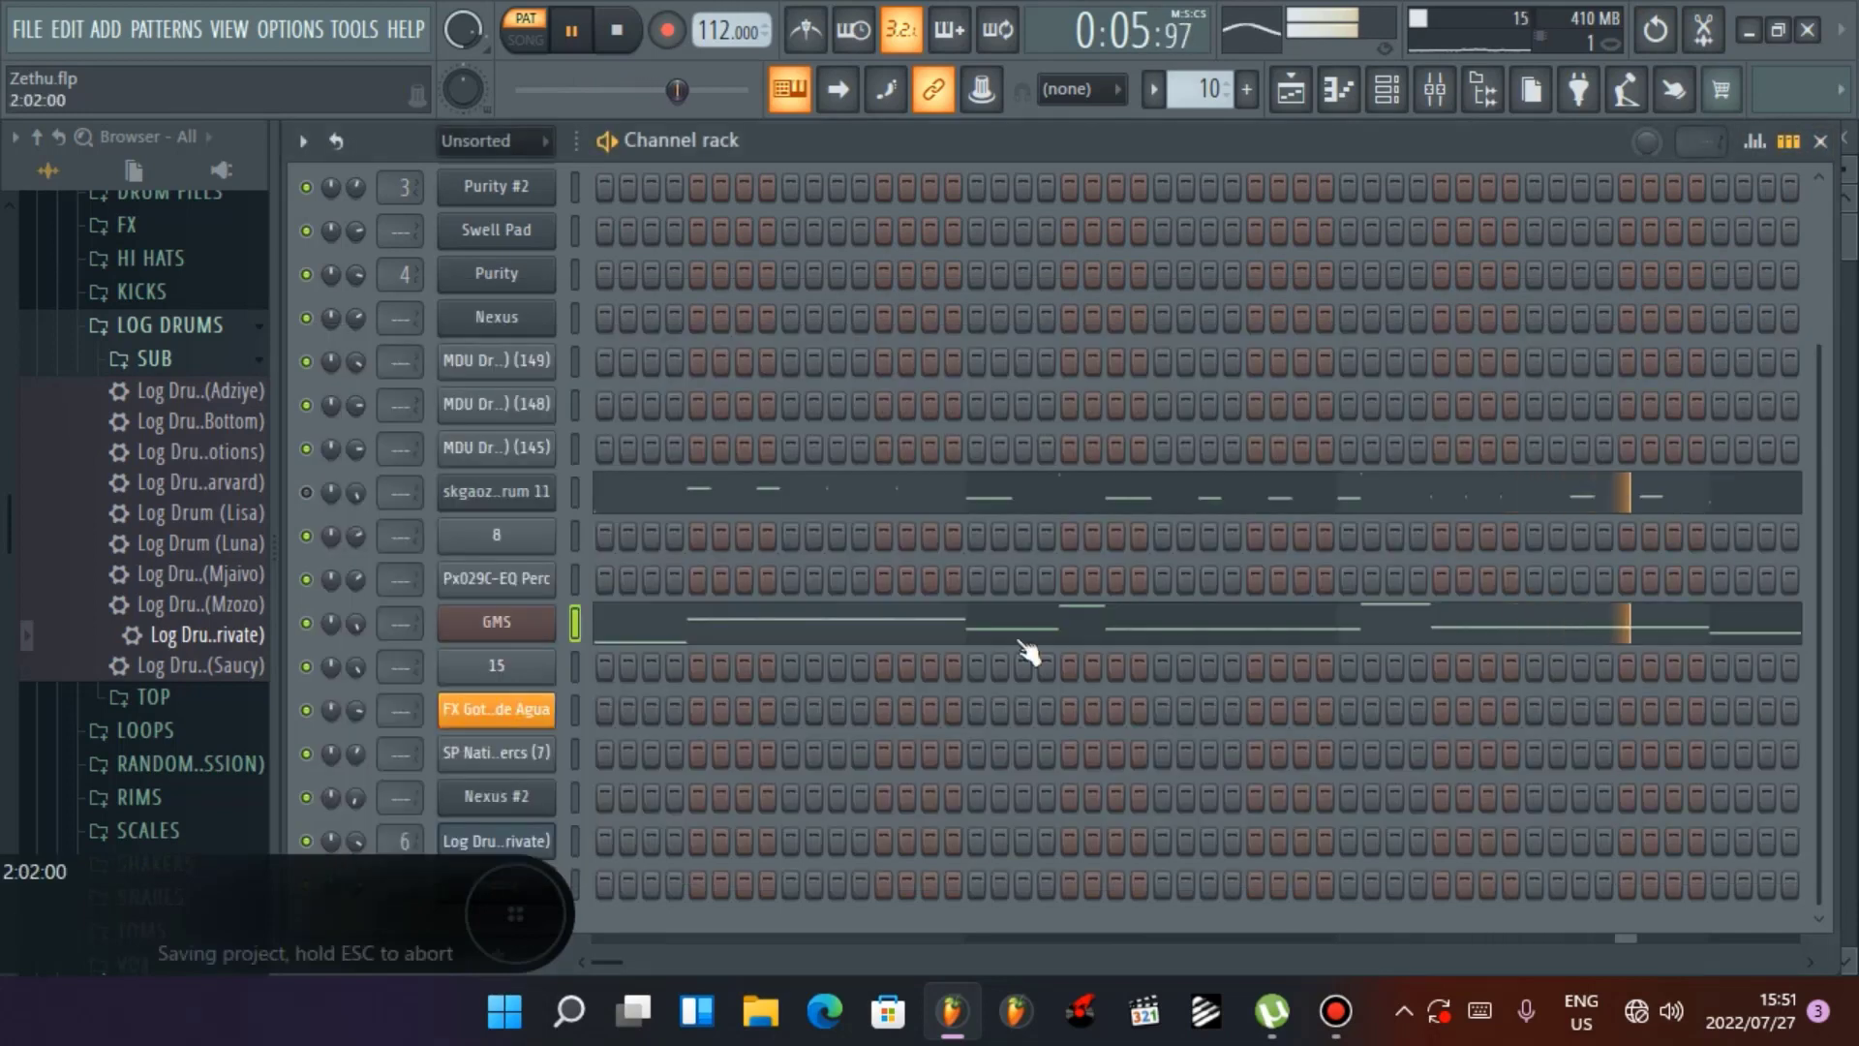
click(306, 492)
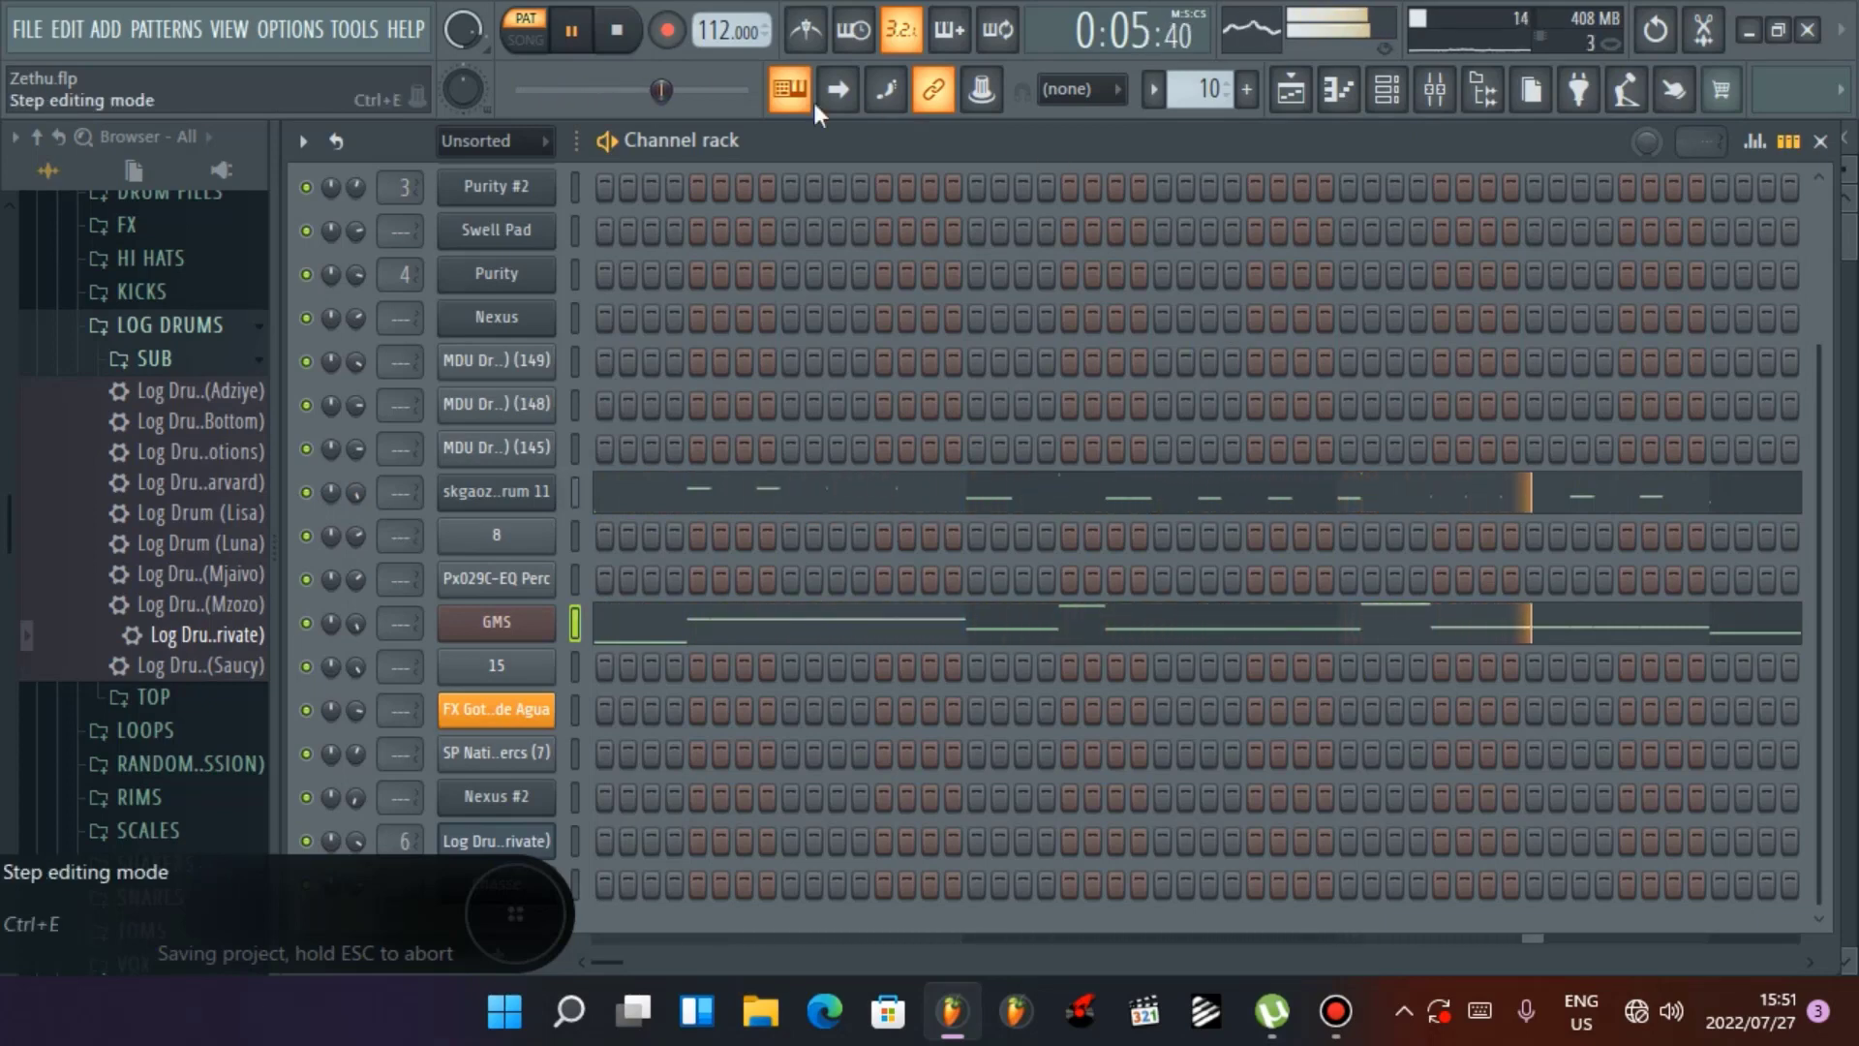
click(624, 51)
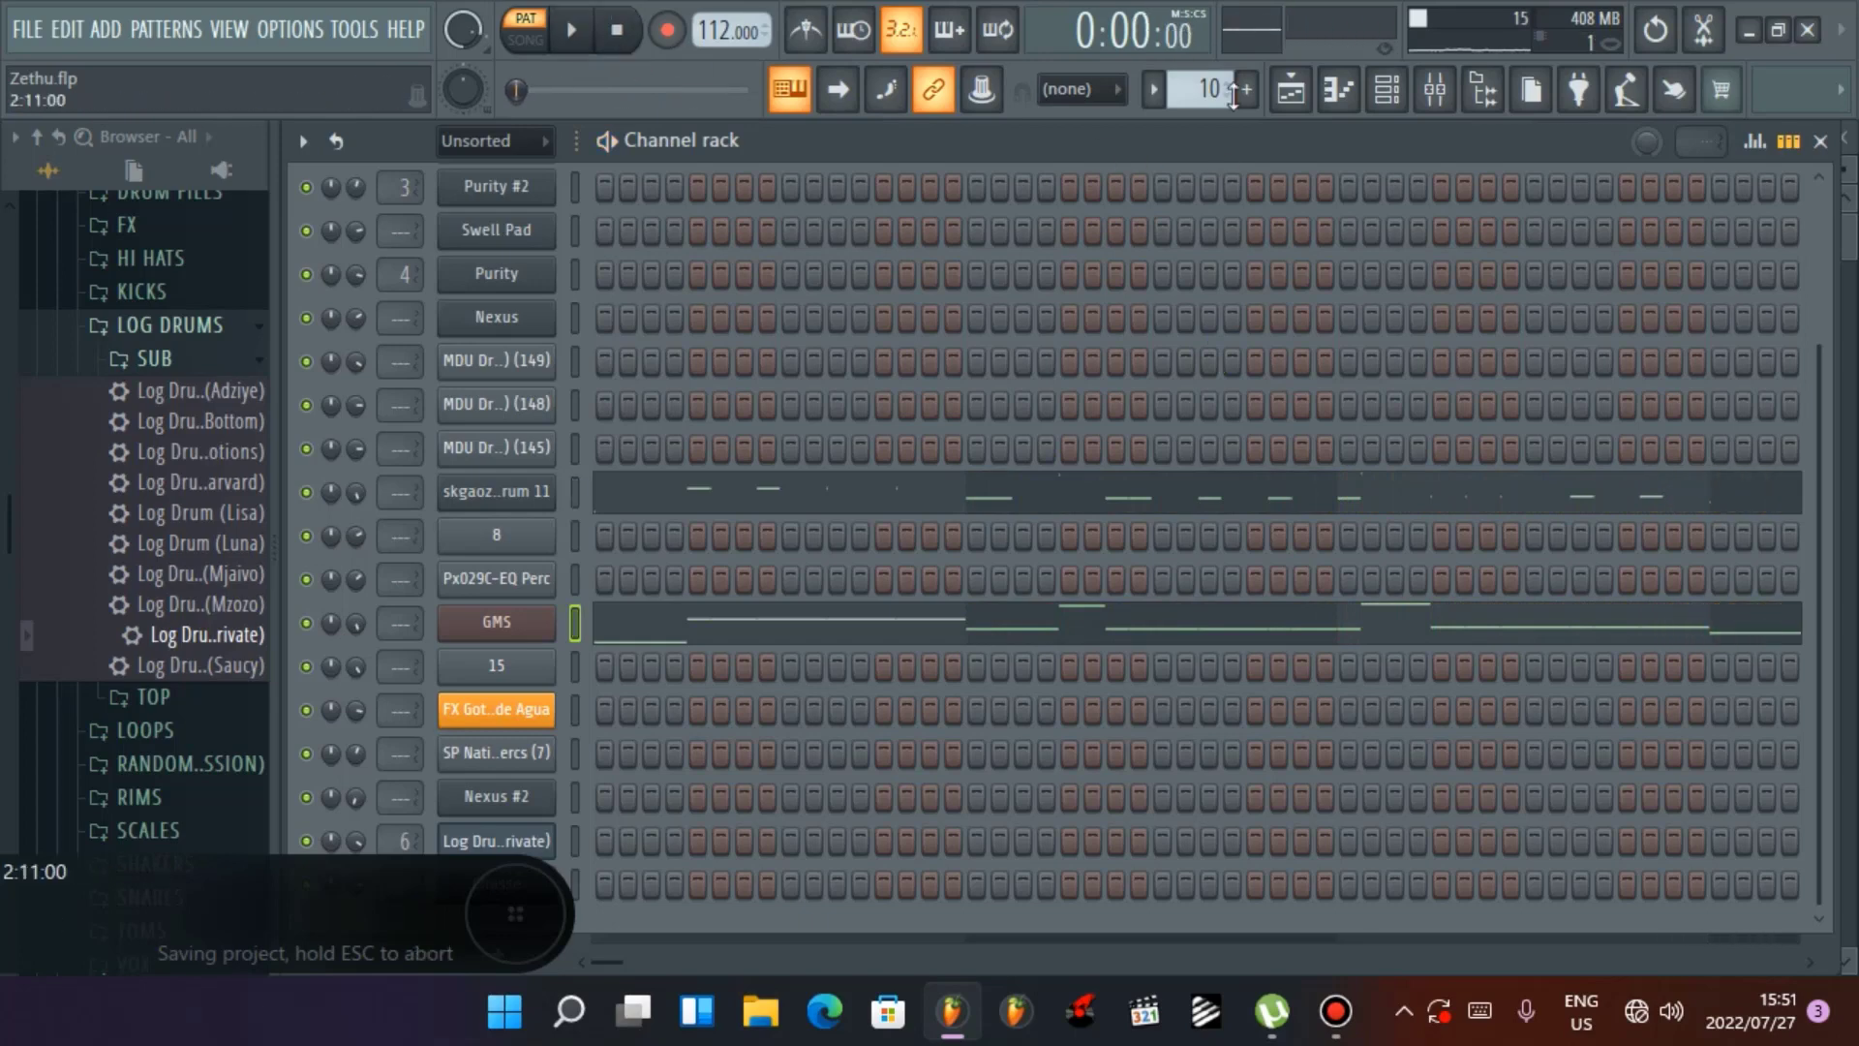
Play Pattern 11 and examine the GMS channel's notes in the piano roll, closing it and stopping playback
scroll(1200, 89, up, 1)
key(ctrl+s)
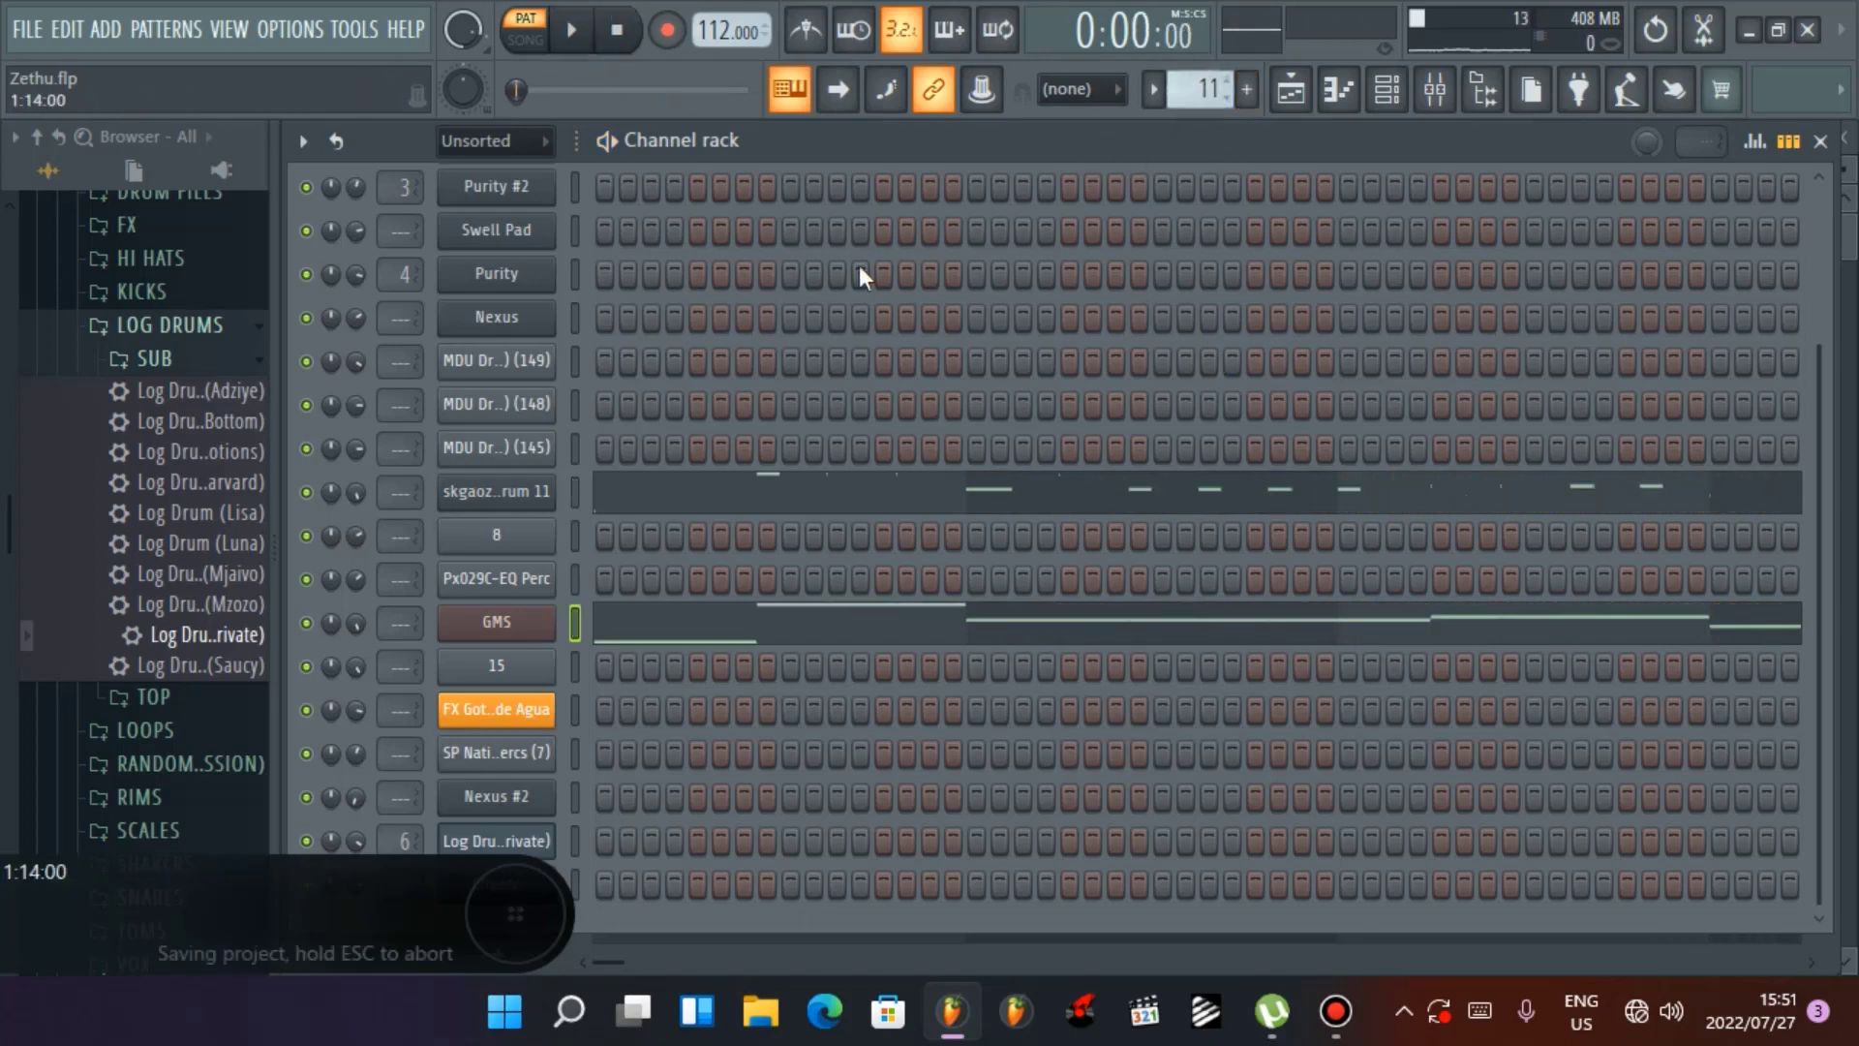
click(568, 42)
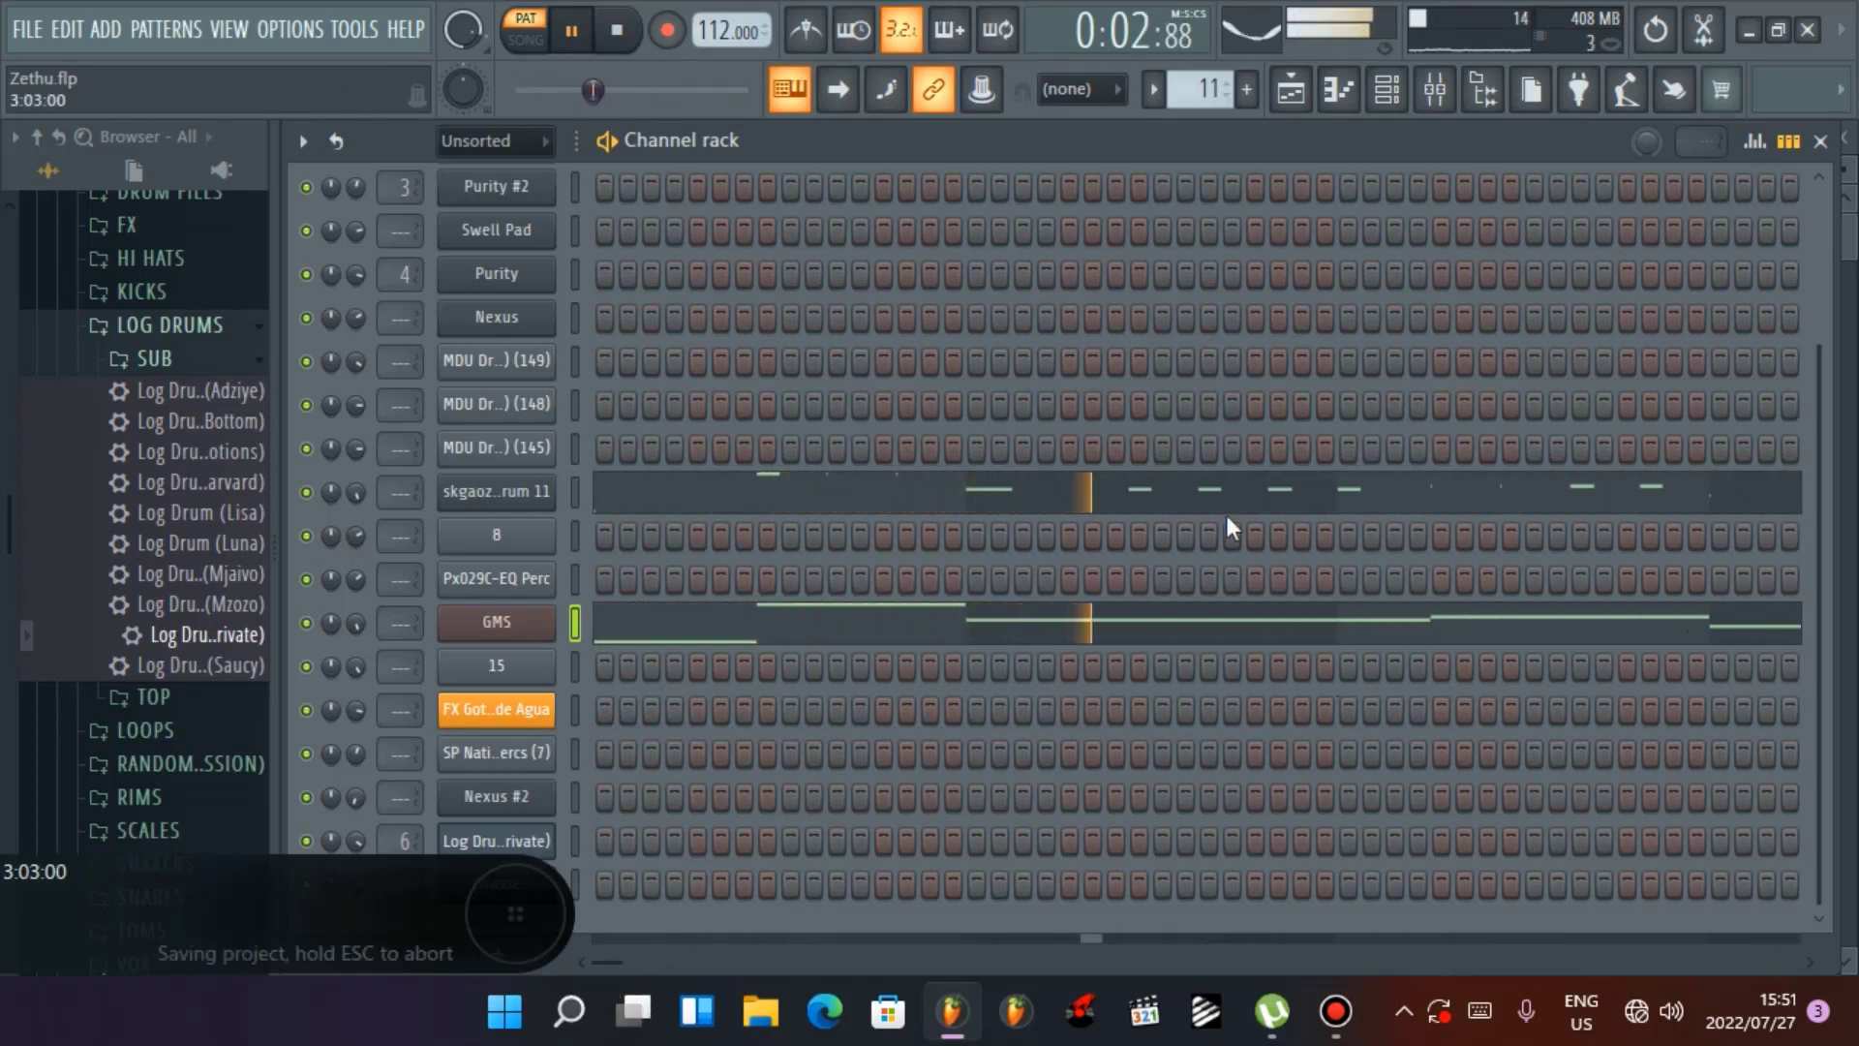
click(975, 635)
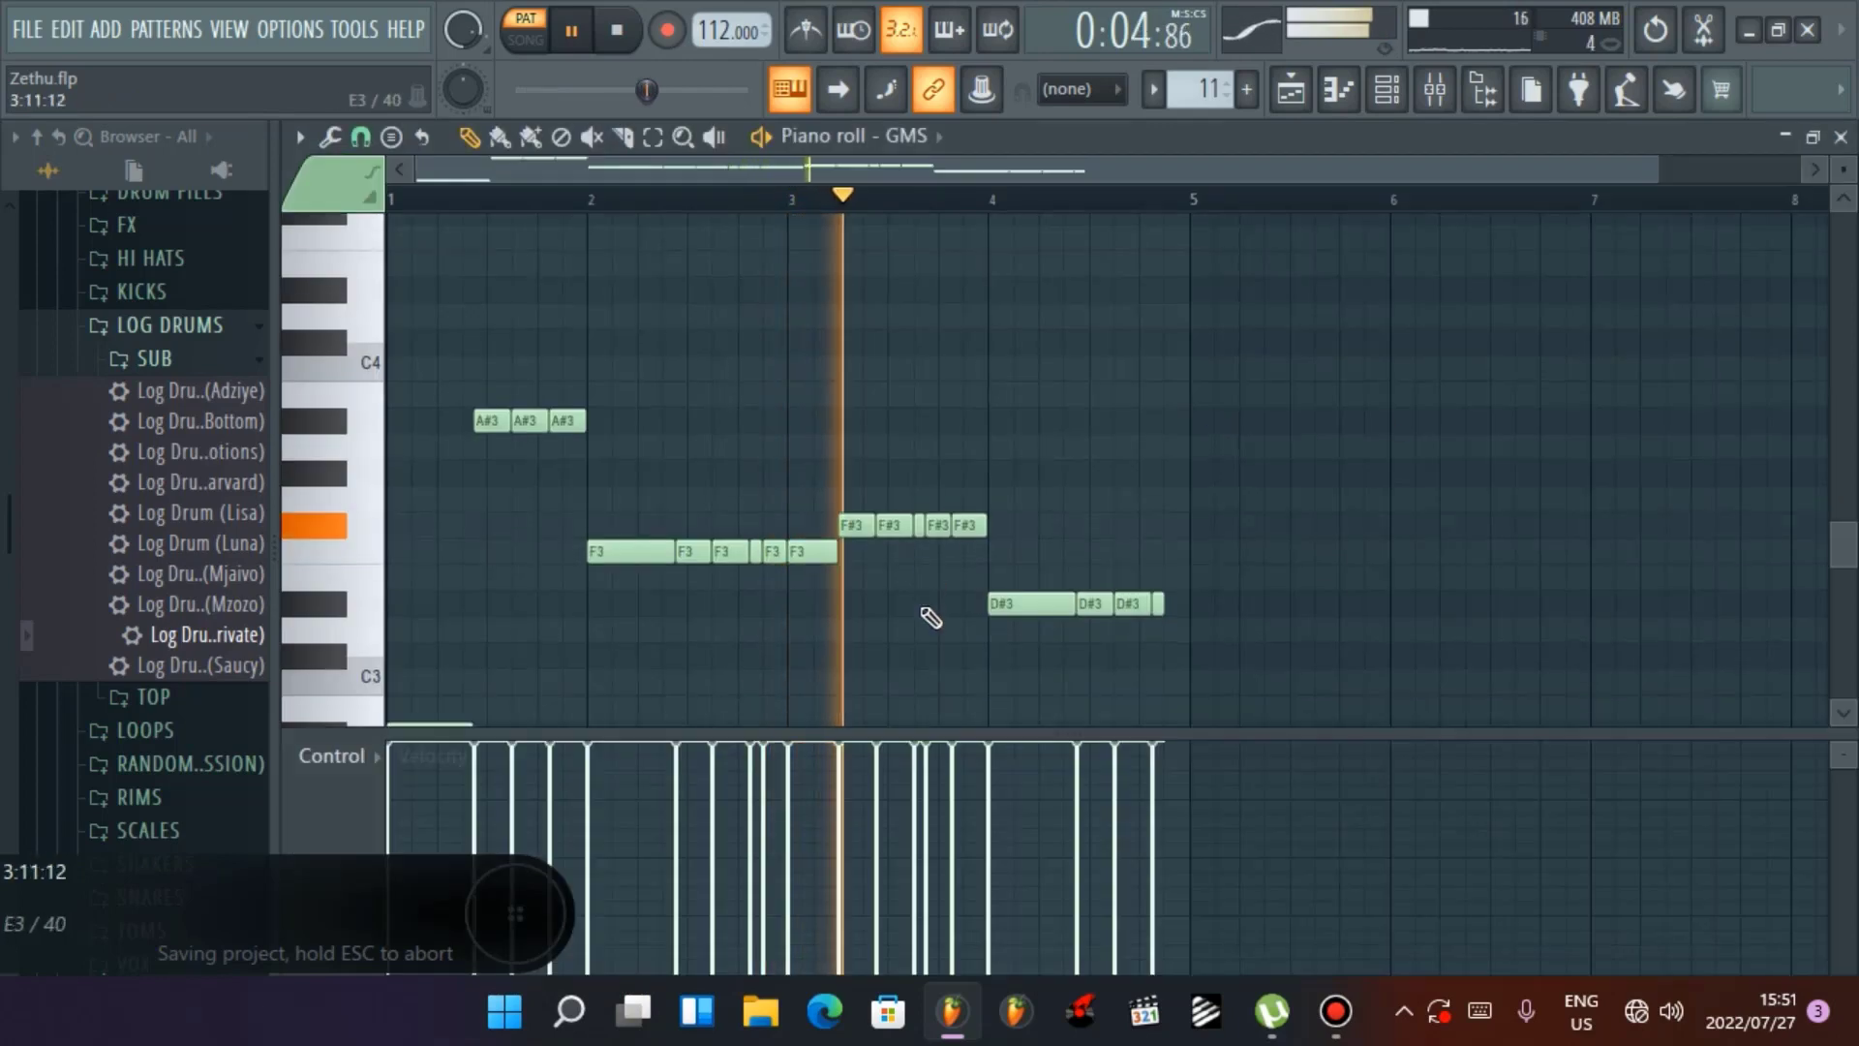
scroll(930, 618, down, 3)
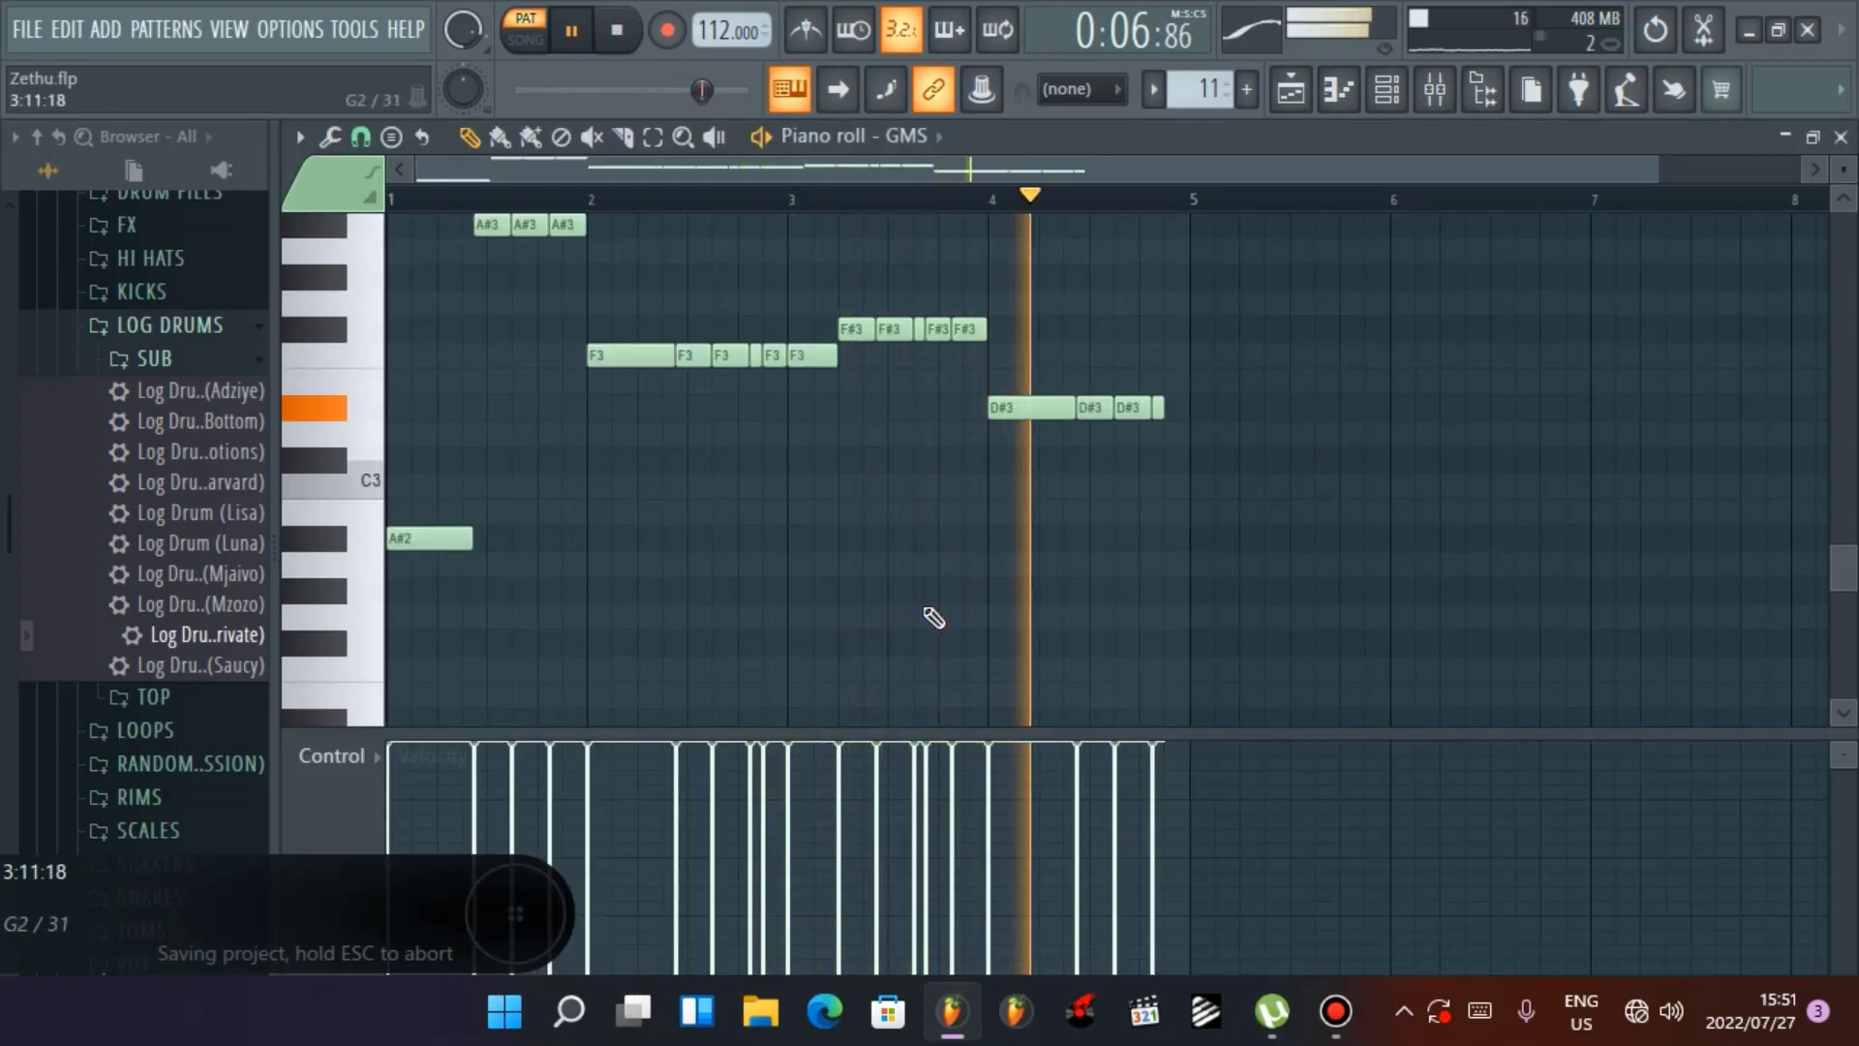
click(1842, 137)
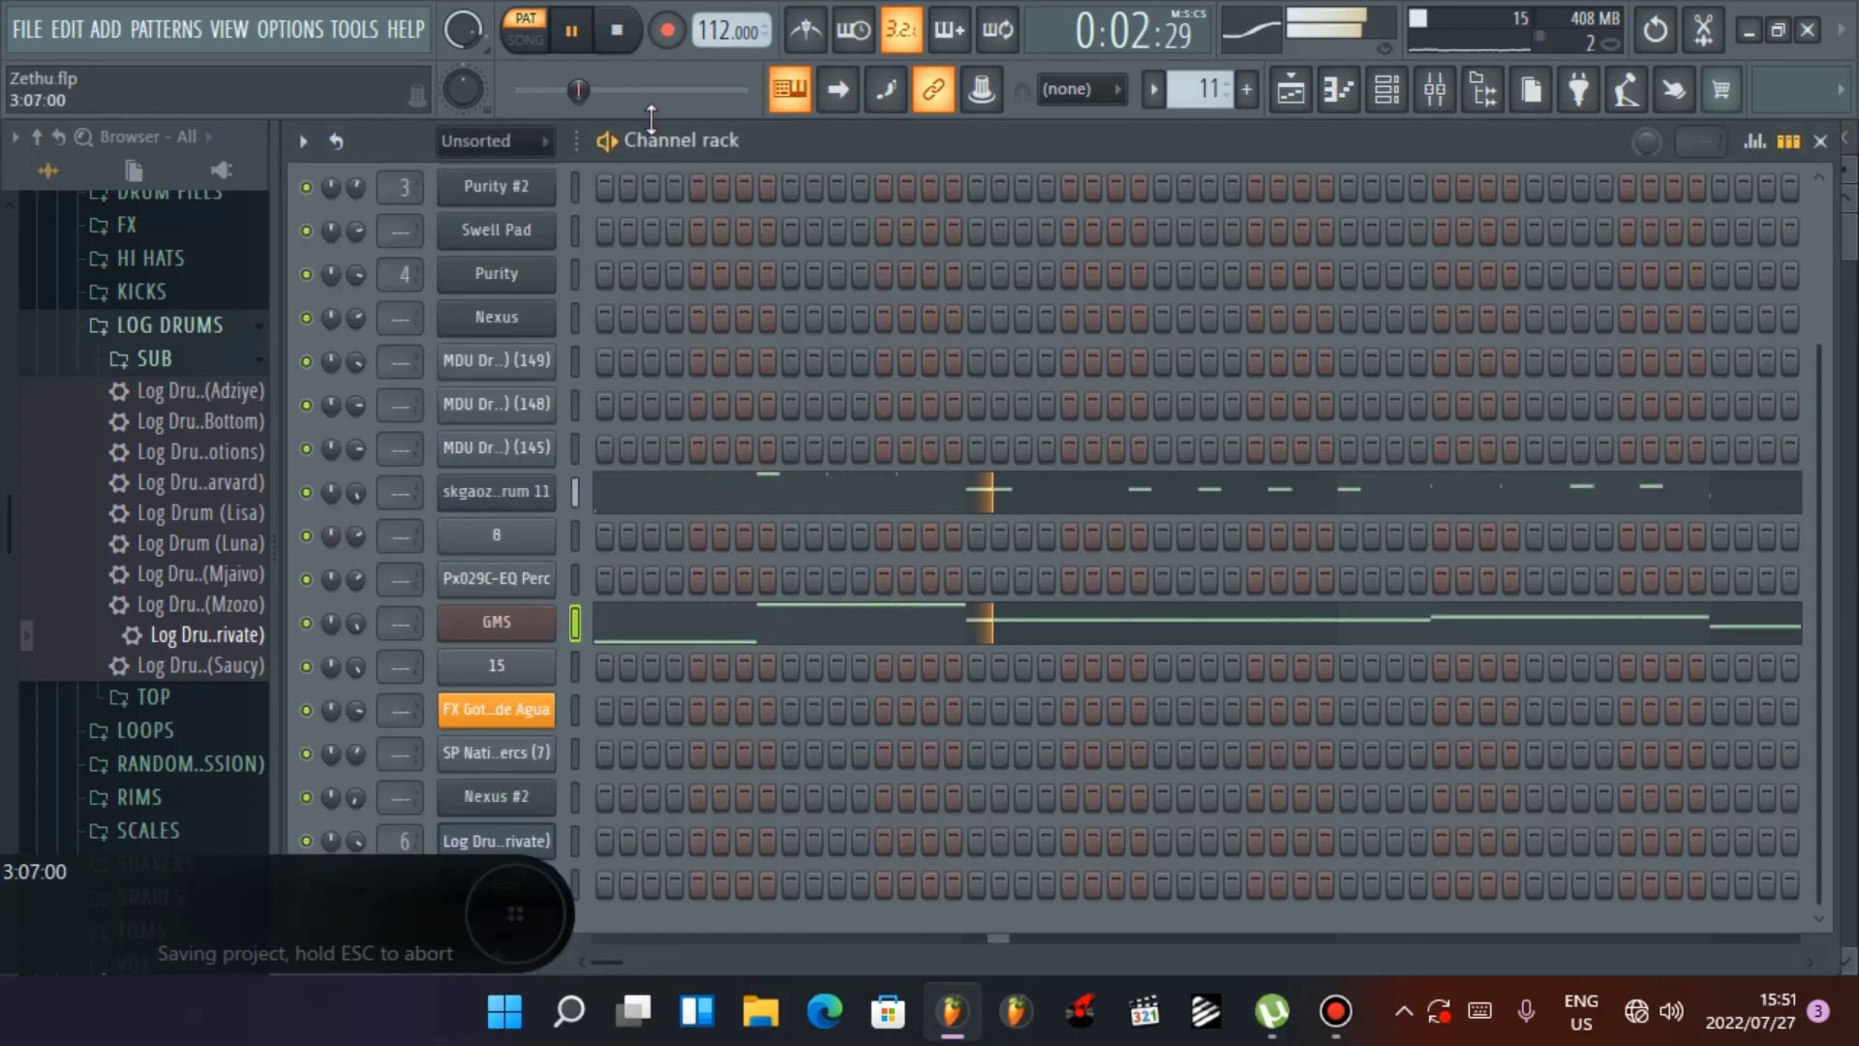
click(617, 30)
Switch back to Pattern 7 and unmute Track 8 in the playlist
scroll(1205, 90, up, 2)
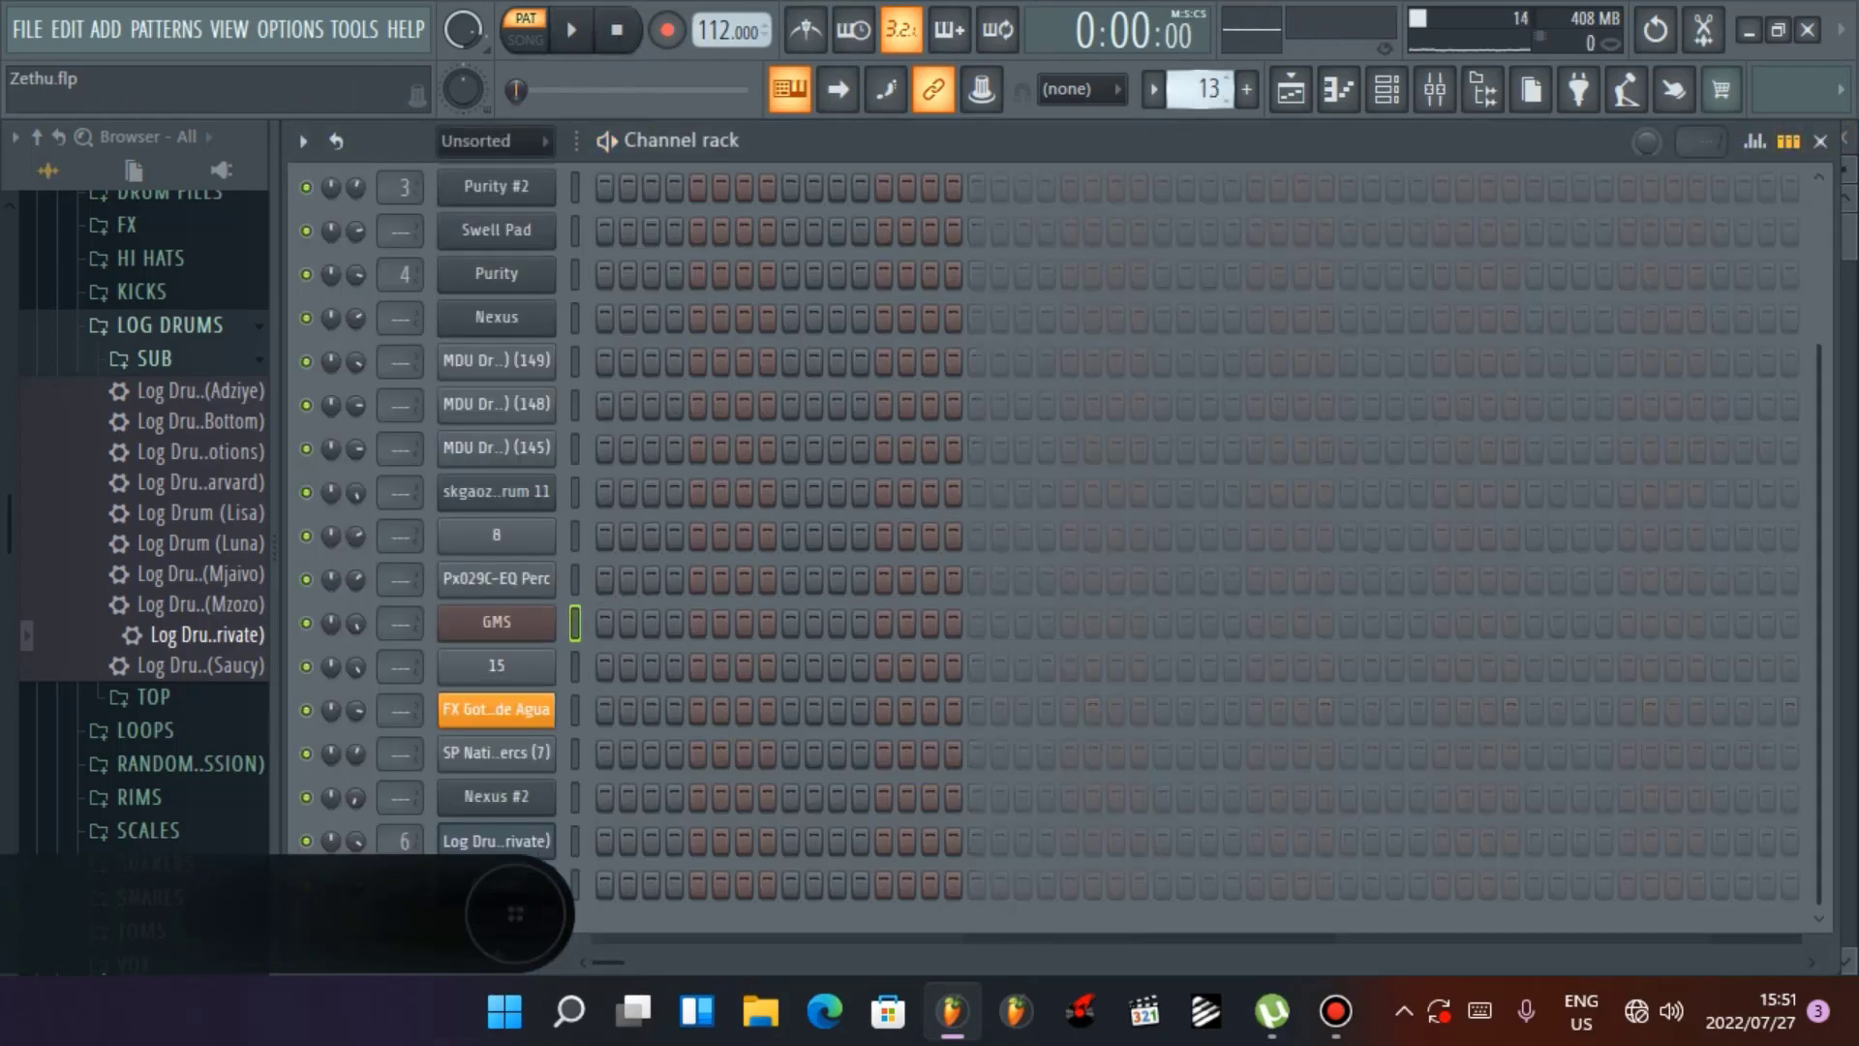
scroll(1205, 89, down, 16)
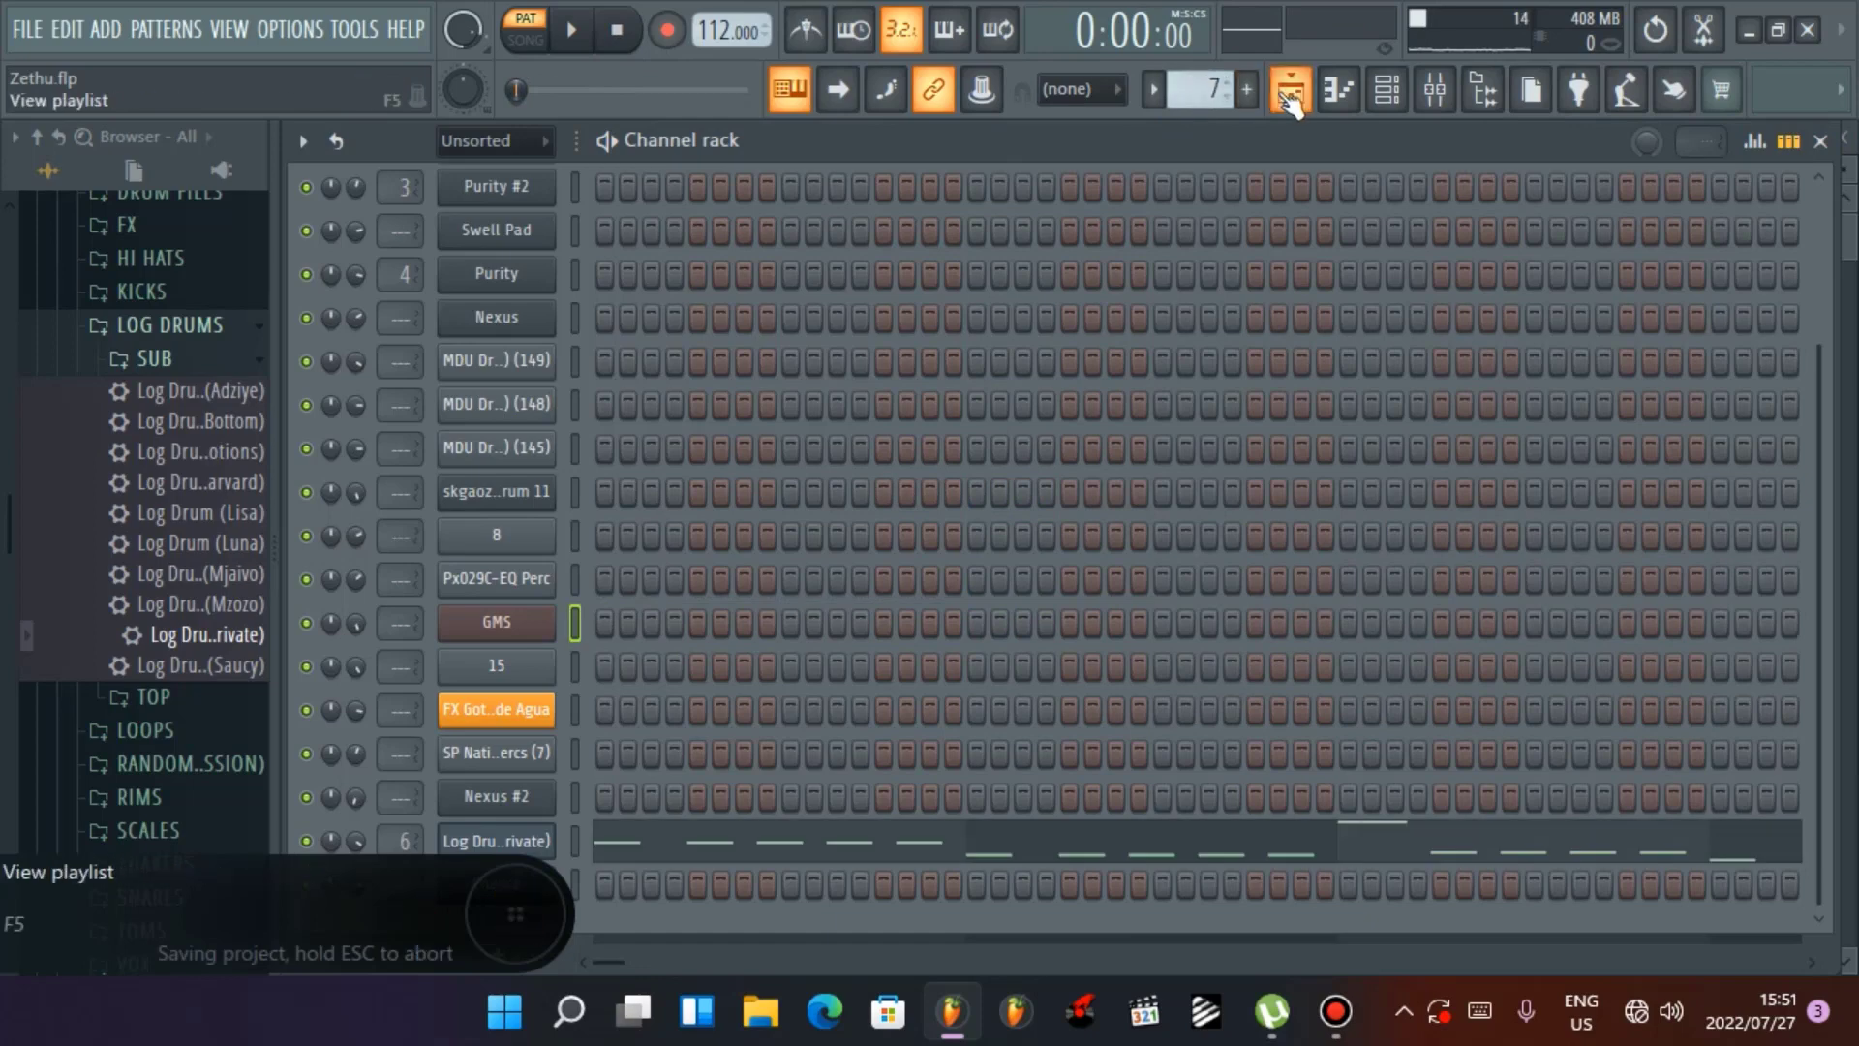
click(1290, 90)
scroll(1167, 518, down, 5)
scroll(1191, 569, up, 3)
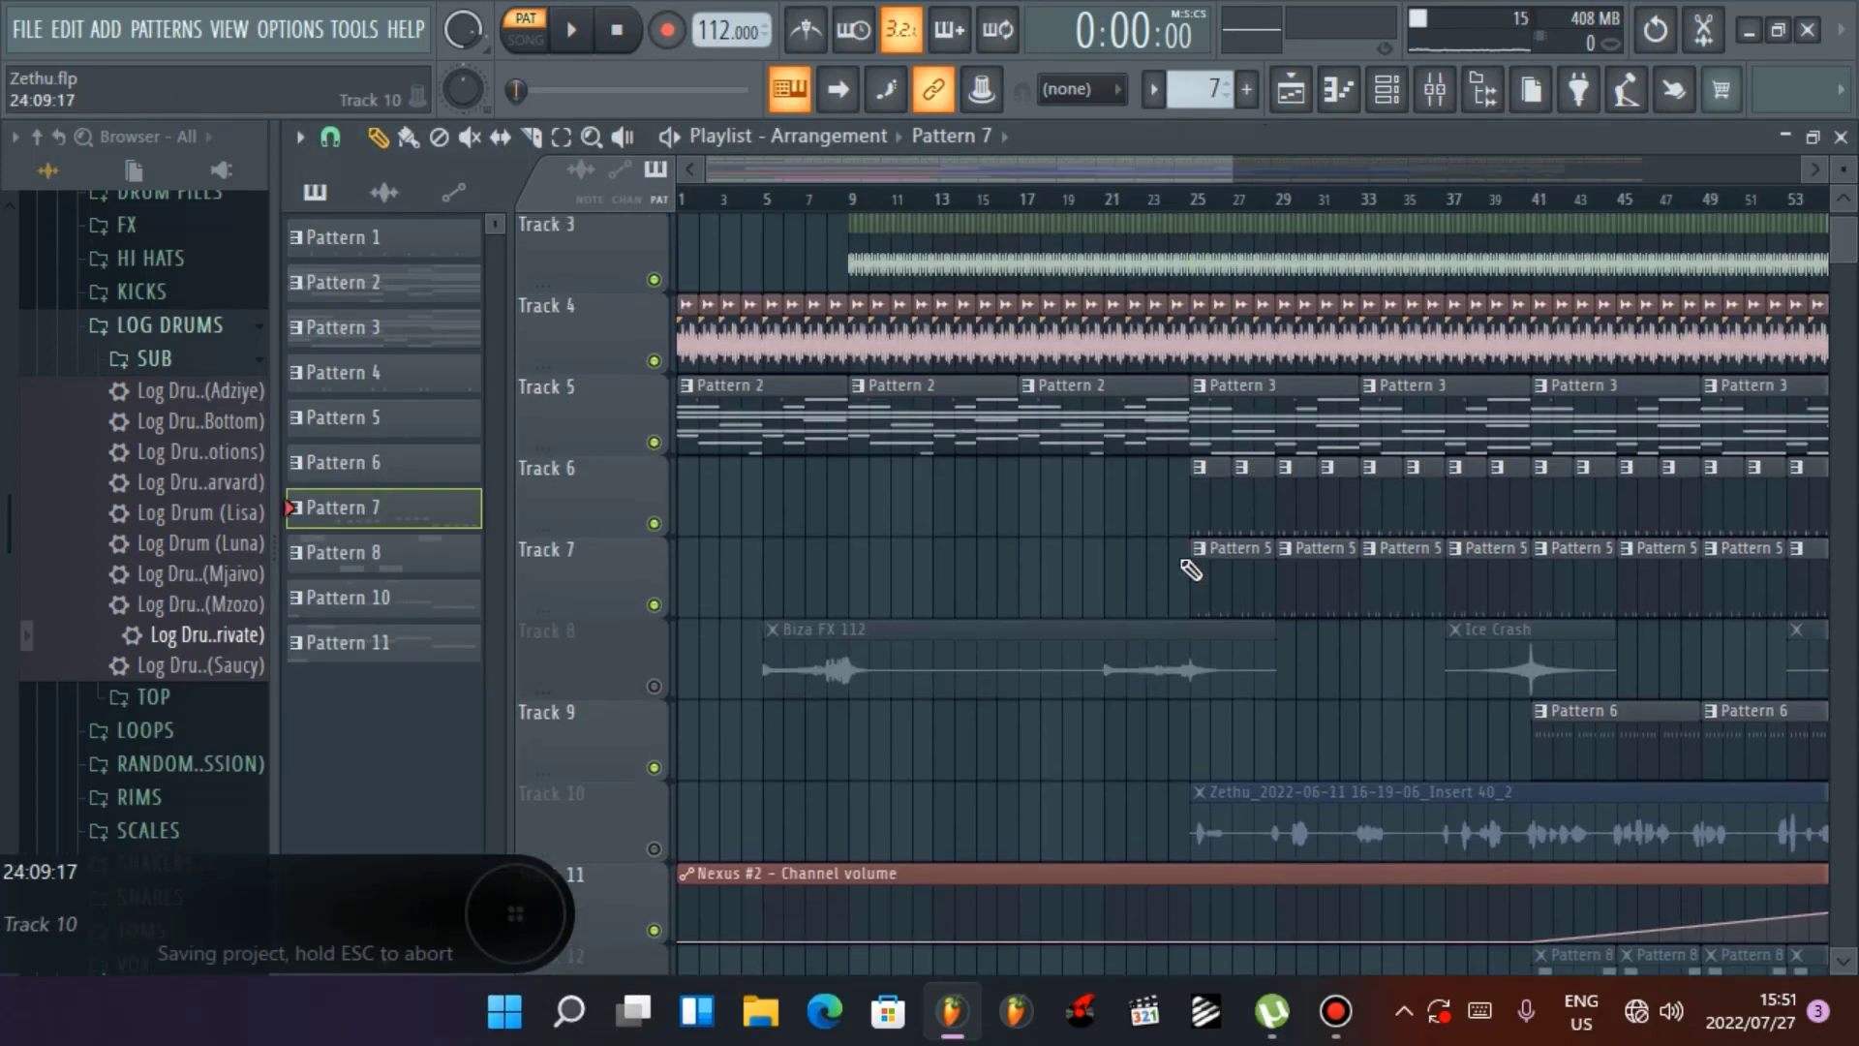
click(653, 688)
scroll(1356, 738, up, 2)
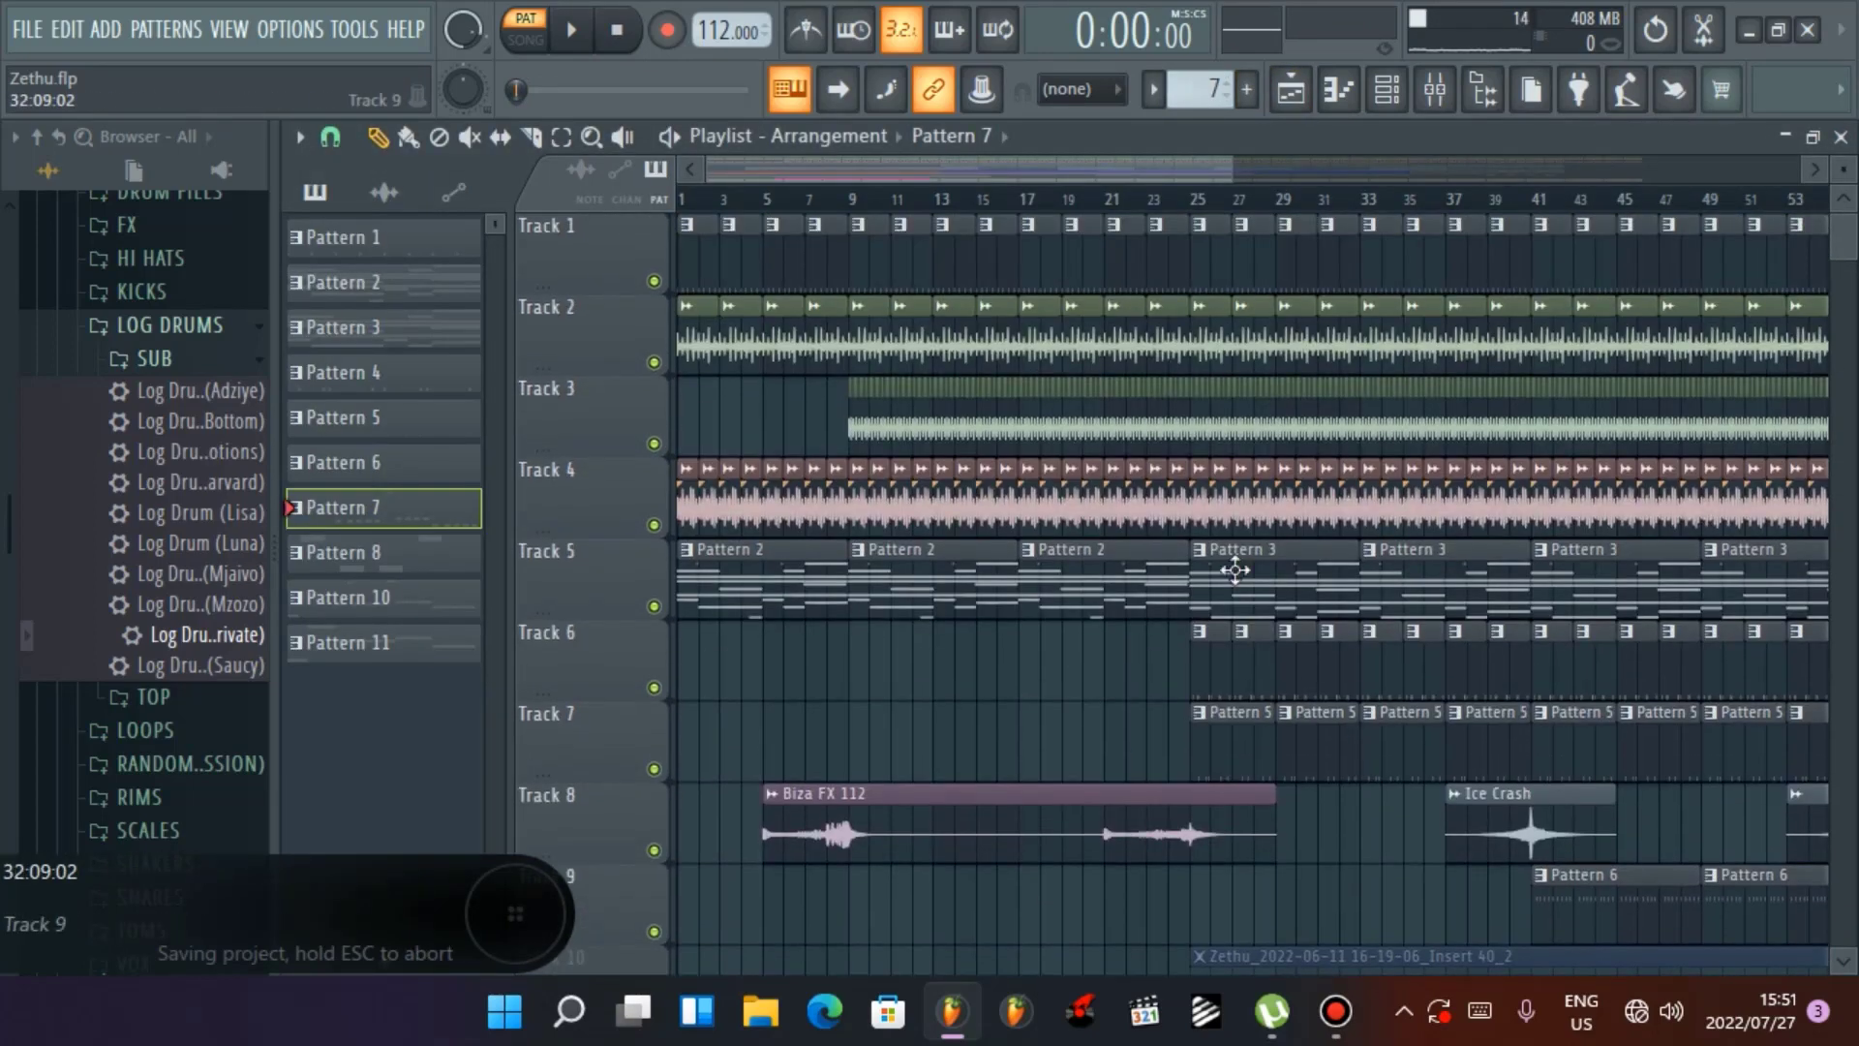
Play the arrangement in song mode, unmute the vocal on Track 14 and halt playback
key(space)
scroll(1075, 702, down, 9)
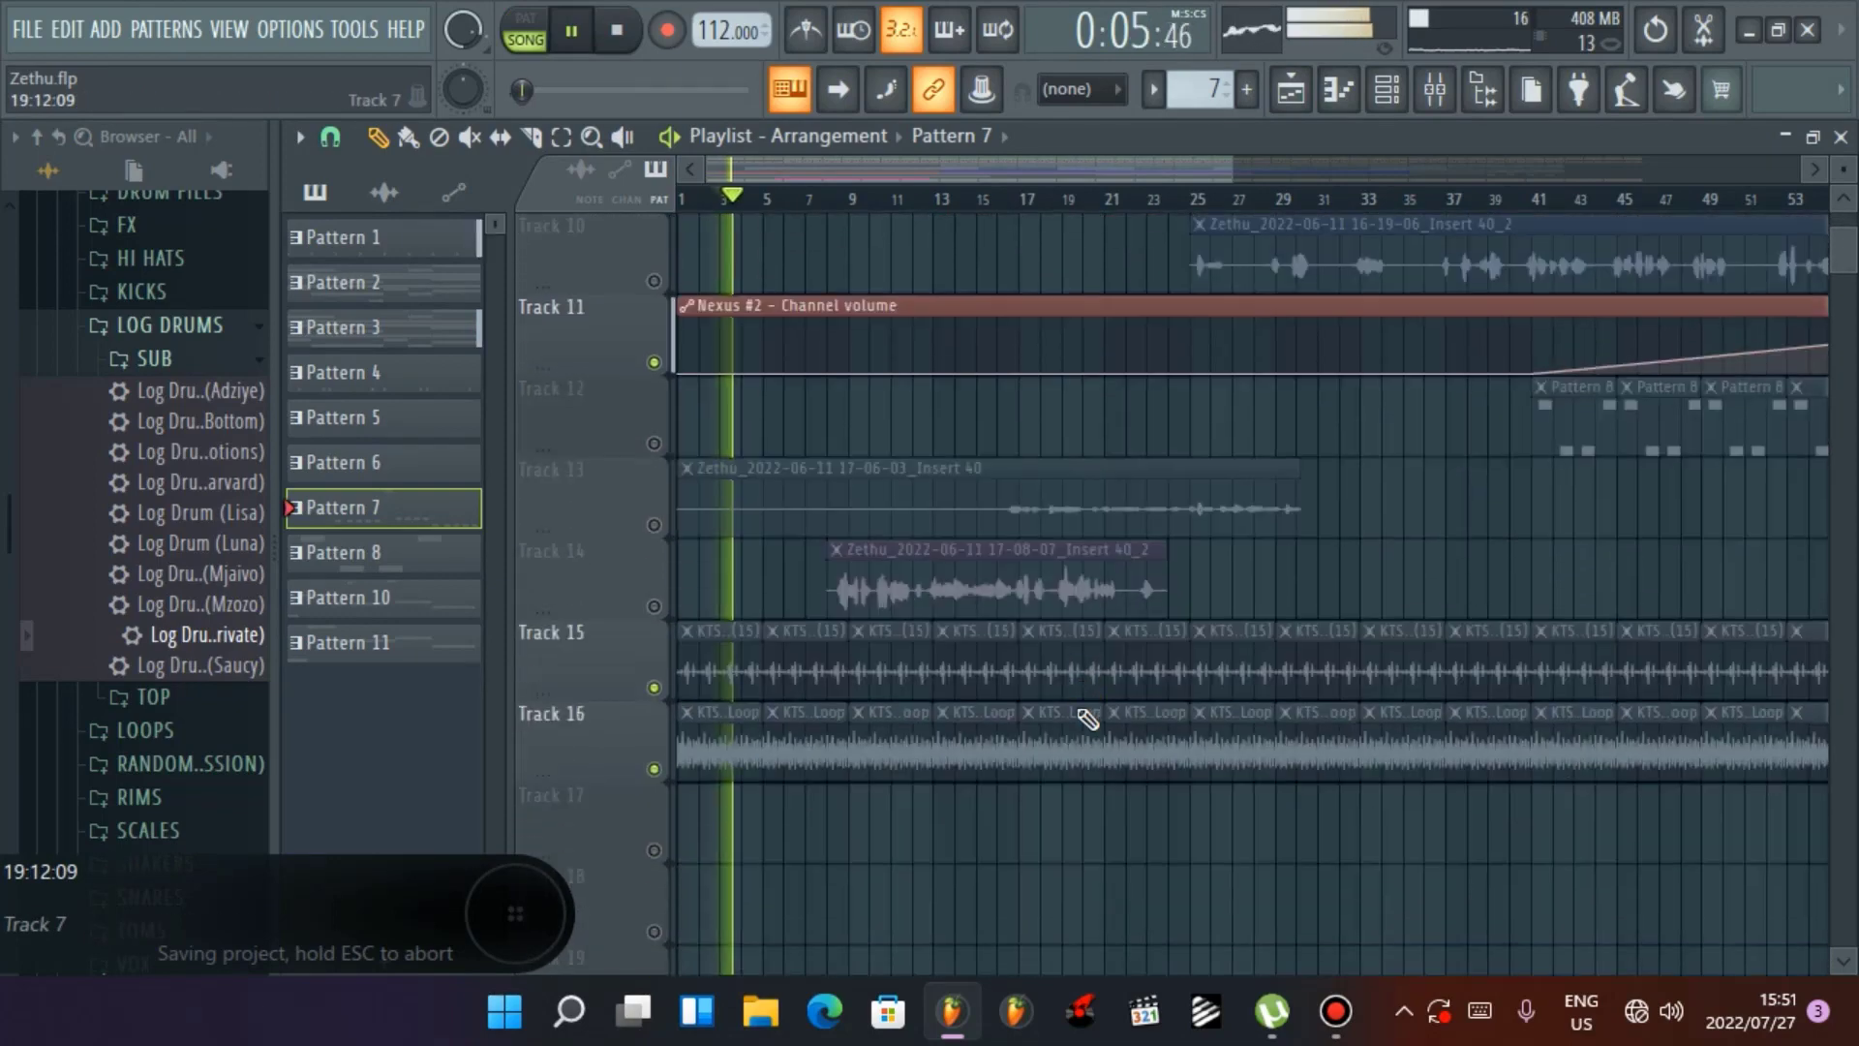
scroll(1088, 707, up, 2)
click(653, 769)
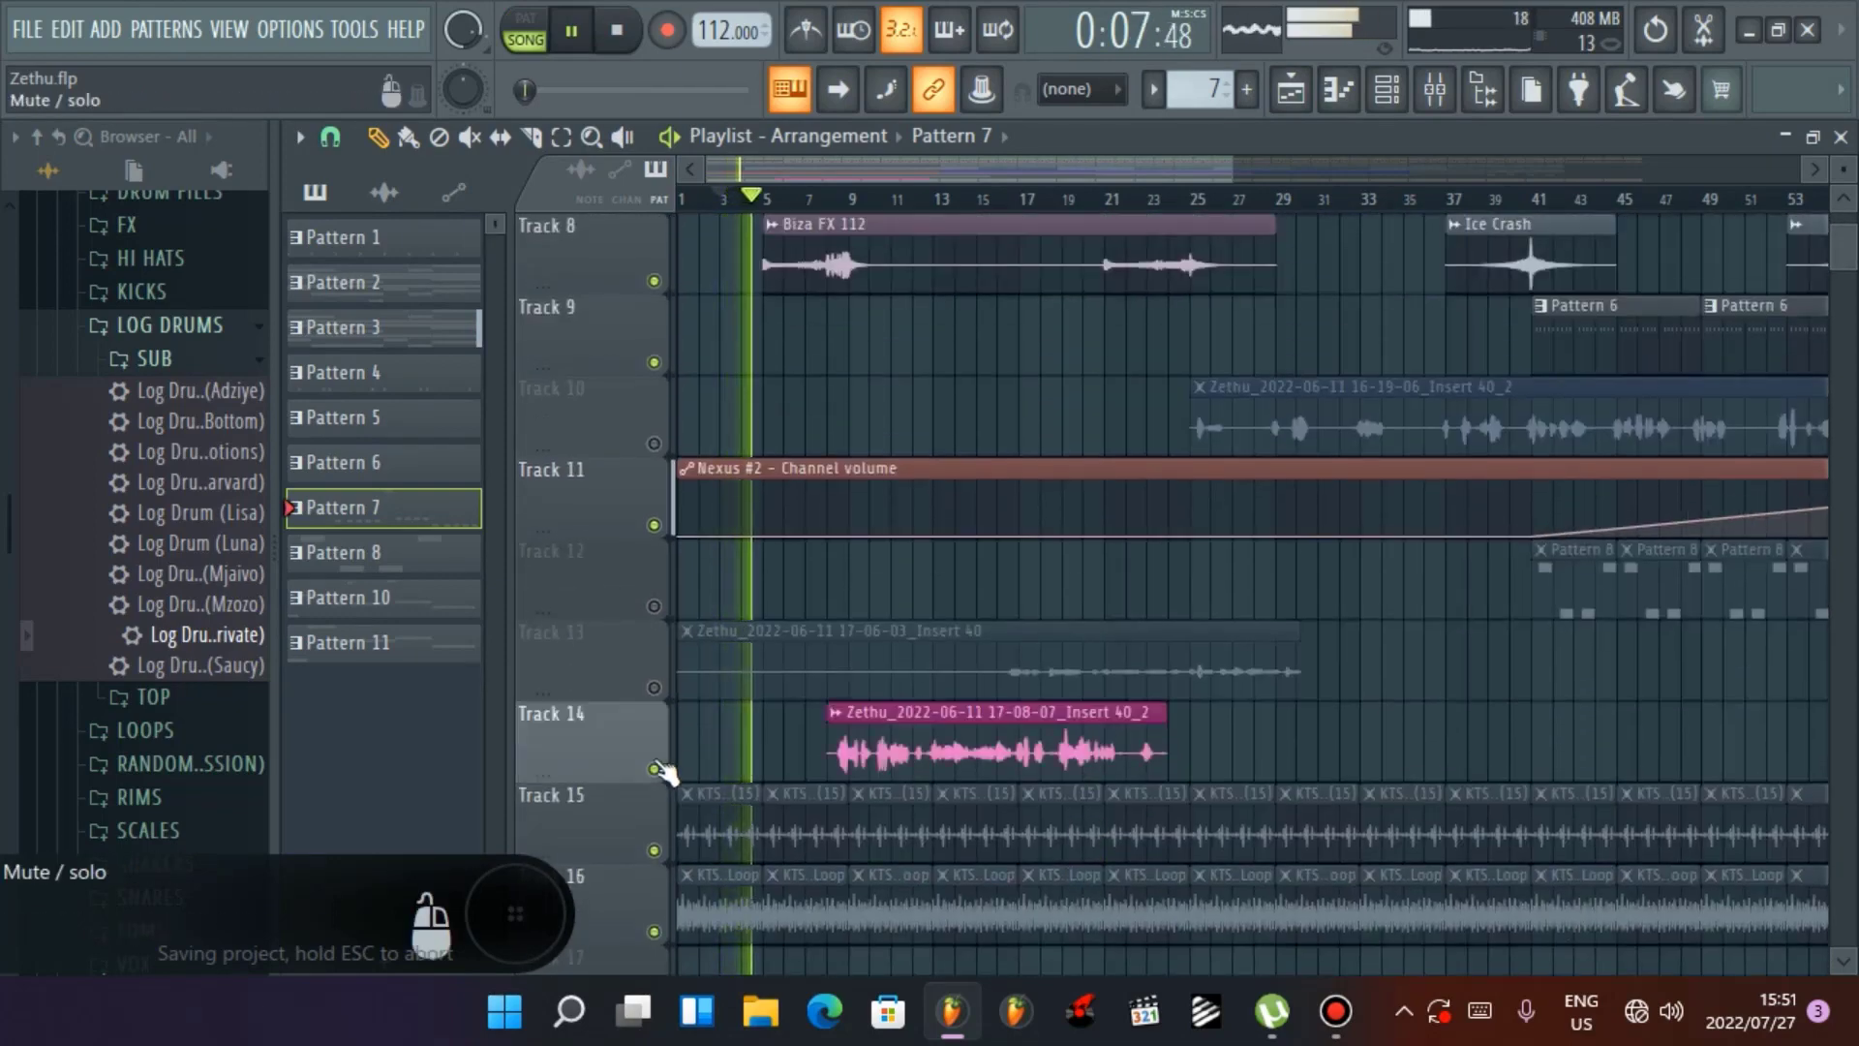
key(space)
Unmute Track 12 and use the Mute tool to enable its four Pattern 7 clips, keeping the Pattern 8 clips muted
scroll(994, 584, up, 2)
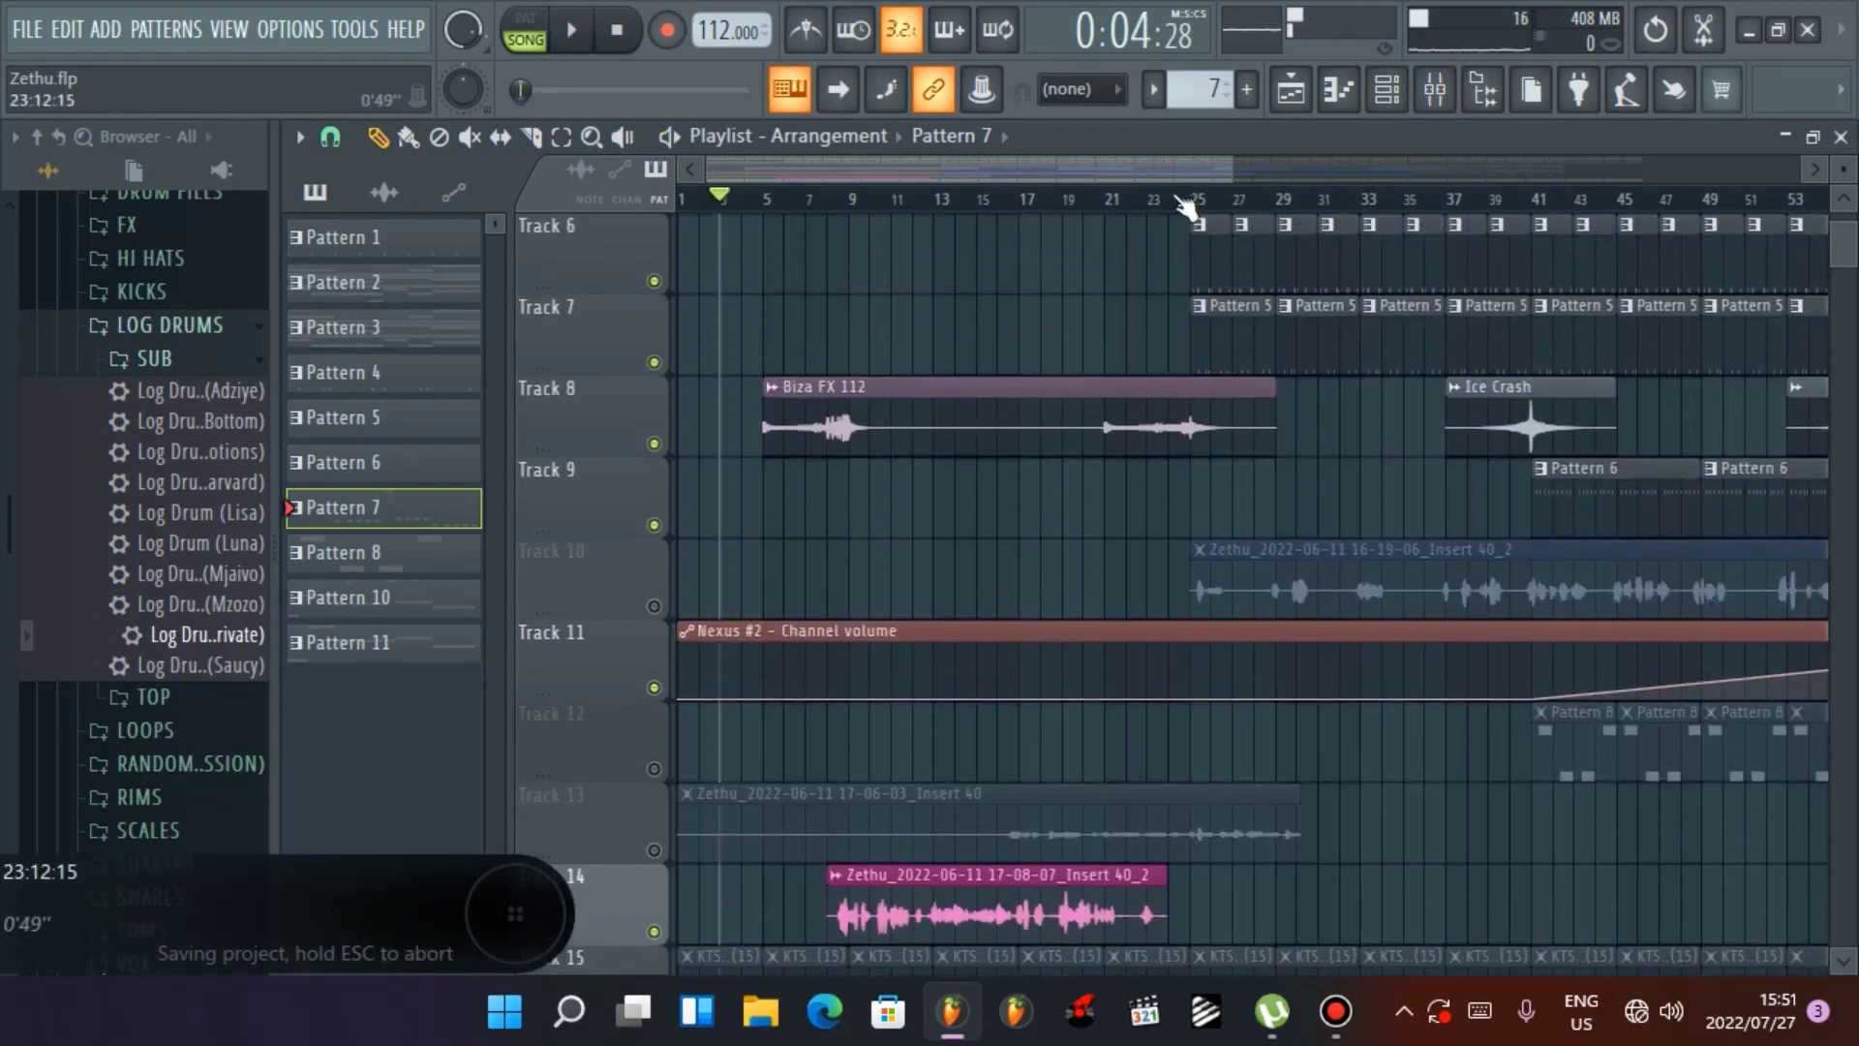
drag(1232, 160, 1801, 160)
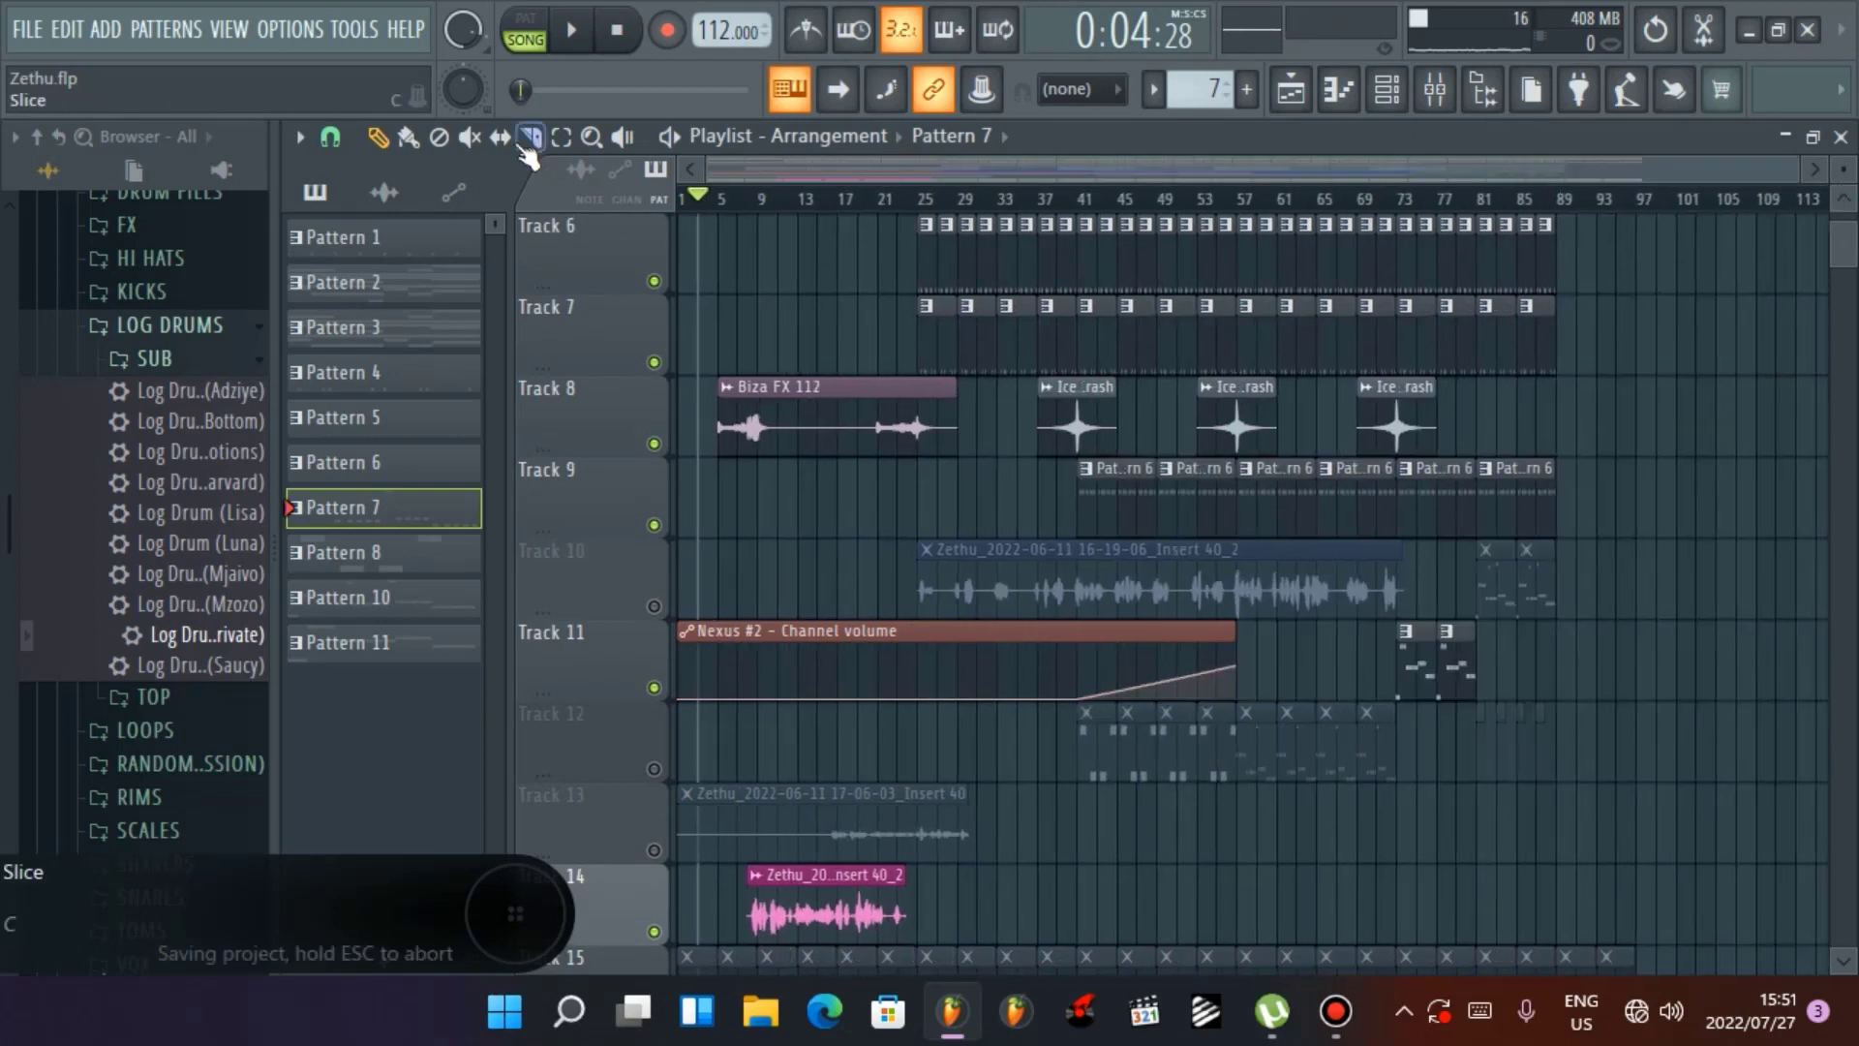
click(470, 137)
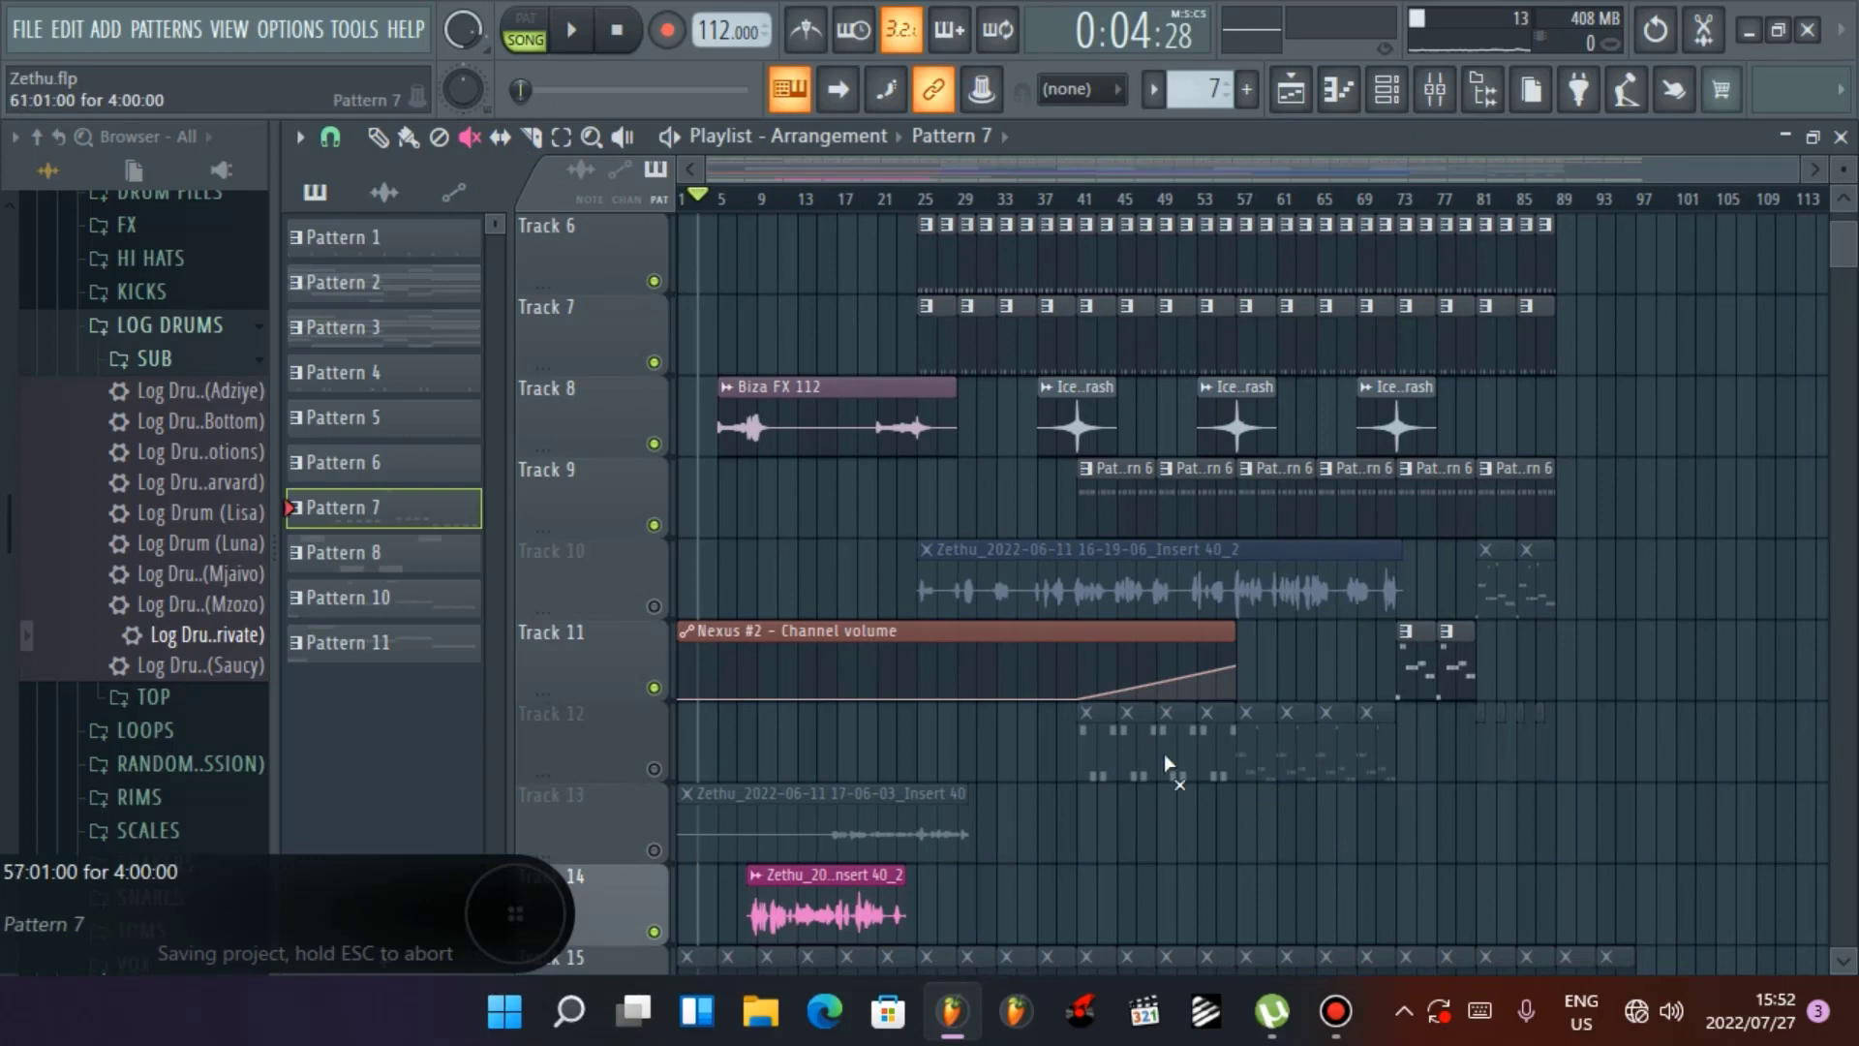
click(653, 768)
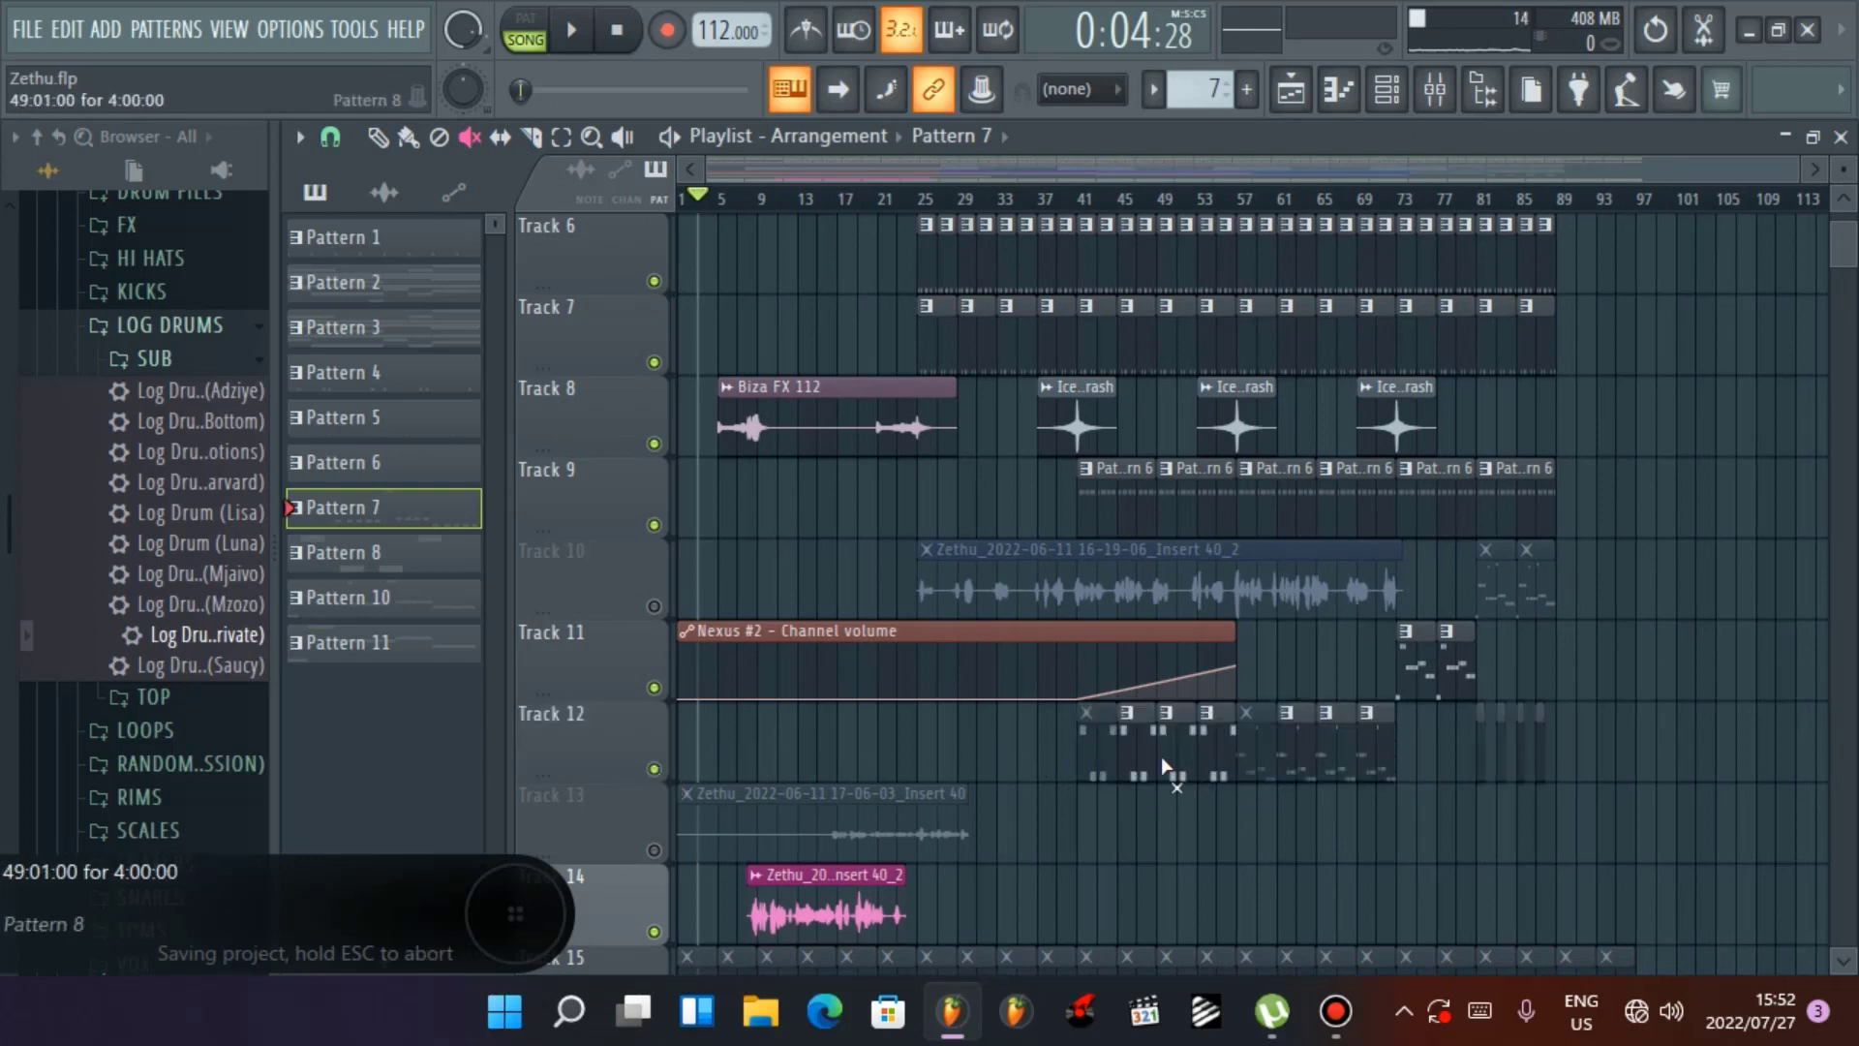
click(1212, 747)
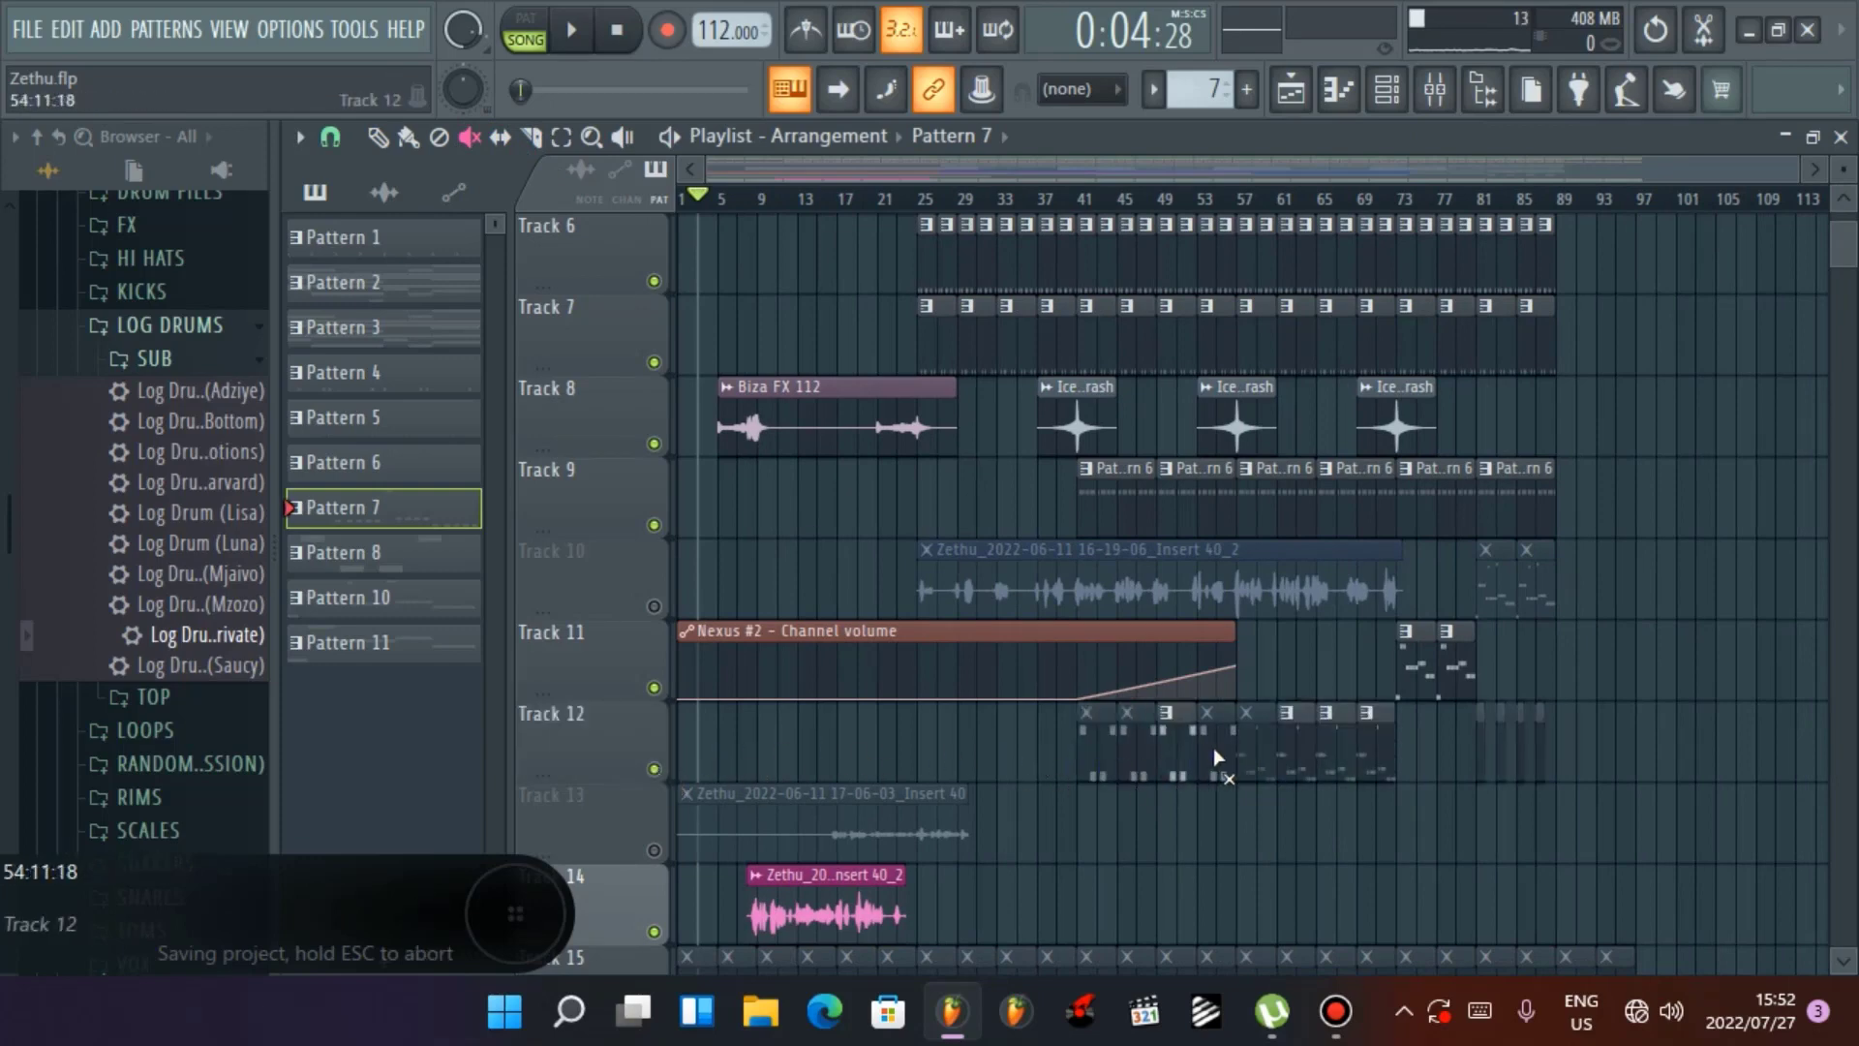
click(1178, 757)
click(1272, 763)
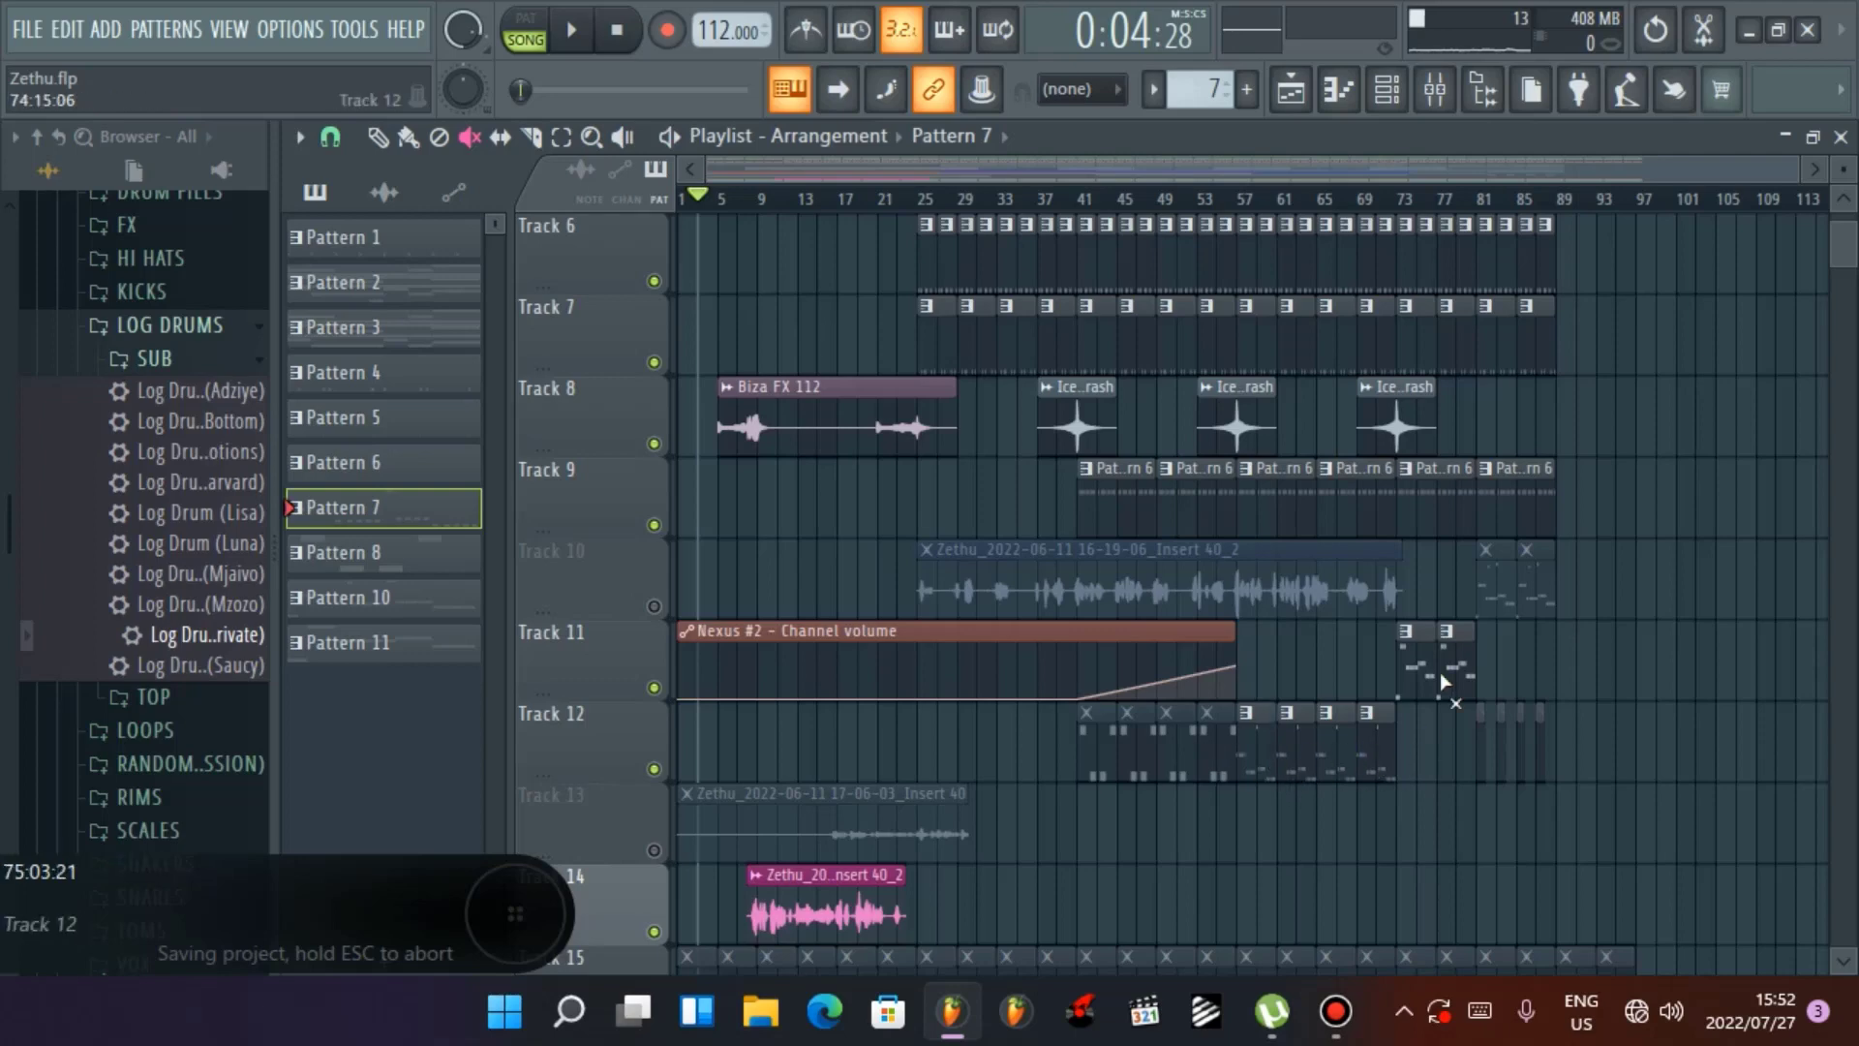
click(654, 606)
click(1491, 581)
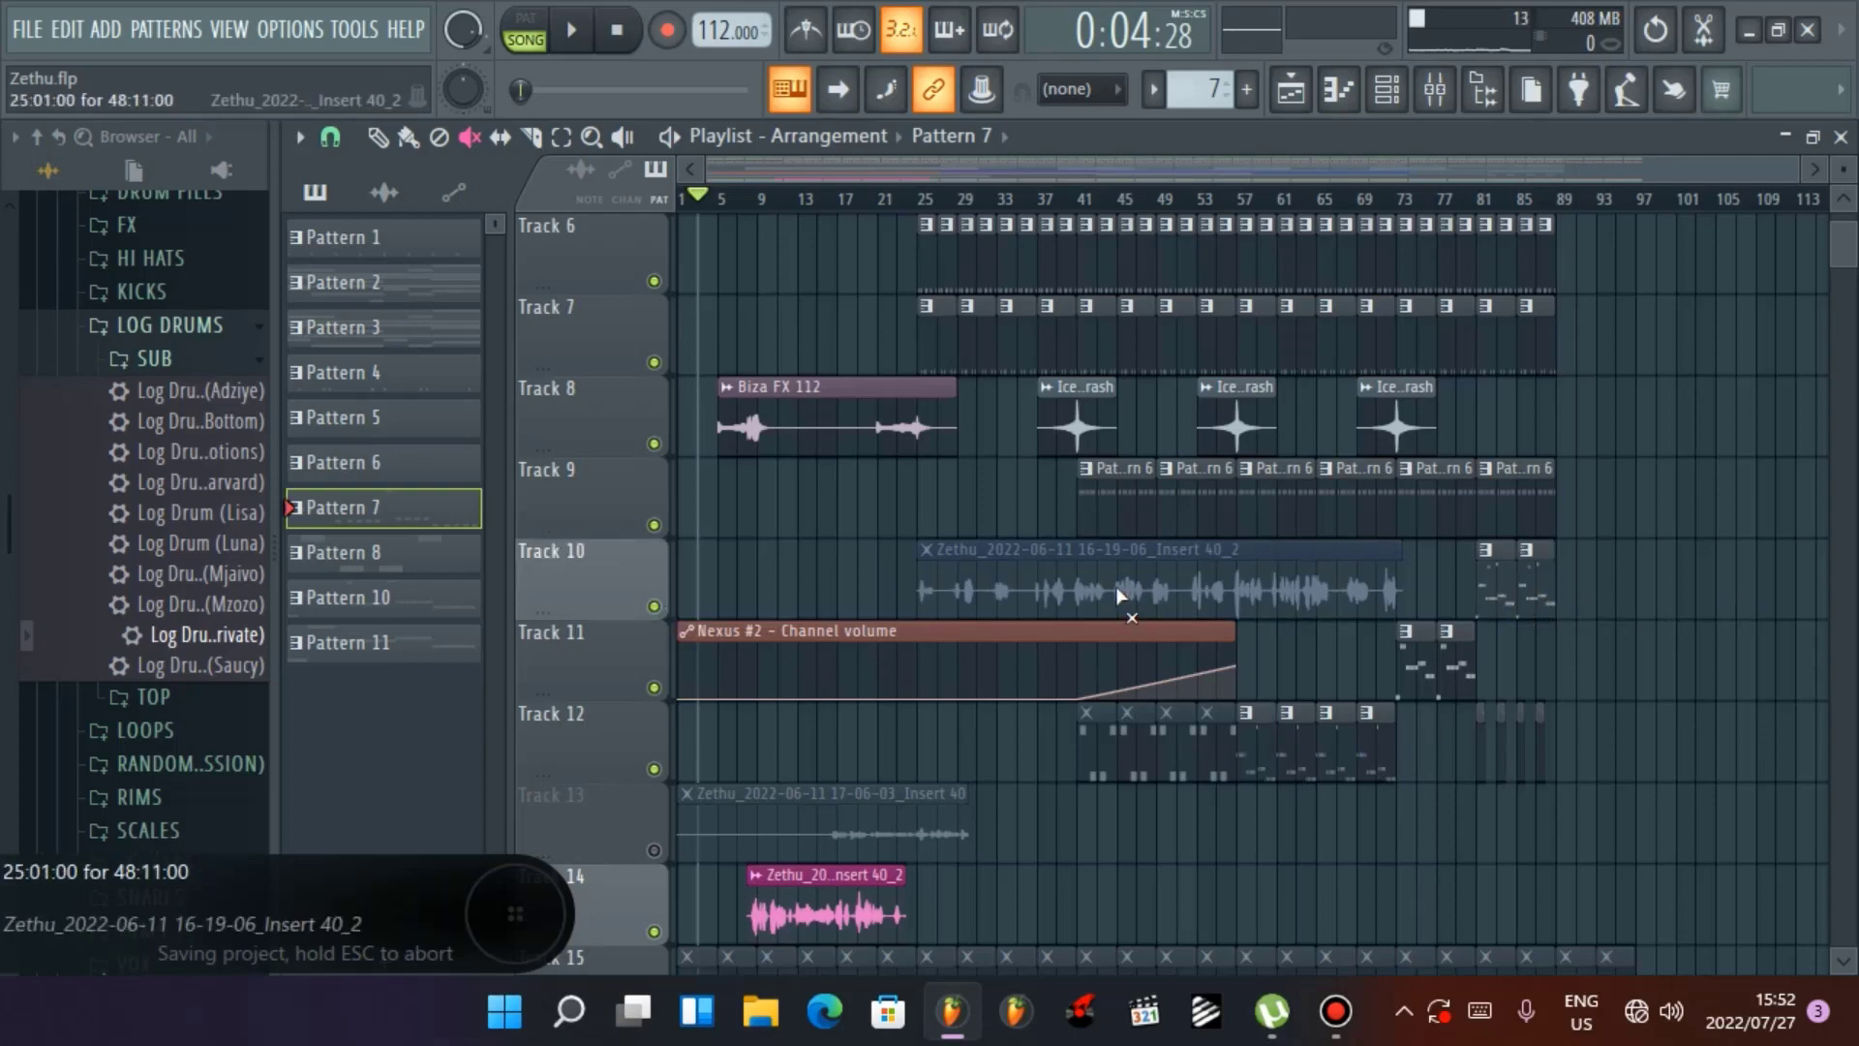
click(927, 586)
Review all tracks of the arrangement in the playlist and play the song with the vocals
scroll(1718, 538, down, 3)
scroll(1718, 539, up, 6)
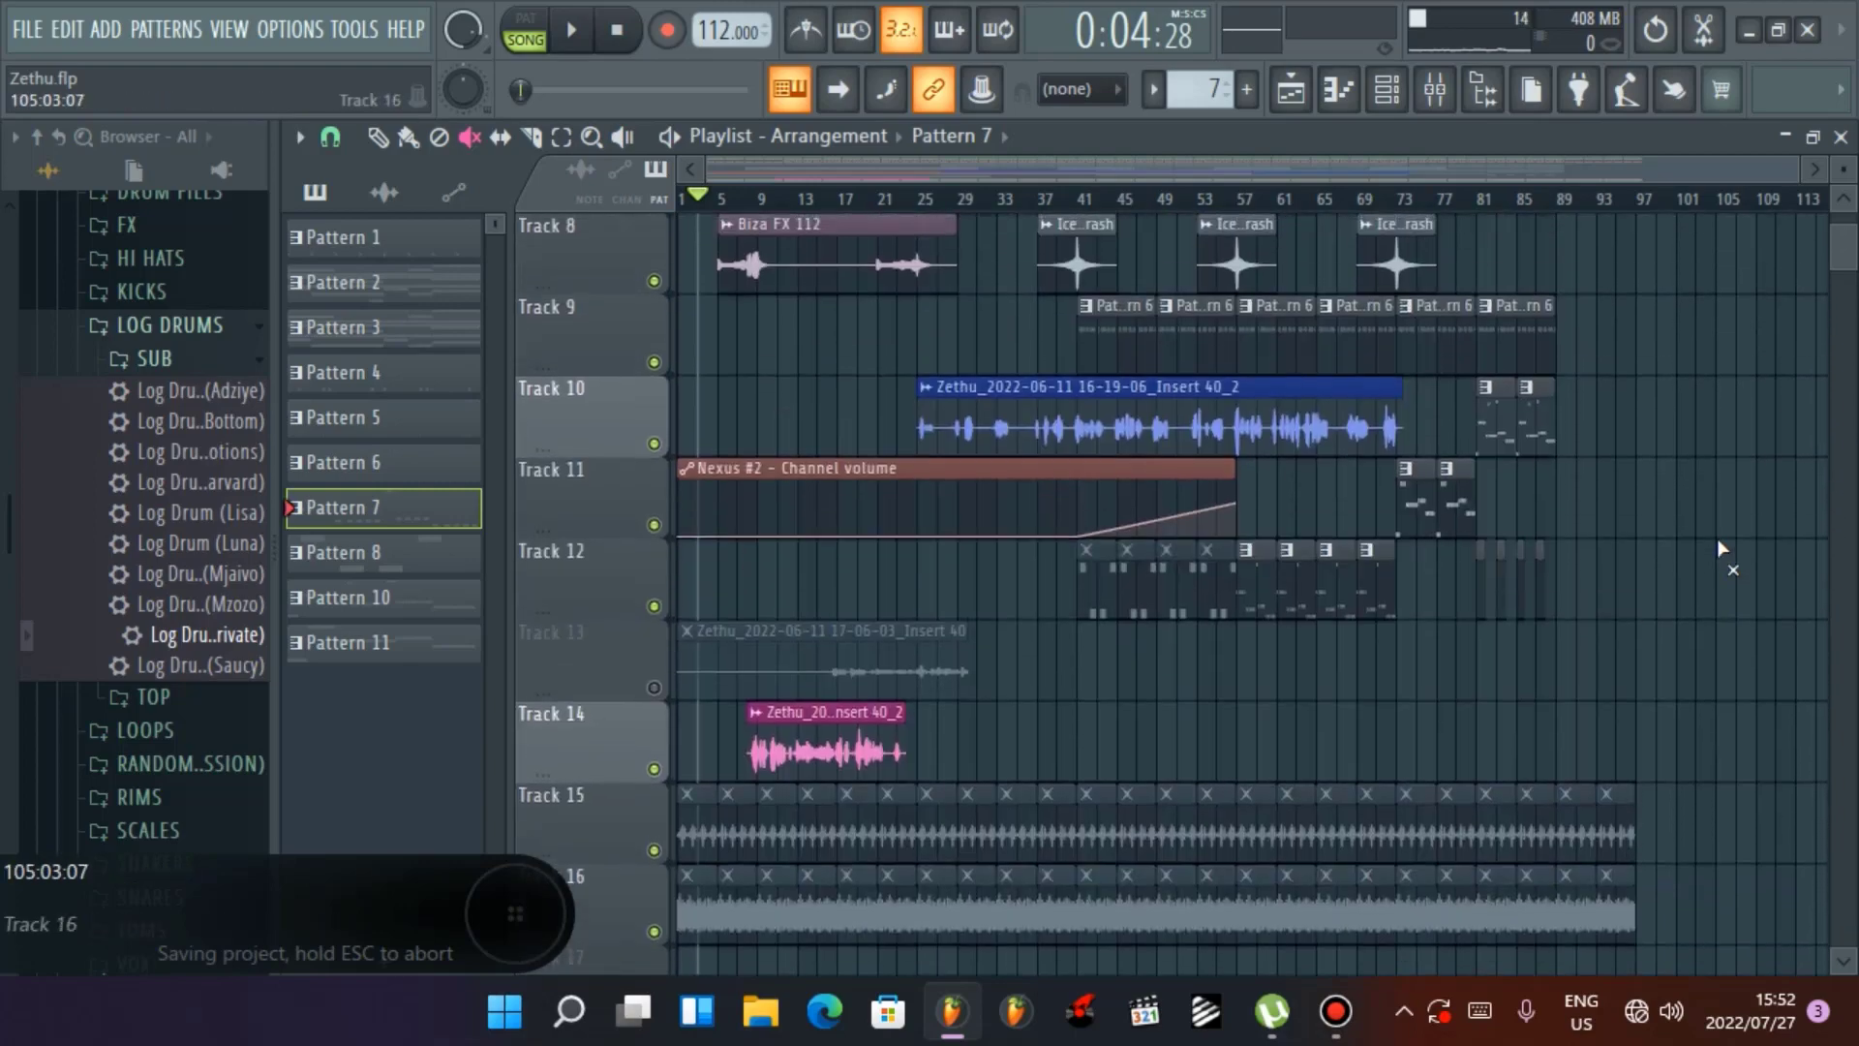
scroll(1718, 549, down, 5)
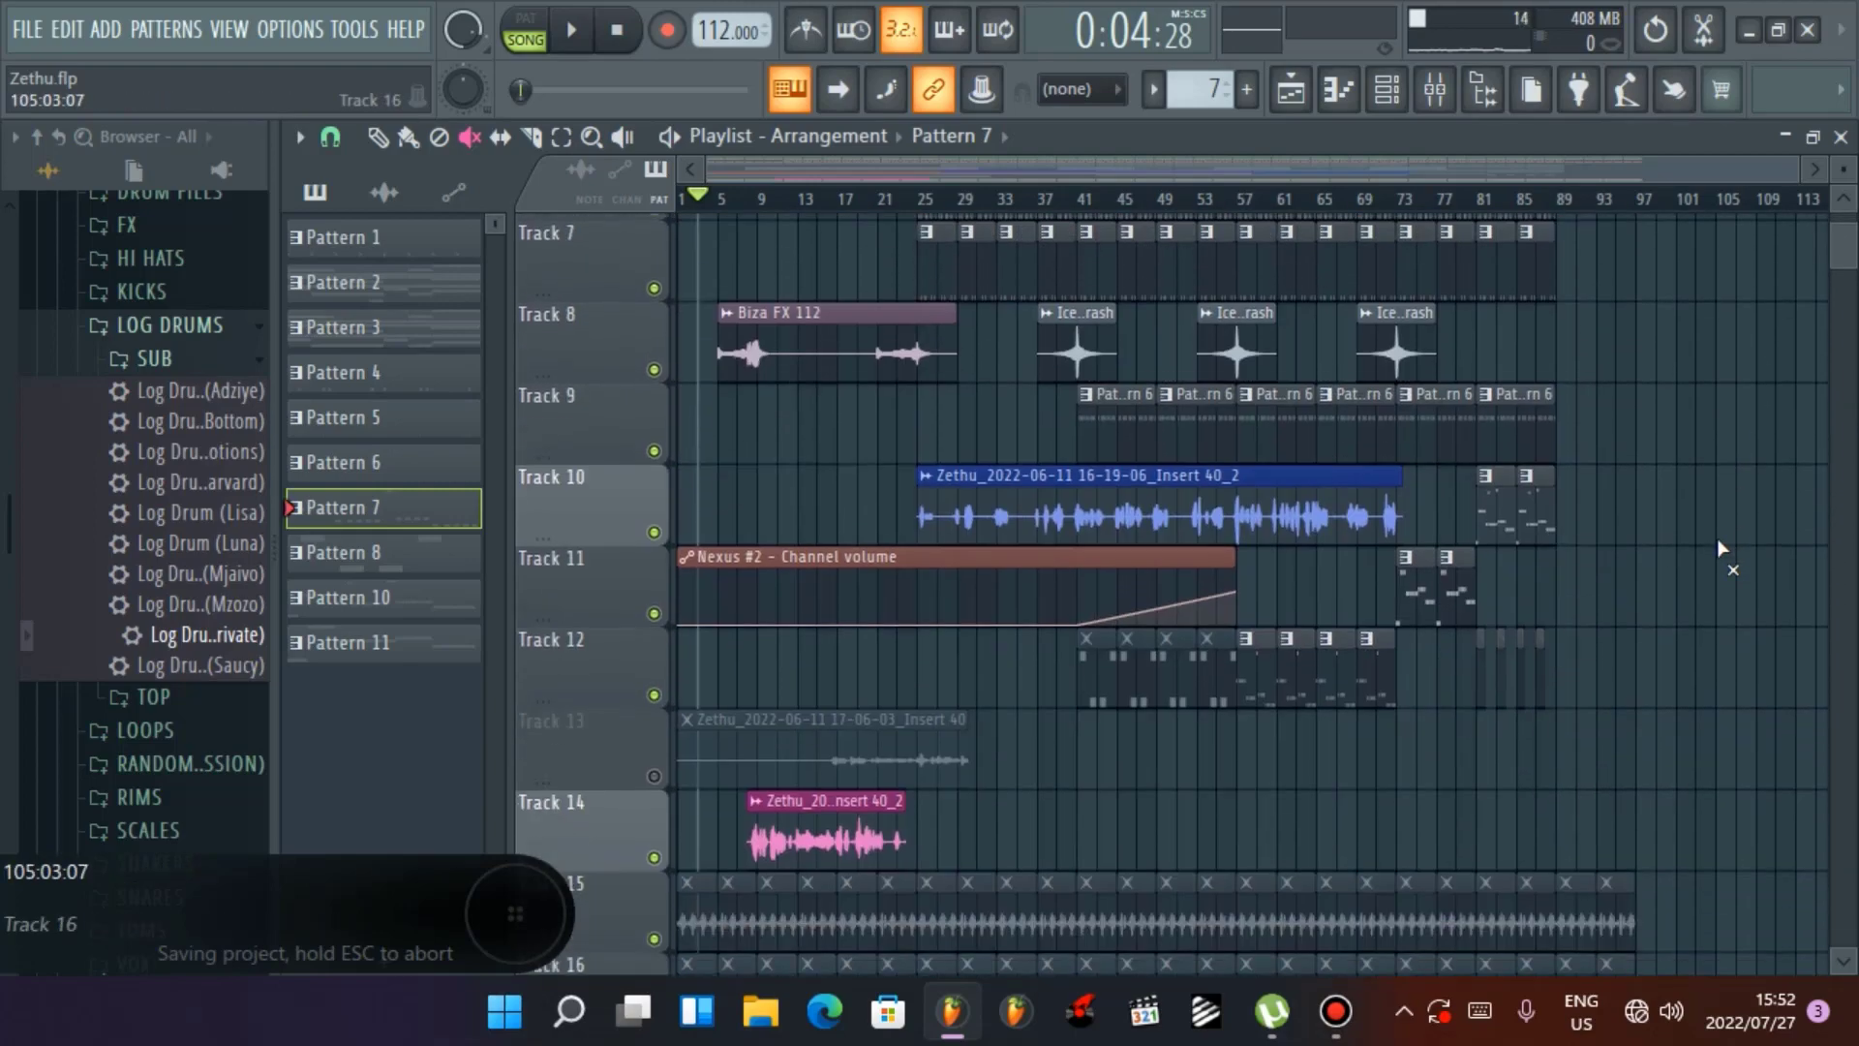
scroll(1718, 549, up, 1)
scroll(1719, 549, down, 2)
scroll(1721, 549, up, 7)
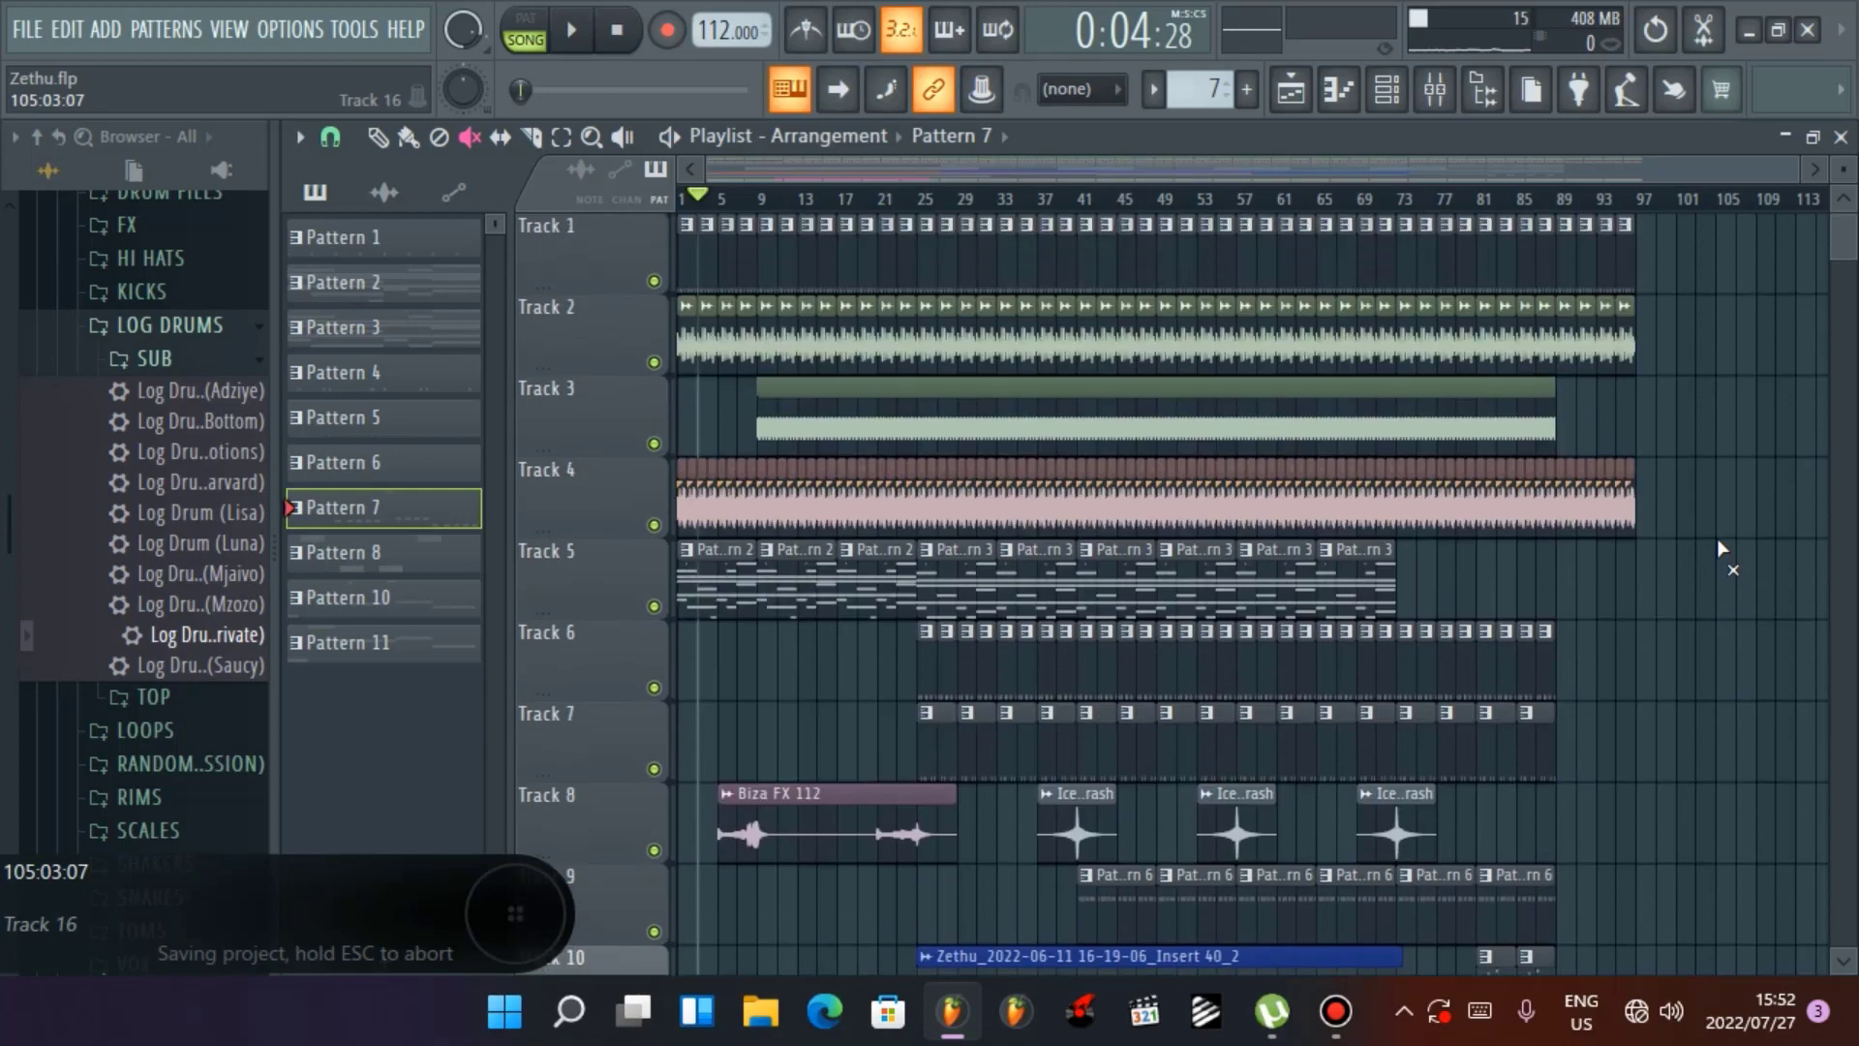
scroll(1768, 513, down, 6)
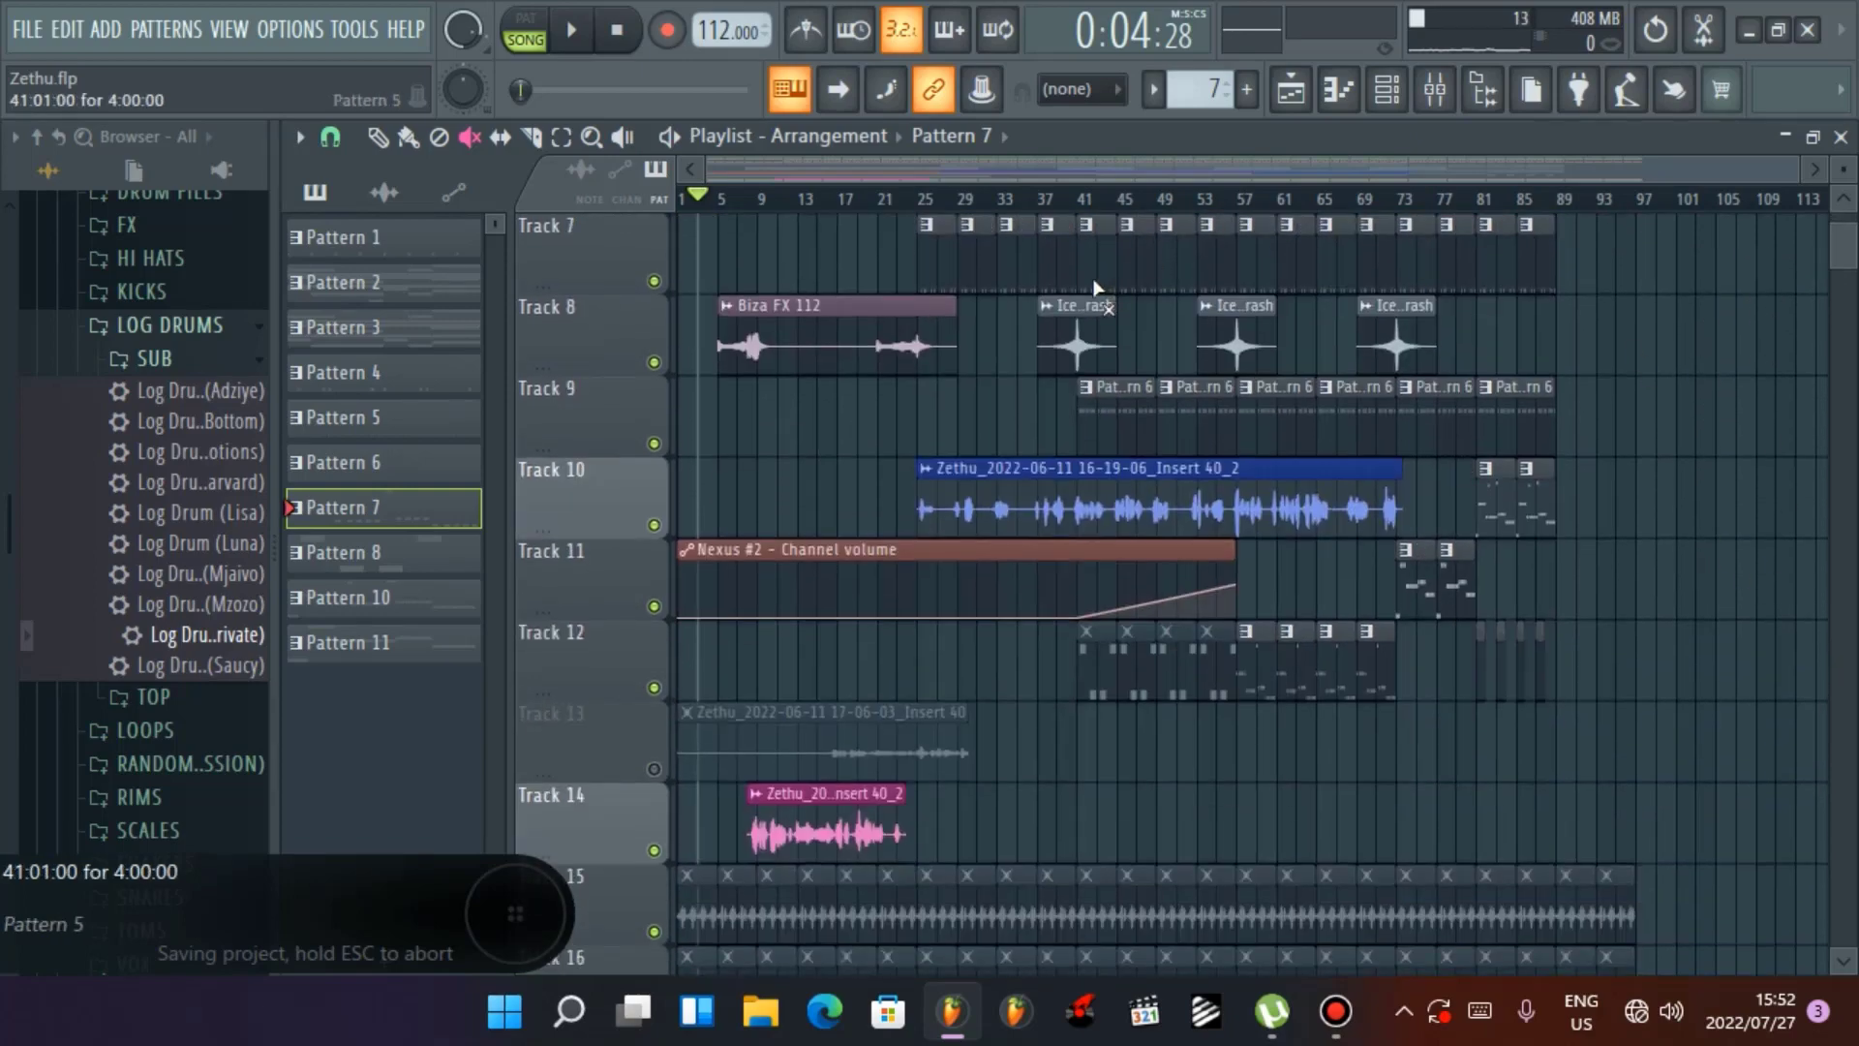
key(space)
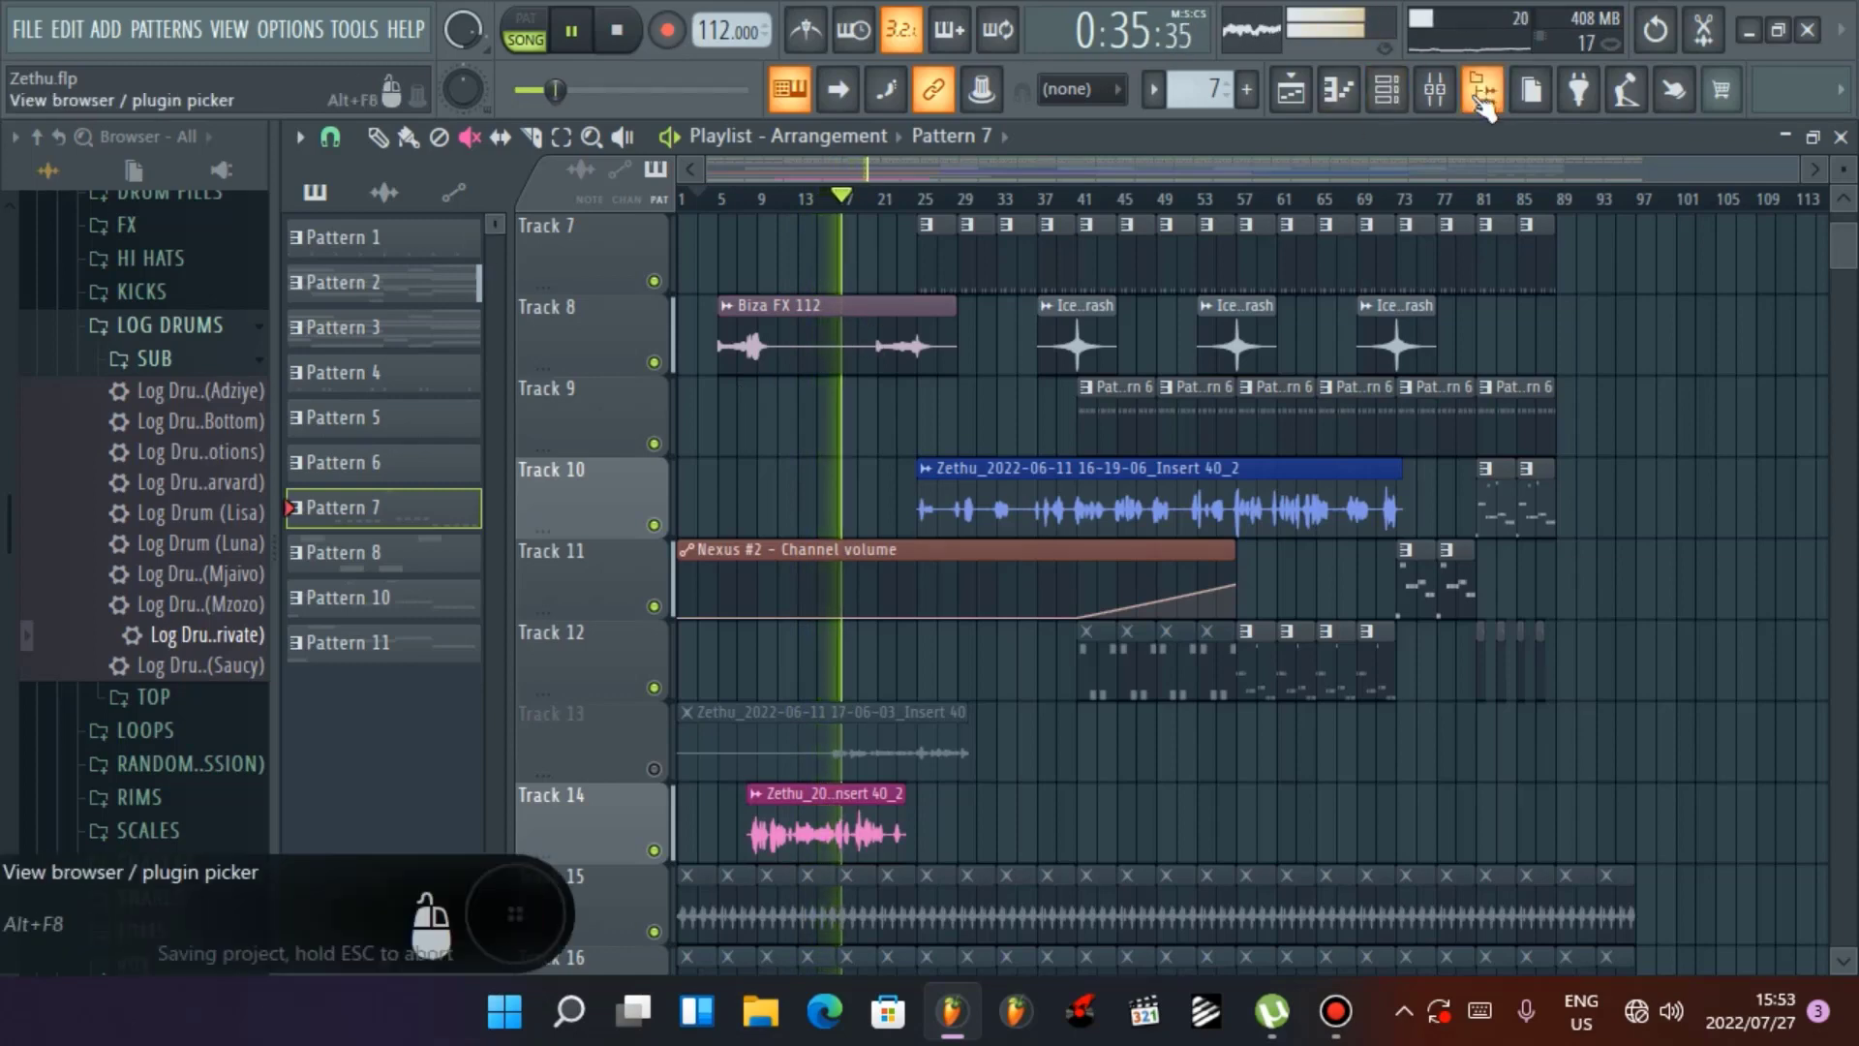
Select the SxM Vocal Mixing 13 track on mixer insert 41 and open its Fruity Delay 3 effect
click(1435, 89)
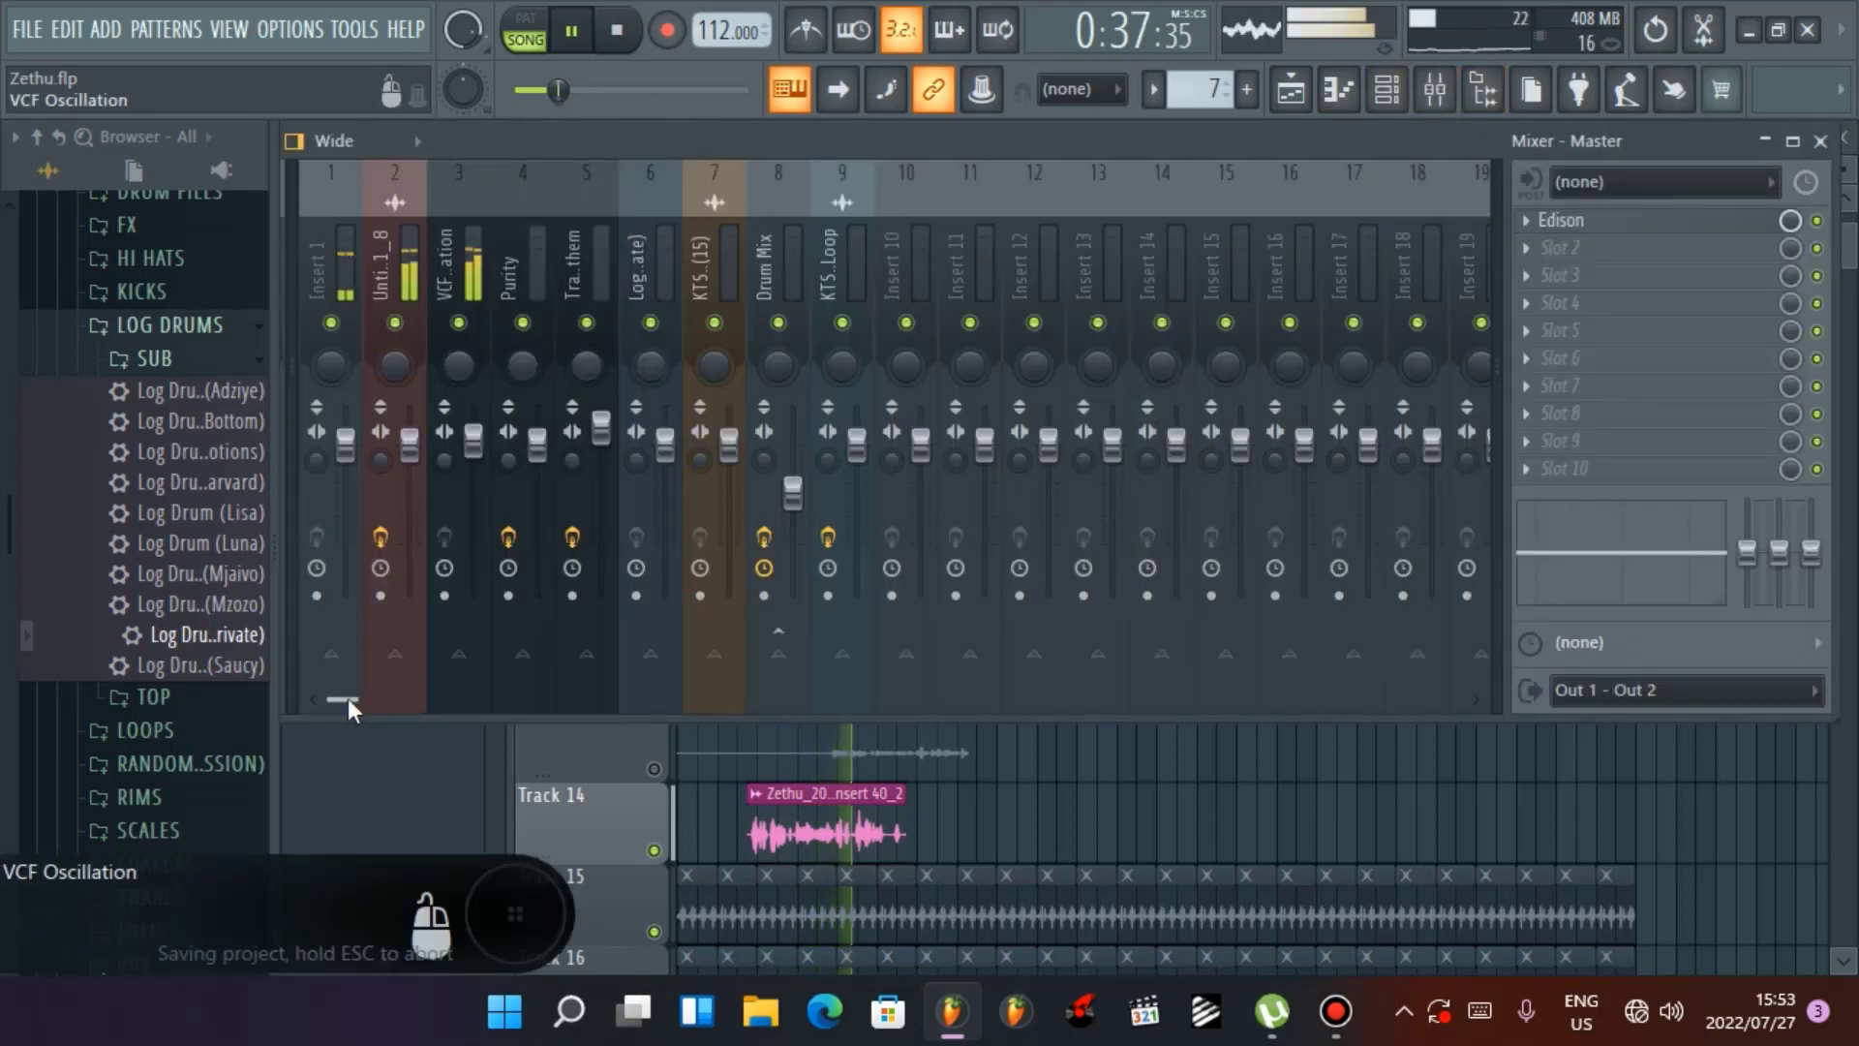
drag(347, 699, 728, 730)
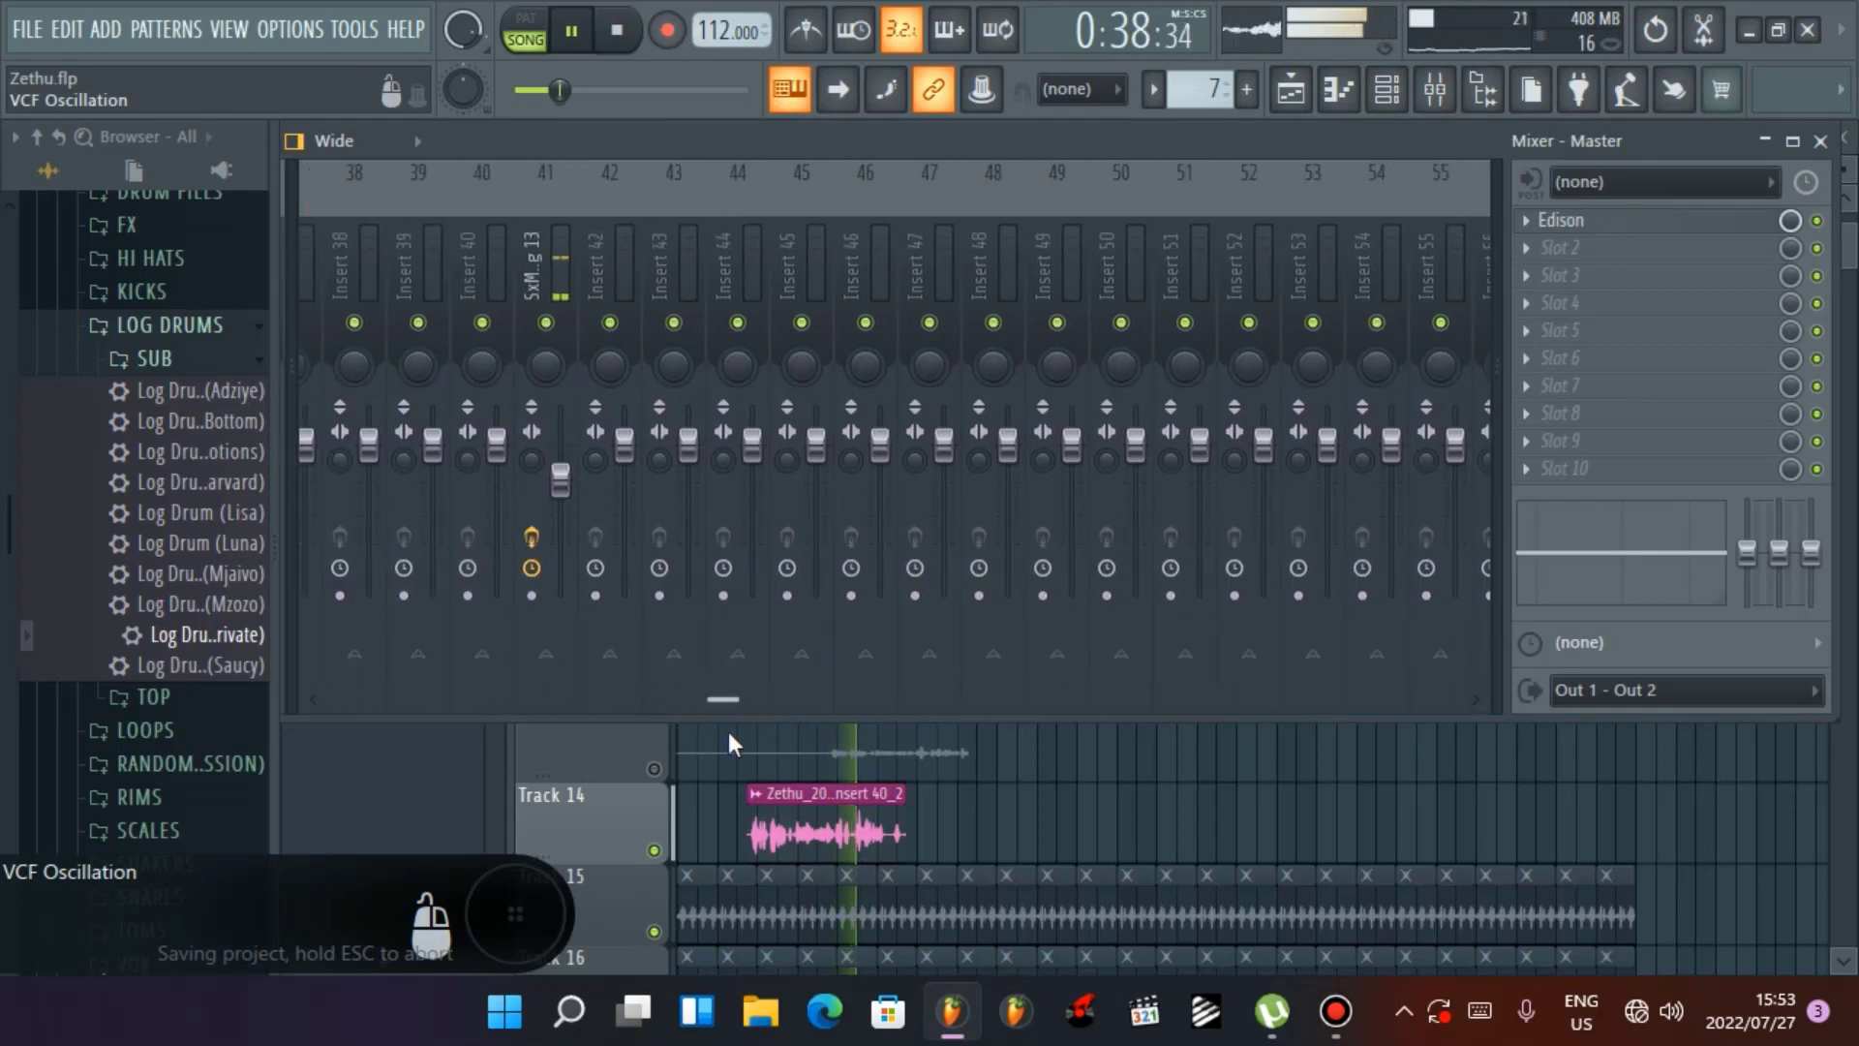
click(577, 284)
click(1528, 359)
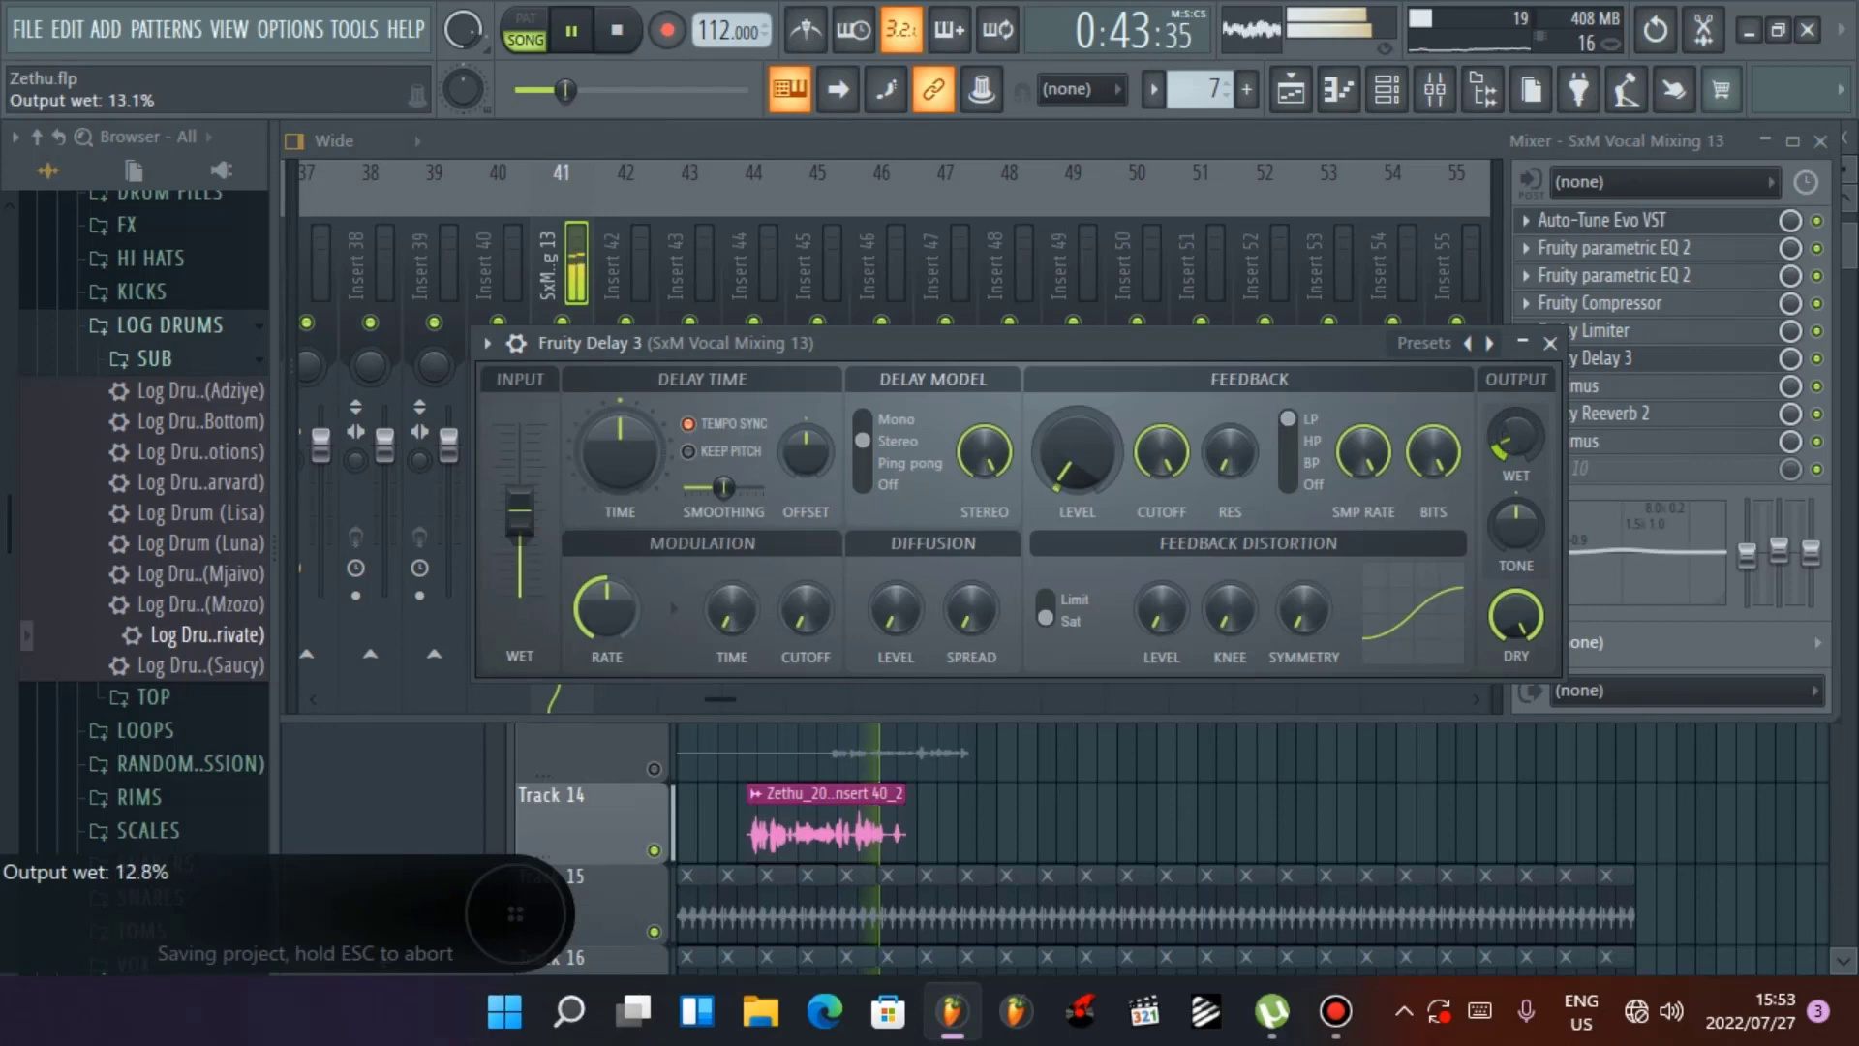
Raise the output wet level of Fruity Delay 3 on the vocal track slightly, then close the effect and the mixer
drag(1533, 448, 1533, 437)
click(1550, 343)
click(1820, 140)
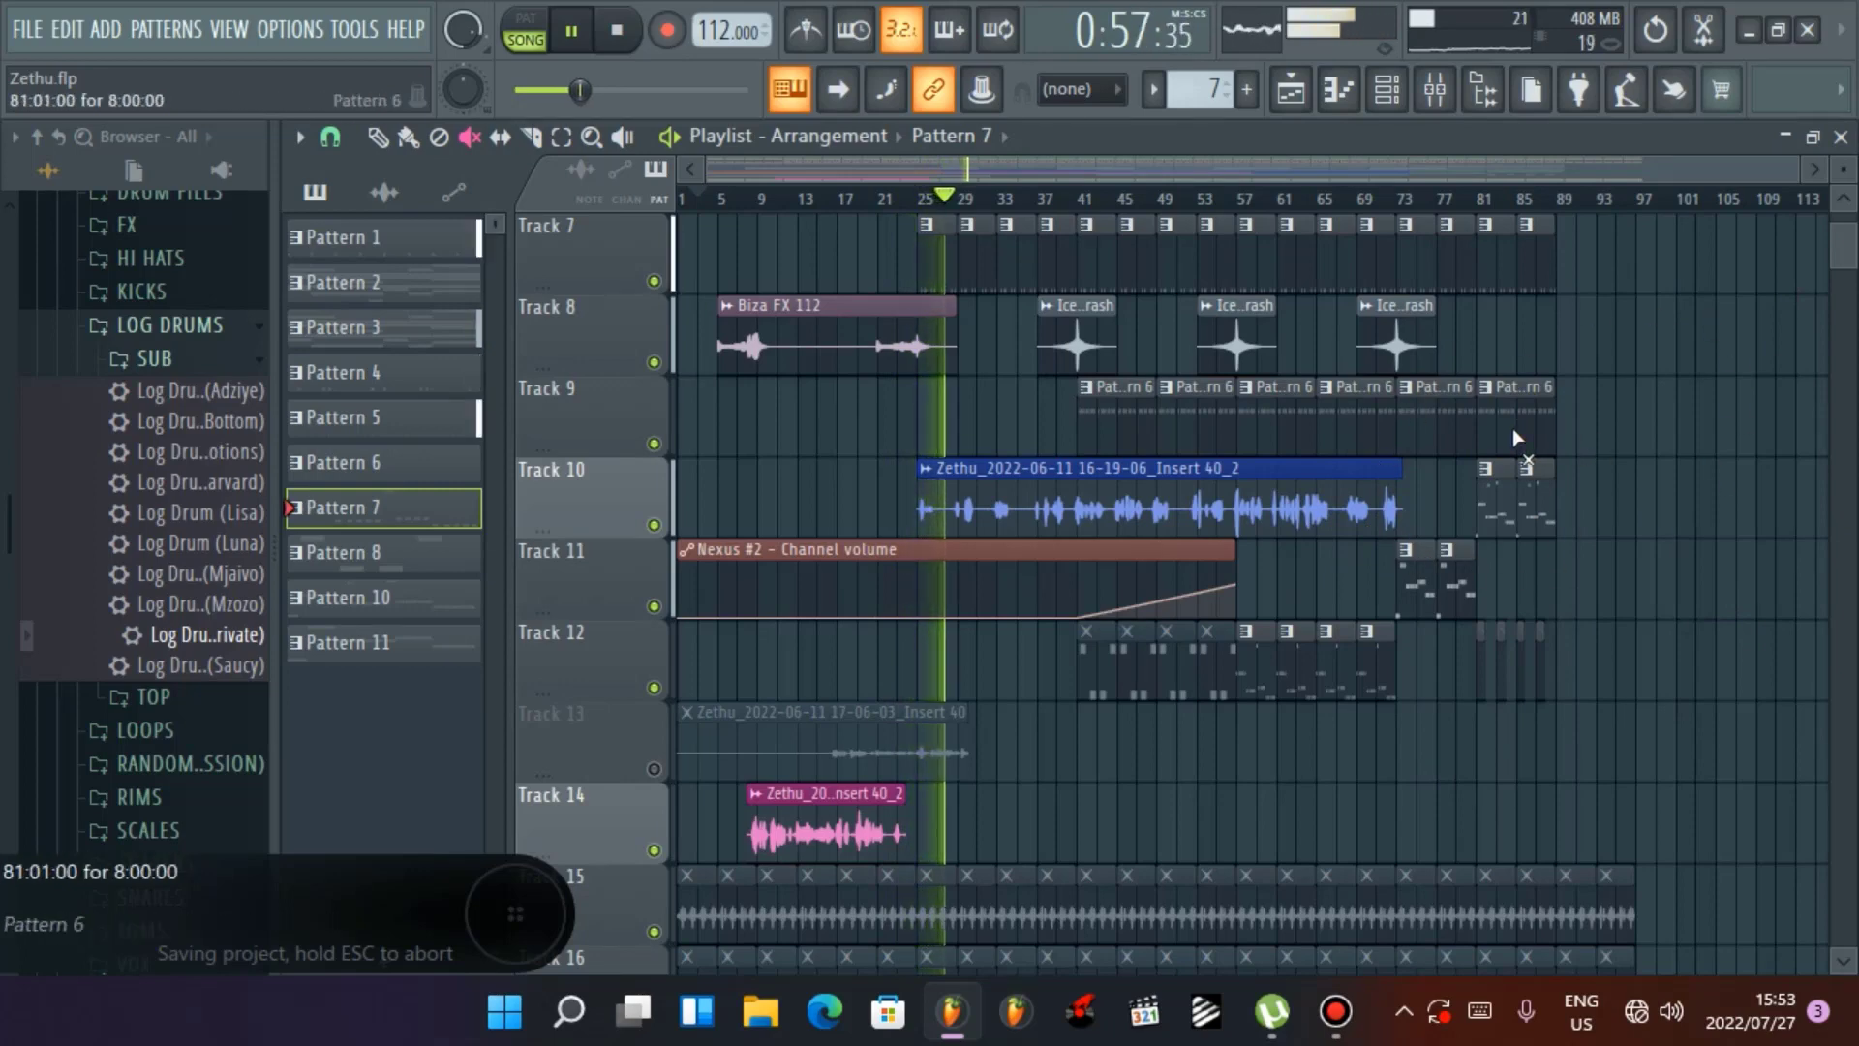
click(1406, 1010)
click(1404, 1011)
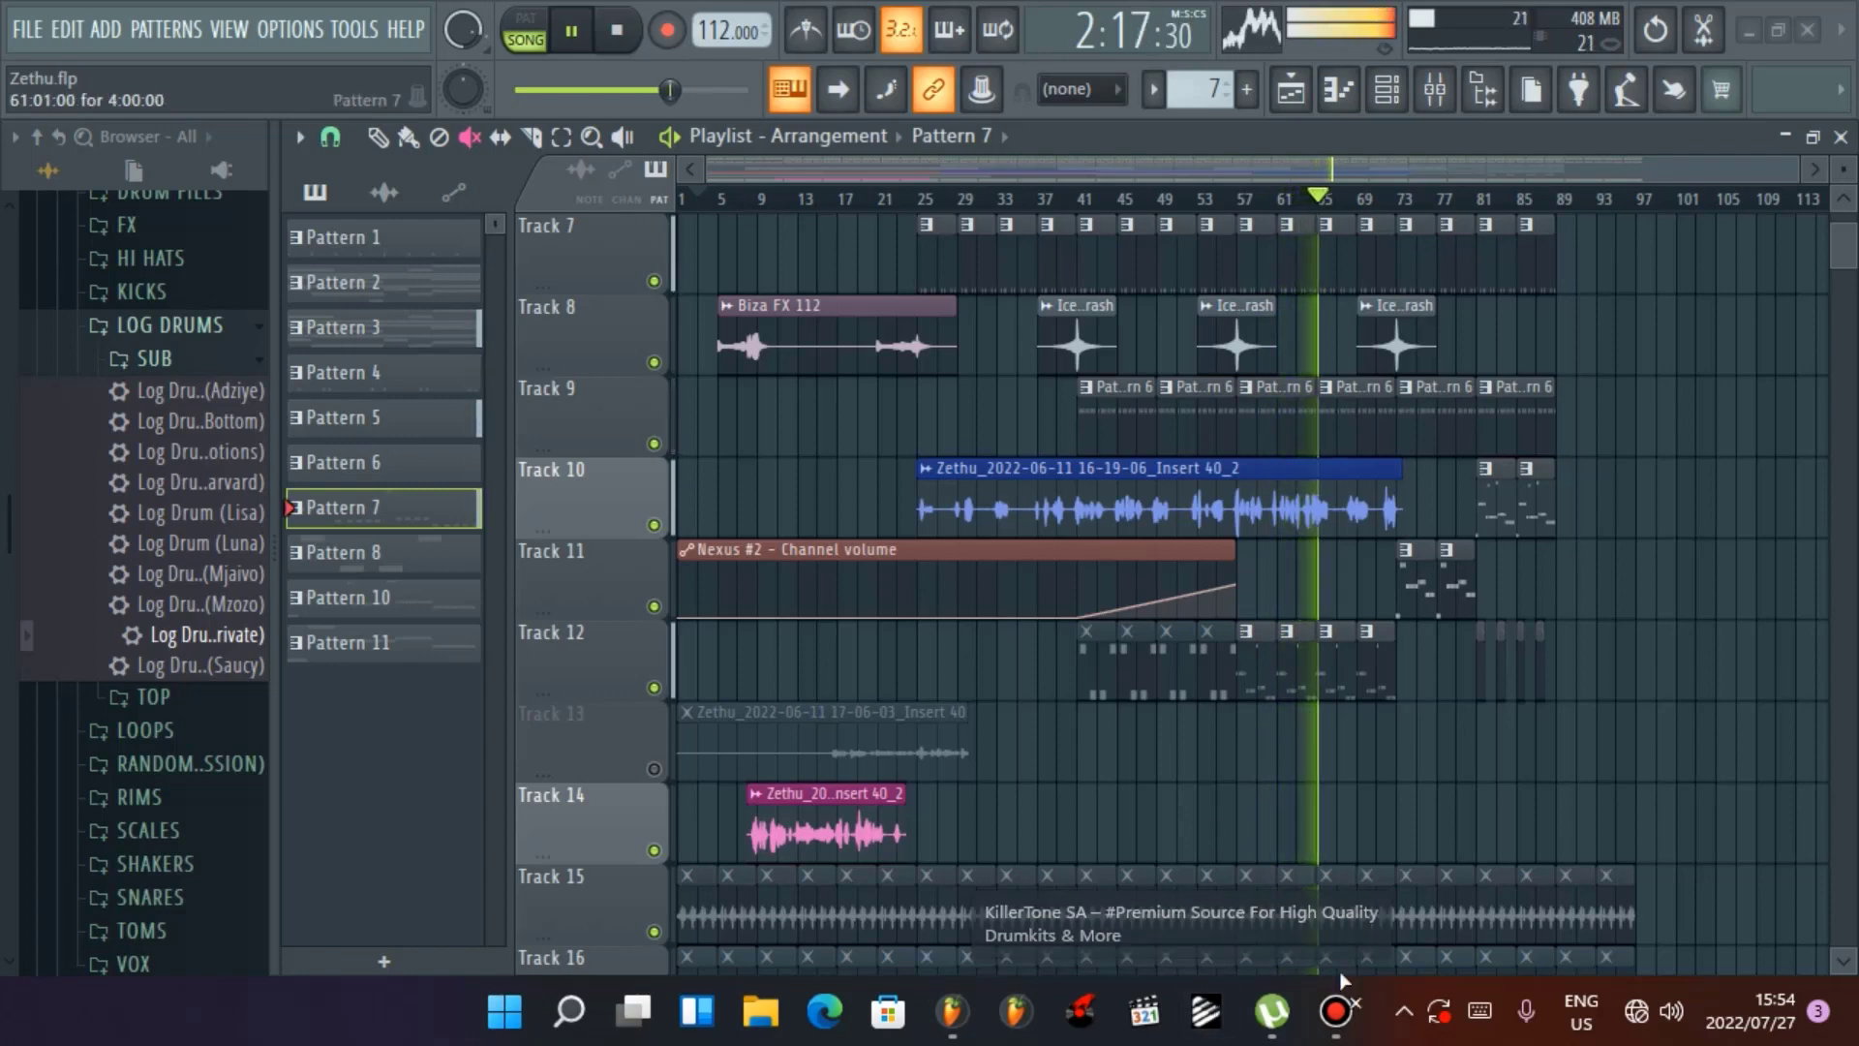
Unmute the loop clips on Tracks 15 and 16 from bar 73 to the end of the song and listen to them
scroll(1510, 736, down, 3)
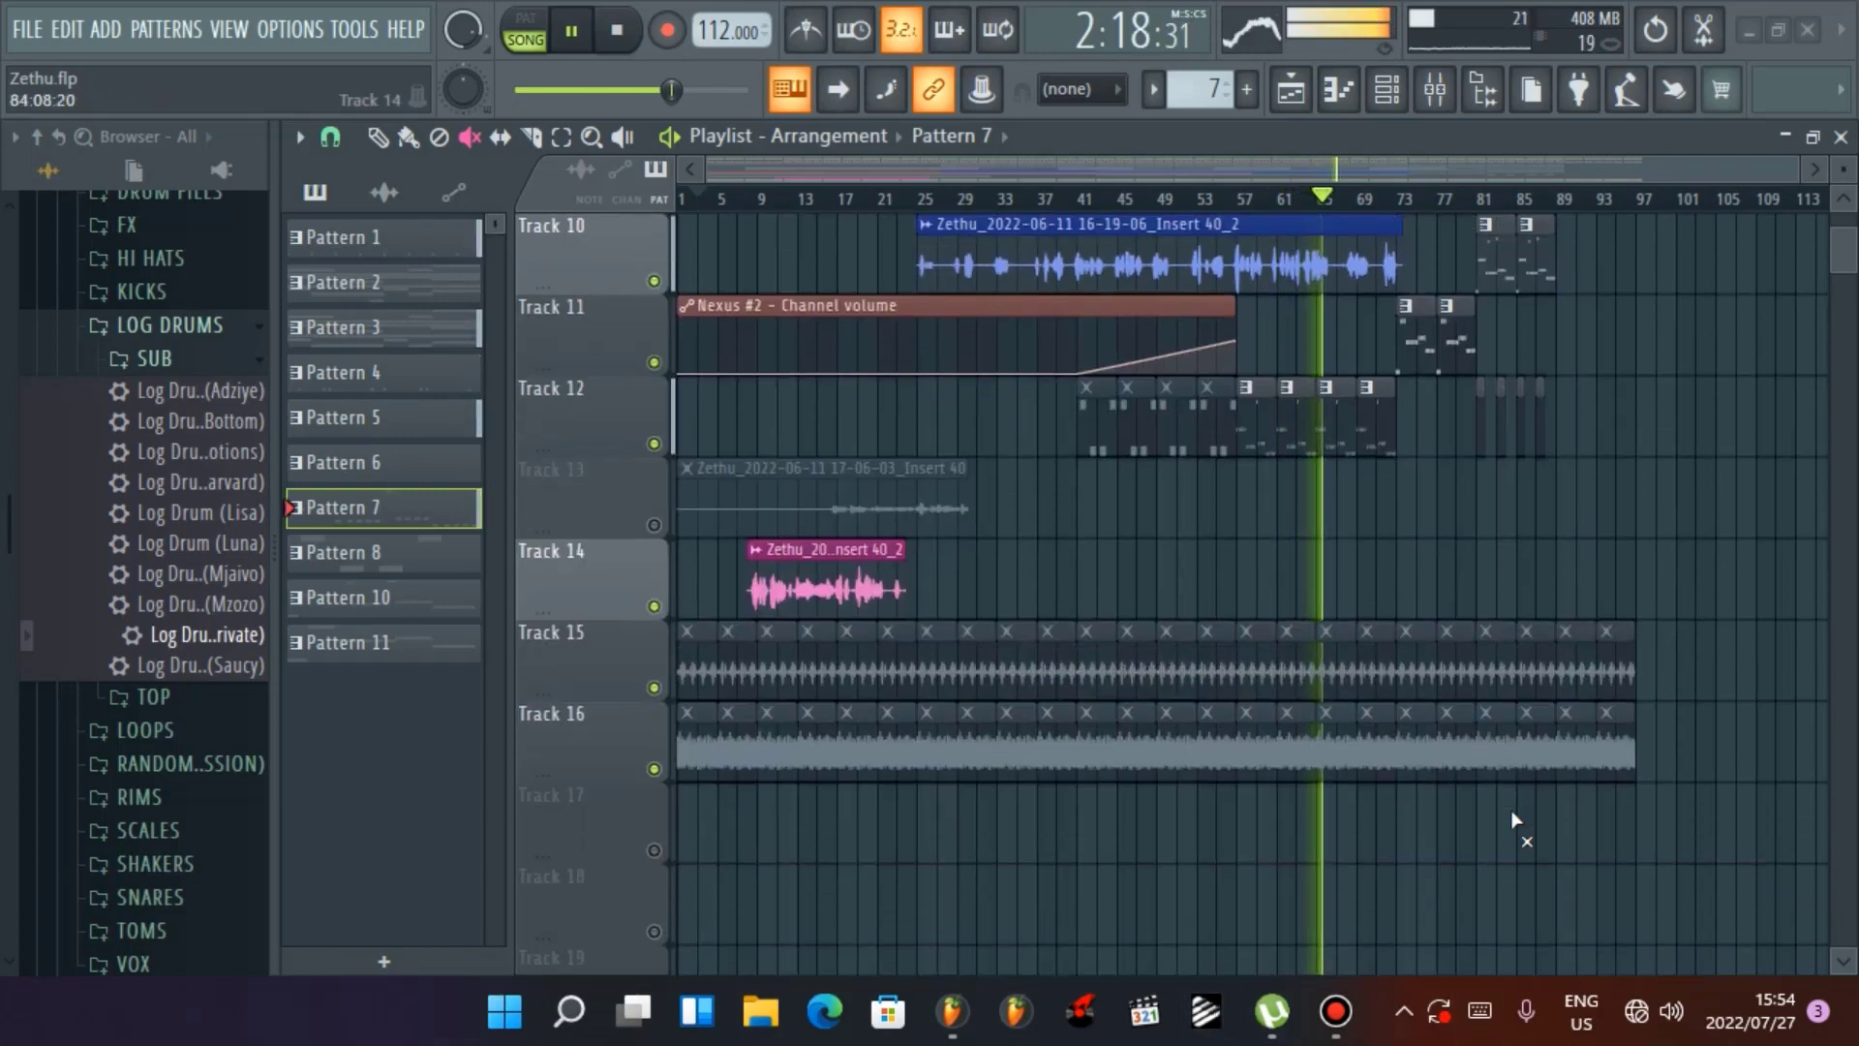
click(1410, 756)
click(1425, 683)
click(1454, 655)
click(1445, 743)
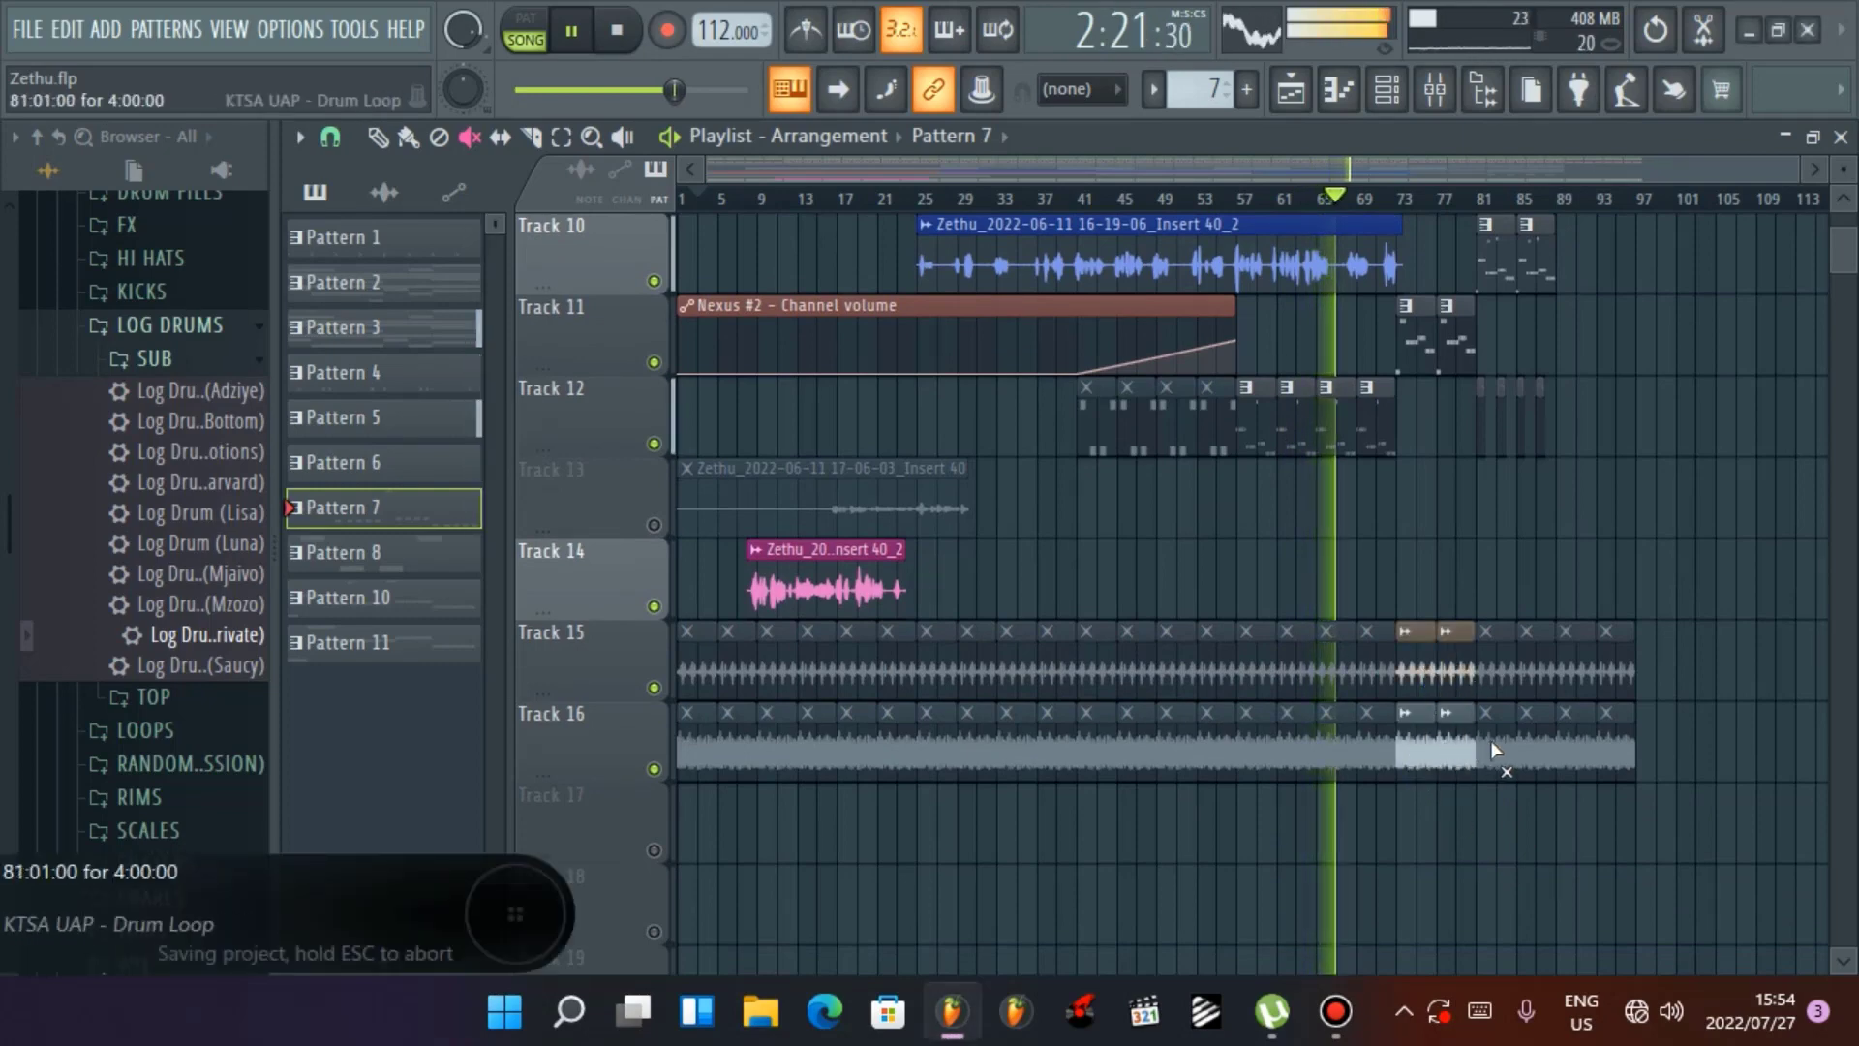
click(1492, 742)
click(1503, 670)
click(1525, 670)
click(1537, 738)
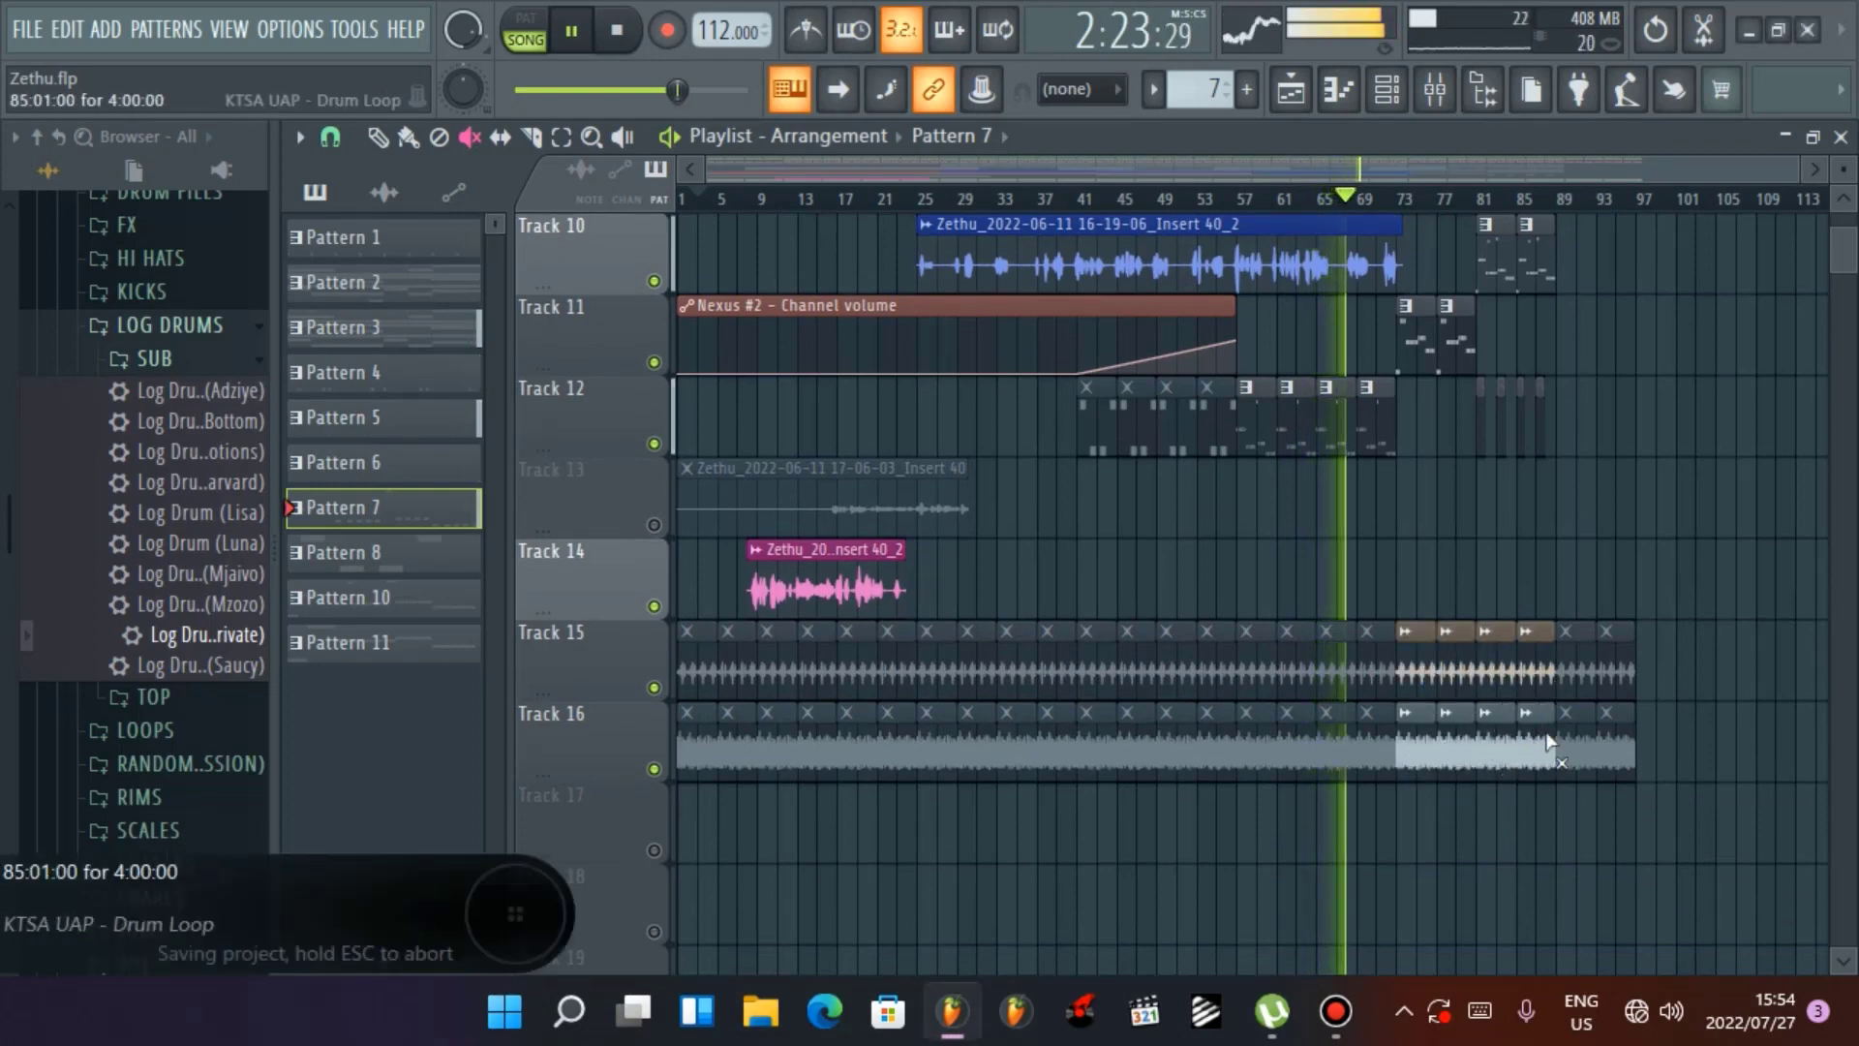
right_click(1613, 756)
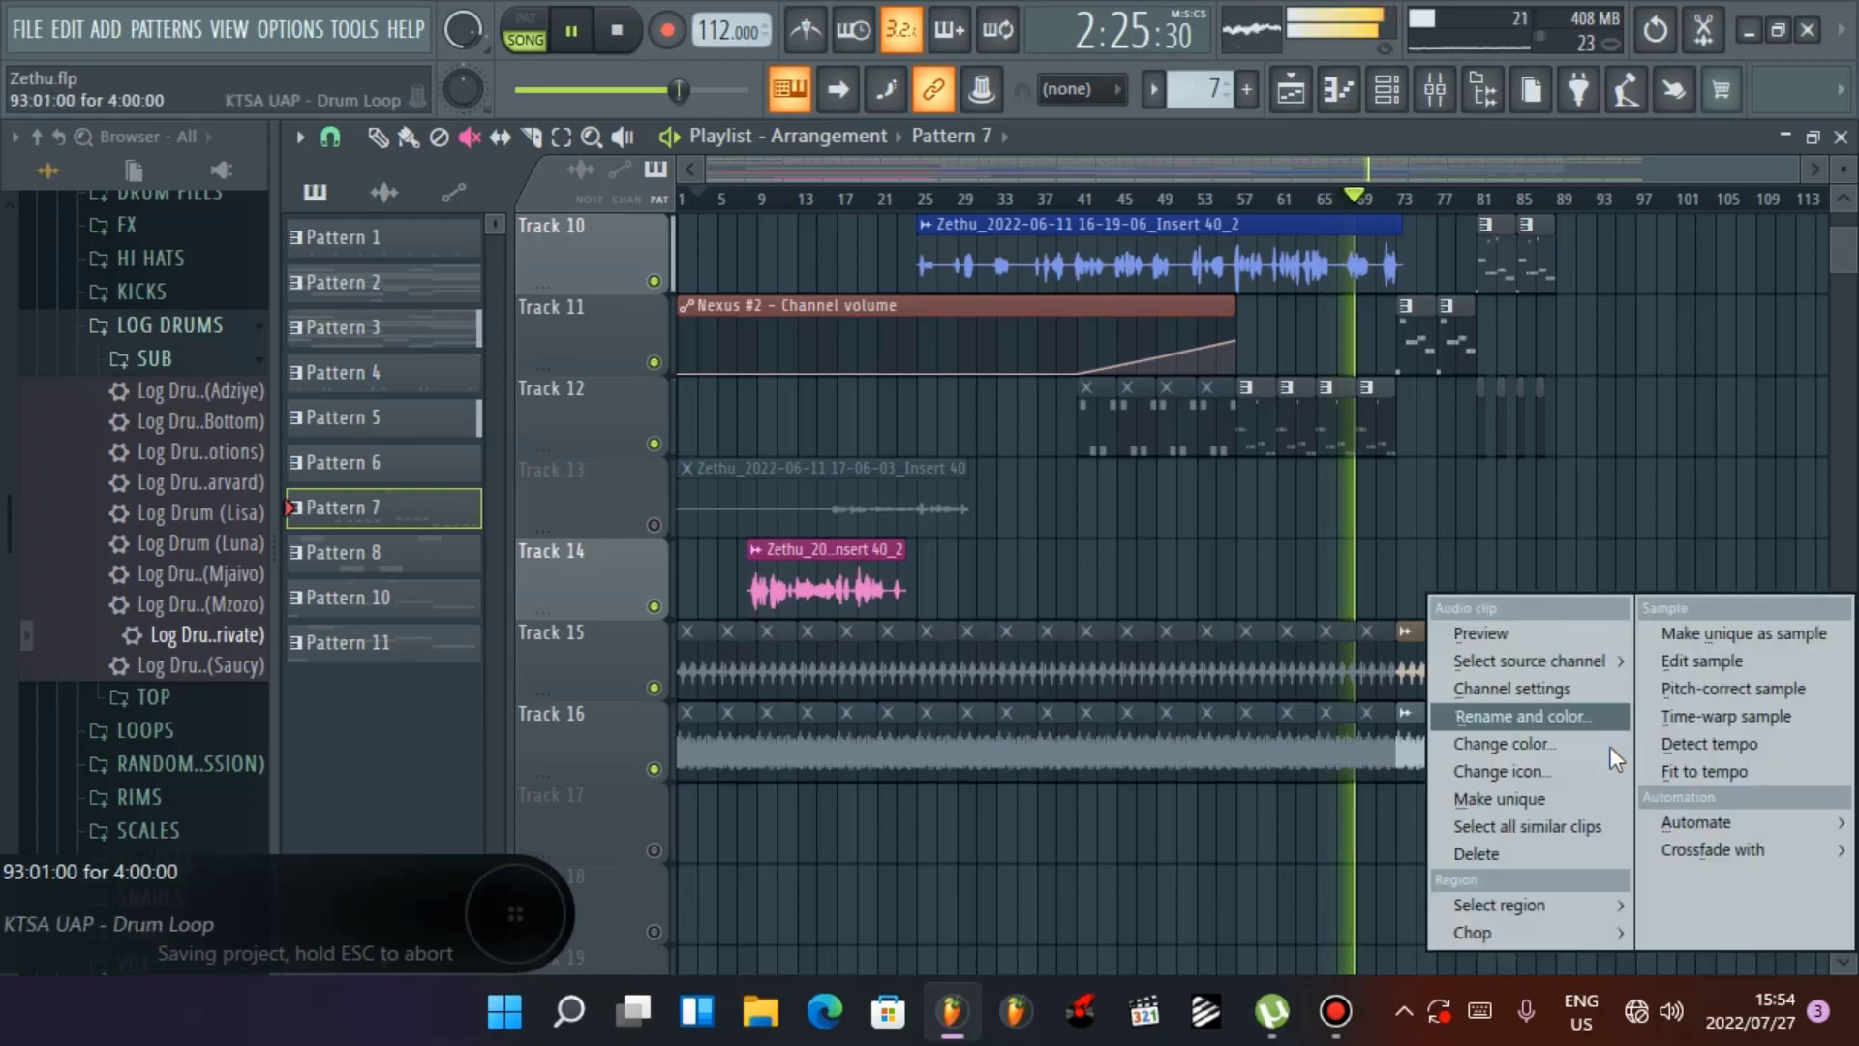
click(1501, 170)
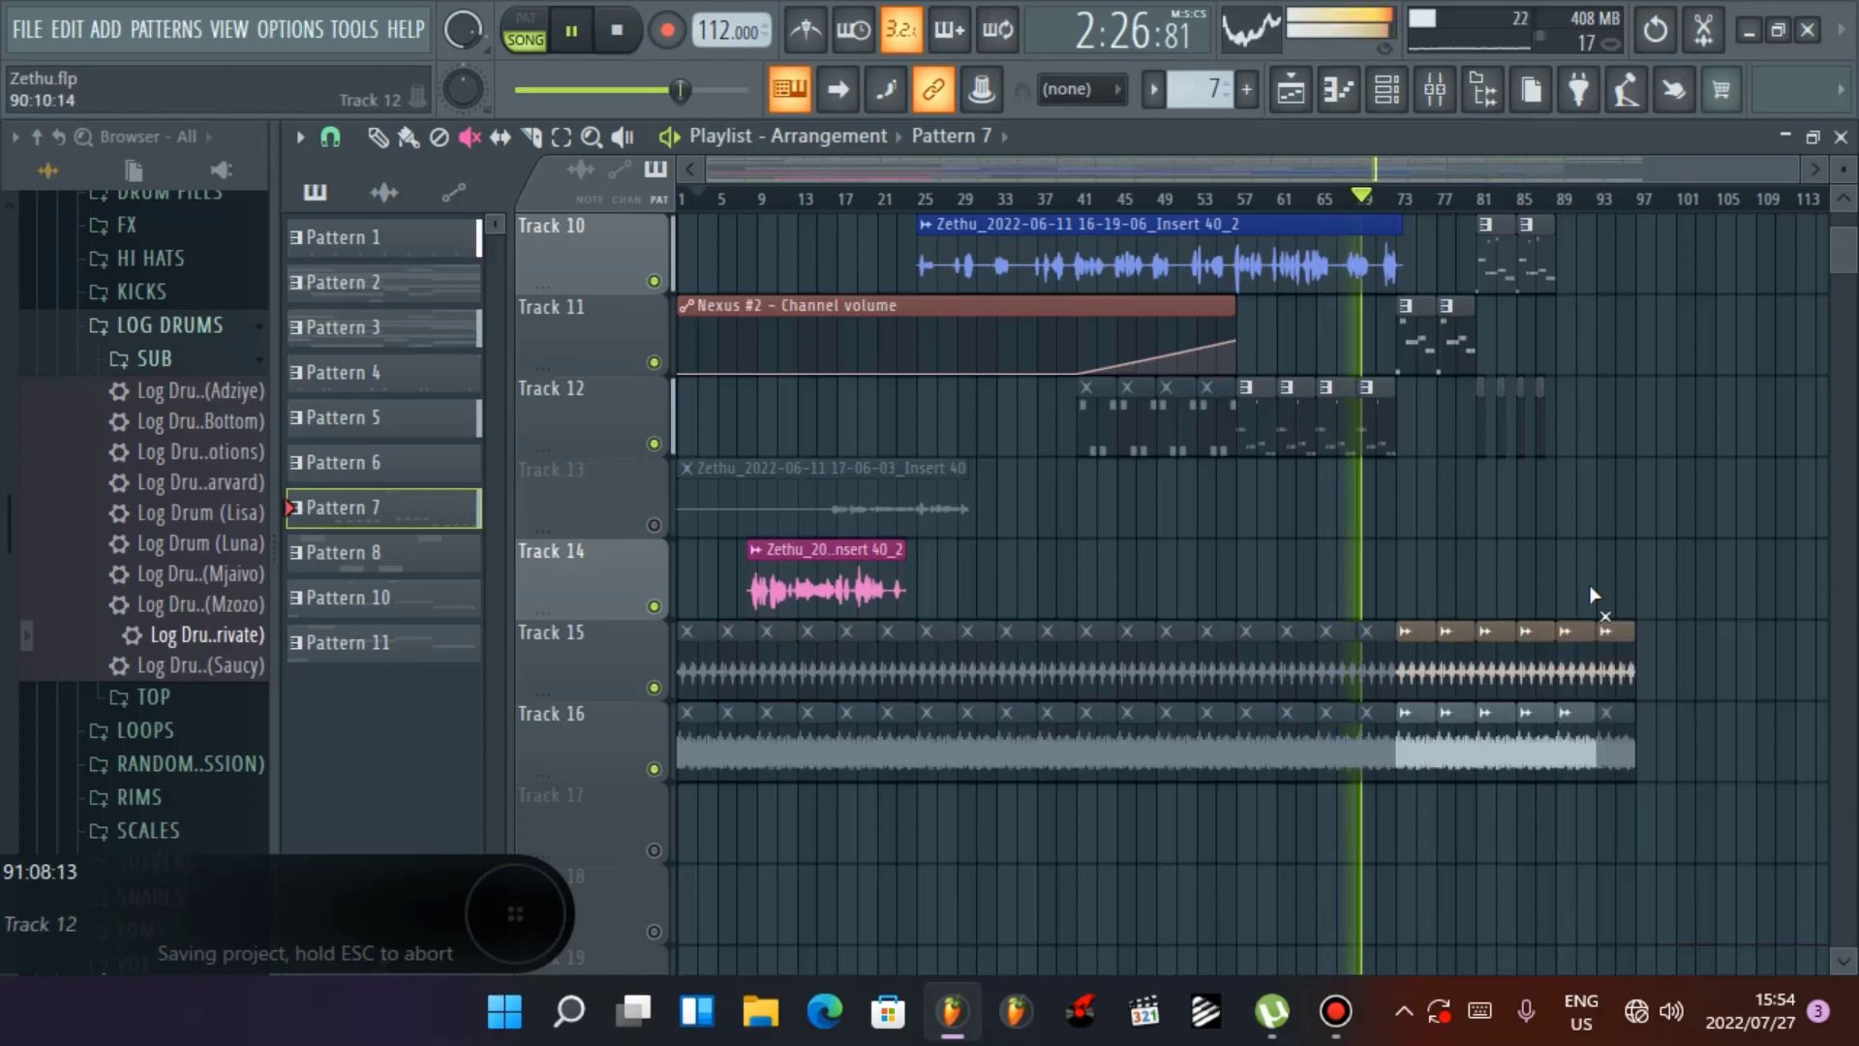
click(1607, 744)
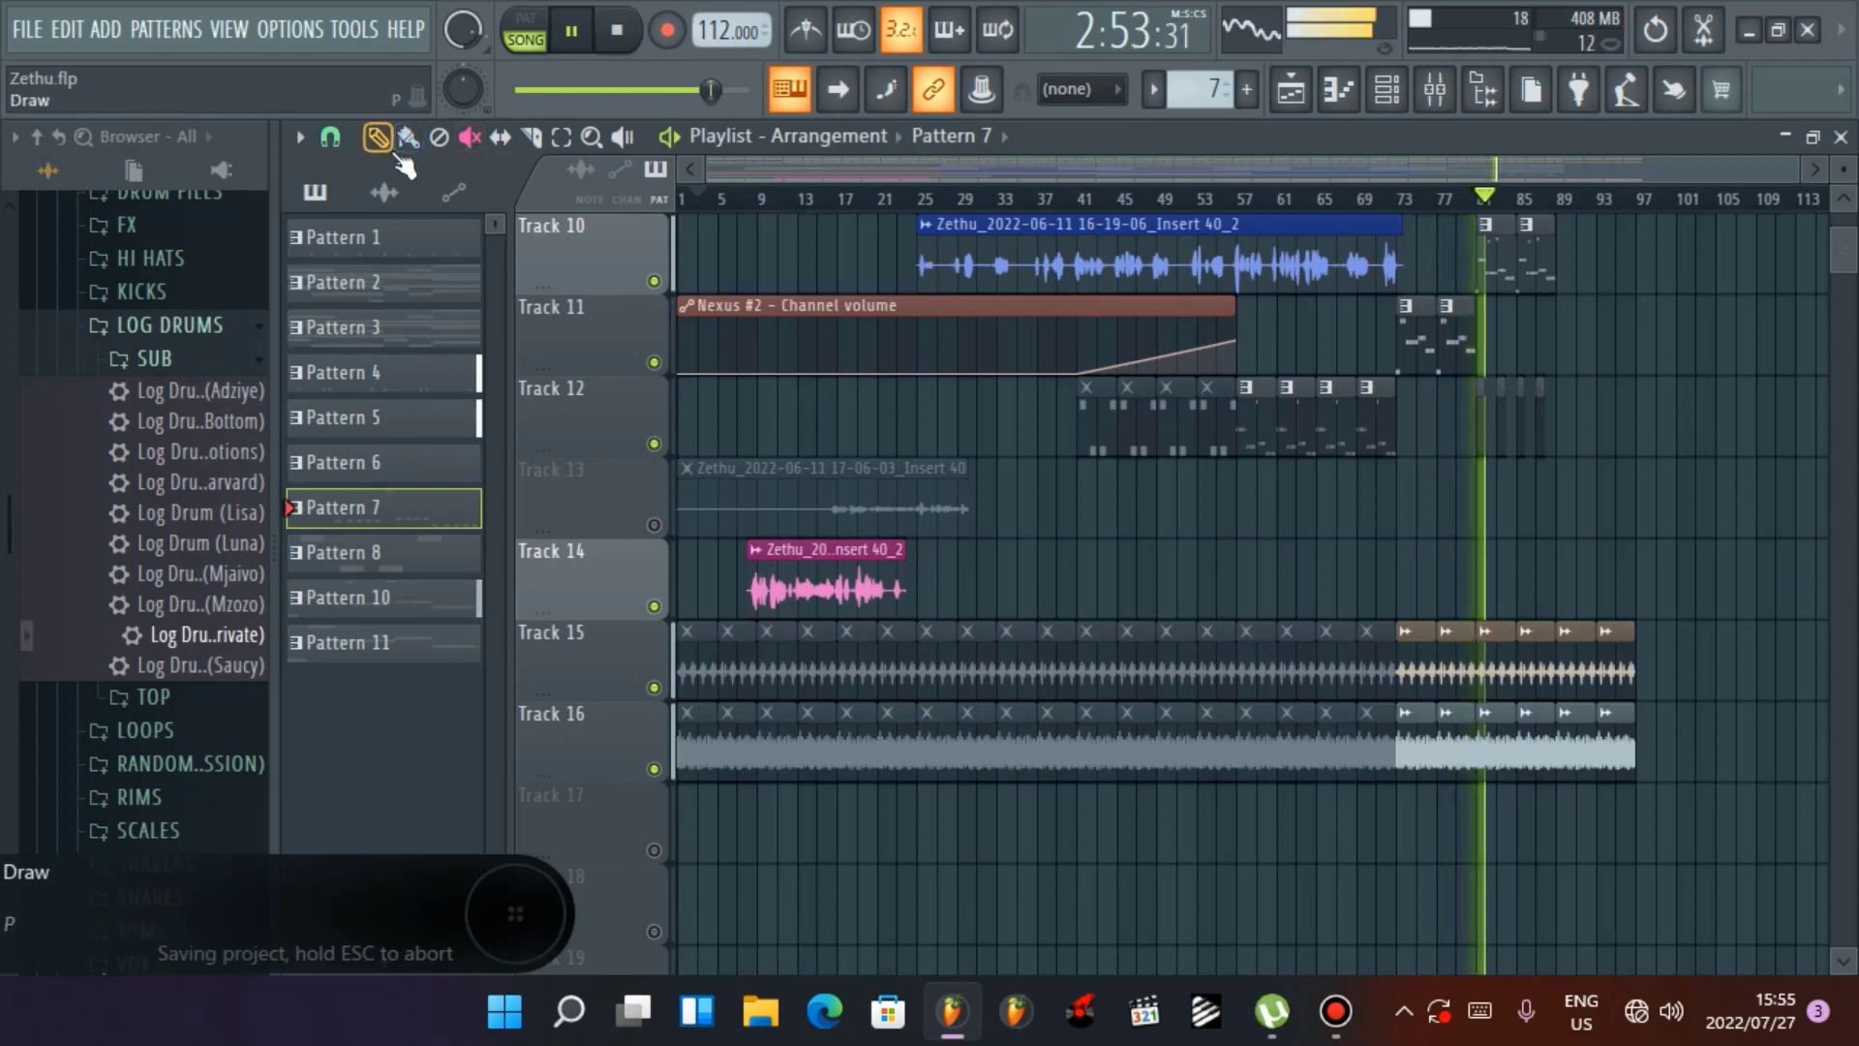
Mute the loop clips on Tracks 15 and 16 from bar 73 onward again
click(1433, 666)
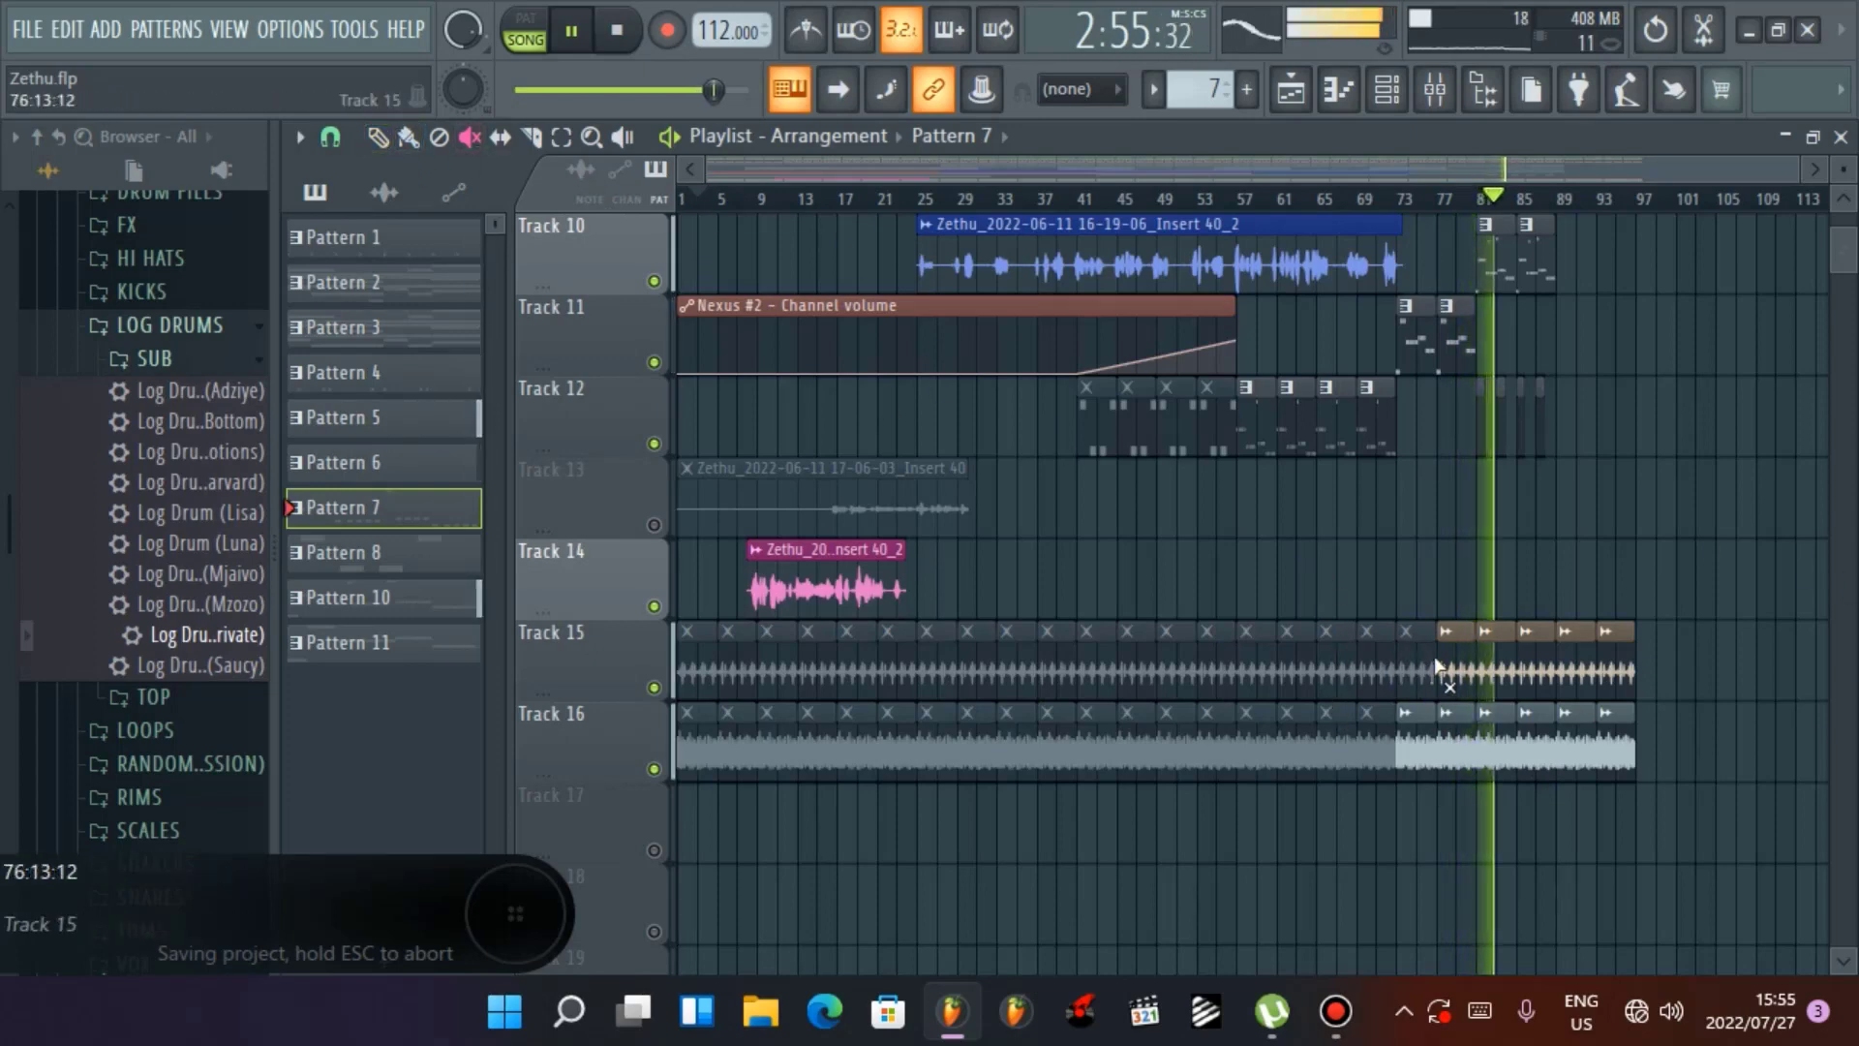
drag(1454, 671, 1614, 679)
drag(1413, 750, 1727, 759)
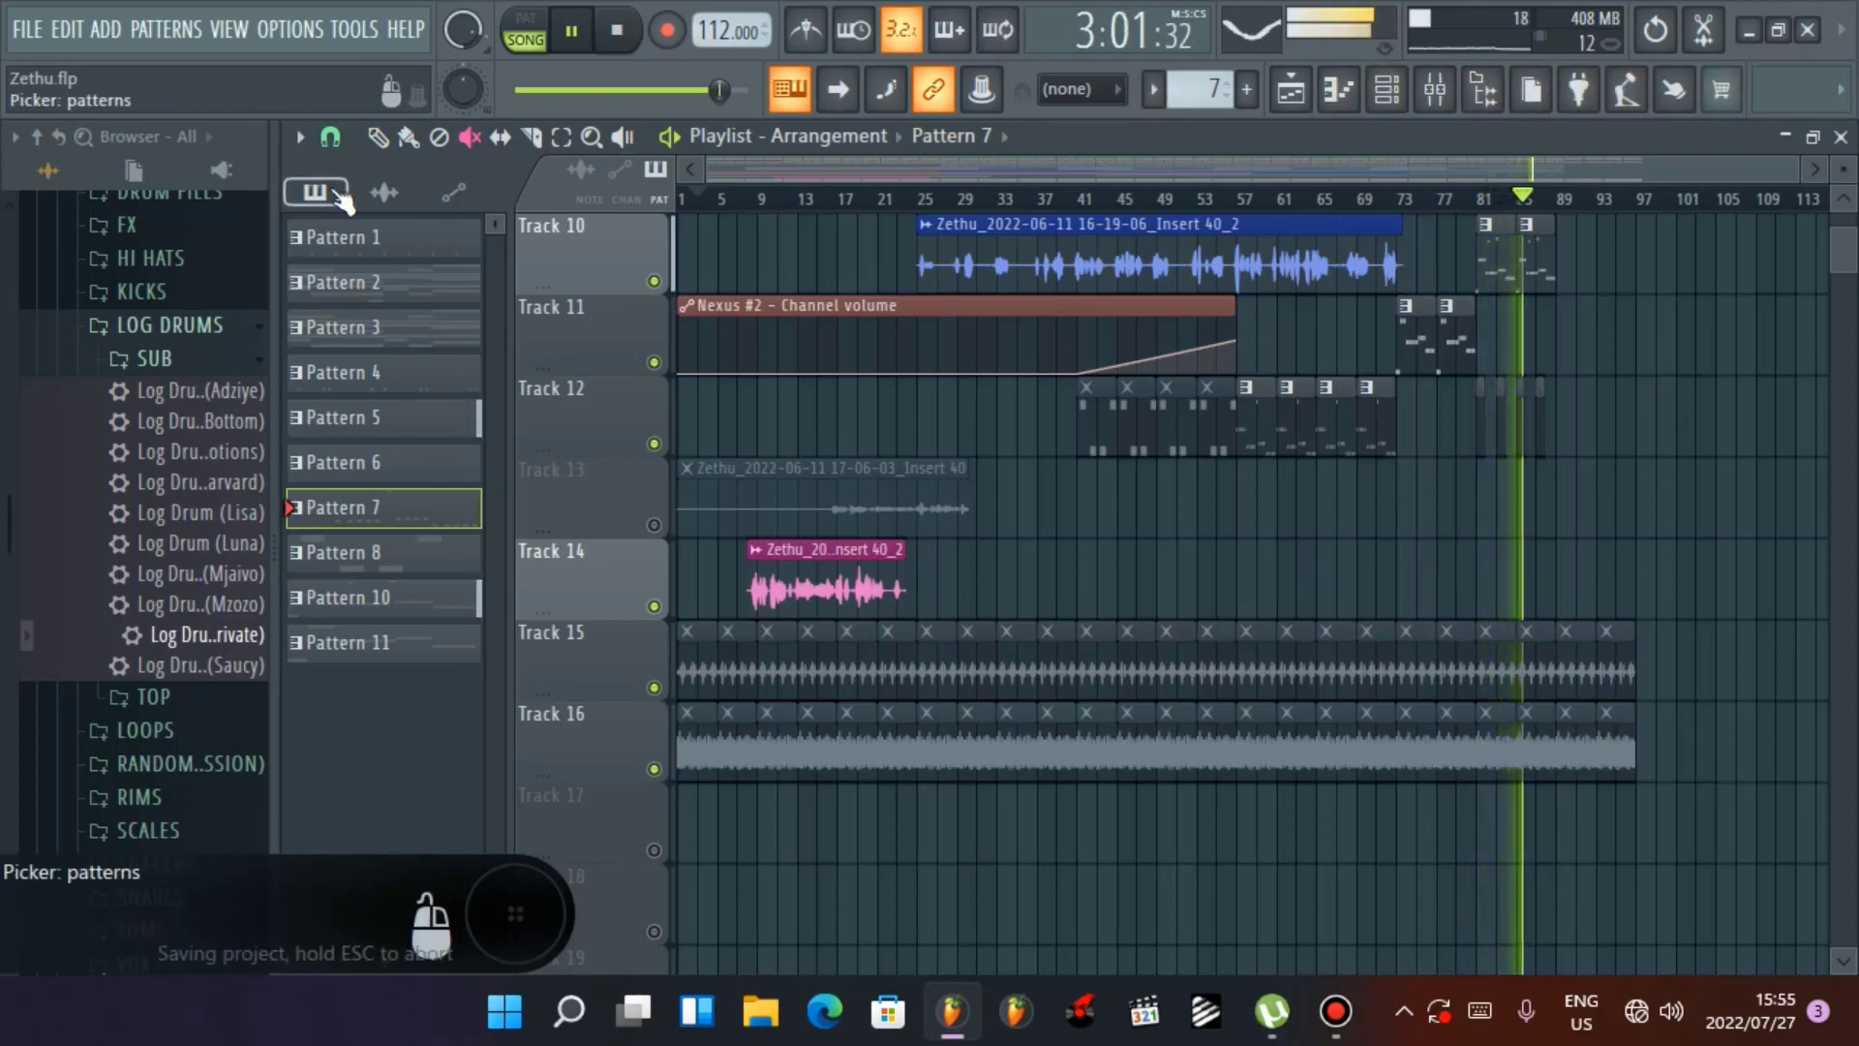
Stop the song and check the effects on the VCF Oscillation, Purity and Trance Anthem mixer inserts
click(619, 34)
scroll(751, 699, up, 9)
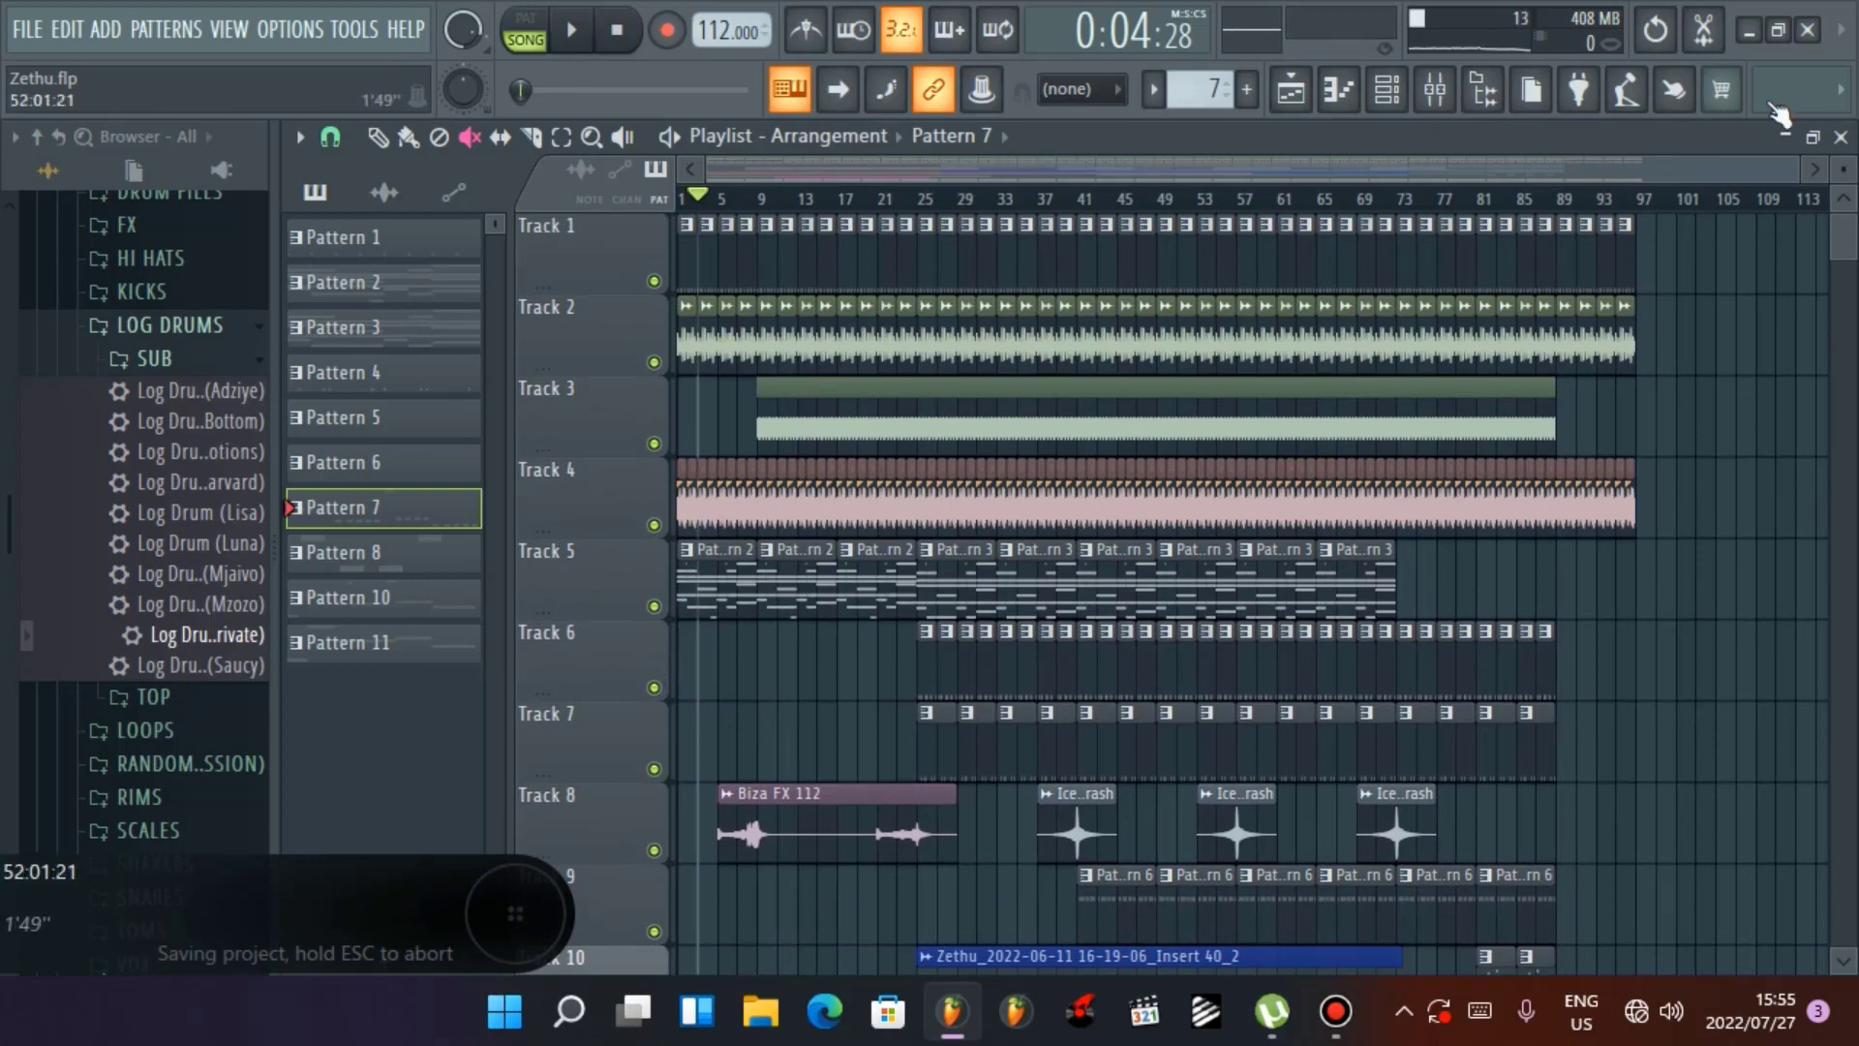
click(1435, 89)
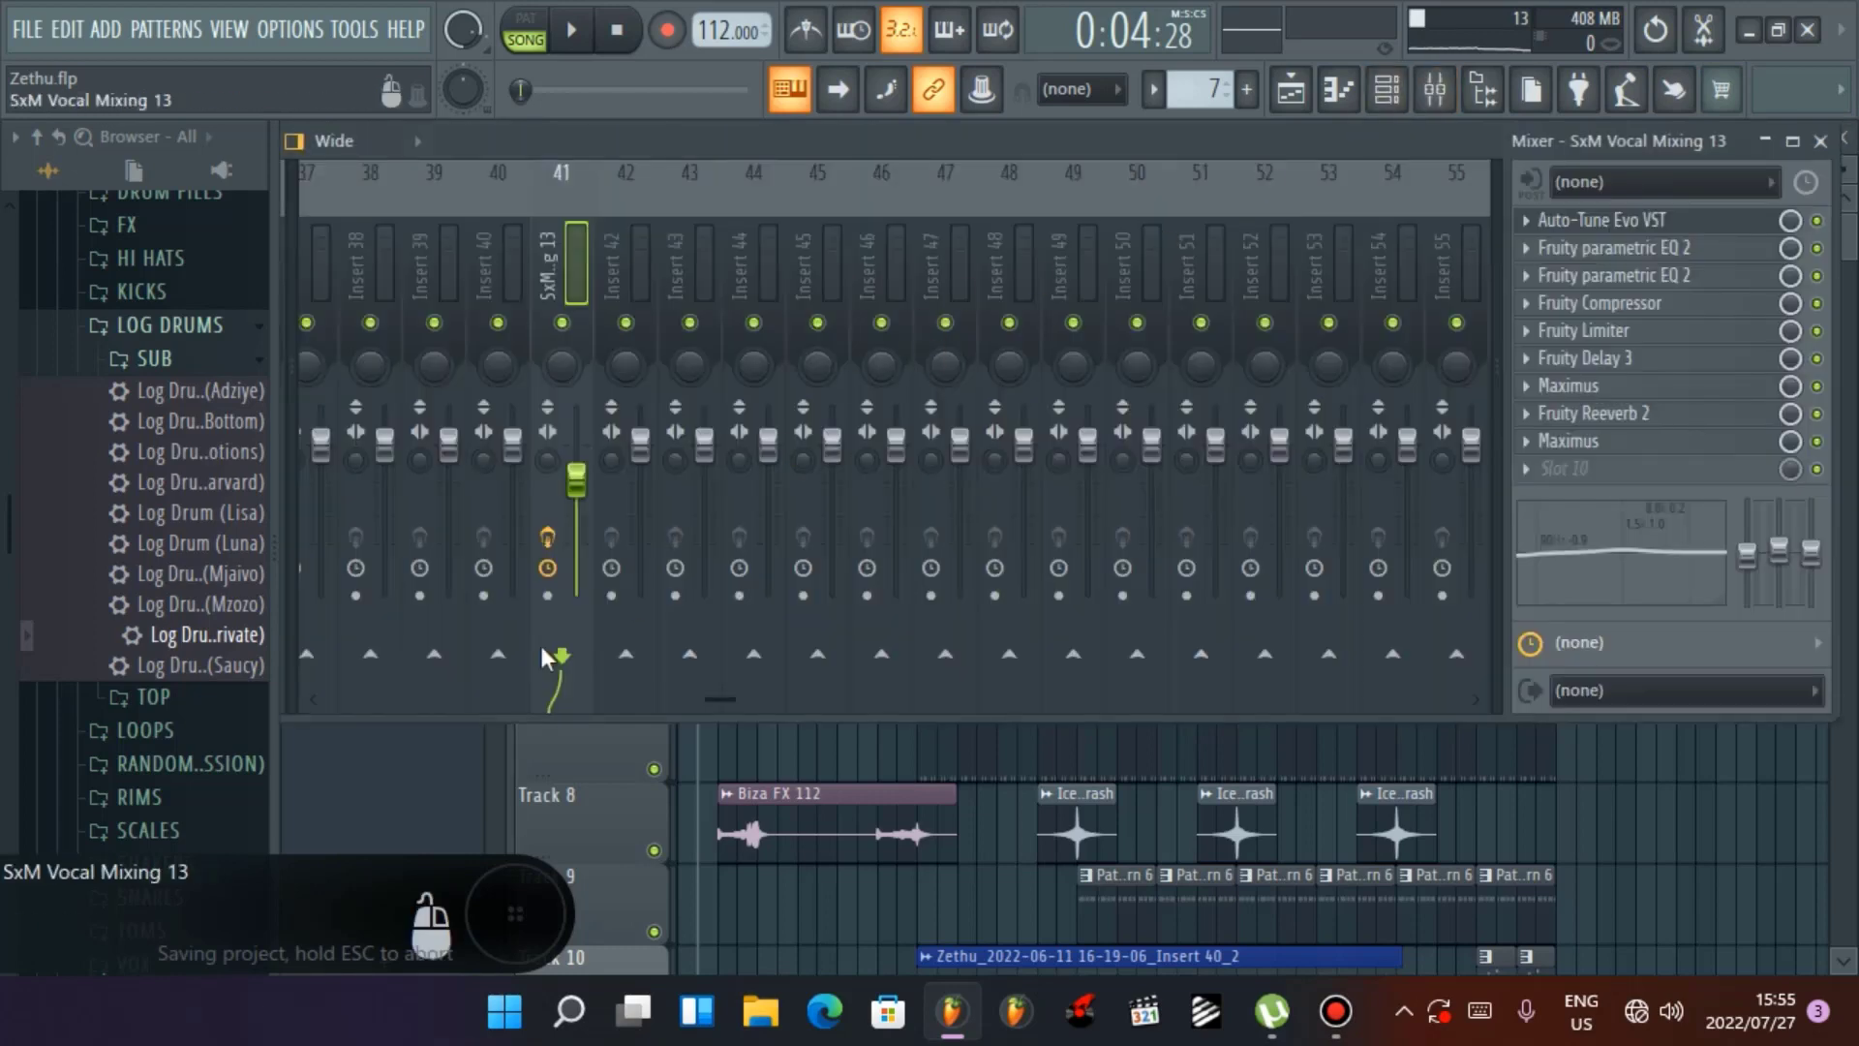
drag(732, 700, 213, 746)
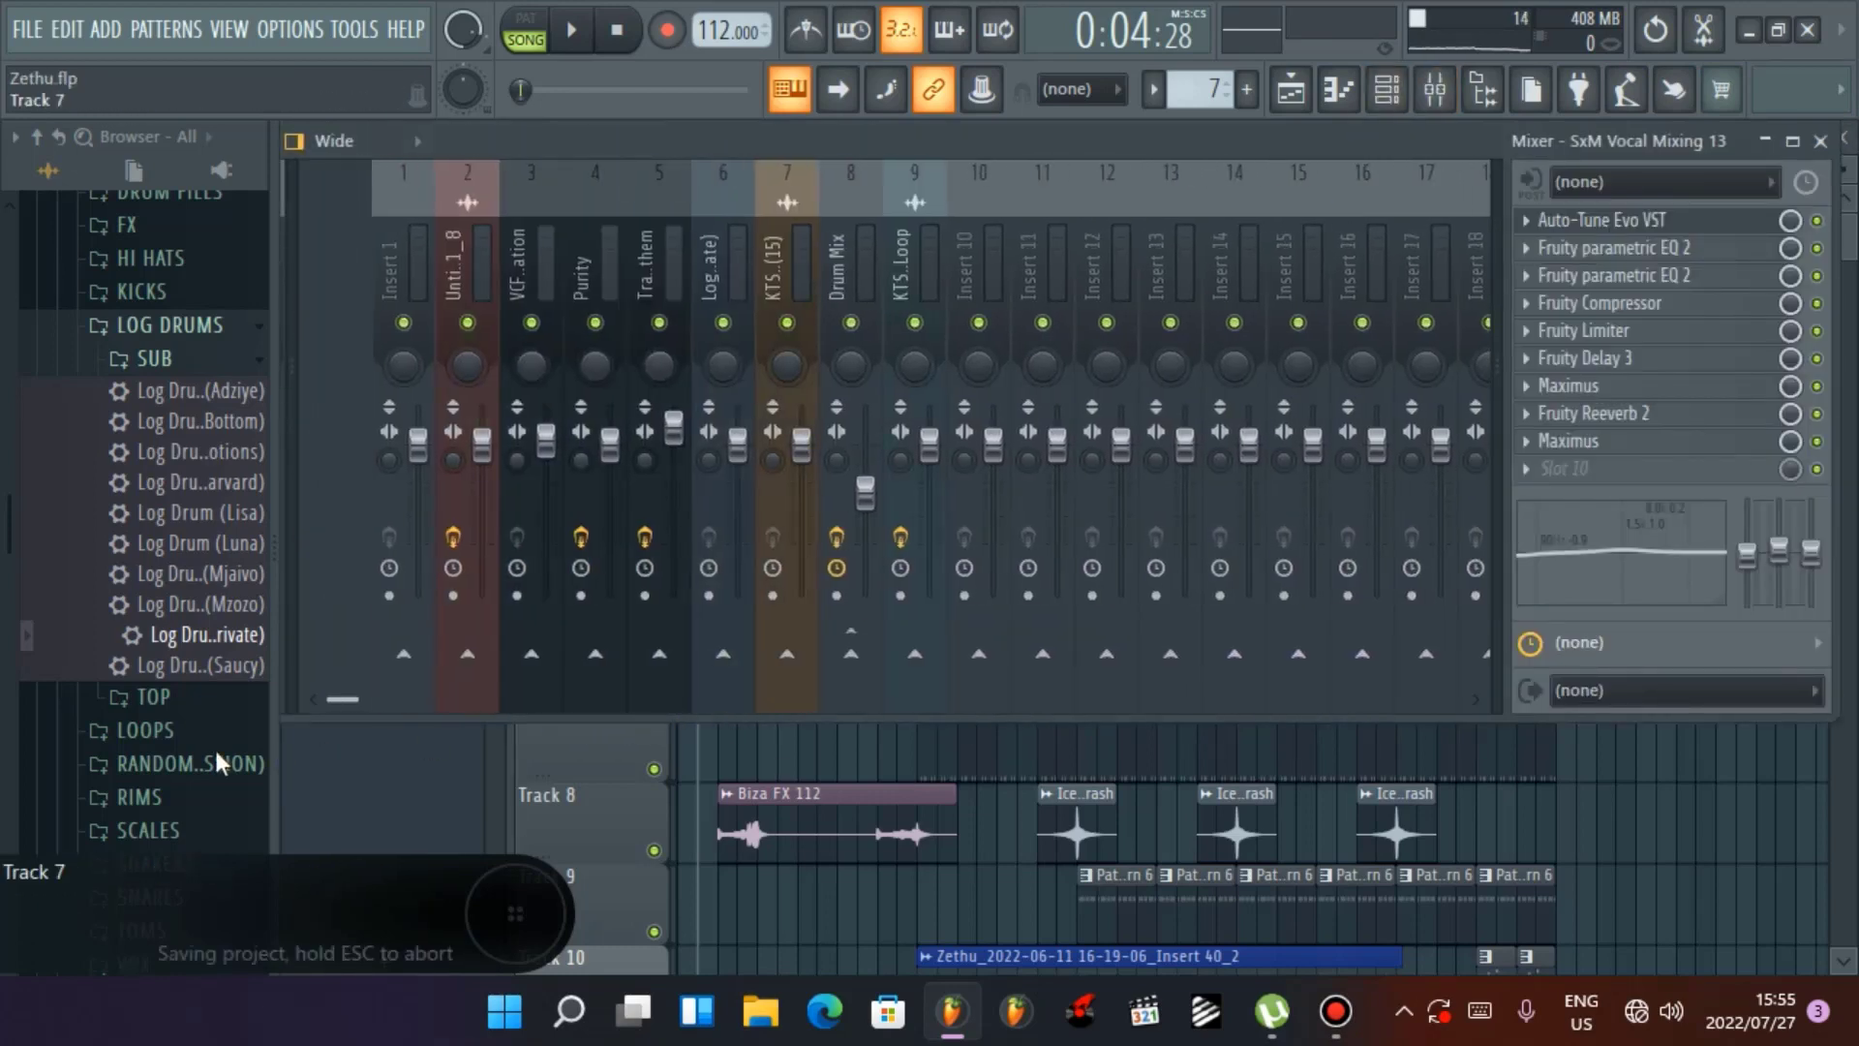
click(472, 265)
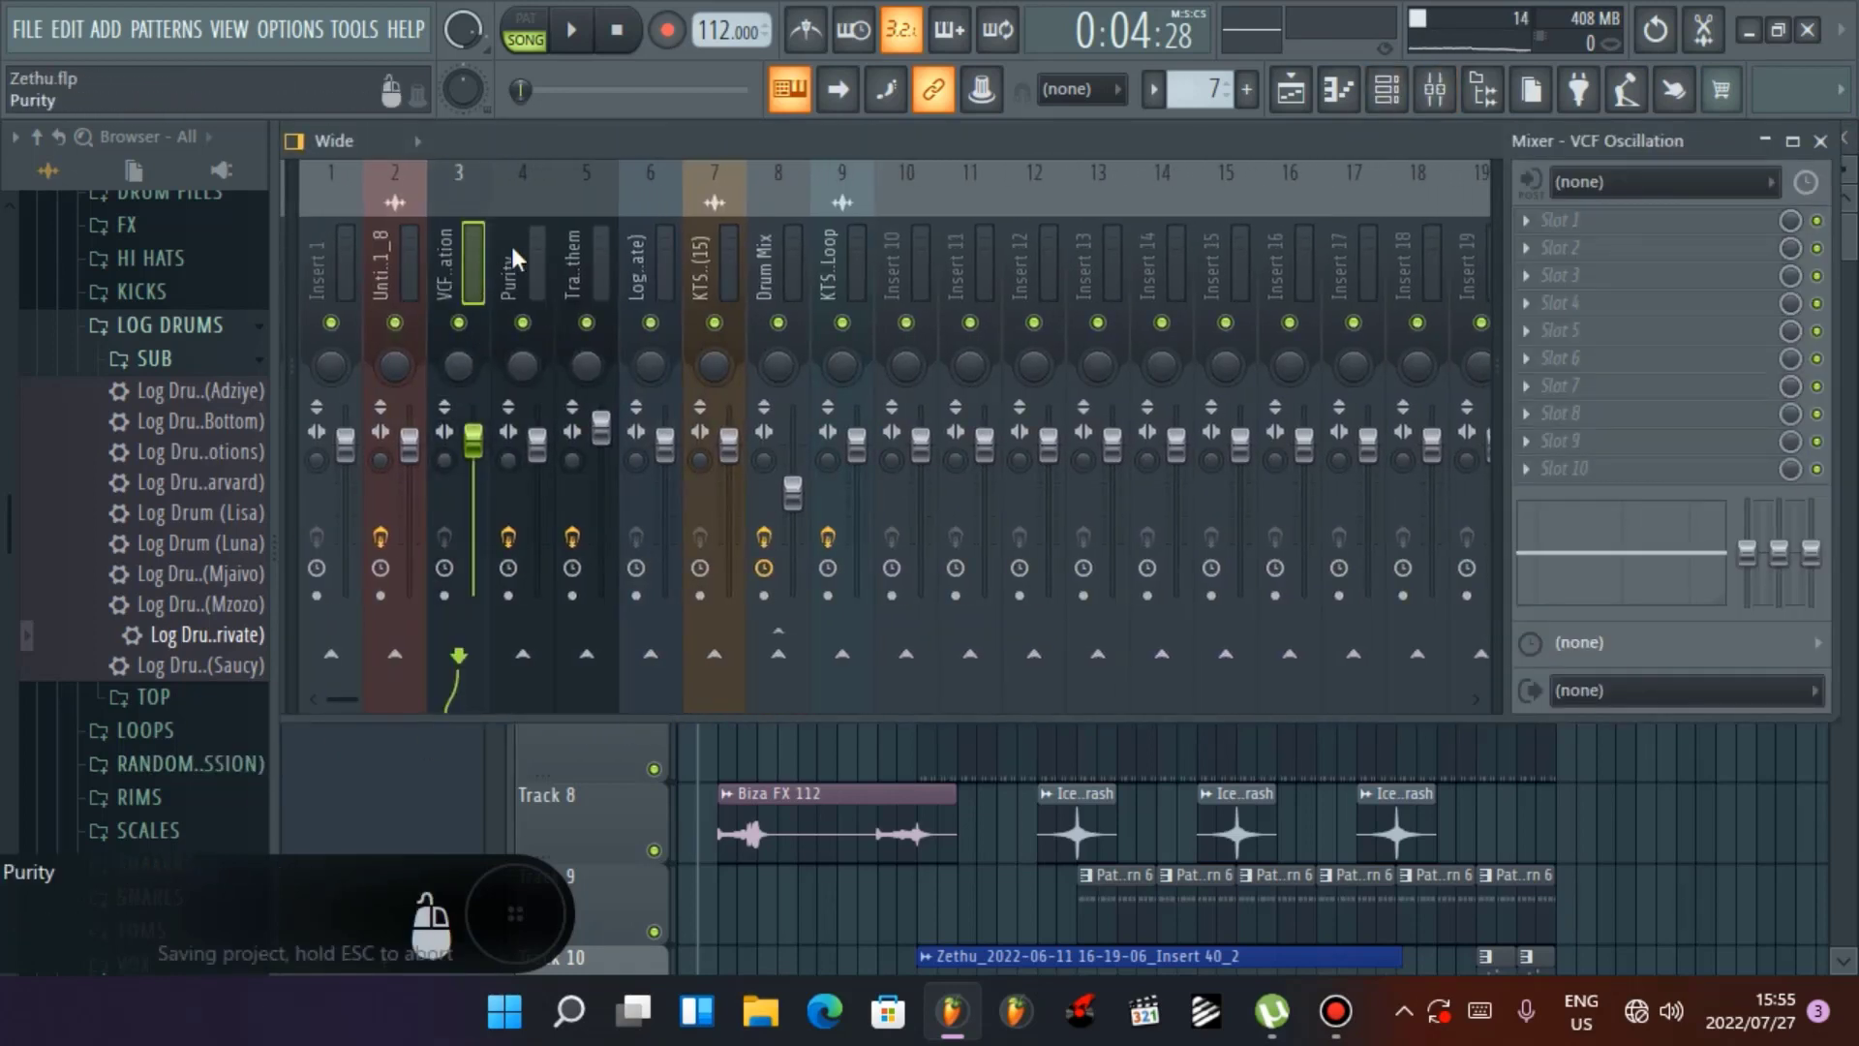
click(509, 242)
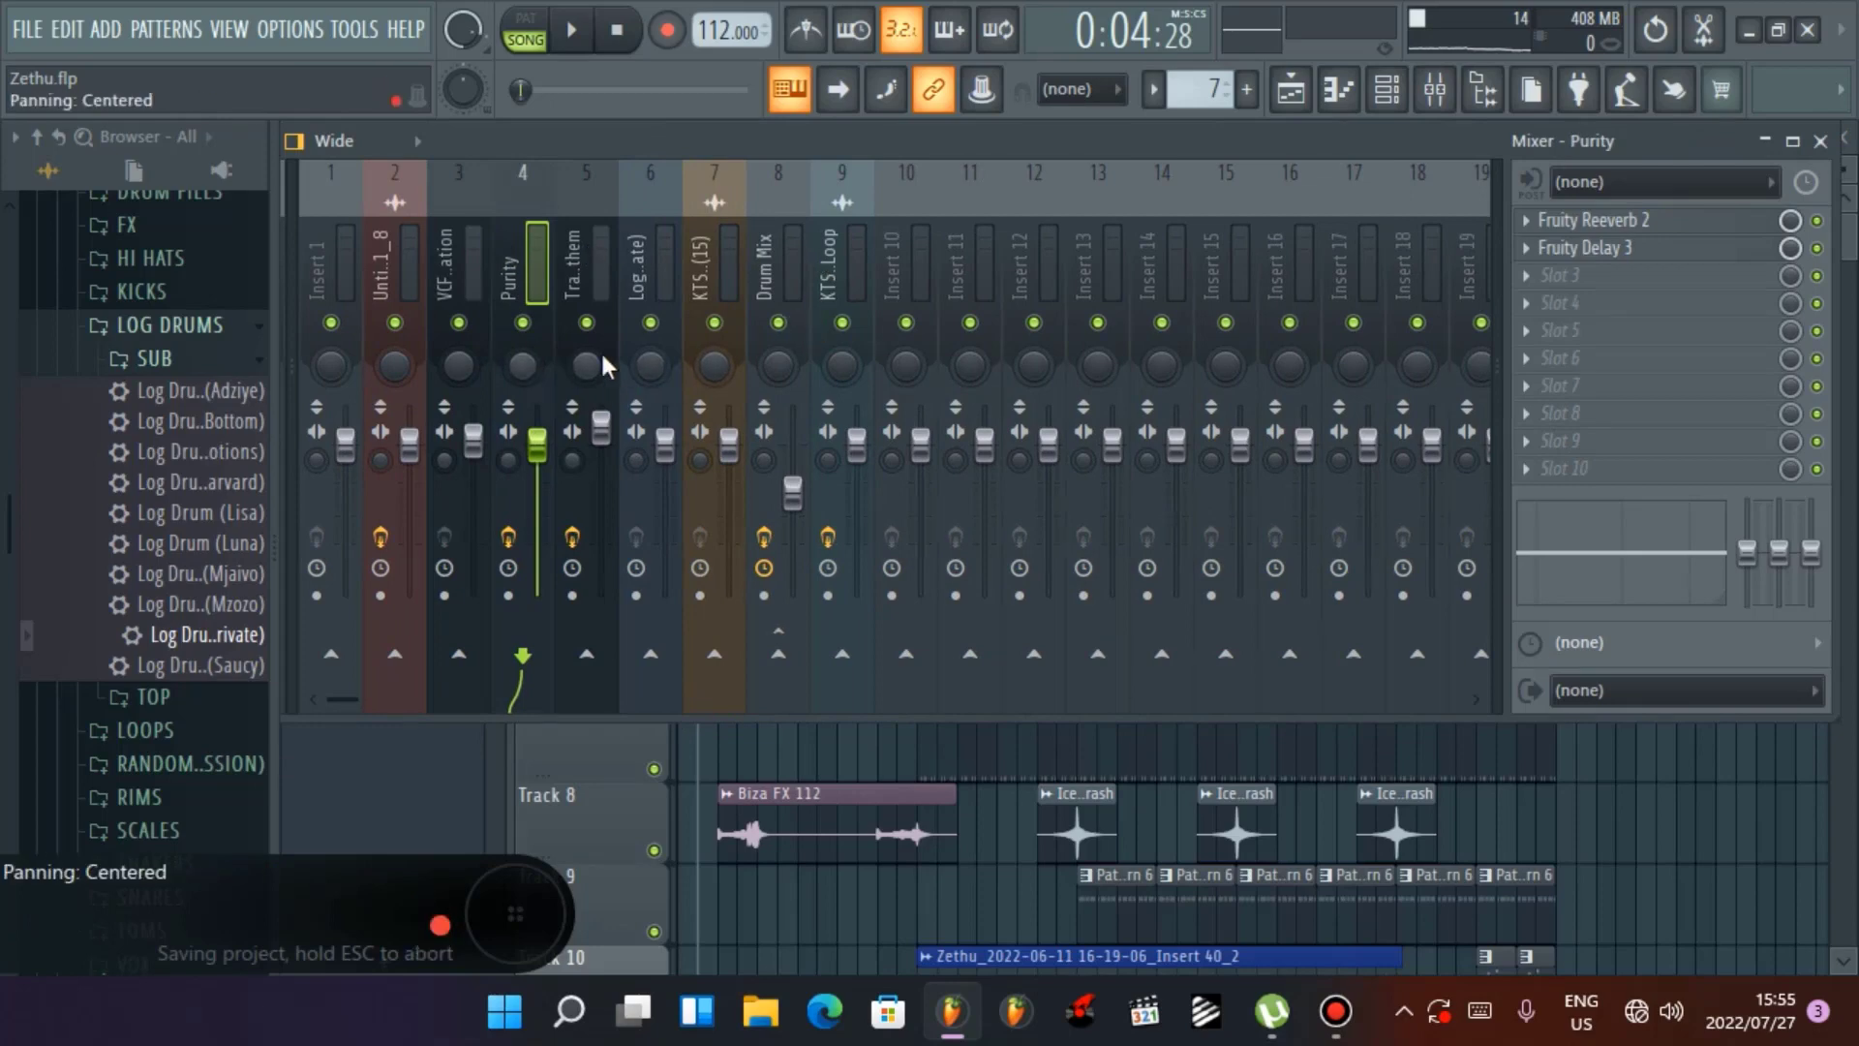
click(577, 286)
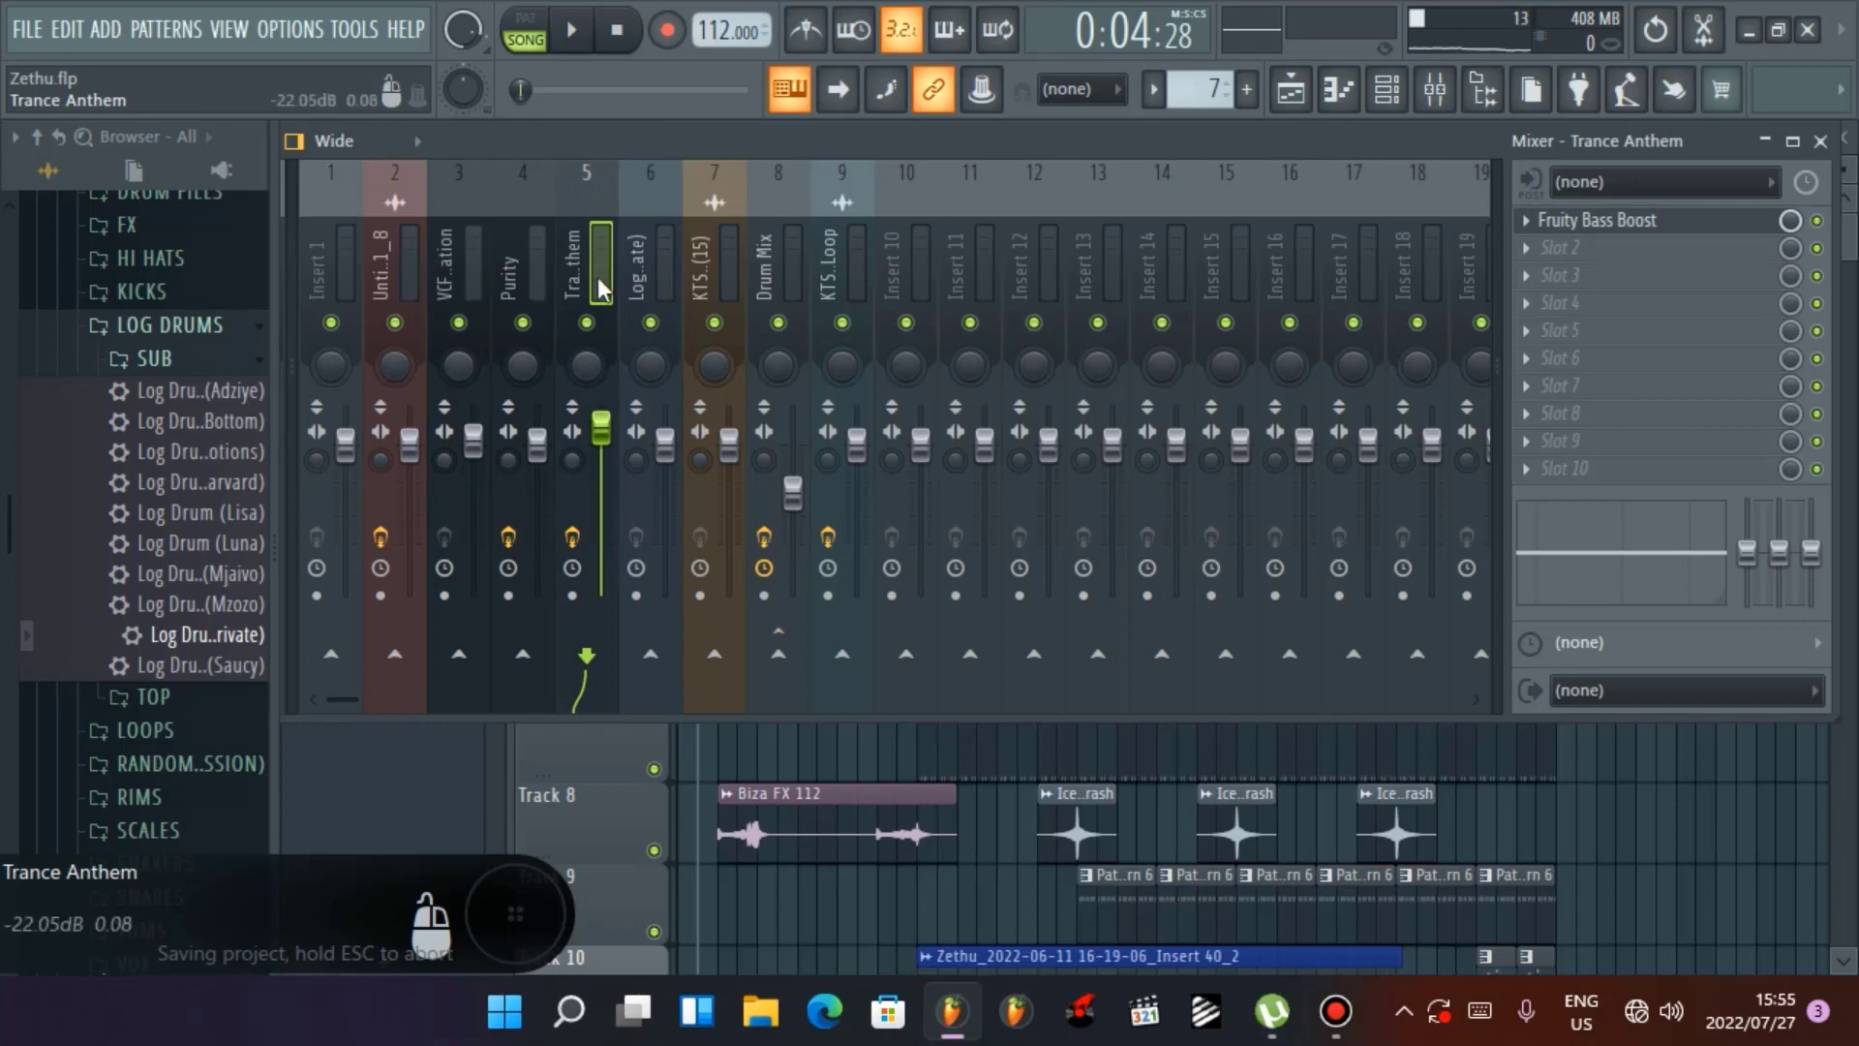
Open the Fruity Bass Boost effect of the Trance Anthem insert, reposition its window and close the mixer
click(1689, 241)
drag(677, 422, 1014, 529)
click(1820, 140)
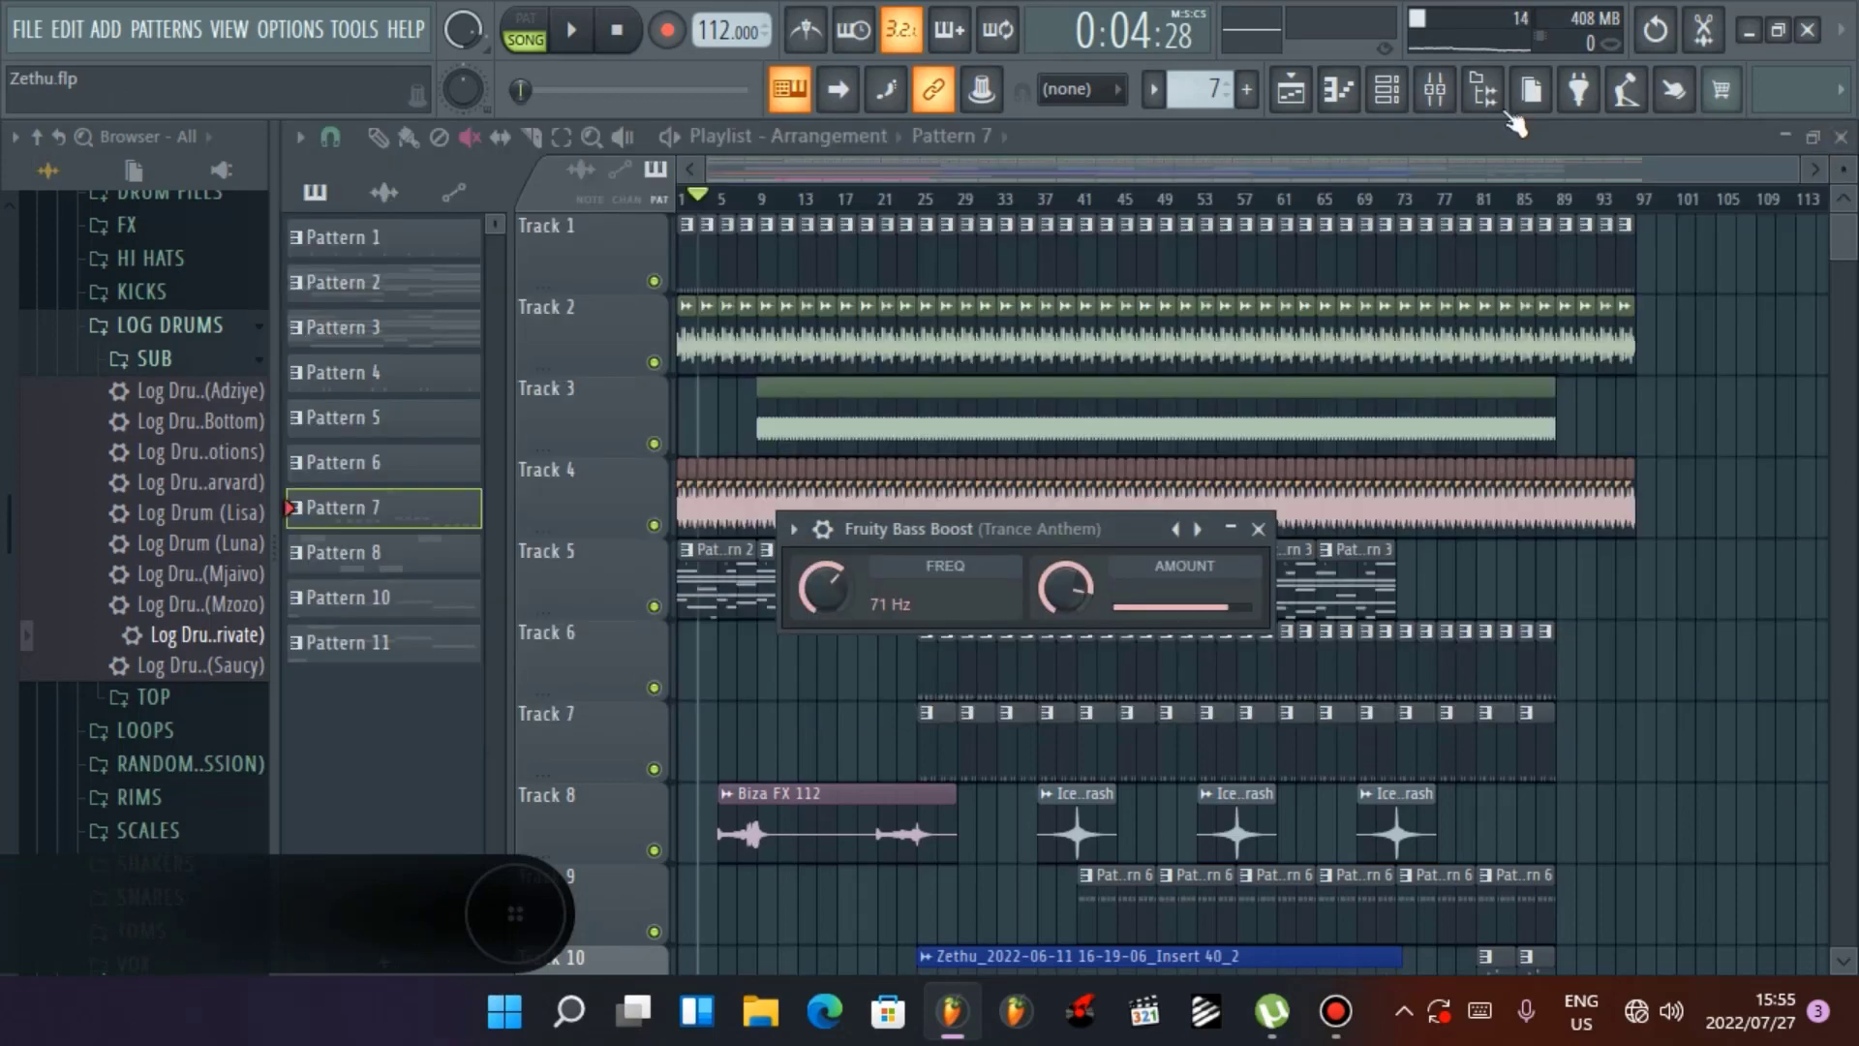
Show the channel rack, look through the patterns and select Pattern 8 with the Trance Anthem notes
click(1387, 89)
scroll(954, 194, up, 4)
key(KP_Add)
key(KP_Add)
key(KP_Add)
key(KP_Add)
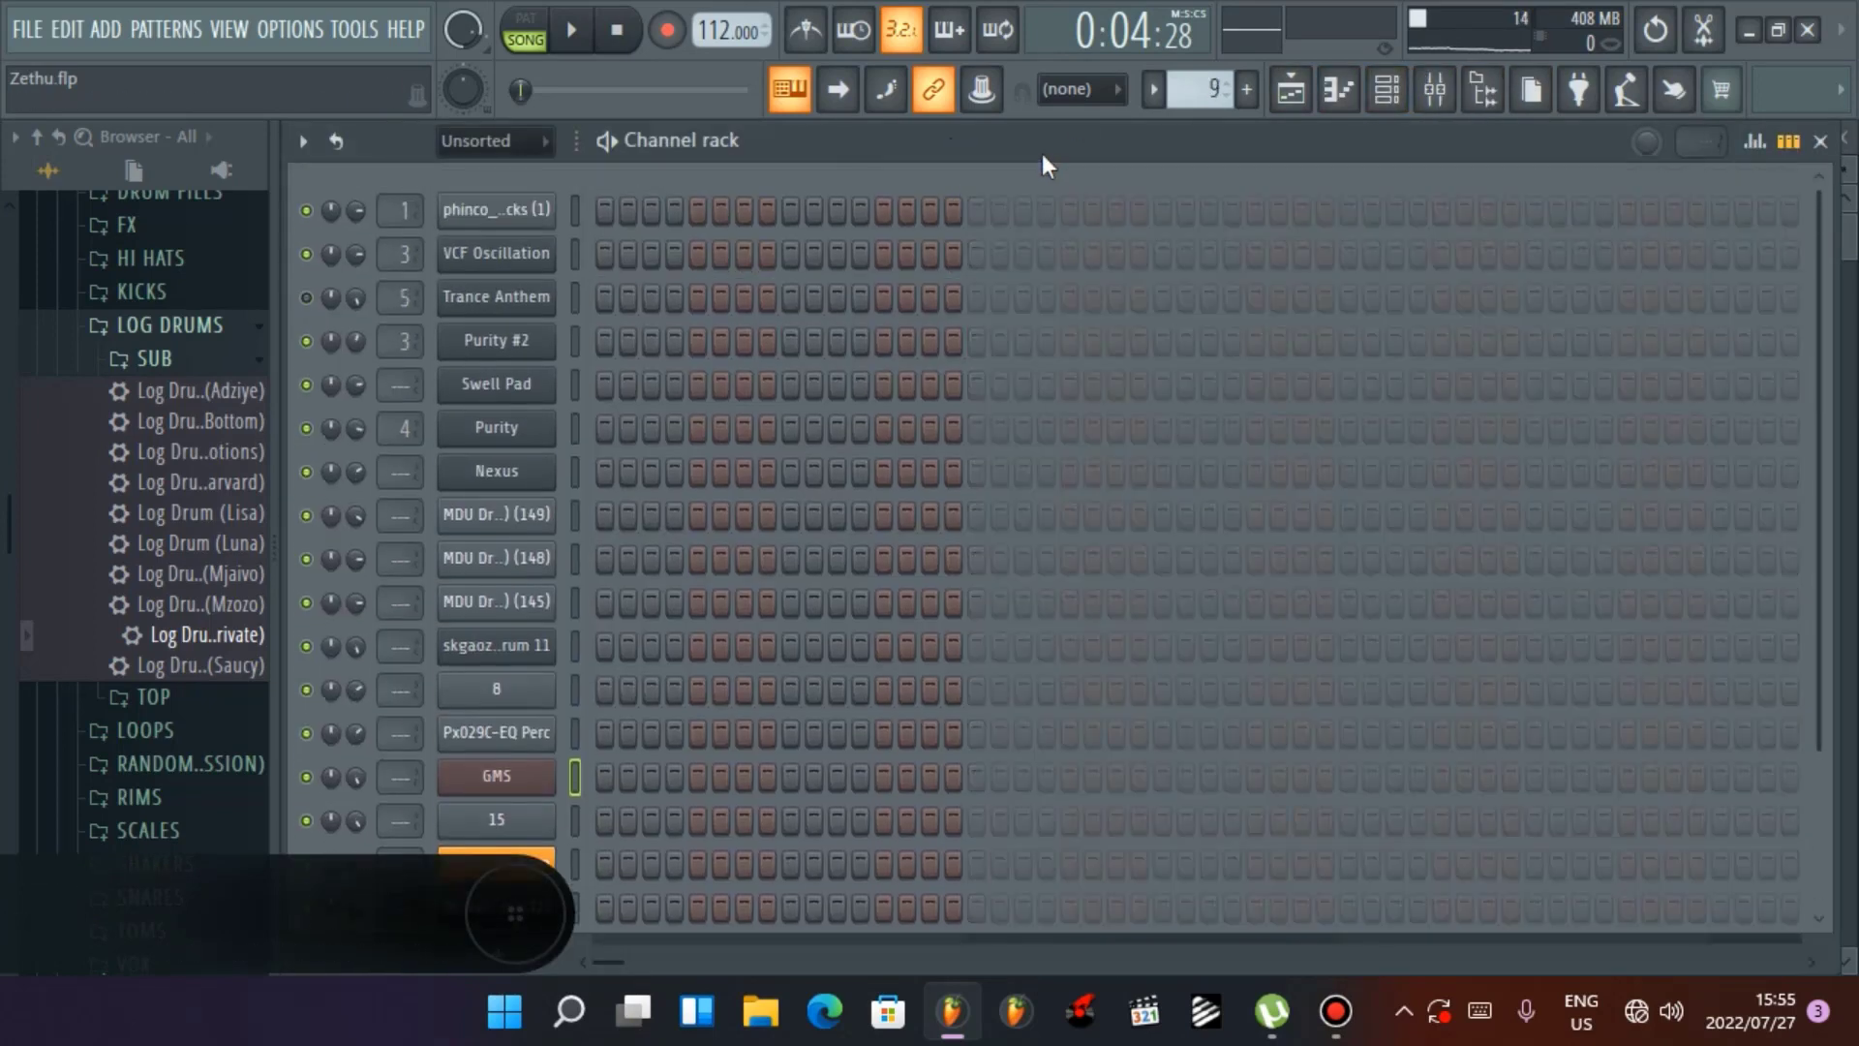
scroll(1042, 165, down, 3)
scroll(1042, 165, up, 3)
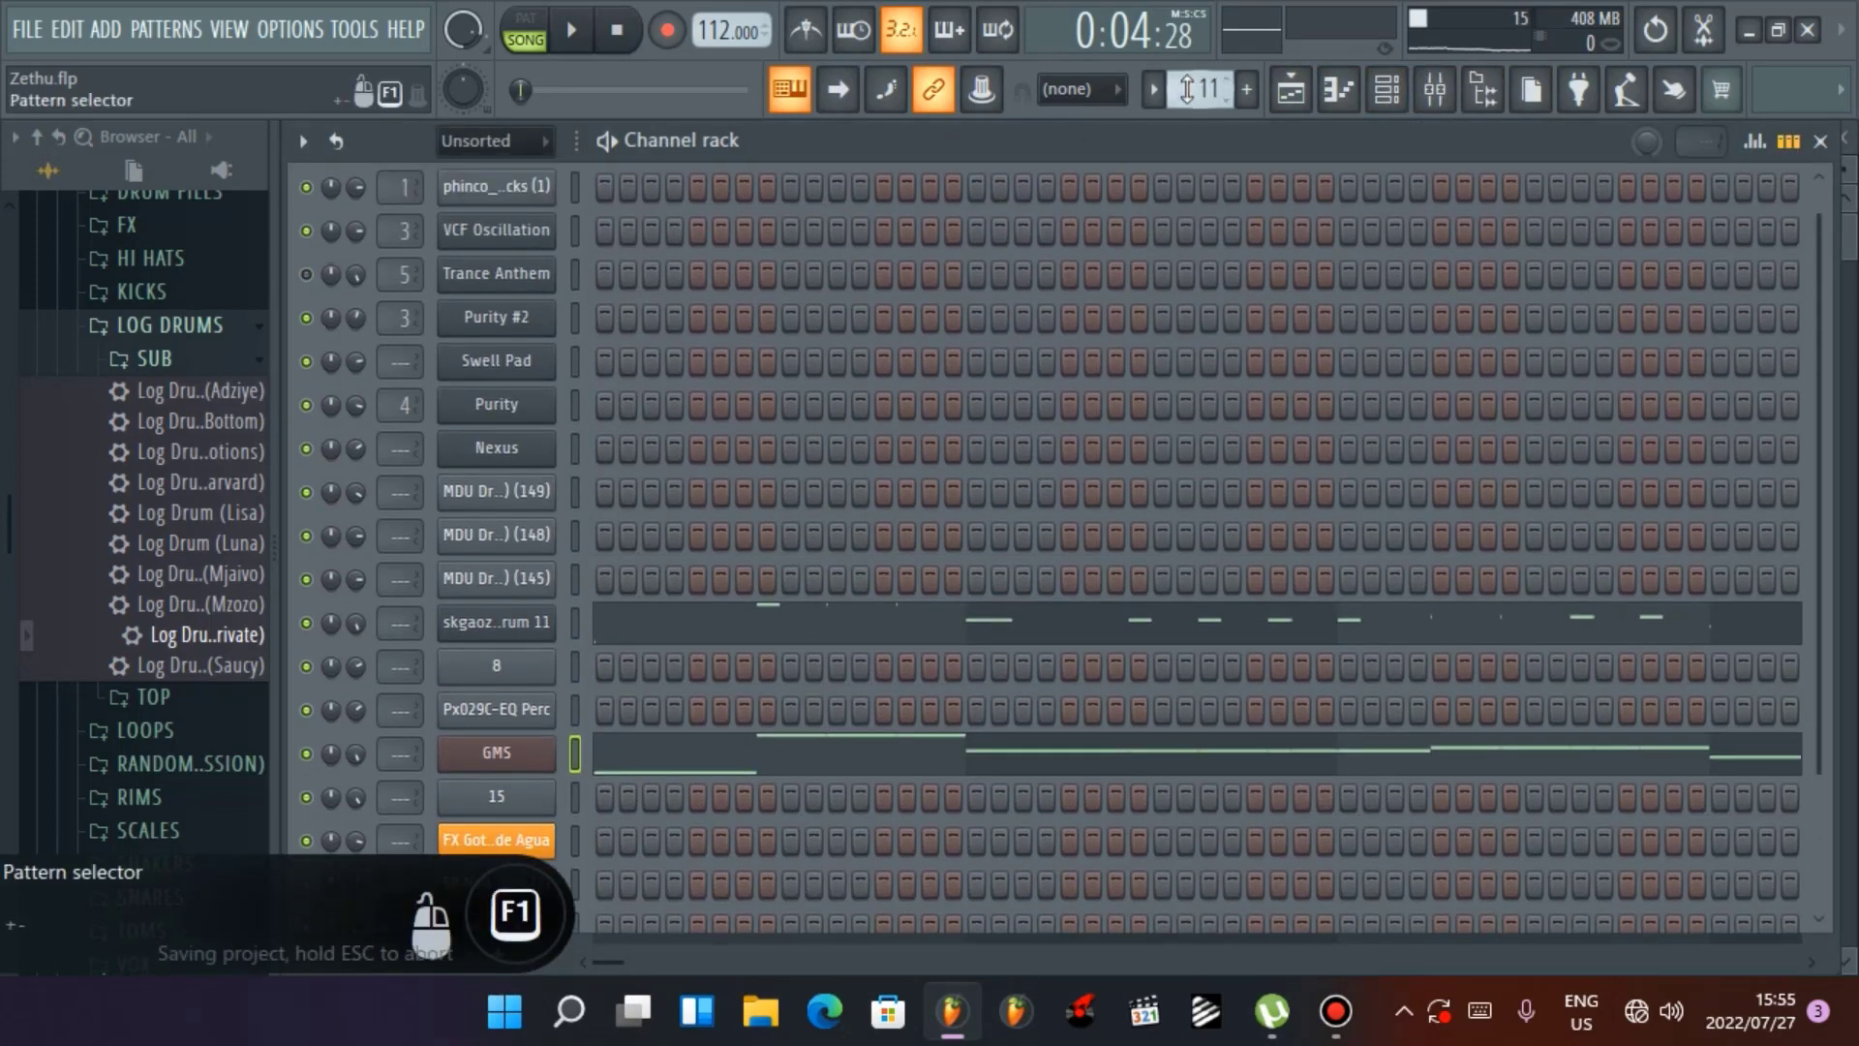
mouse_move(1193, 89)
mouse_down()
mouse_move(1193, 148)
mouse_move(1193, 119)
mouse_up()
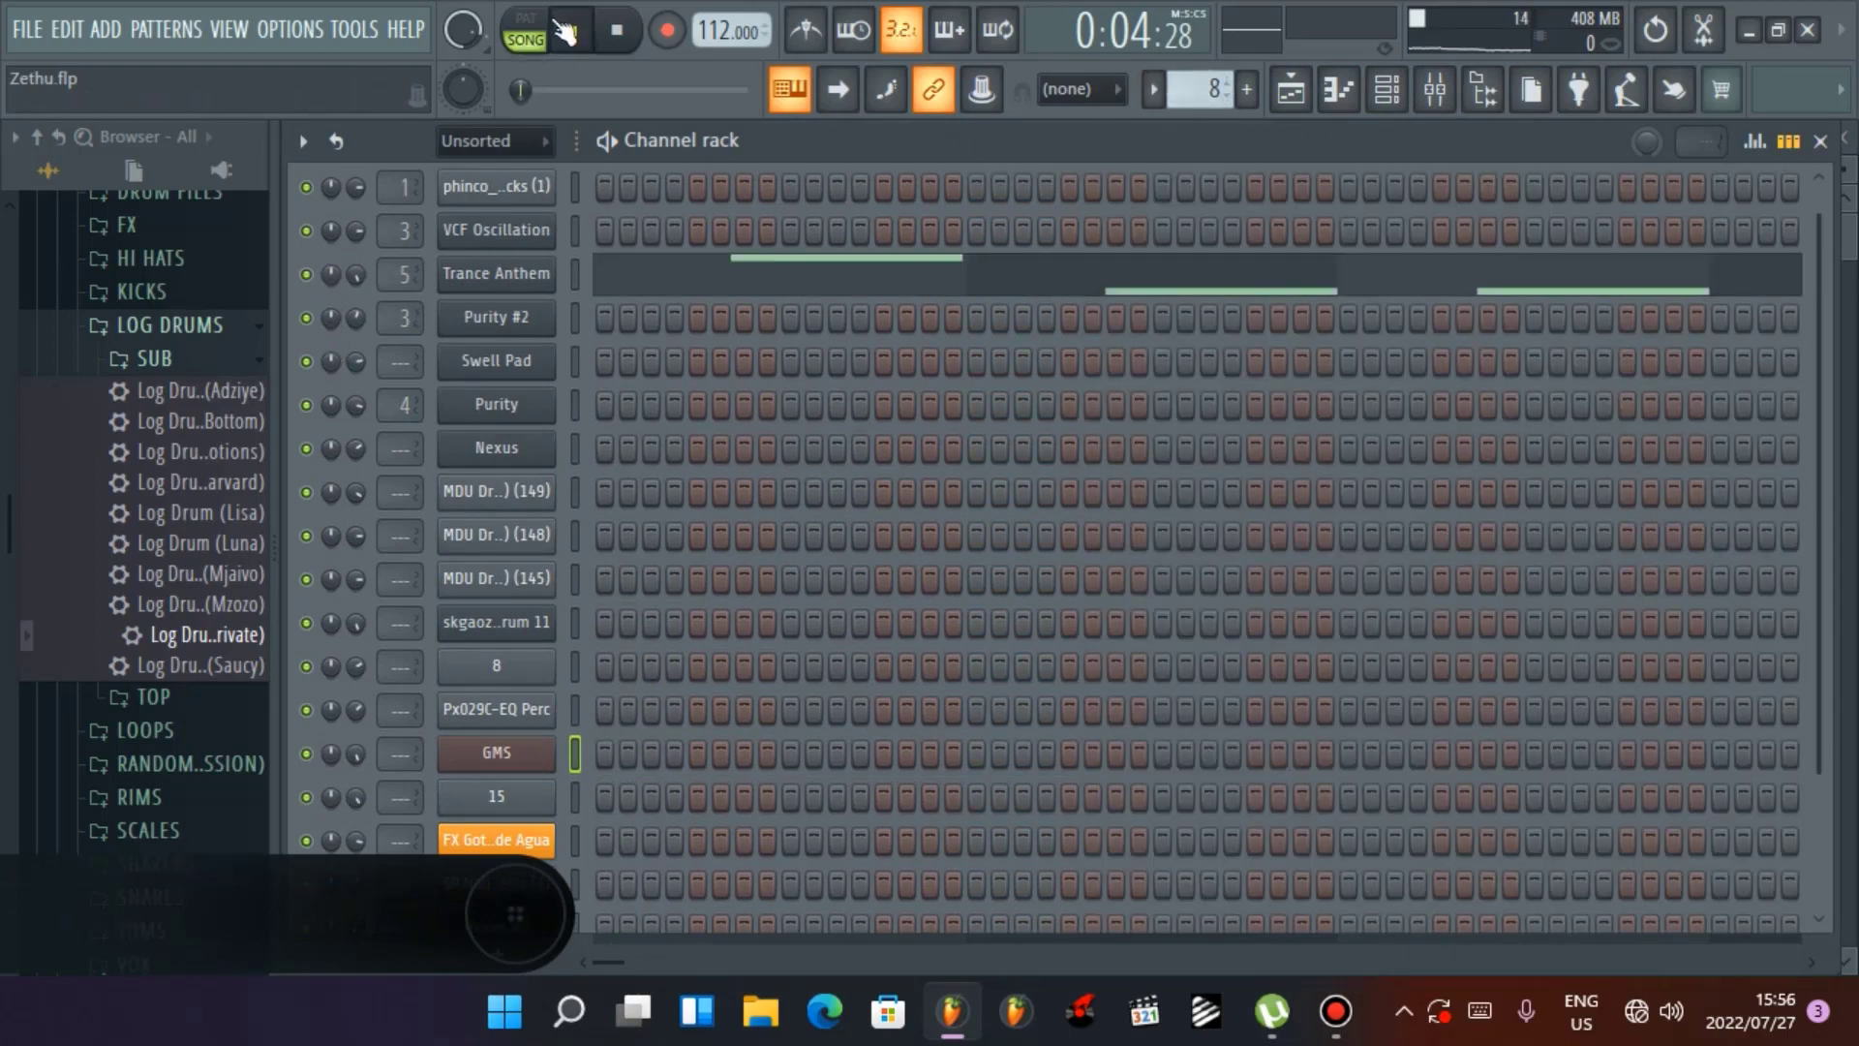
Play Pattern 8 in pattern mode with the Trance Anthem notes open in the piano roll, and stop playback
click(564, 32)
click(526, 19)
click(572, 30)
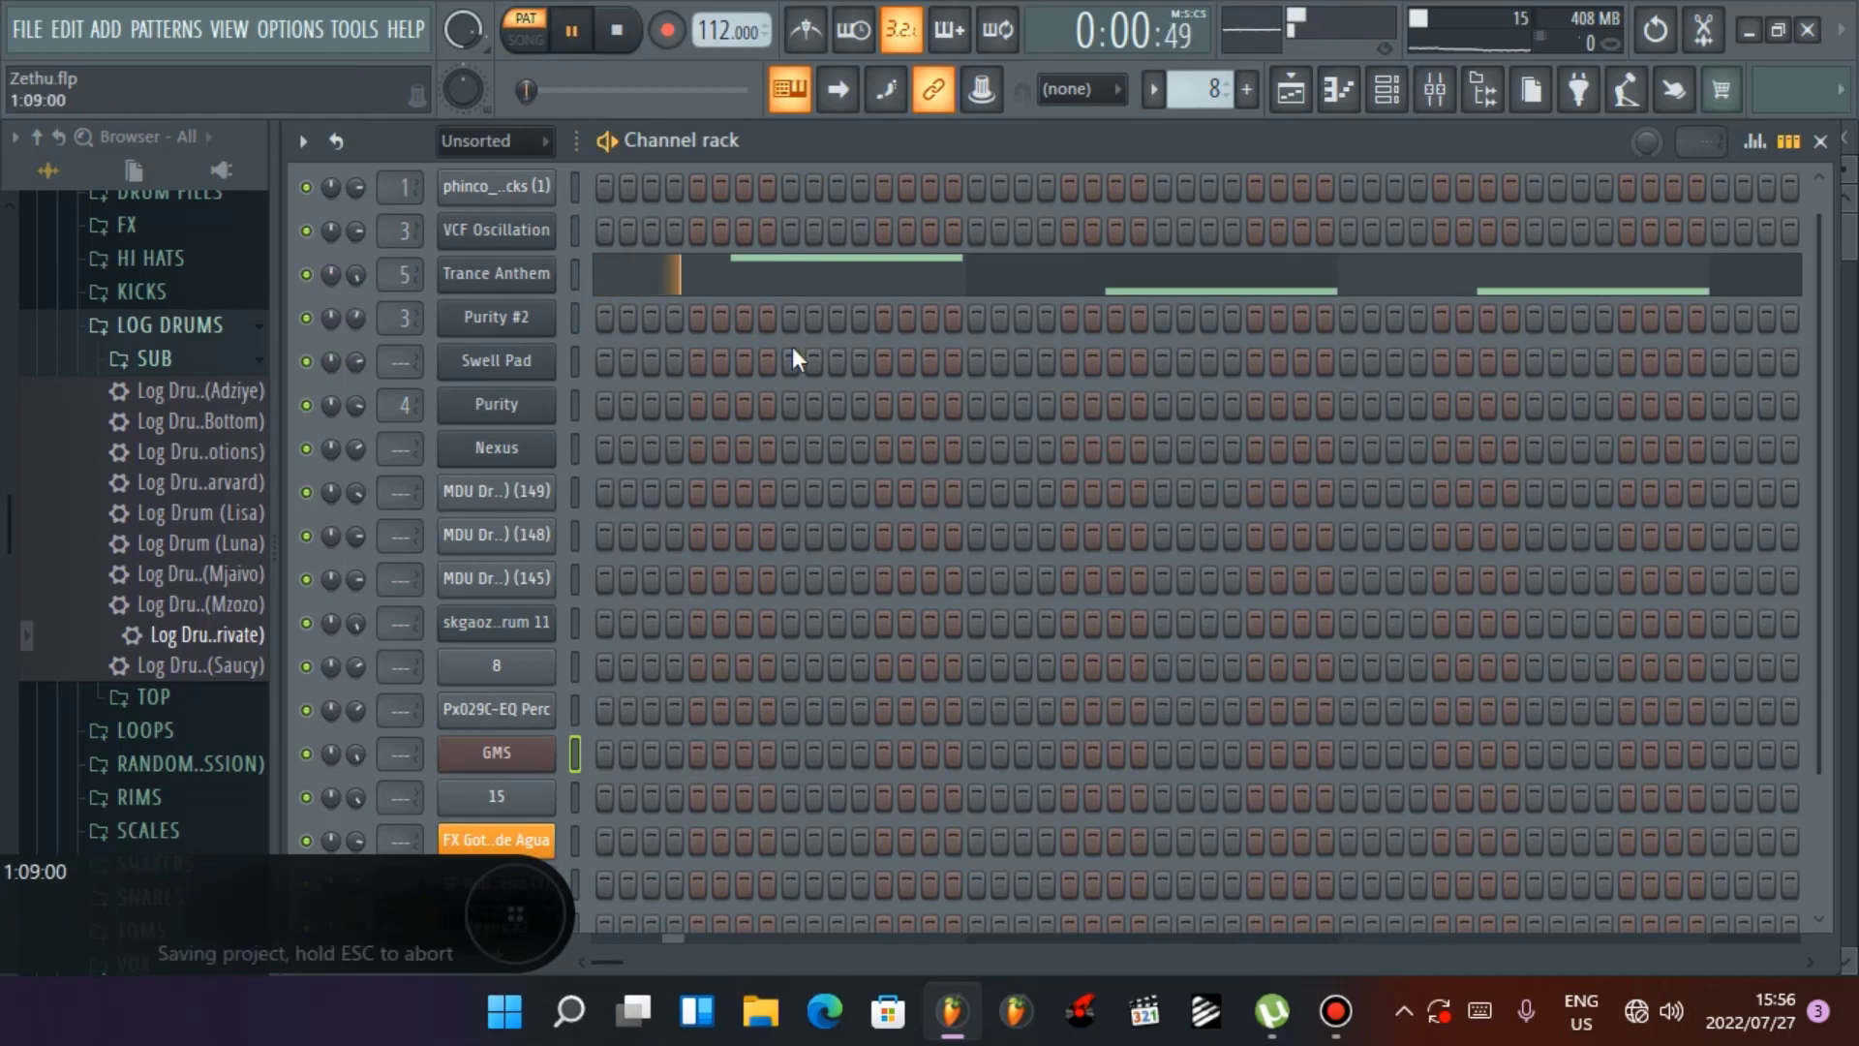
click(900, 279)
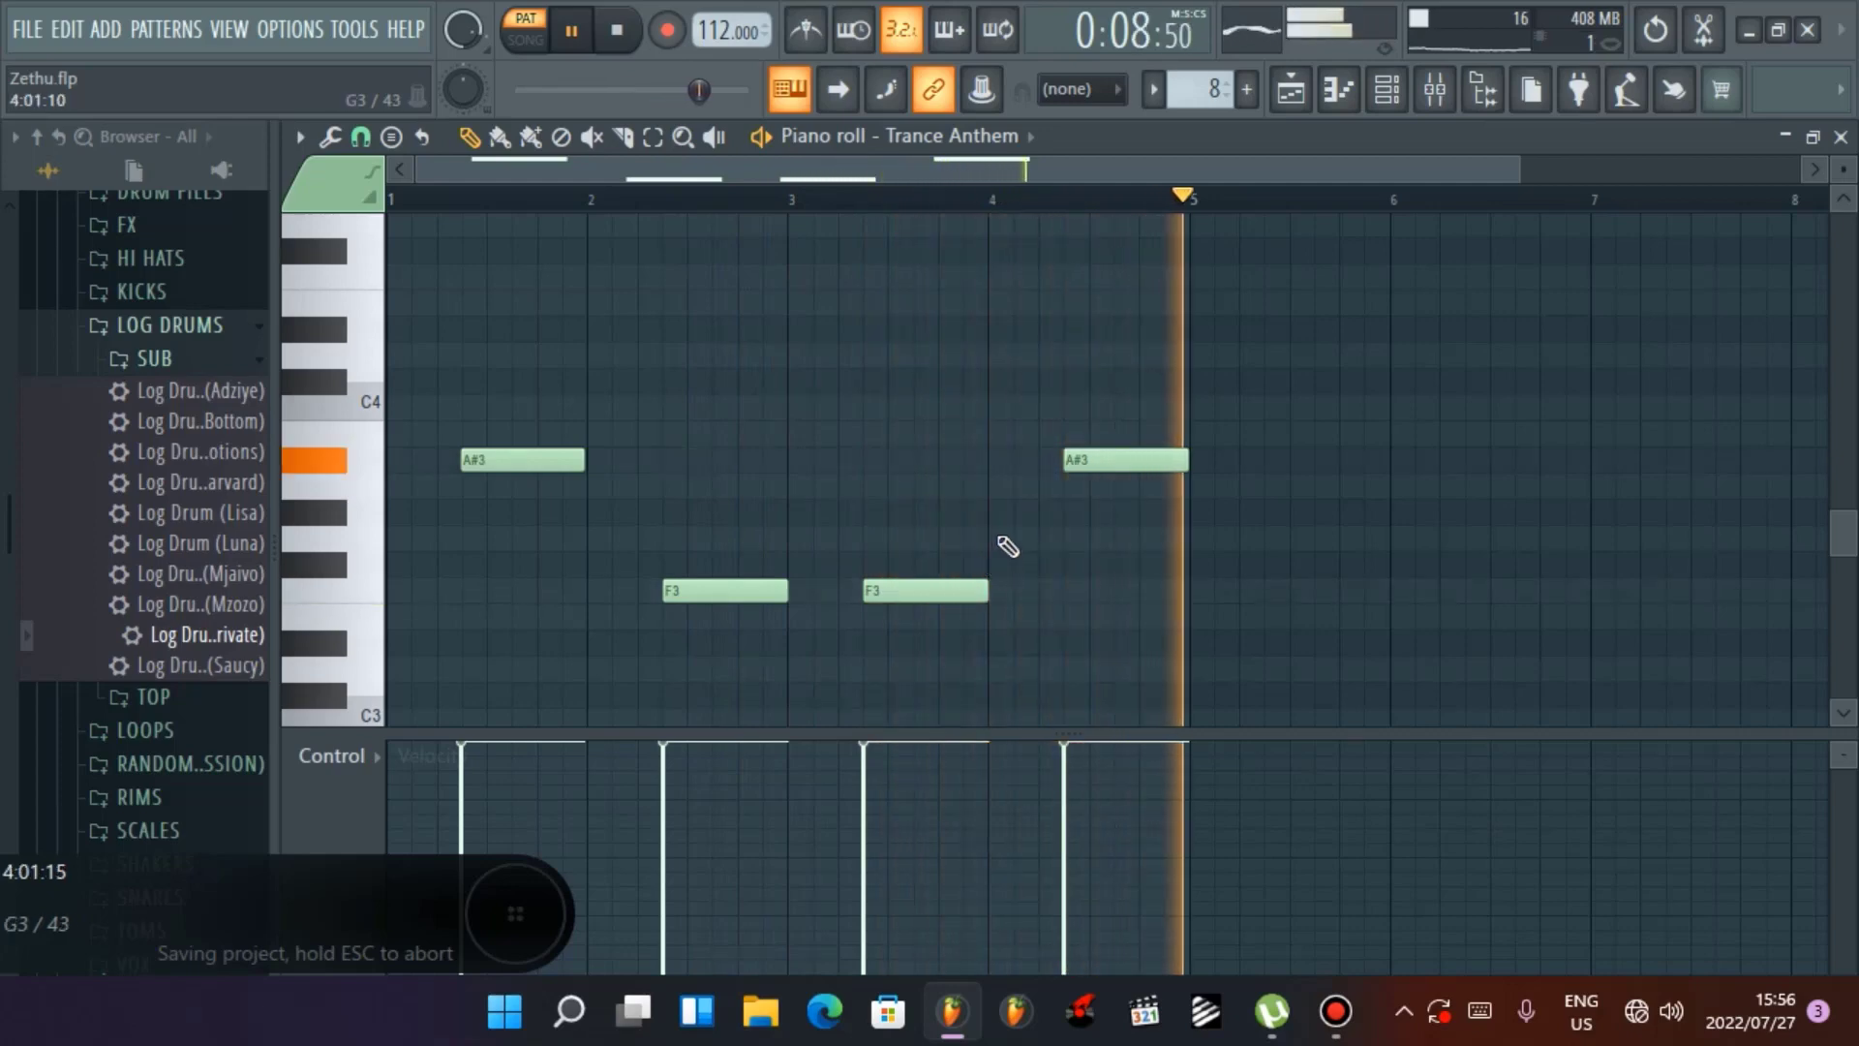
key(space)
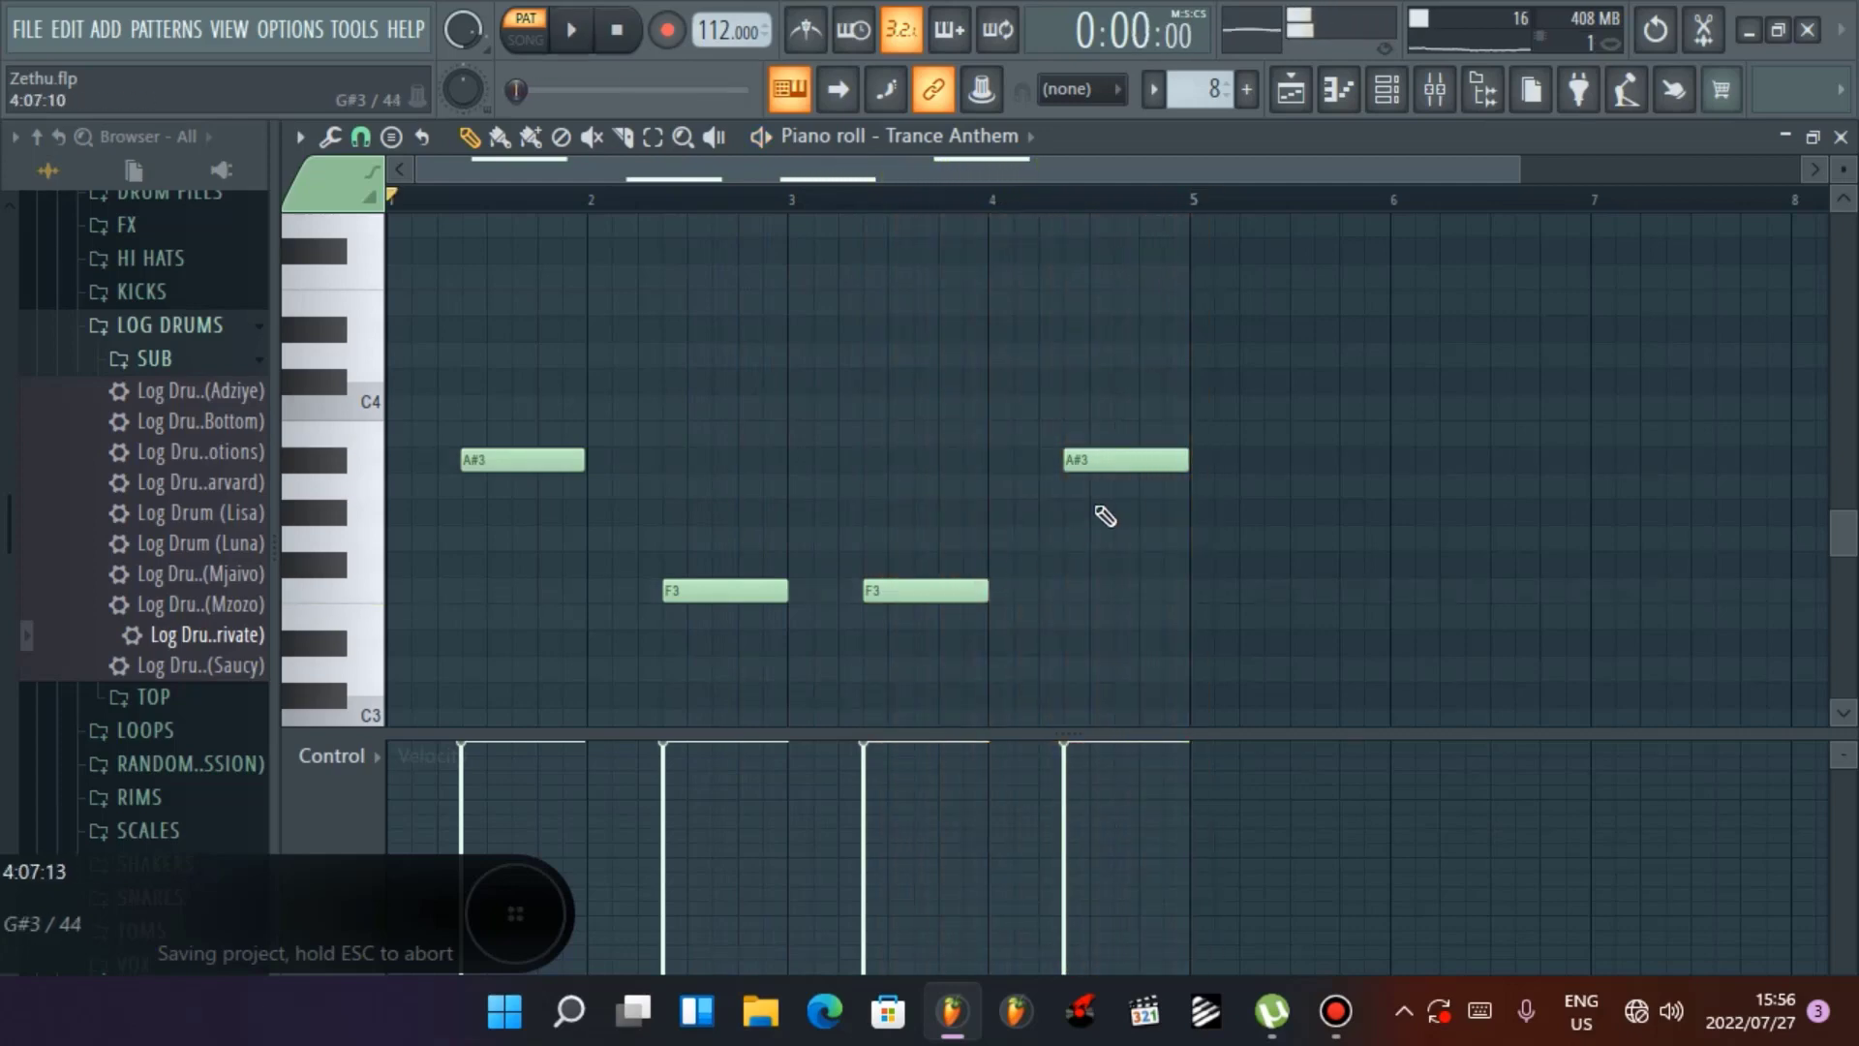
Try a short G3 note just before the last Trance Anthem note in bar 4 and audition the G#3 key
click(1048, 539)
click(1054, 543)
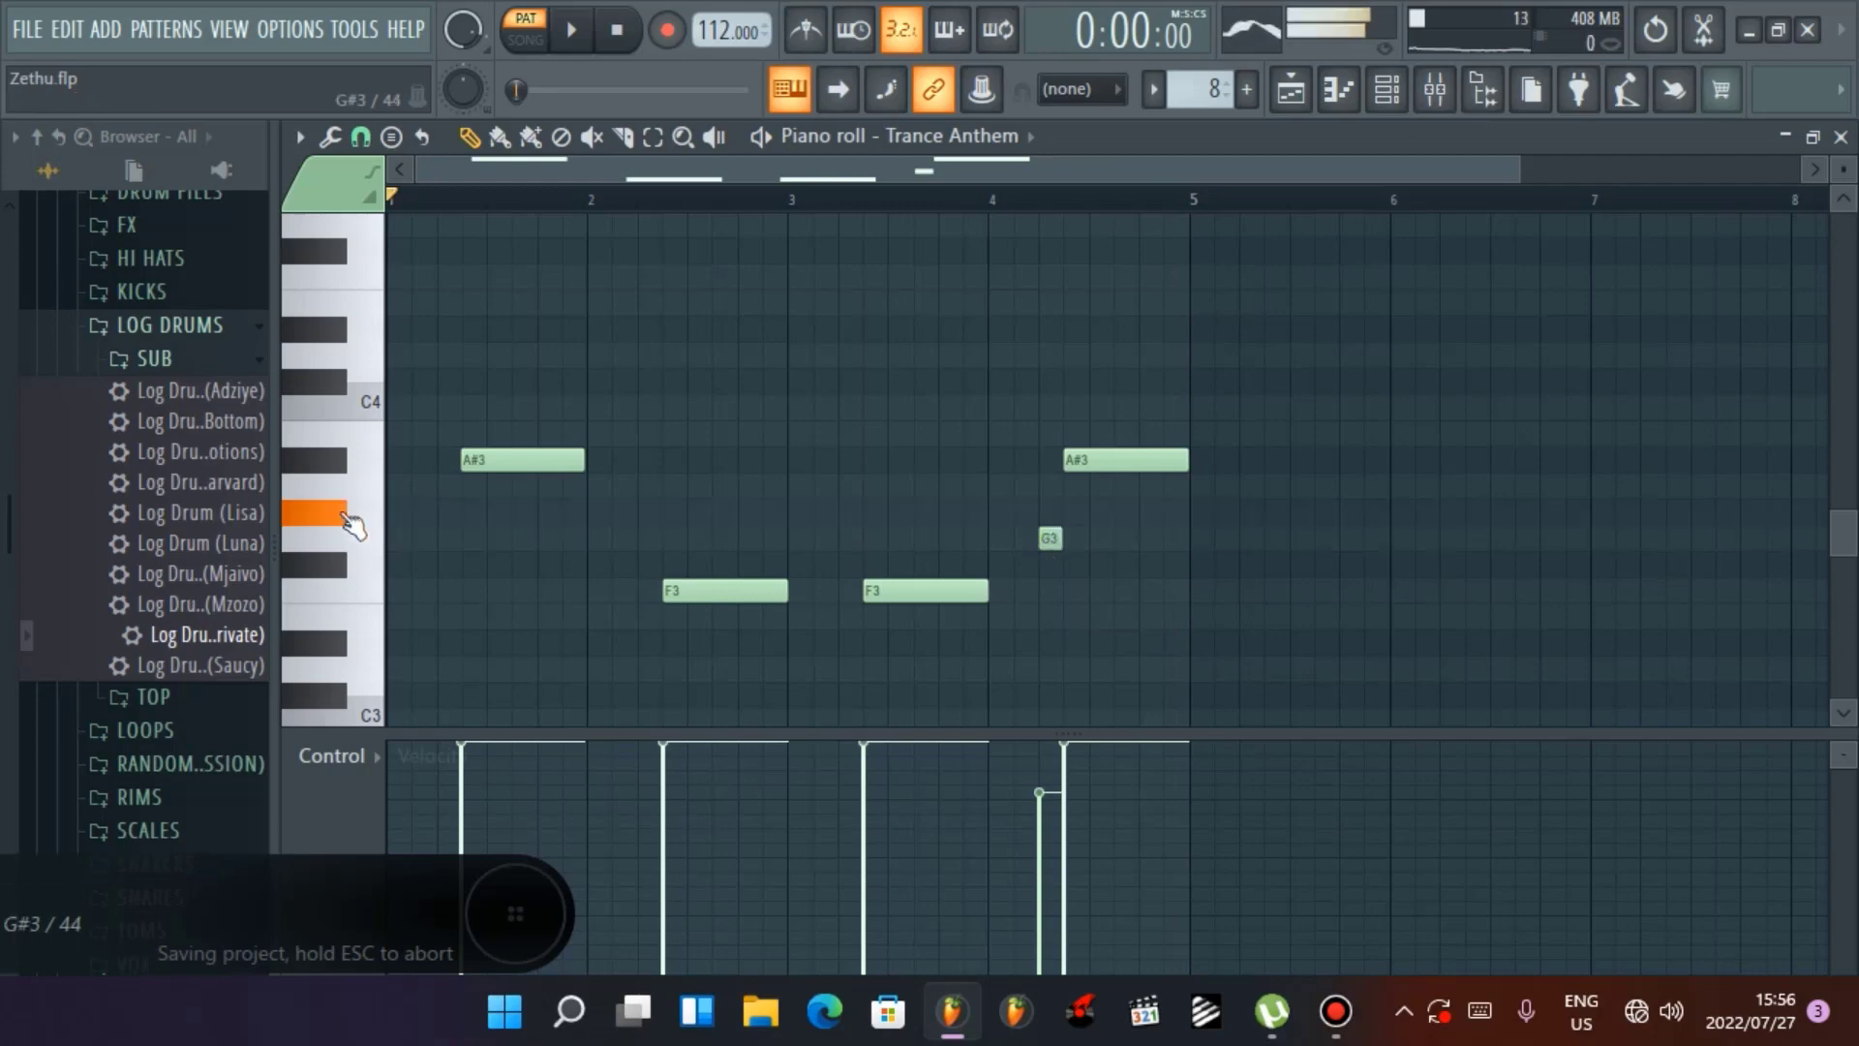
click(347, 517)
click(347, 517)
click(346, 517)
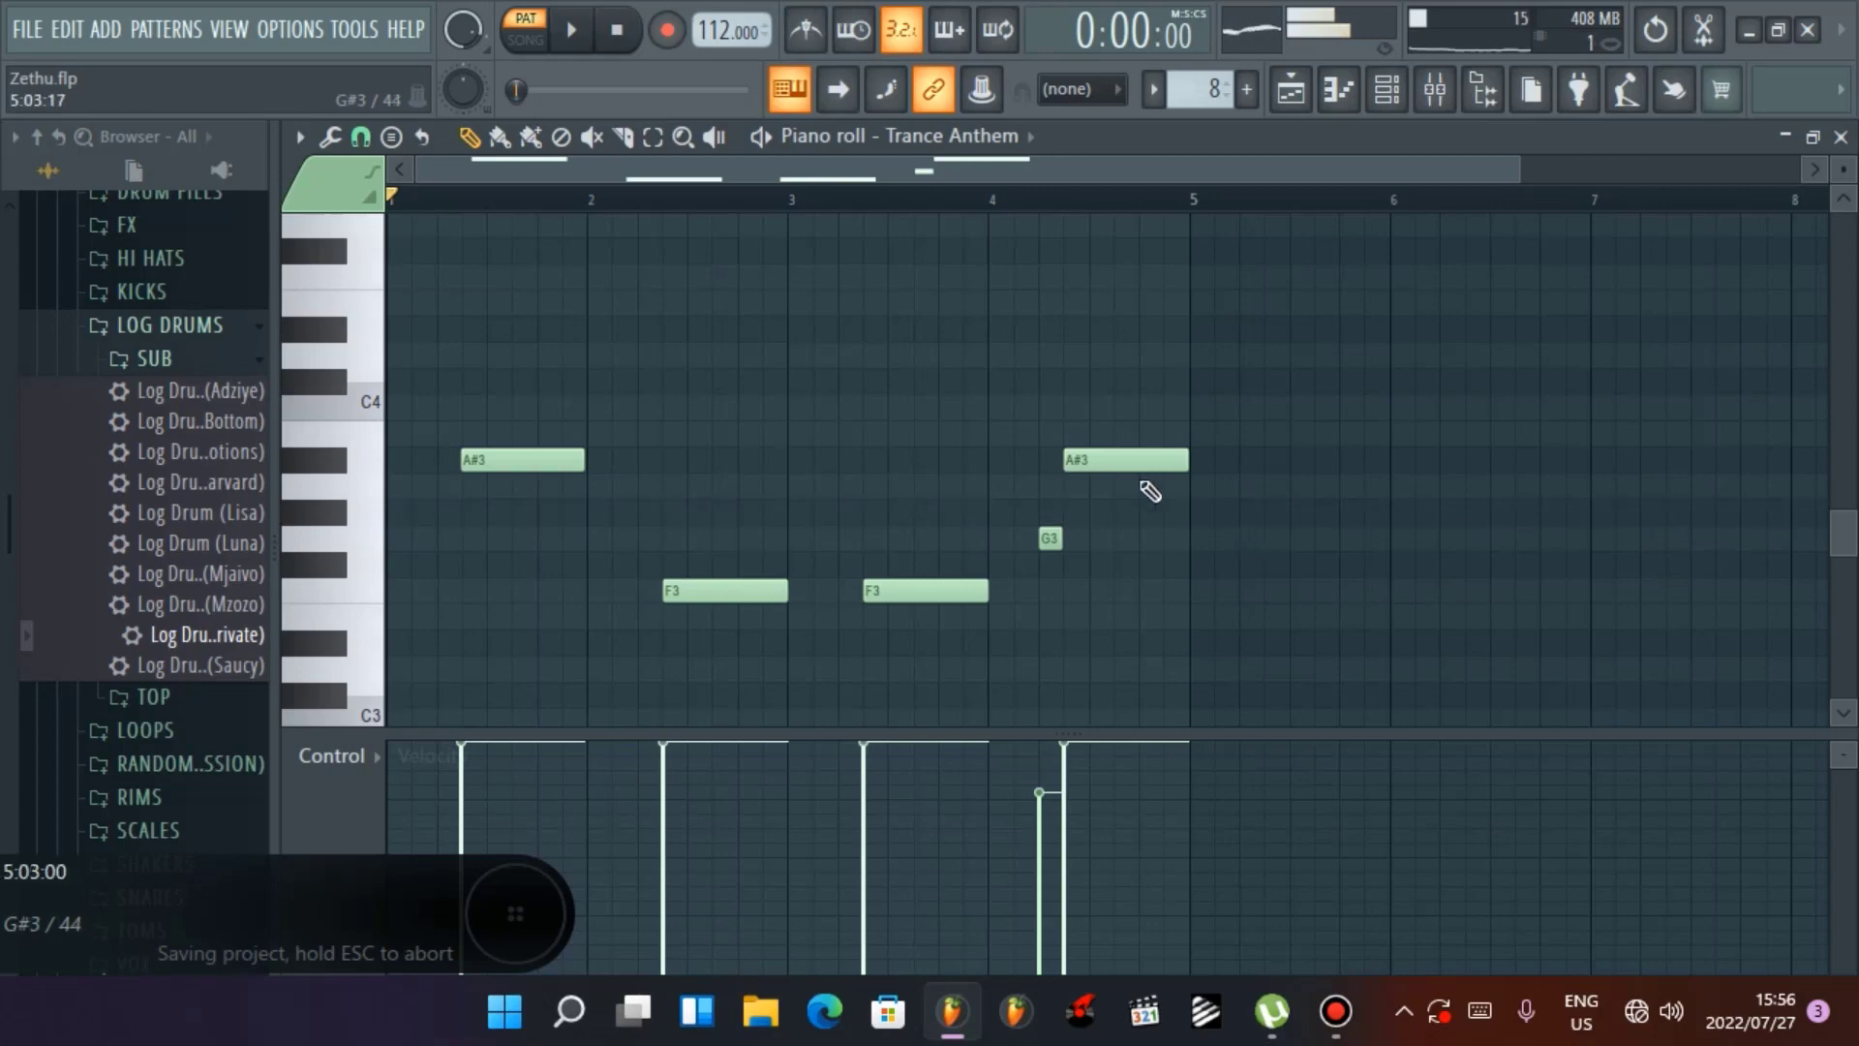
Lower the A#3 note in bar 4 to G#3, delete the short G3 note, and play the corrected pattern before closing the piano roll
drag(1142, 470, 1083, 520)
right_click(1049, 538)
key(space)
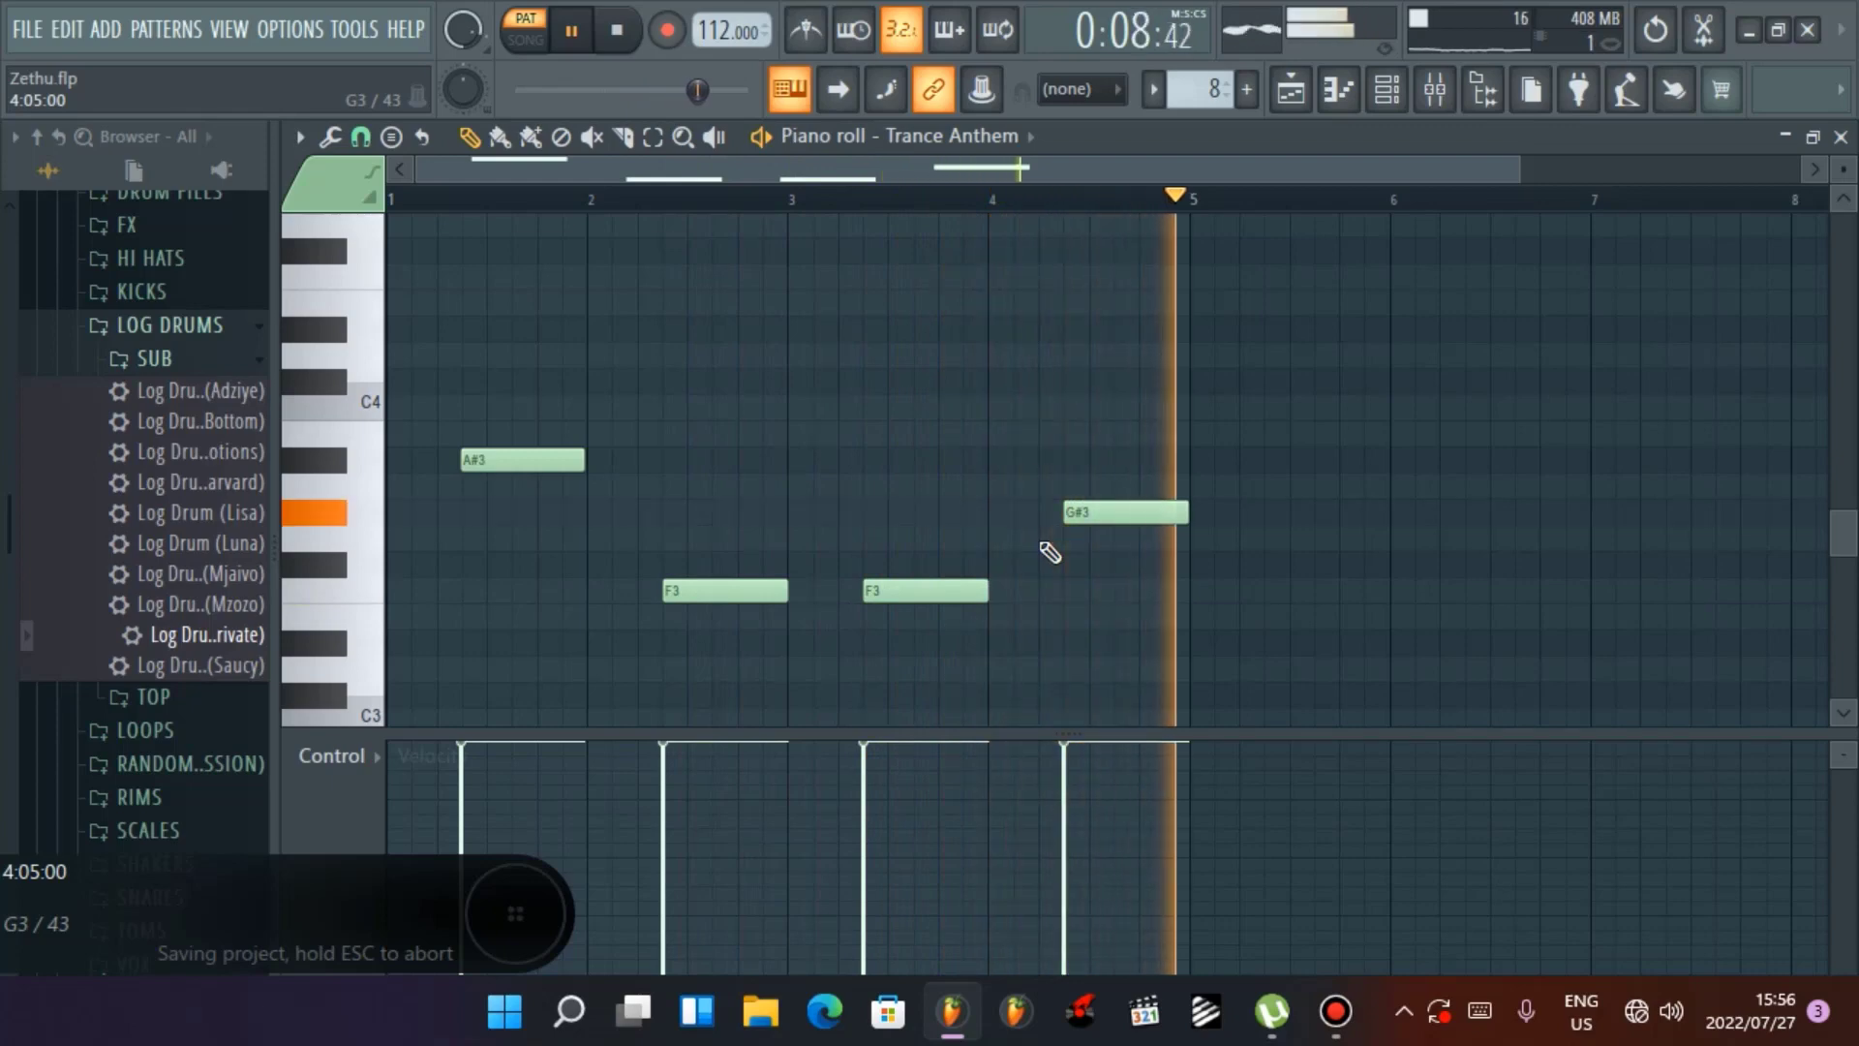
key(space)
key(Escape)
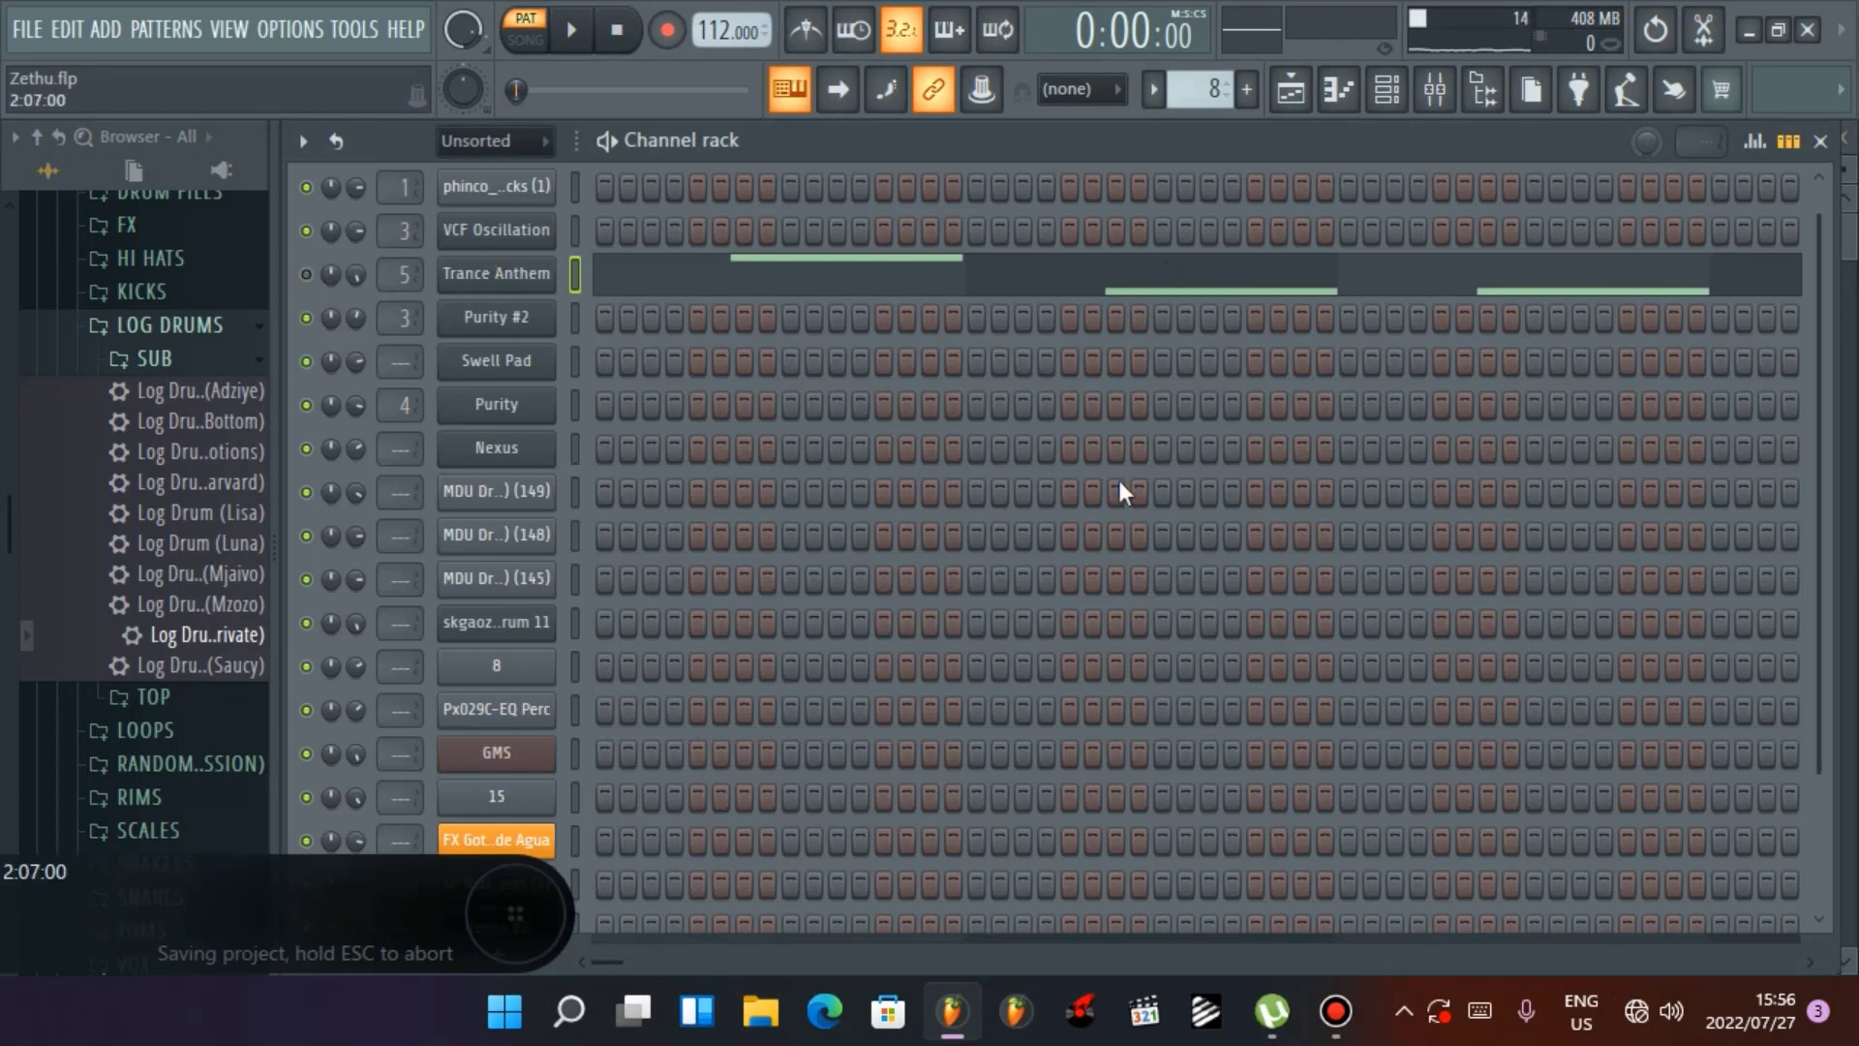
Bring up the mixer and collapse the LOG DRUMS folder and its parent drum kit folder in the browser
scroll(1117, 477, down, 3)
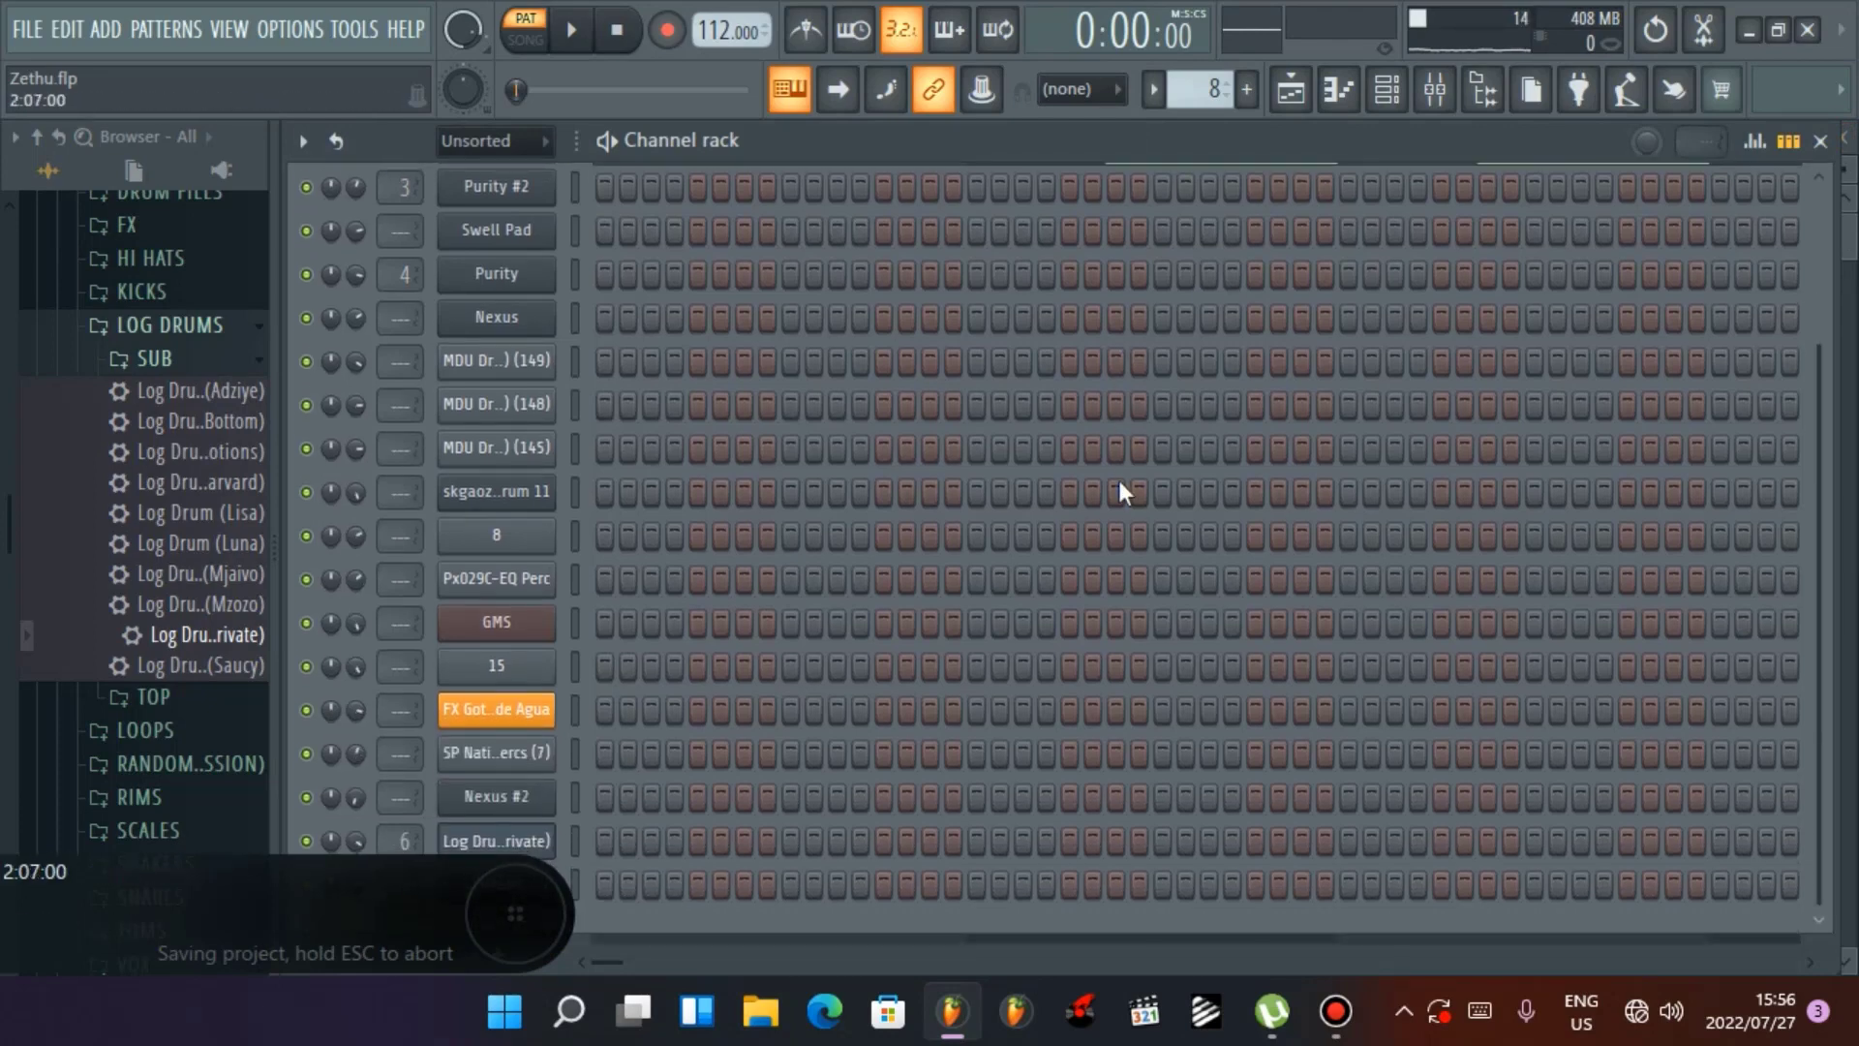
click(1452, 92)
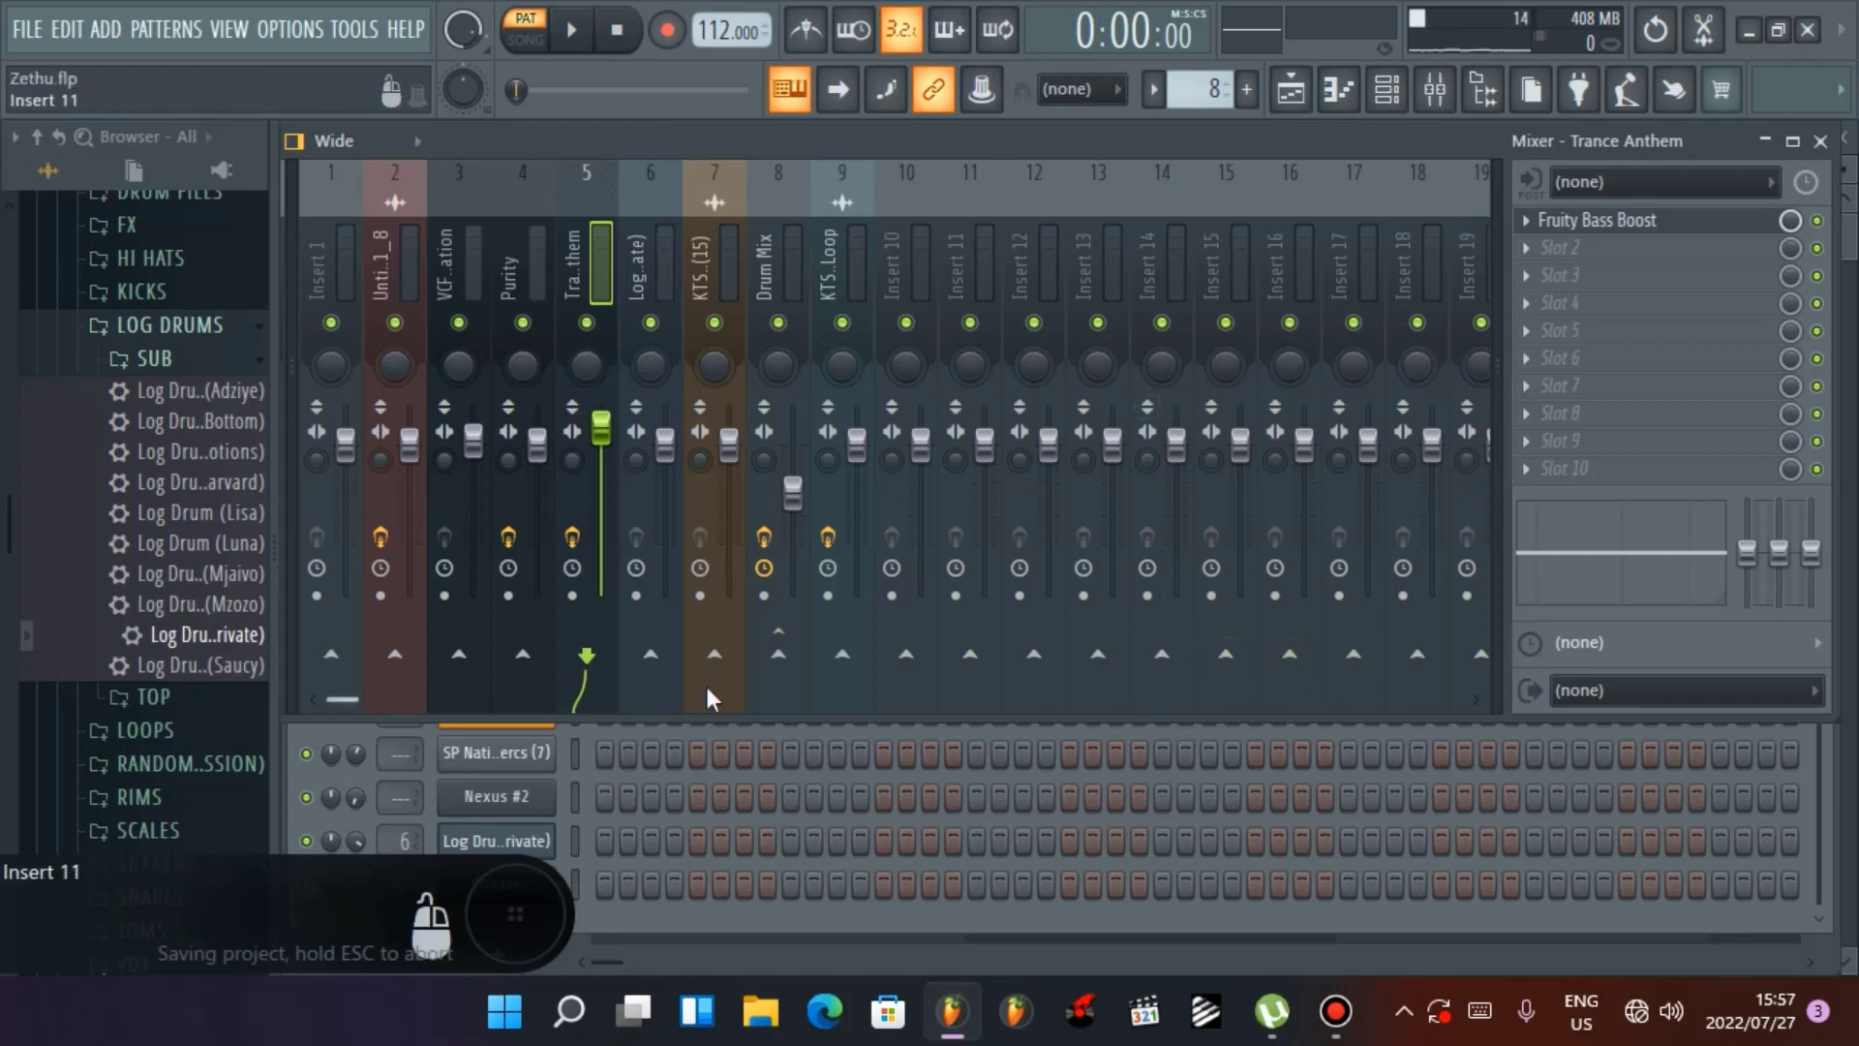
click(198, 327)
scroll(169, 576, up, 4)
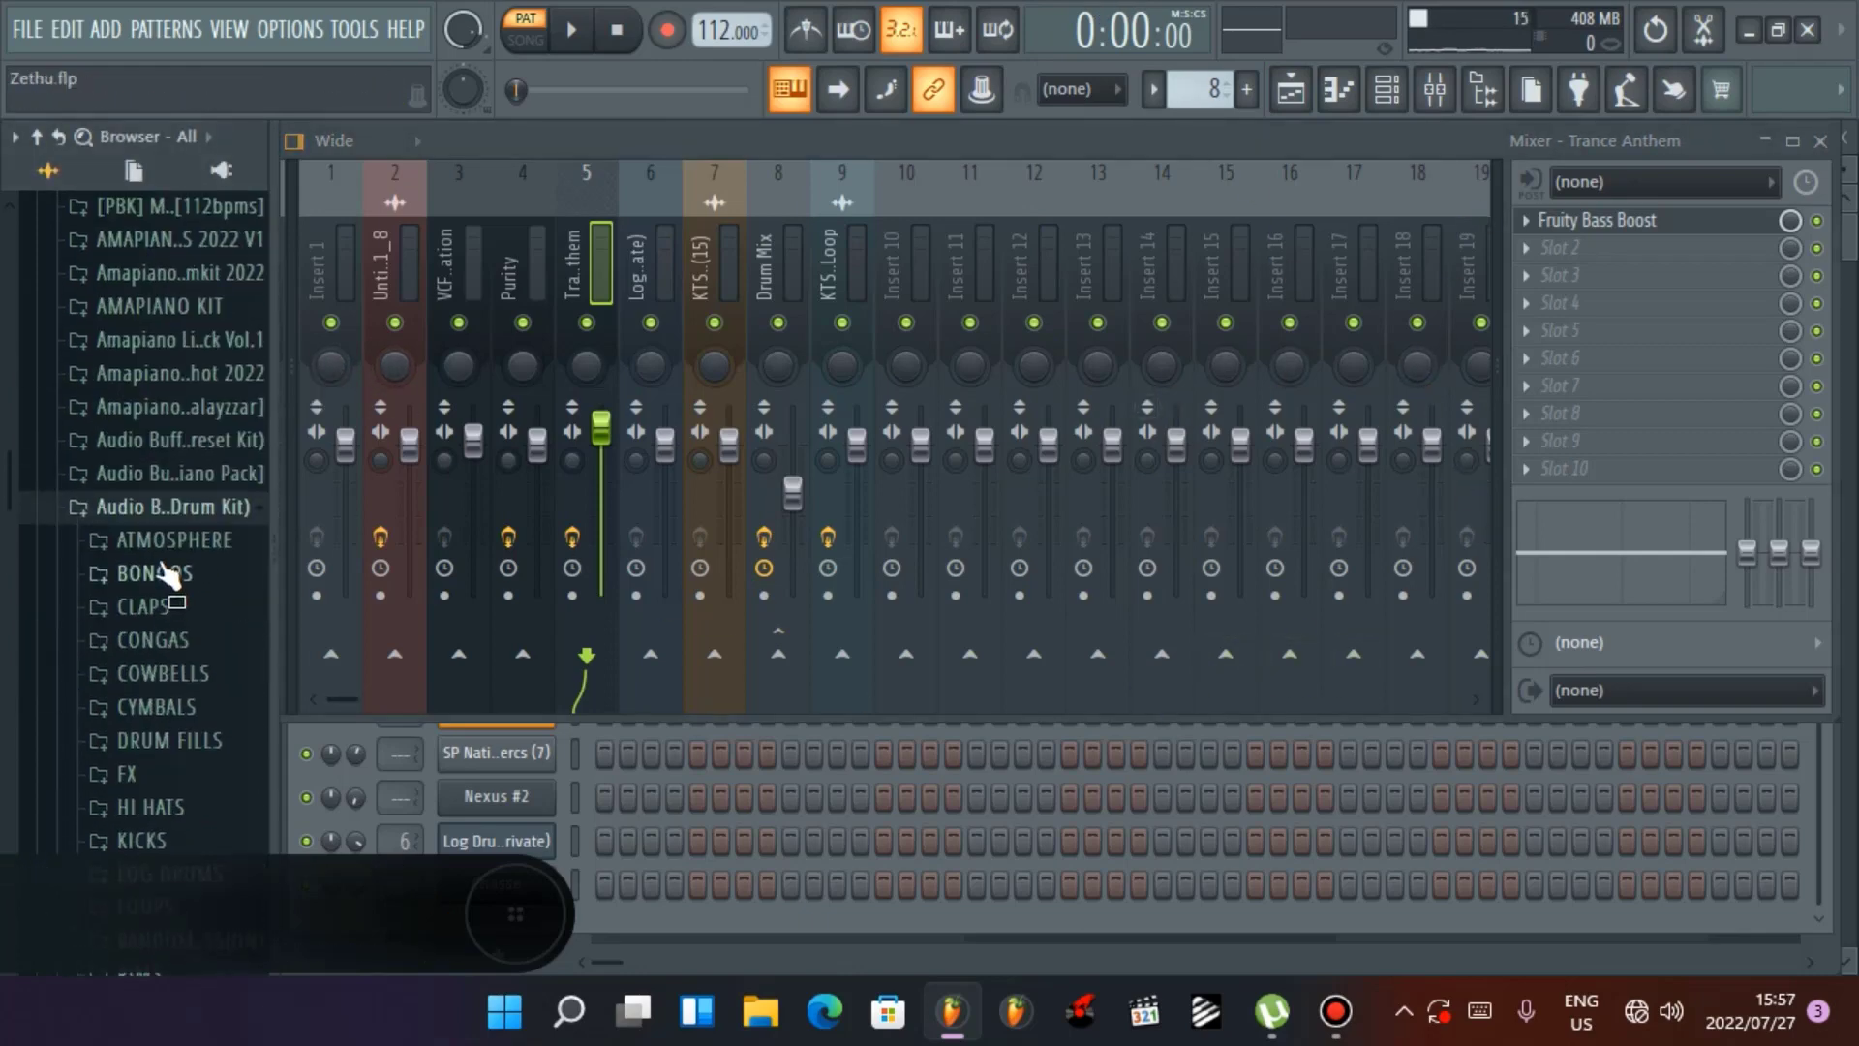
click(218, 514)
Look through the sample pack and drum kit folders in the browser
scroll(228, 562, up, 6)
scroll(229, 565, down, 10)
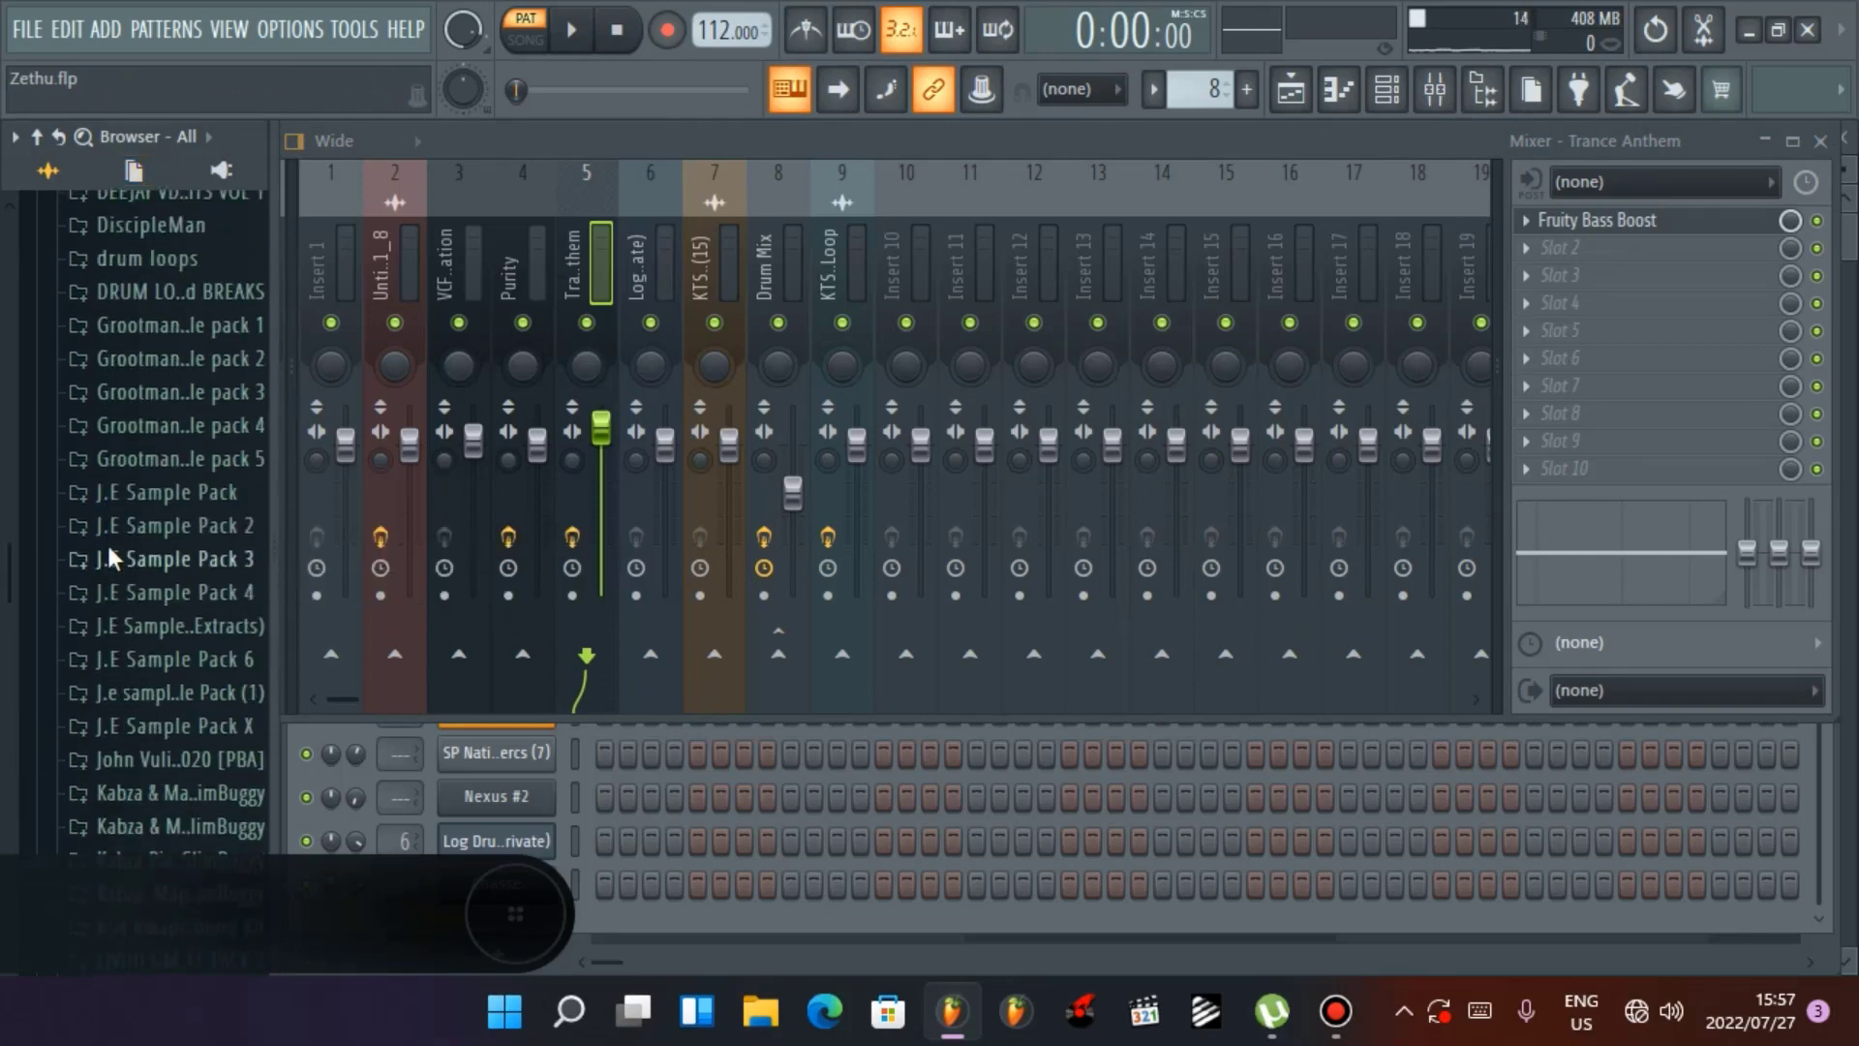
scroll(106, 542, down, 5)
scroll(117, 397, up, 2)
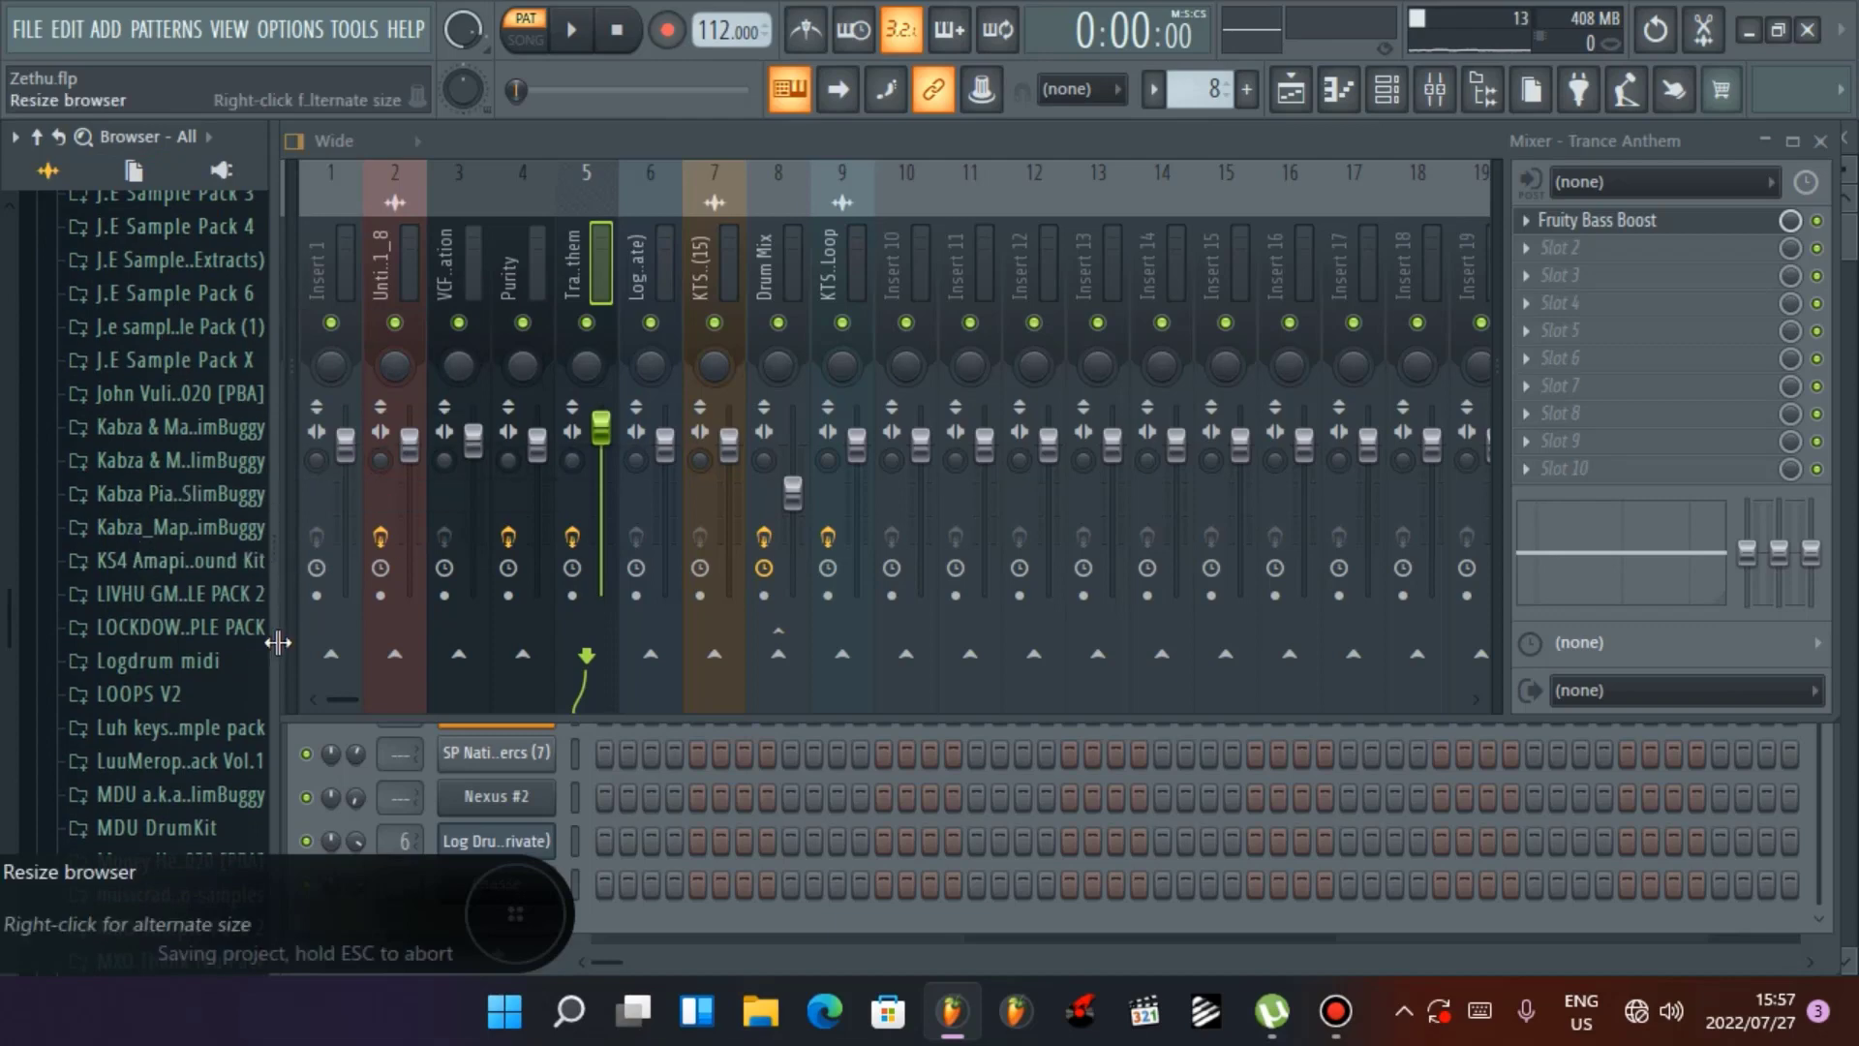
scroll(201, 681, down, 5)
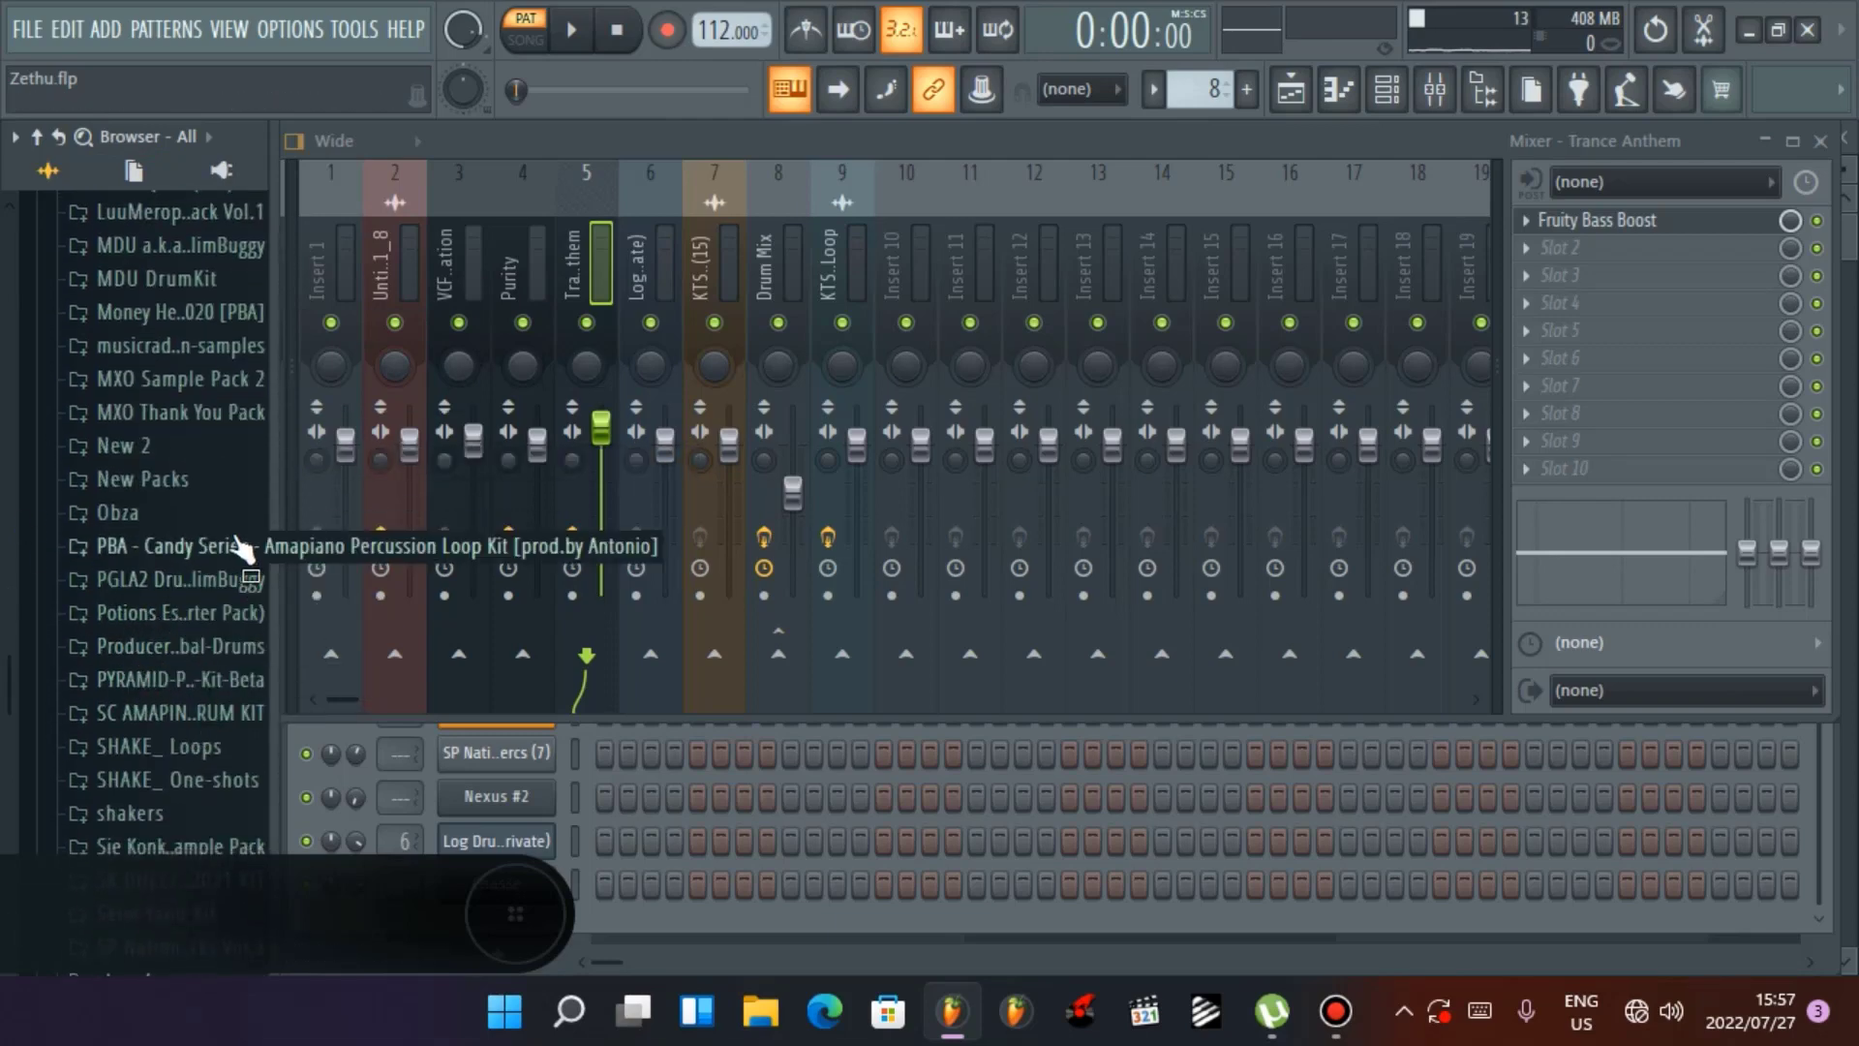
scroll(106, 581, up, 10)
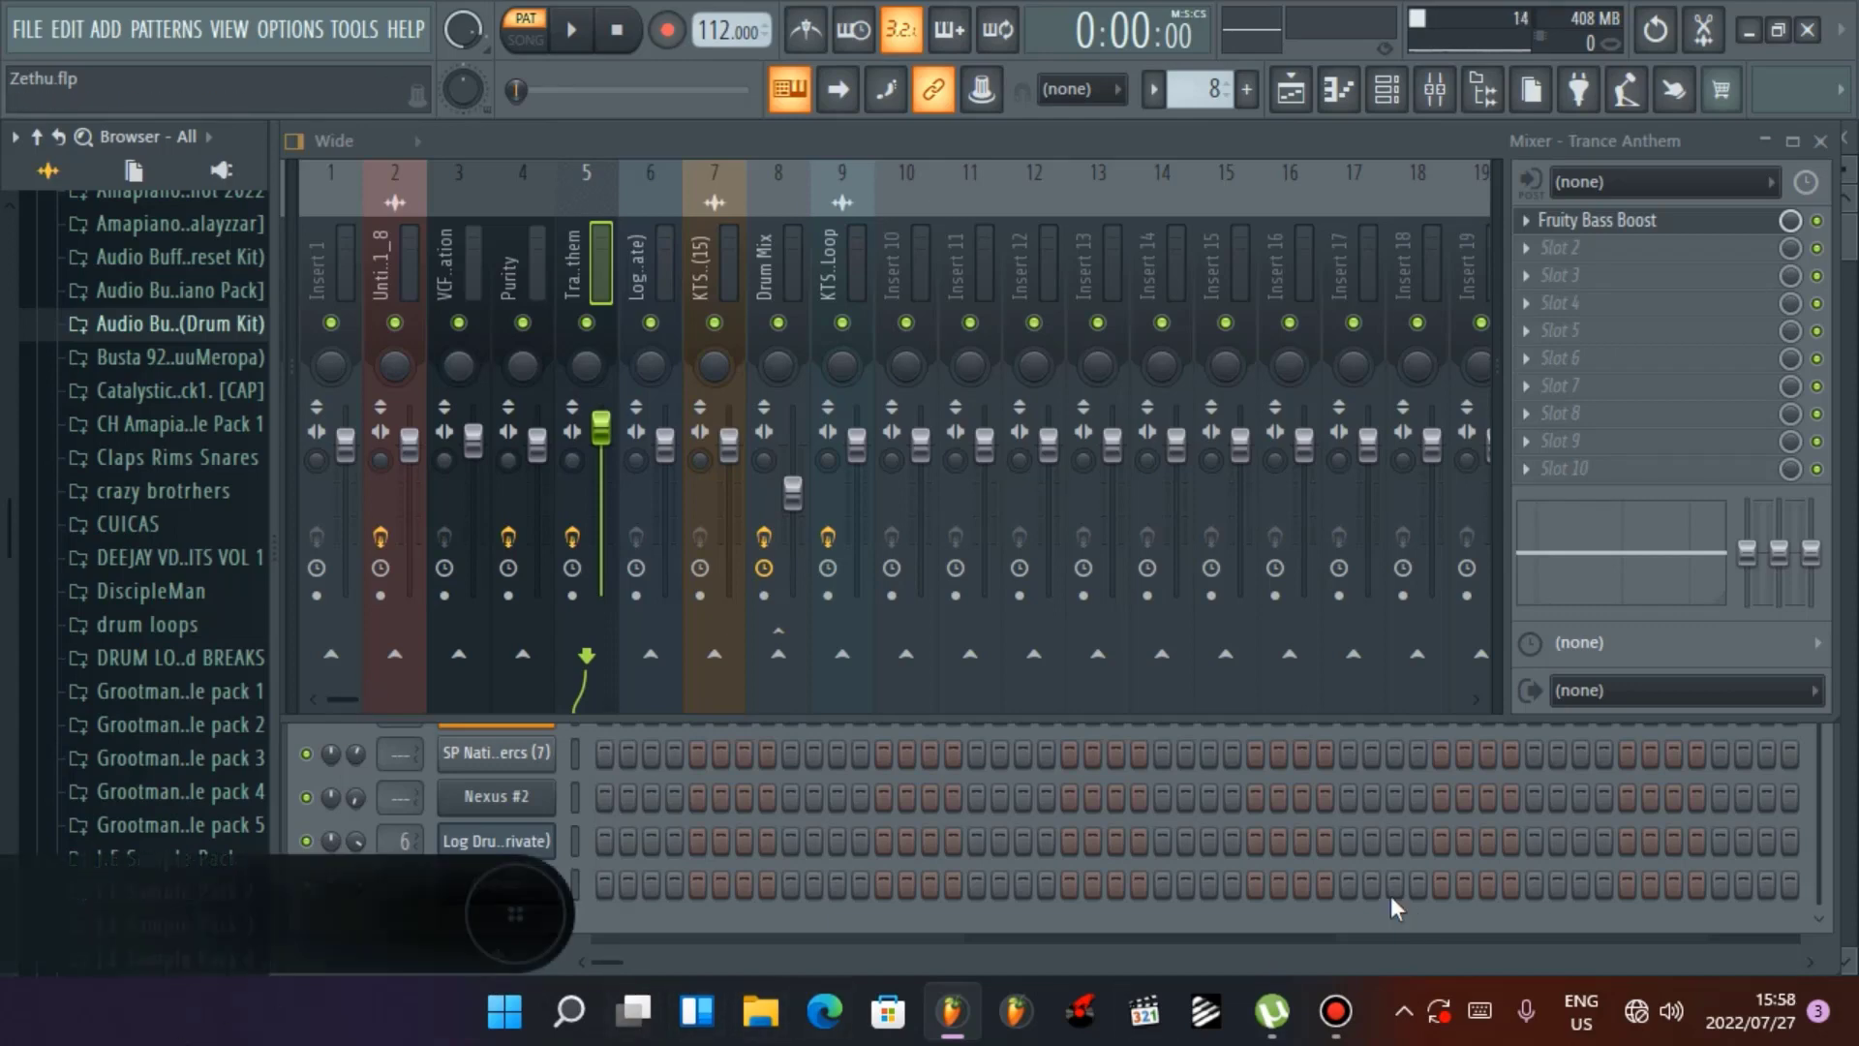
click(1342, 1032)
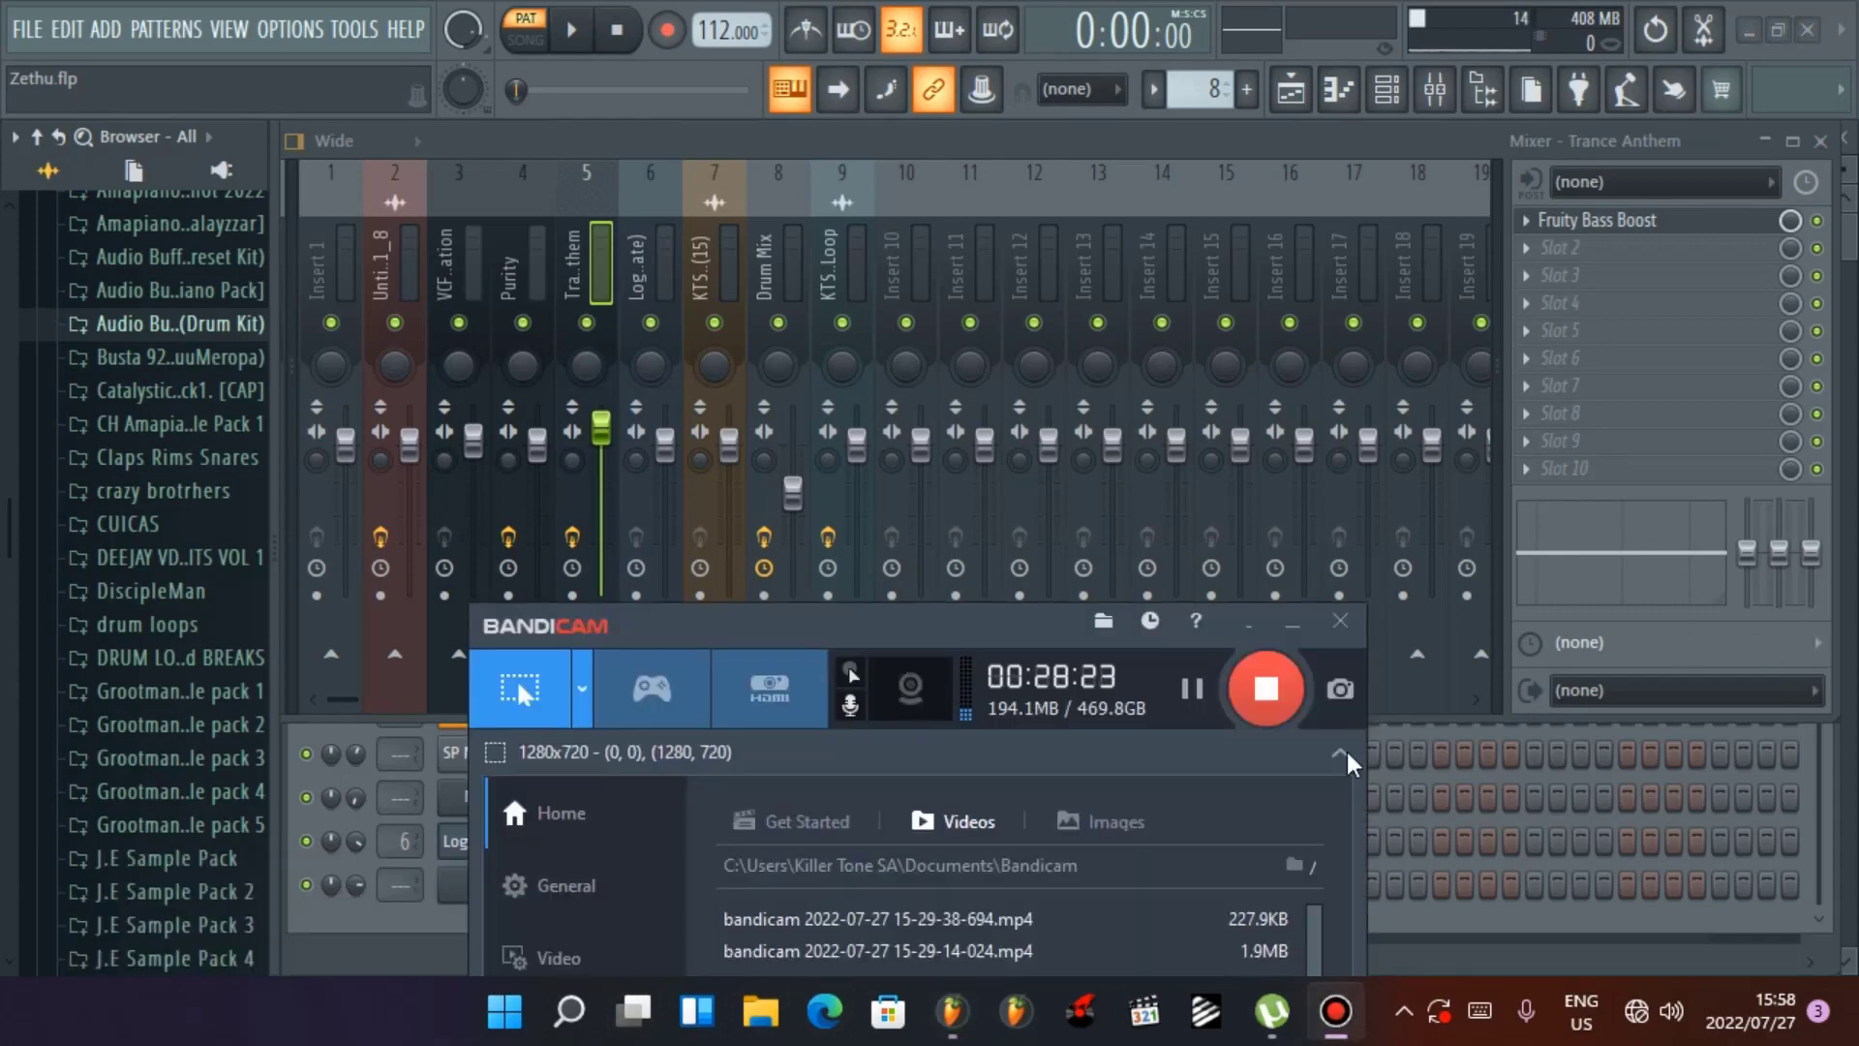